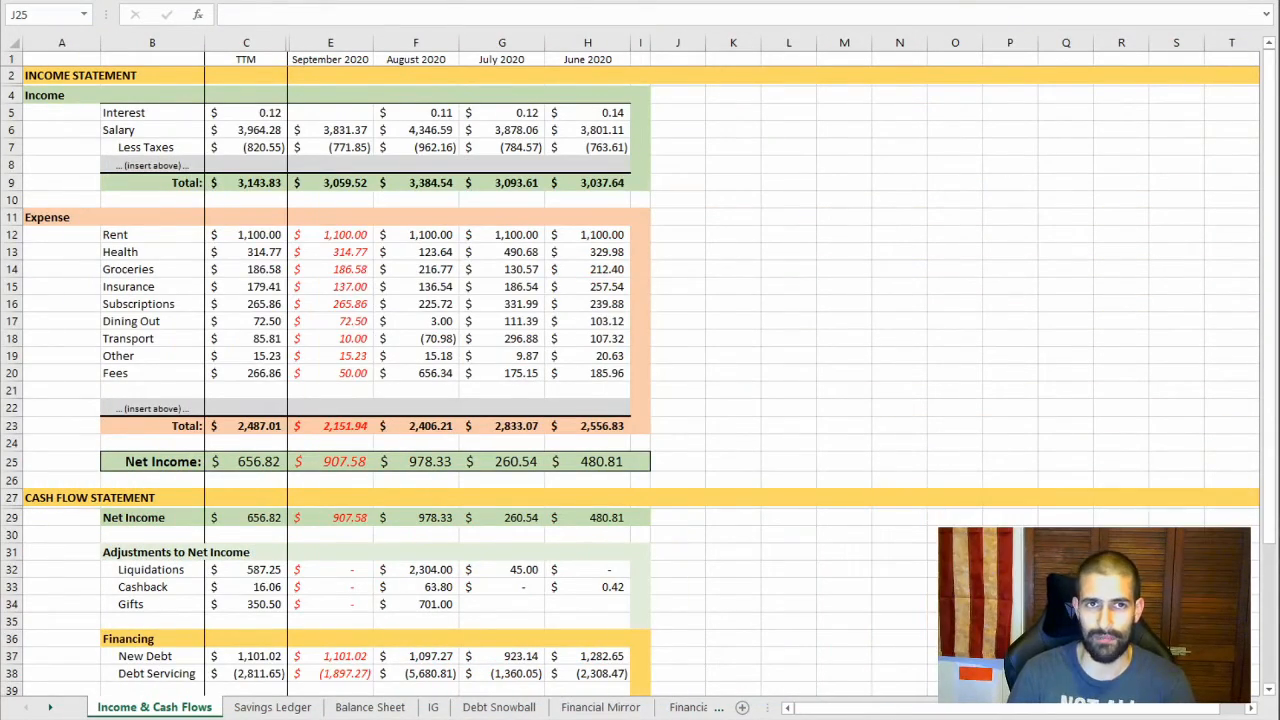
Compare the YNAB October budget with the income and expense spreadsheet, and read the dictionary definition of budget in the browser
key("alt+Tab")
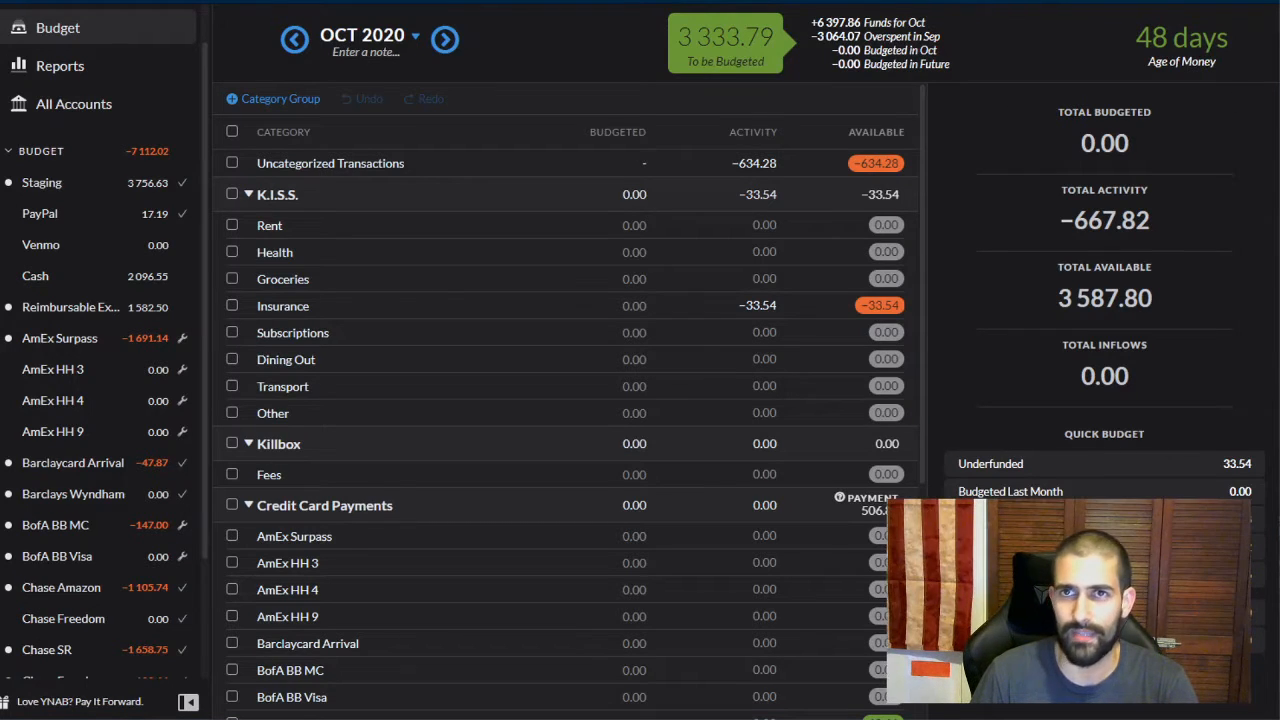
key("alt+Tab")
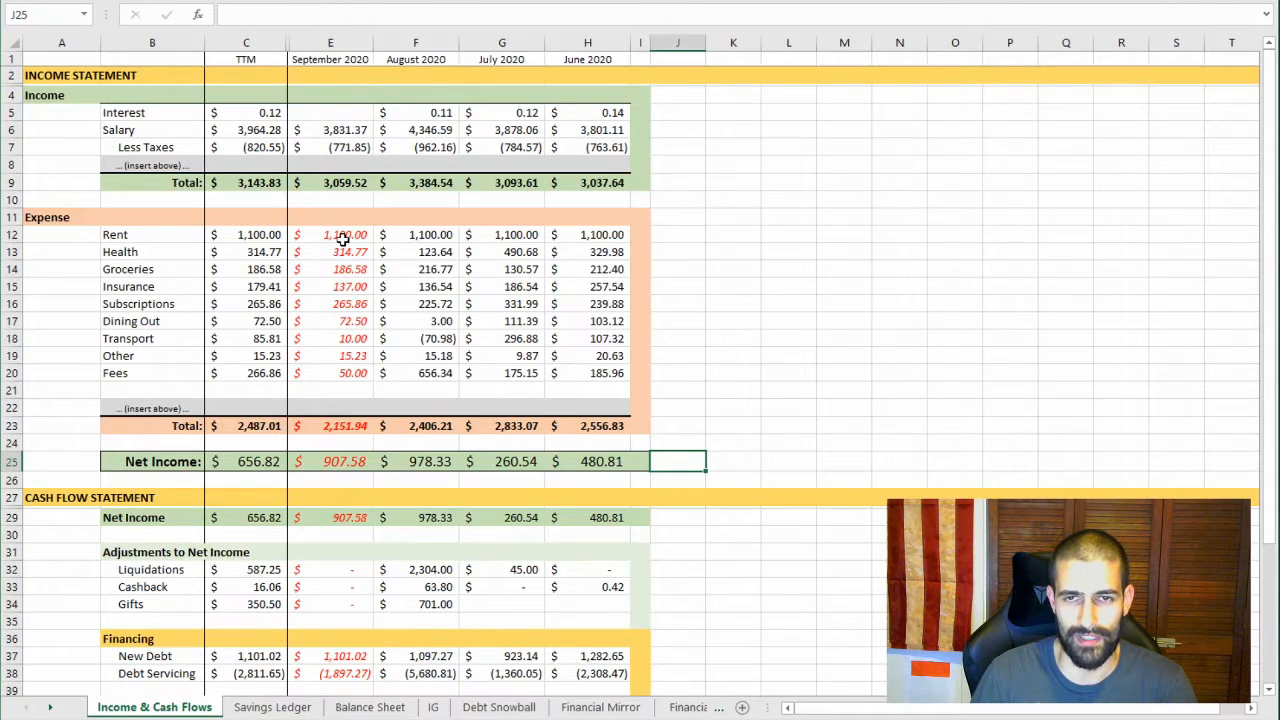
key("alt+Tab")
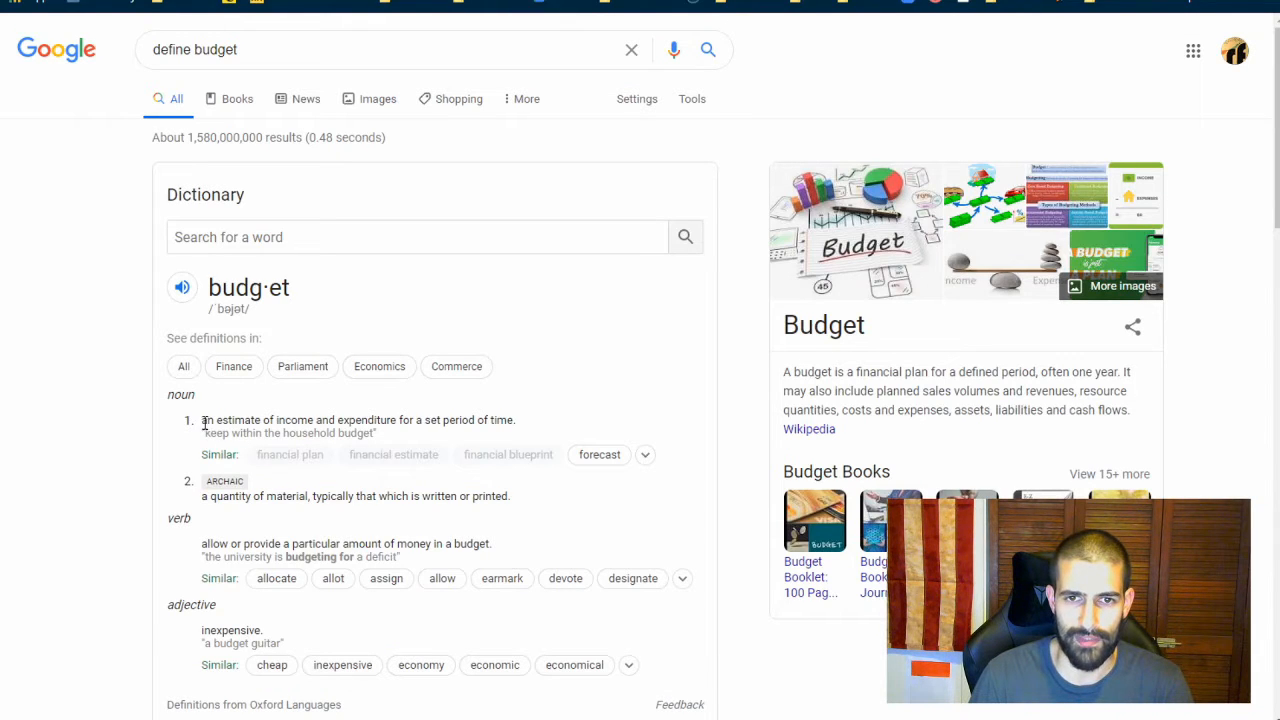
left_click_drag(203, 422, 530, 427)
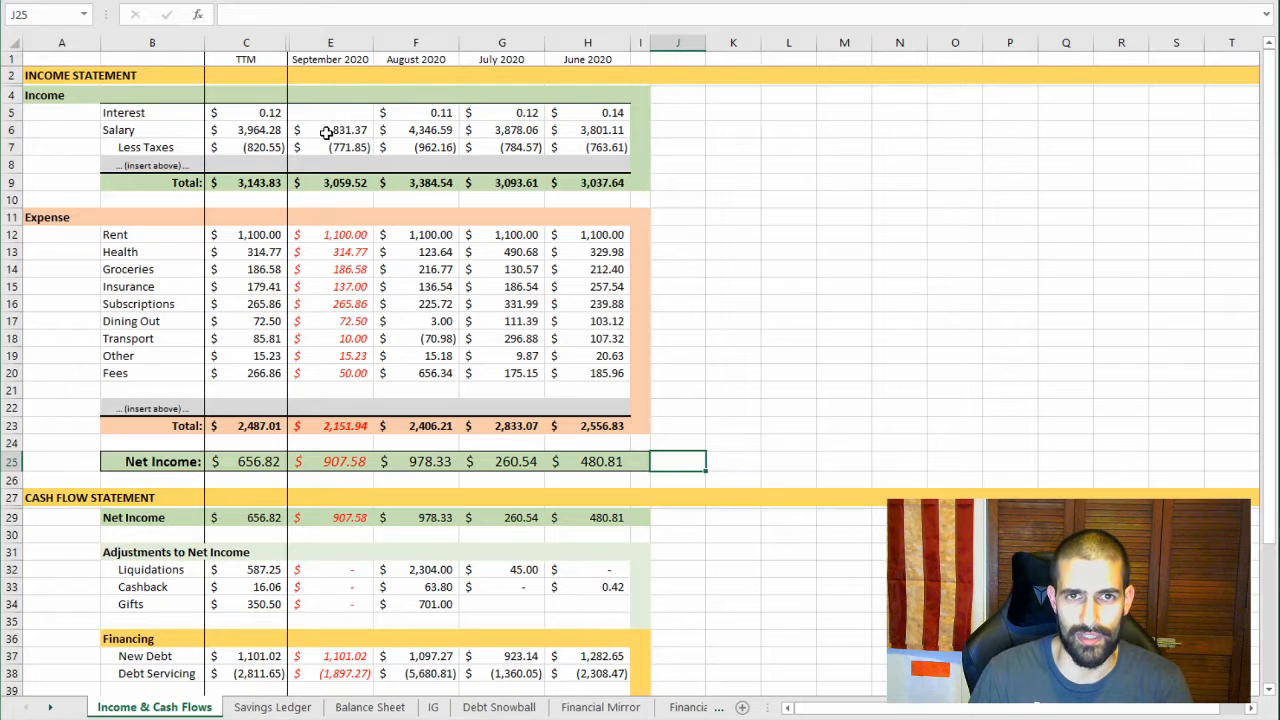
Review the September 2020 income, expense and cash flow figures against the earlier months in the Excel Income & Cash Flows sheet
left_click_drag(326, 133, 328, 184)
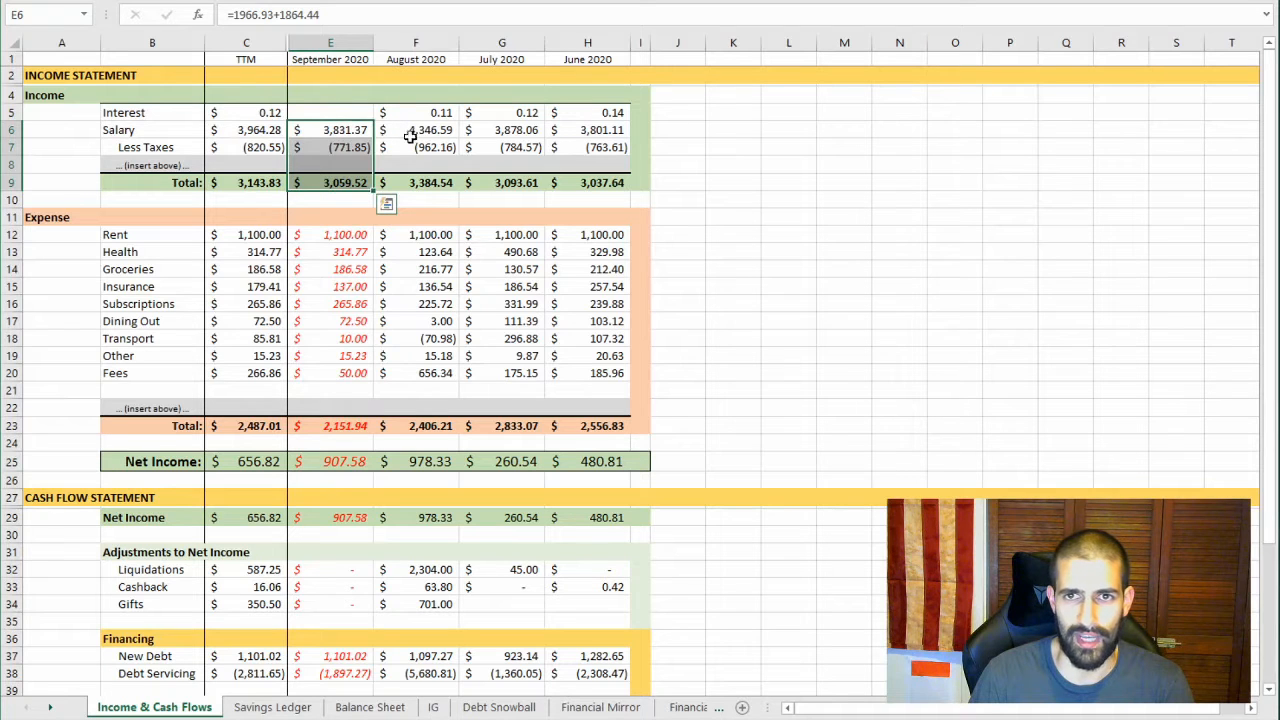
left_click_drag(409, 131, 627, 134)
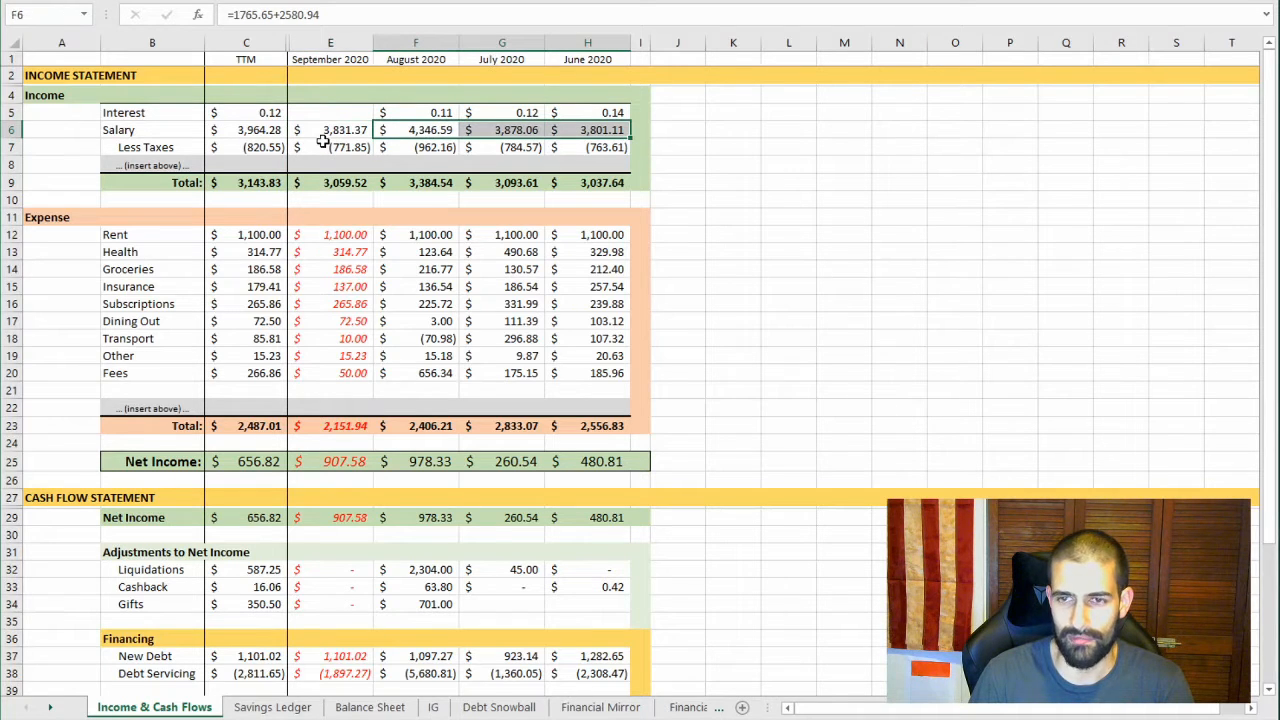
left_click(320, 135)
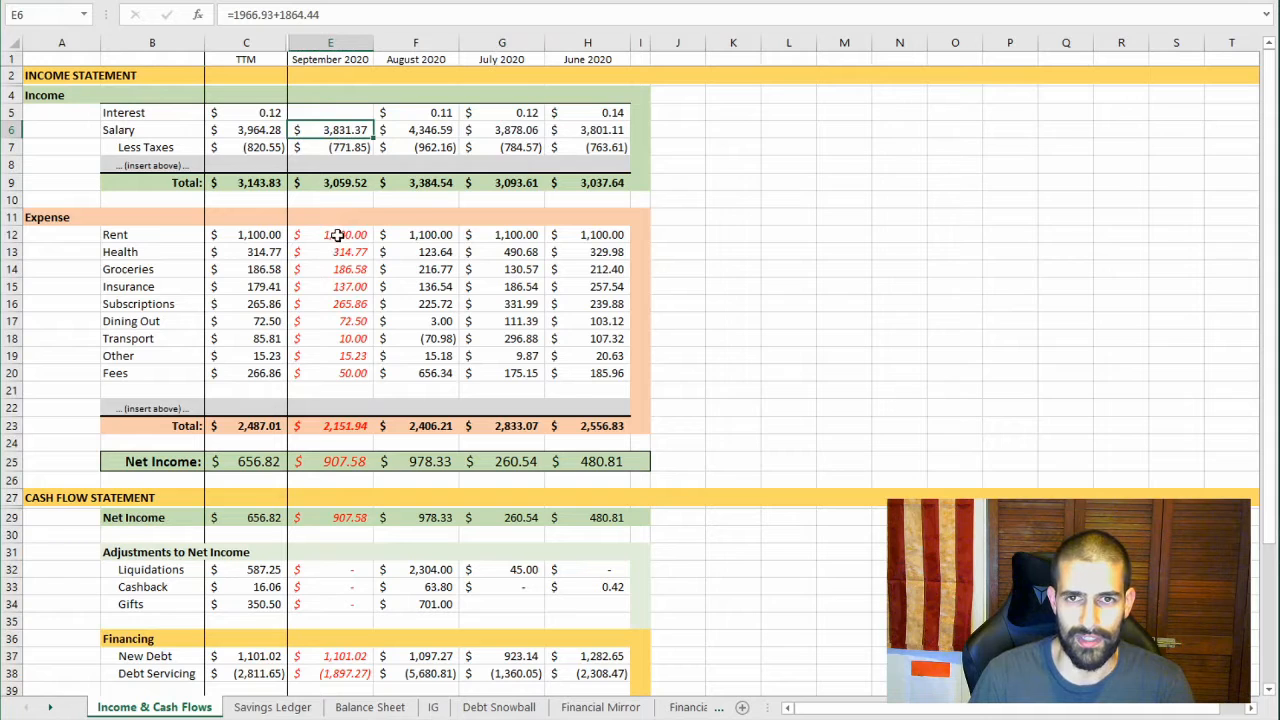
left_click_drag(426, 238, 592, 250)
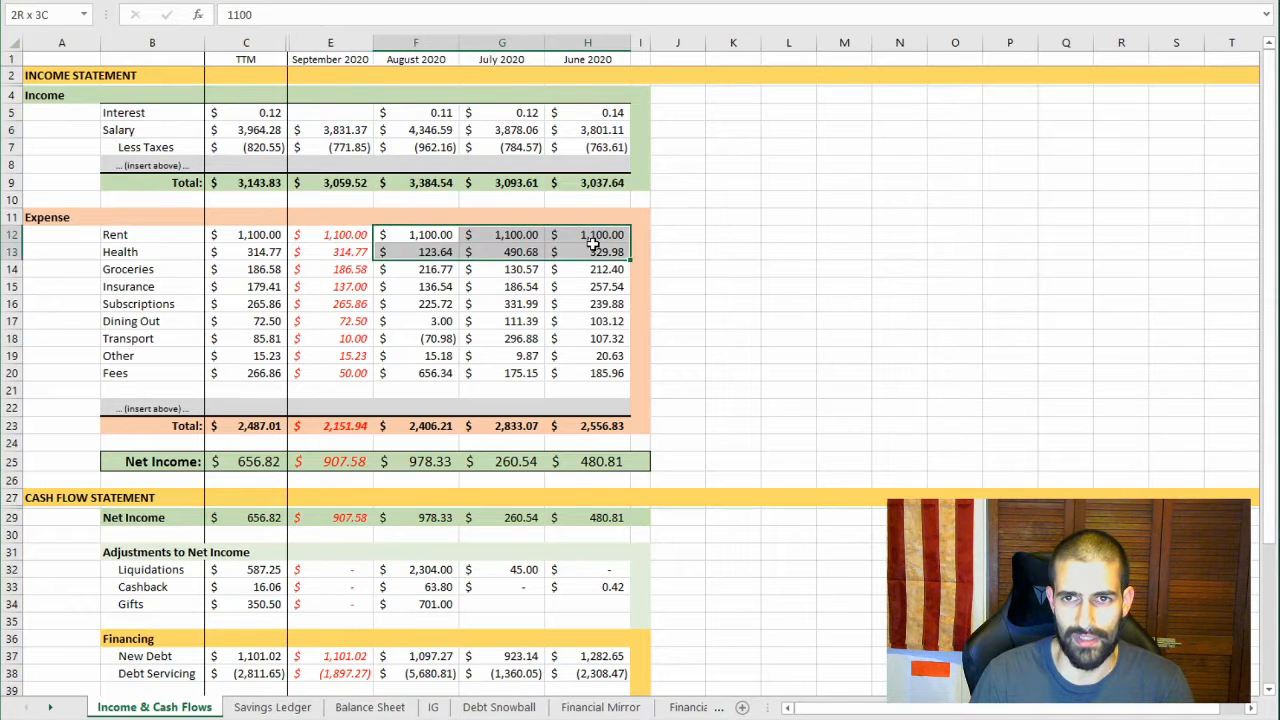
left_click(422, 252)
left_click(339, 257)
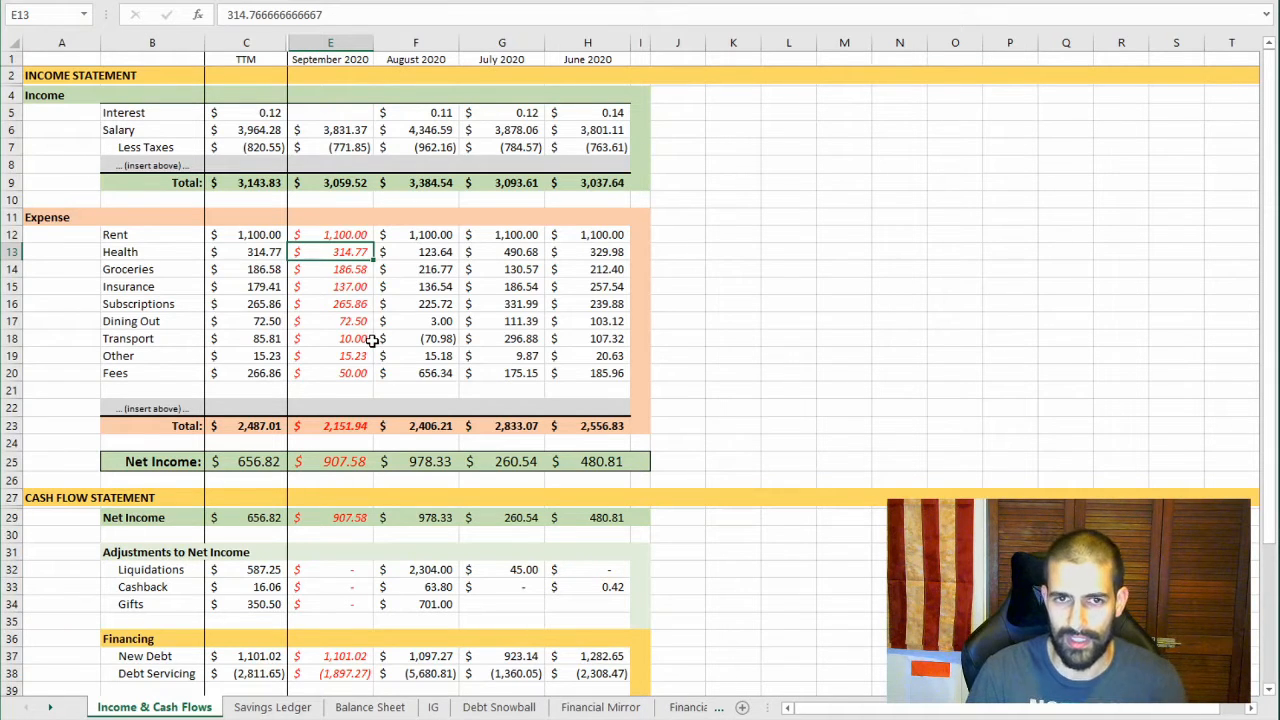
left_click(340, 341)
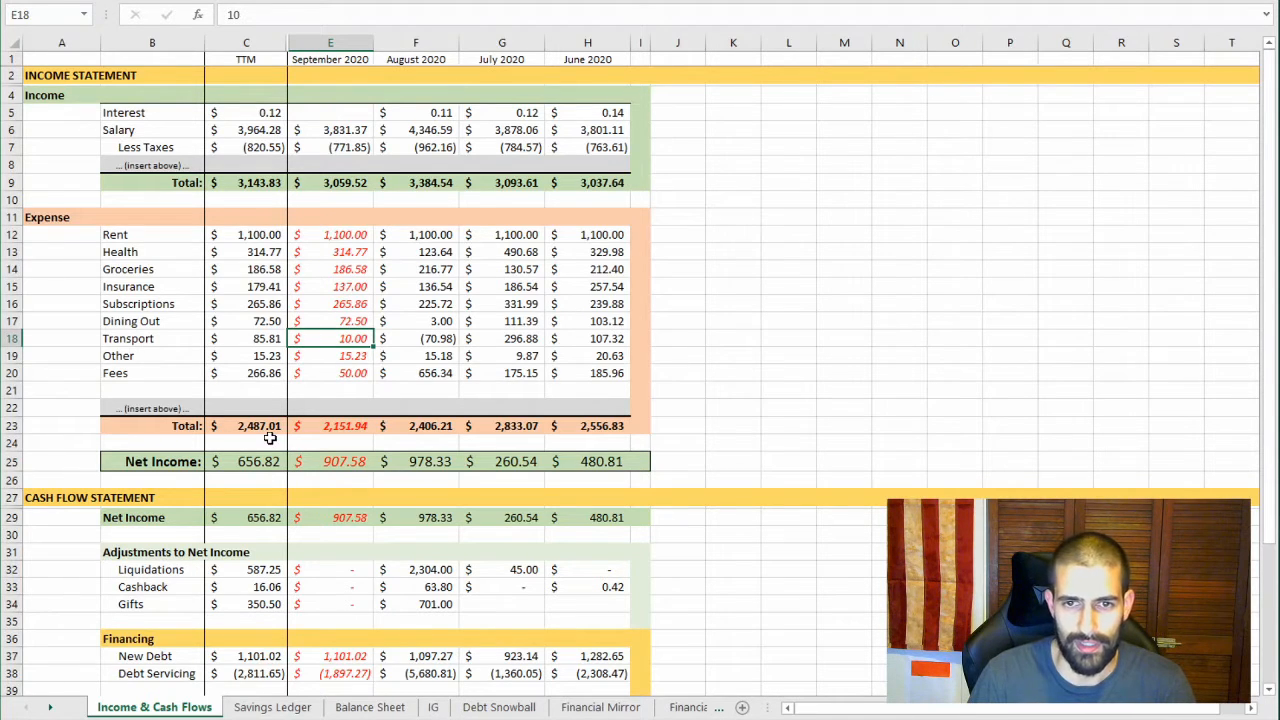
scroll(320, 475, "down", 5)
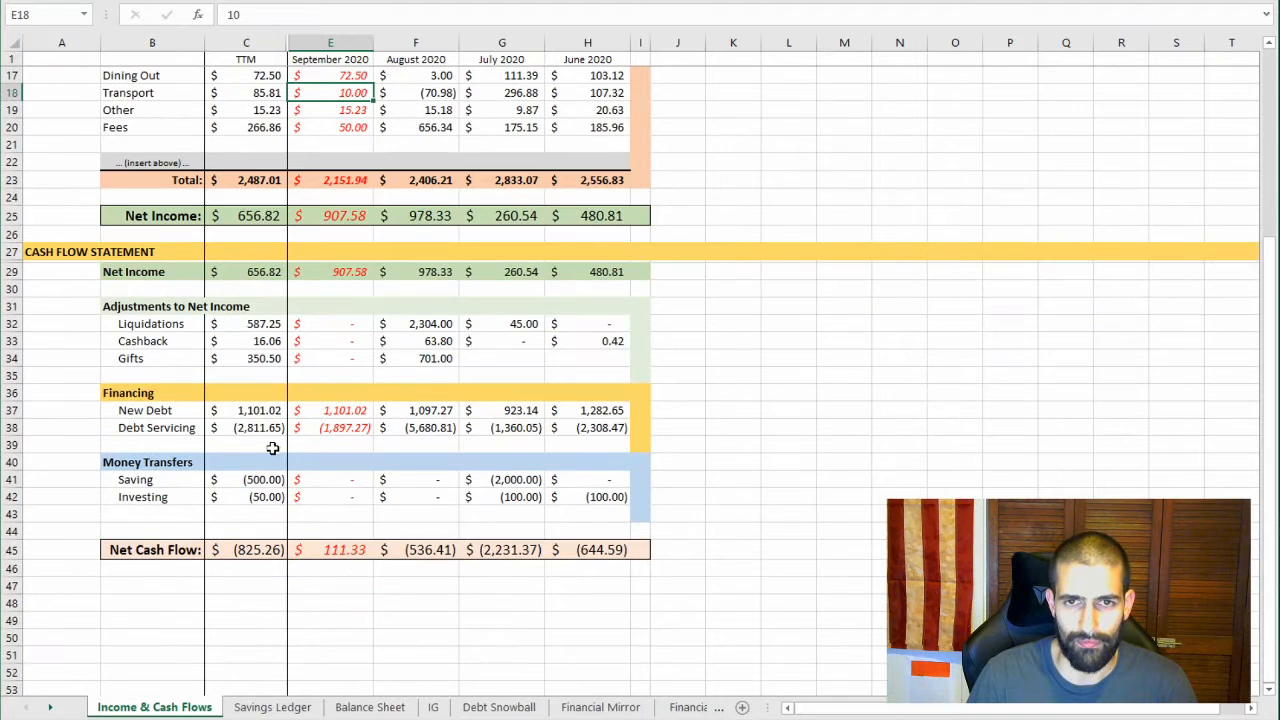
scroll(328, 378, "up", 5)
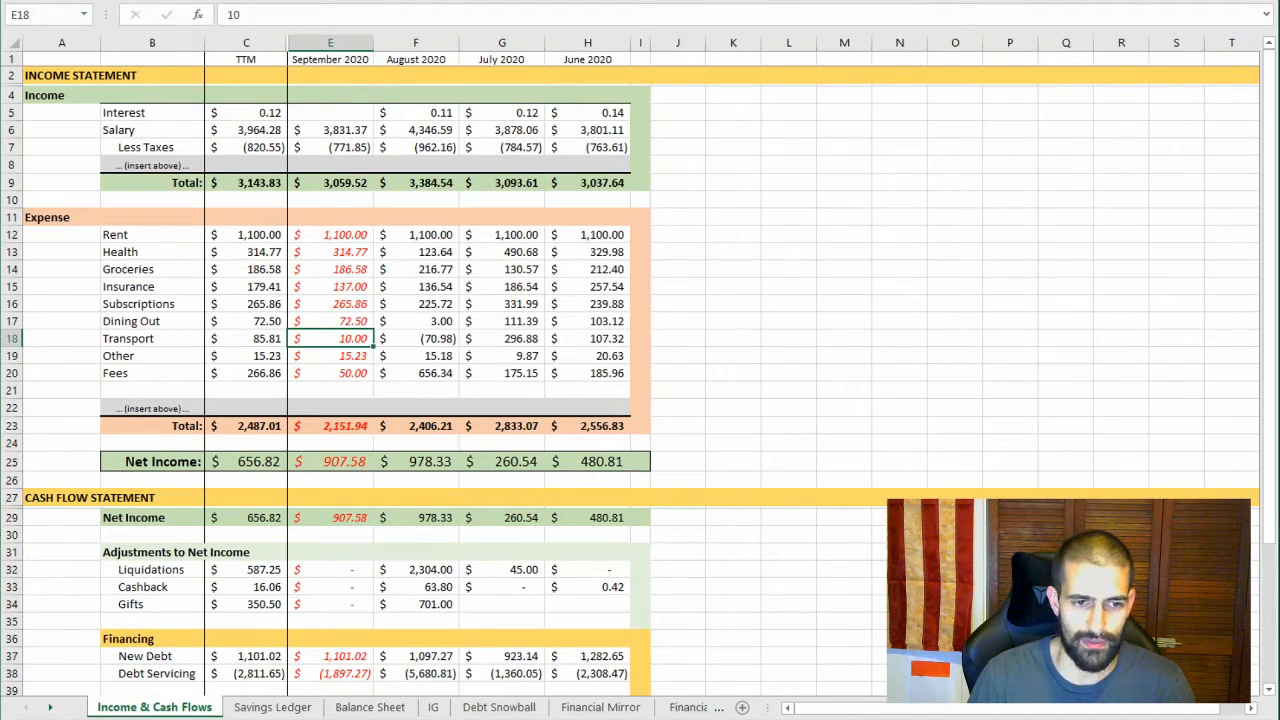
Switch to YNAB and approve the 2020-09-28 US Bank Cash+ transaction with the payee set to Payment from: Staging
key("alt+Tab")
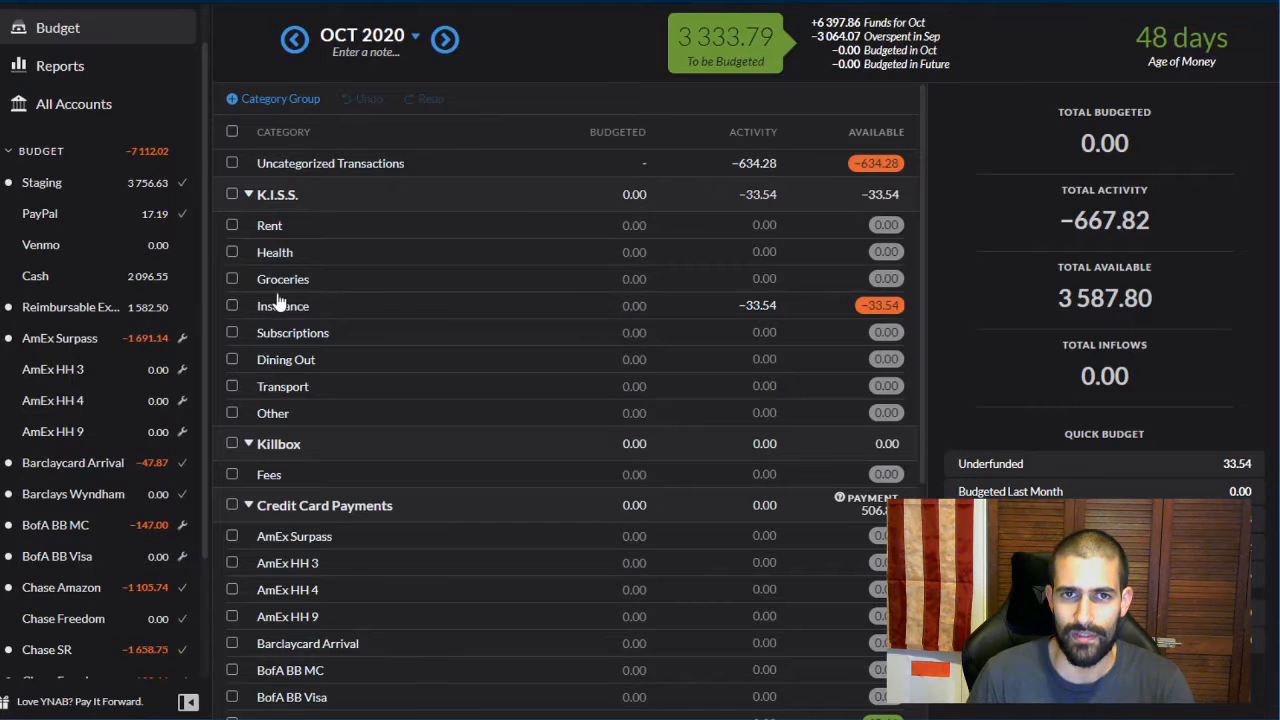
scroll(60, 285, "down", 2)
left_click(62, 621)
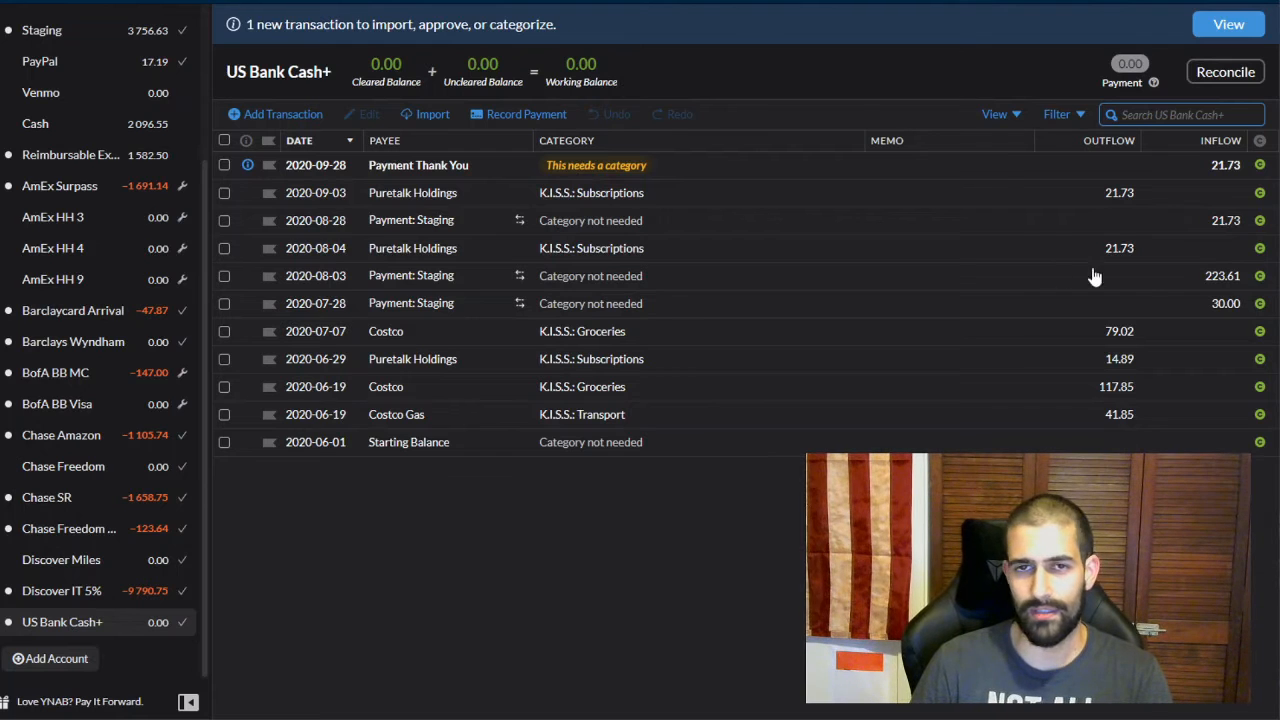
left_click(400, 167)
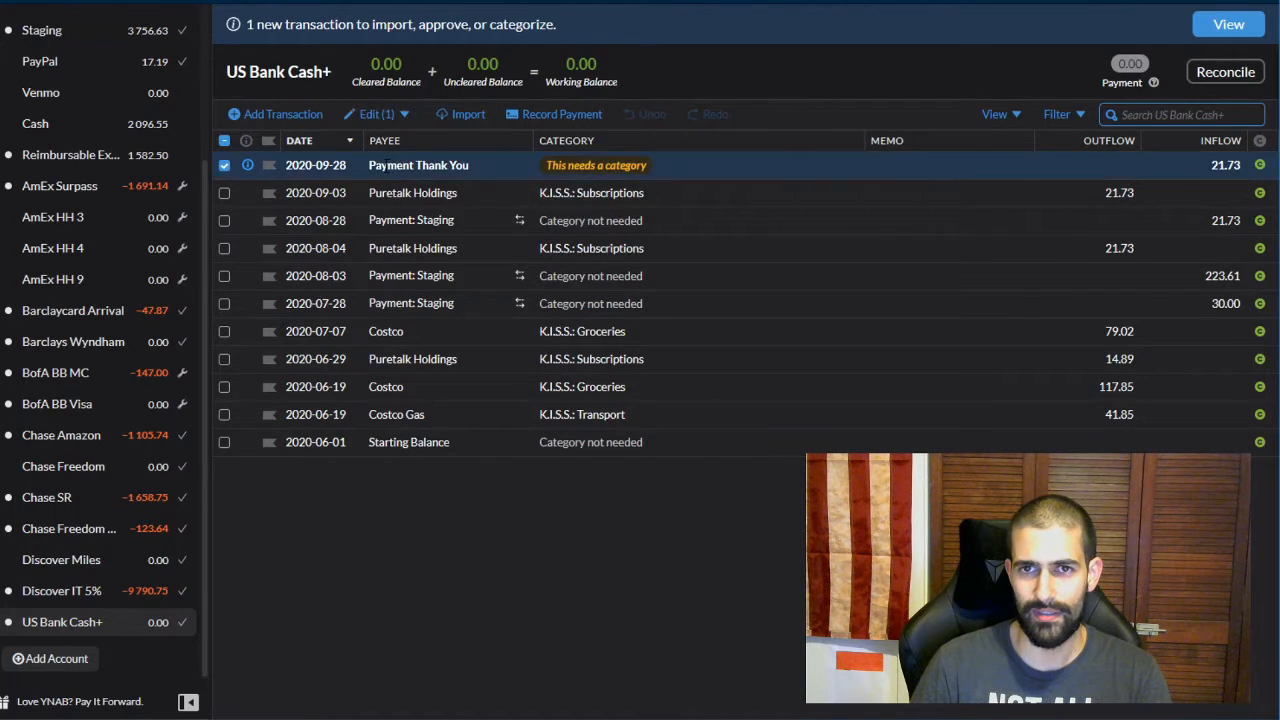
left_click(398, 163)
left_click(430, 254)
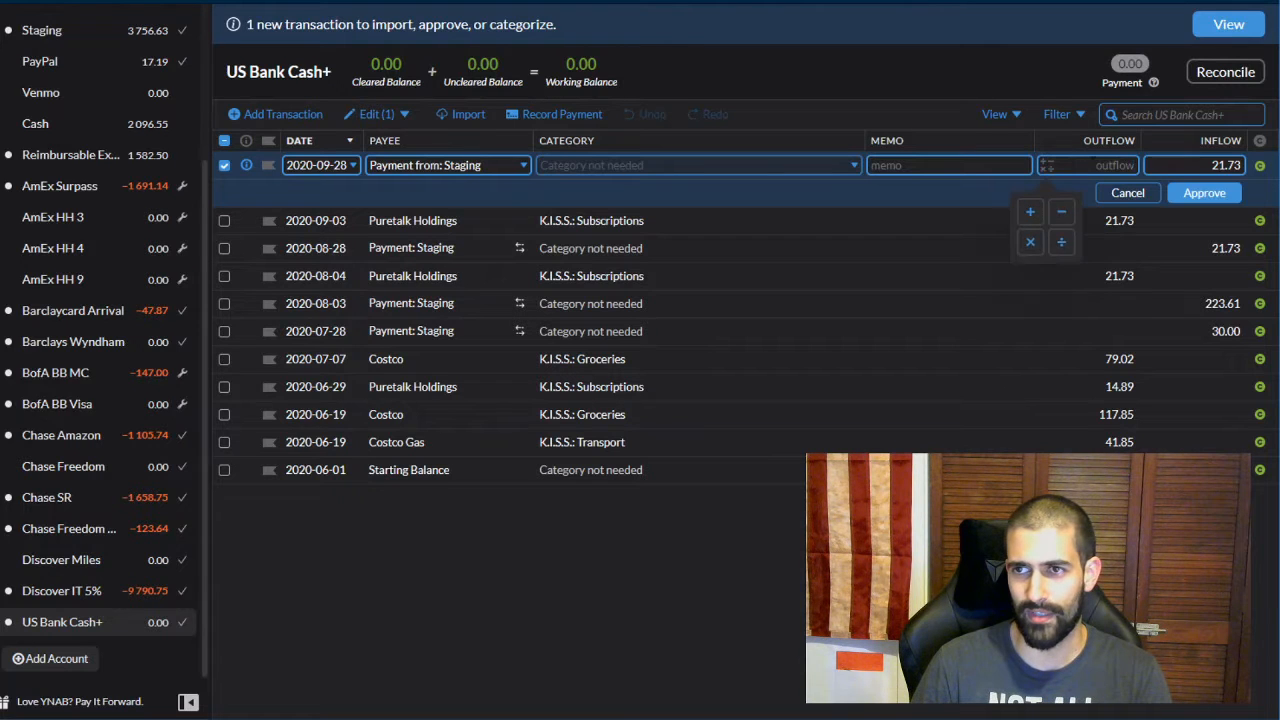
left_click(1204, 193)
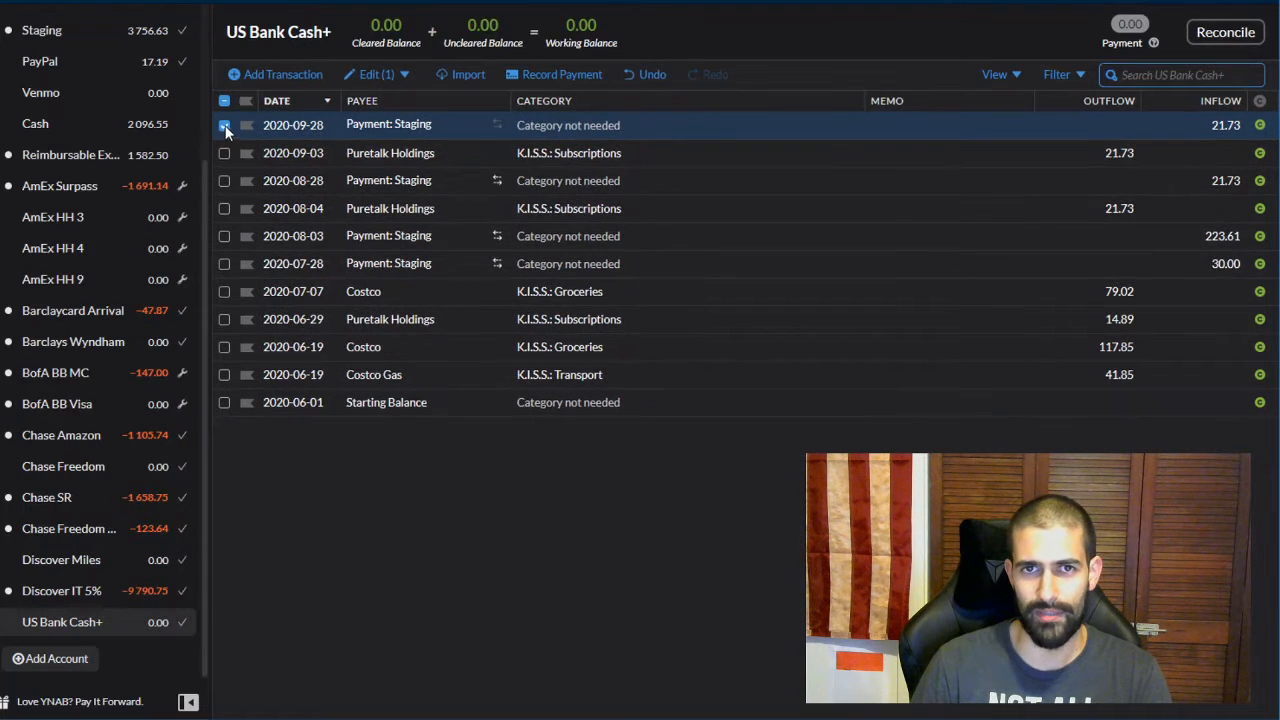
left_click(224, 125)
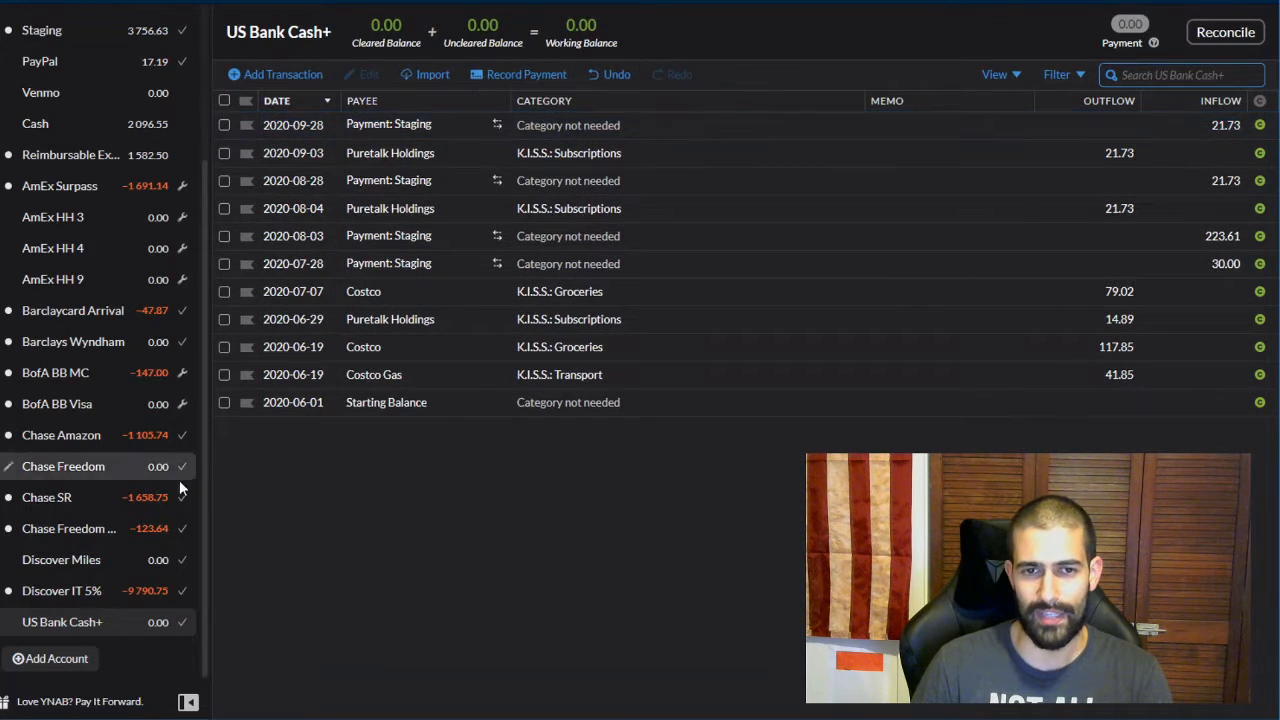
In the Discover IT 5% account, set the 2020-09-21 minimum payment's payee to Payment from: Staging and approve it
left_click(42, 596)
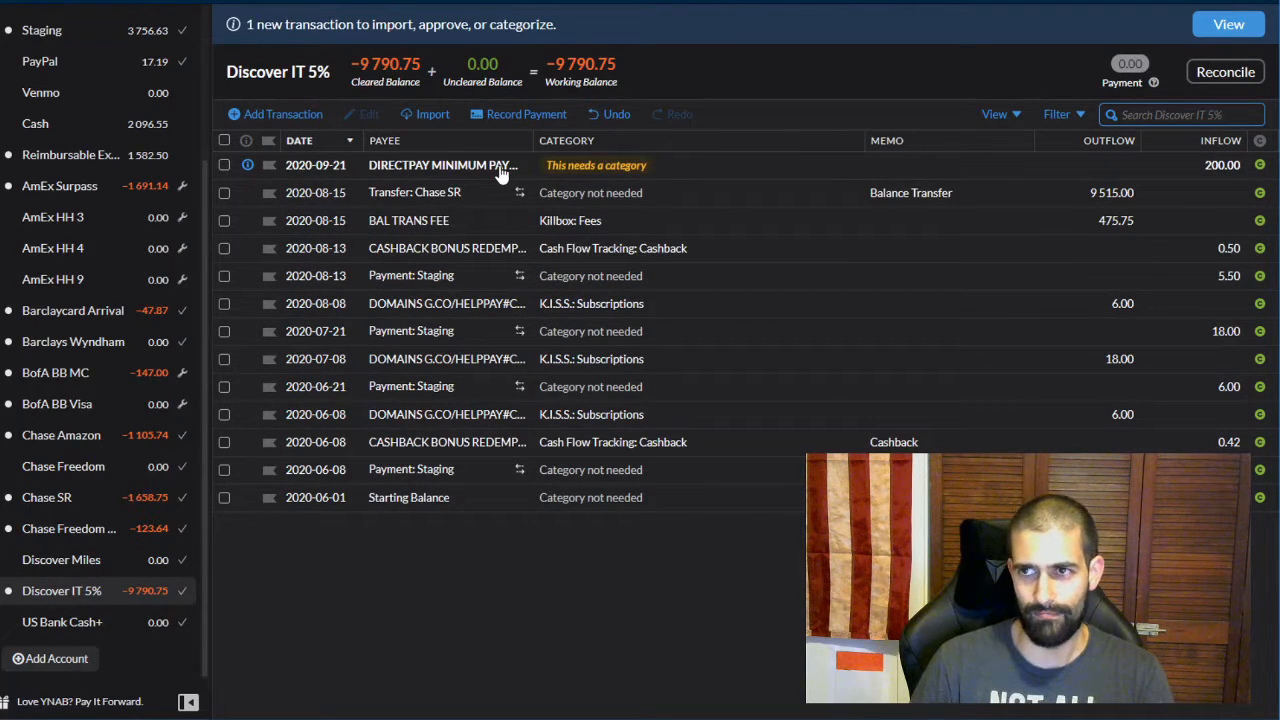
left_click(418, 170)
left_click(418, 170)
left_click(420, 258)
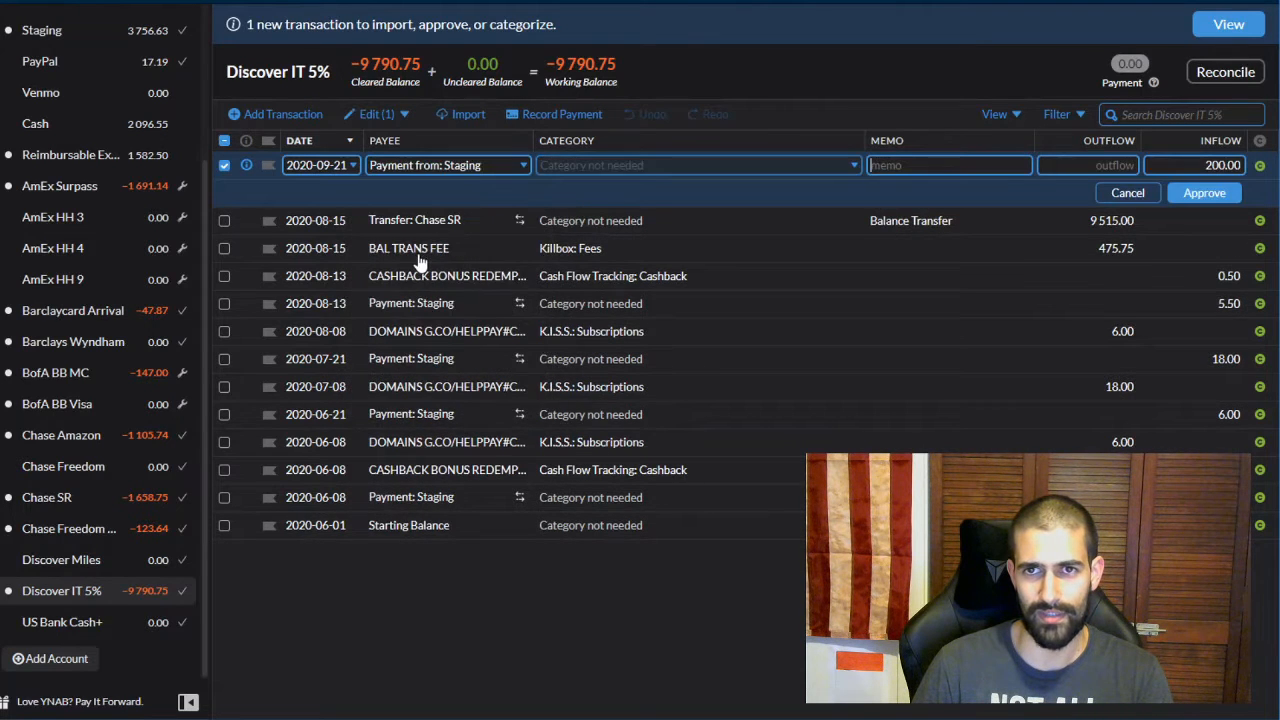
left_click(1204, 193)
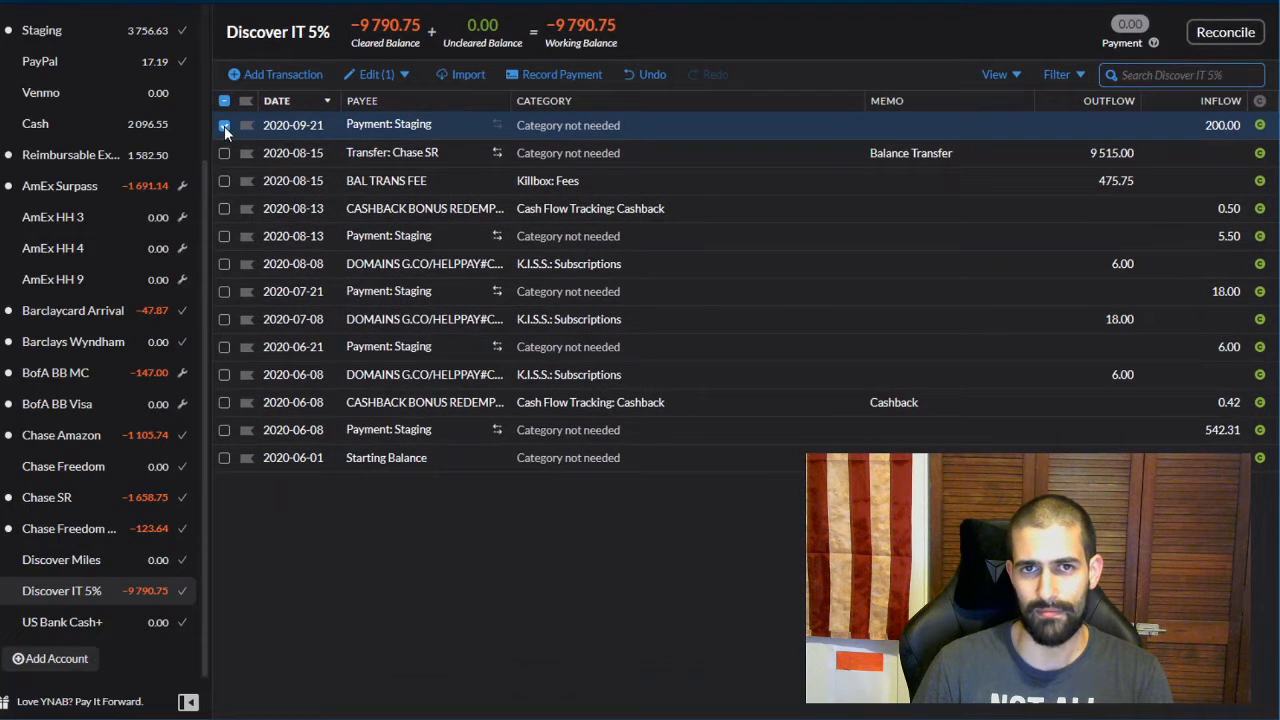
left_click(224, 126)
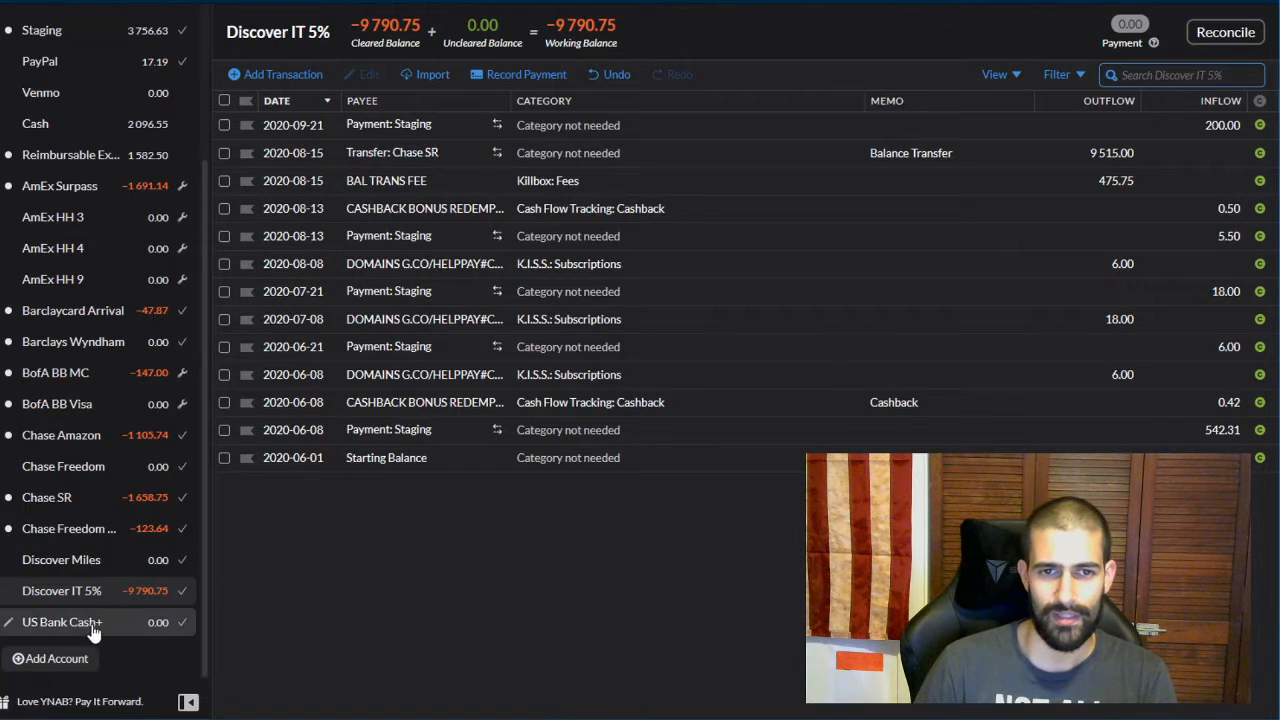
left_click(221, 125)
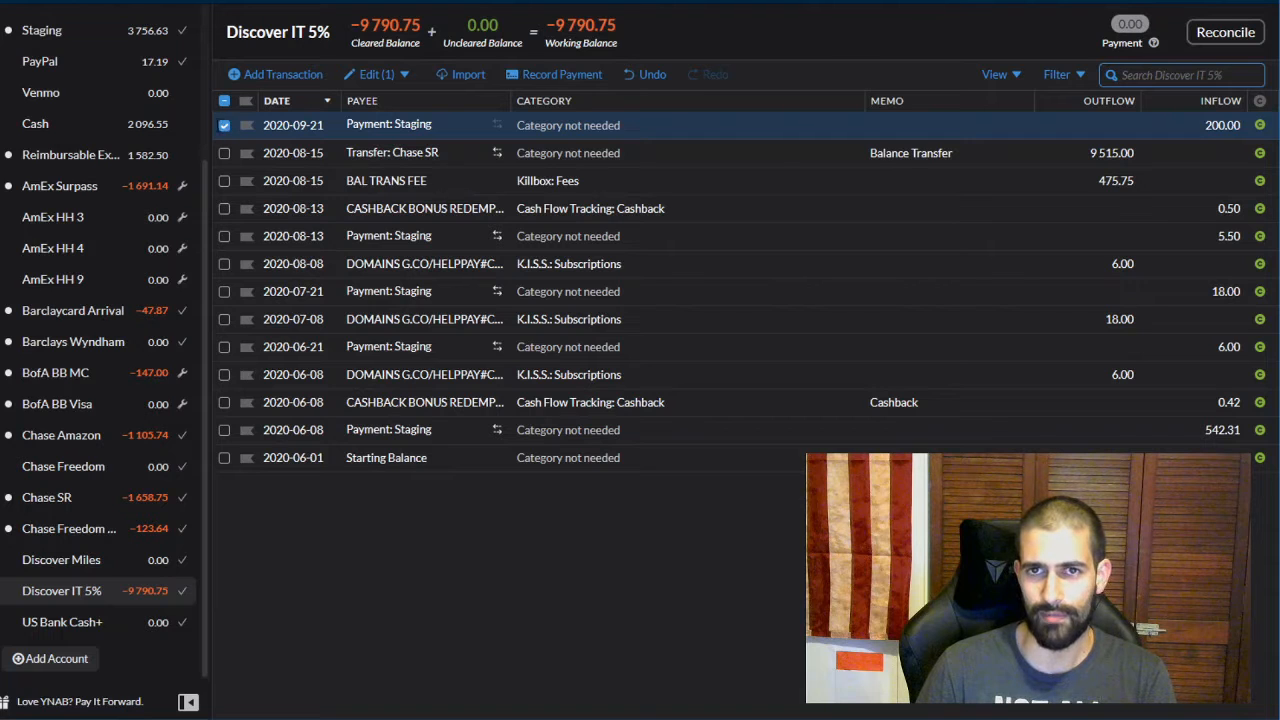
left_click(224, 128)
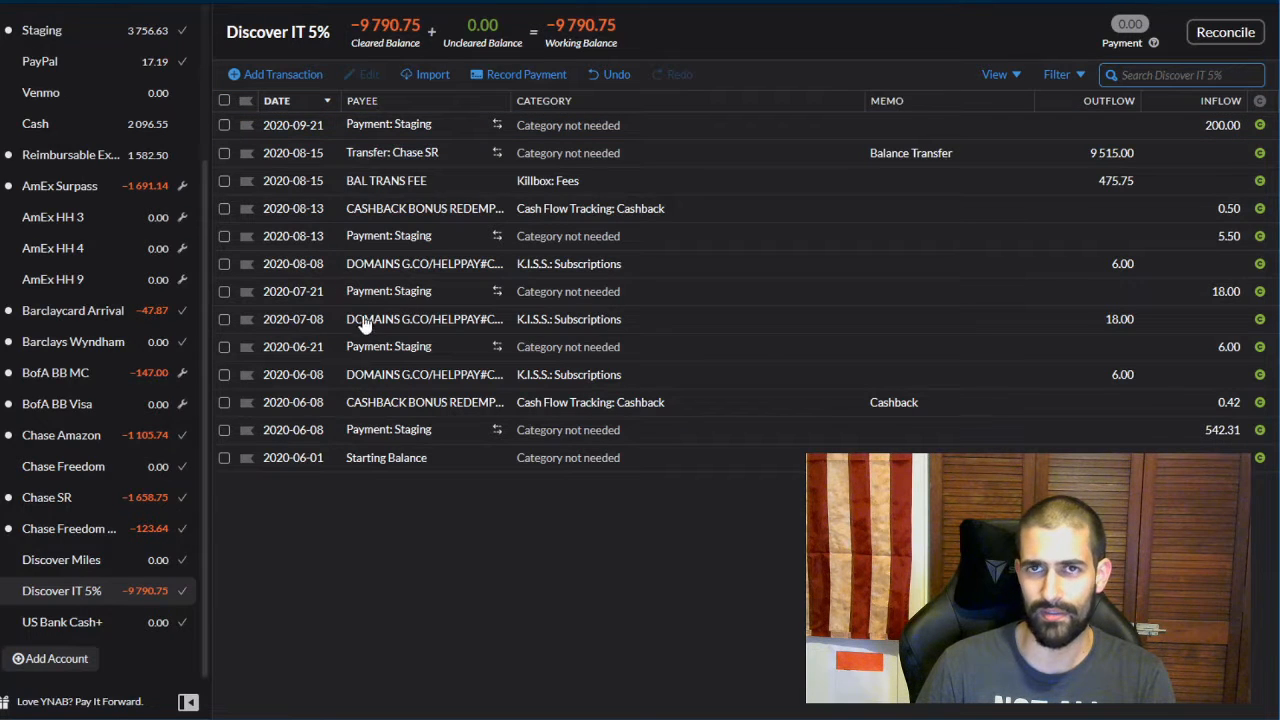
Switch to the Excel workbook and open the Debt Snowball sheet
key("alt+Tab")
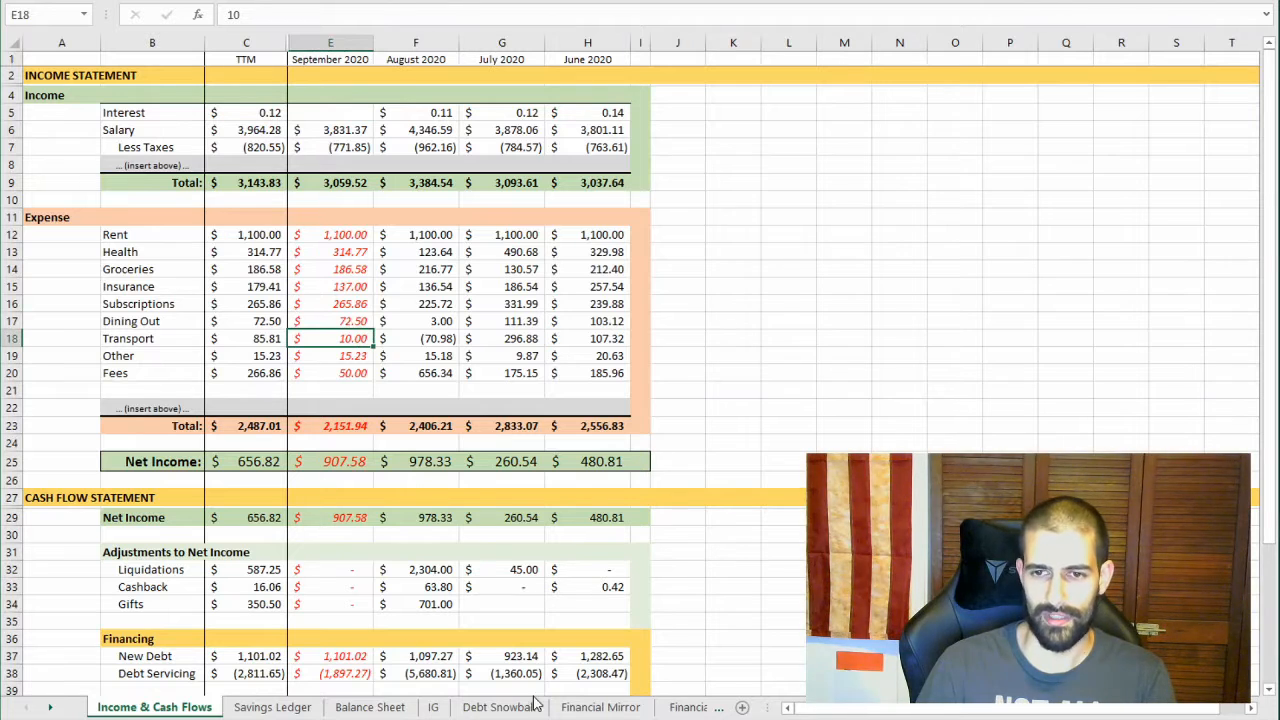
left_click(500, 707)
Try entering 200 directly as the Sep-20 payment for Discover IT 5%, and undo the entry
left_click(766, 384)
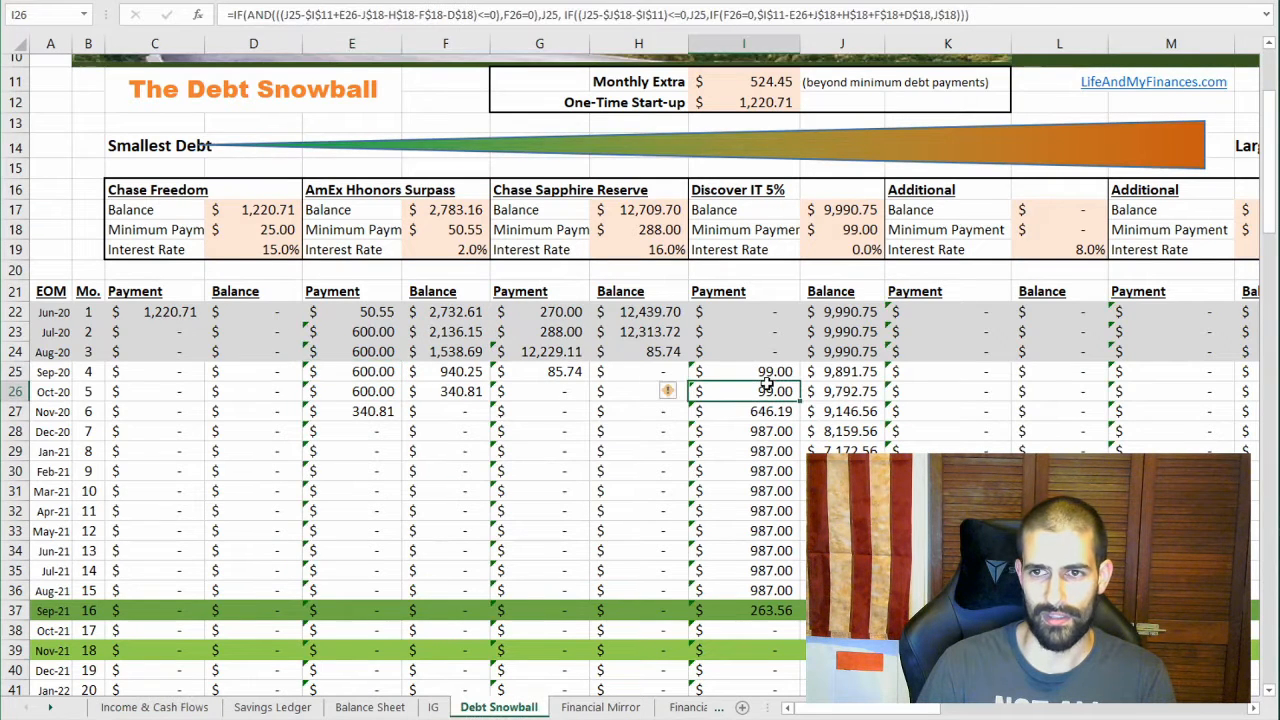
left_click(767, 366)
type("200")
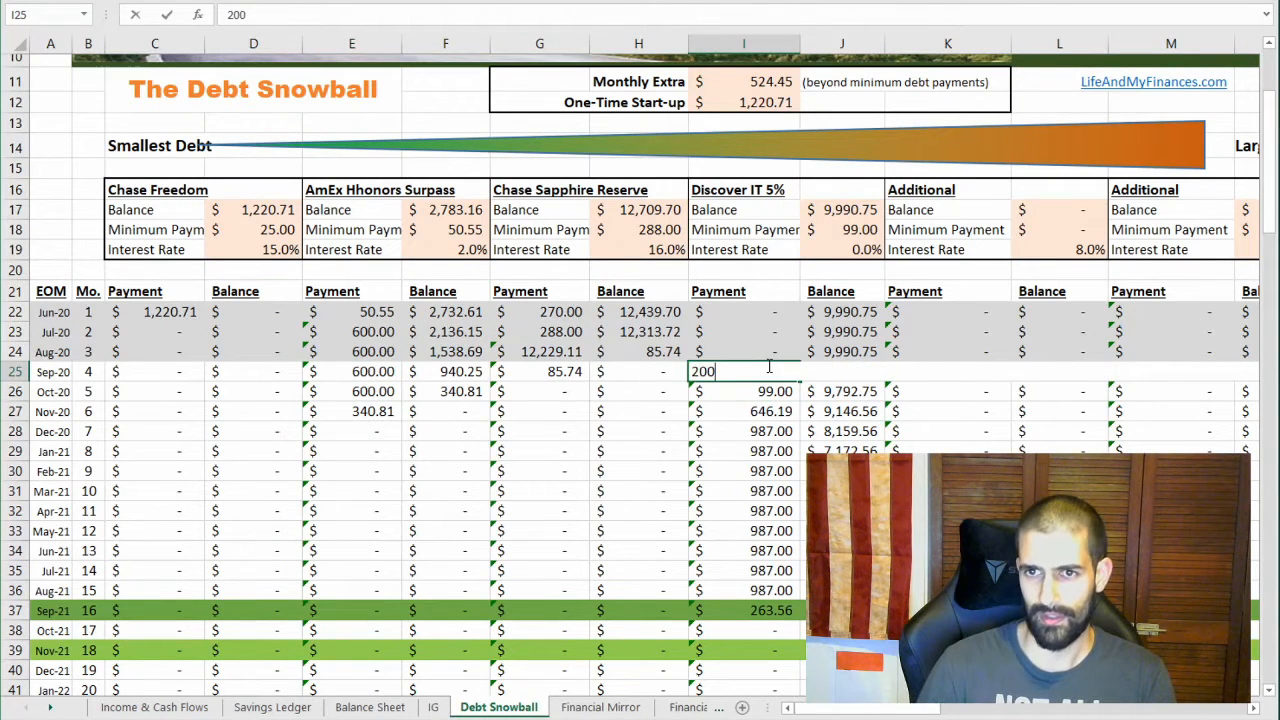
key("Return")
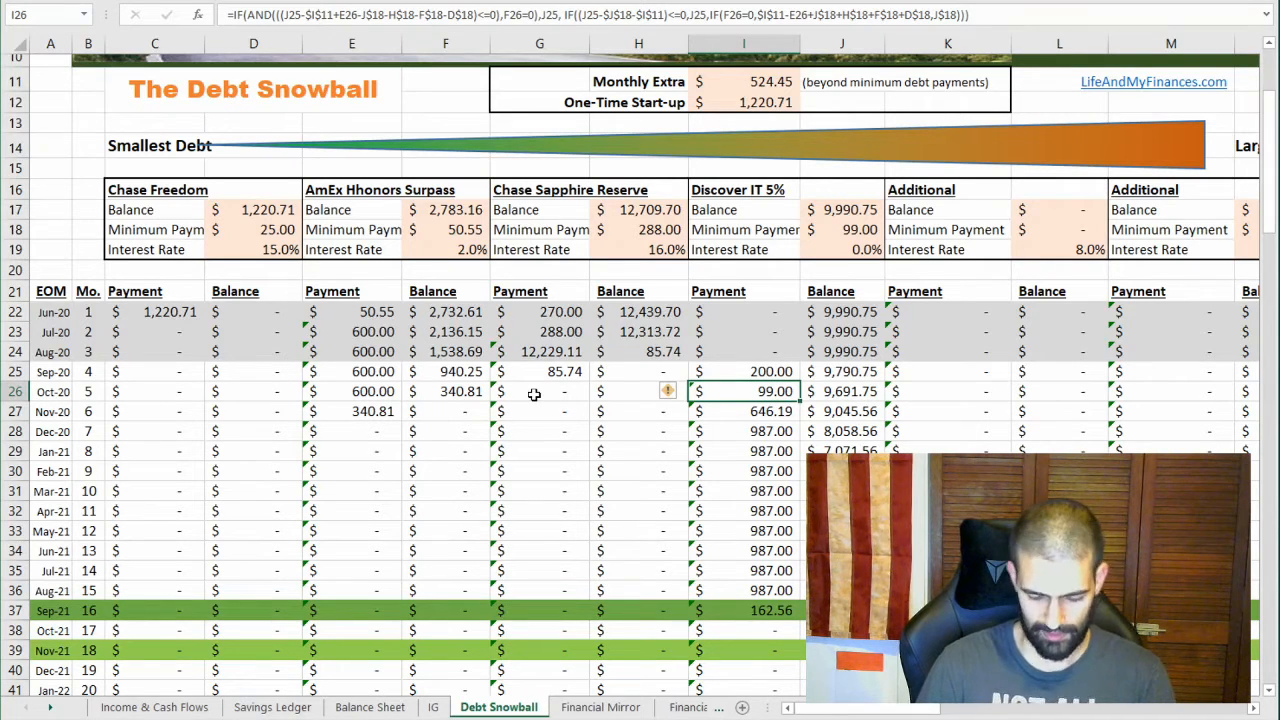
key("ctrl+z")
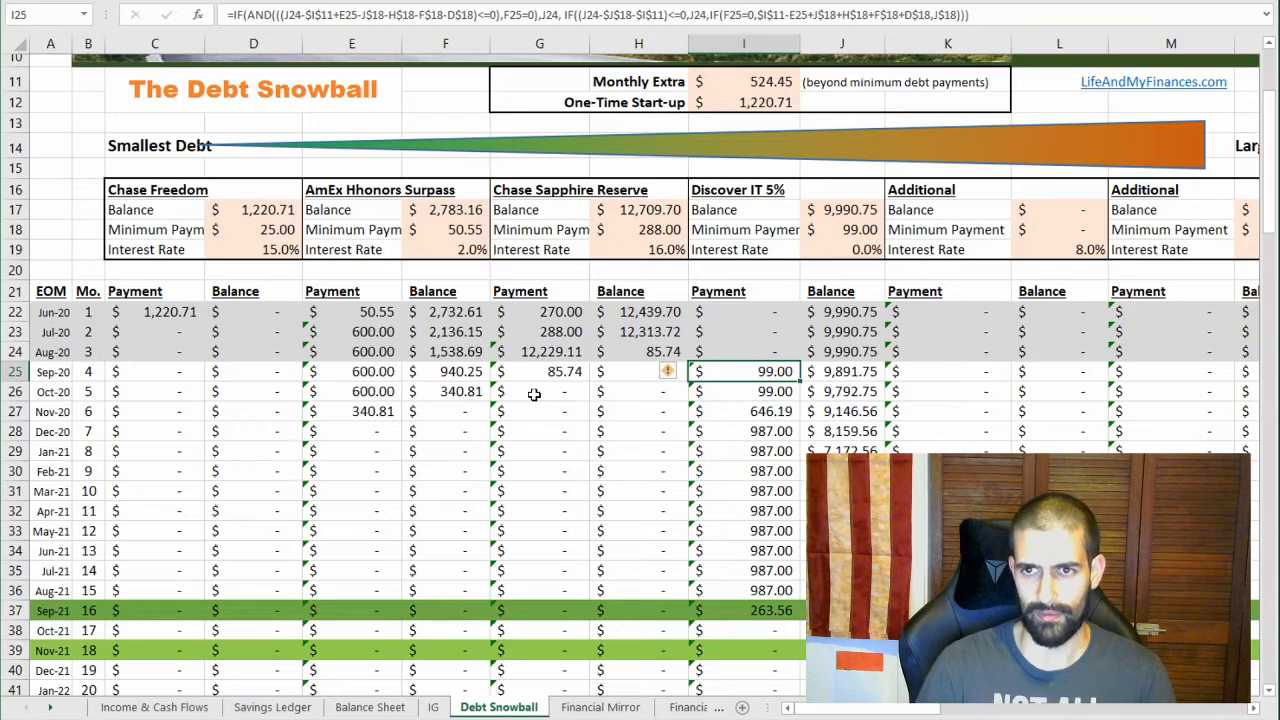
Set the Discover IT 5% minimum payment to 200 in the debt summary above the payment schedule
left_click(845, 229)
type("200")
key("Return")
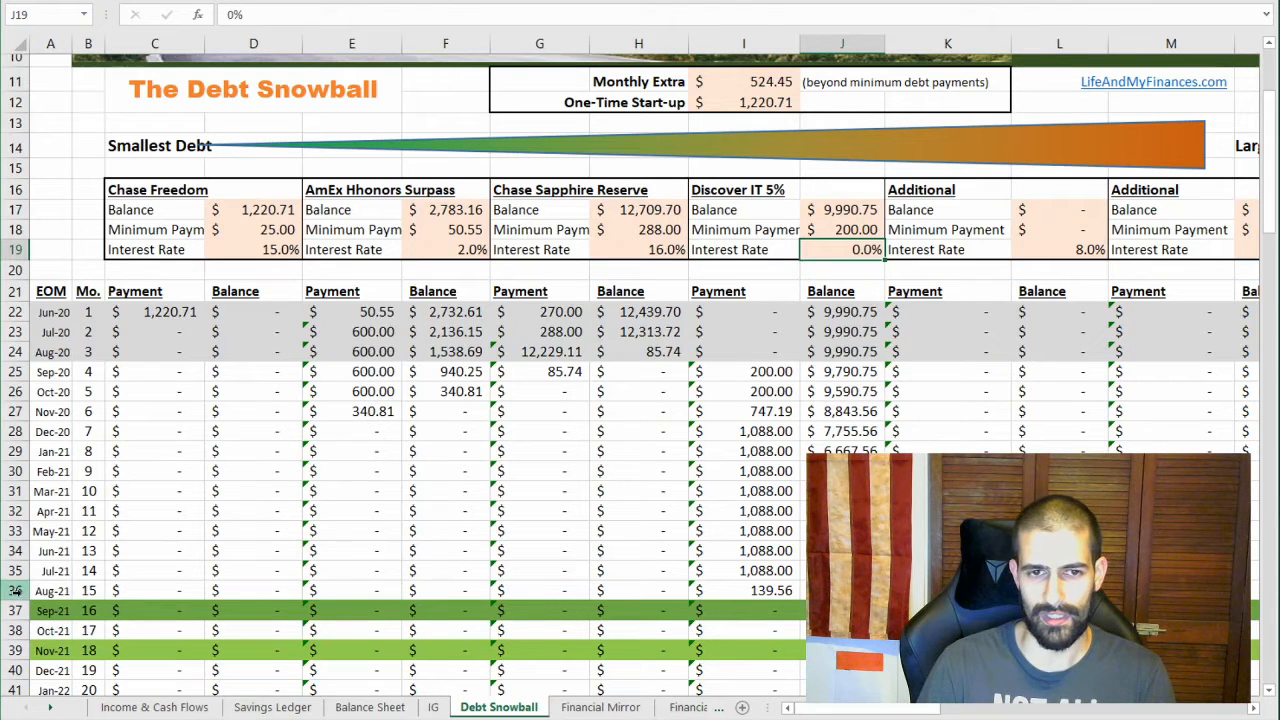
Fill the whole Aug-21 row of the payment schedule with dark green
left_click(15, 590)
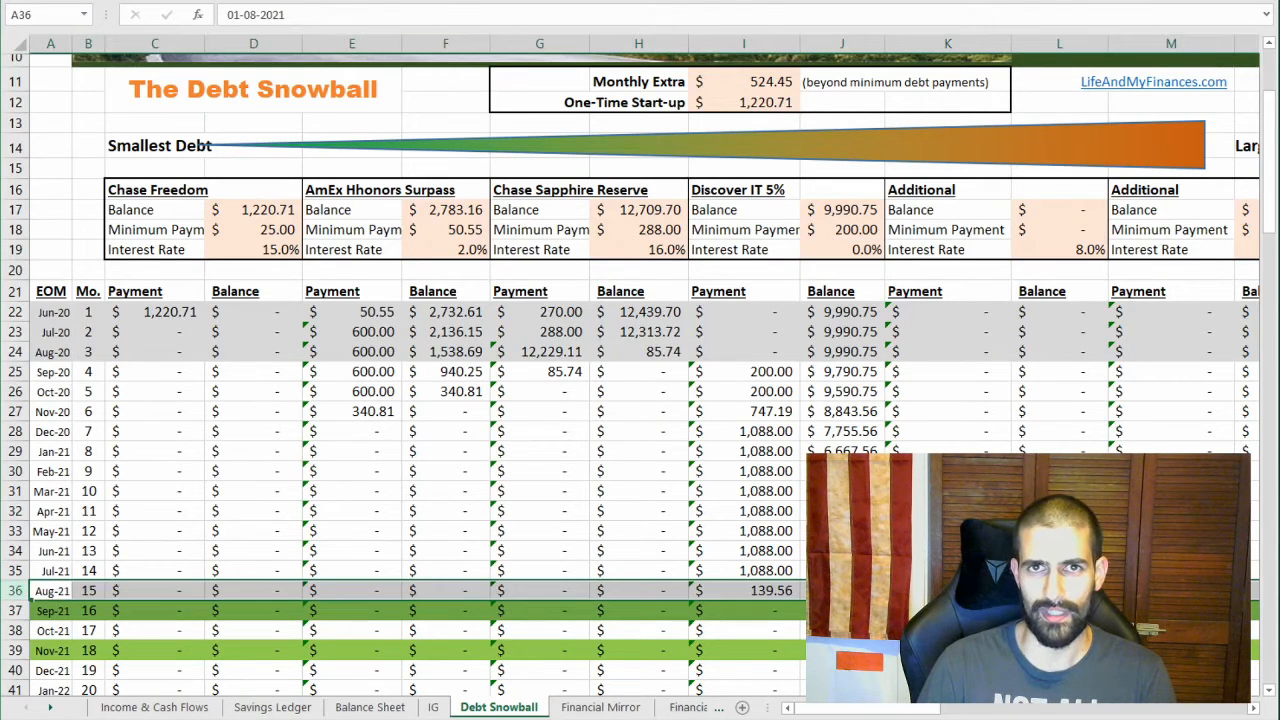
left_click(282, 0)
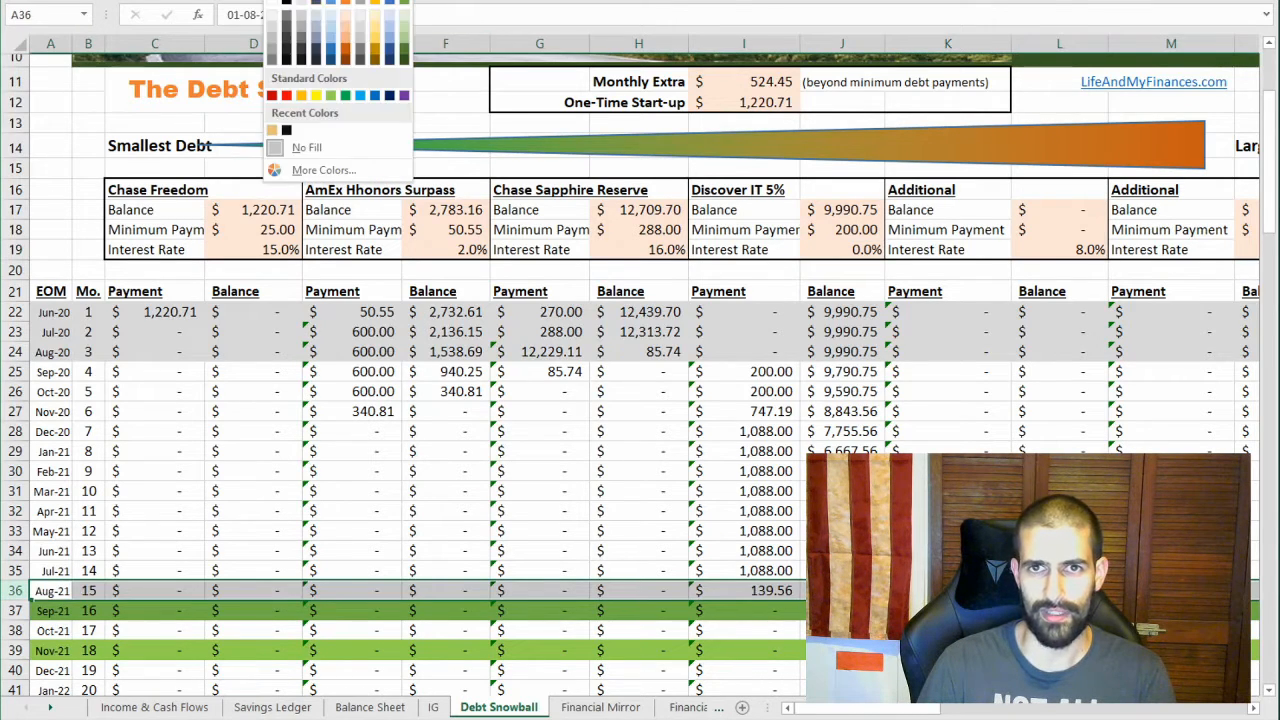
left_click(405, 50)
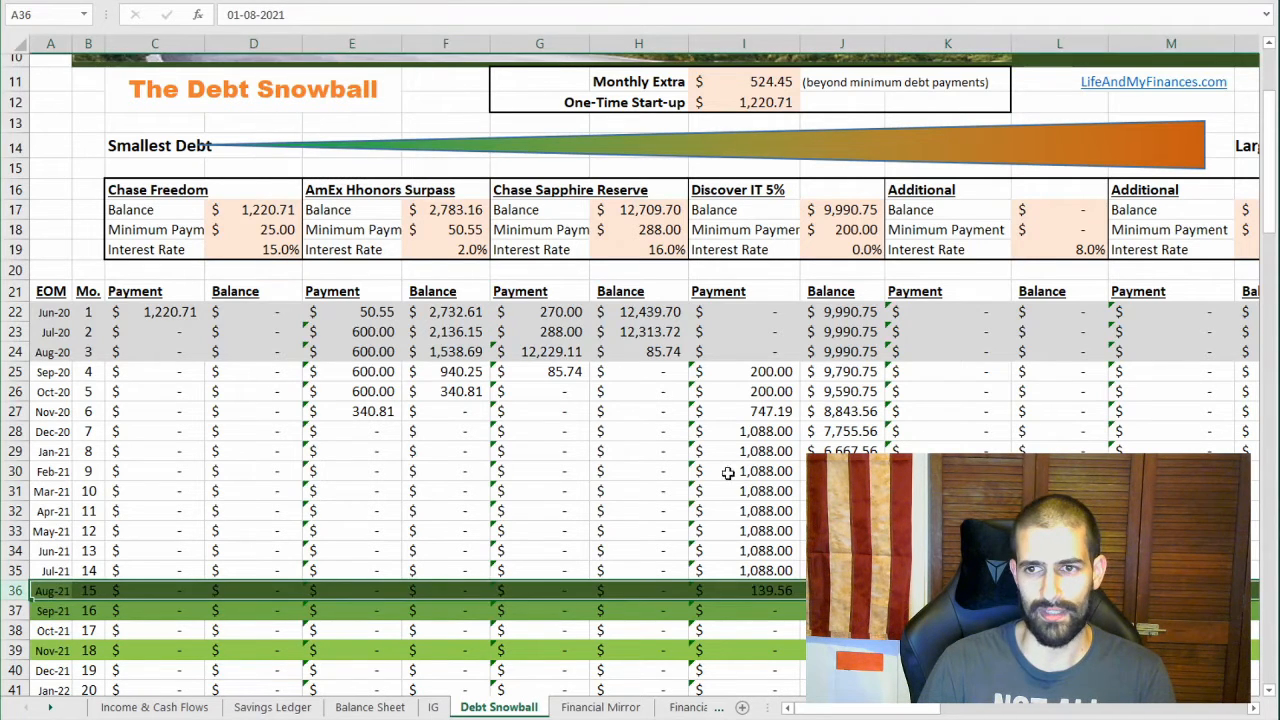
left_click(752, 551)
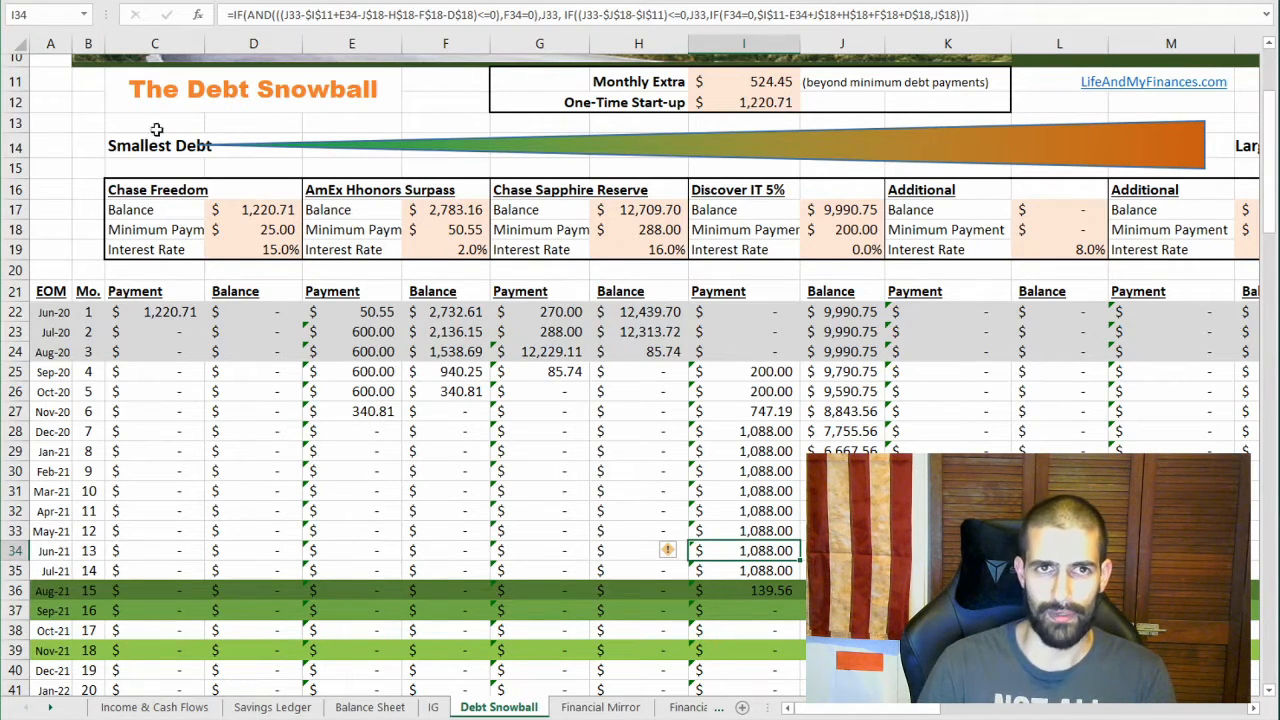
Switch to YNAB and approve Chase Freedom Unlimited's 2020-09-07 automatic payment as a payment from Staging
key("alt+Tab")
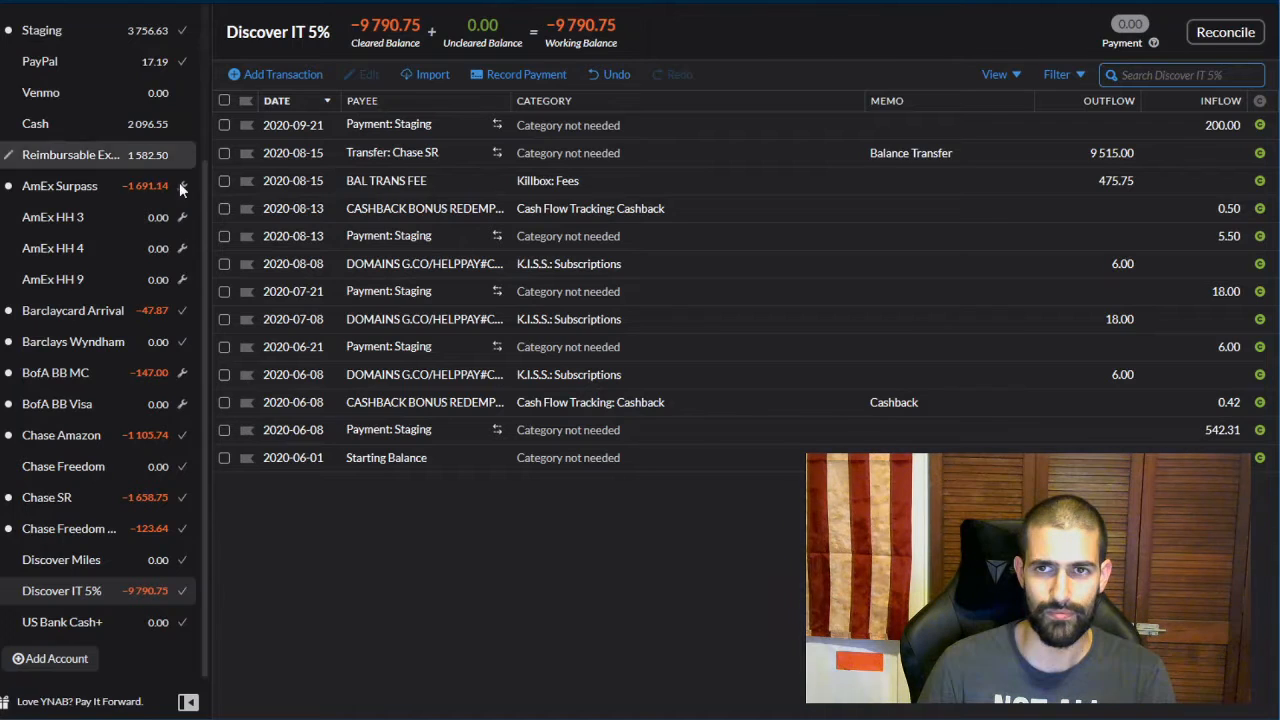
left_click(61, 530)
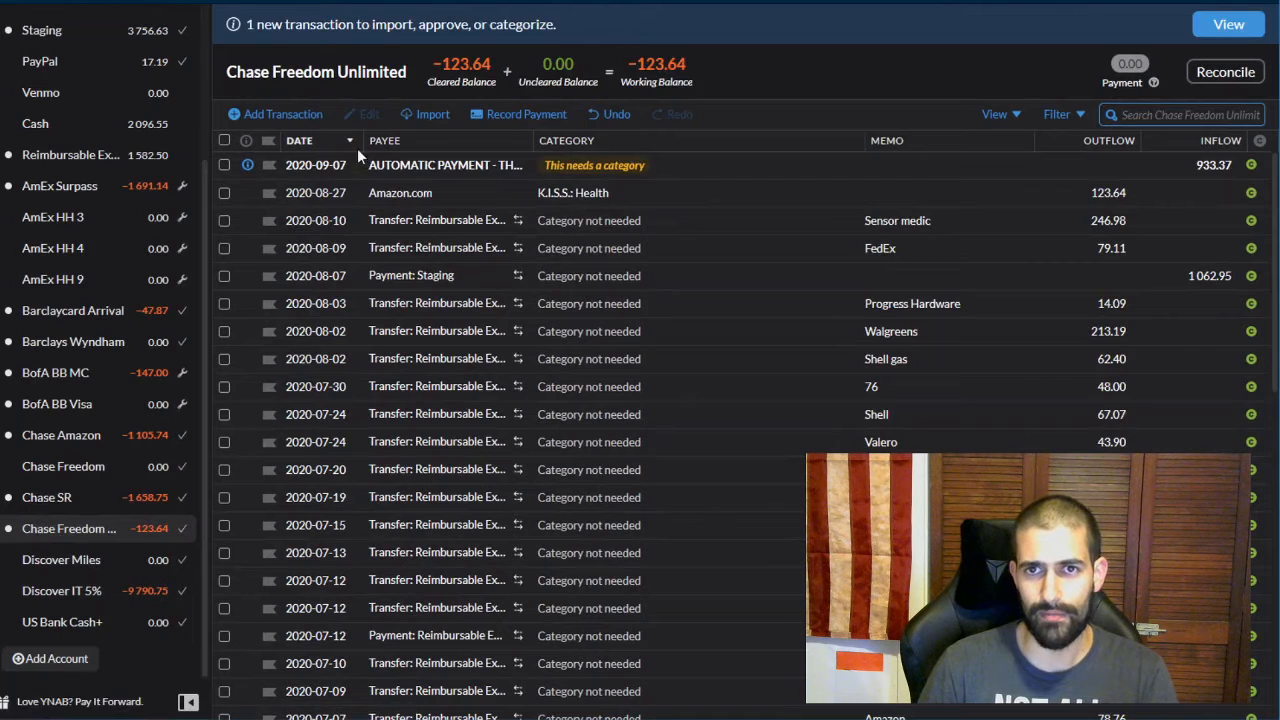
left_click(427, 165)
left_click(427, 165)
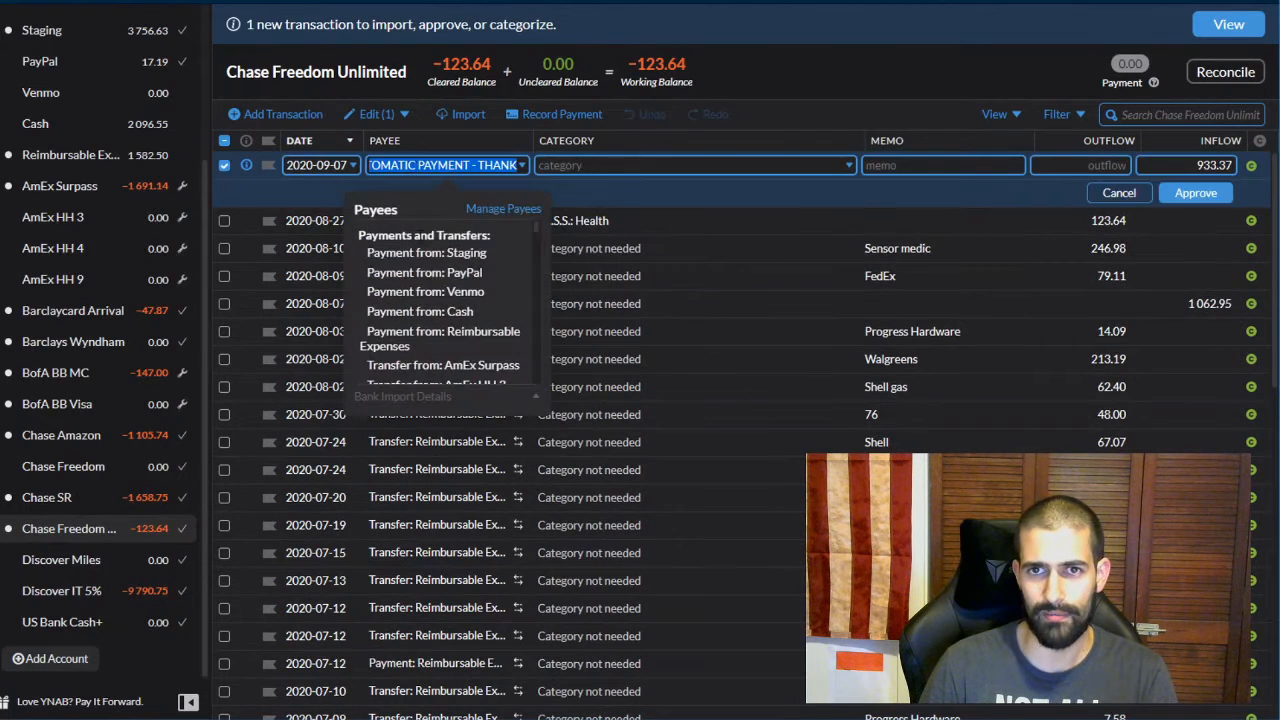
left_click(425, 250)
left_click(1196, 192)
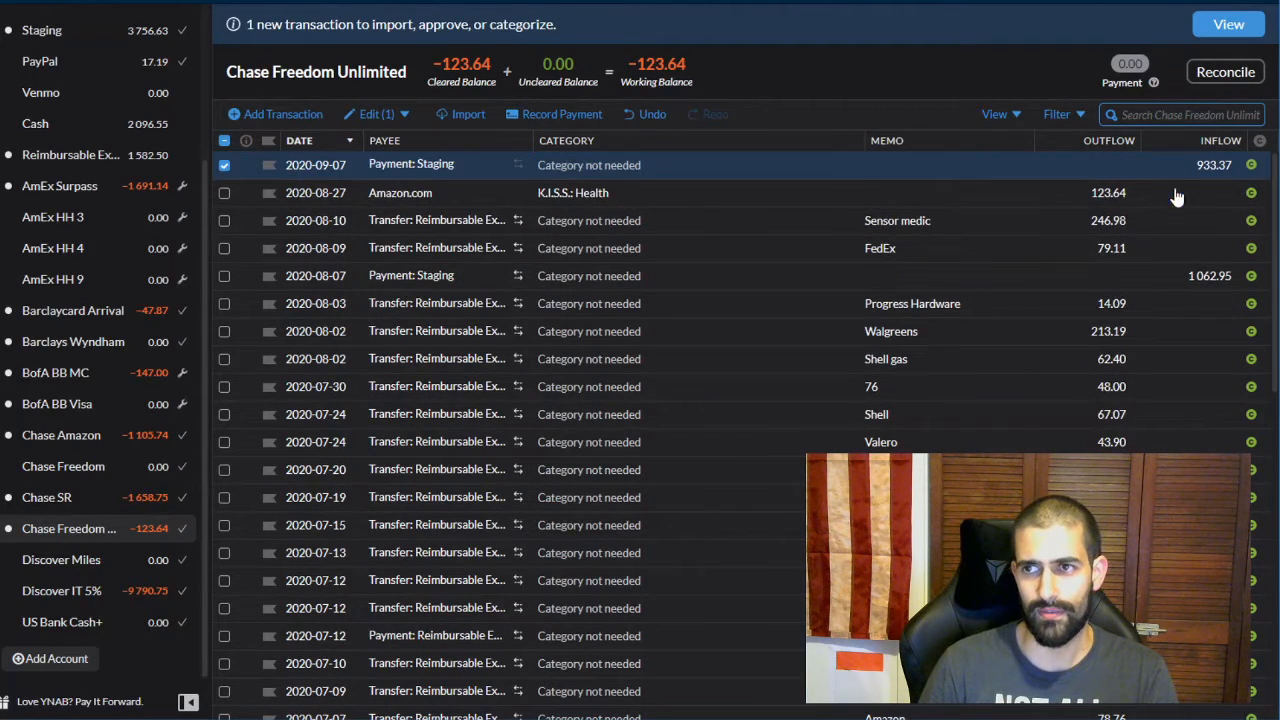
left_click(223, 126)
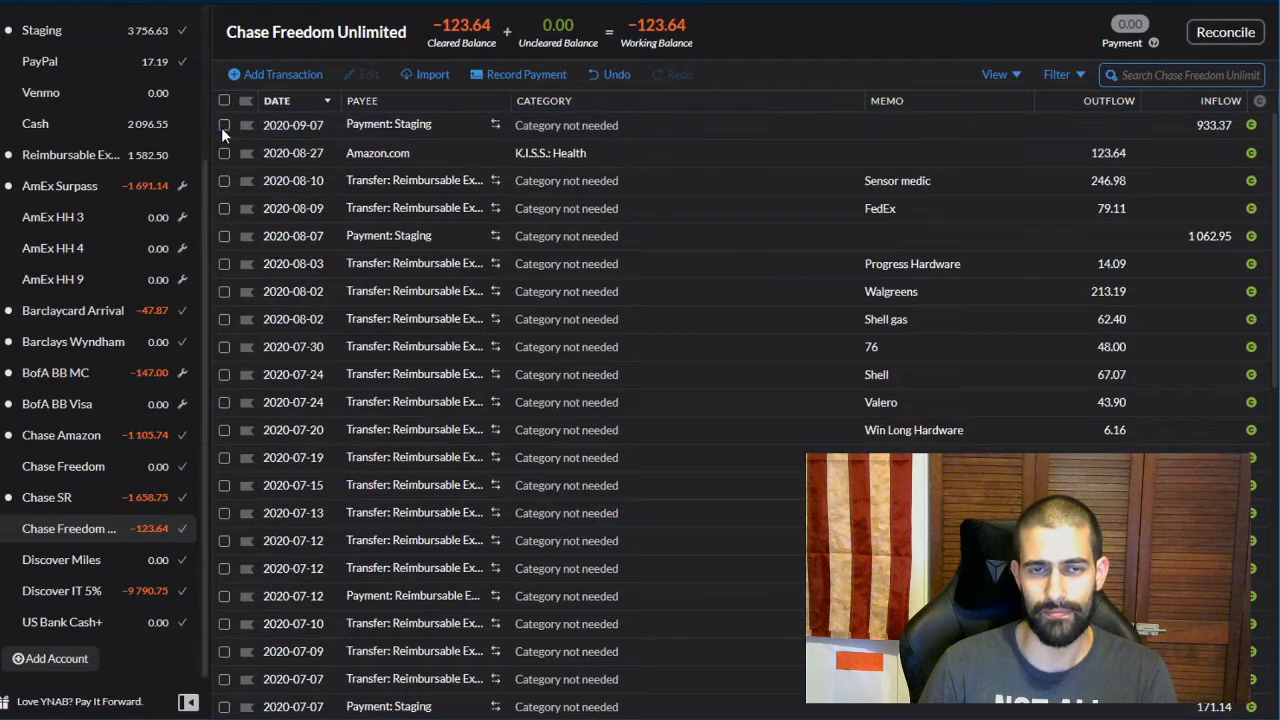
In the Chase SR account, categorize all 2020-09-30 redemption credits as Cash Flow Tracking: Cashback
left_click(110, 497)
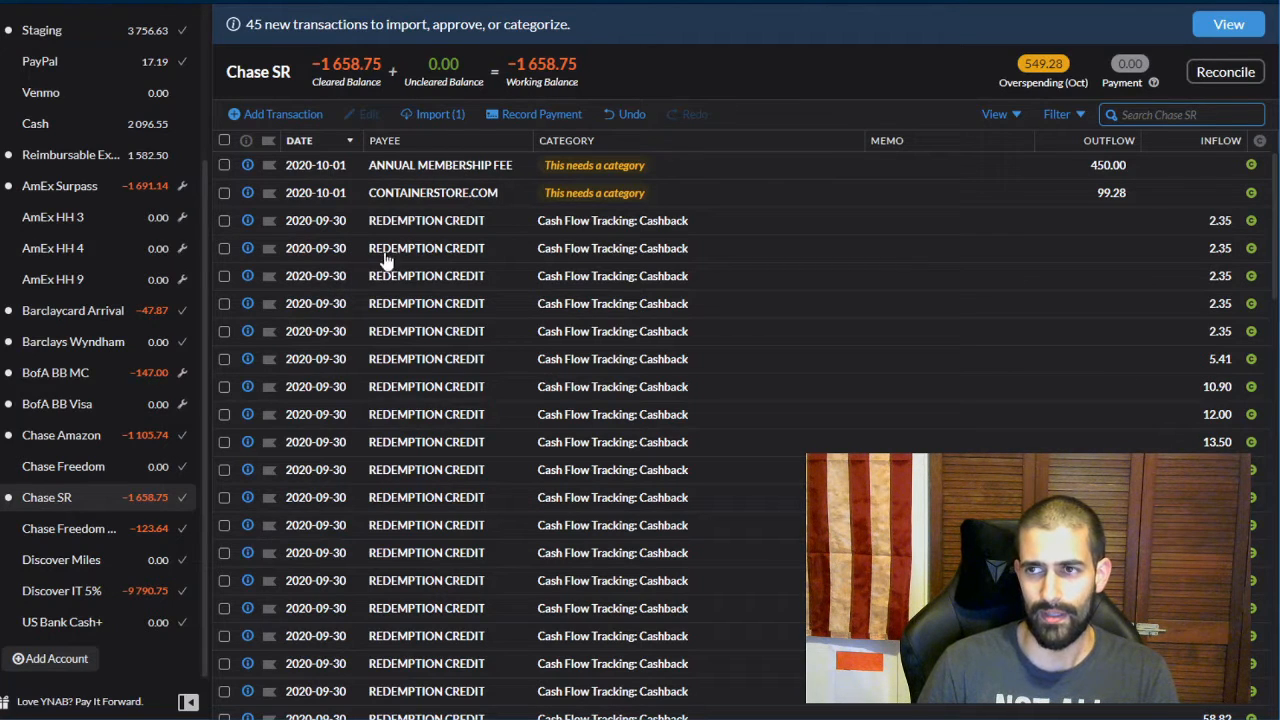
left_click(225, 221)
left_click(226, 224)
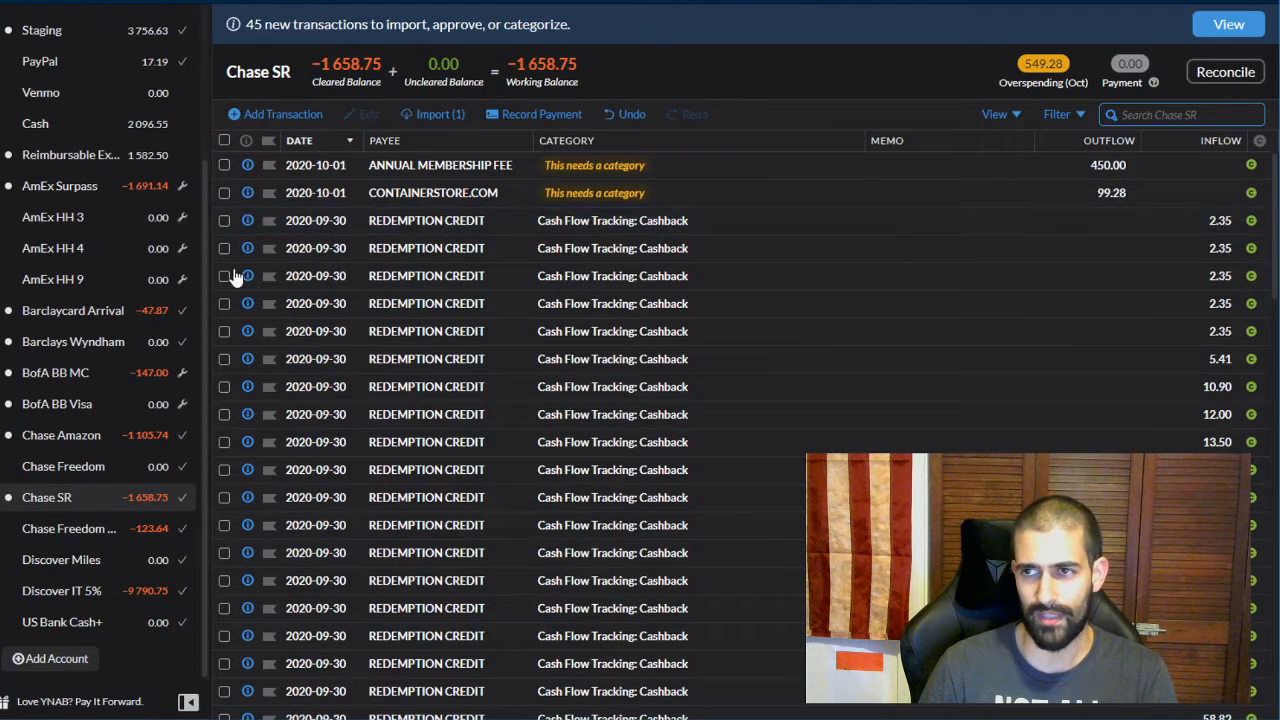
left_click(225, 220)
scroll(226, 230, "down", 1)
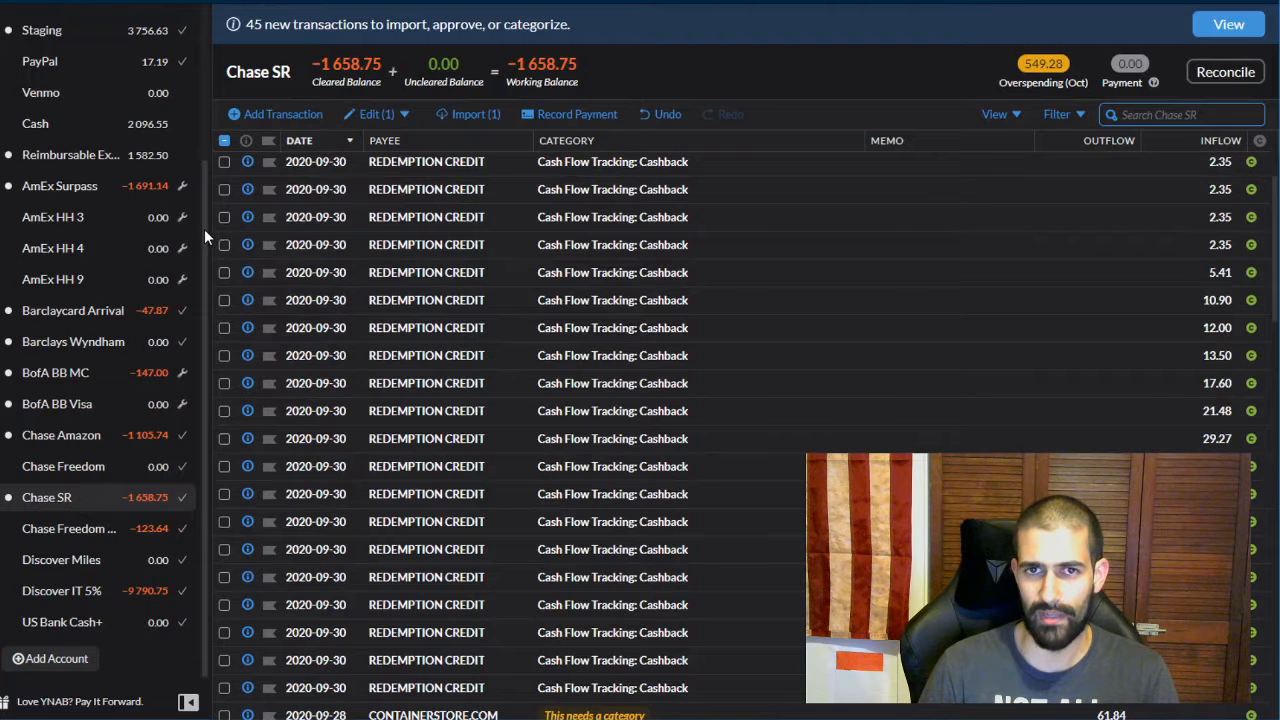
scroll(300, 400, "down", 3)
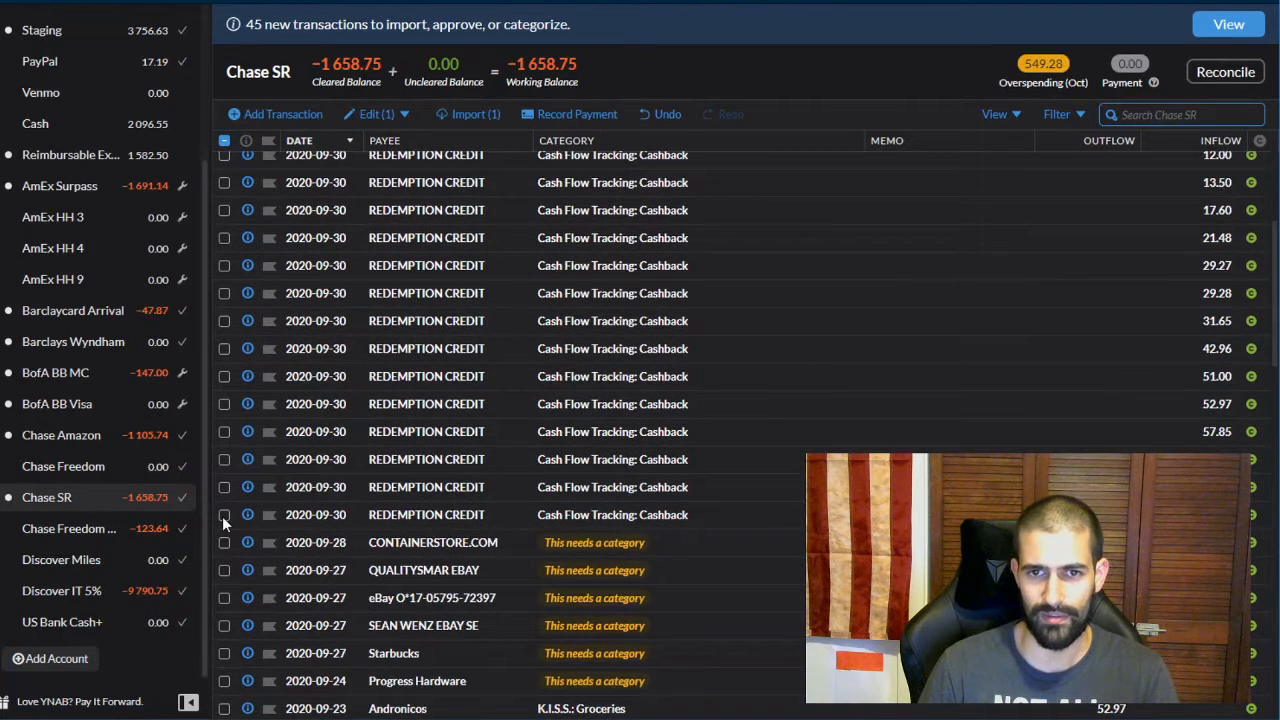
left_click(223, 515, "shift")
left_click(385, 114)
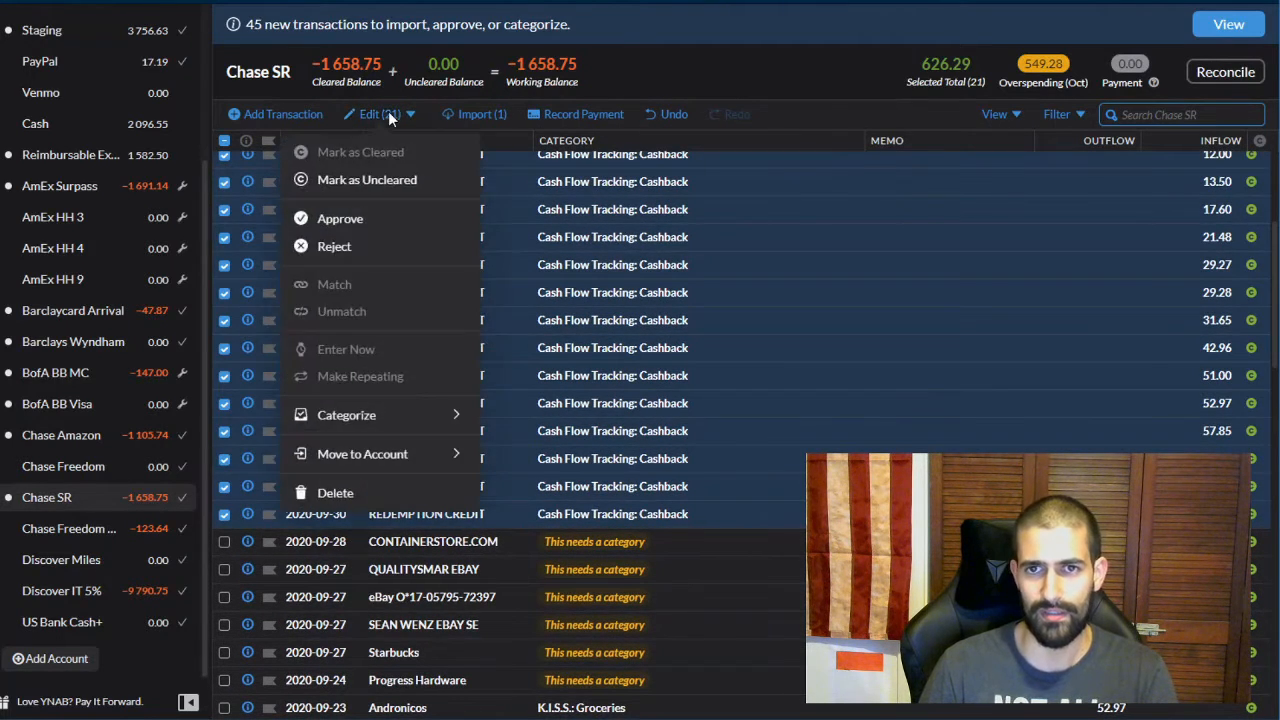
mouse_move(420, 414)
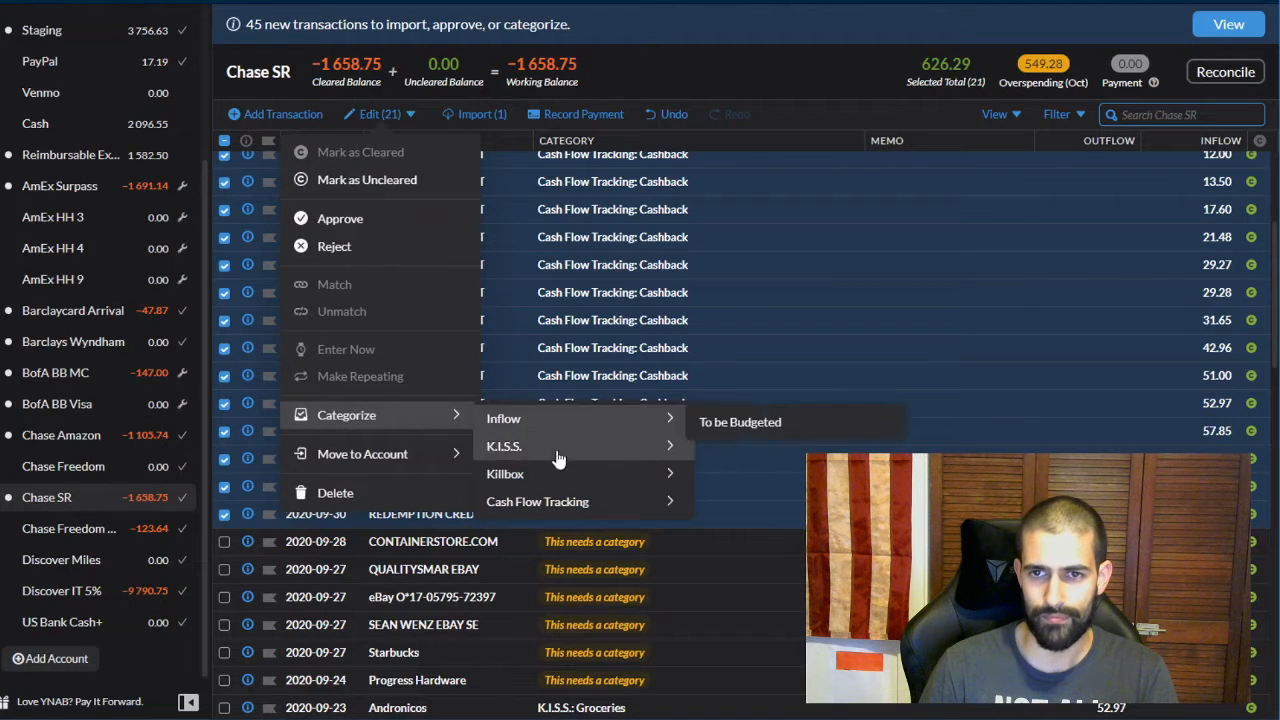
mouse_move(543, 500)
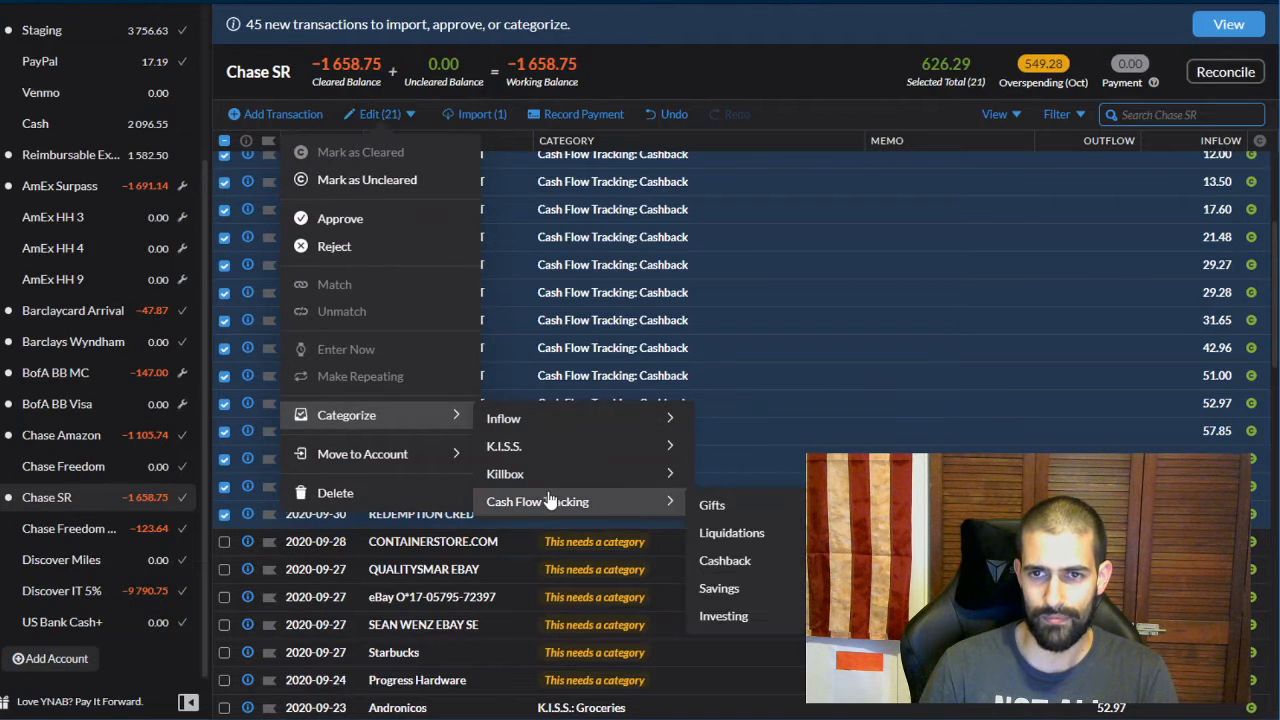
left_click(778, 568)
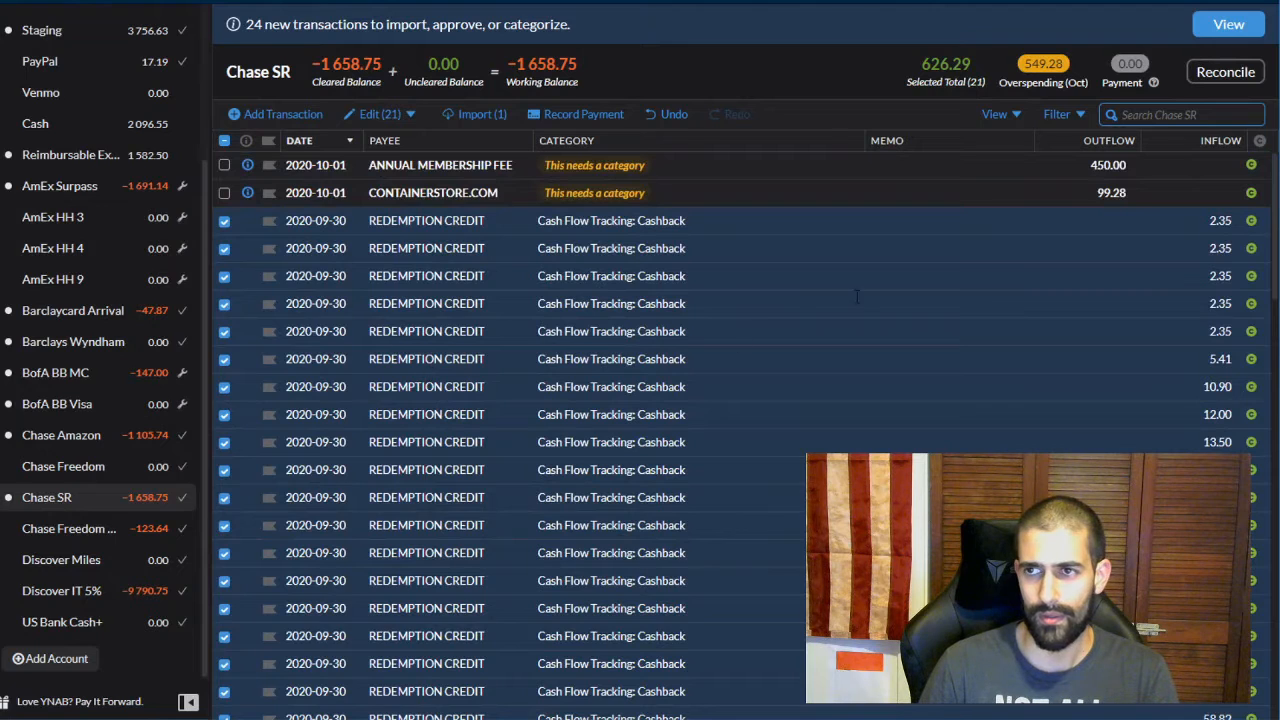
left_click(224, 141)
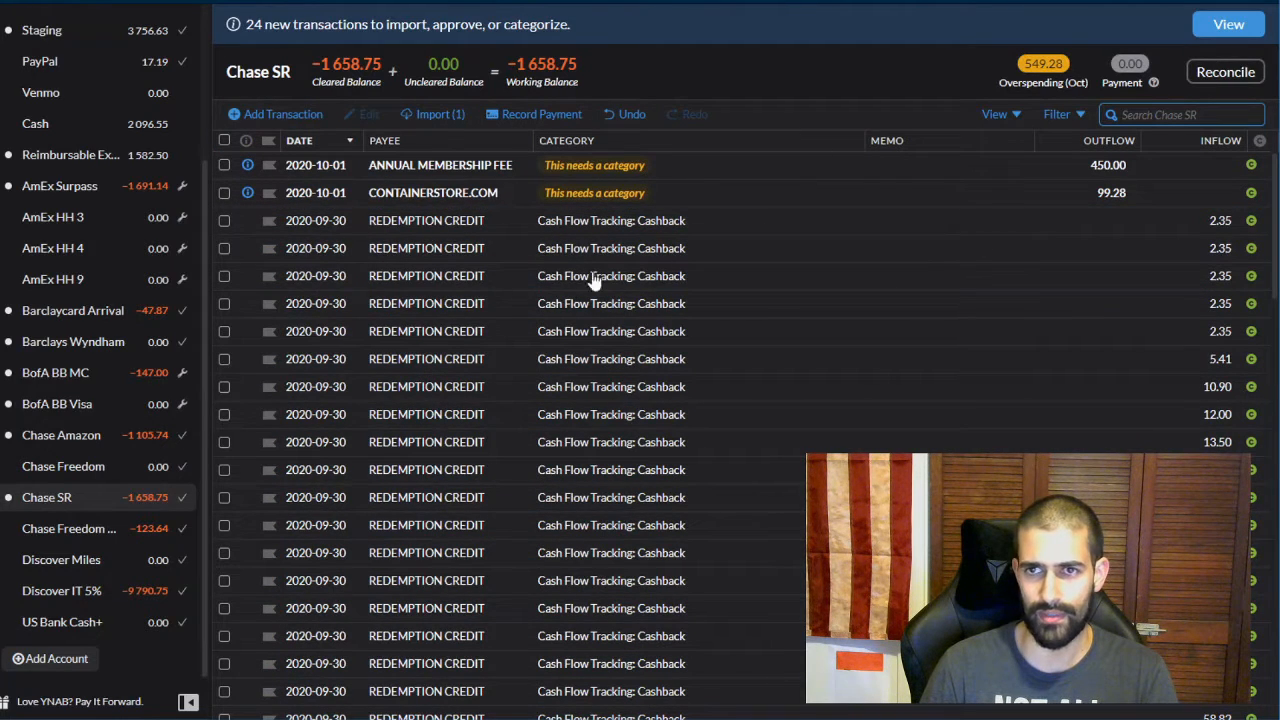
Add the memo "Container store" to the 2020-09-28 CONTAINERSTORE.COM transaction and approve it without a category
scroll(391, 323, "down", 3)
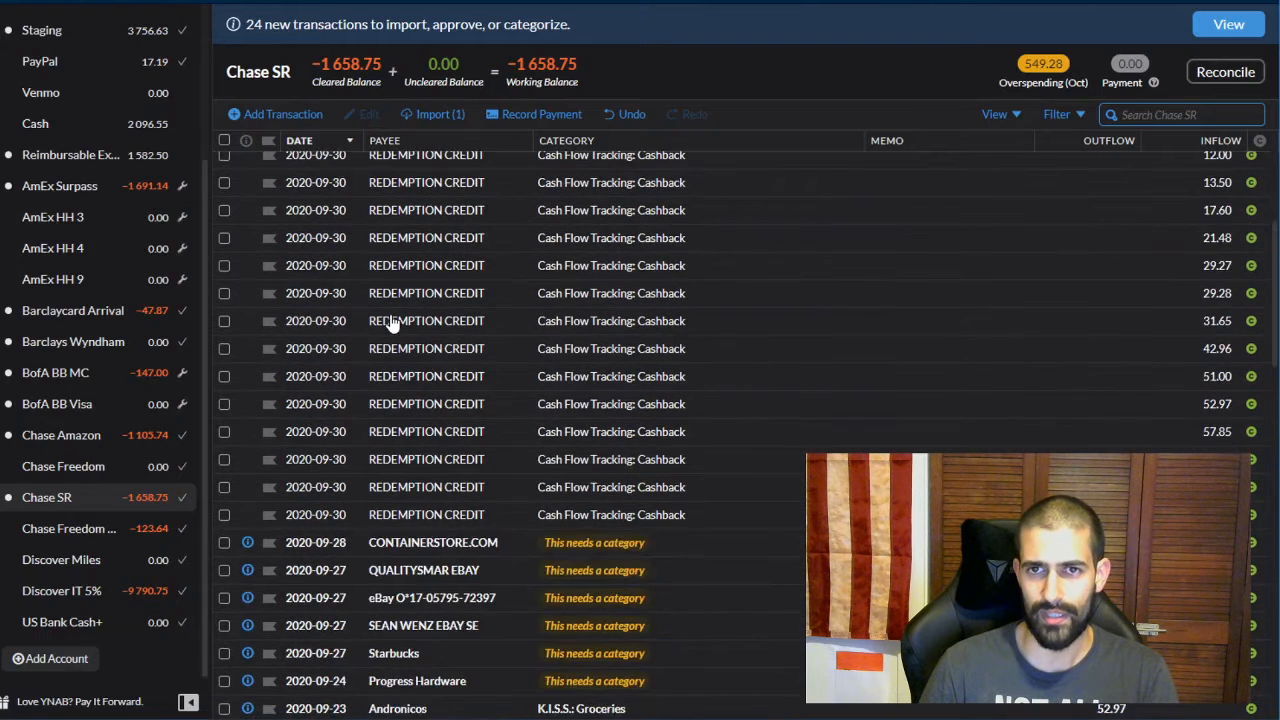
scroll(391, 323, "down", 3)
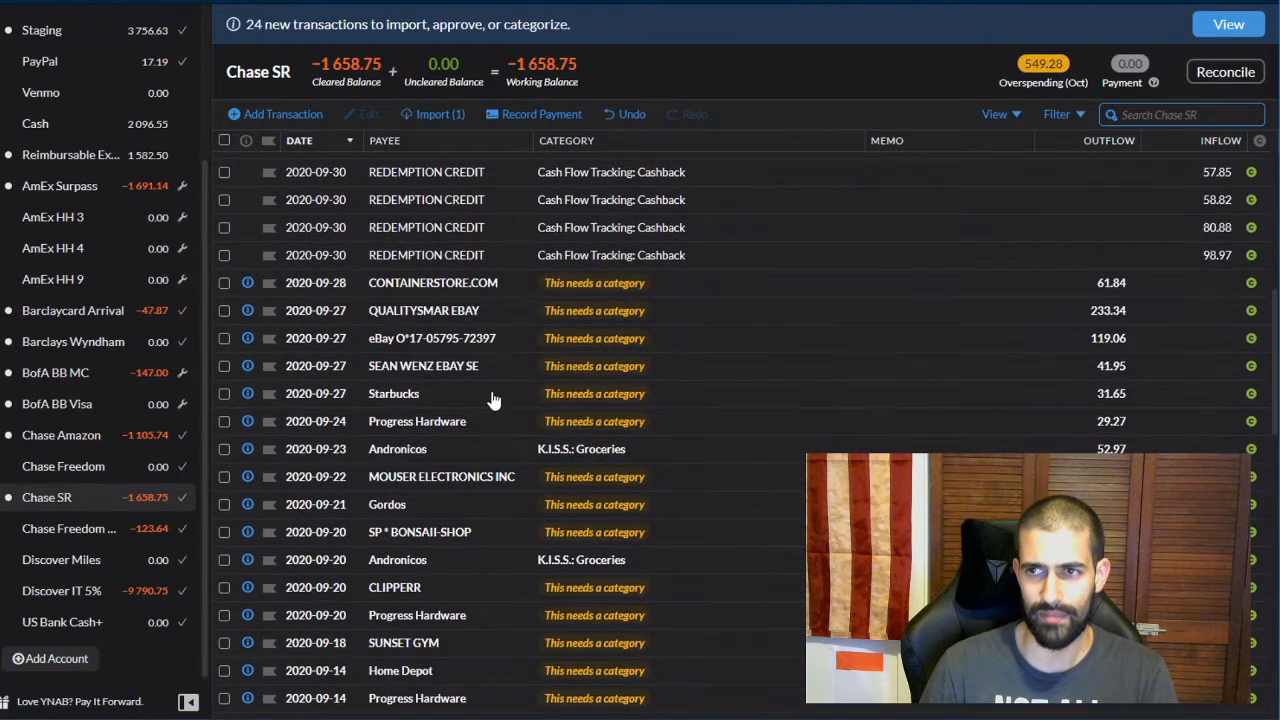
scroll(491, 399, "down", 1)
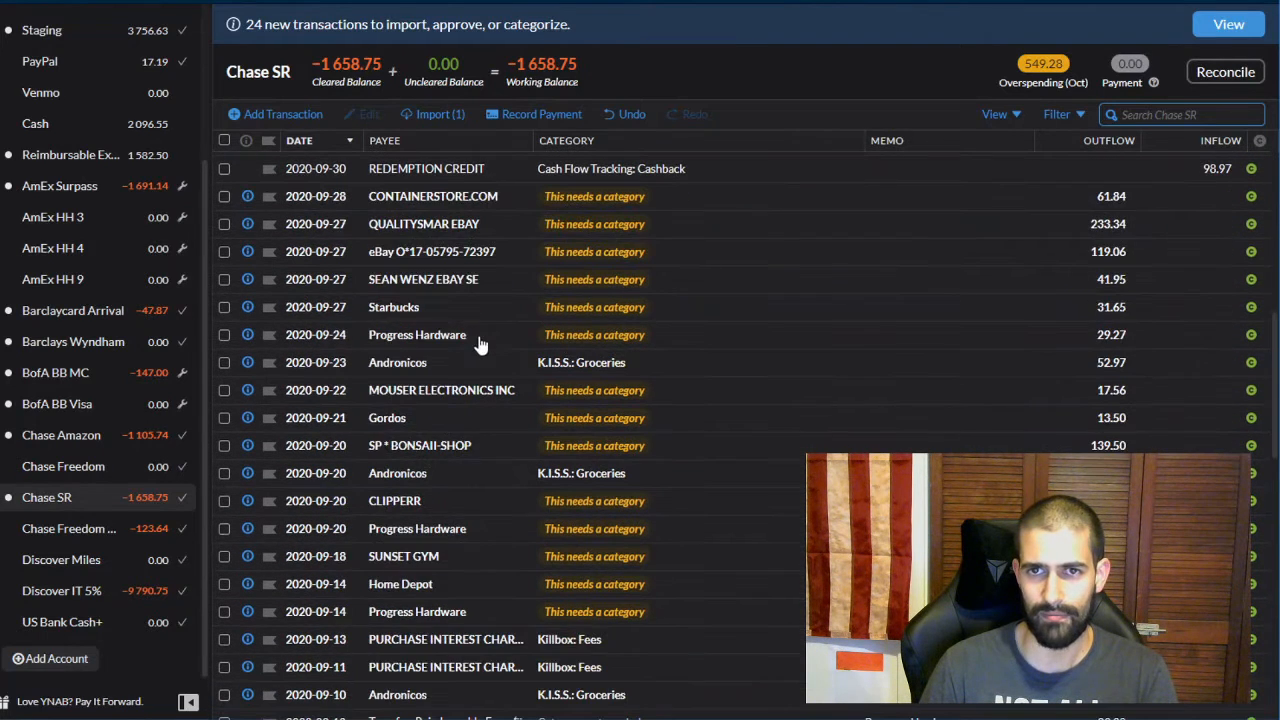
left_click(410, 206)
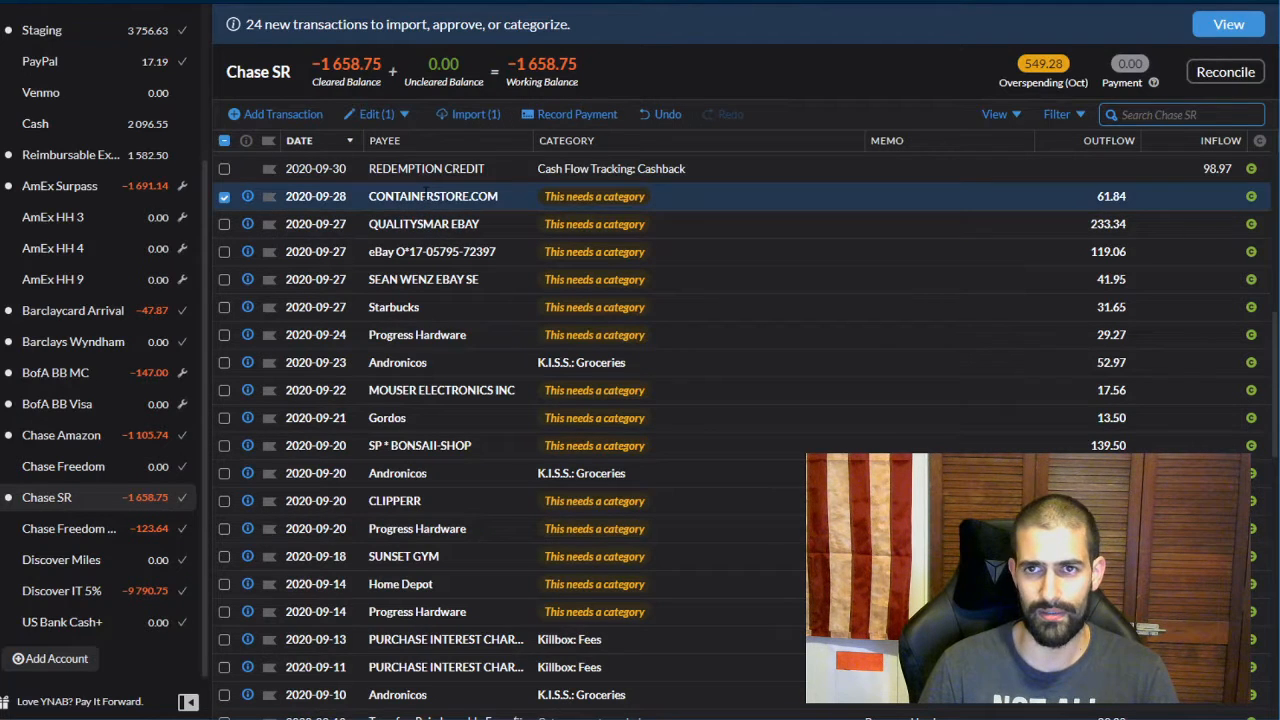
left_click(926, 205)
type("C")
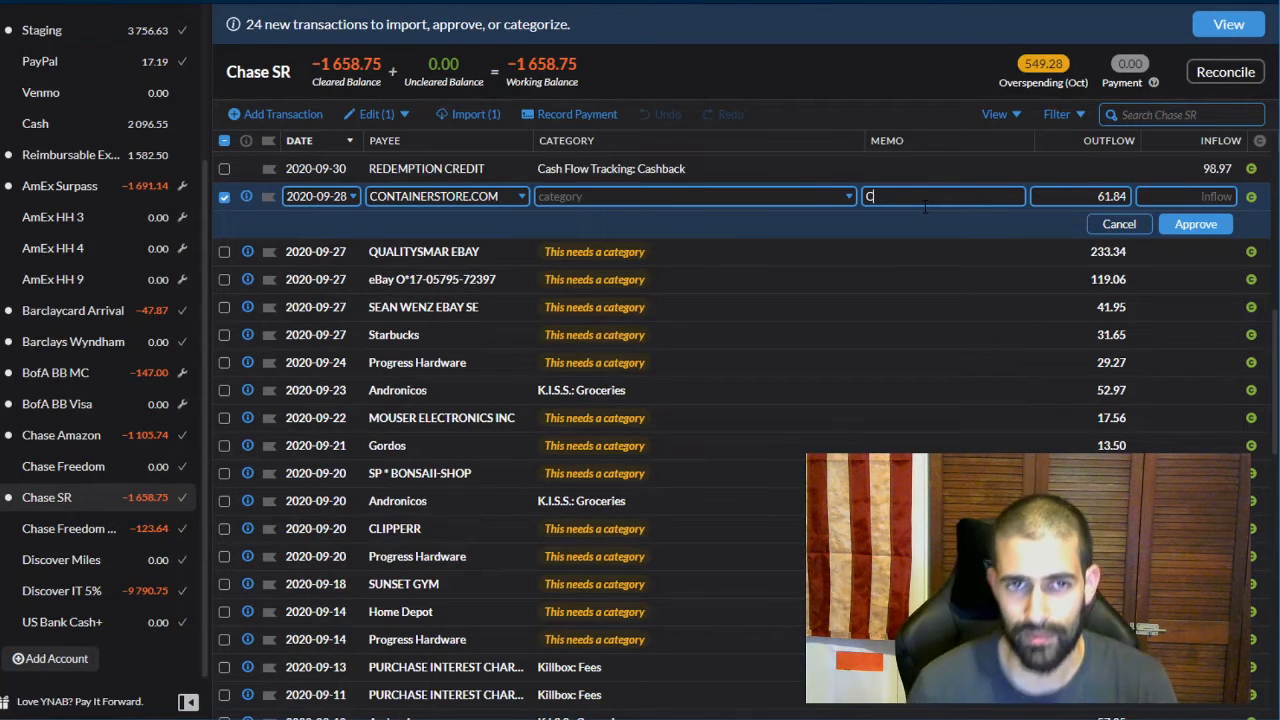
type("ontainer")
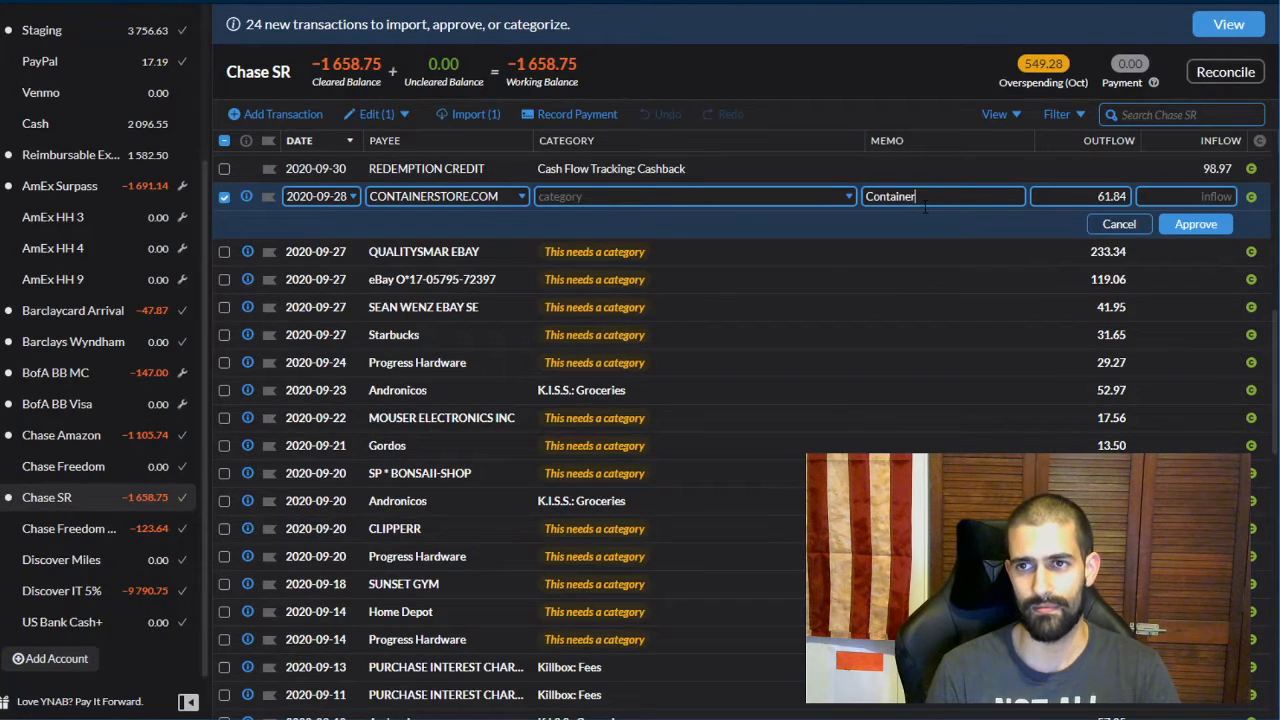
type(" store")
key("Tab")
key("Tab")
key("Tab")
key("Tab")
key("Return")
Add the memo "Ebay" to the three eBay purchases dated 2020-09-27 and approve each without a category
double_click(885, 226)
type("Ebay")
key("Tab")
key("Tab")
key("Tab")
key("Tab")
key("Return")
double_click(877, 254)
type("Ebay")
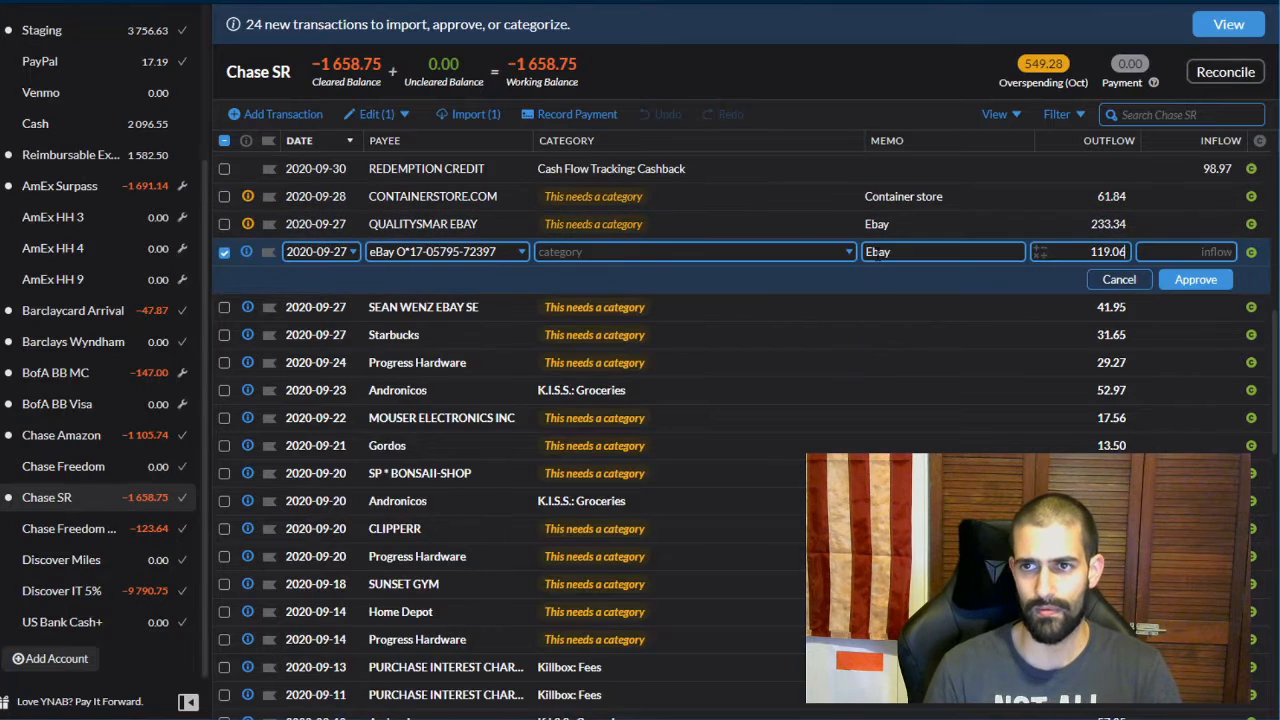
key("Return")
double_click(877, 279)
type("Ebay")
key("Return")
key("Return")
Approve the 2020-09-27 Starbucks and 2020-09-24 Progress Hardware transactions with the memos "Starbucks" and "Progress Hardware", leaving their categories empty
double_click(877, 308)
type("Starbucks")
key("Return")
key("Return")
double_click(877, 336)
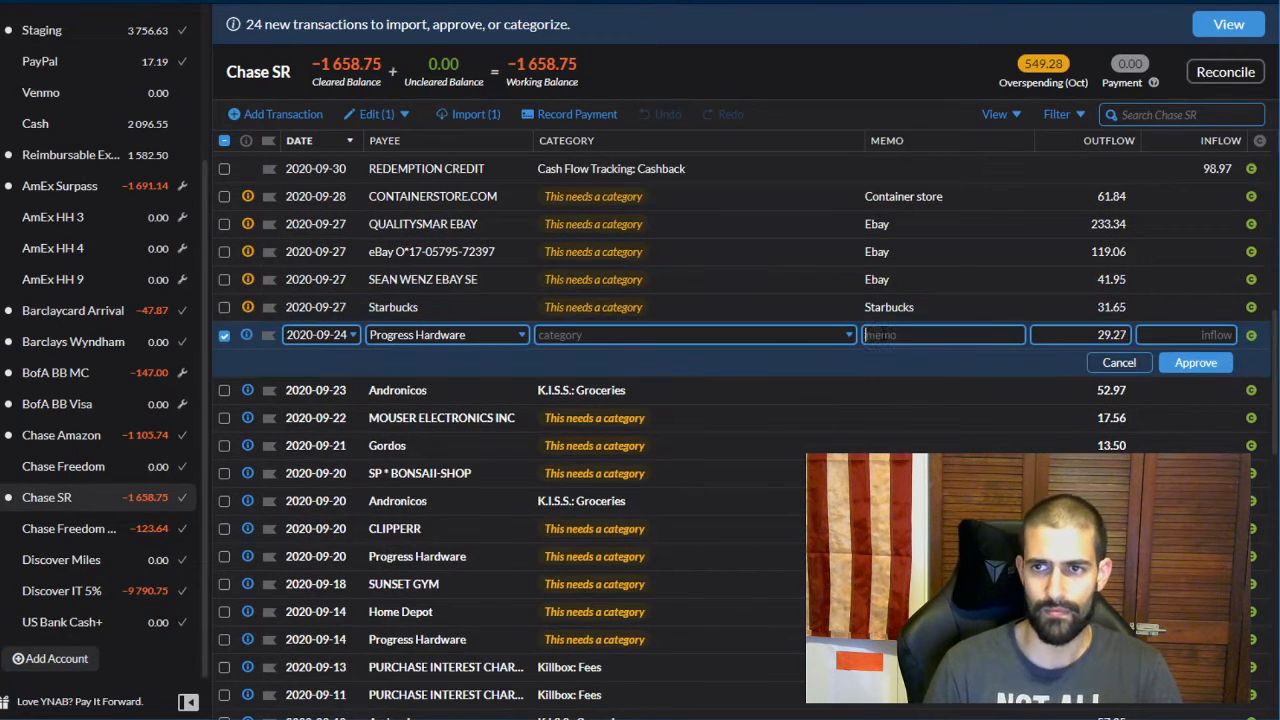
type("Progress Hardware")
key("Return")
key("Return")
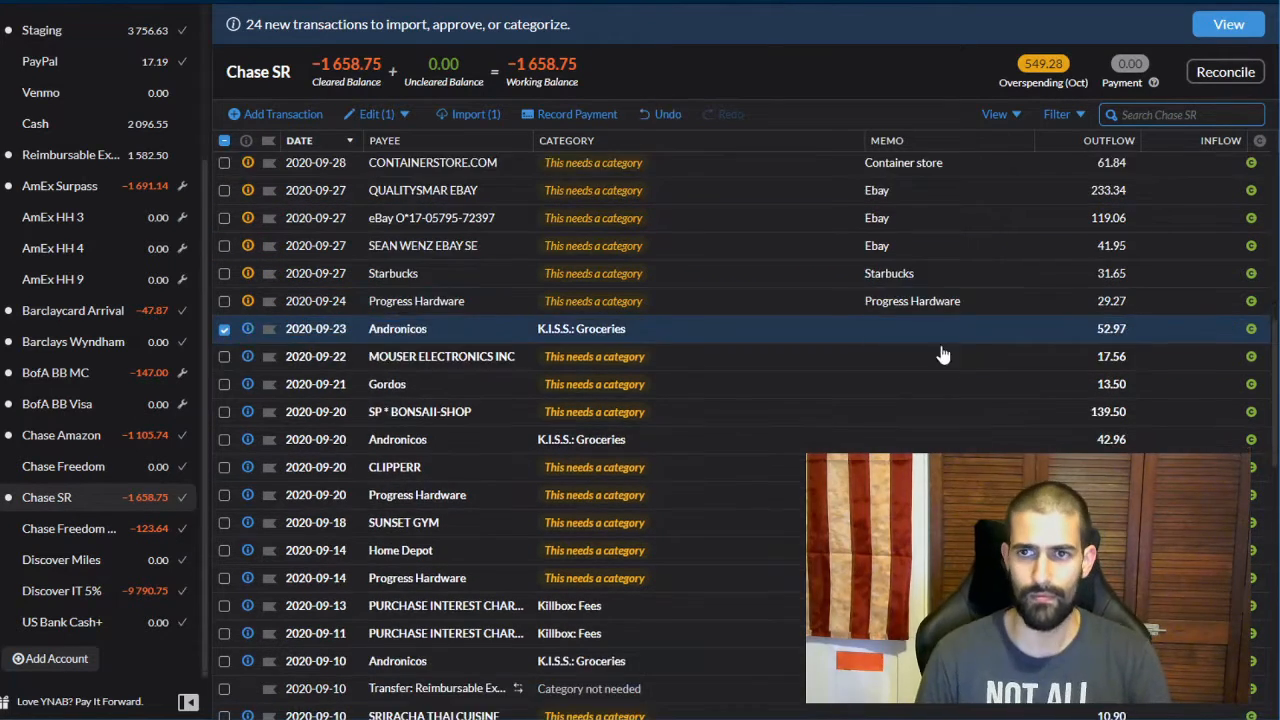
Approve the 2020-09-23 Andronicos groceries, and approve the 2020-09-22 Mouser Electronics transaction with the memo "Mouser"
key("Return")
key("Return")
key("Return")
type("Mouser")
key("Return")
key("Return")
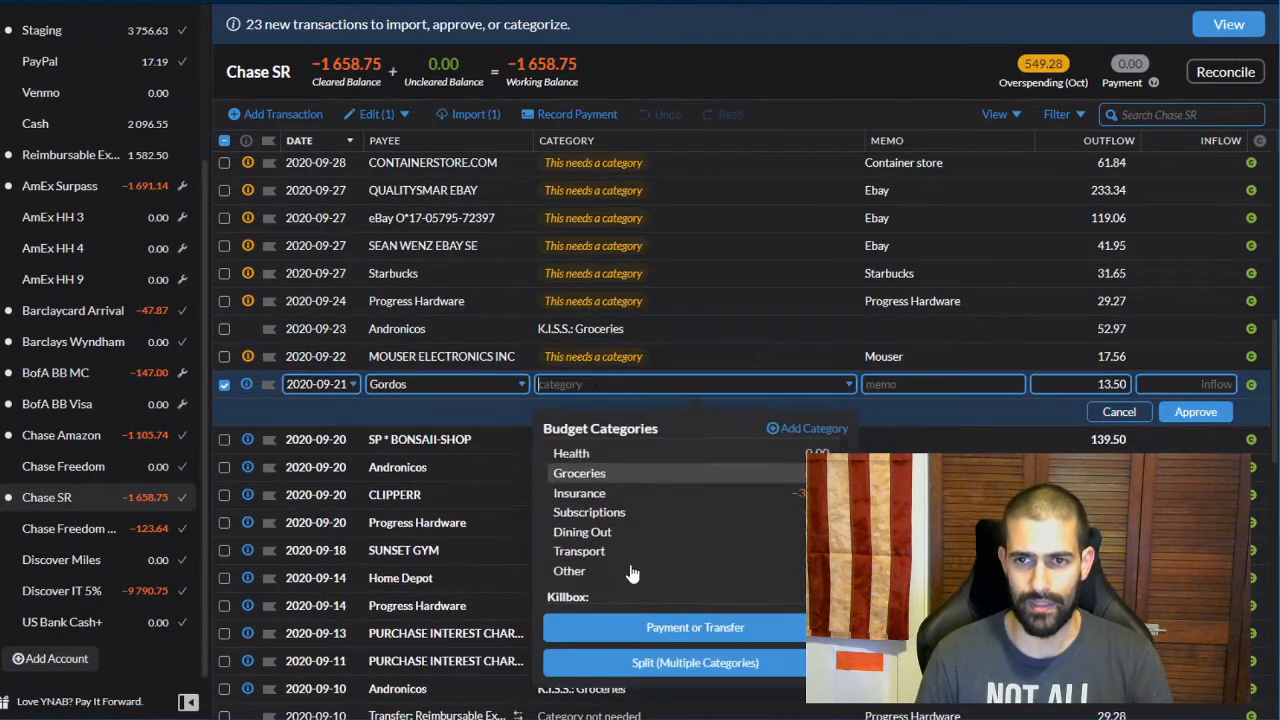
Categorize the 2020-09-21 Gordos transaction as Dining Out with the memo "Work Lunch" and approve it
left_click(582, 532)
type("Work Lunch")
key("Return")
key("Return")
Add the memo "Bonsaii" to the 2020-09-20 SP * BONSAII-SHOP transaction and approve it without a category
type("Bonsaii")
key("Return")
key("Return")
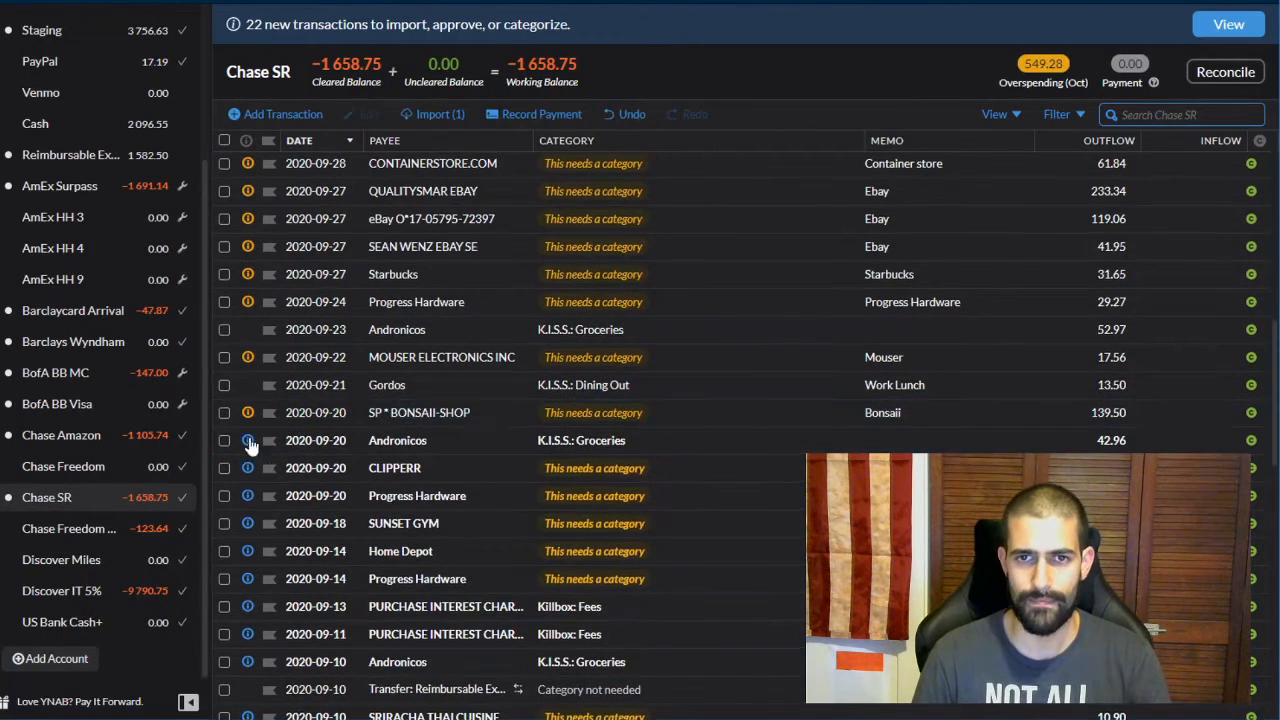
Approve the 2020-09-20 Andronicos, CLIPPERR and Progress Hardware transactions, leaving the last two without a category
left_click(249, 442)
key("Return")
key("Return")
key("Return")
key("Return")
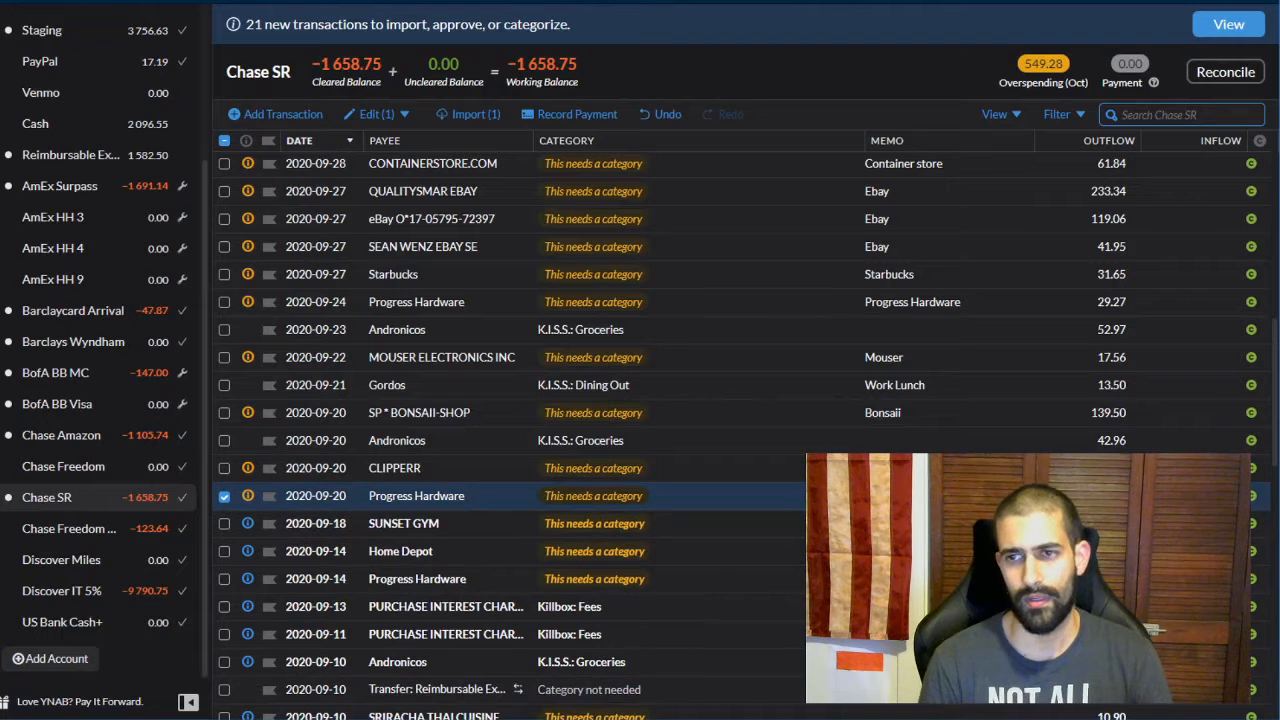
Categorize the 2020-09-18 SUNSET GYM transaction as K.I.S.S.: Health and approve it
key("Down")
key("Return")
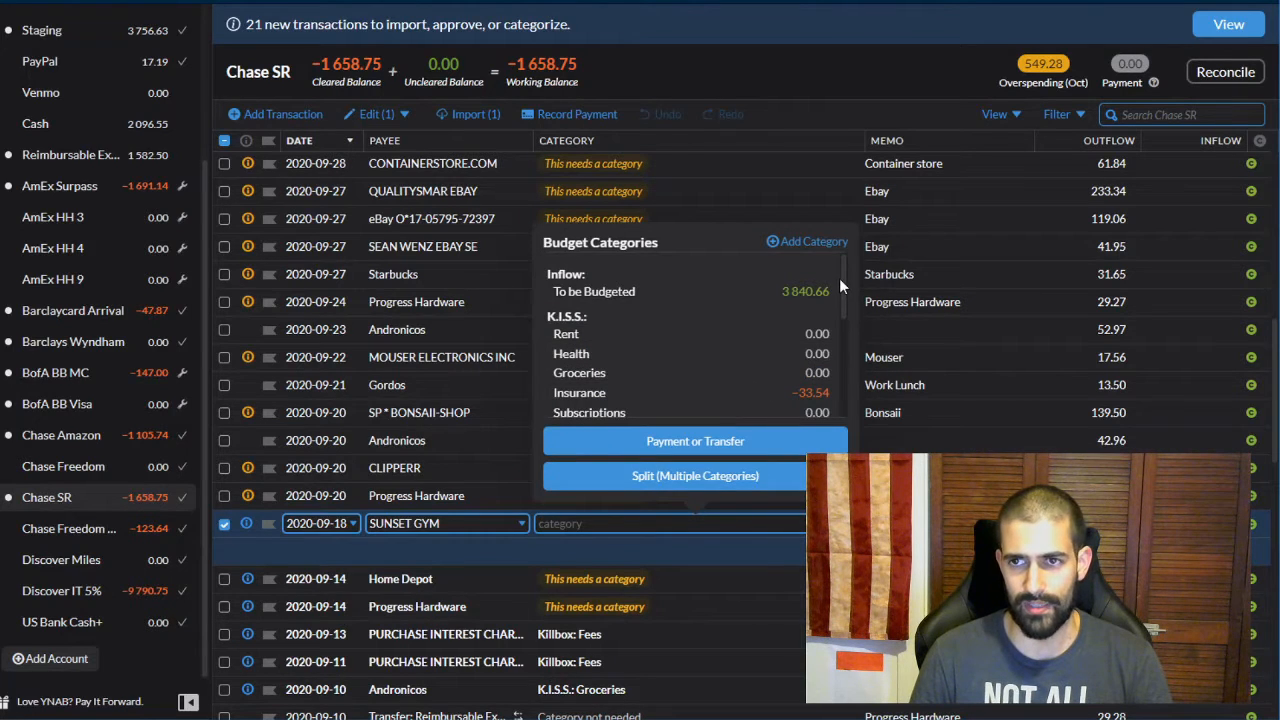
left_click_drag(839, 278, 843, 305)
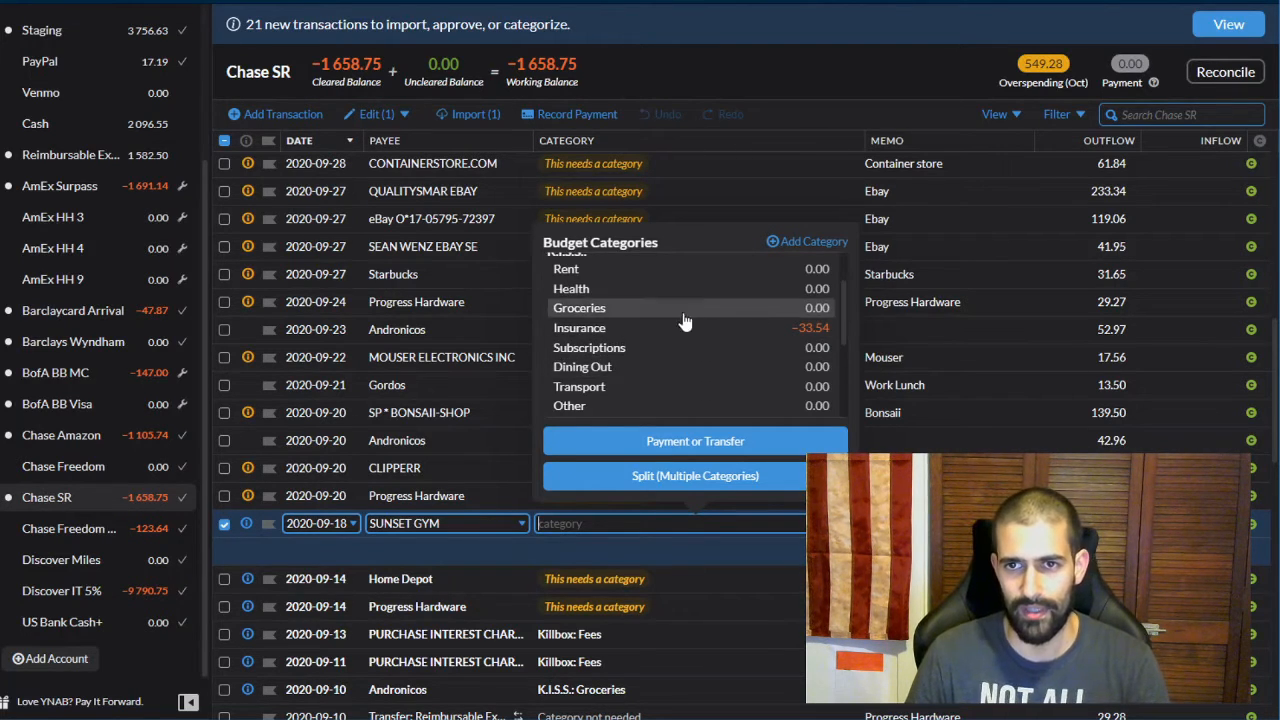
left_click(642, 292)
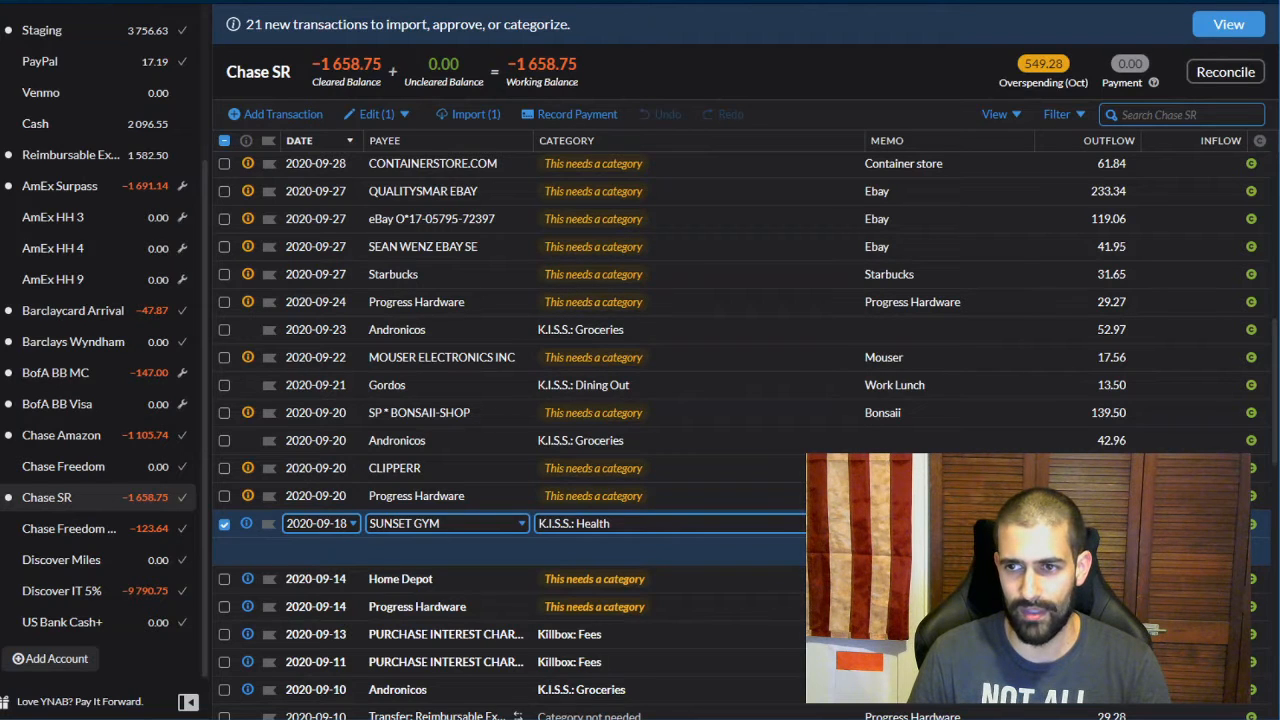
left_click(223, 524)
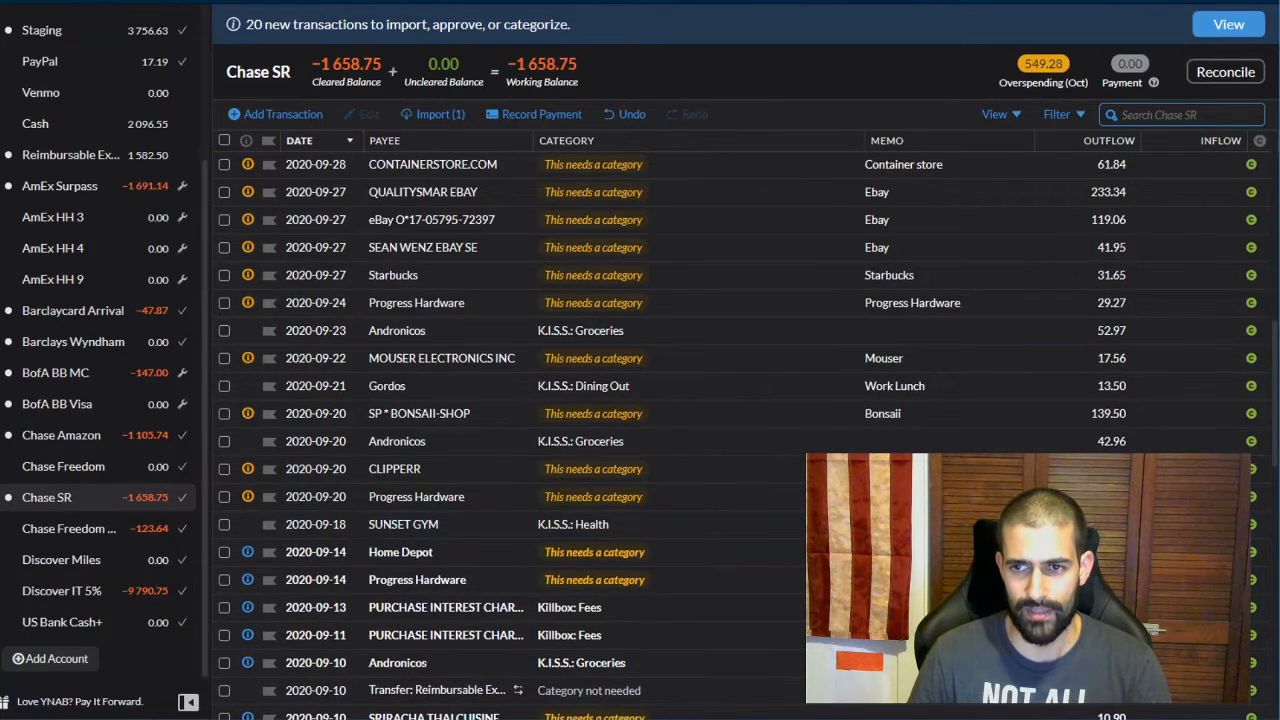
Approve the 2020-09-14 Home Depot transaction without assigning a category
left_click(224, 552)
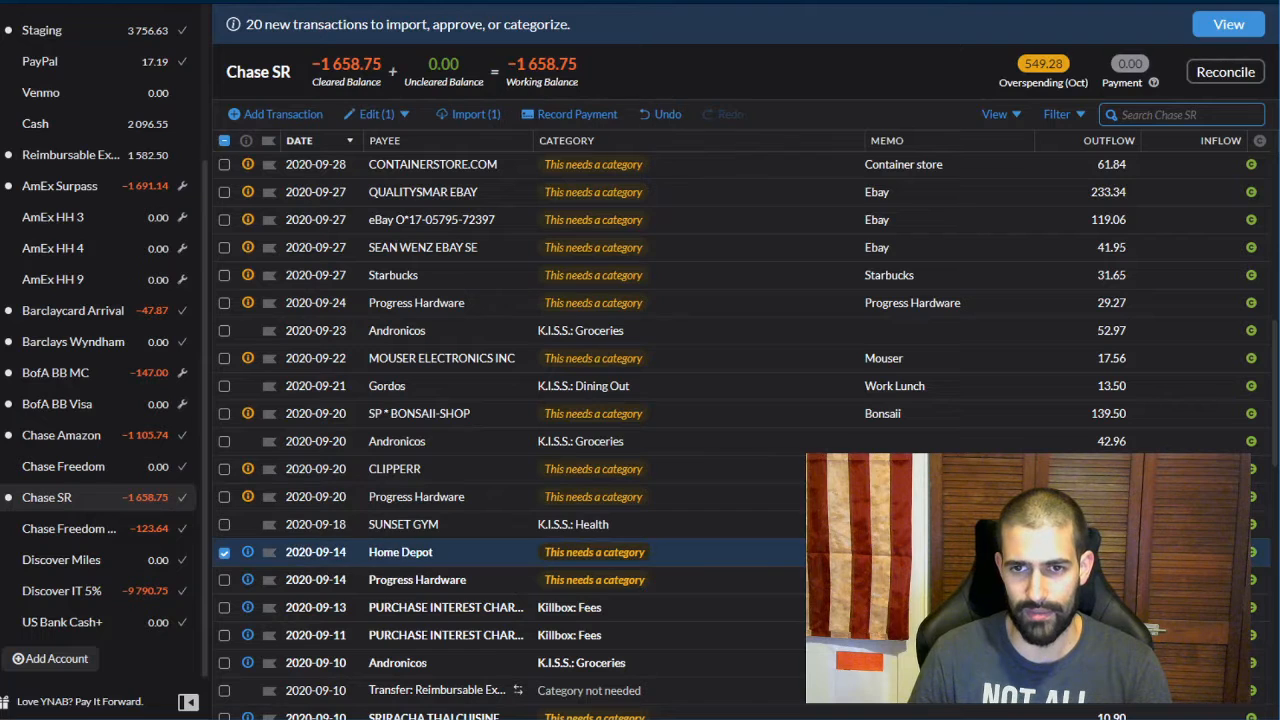
left_click(673, 556)
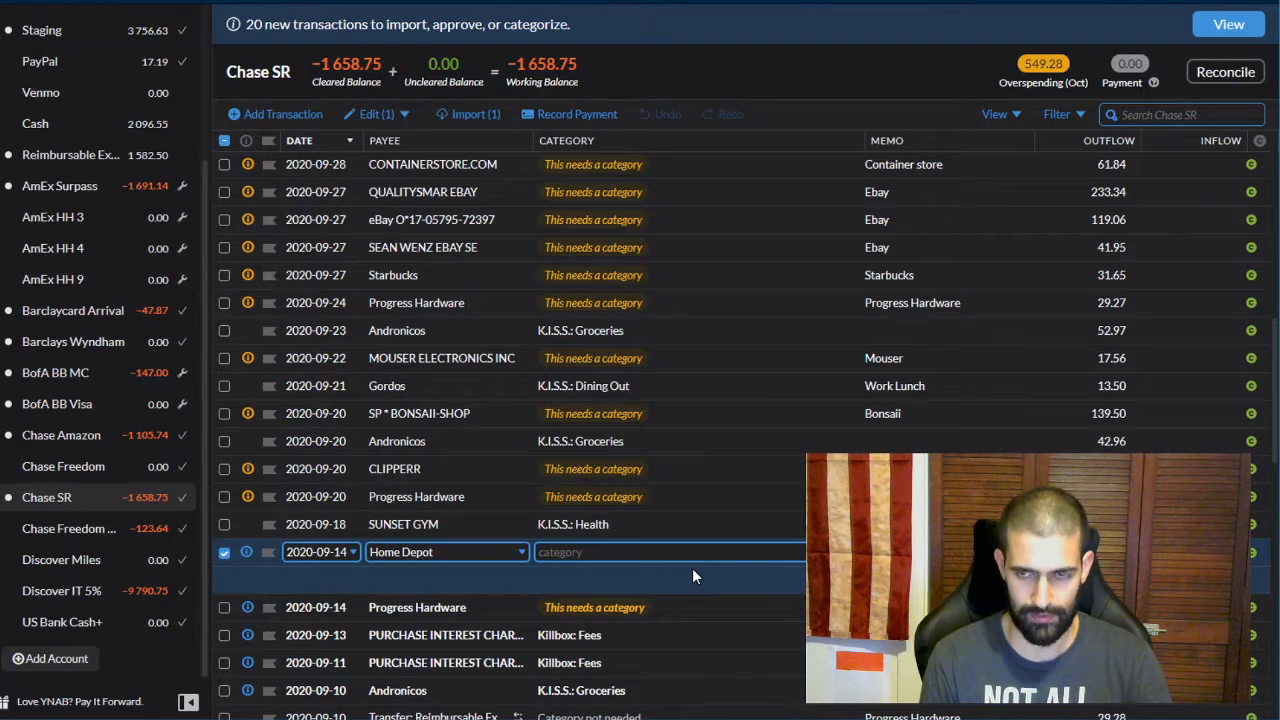
key("Return")
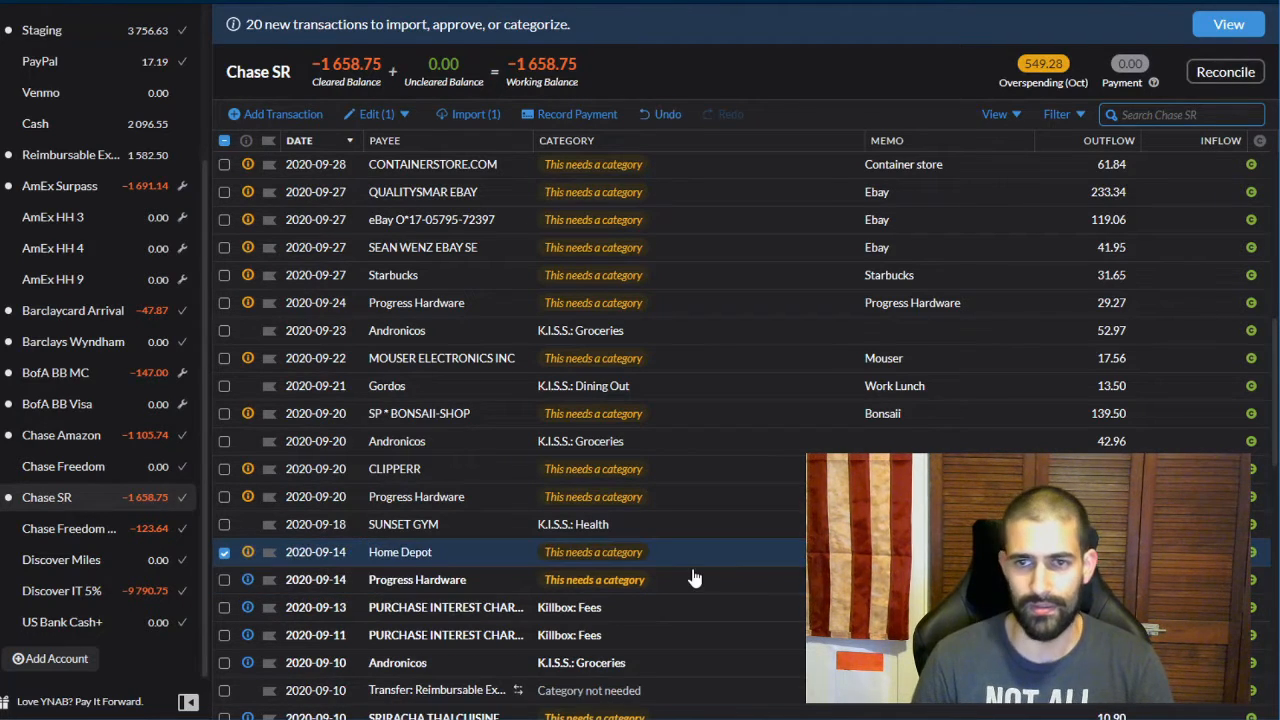
left_click(224, 552)
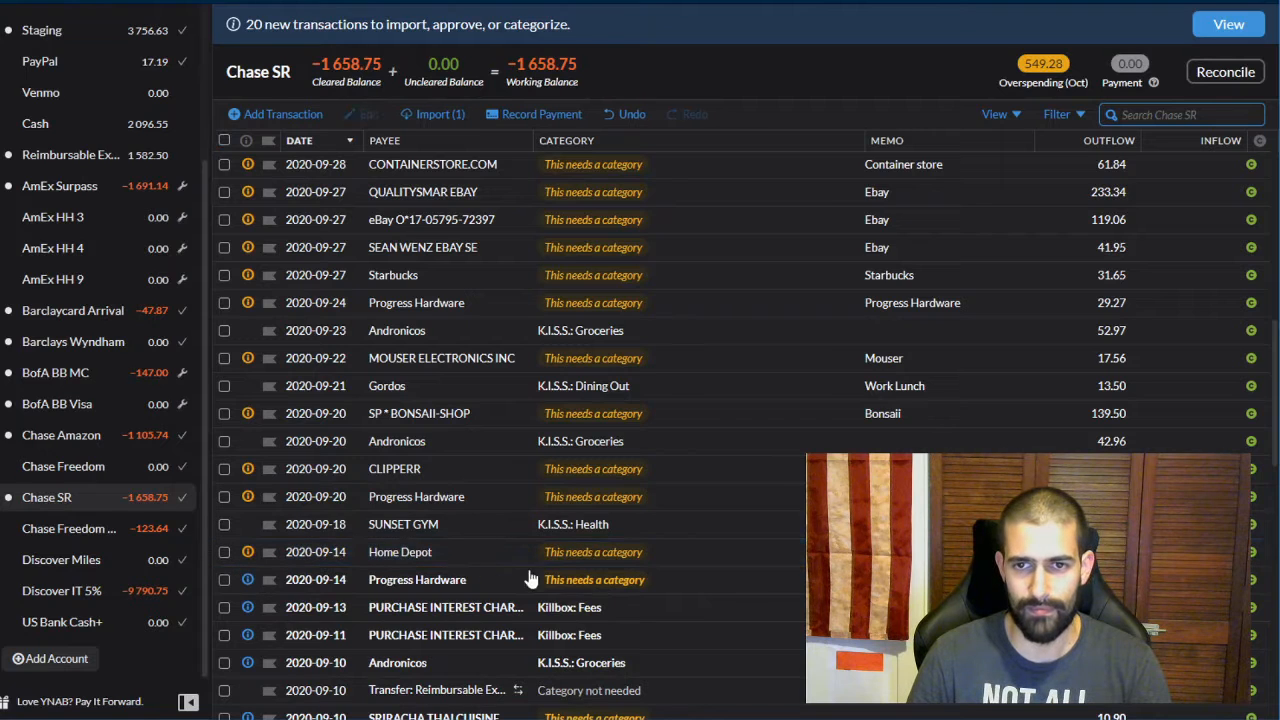
Add the memo "Progress Hardware" to the 2020-09-14 Progress Hardware transaction and approve it without a category
left_click(640, 592)
left_click(640, 580)
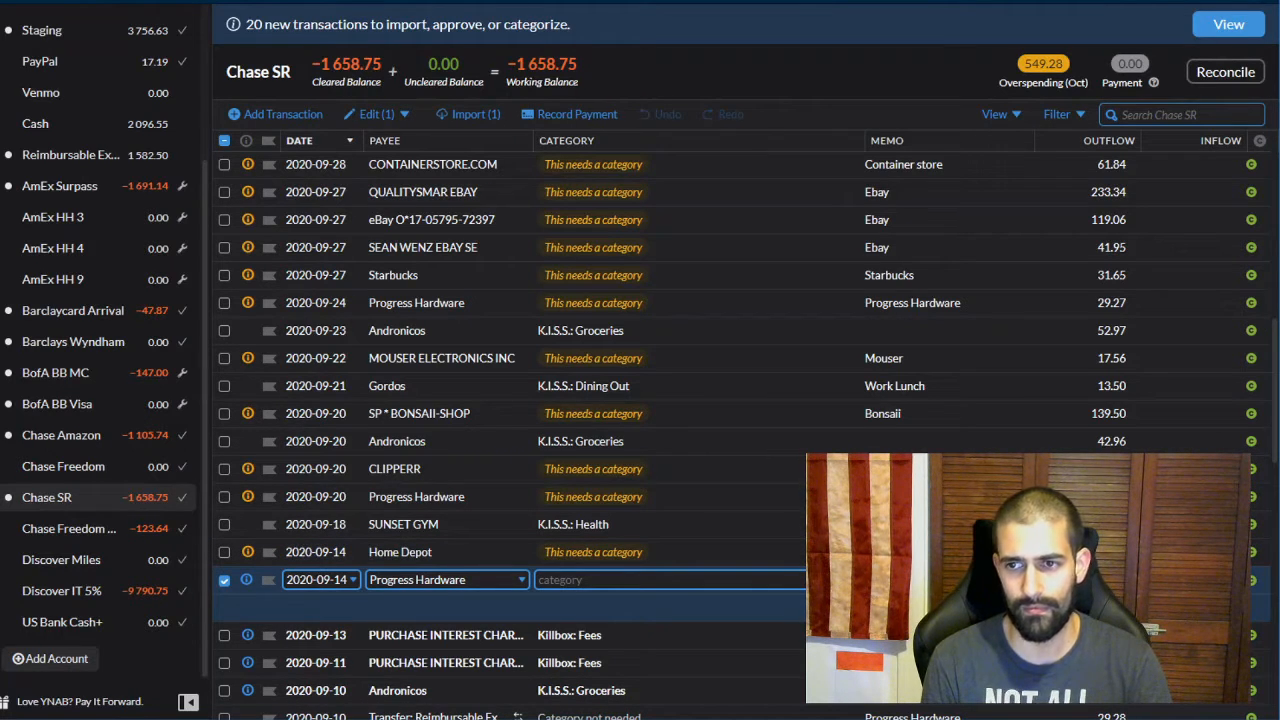
key("Return")
scroll(640, 420, "down", 2)
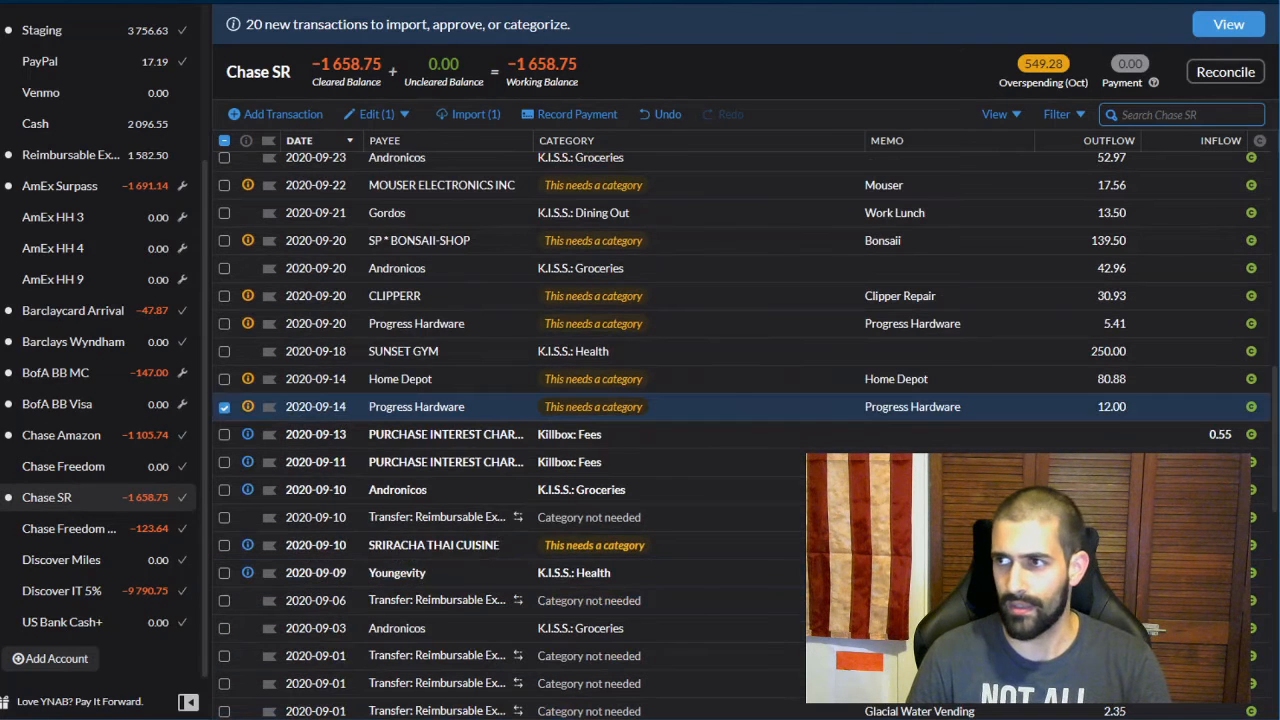
scroll(640, 420, "down", 2)
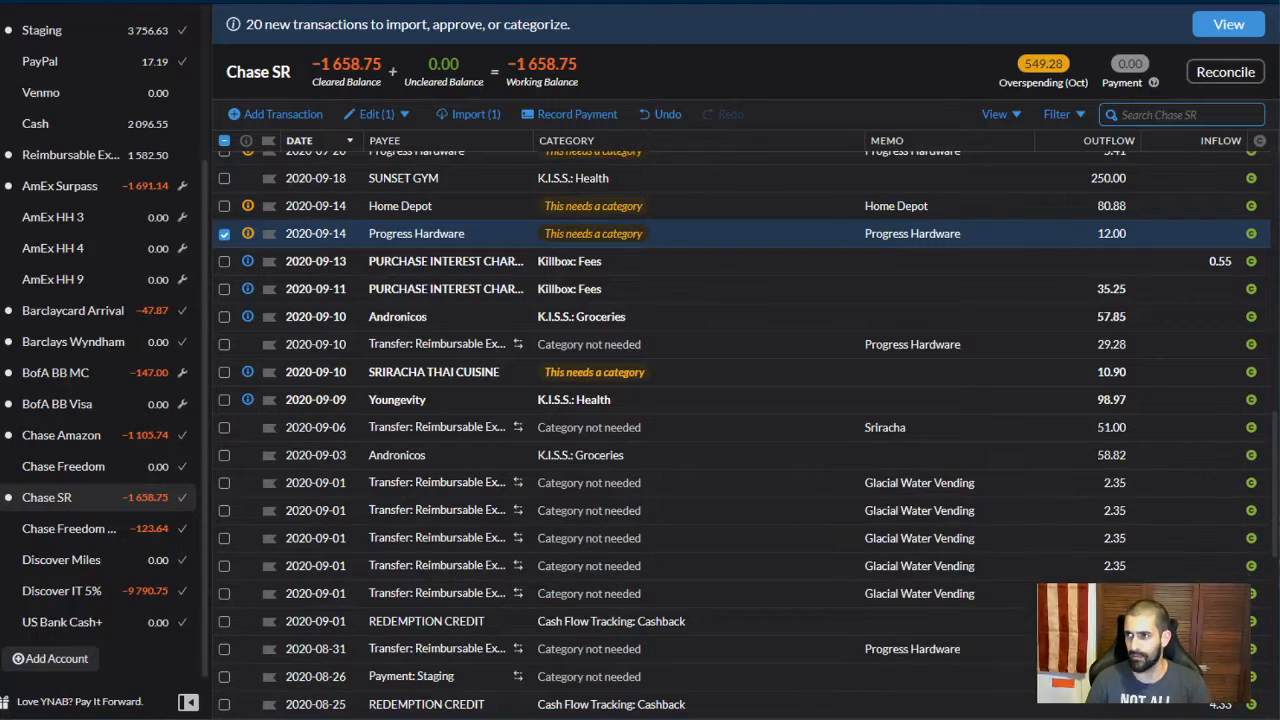
left_click(224, 233)
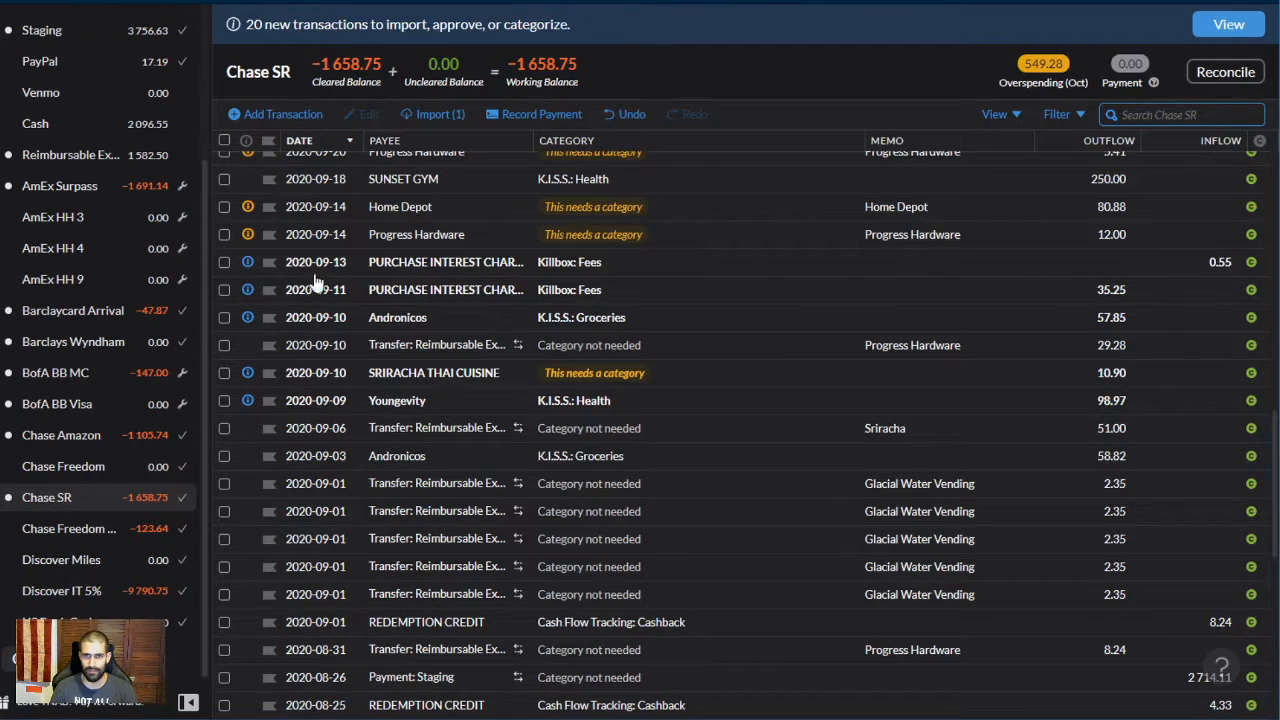
Approve the 2020-09-13 and 2020-09-11 purchase interest charge transactions and the 2020-09-10 Andronicos transaction
left_click(247, 262)
left_click(248, 306)
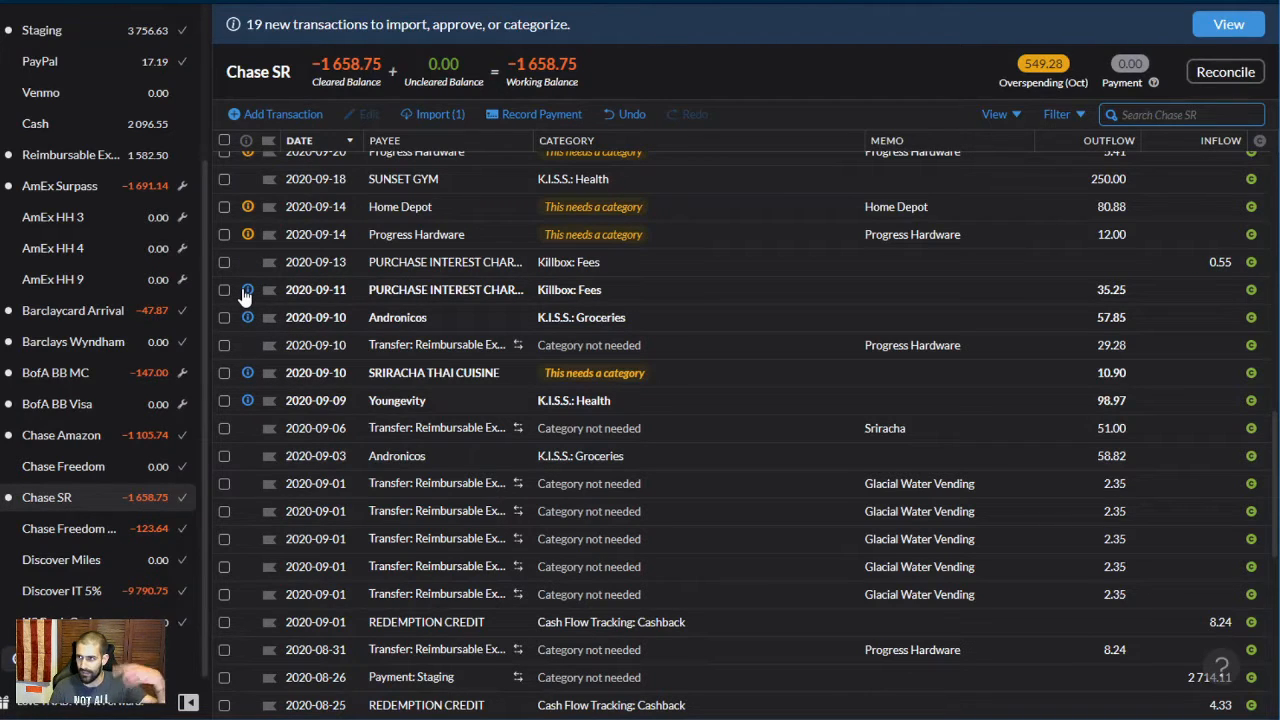
left_click(247, 290)
left_click(243, 332)
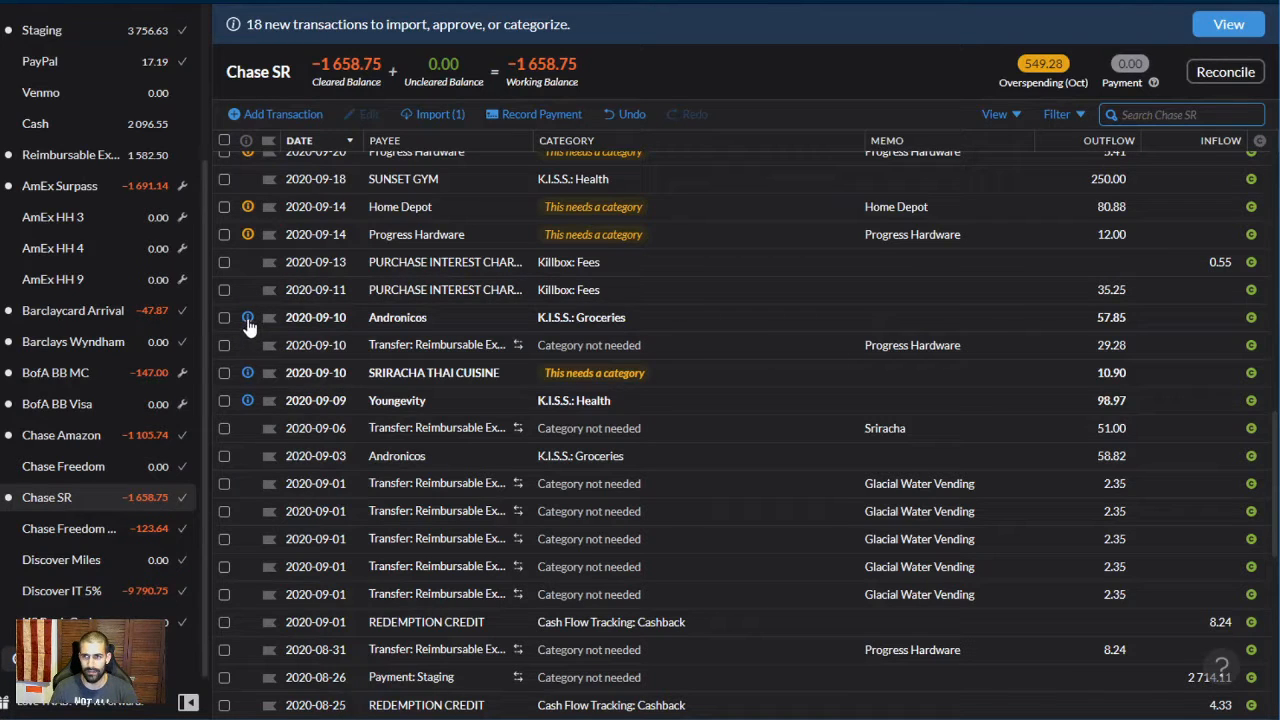
left_click(248, 319)
left_click(243, 360)
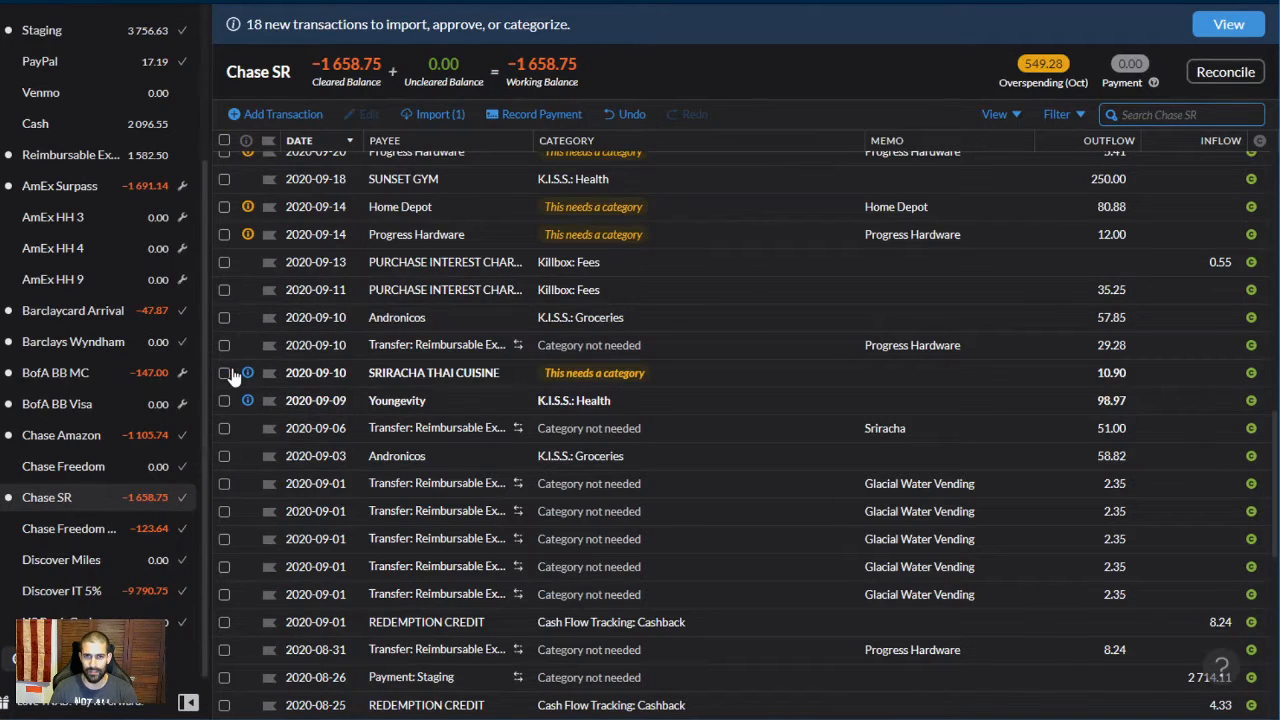
Try to categorize the 2020-09-10 SRIRACHA THAI CUISINE transaction as "Work Lunch"
left_click(617, 378)
left_click(615, 374)
type("Work Lu")
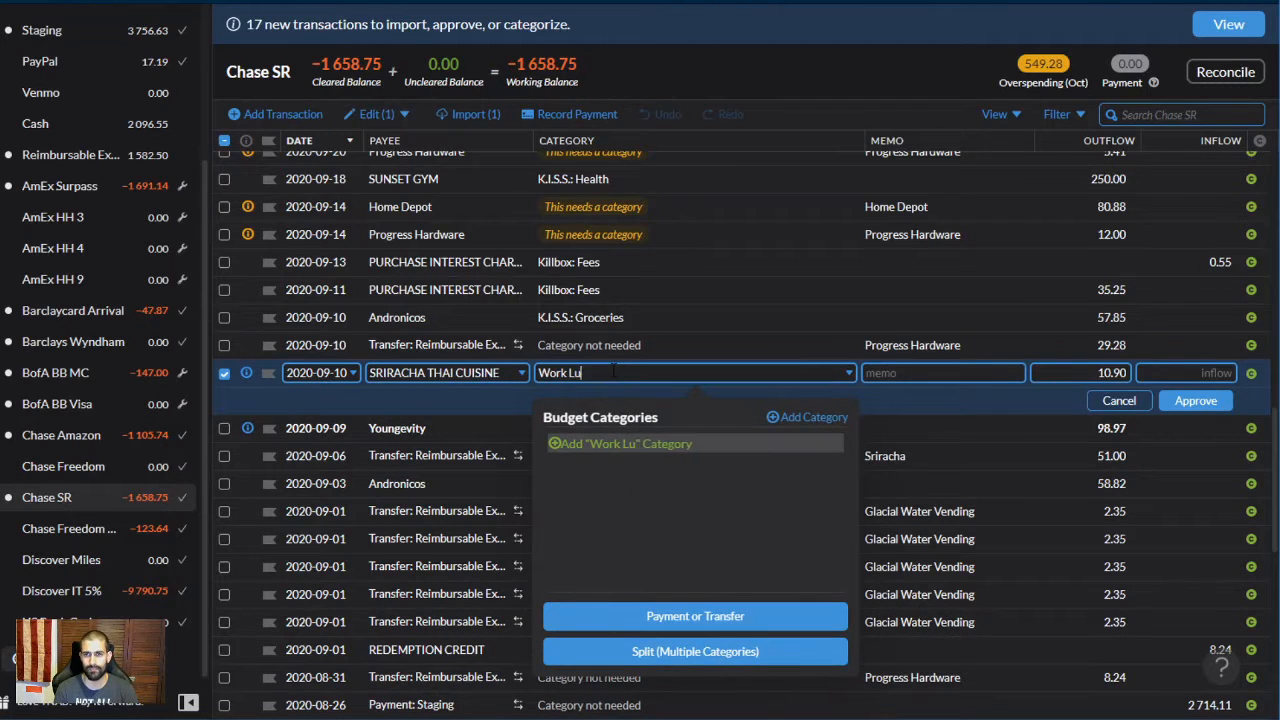
type("nch")
key("Return")
key("Escape")
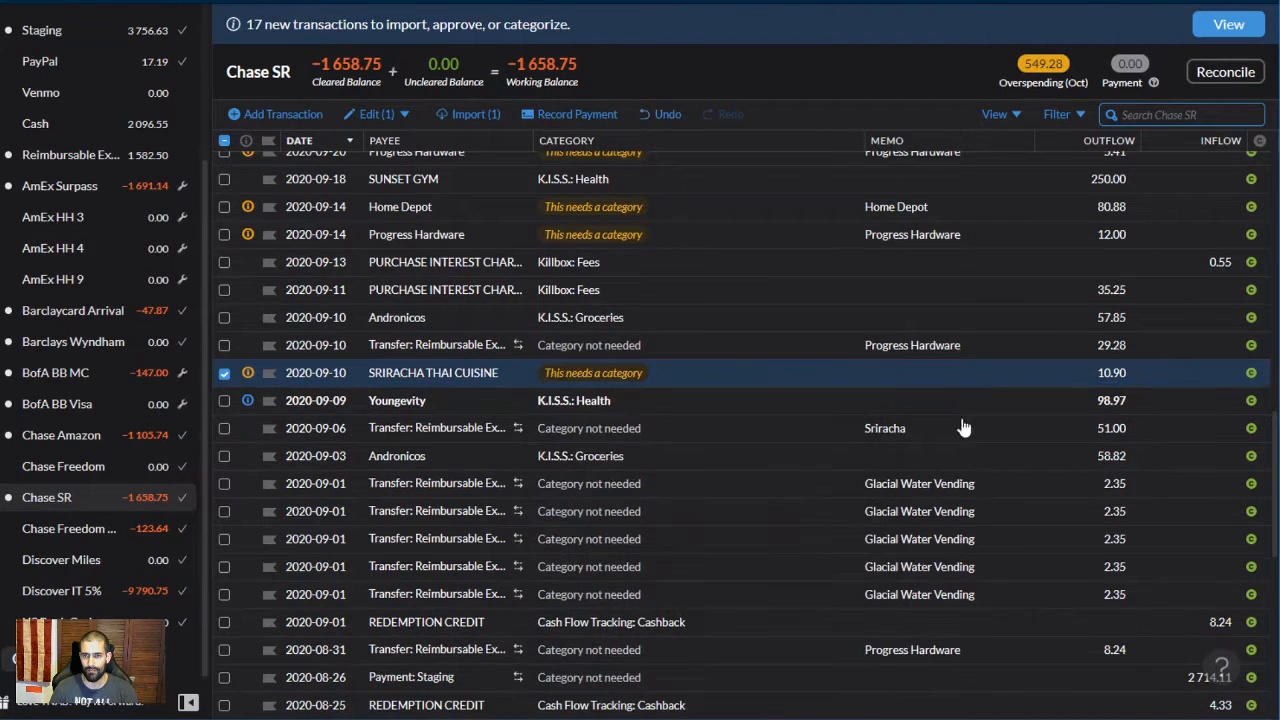
Categorize the 2020-09-10 SRIRACHA THAI CUISINE transaction as K.I.S.S.: Dining Out with the memo "Work Lunch"
left_click(621, 372)
scroll(615, 570, "down", 5)
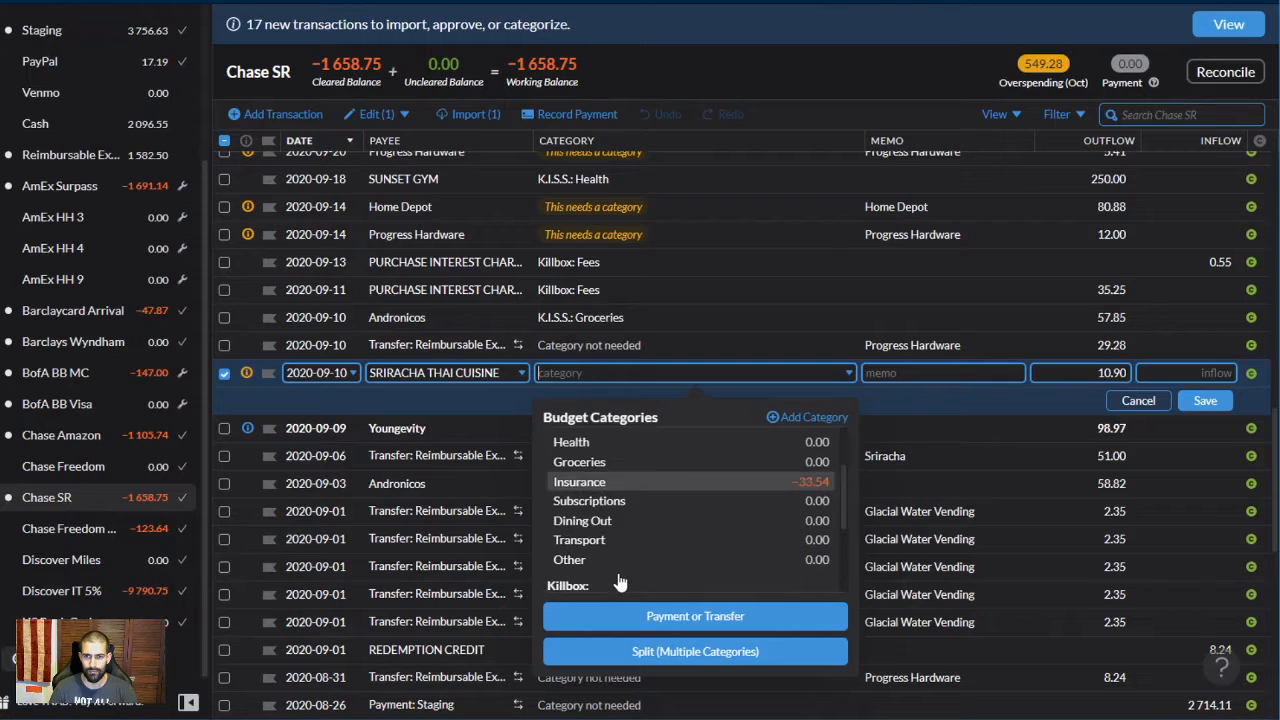
scroll(625, 560, "up", 5)
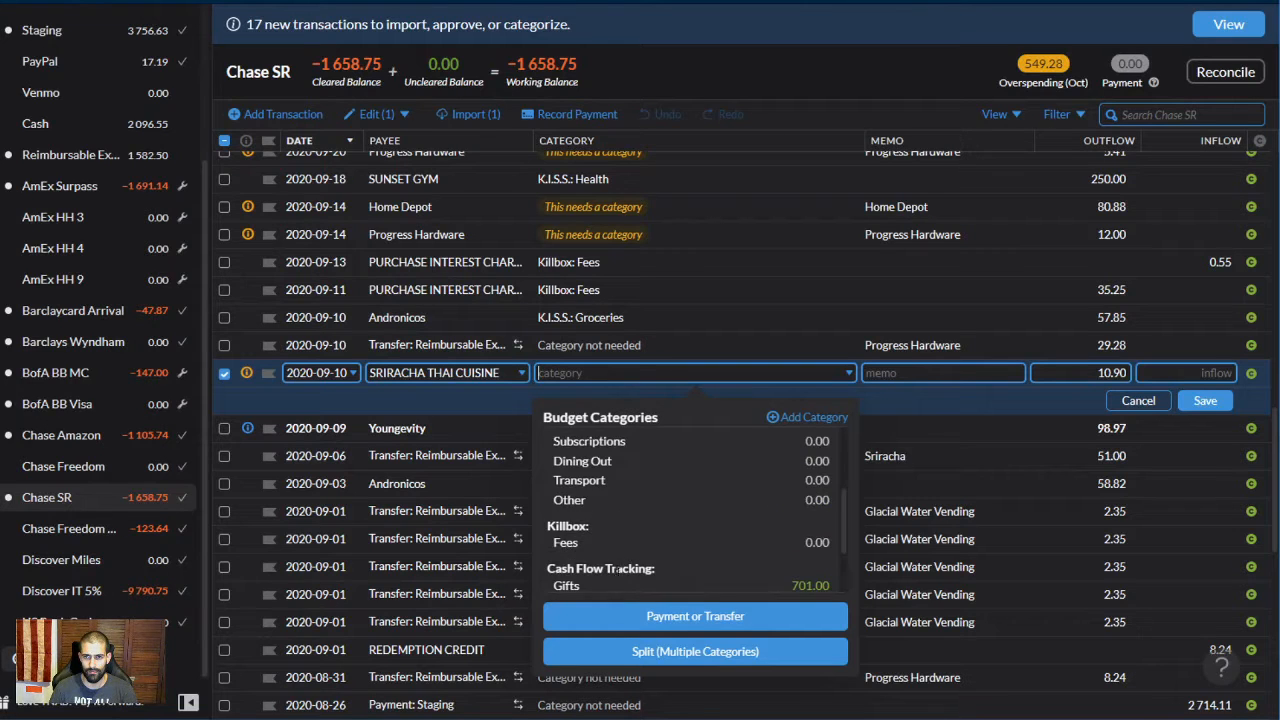
scroll(590, 540, "down", 2)
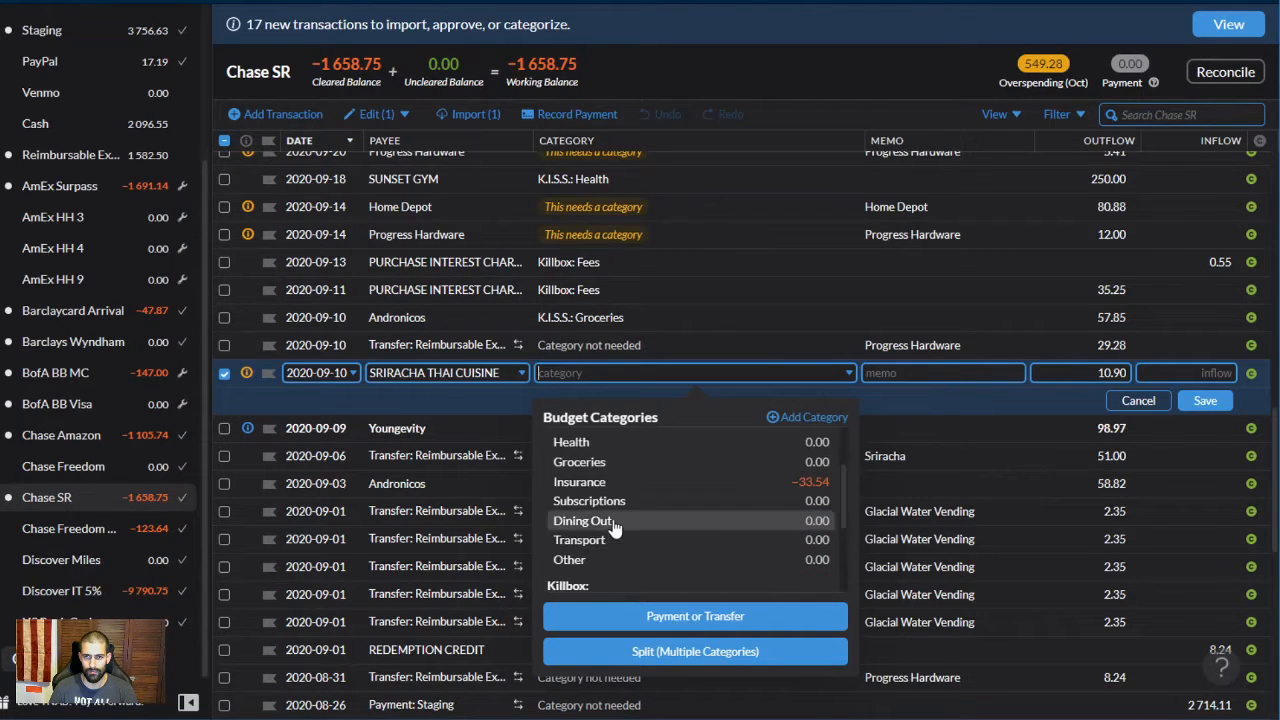
left_click(606, 526)
type("Work")
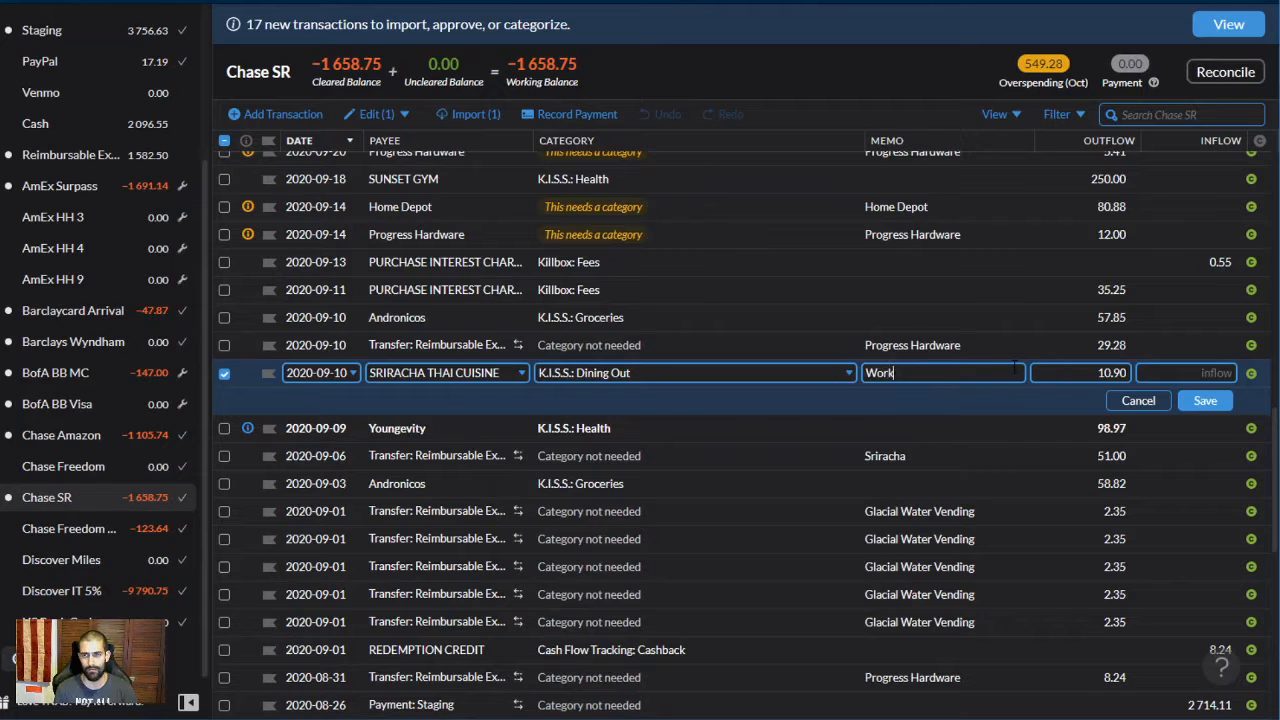
type(" Lunch")
key("Return")
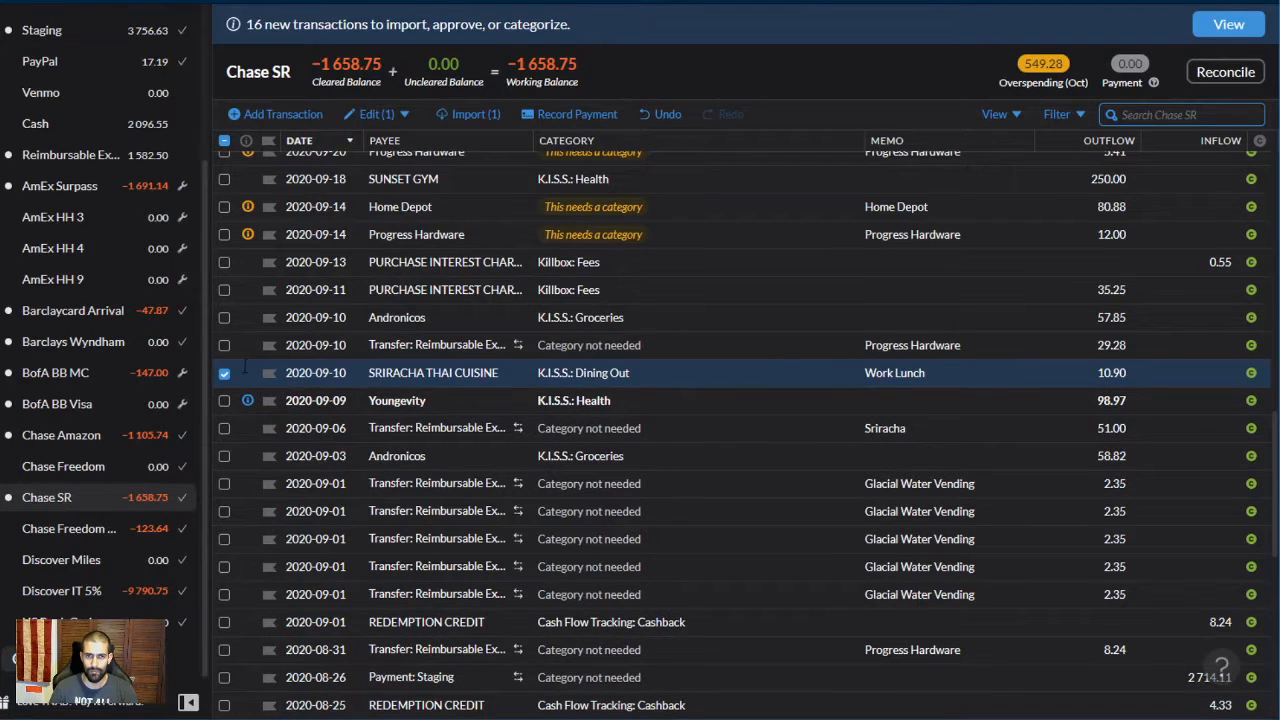
Clear the selection and approve the 2020-09-09 Youngevity transaction
left_click(226, 373)
left_click(247, 400)
left_click(245, 456)
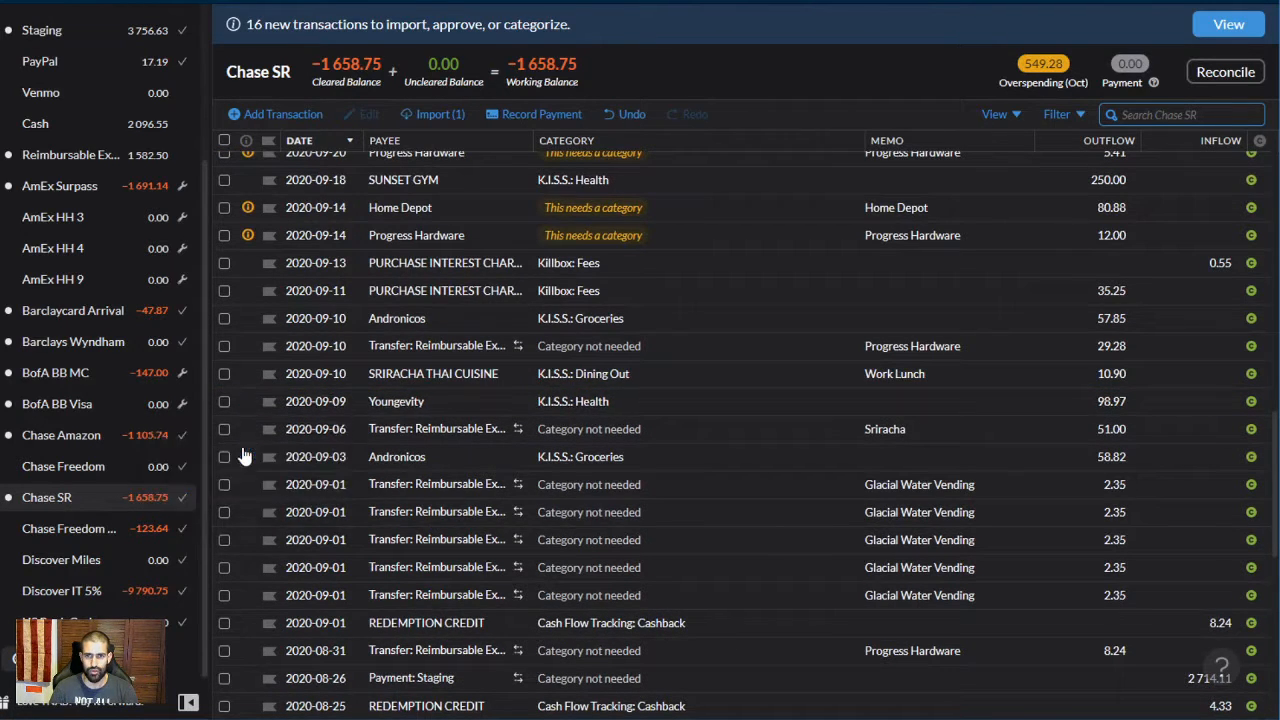
Add the memo "Container Store" to the 2020-10-01 CONTAINERSTORE.COM transaction and approve it without a category
scroll(338, 473, "up", 3)
scroll(354, 402, "up", 4)
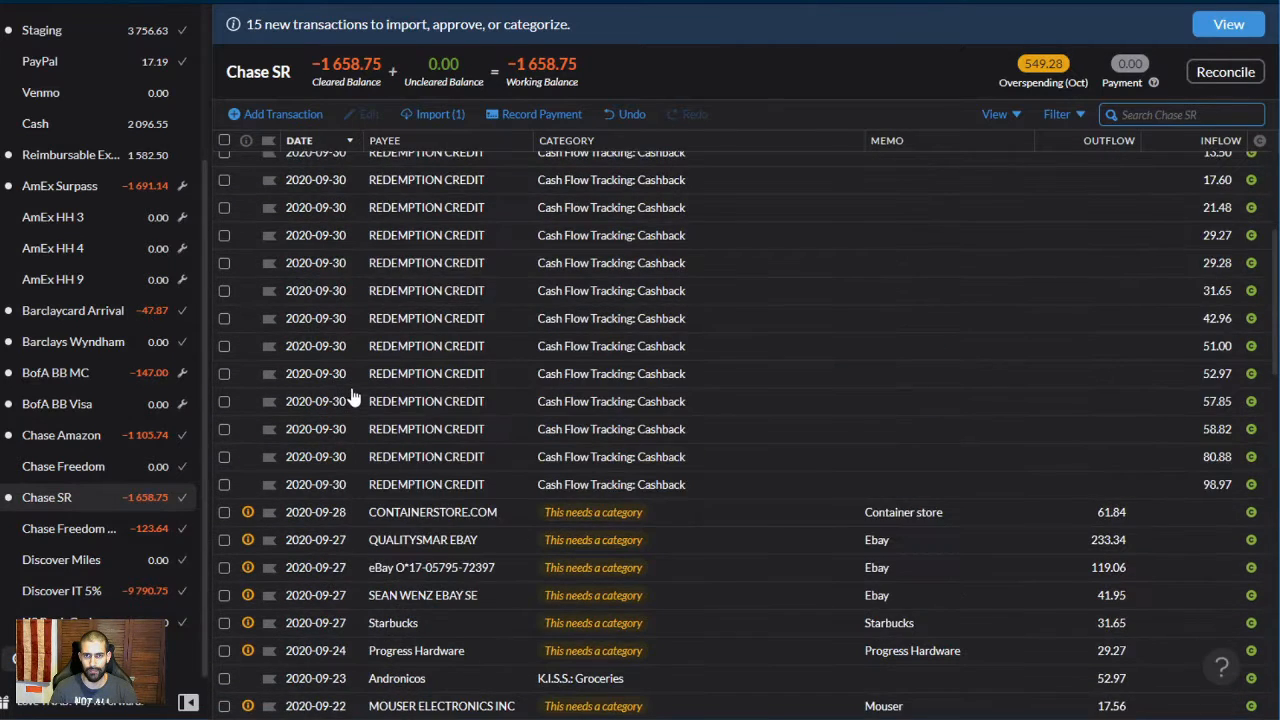
scroll(352, 398, "up", 3)
left_click(600, 195)
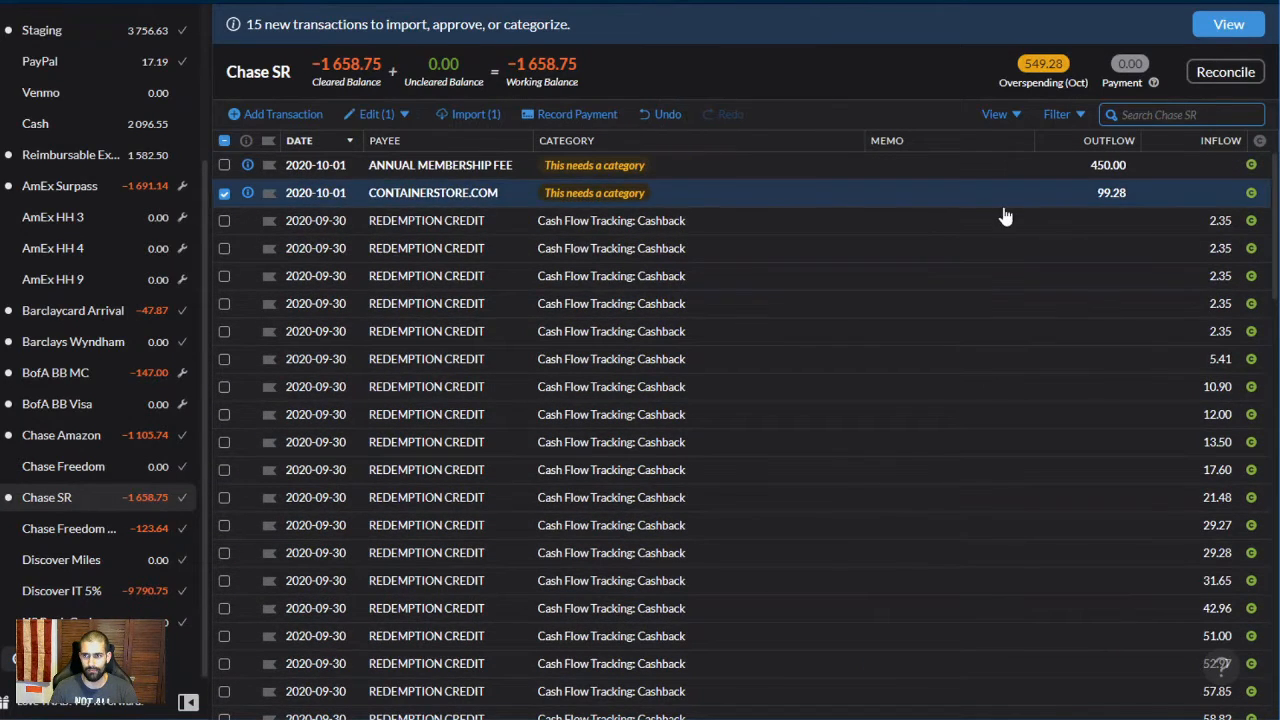
left_click(1000, 192)
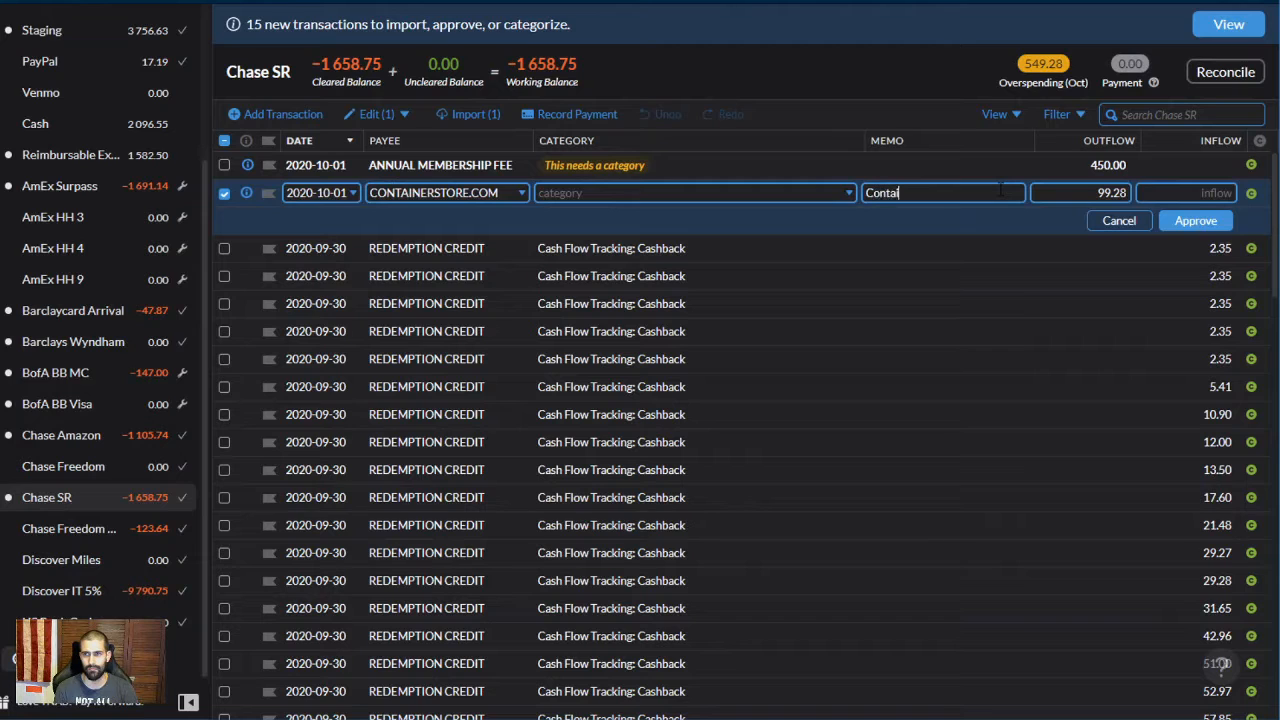
type("Container Store")
key("Return")
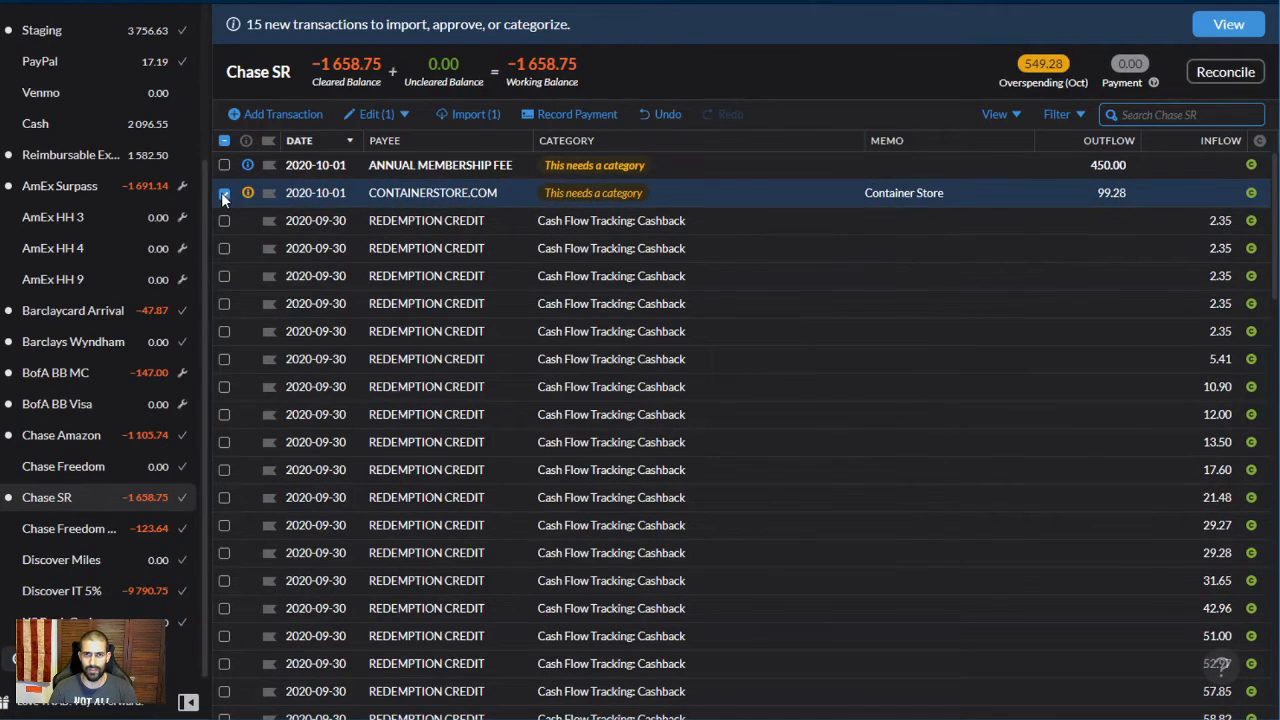
scroll(226, 245, "down", 10)
scroll(230, 287, "up", 10)
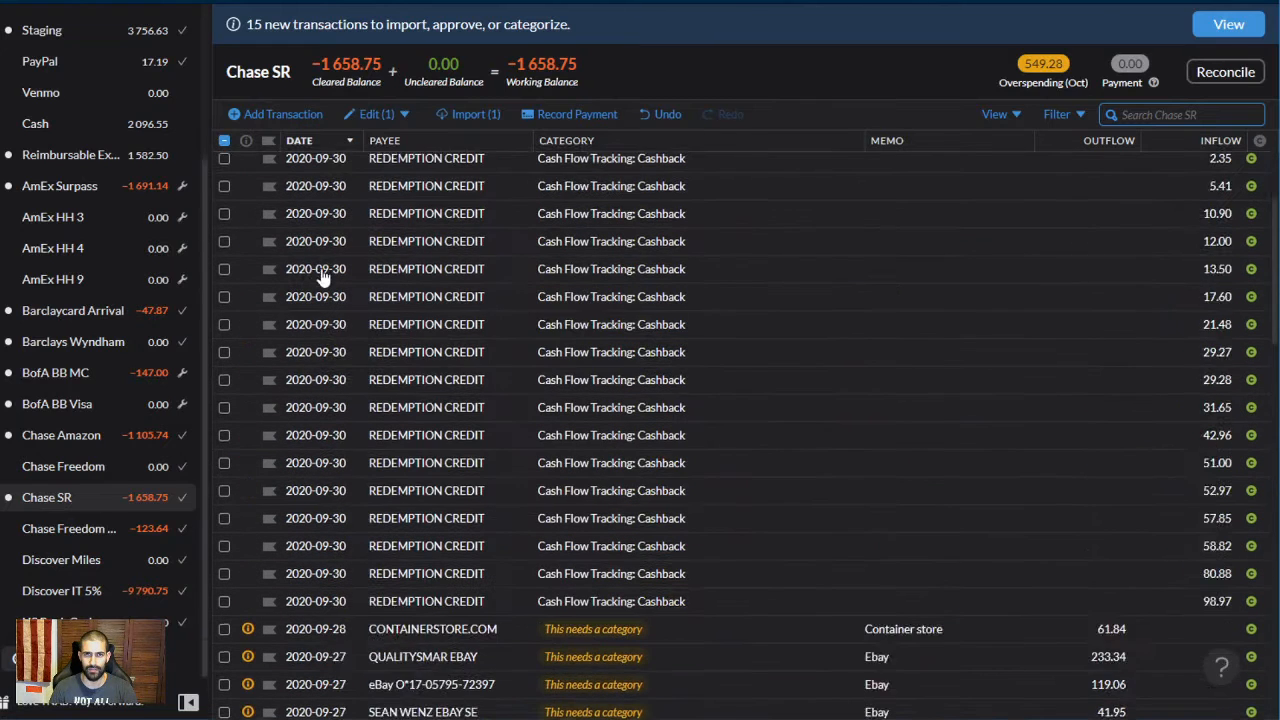
left_click(385, 114)
mouse_move(385, 420)
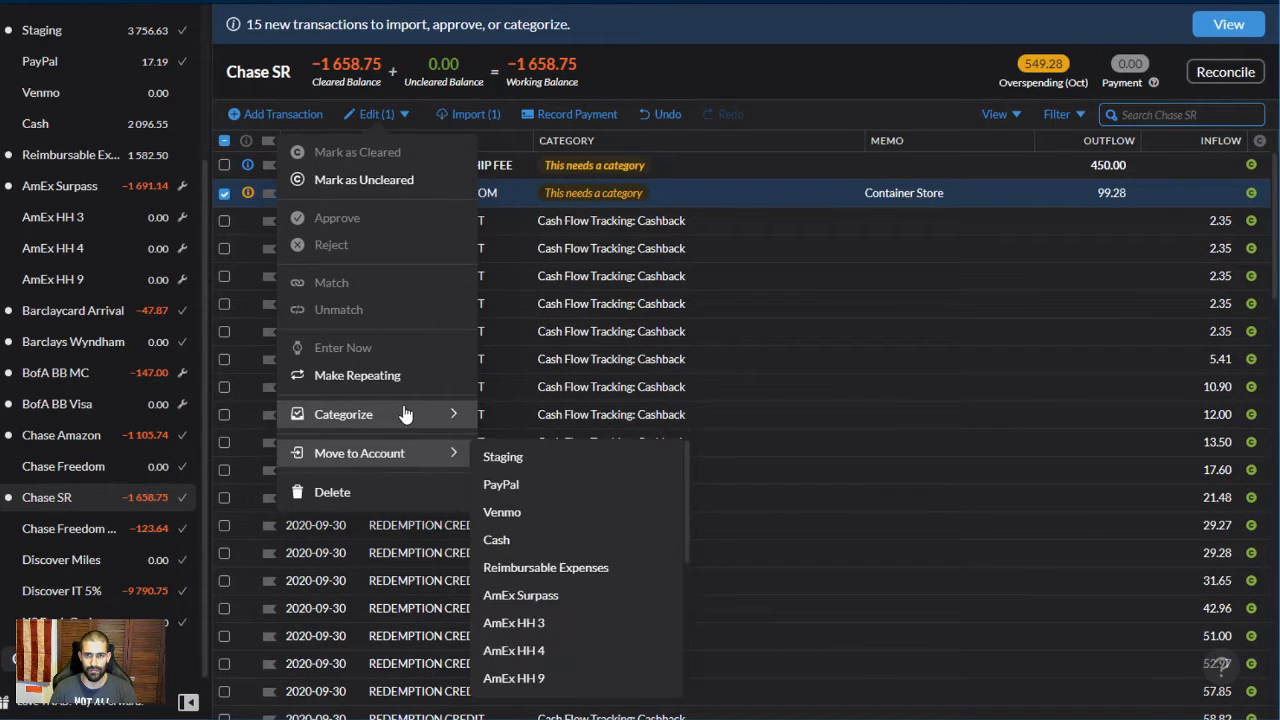
mouse_move(418, 404)
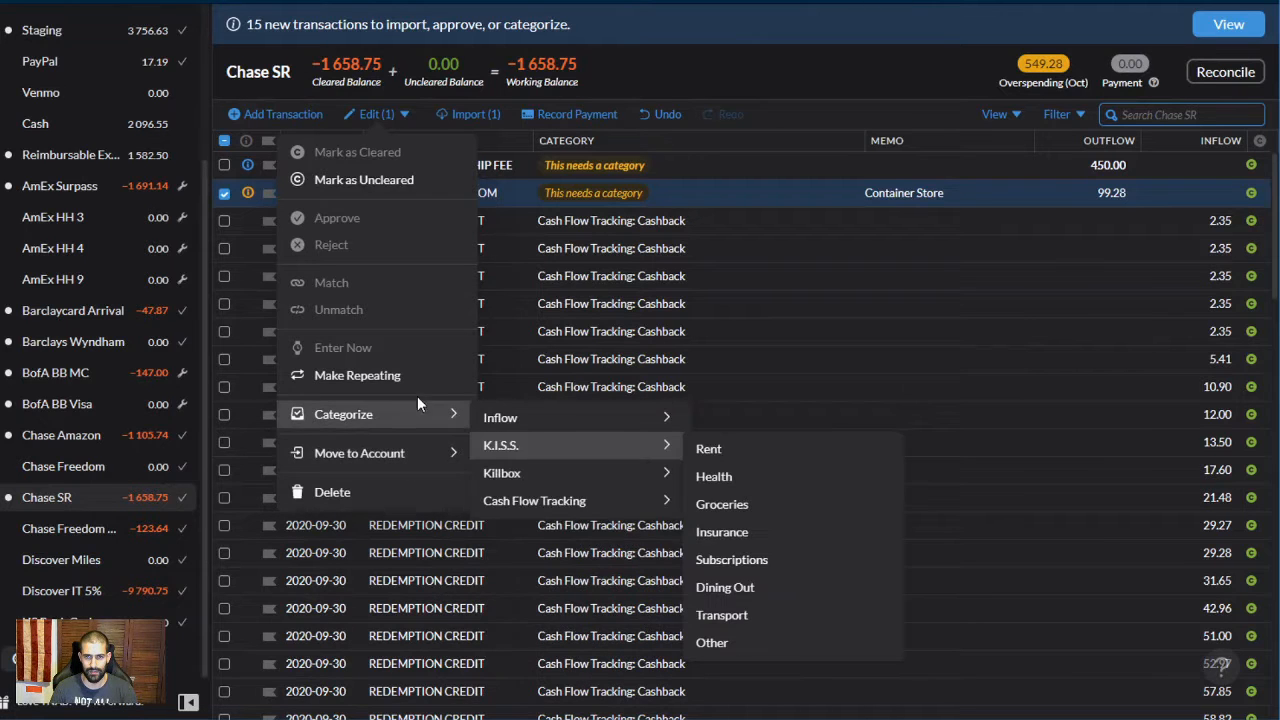
key("Escape")
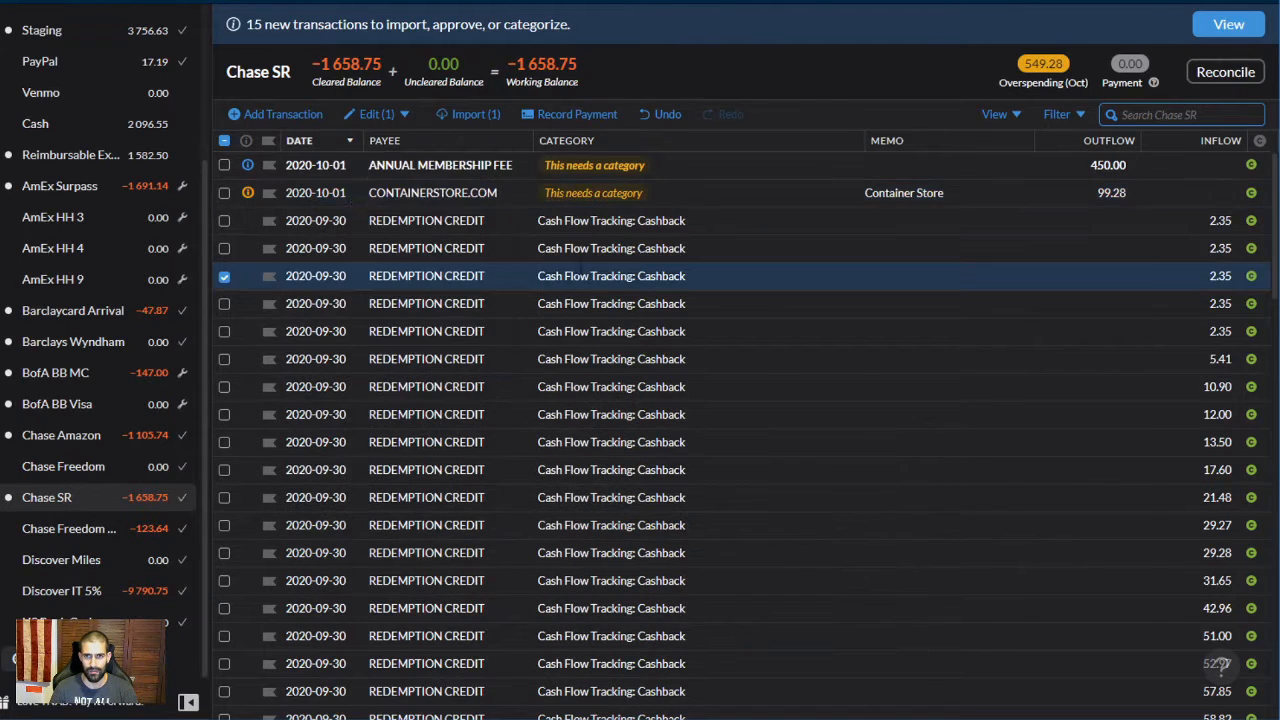
Set the payee of the 2020-10-01 and 2020-09-28 CONTAINERSTORE.COM transactions to Transfer to: Reimbursable Expenses and save each one
left_click(405, 193)
left_click(405, 193)
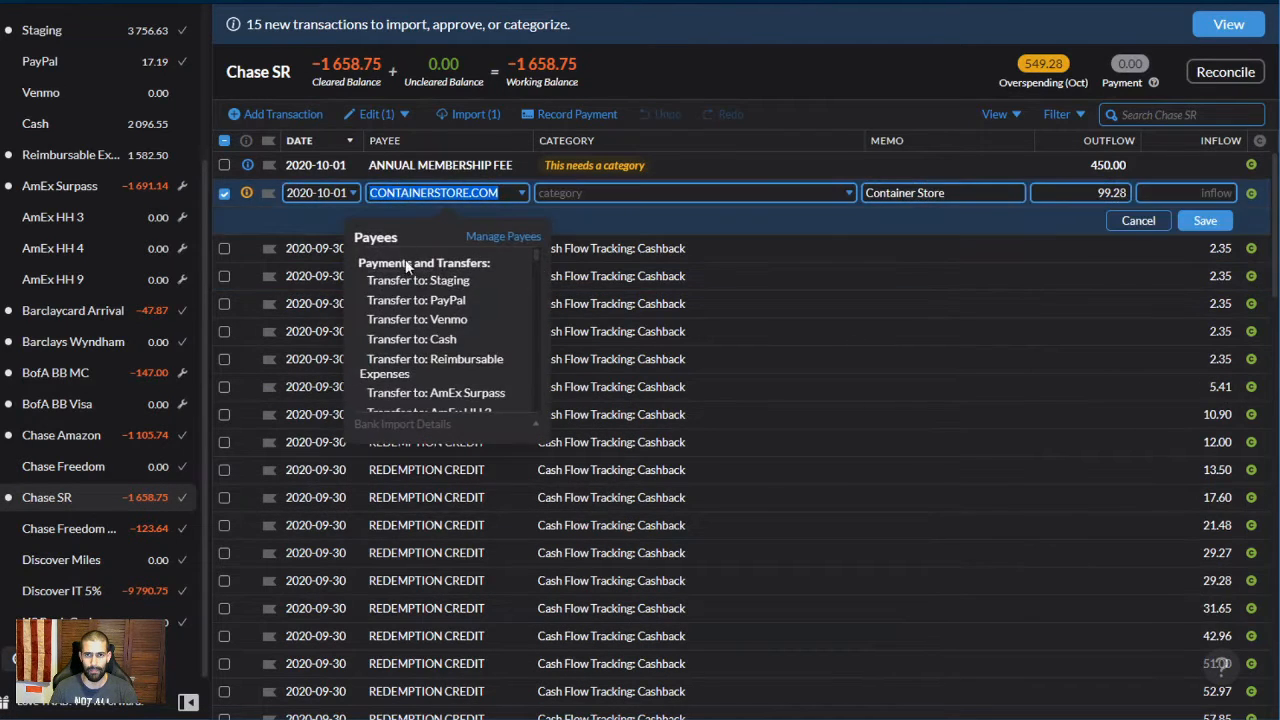
left_click(405, 365)
left_click(1205, 221)
scroll(691, 366, "down", 5)
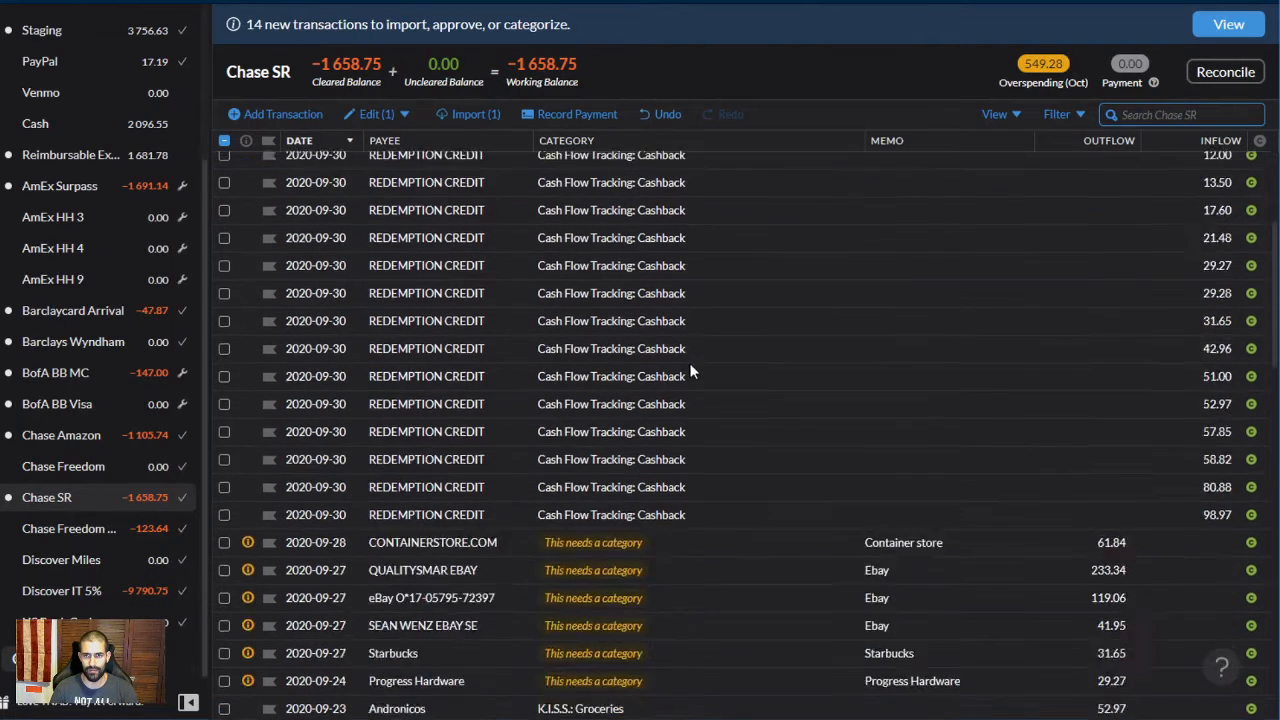
left_click(386, 369)
left_click(386, 369)
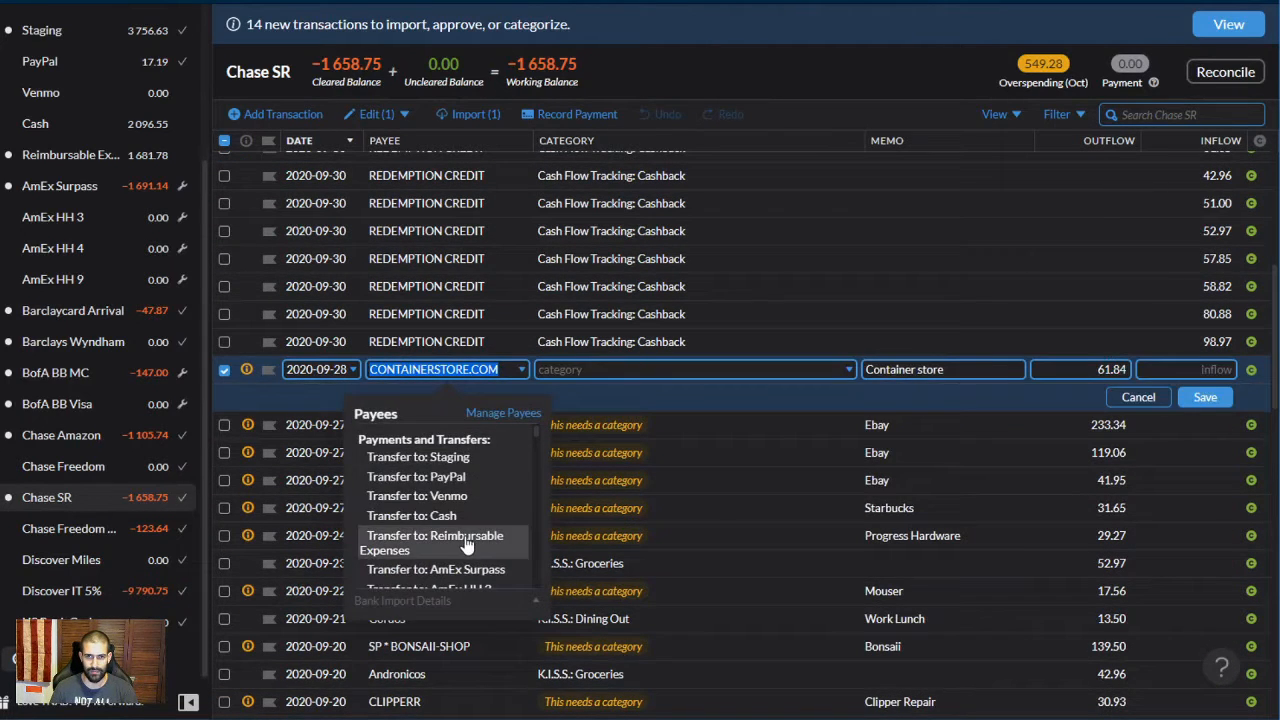
left_click(423, 537)
left_click(1205, 398)
Set the payee of the three 2020-09-27 eBay transactions to Transfer to: Reimbursable Expenses and save each one
left_click(420, 398)
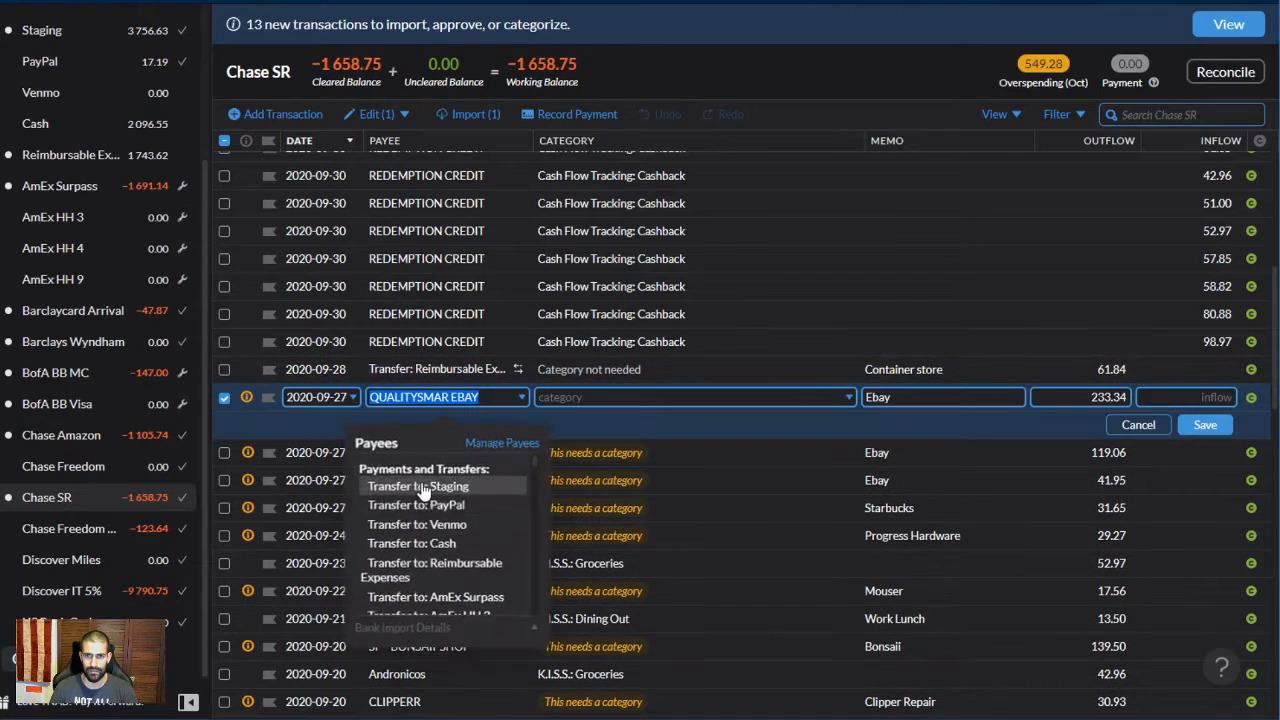
left_click(440, 566)
key("Tab")
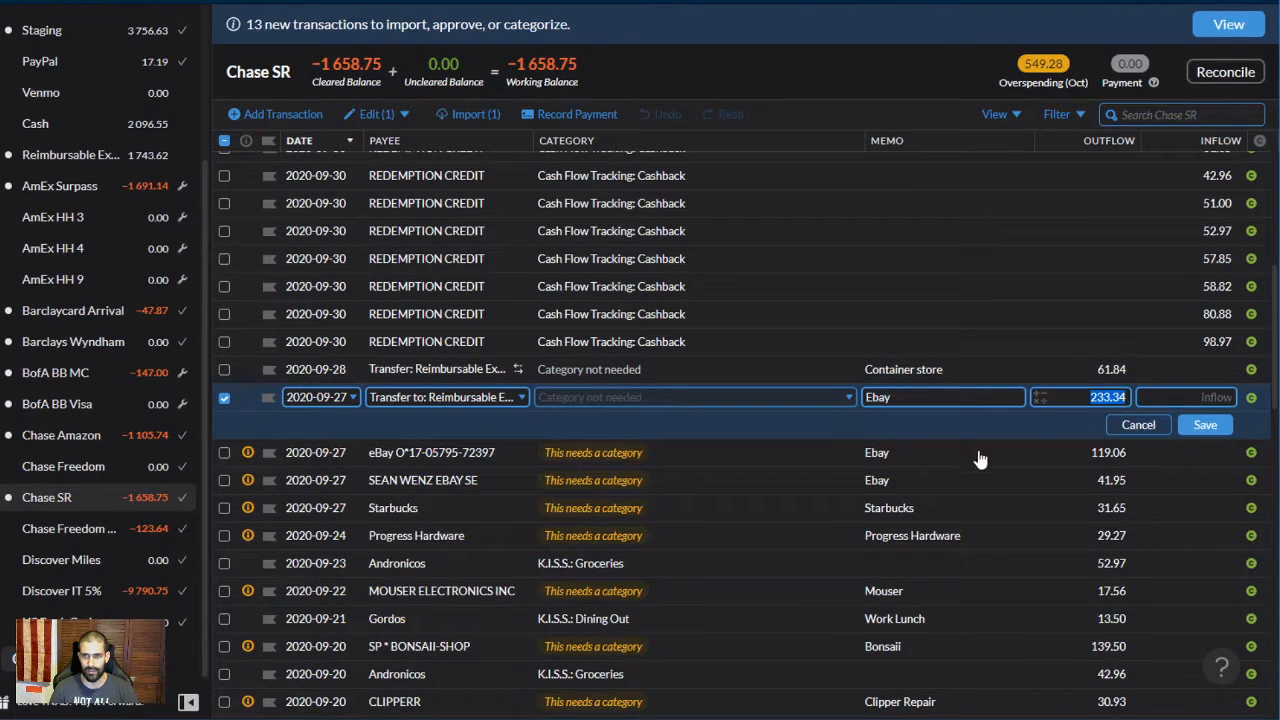
left_click(1218, 425)
left_click(410, 424)
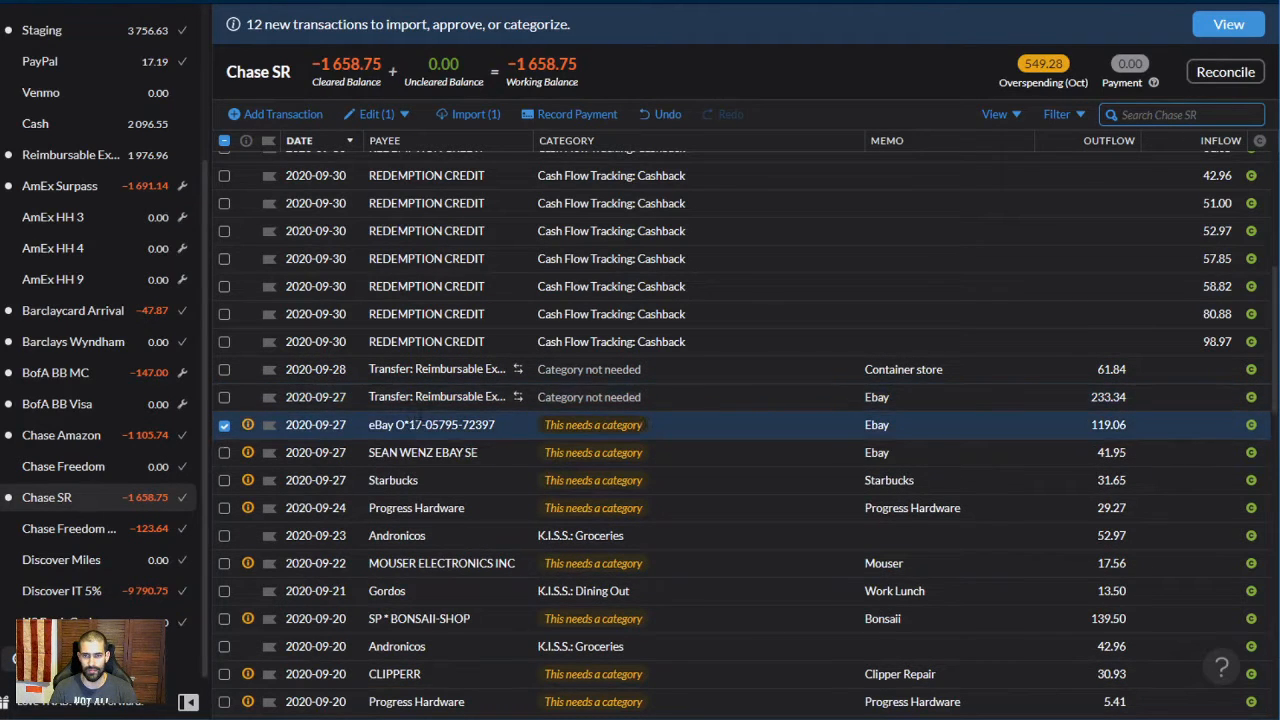
left_click(428, 424)
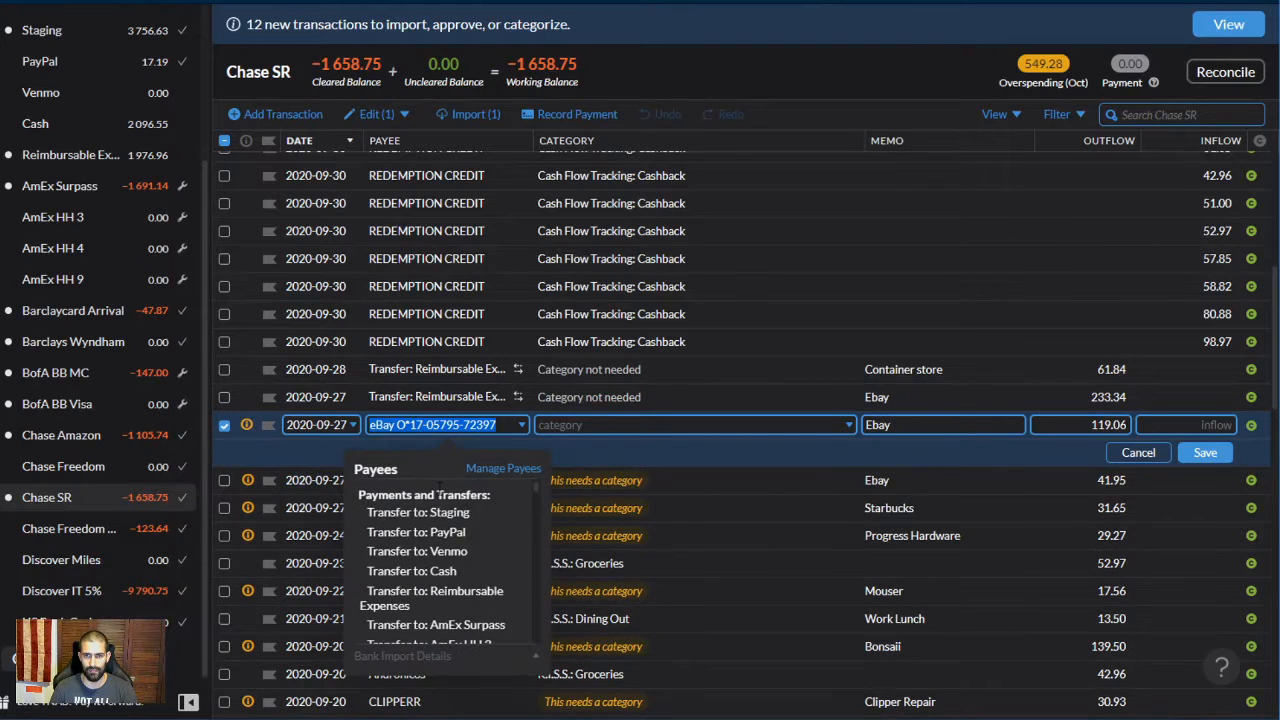
left_click(451, 606)
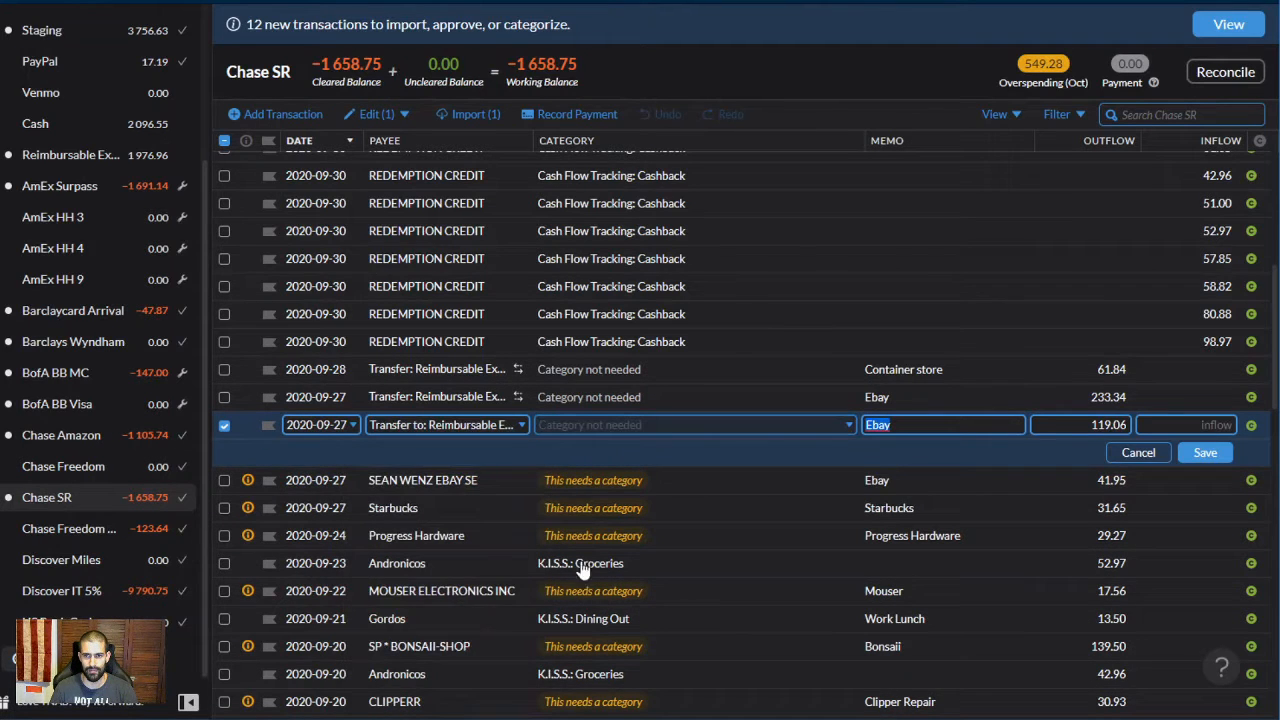
left_click(1207, 452)
left_click(423, 452)
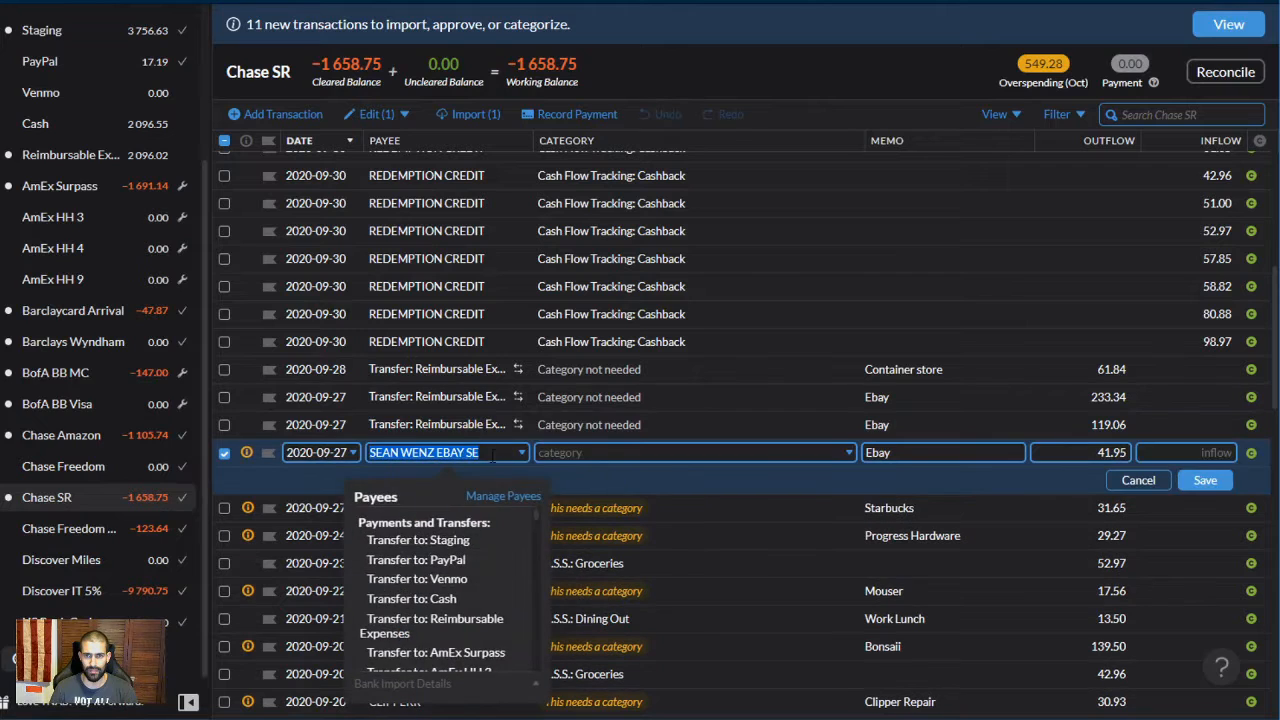
left_click(430, 537)
left_click(1212, 477)
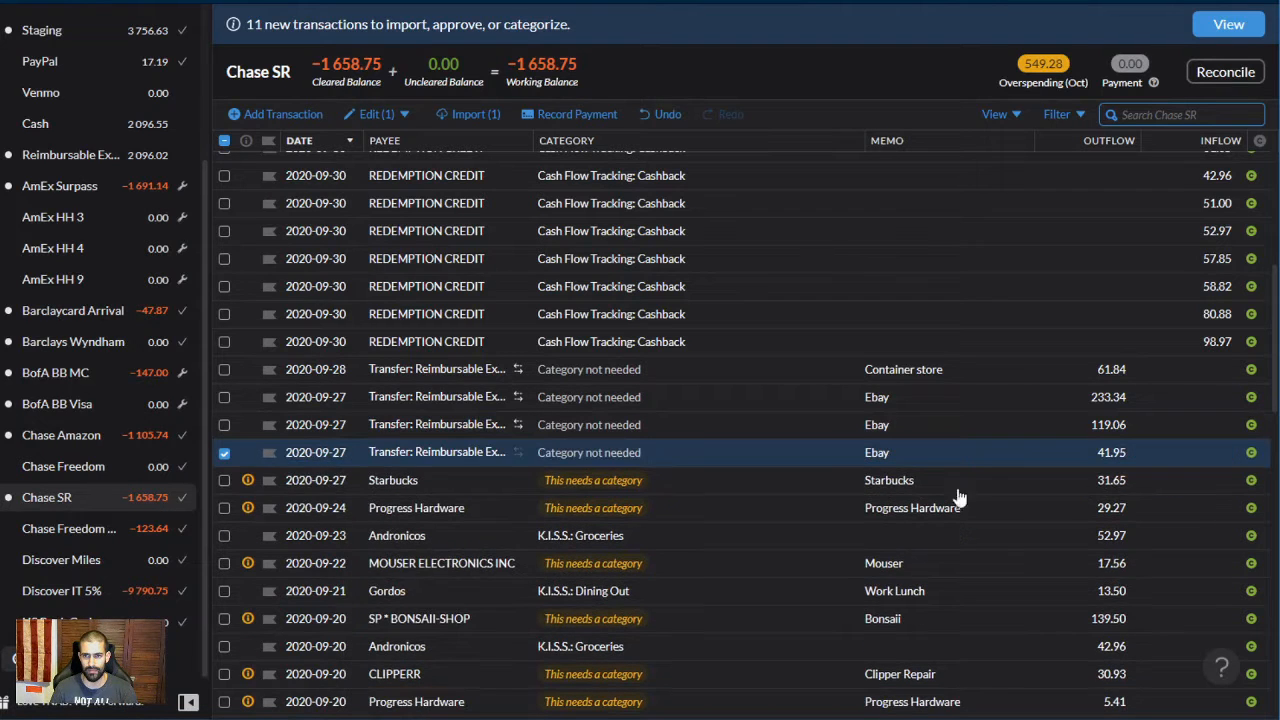
Set the payee of the 2020-09-27 Starbucks and 2020-09-24 Progress Hardware transactions to Transfer to: Reimbursable Expenses and save each one
left_click(394, 480)
left_click(394, 480)
left_click(441, 387)
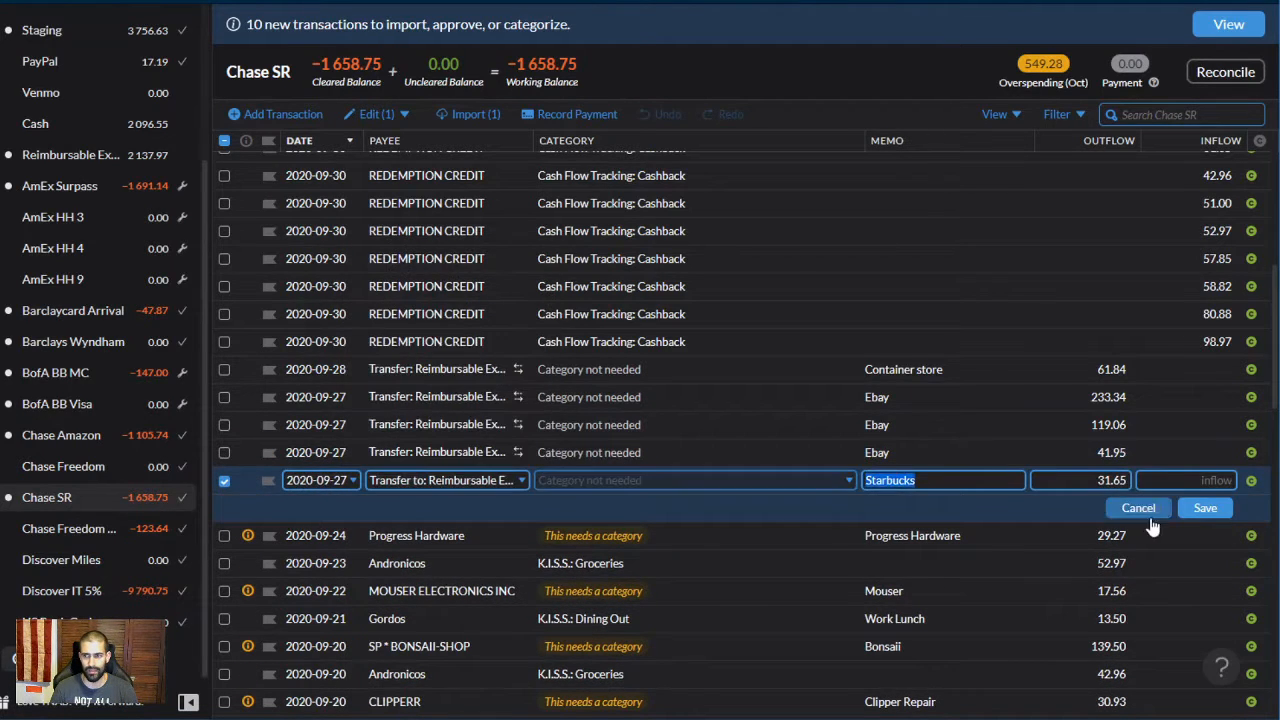
left_click(1205, 508)
left_click(405, 510)
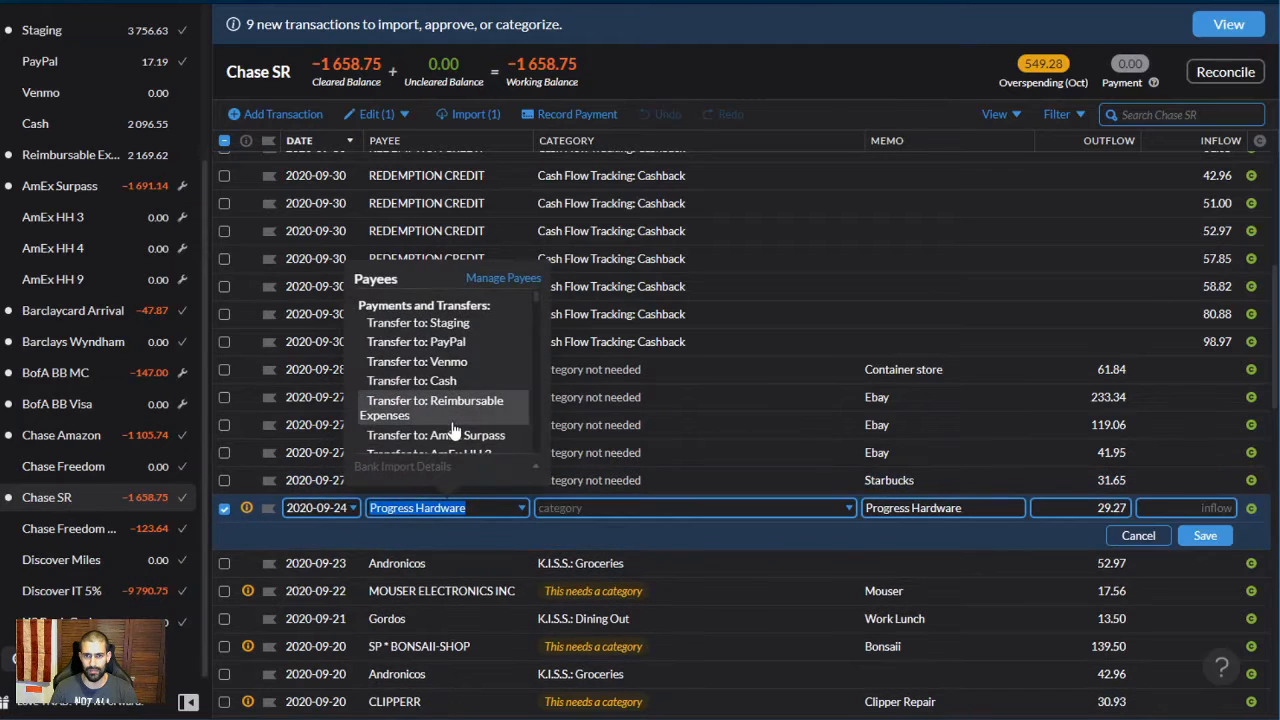
left_click(425, 400)
left_click(1205, 536)
left_click(358, 541)
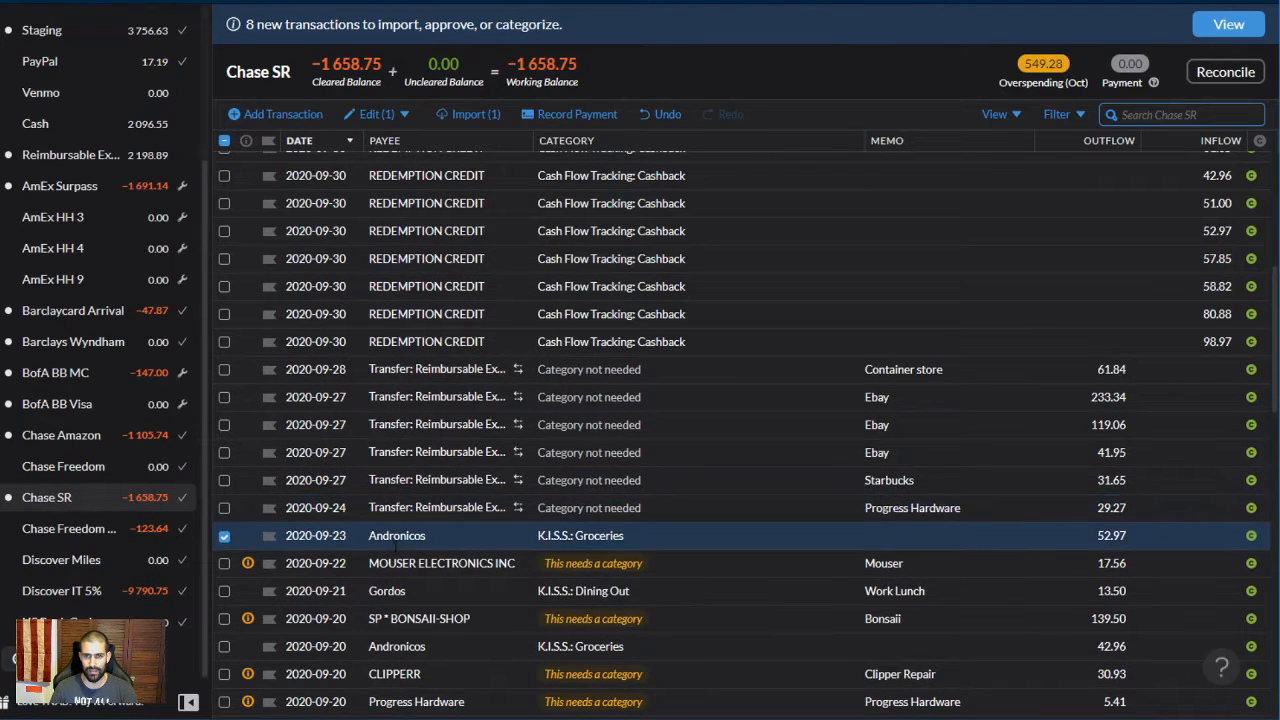
Set the payee of the 2020-09-22 MOUSER ELECTRONICS INC and 2020-09-20 SP * BONSAII-SHOP transactions to Transfer to: Reimbursable Expenses and save each one
left_click(399, 562)
left_click(399, 562)
left_click(429, 463)
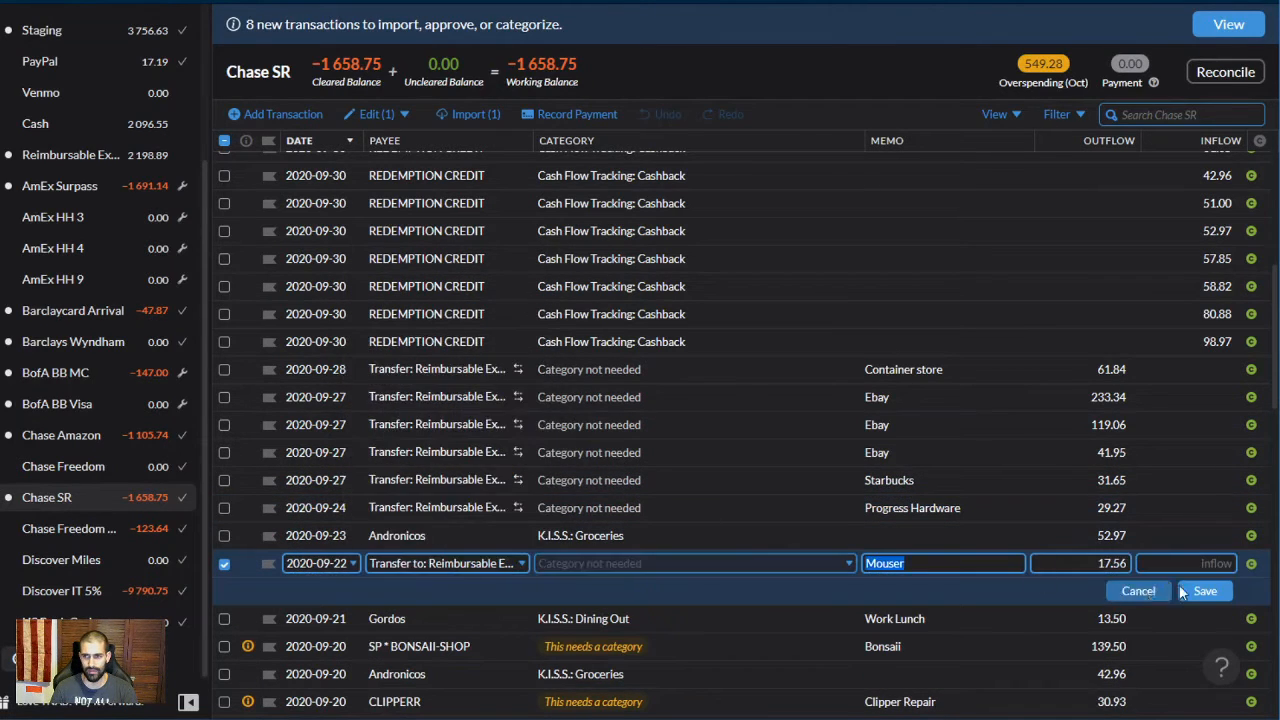
left_click(1205, 591)
left_click(437, 619)
left_click(437, 619)
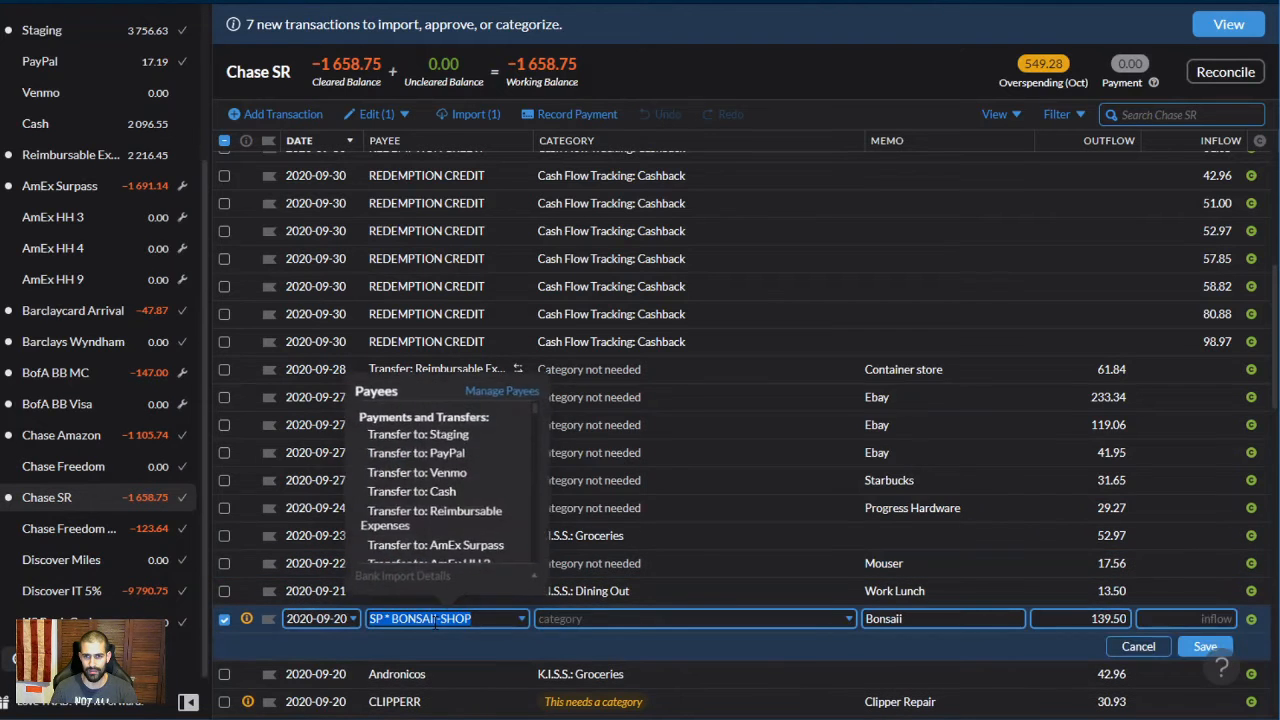
left_click(433, 516)
left_click(1205, 646)
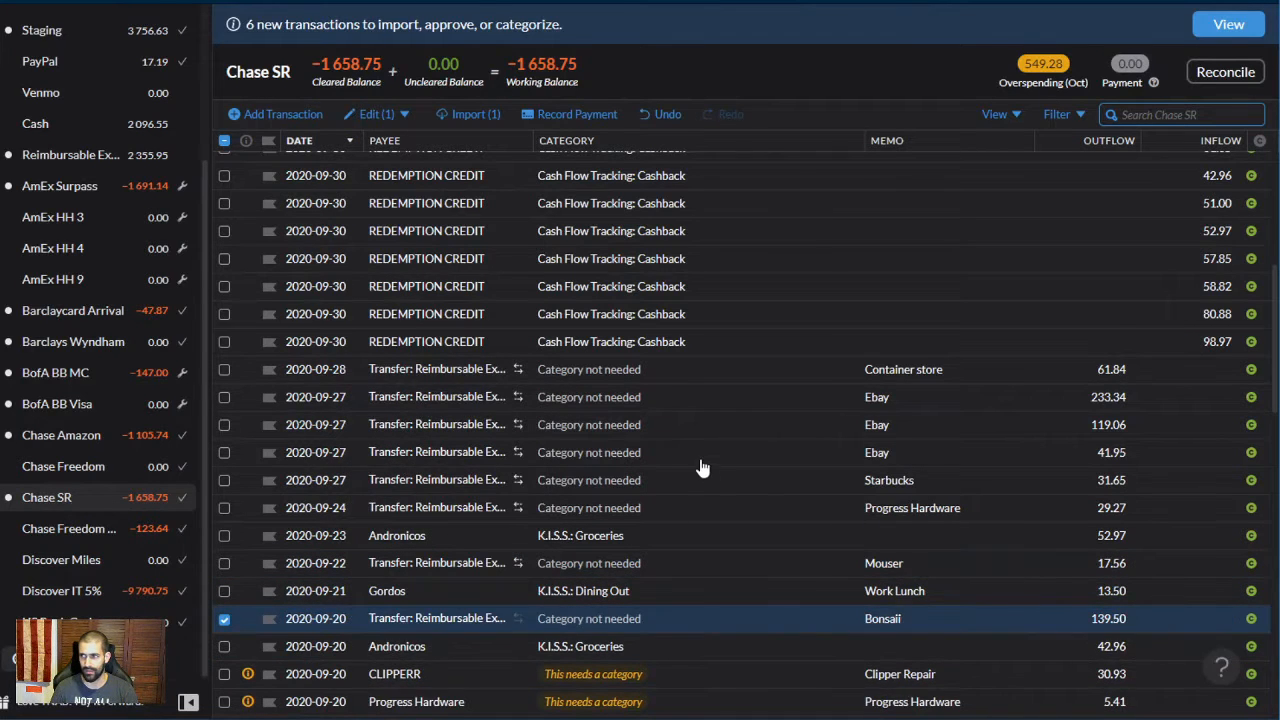
Set the payee of the 2020-09-20 CLIPPERR and Progress Hardware transactions to Transfer to: Reimbursable Expenses and save each one
scroll(697, 466, "down", 4)
left_click(390, 330)
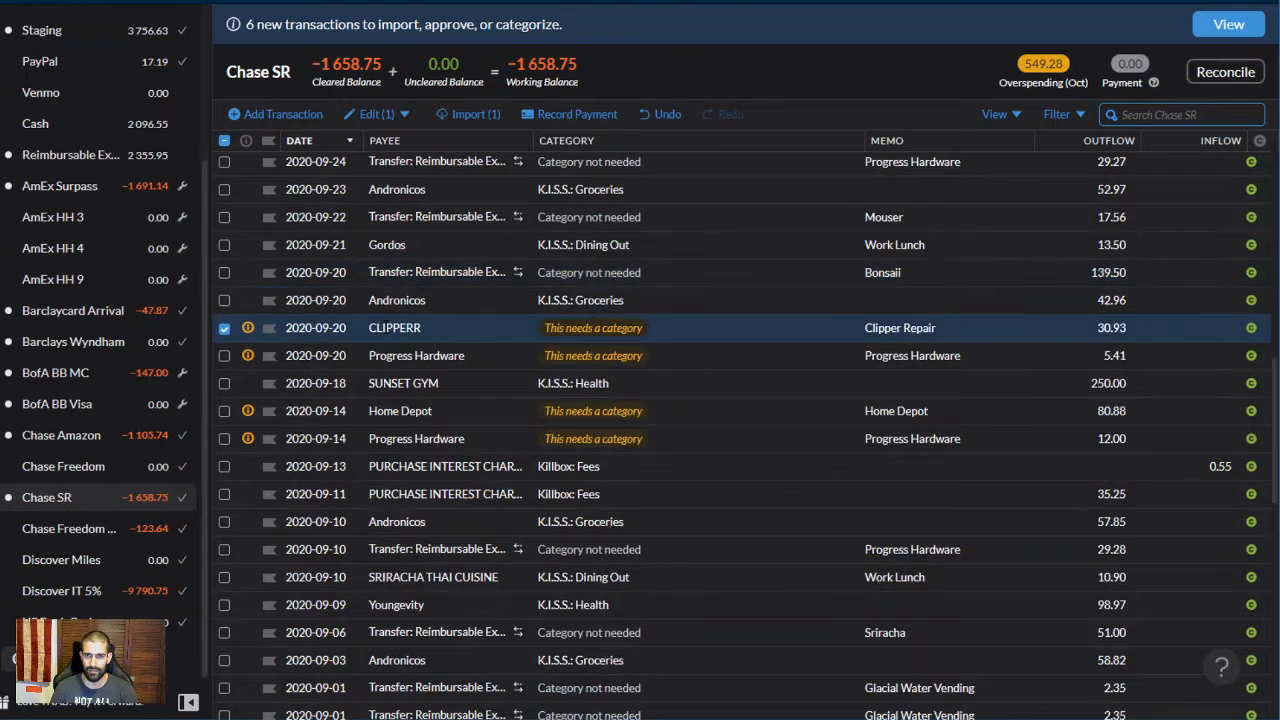
left_click(390, 330)
left_click(449, 500)
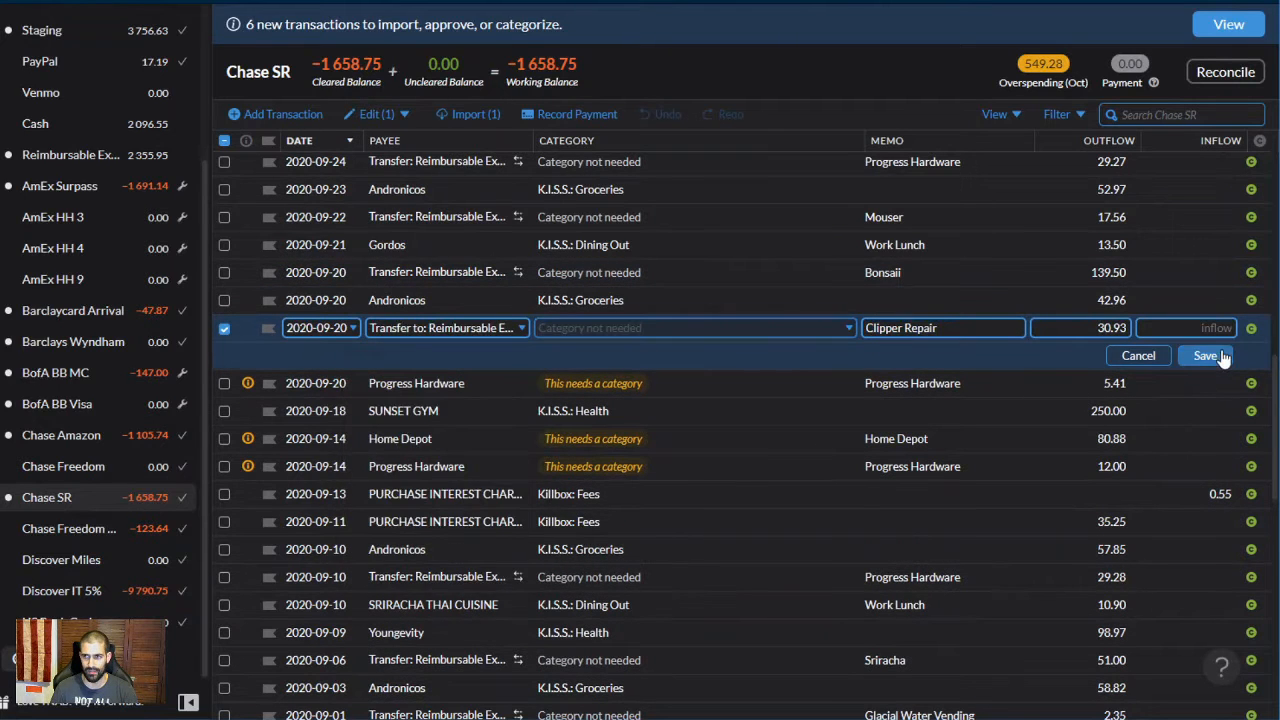
left_click(1203, 356)
left_click(400, 356)
left_click(400, 356)
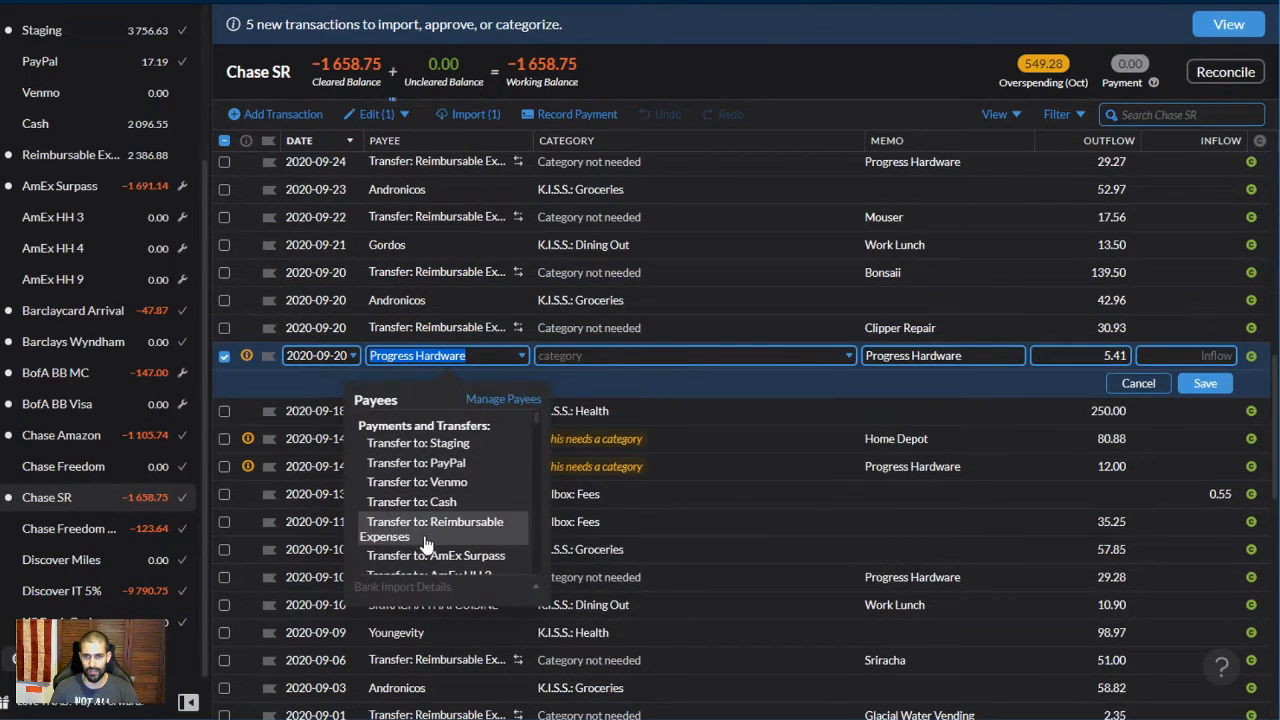
left_click(440, 530)
left_click(1205, 383)
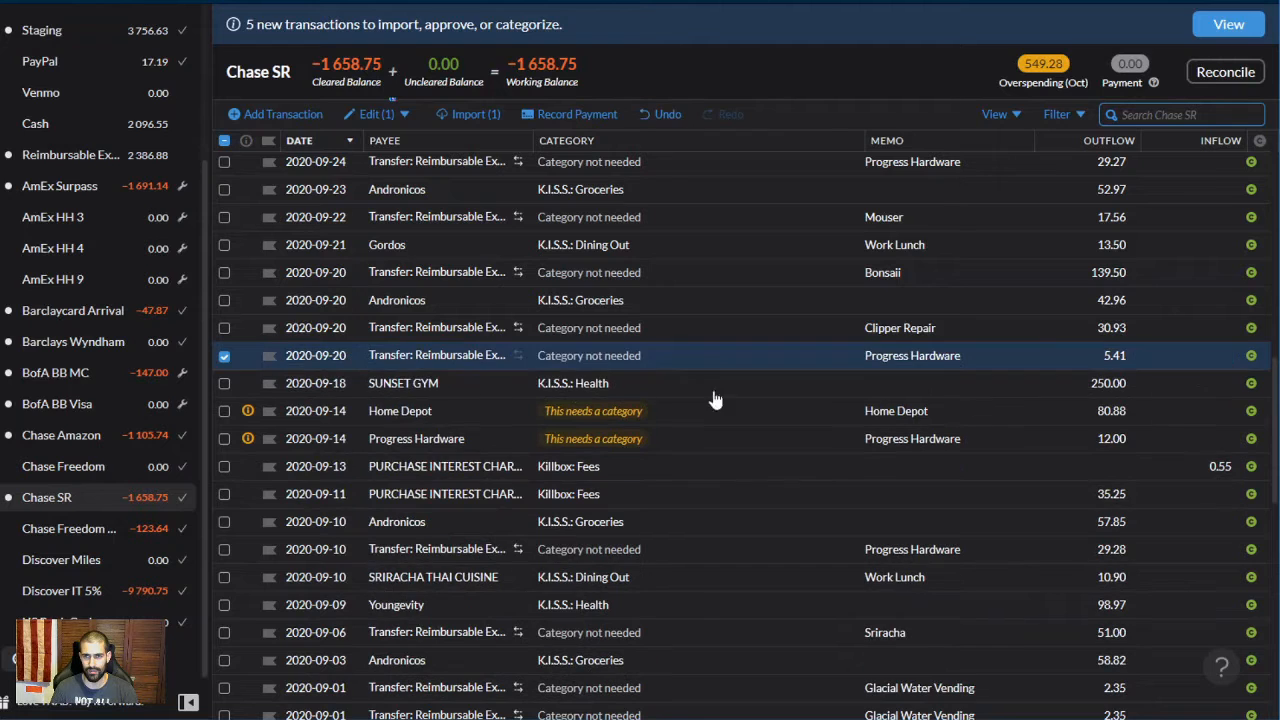
Set the payee of the 2020-09-14 Home Depot and Progress Hardware transactions to Transfer to: Reimbursable Expenses, save each one, and clear the selection
left_click(400, 412)
left_click(400, 412)
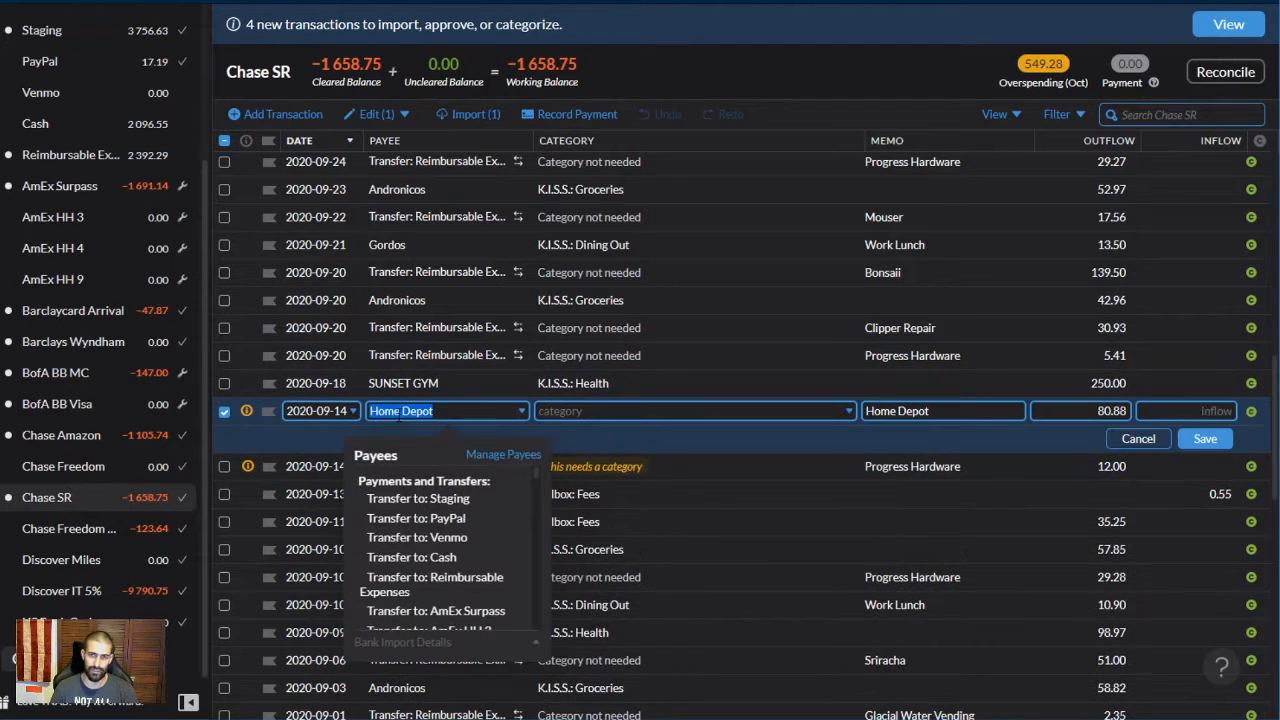
left_click(460, 585)
left_click(1205, 438)
left_click(405, 440)
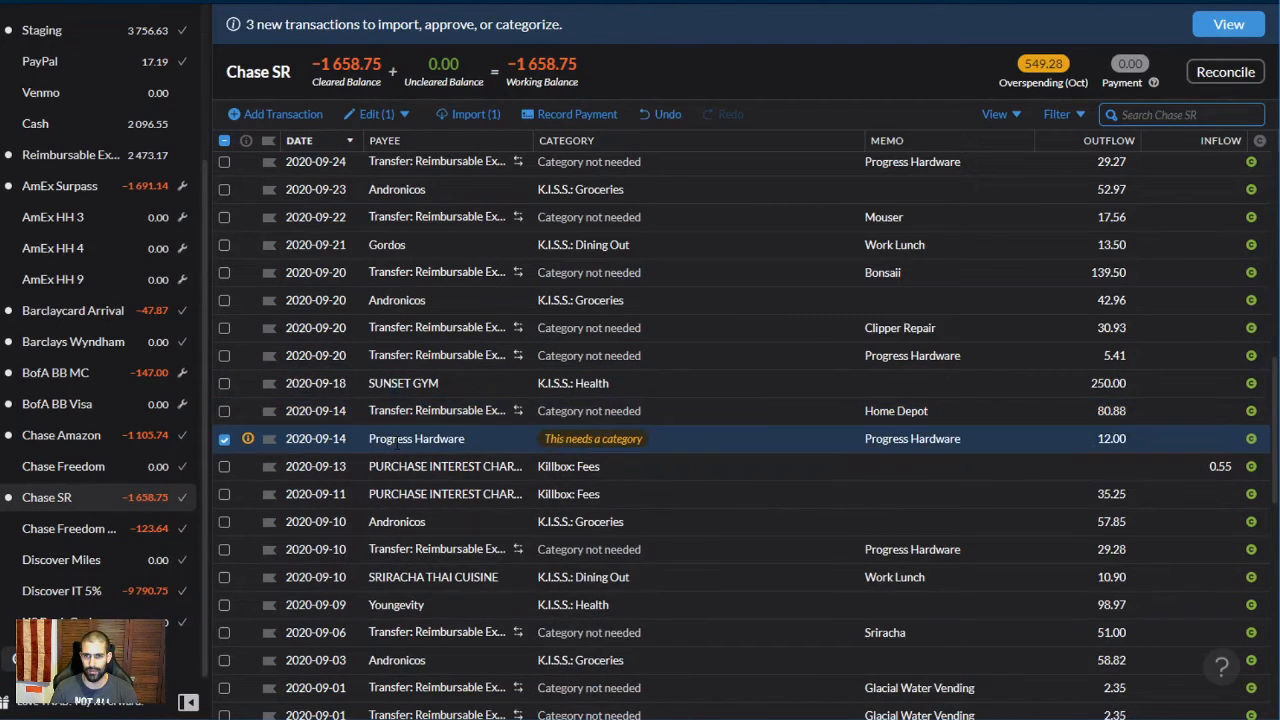
left_click(405, 440)
left_click(460, 612)
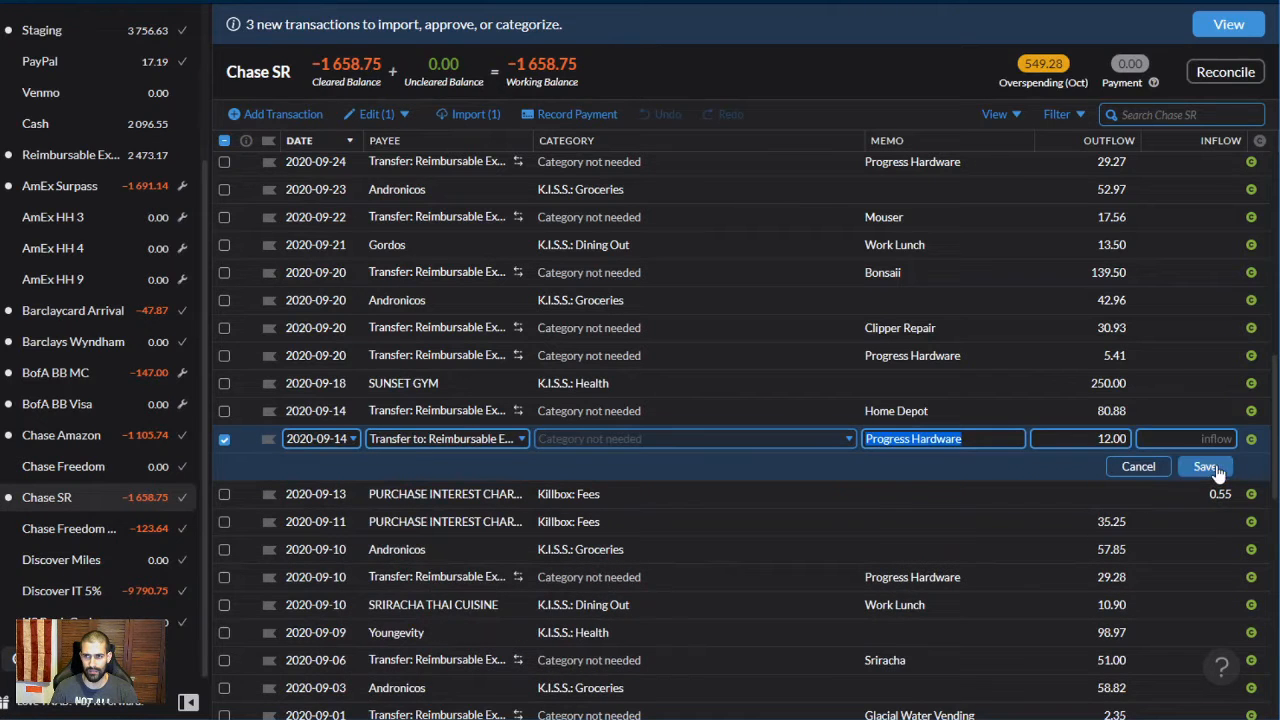
left_click(1205, 466)
left_click(224, 439)
Categorize the 2020-10-01 ANNUAL MEMBERSHIP FEE transaction as K.I.S.S.: Subscriptions and approve it
scroll(300, 443, "up", 8)
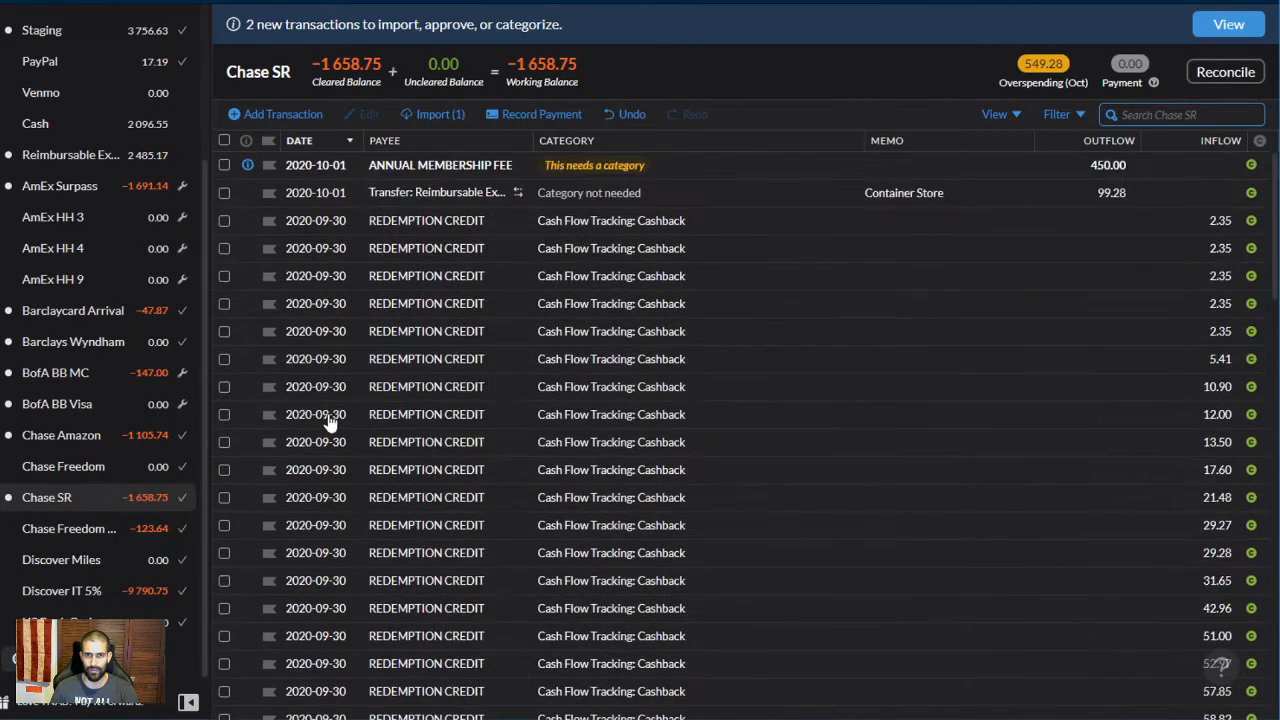
left_click(432, 163)
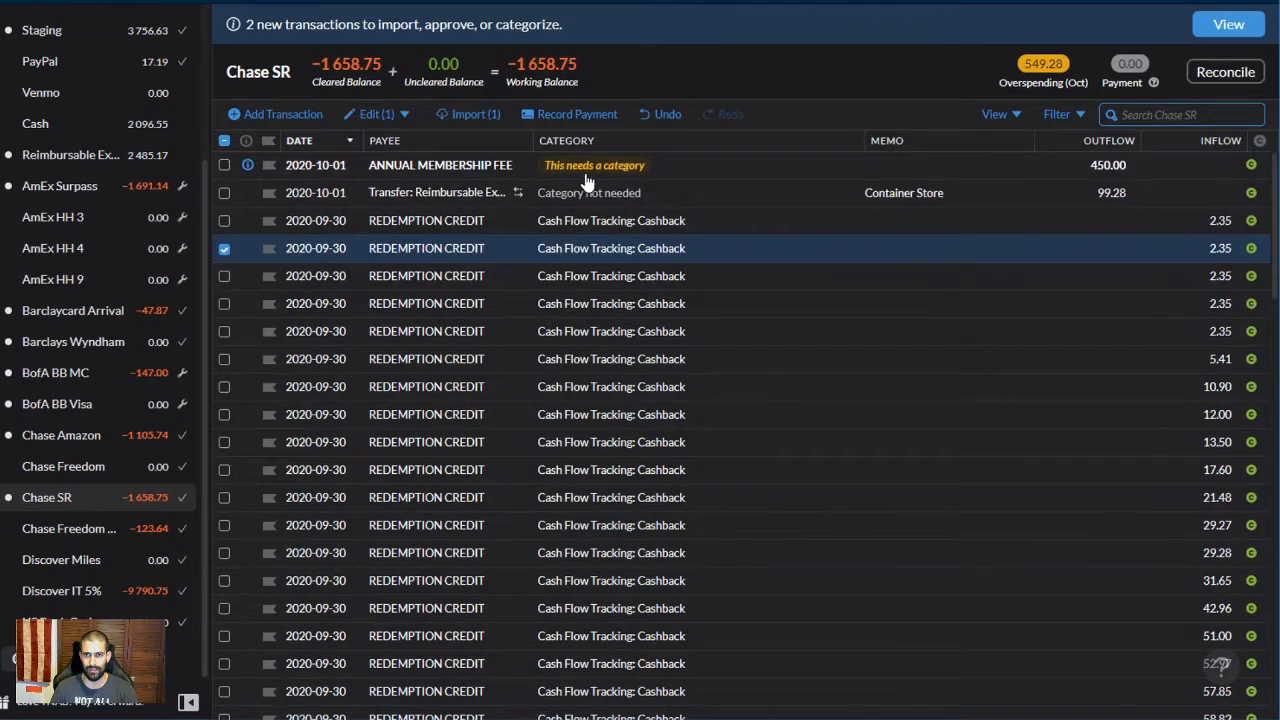
left_click(587, 174)
left_click(592, 183)
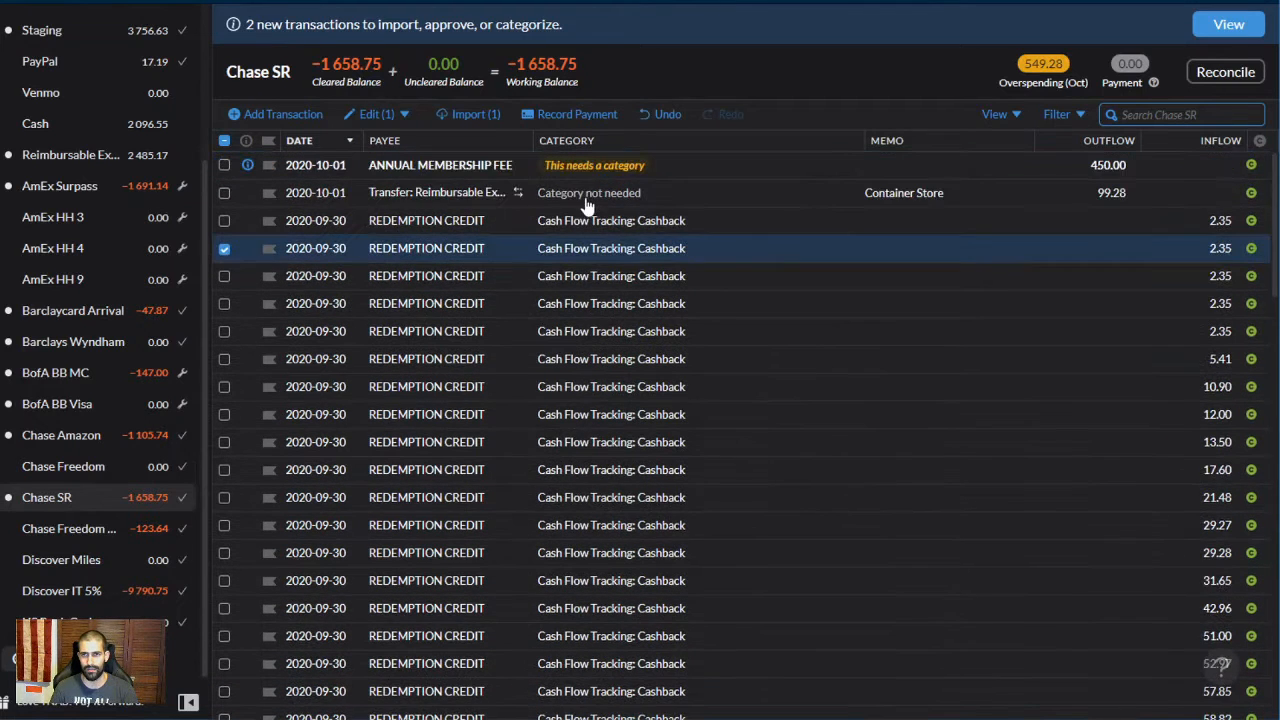
left_click(592, 166)
left_click(592, 166)
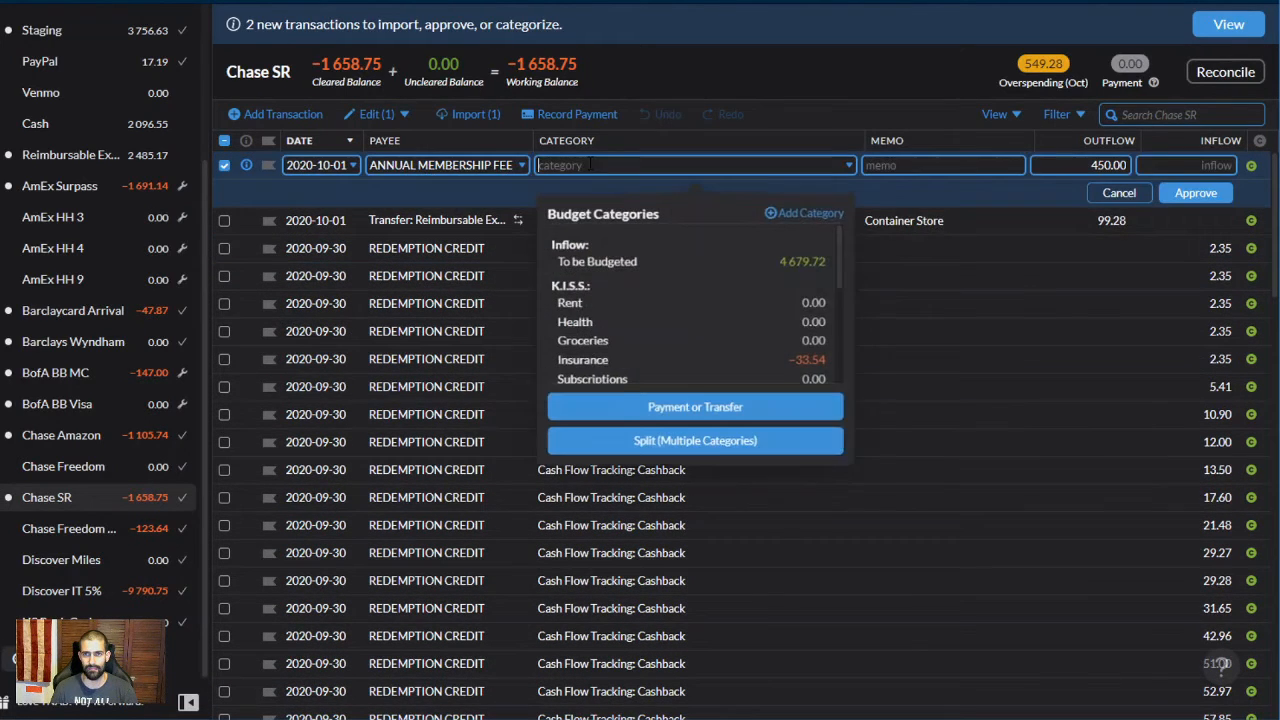
scroll(632, 318, "down", 1)
left_click(625, 294)
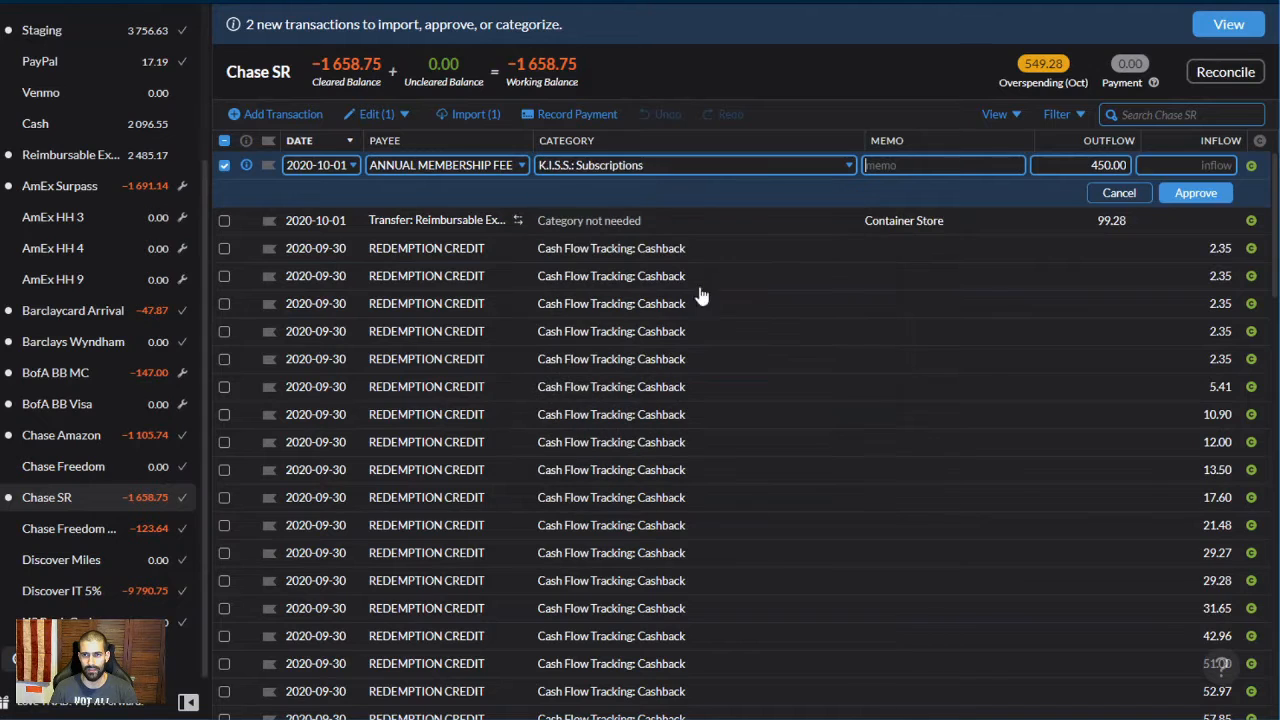
left_click(1196, 193)
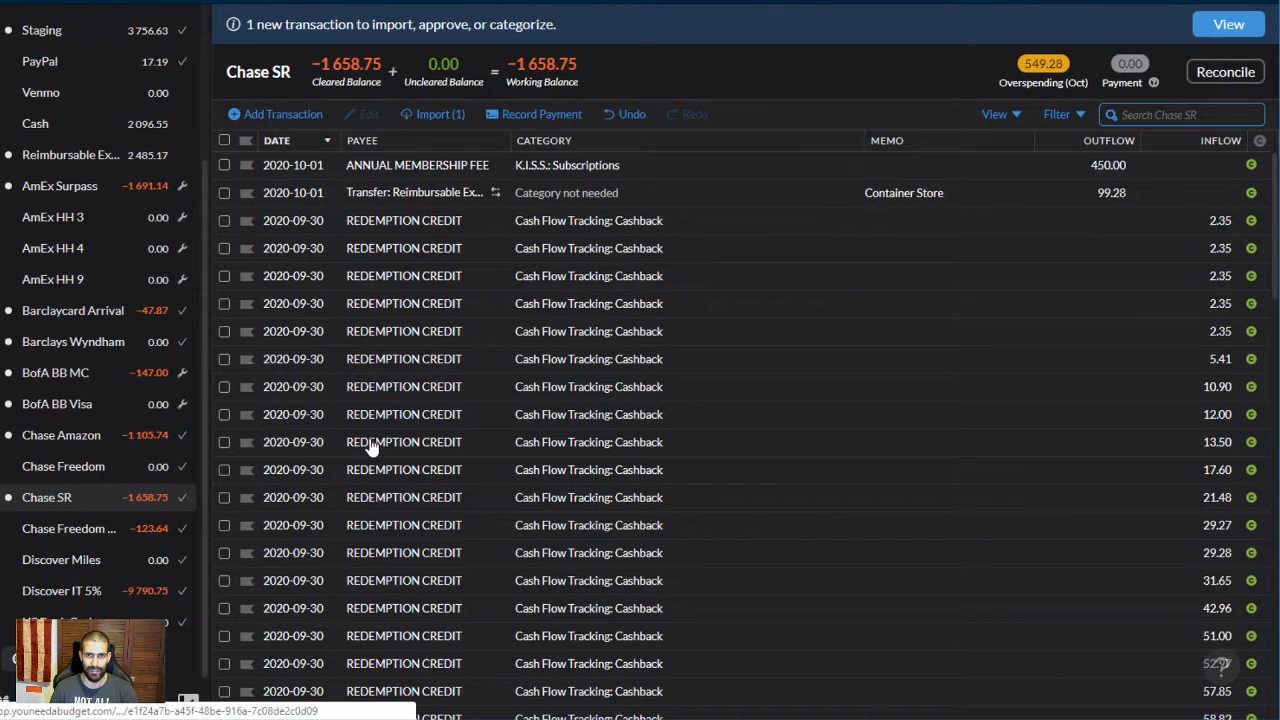
Import the waiting transaction into the Chase SR account
scroll(370, 447, "down", 5)
scroll(370, 447, "up", 5)
left_click(433, 116)
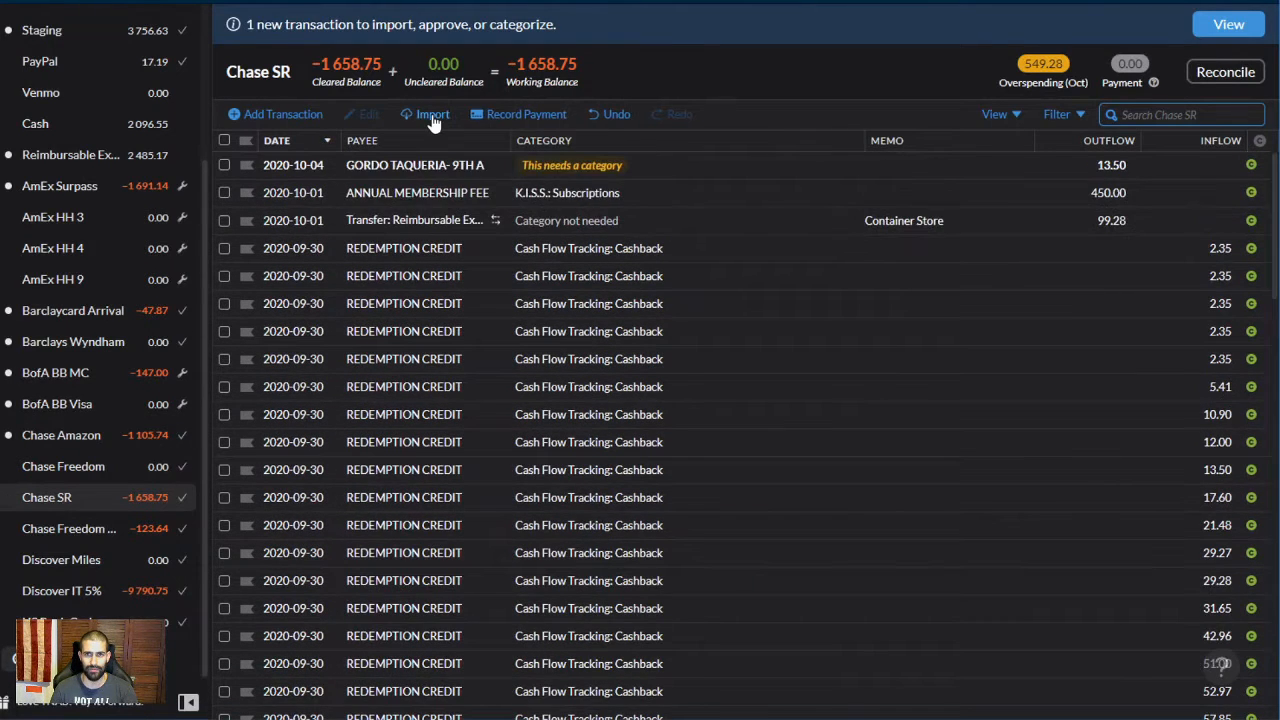
Categorize the 2020-10-04 GORDO TAQUERIA- 9TH A transaction as K.I.S.S.: Dining Out with the memo "Work Lunch" and approve it
left_click(603, 165)
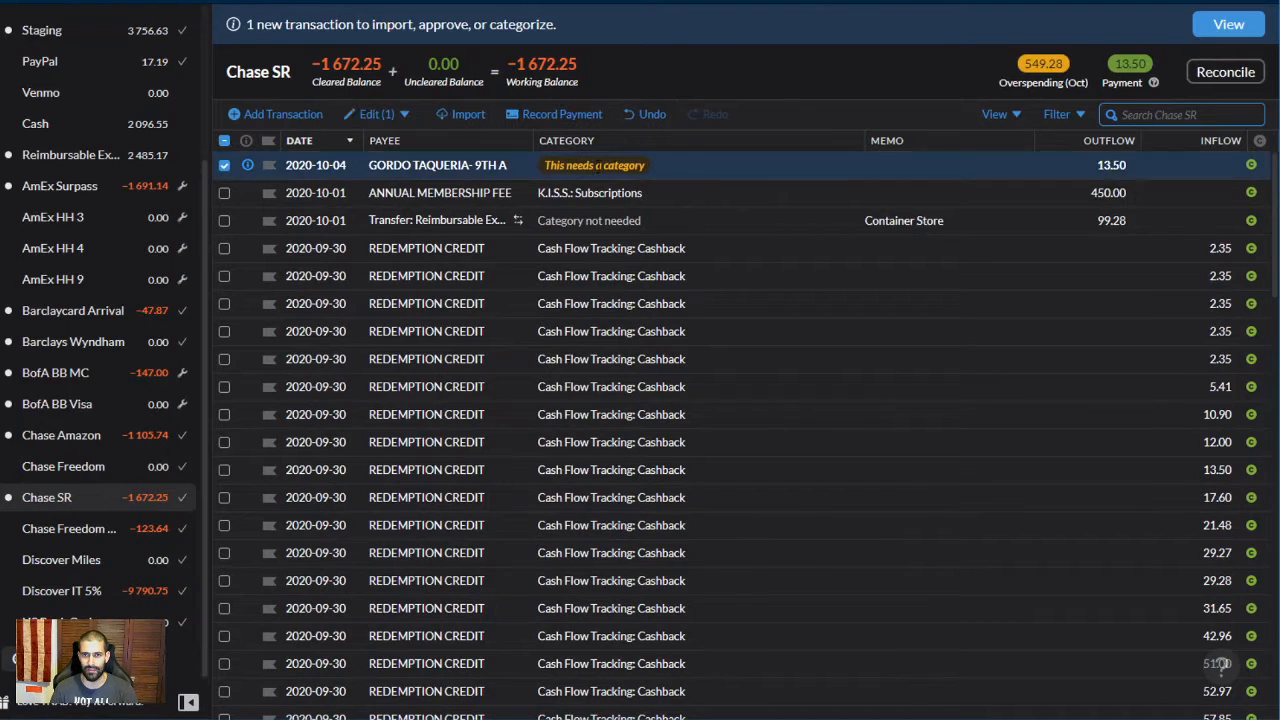
left_click(603, 165)
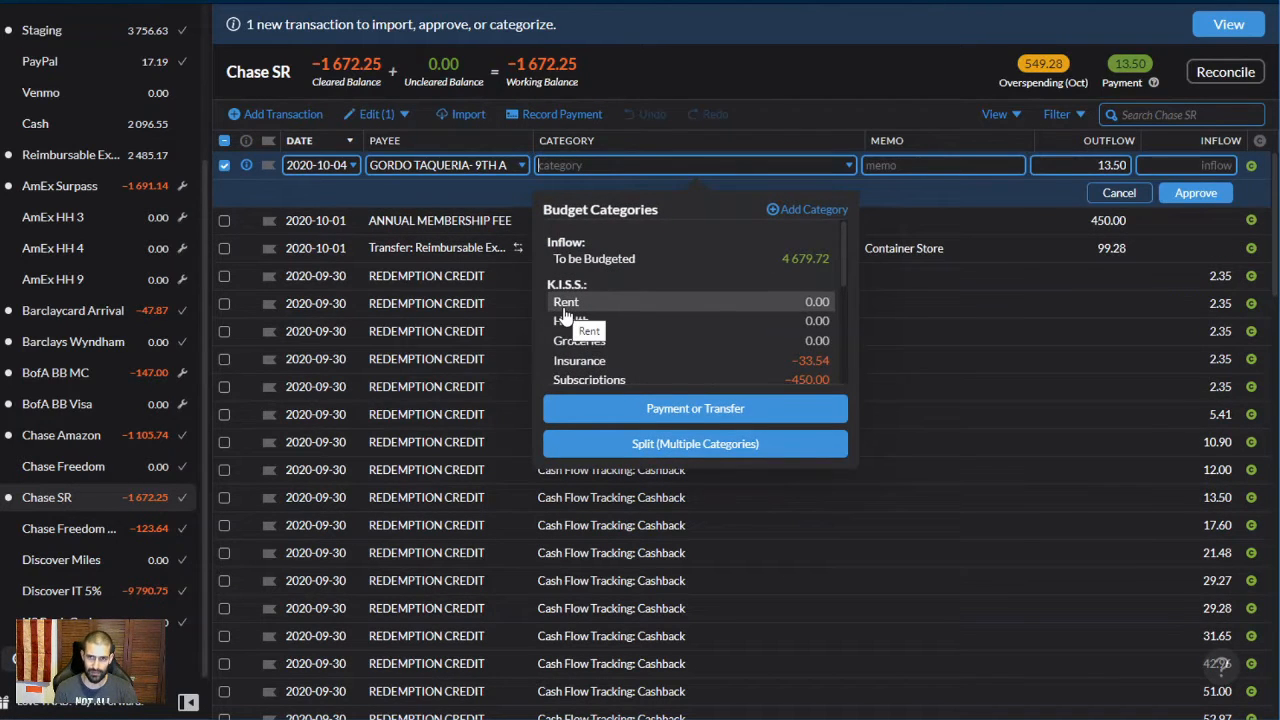
type("dini")
key("Tab")
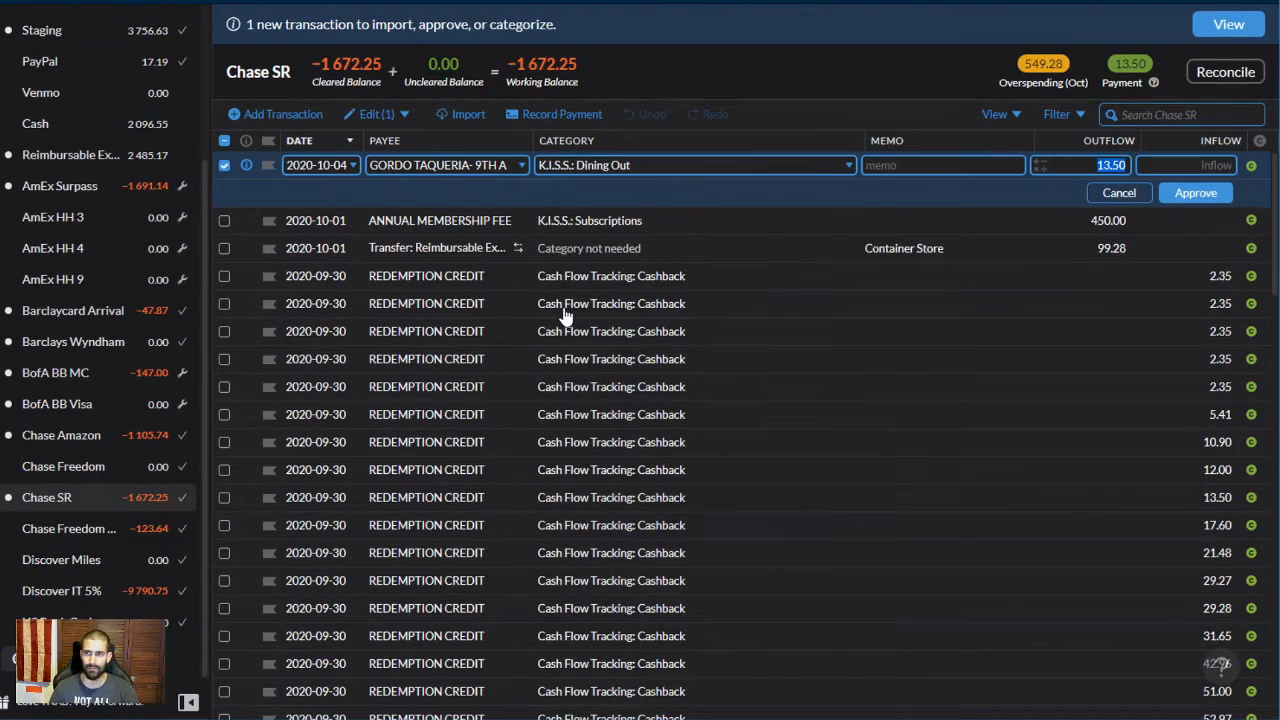
key("Return")
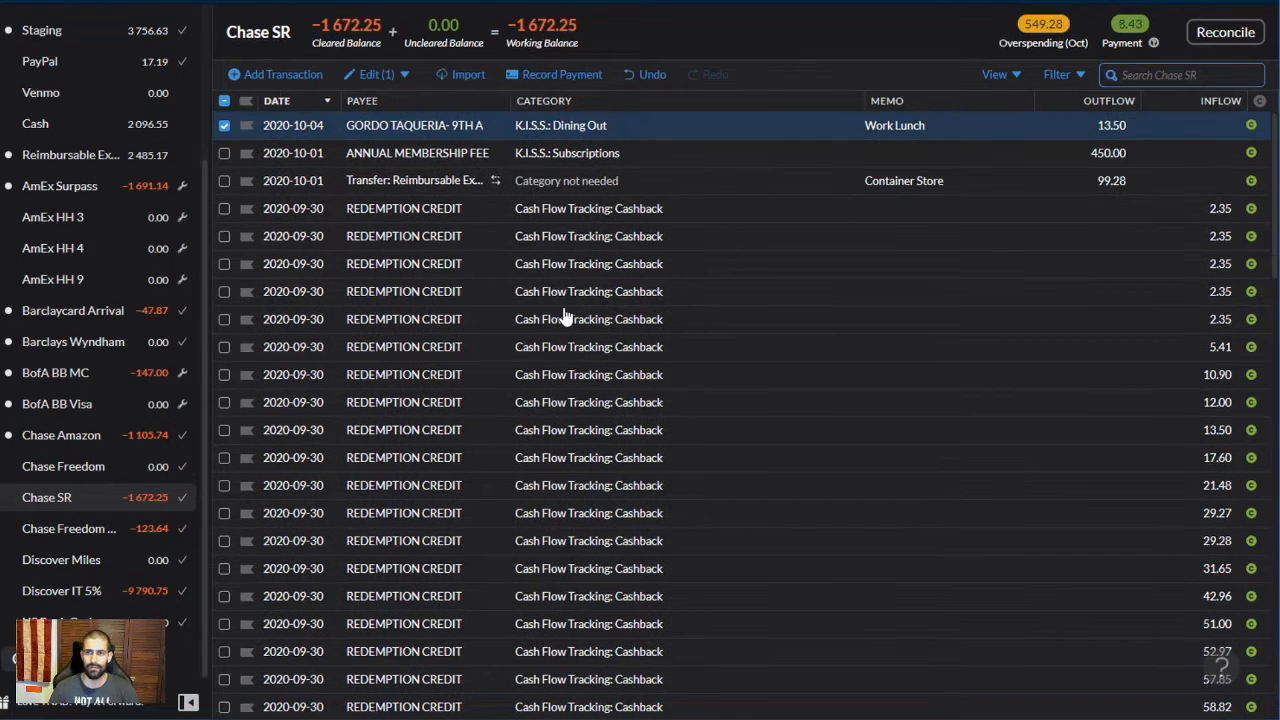
In the Chase Amazon account, give the 2020-09-20 Chevron transaction the memo "Chevron", approve it, and make its payee Transfer to: Reimbursable Expenses
left_click(140, 435)
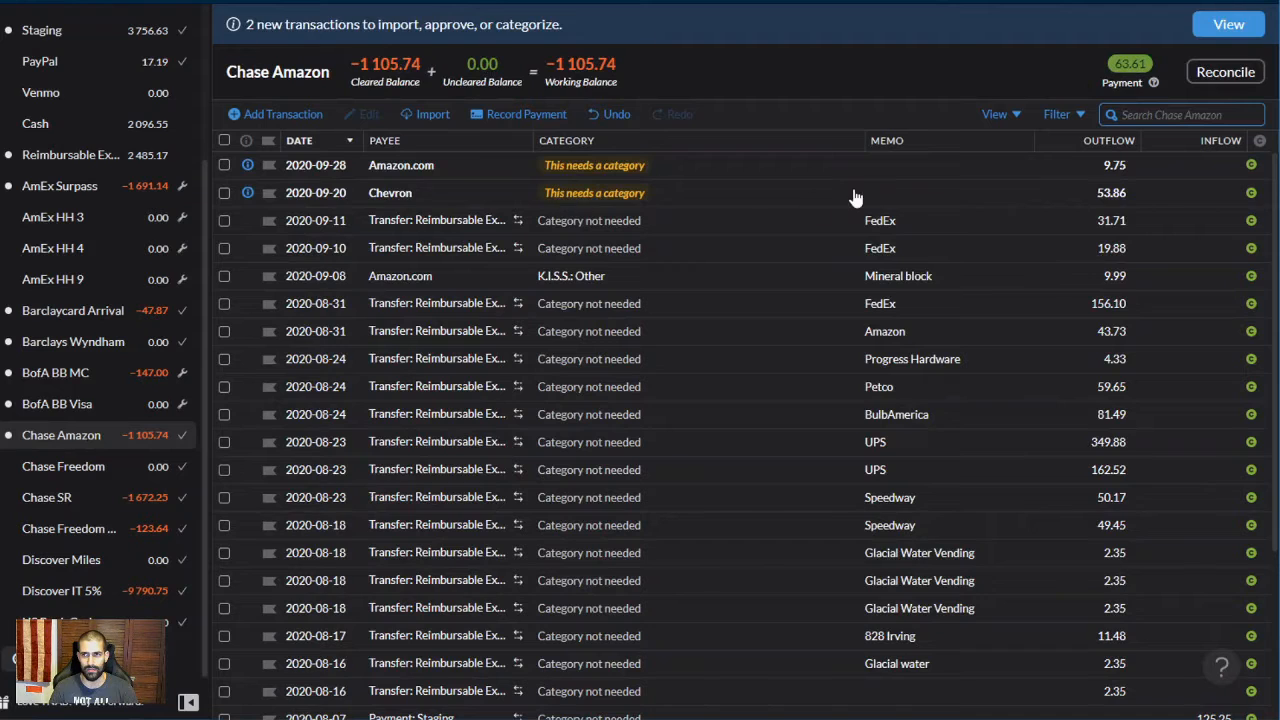
left_click(880, 194)
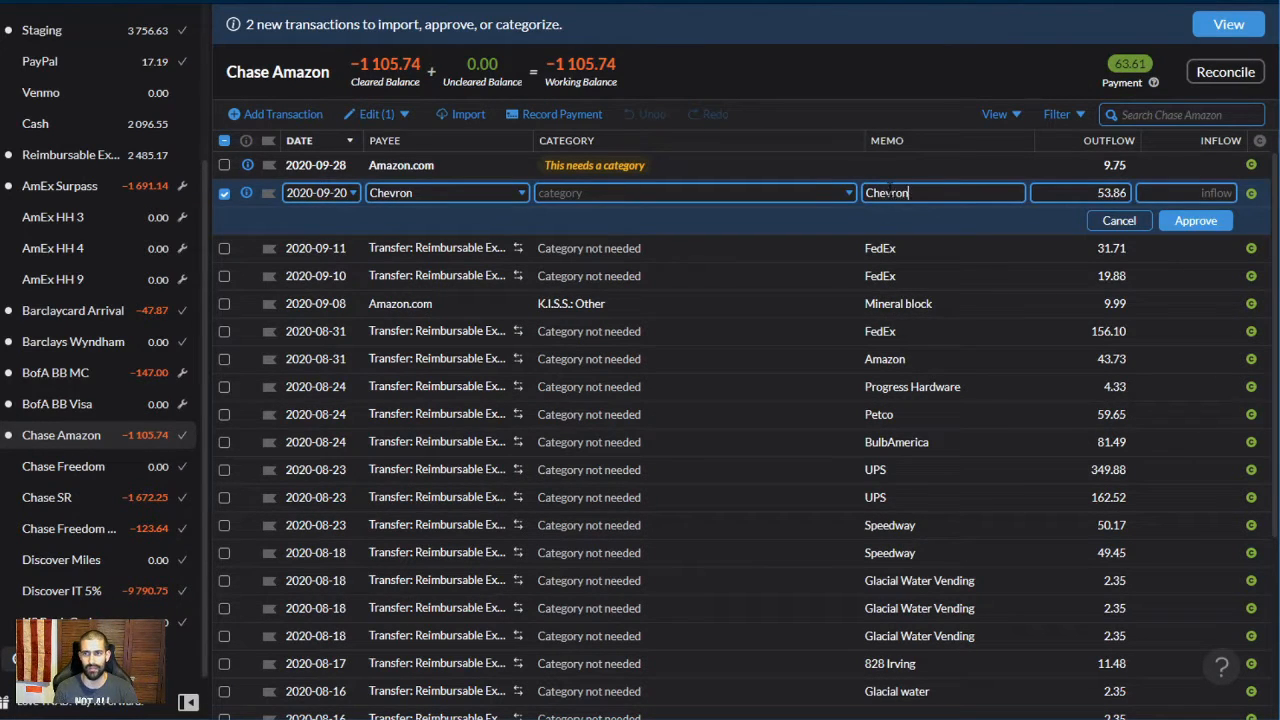
left_click(1180, 220)
left_click(435, 193)
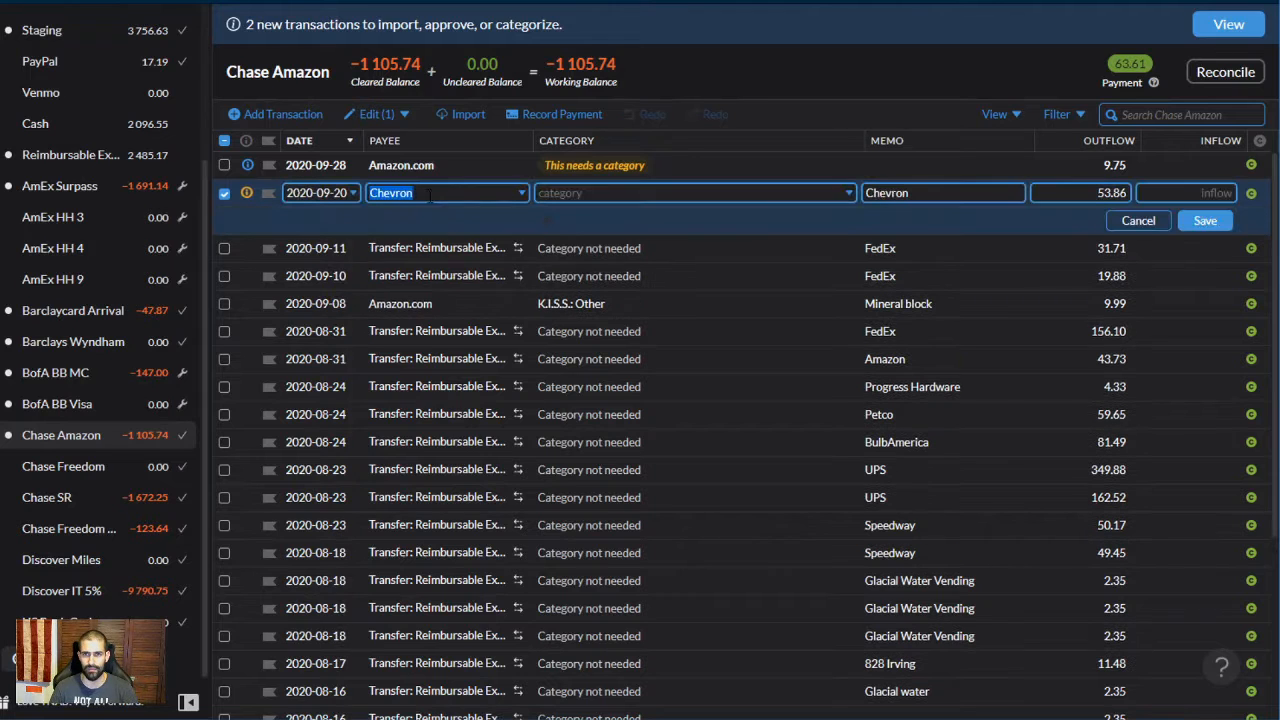
left_click(435, 362)
left_click(1205, 220)
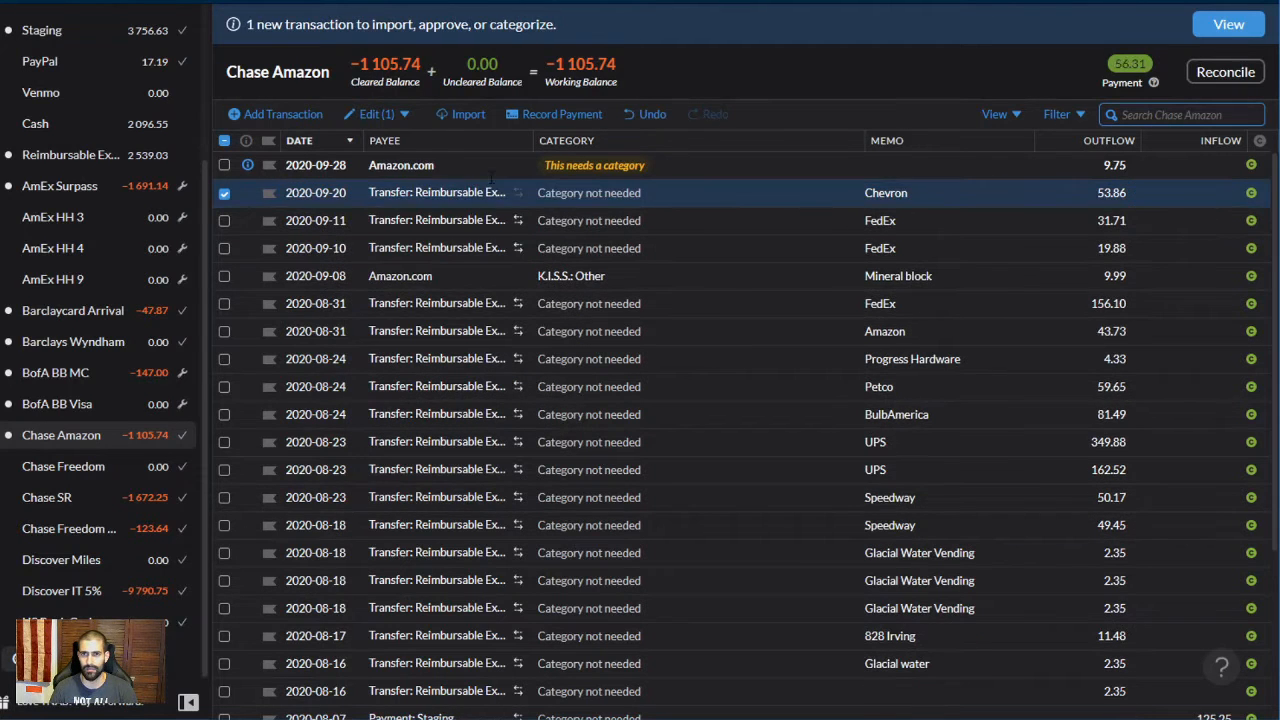
Add the memo "Amazon" to the 2020-09-28 Amazon.com transaction, set its payee to Transfer to: Reimbursable Expenses, and approve it
left_click(640, 165)
left_click(630, 165)
left_click(886, 170)
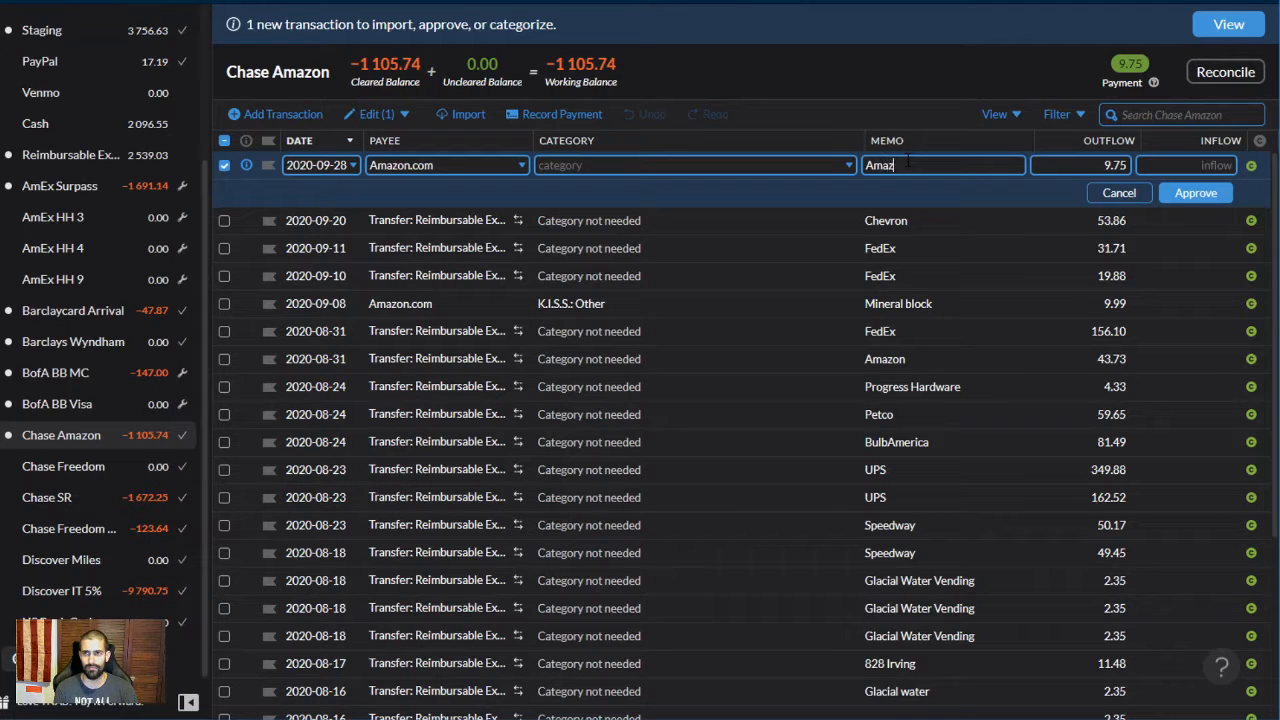
left_click(444, 165)
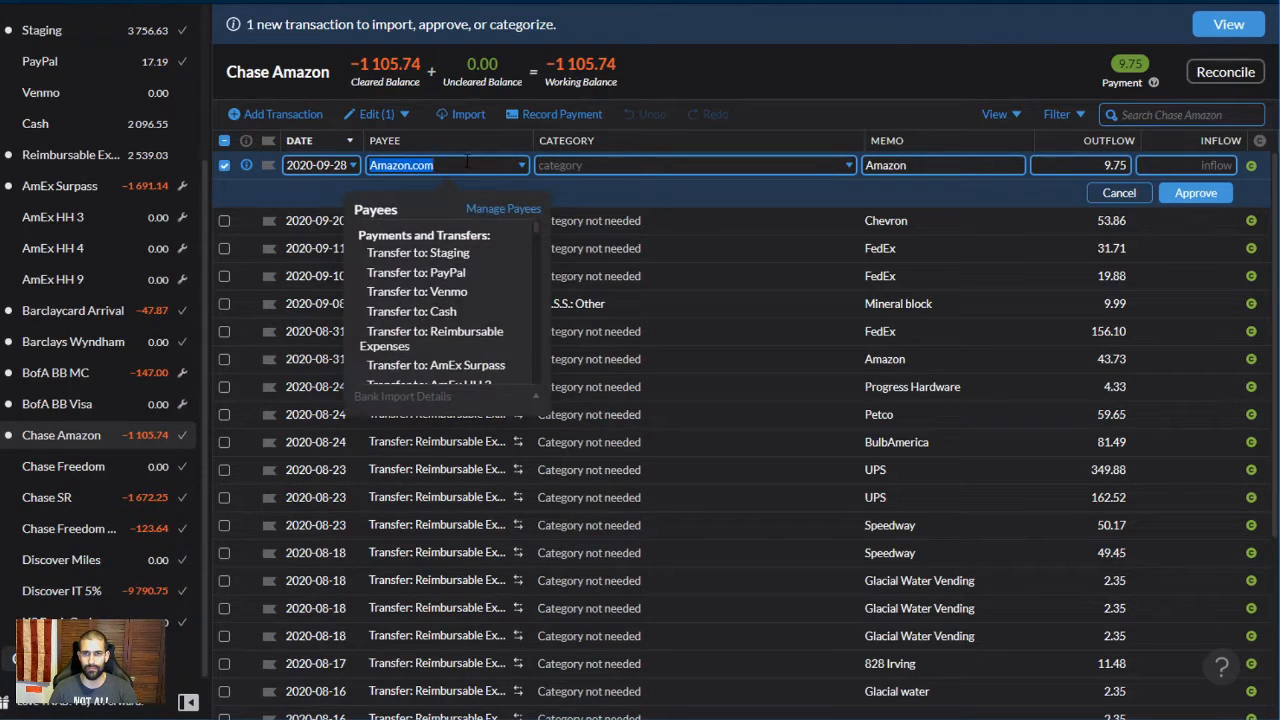
left_click(485, 335)
left_click(1192, 193)
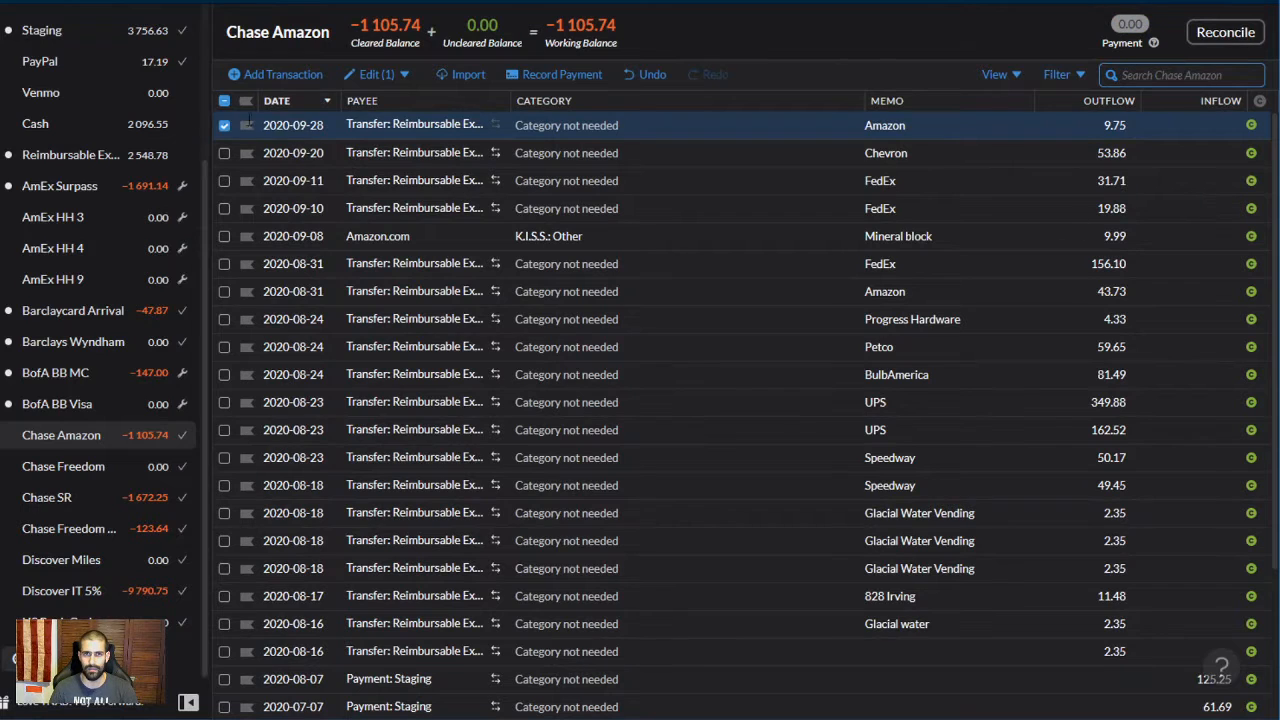
Open the Chase Freedom Unlimited account, look over the budget's payee management list, and close it
left_click(58, 532)
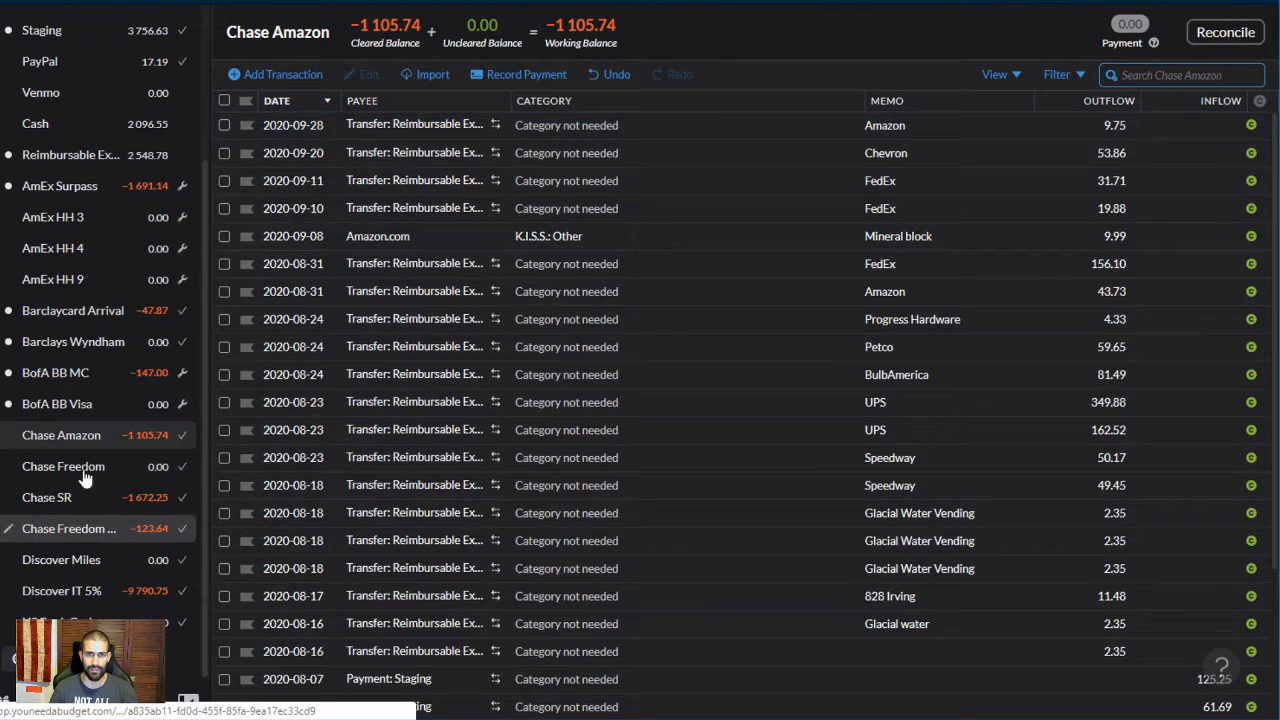
left_click_drag(203, 216, 206, 16)
left_click(176, 30)
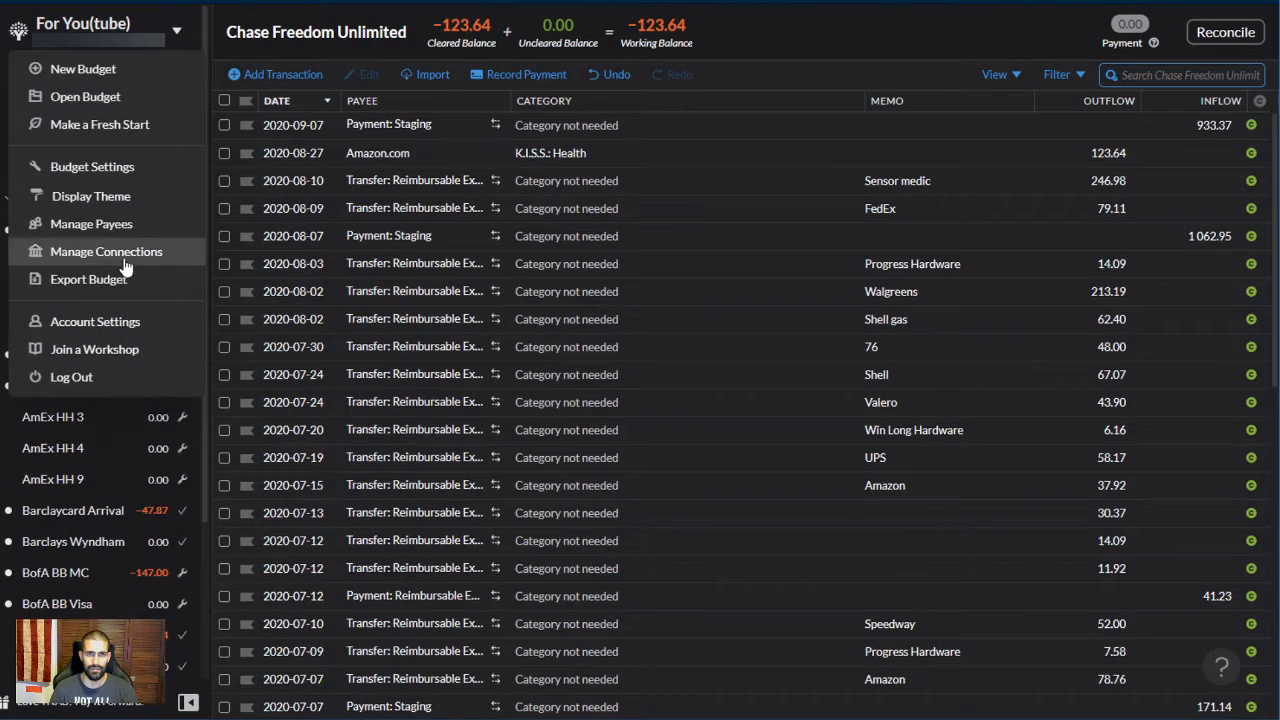
left_click(120, 226)
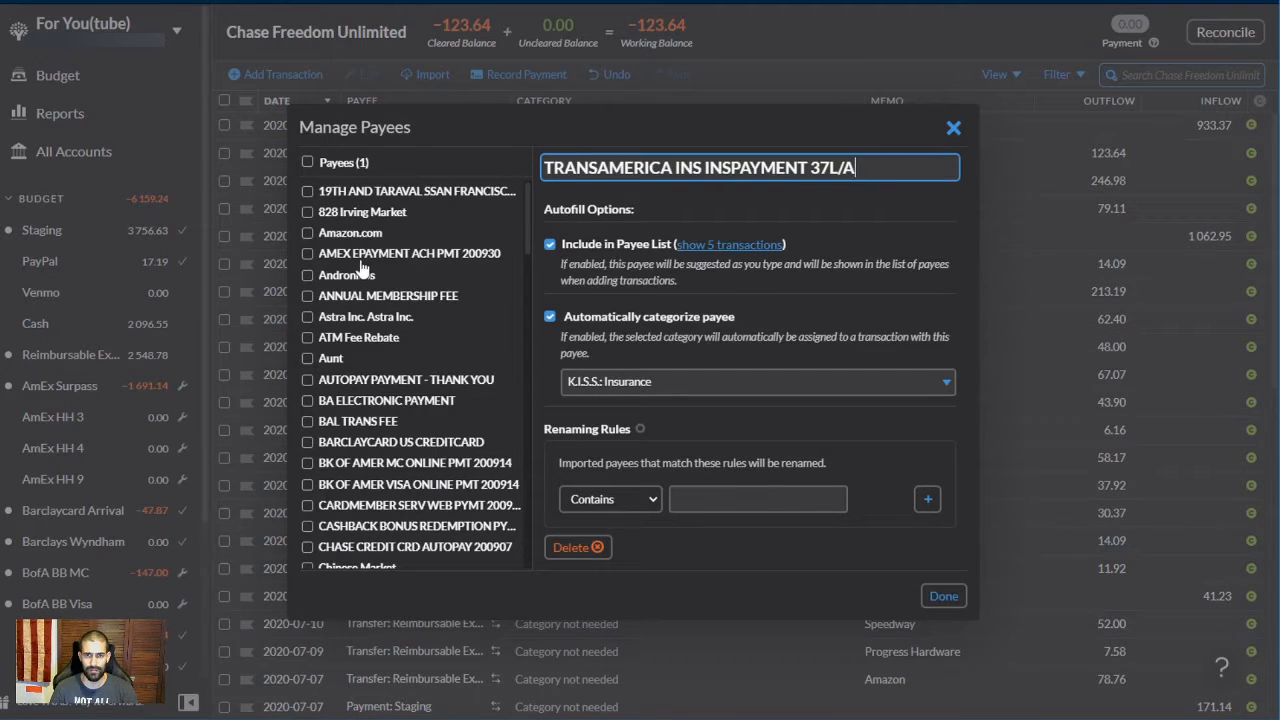
left_click(220, 257)
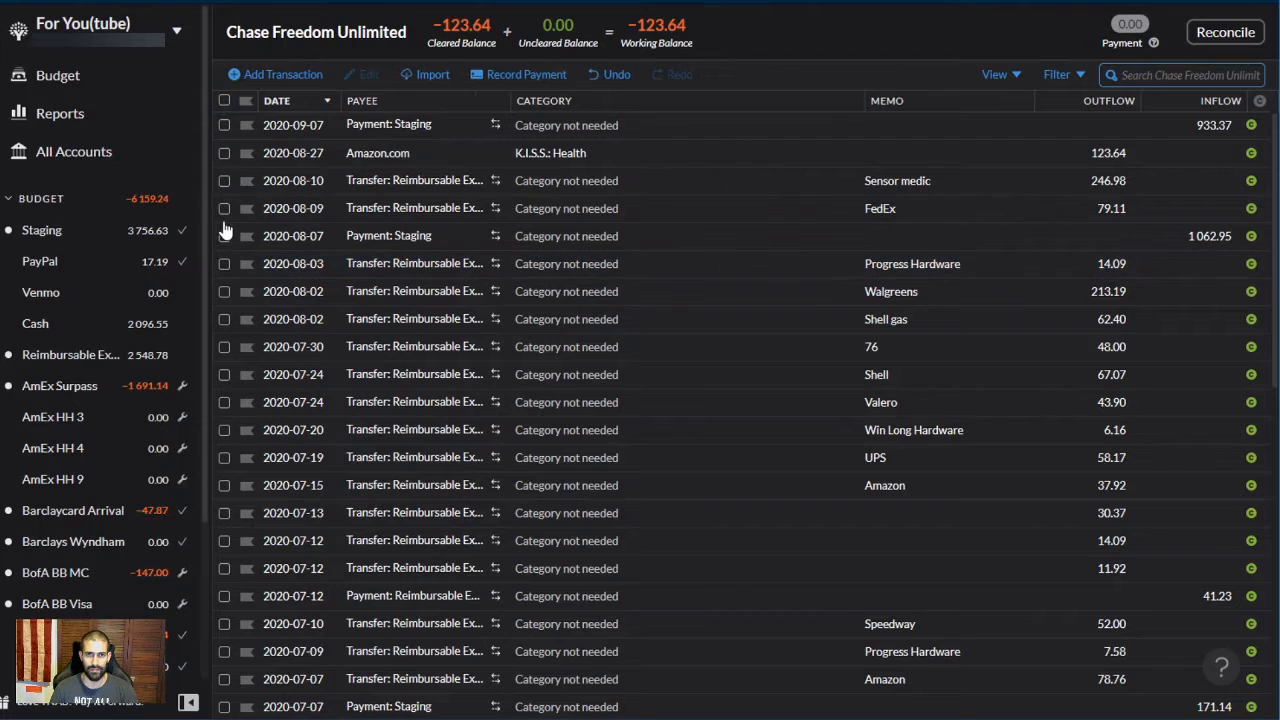
In Manage Payees, remove all renaming rules from the Transfer : Reimbursable Expenses payee of the 2020-08-10 Sensor medic transaction
left_click(224, 181)
left_click(100, 28)
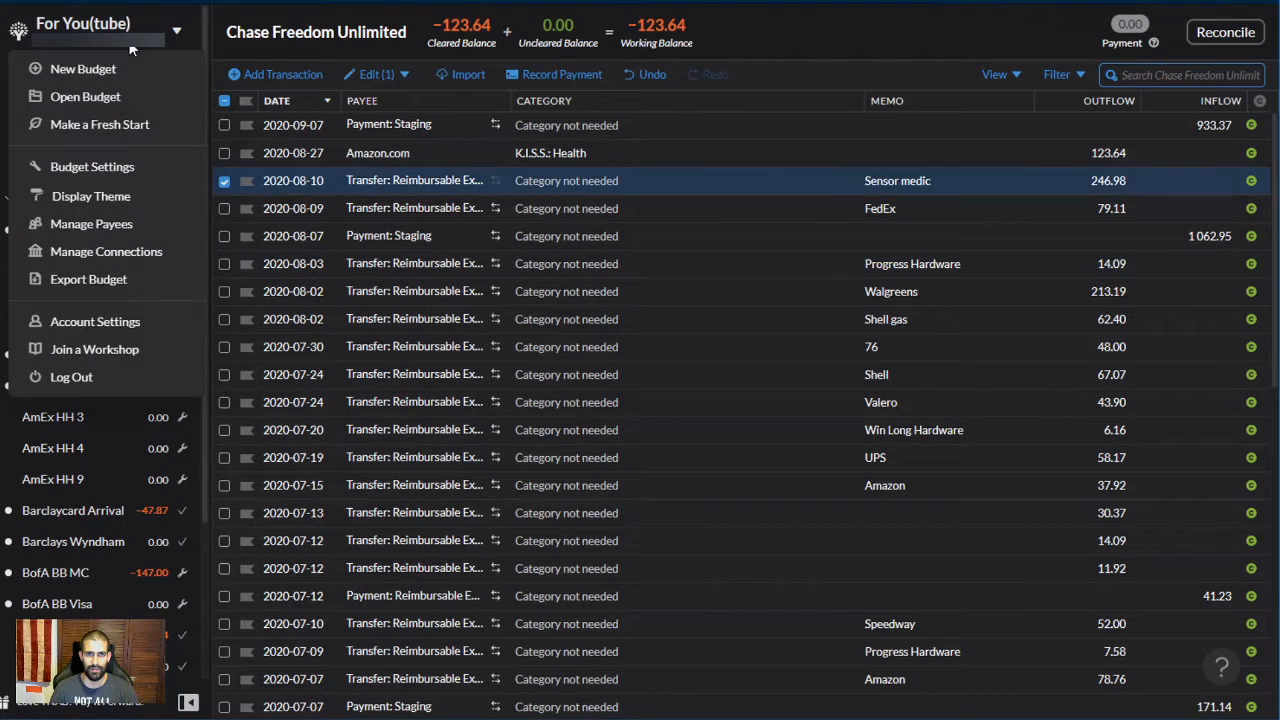
left_click(92, 224)
left_click(882, 262)
triple_click(886, 260)
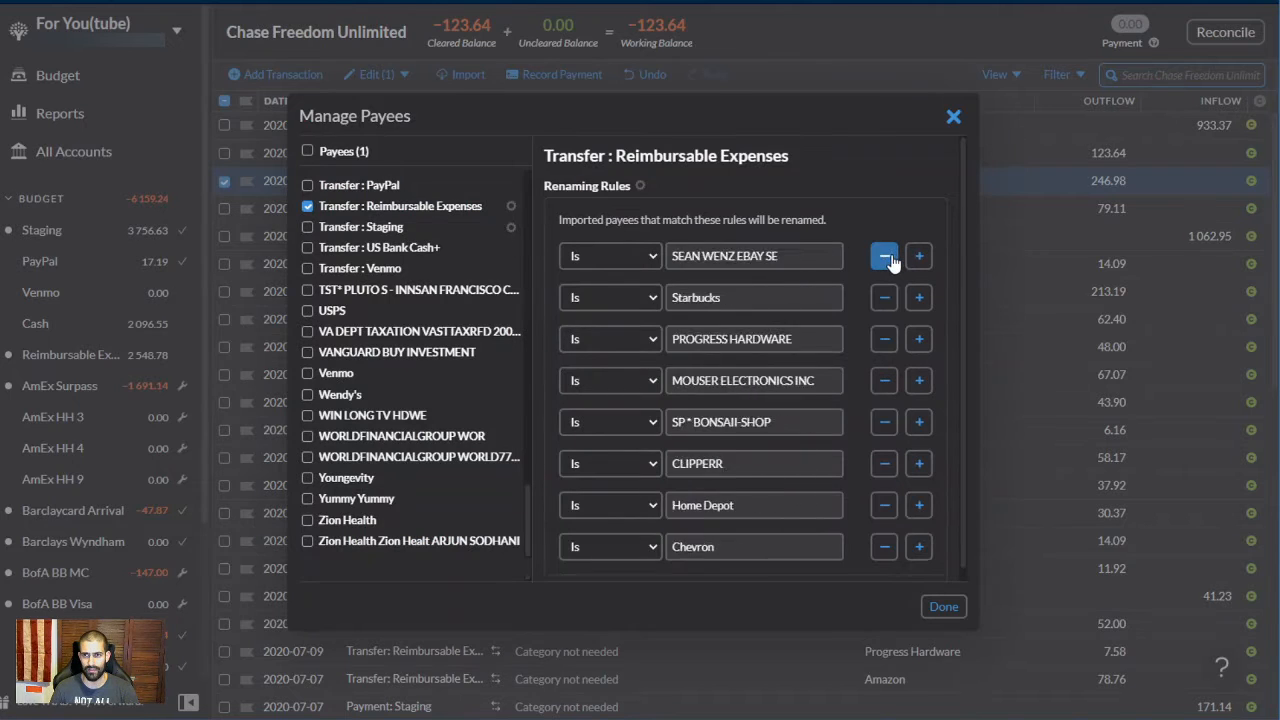
triple_click(889, 260)
double_click(892, 260)
double_click(892, 260)
left_click(893, 259)
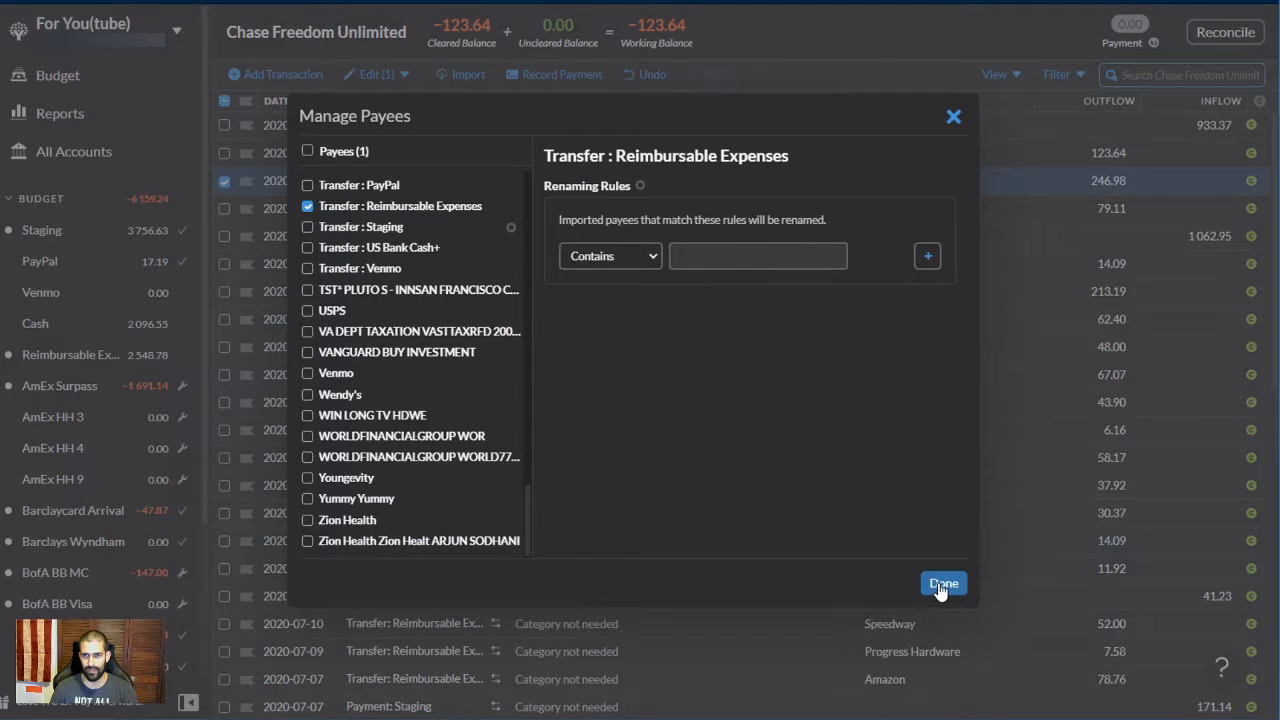
left_click(942, 584)
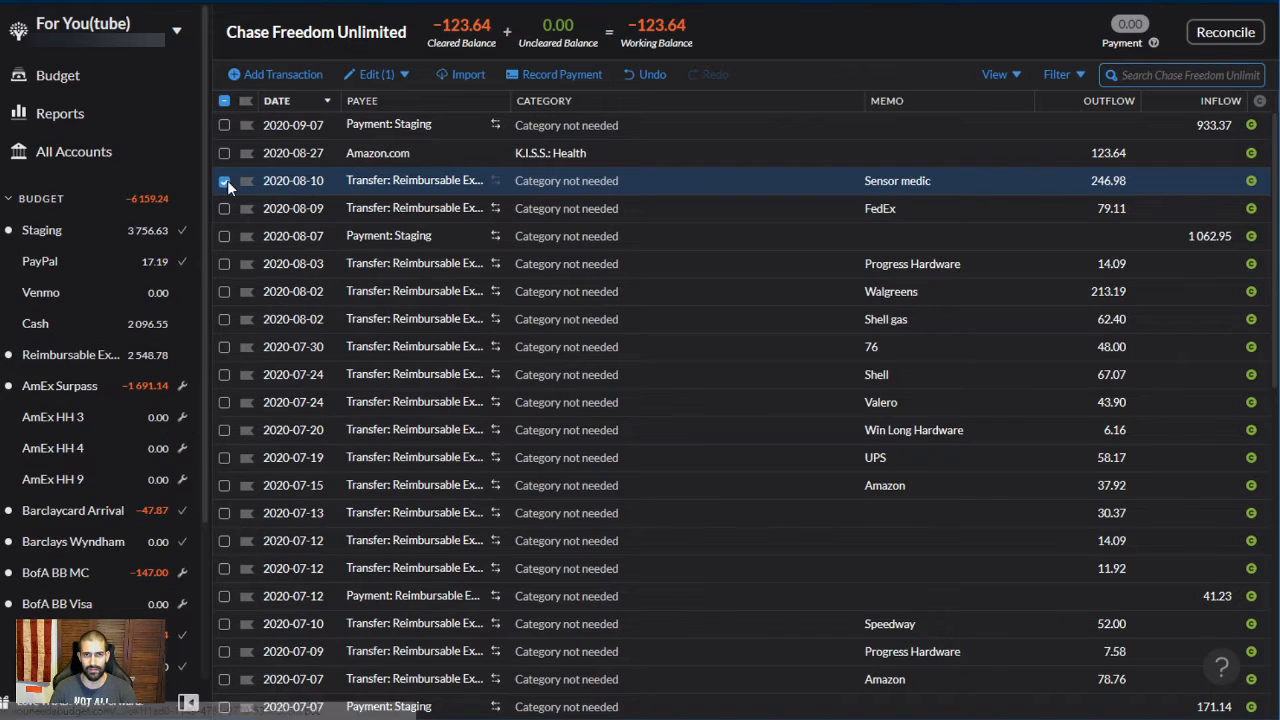
left_click(227, 180)
Open the Chase Amazon account, look over the budget's payee management list, and close it
scroll(71, 371, "down", 2)
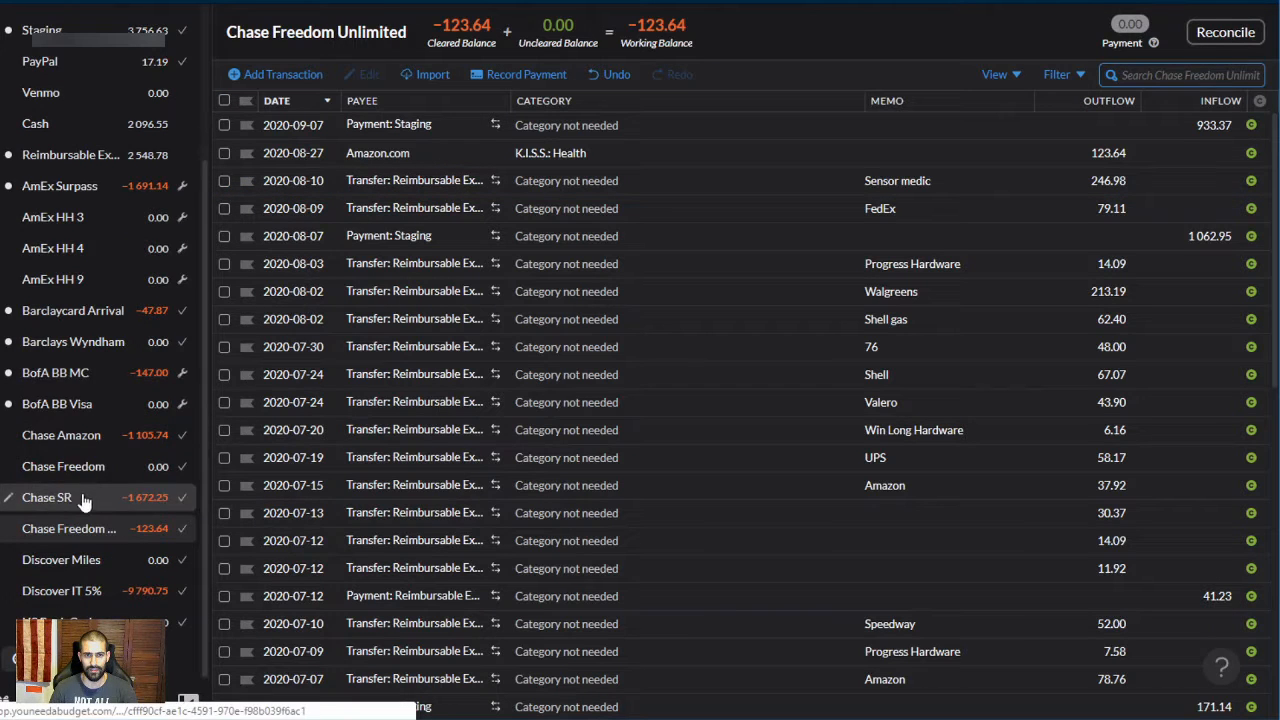
left_click(95, 437)
scroll(95, 437, "up", 2)
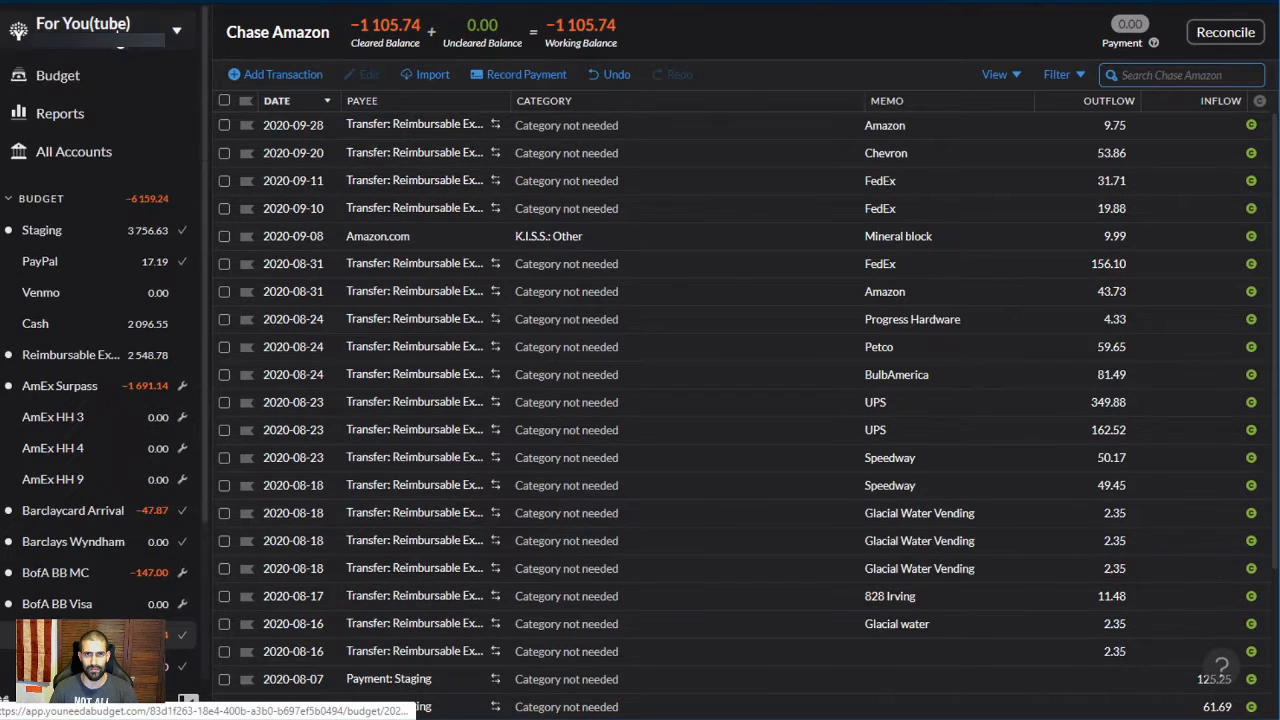
left_click(18, 30)
left_click(95, 220)
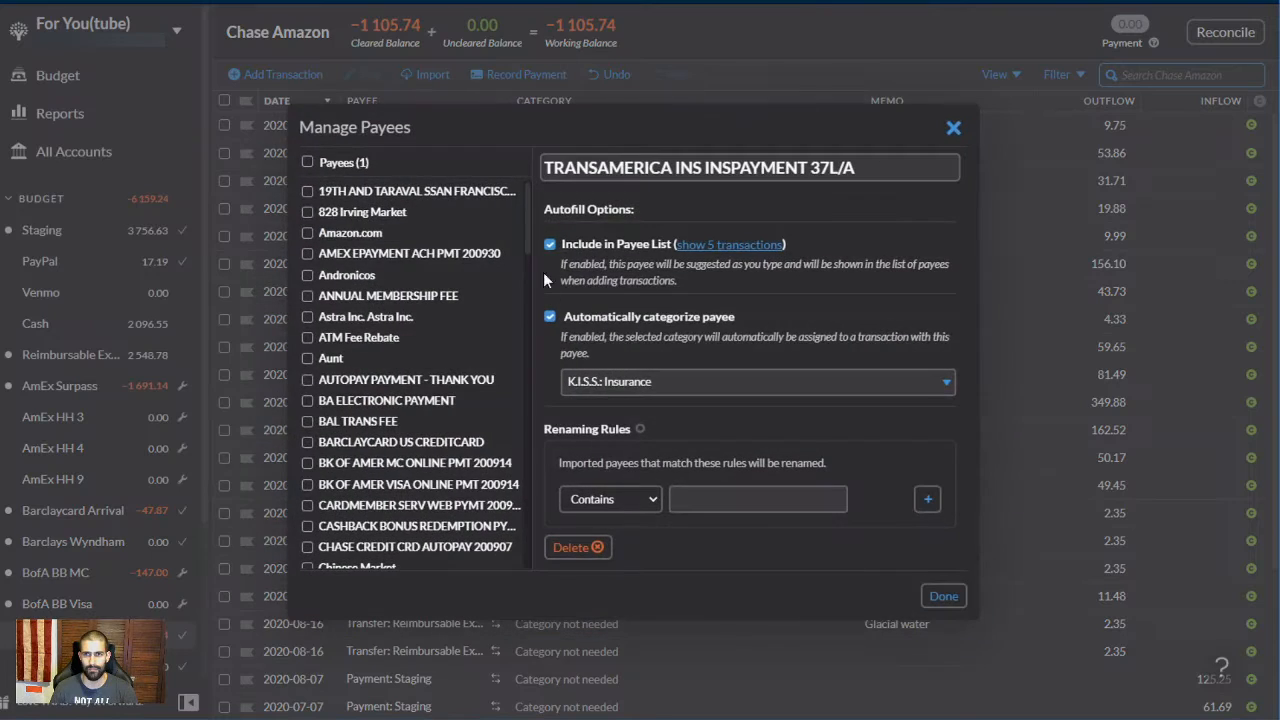
key("Escape")
left_click(480, 74)
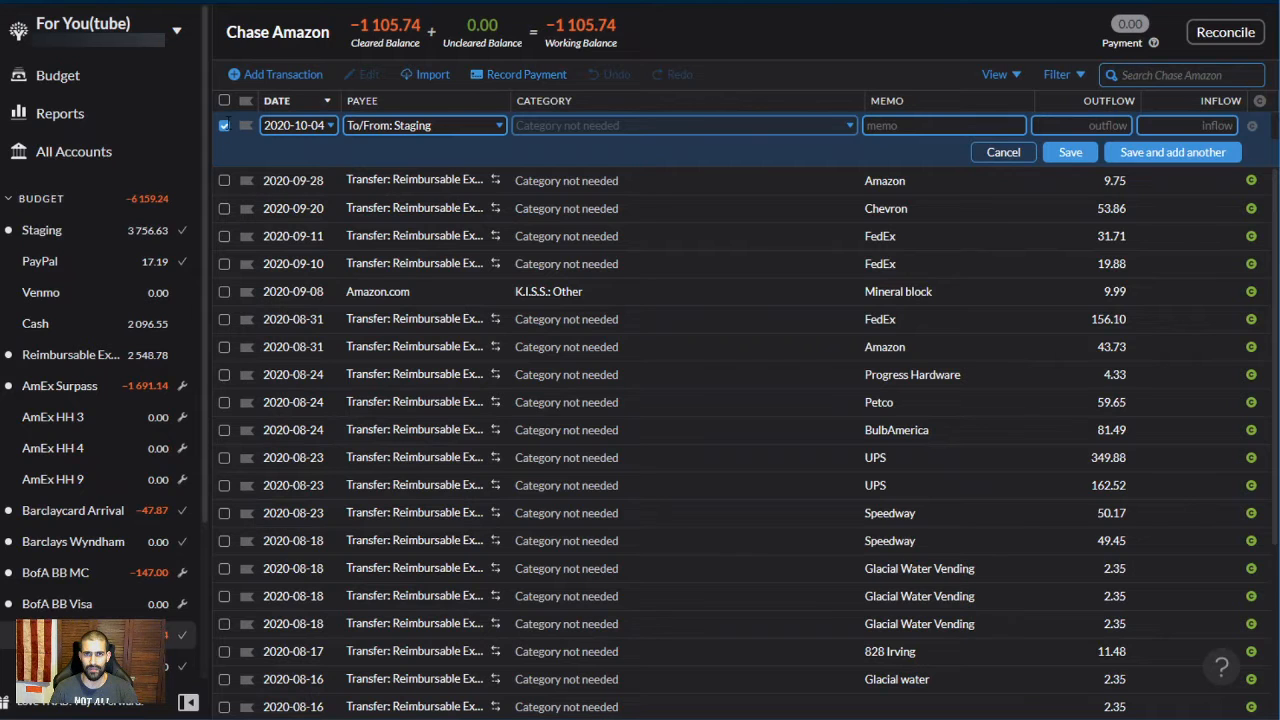
left_click(224, 180)
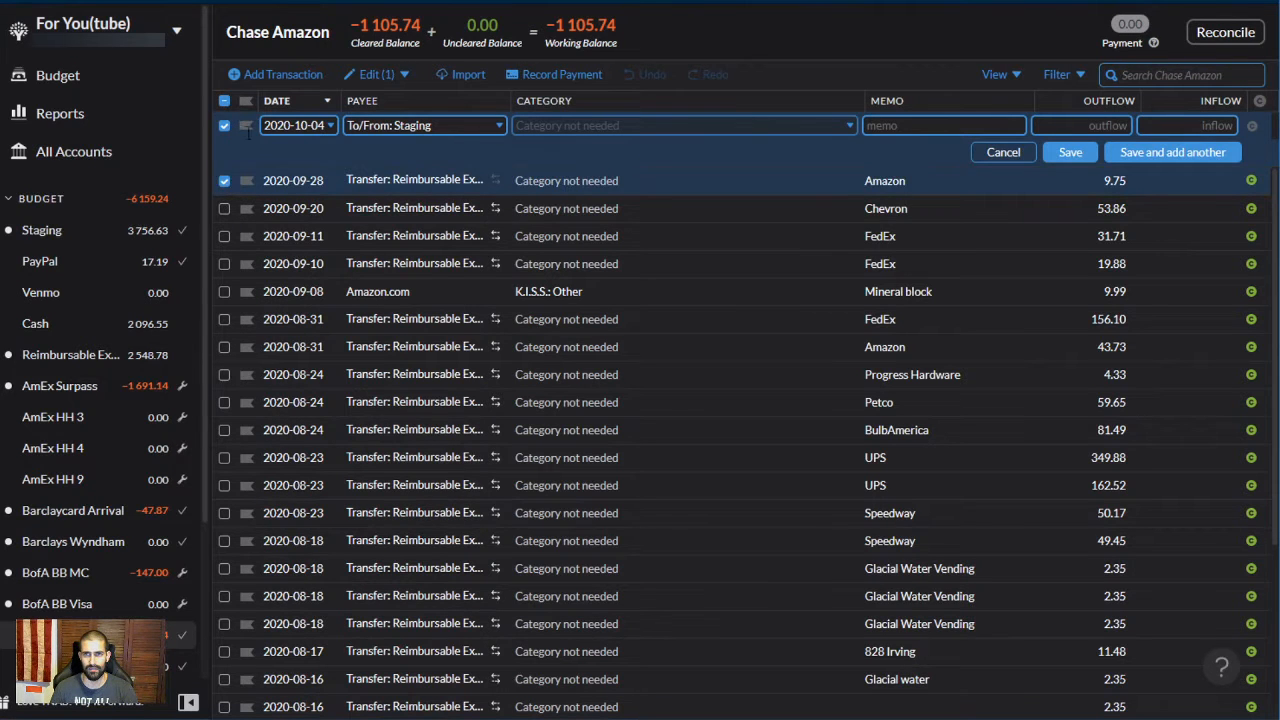
left_click(1003, 152)
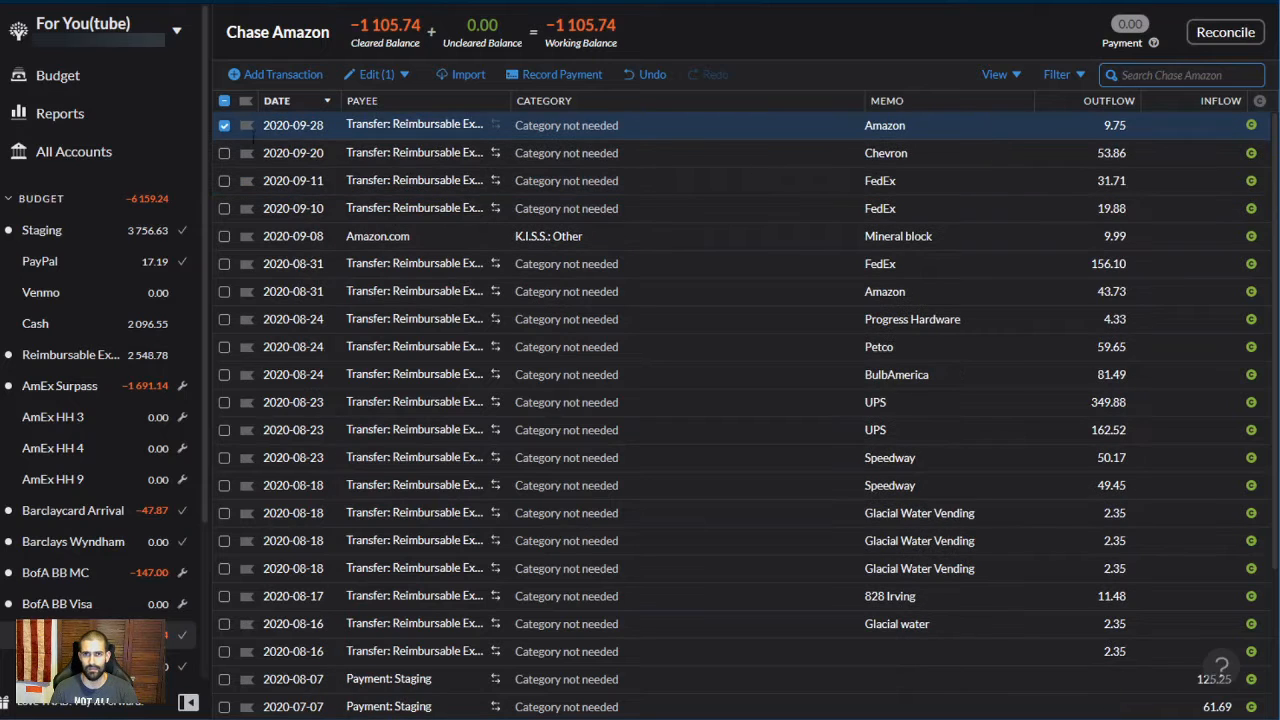
Check the payee renaming rules behind the 2020-09-28 Amazon and 2020-09-20 Chevron transfers, leaving neither transaction selected
left_click(80, 24)
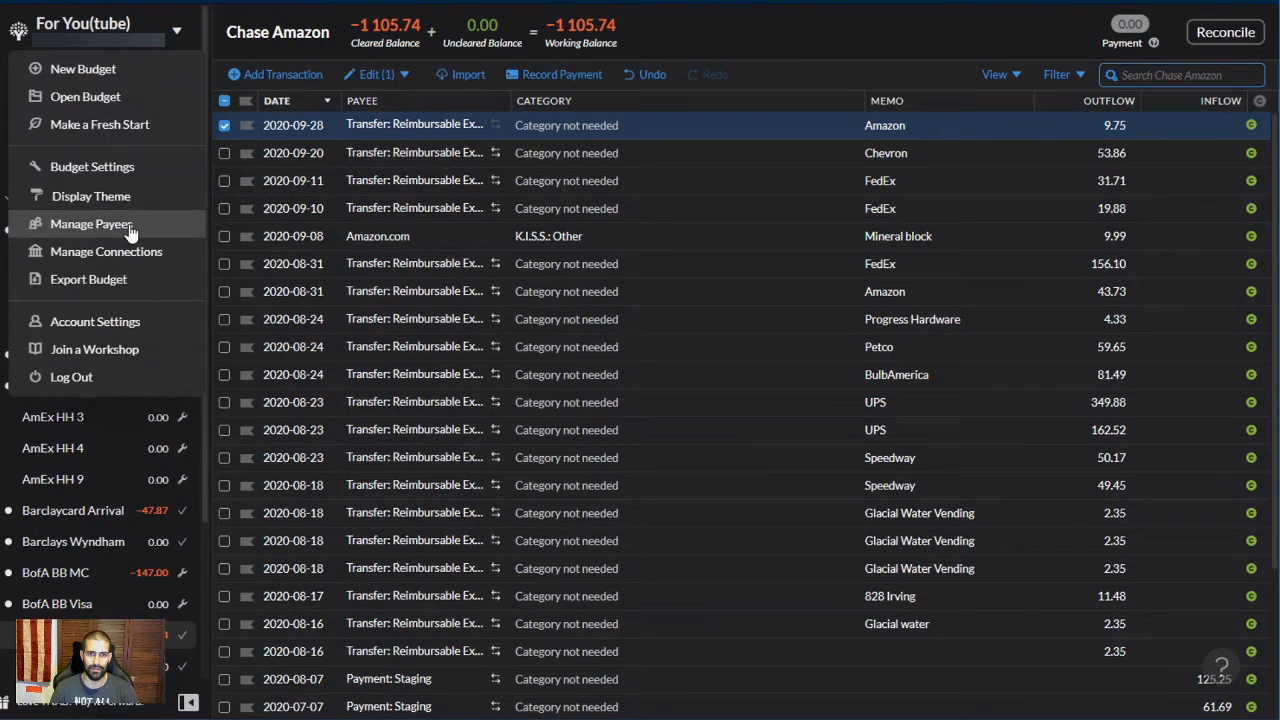
left_click(91, 224)
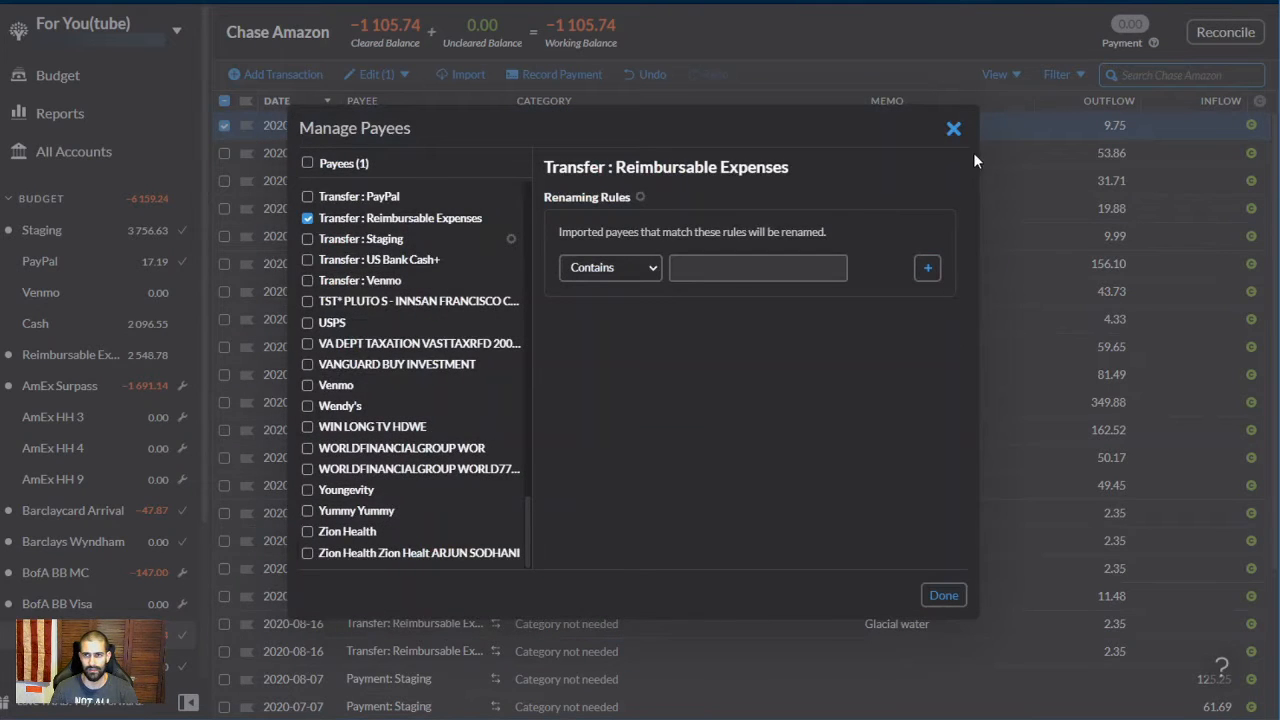
left_click(953, 128)
left_click(222, 124)
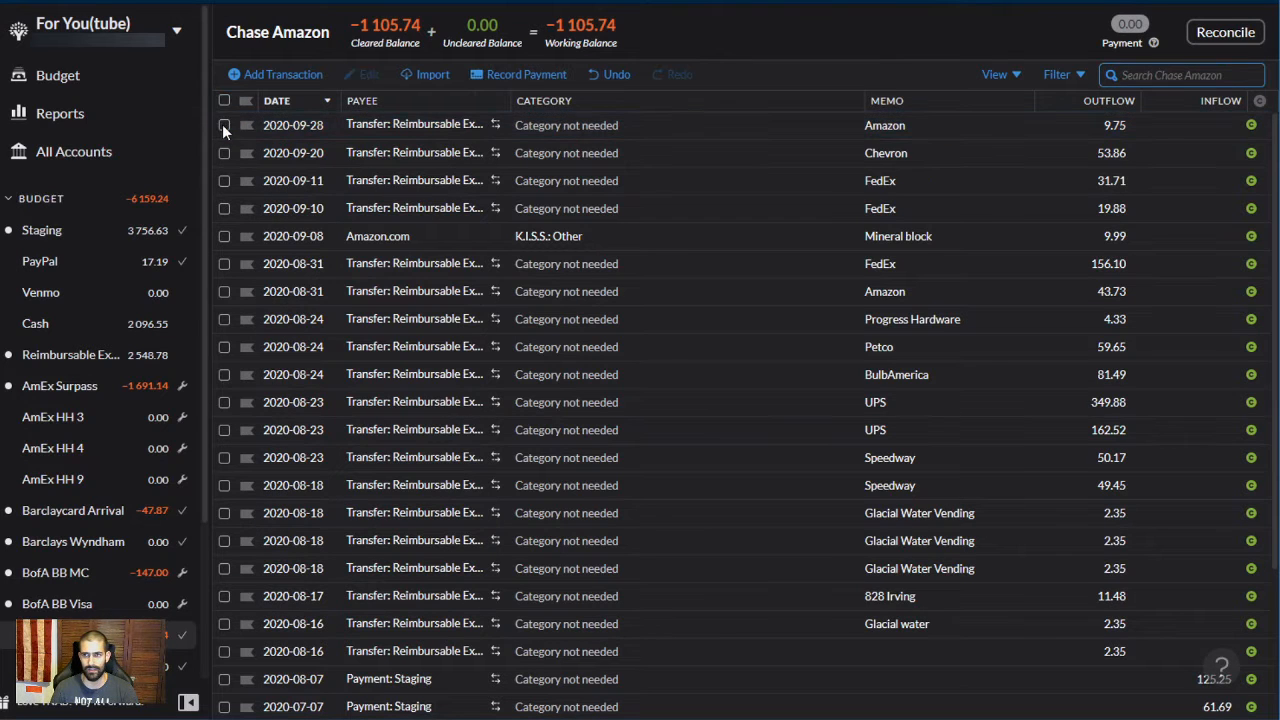
left_click(223, 150)
left_click(150, 30)
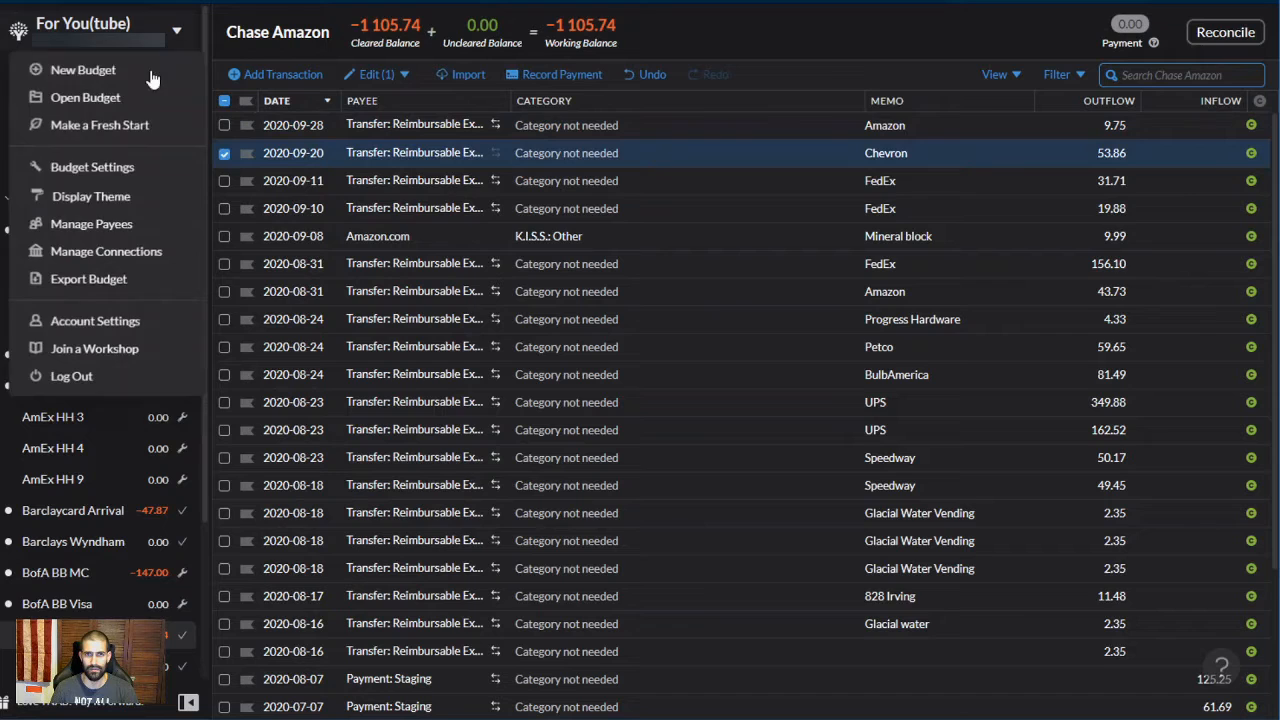
left_click(140, 226)
left_click(953, 128)
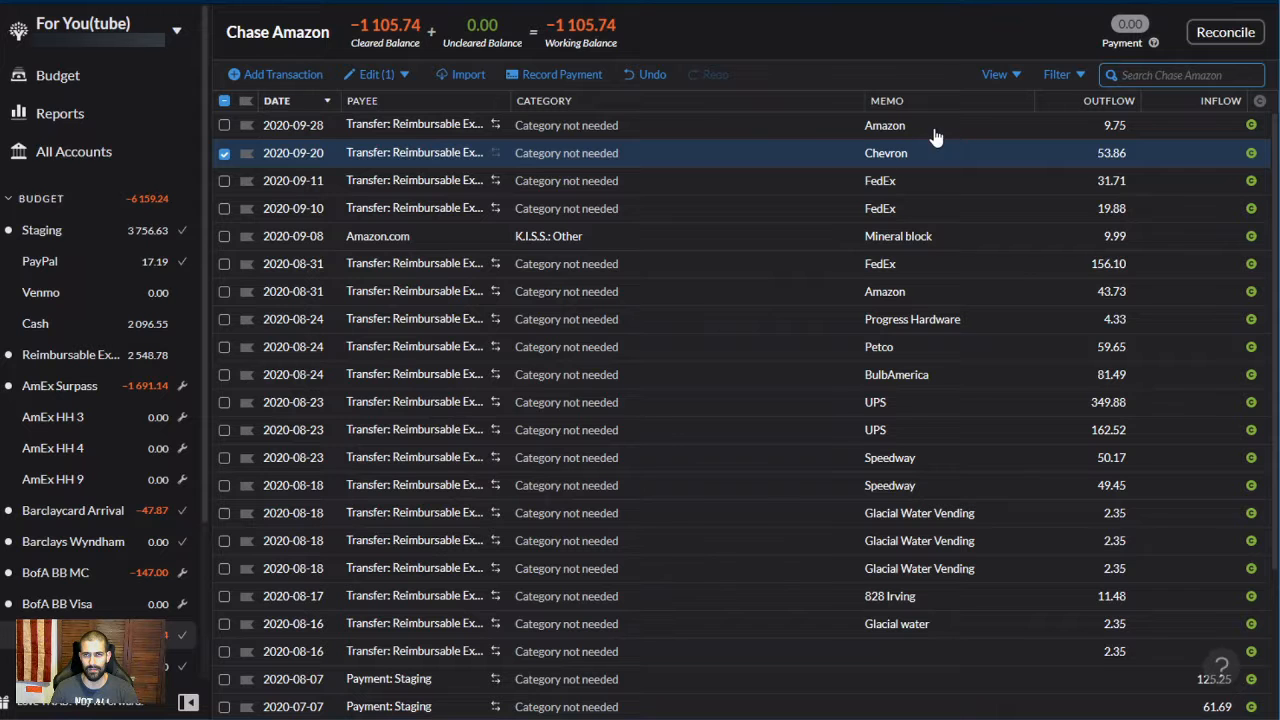
left_click(223, 153)
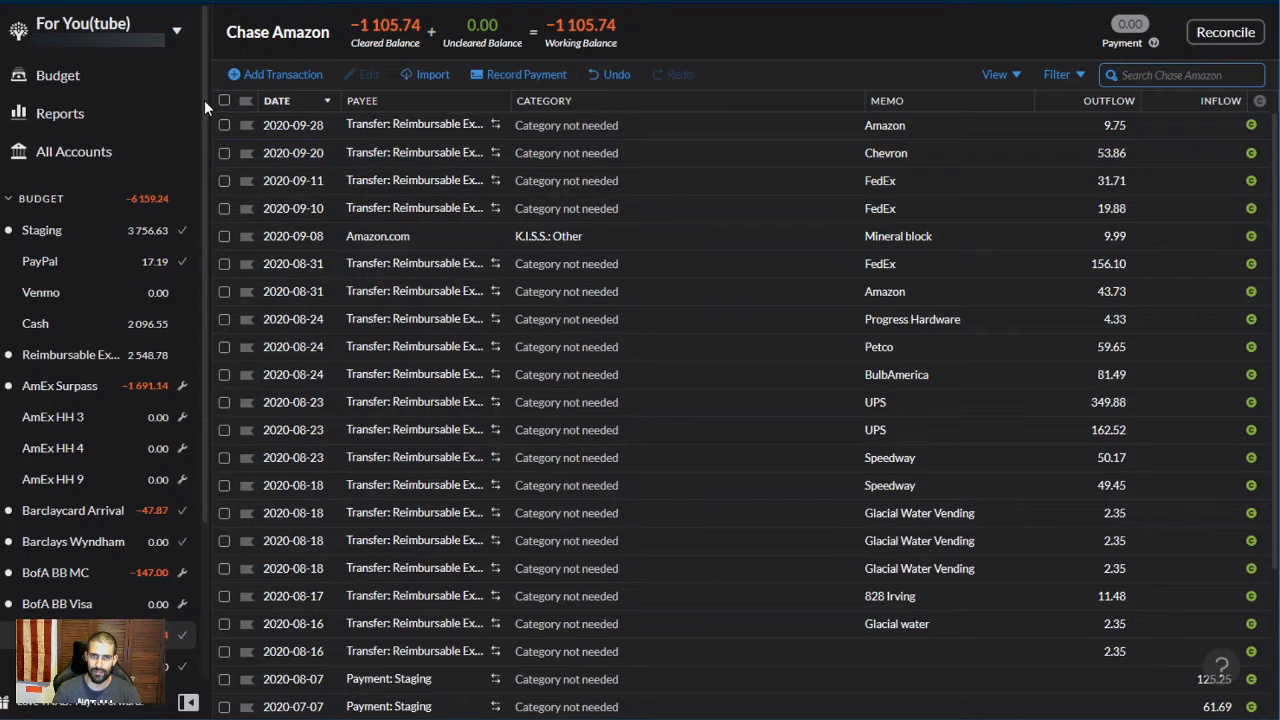
In the BofA BB Visa account, set the 2020-09-12 BA ELECTRONIC PAYMENT payee to Payment from: Staging and save it
scroll(196, 141, "down", 3)
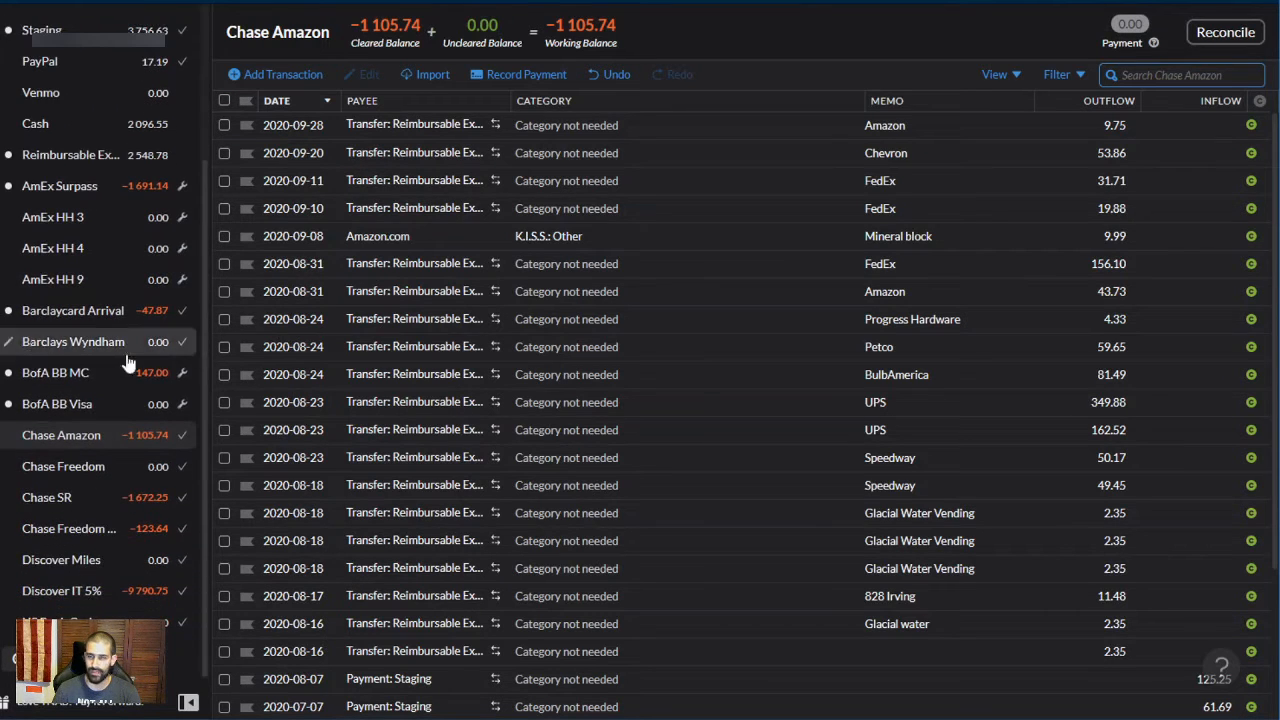
left_click(63, 405)
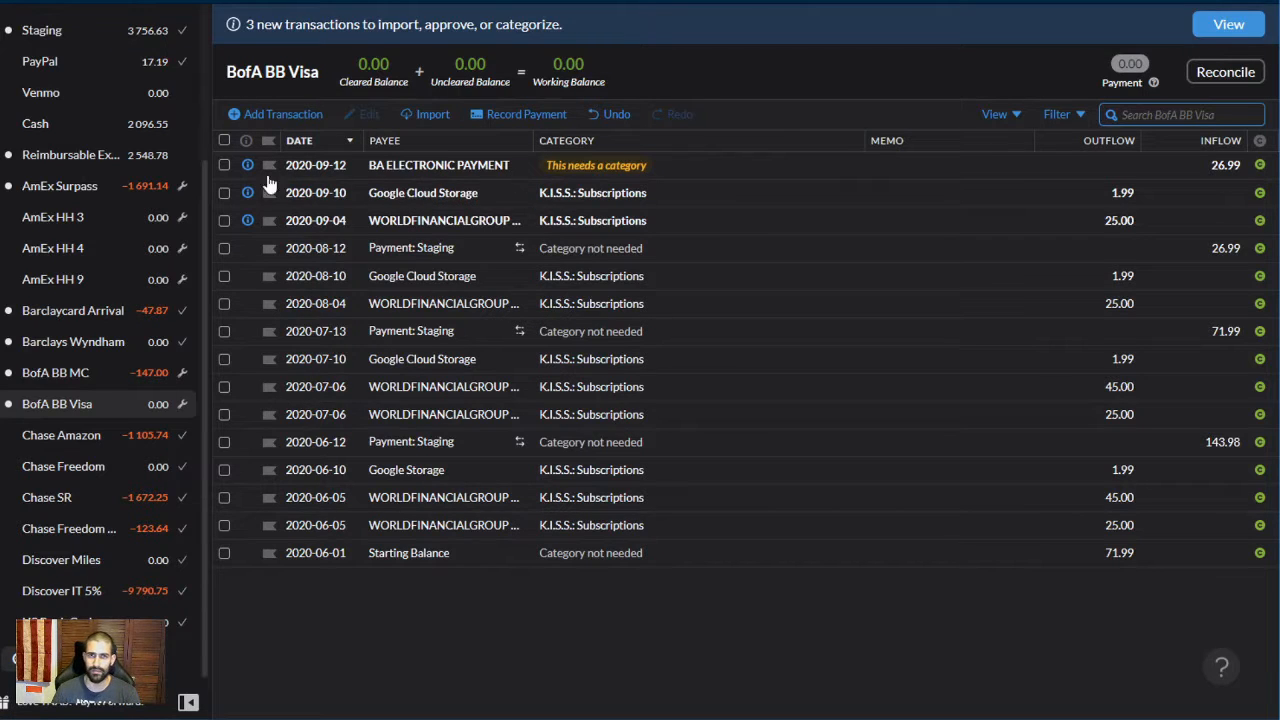
left_click(224, 165)
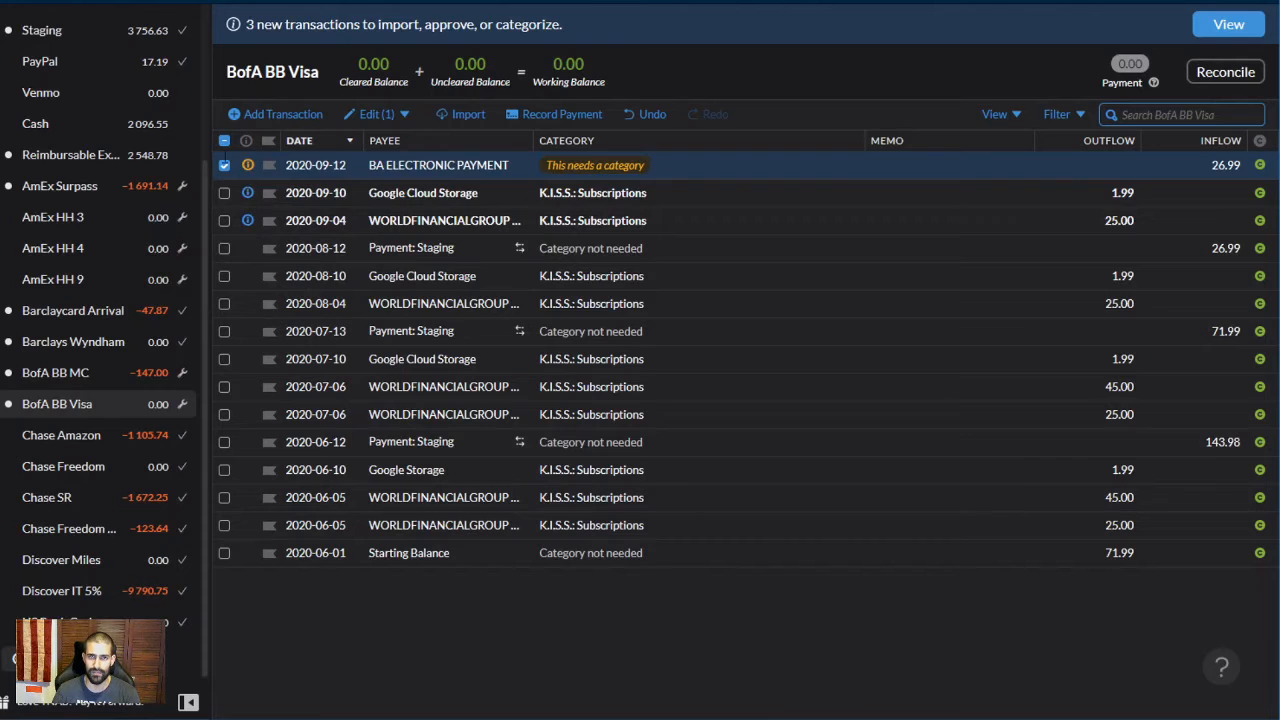
key("Escape")
left_click(548, 165)
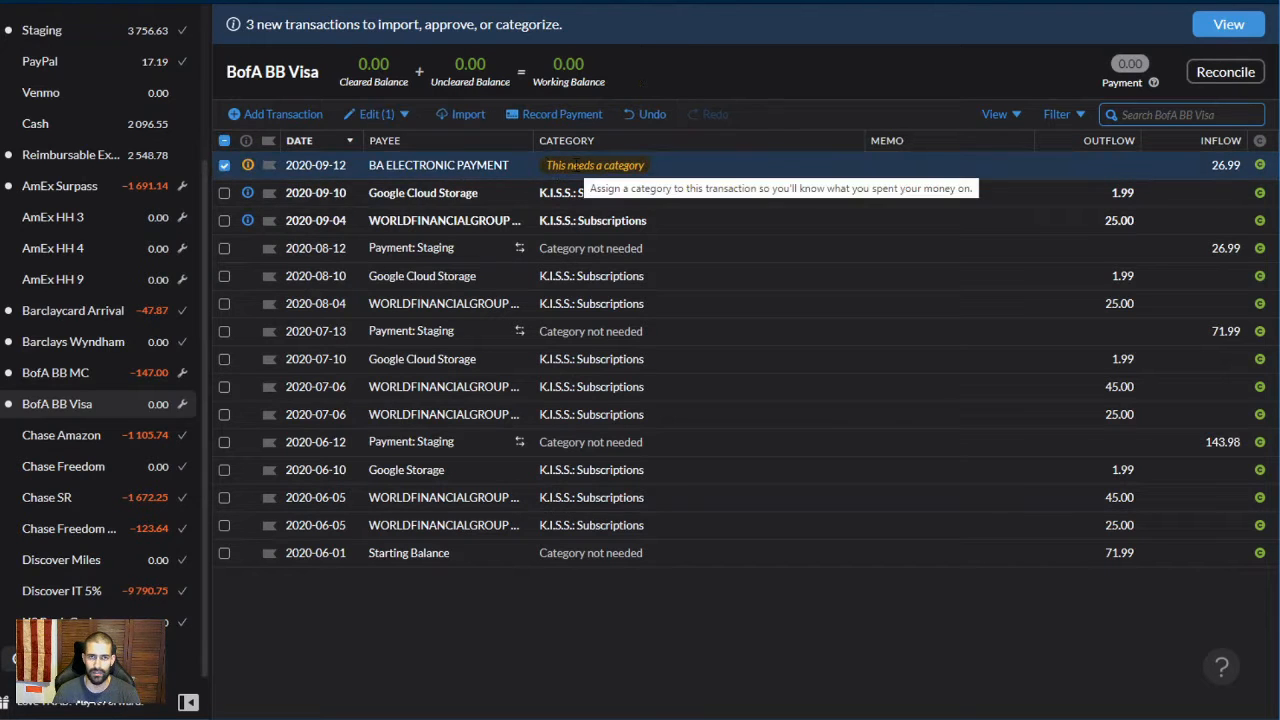
left_click(580, 165)
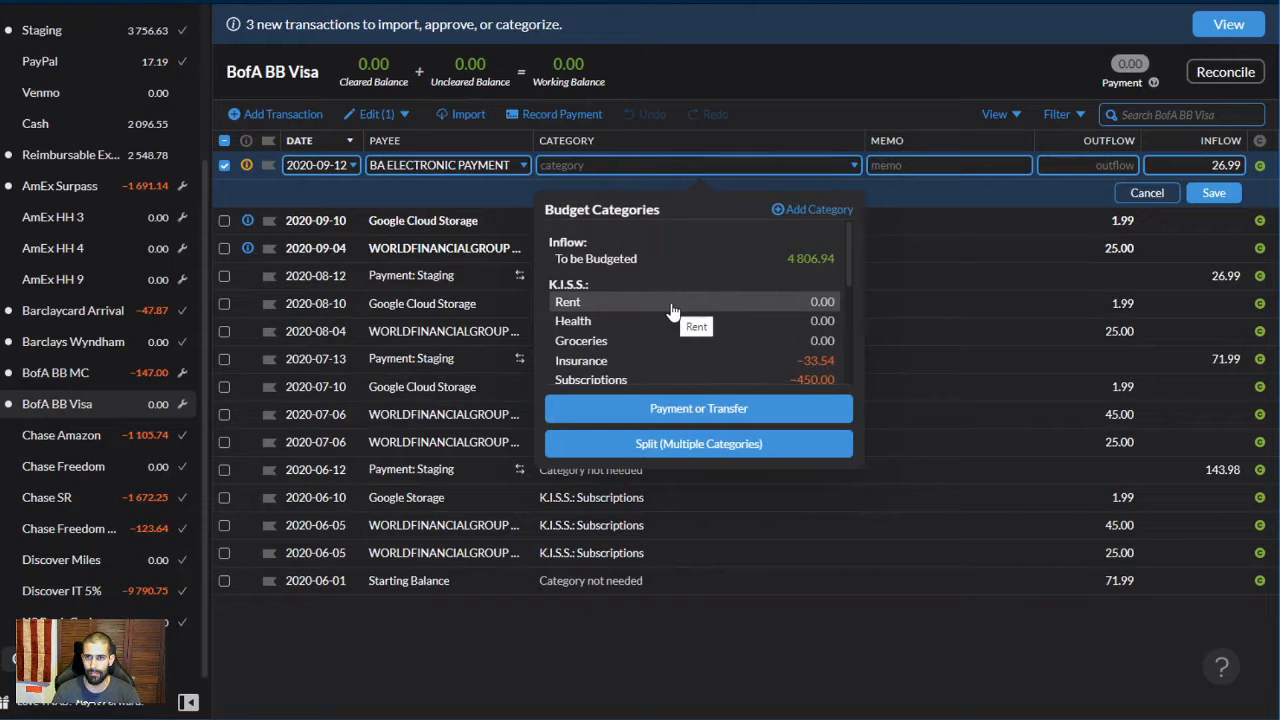
left_click(455, 165)
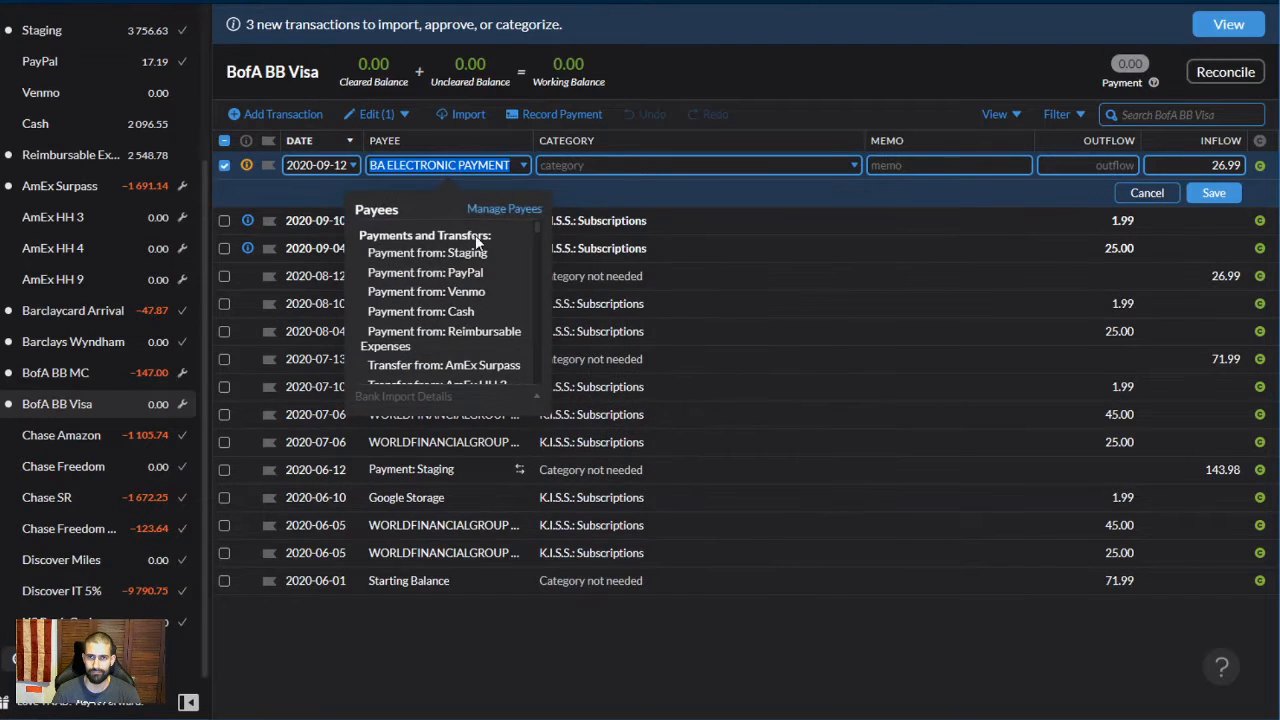
left_click(470, 253)
left_click(1213, 192)
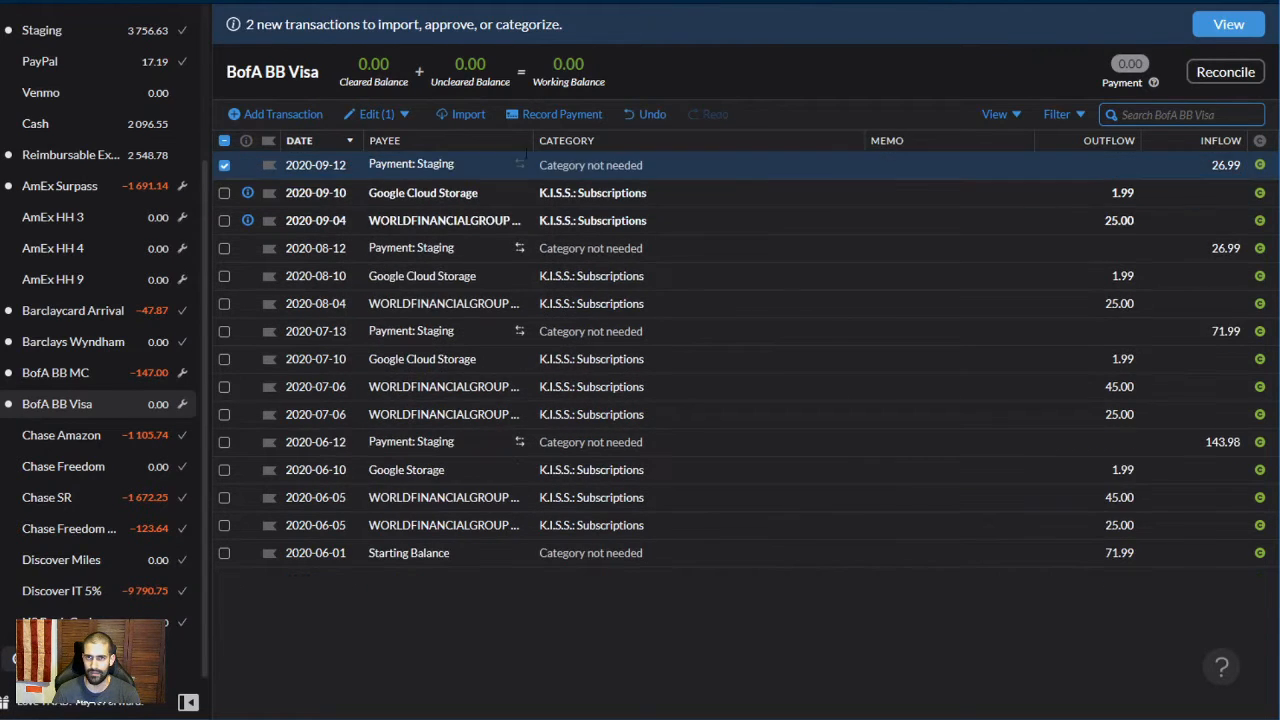
left_click(225, 166)
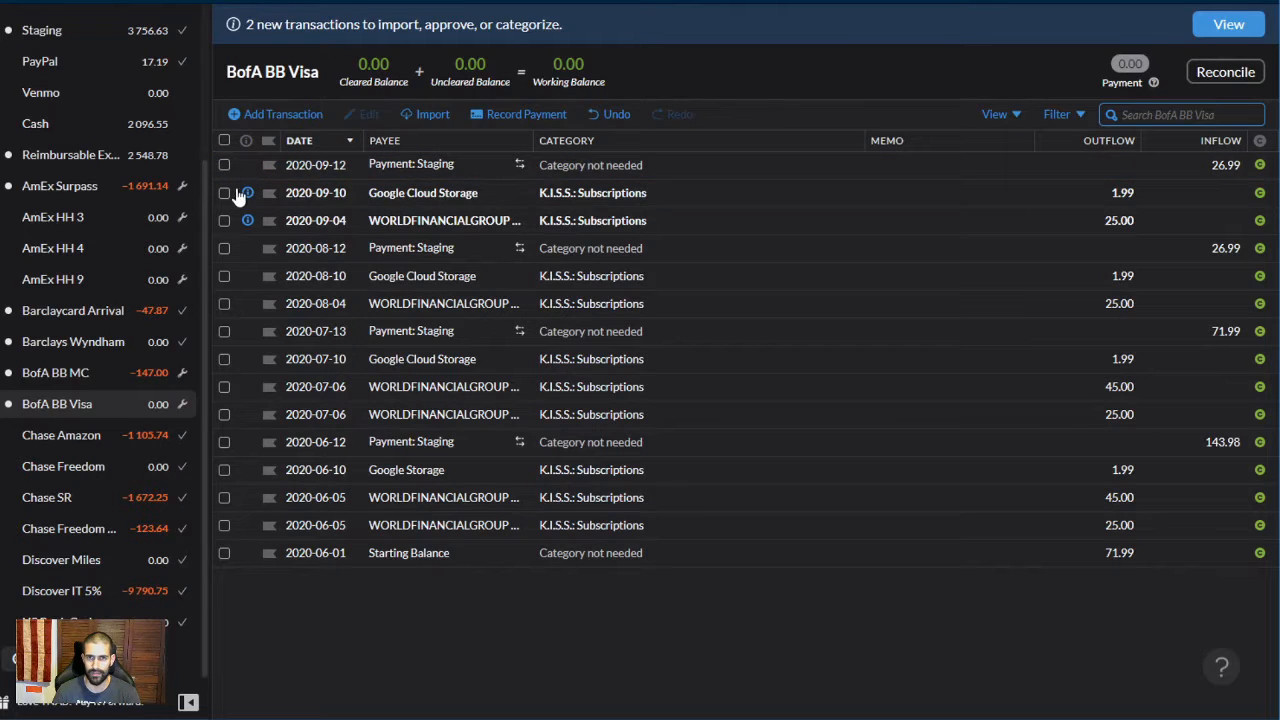
Approve the 2020-09-10 Google Cloud Storage and 2020-09-04 WORLDFINANCIALGROUP transactions
left_click(247, 193)
left_click(250, 240)
left_click(224, 193)
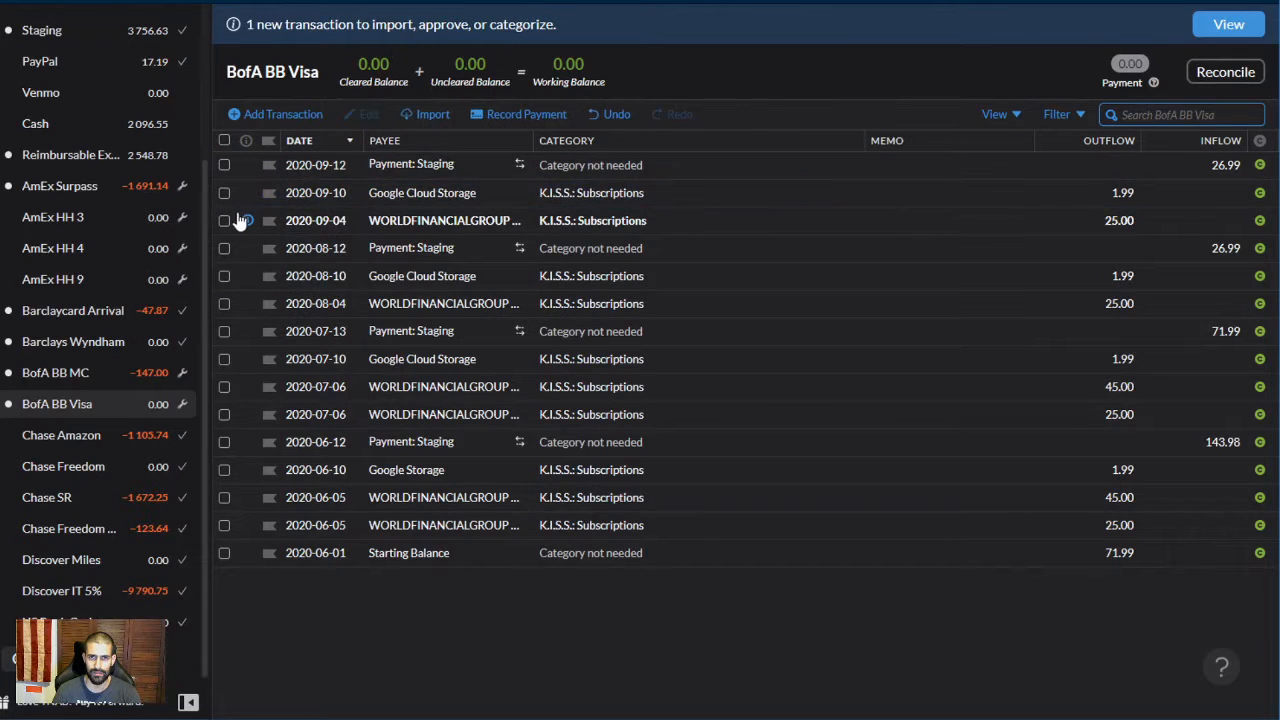
left_click(245, 220)
left_click(214, 265)
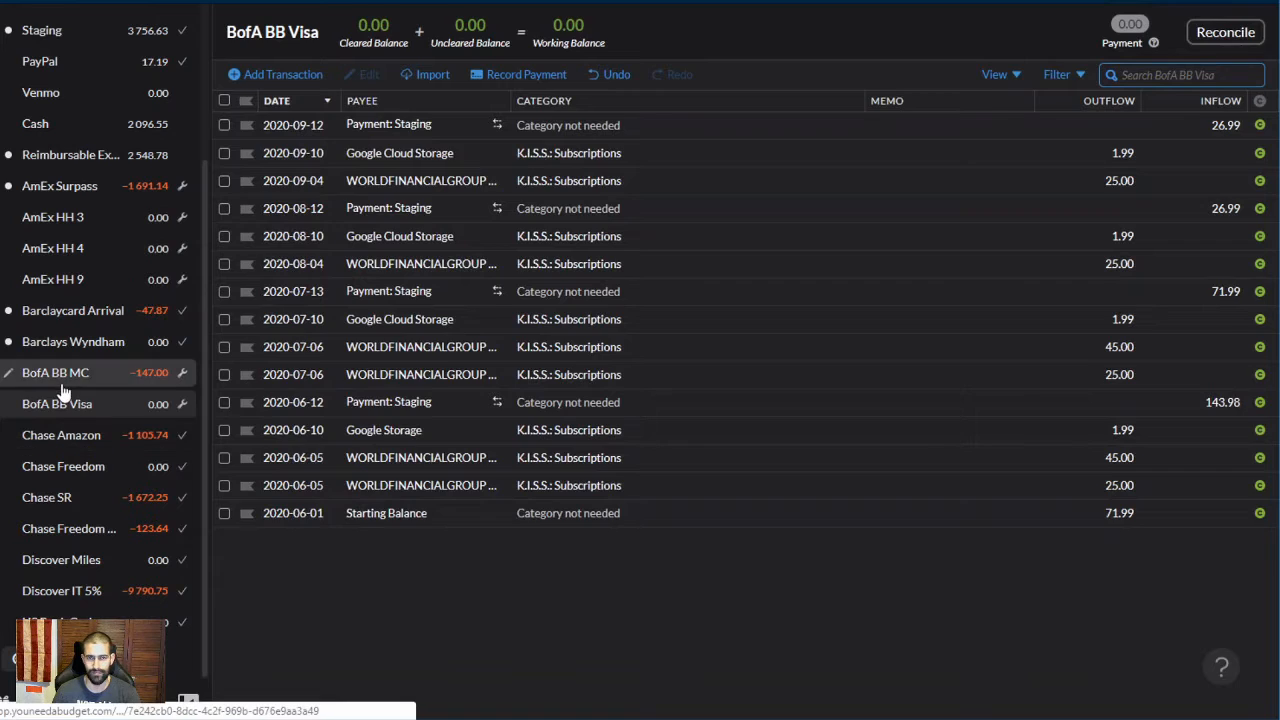
In BofA BB MC, set the 2020-09-12 BA ELECTRONIC PAYMENT payee to Payment from: Staging, and approve it and the 2020-09-15 COACH CONNECTIONS, LLC transaction
left_click(61, 383)
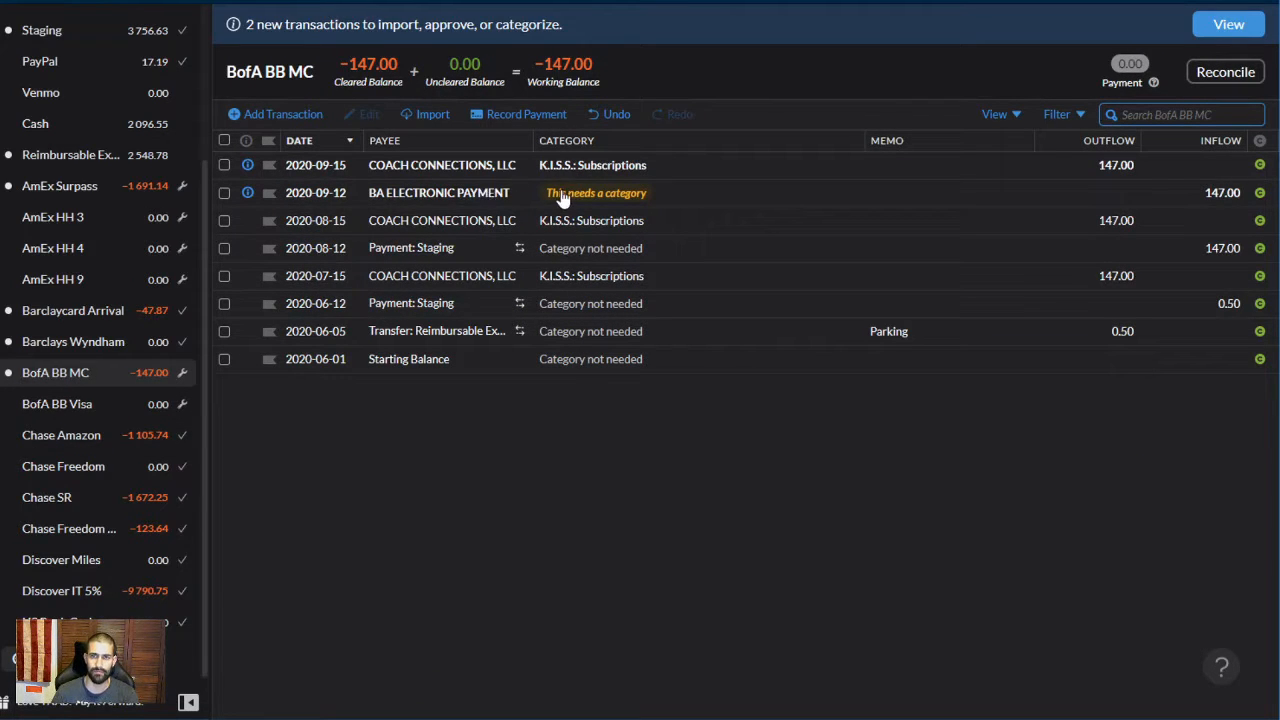
left_click(447, 192)
left_click(452, 281)
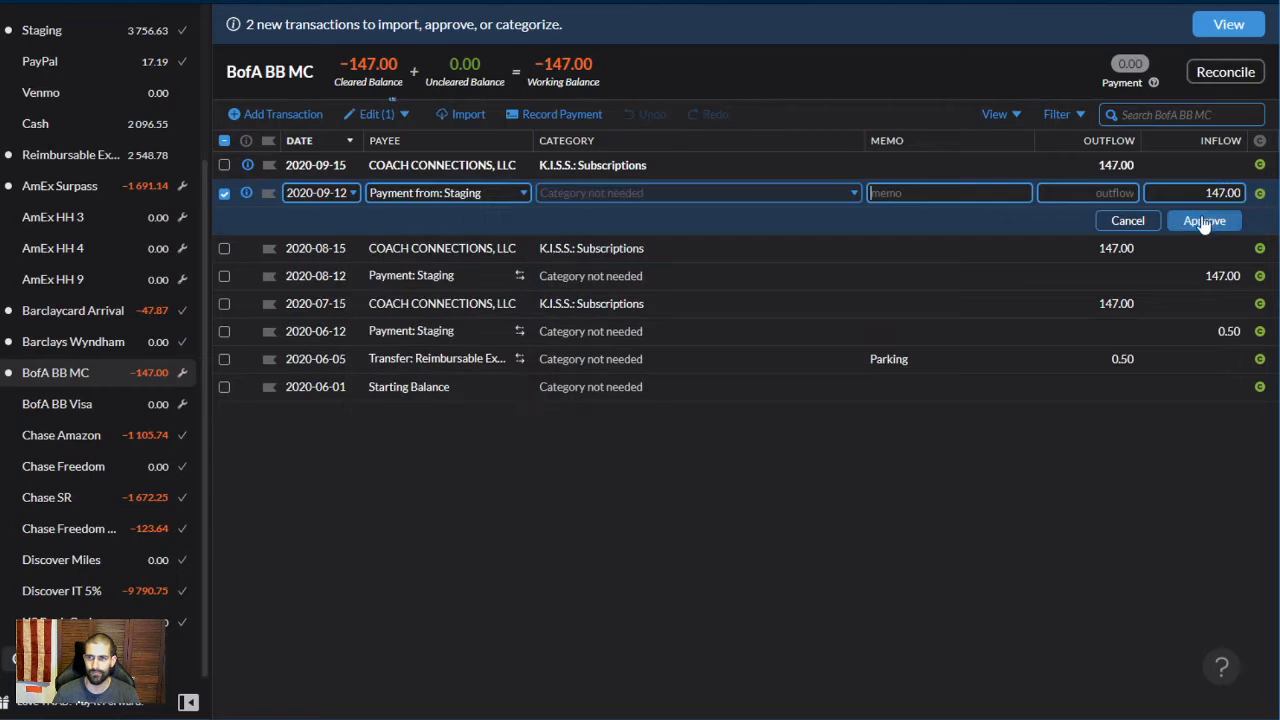
left_click(1206, 220)
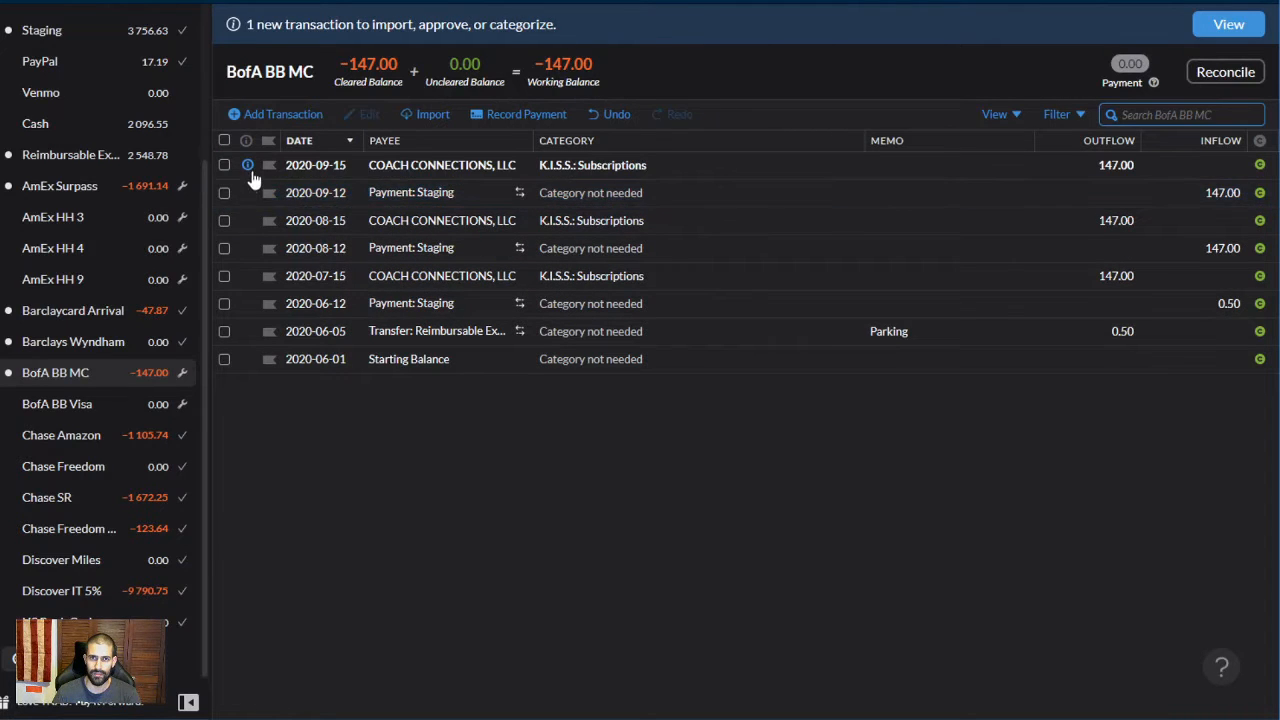
left_click(247, 165)
left_click(320, 212)
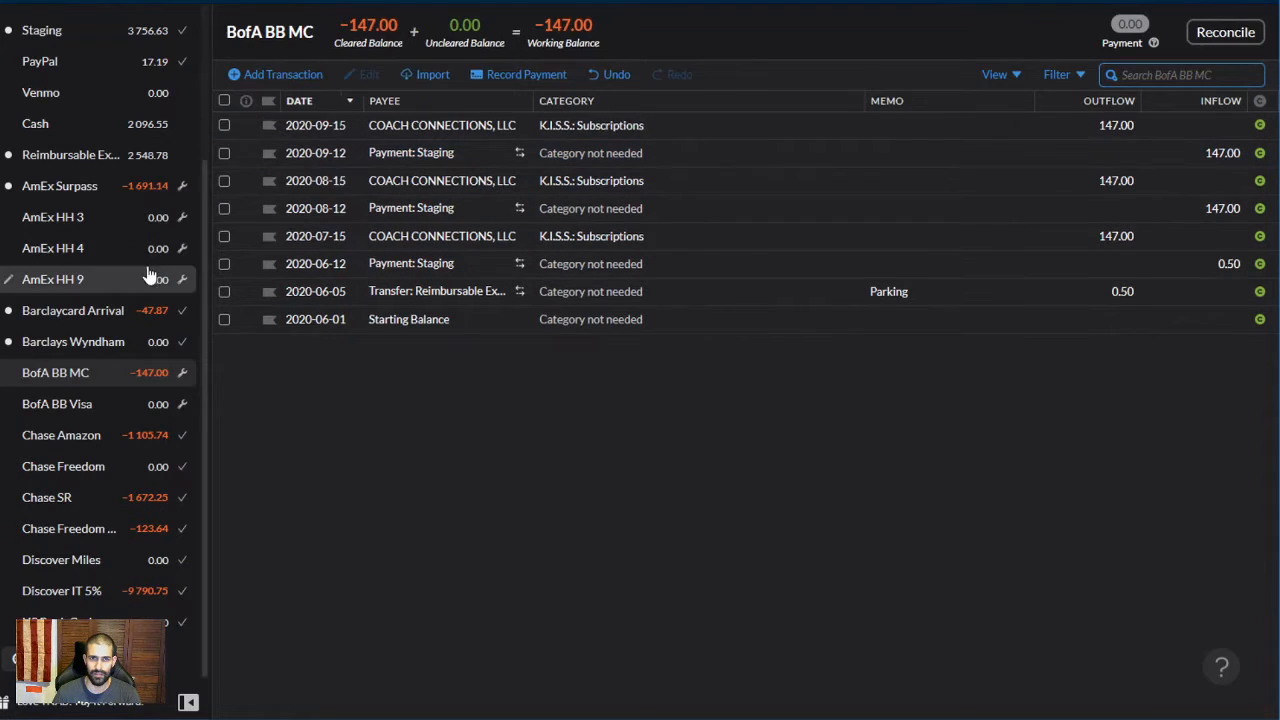
Open the Barclays Wyndham account and approve the 2020-09-09 Domains transaction
left_click(62, 345)
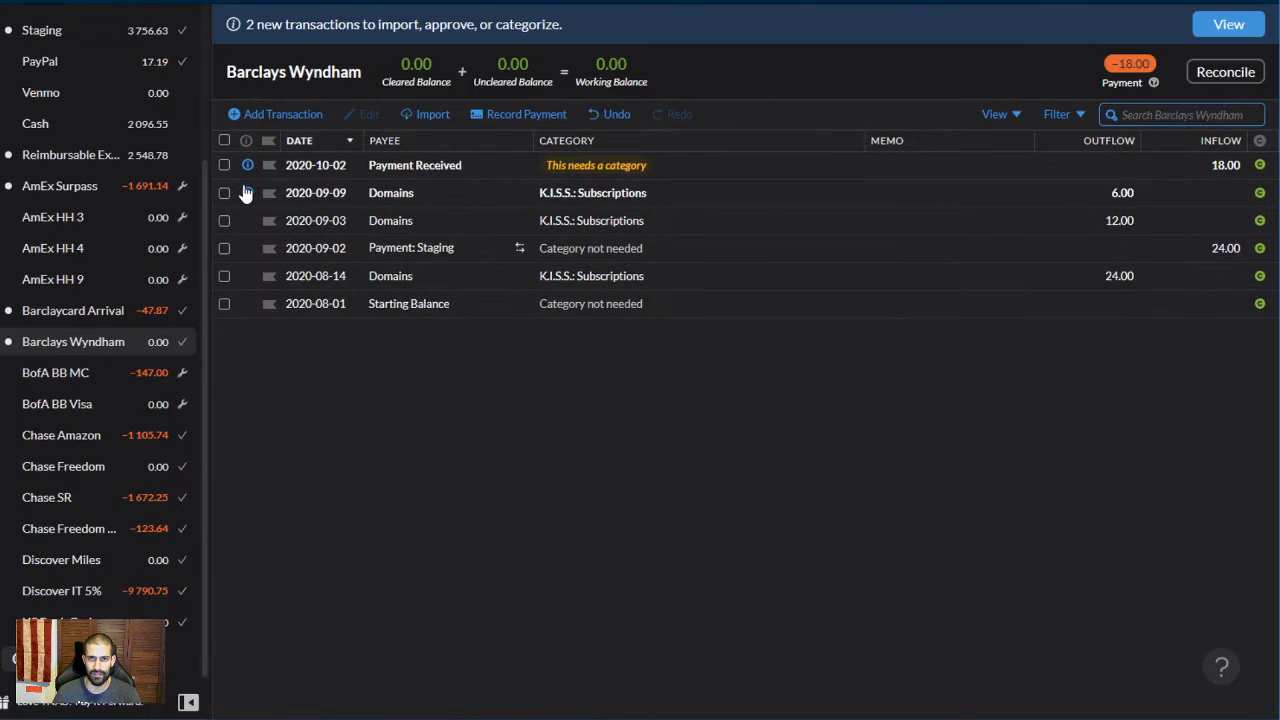
left_click(246, 192)
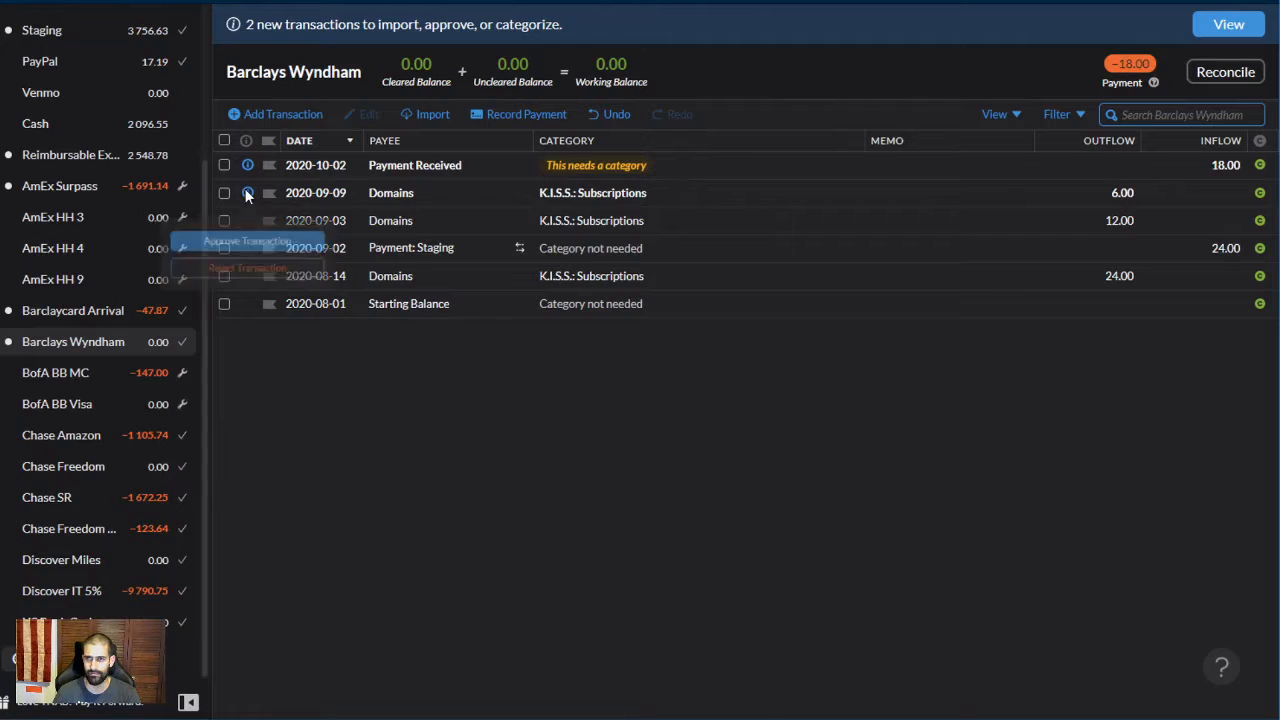
left_click(233, 241)
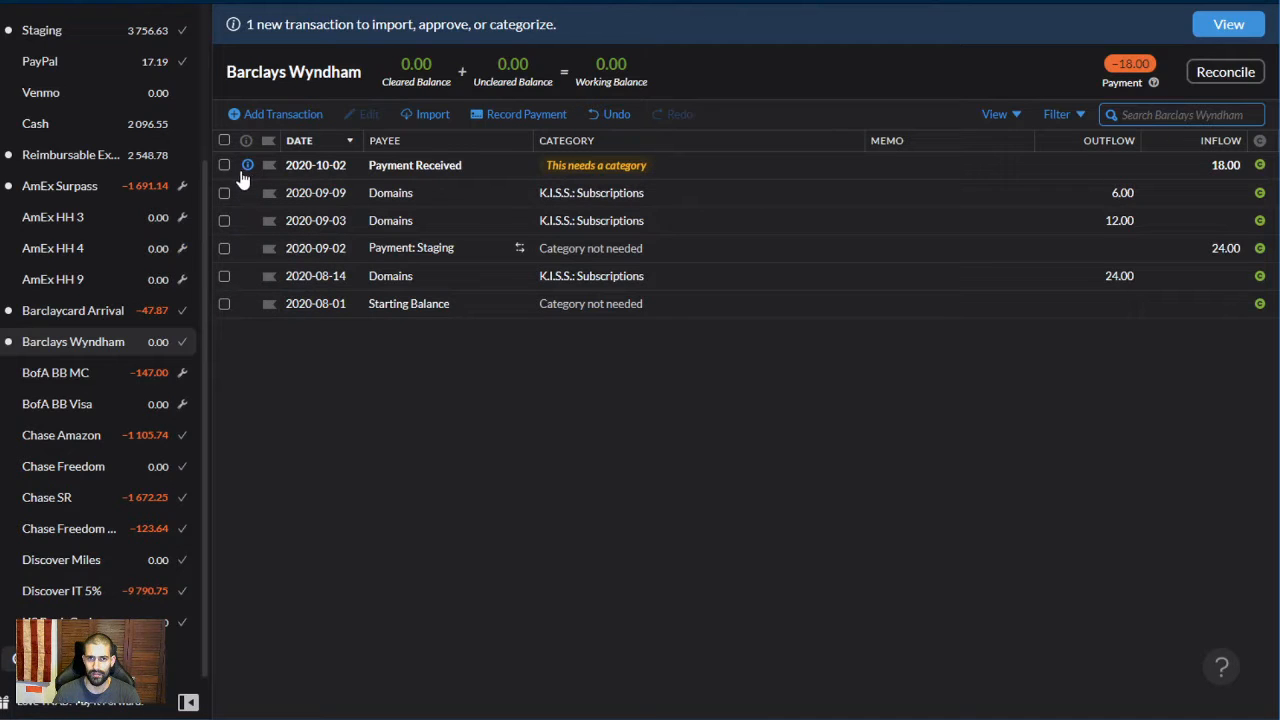
Set the payee of the 2020-10-02 Payment Received transaction to Payment from: Staging and approve it
left_click(450, 165)
left_click(432, 165)
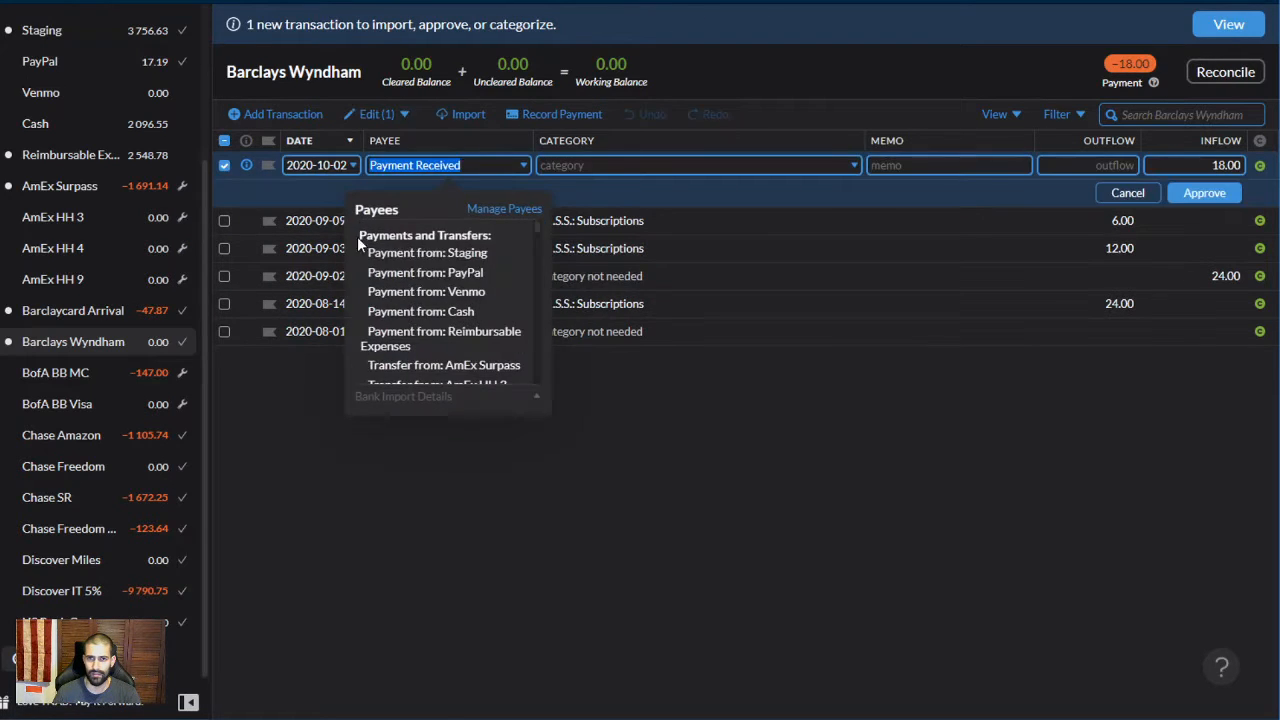
left_click(438, 256)
left_click(1204, 193)
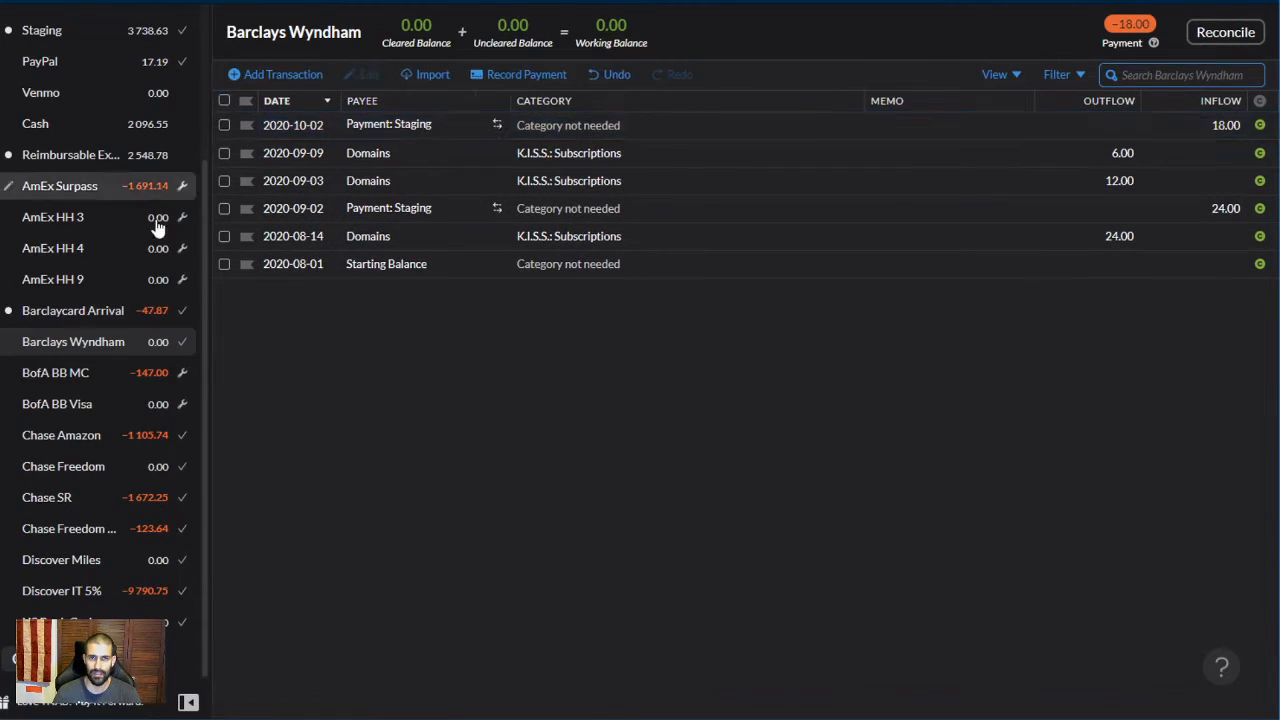
In Barclaycard Arrival, set the payee of the 2020-09-25 Payment Received transaction to Payment from: Staging and approve it
left_click(82, 313)
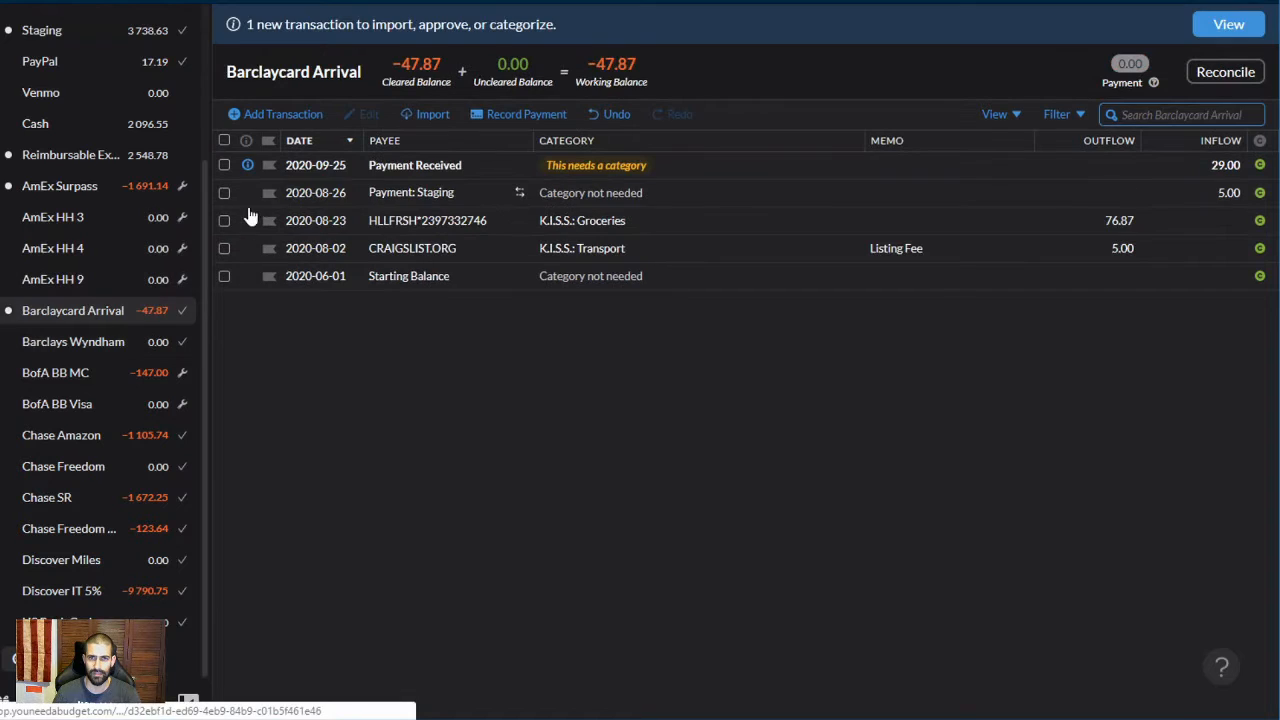
left_click(445, 166)
left_click(445, 166)
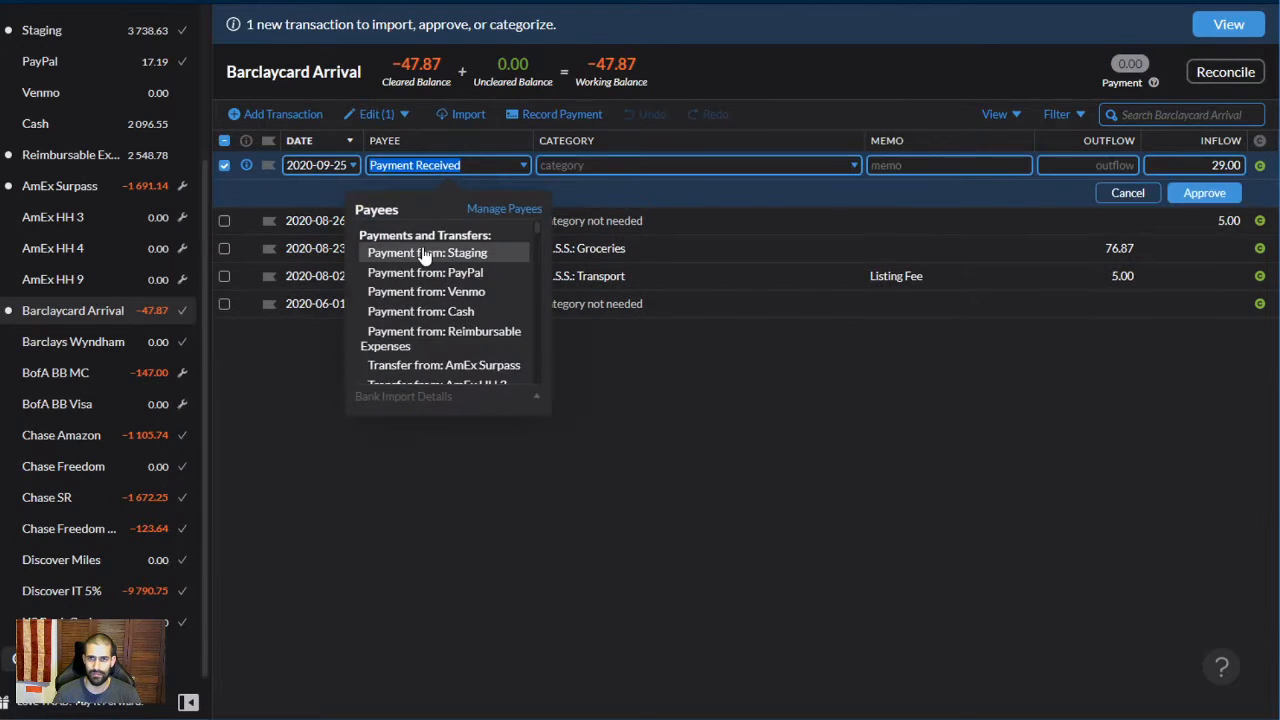
left_click(425, 253)
left_click(1204, 193)
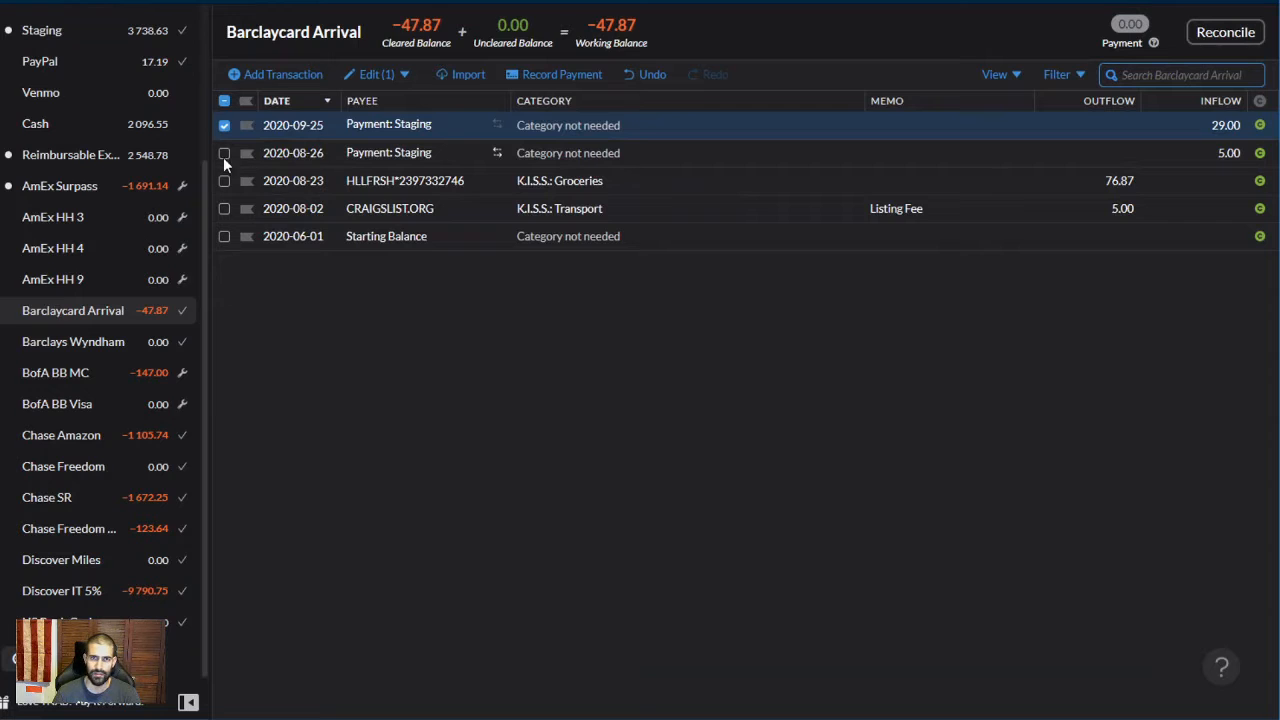
left_click(228, 126)
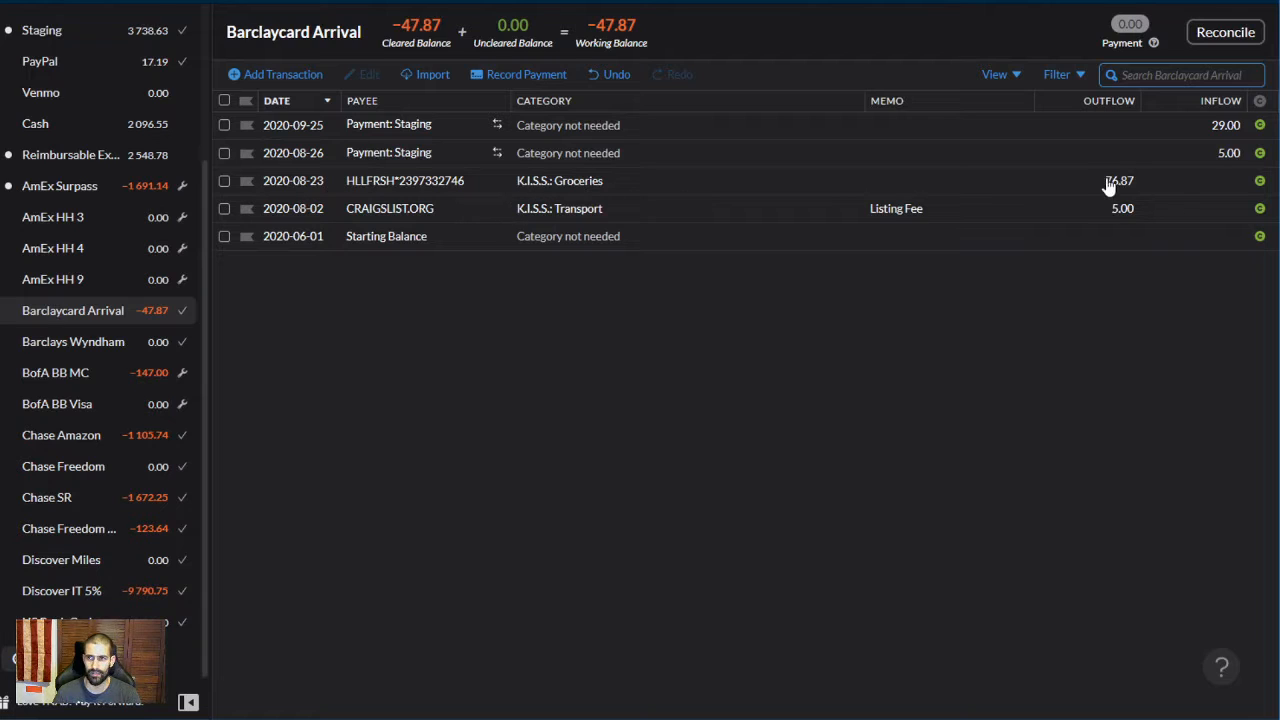
left_click(224, 181)
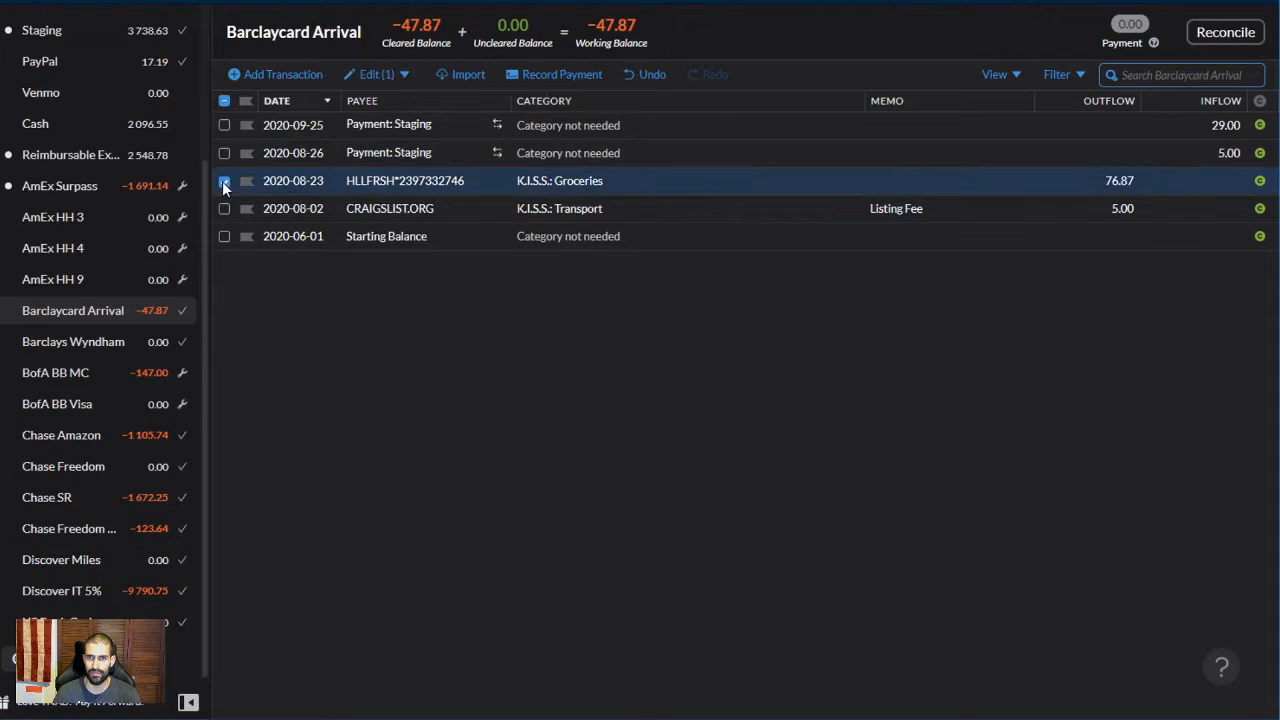
left_click(223, 181)
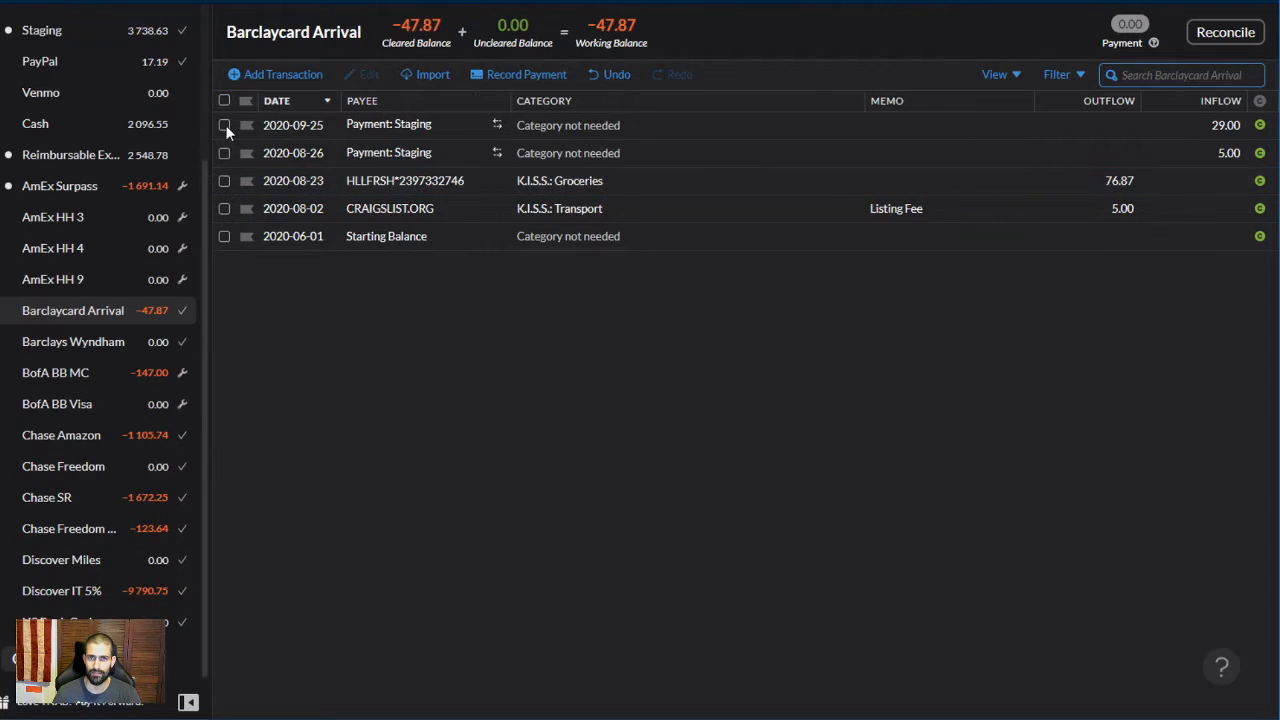
left_click(224, 125)
left_click(224, 125)
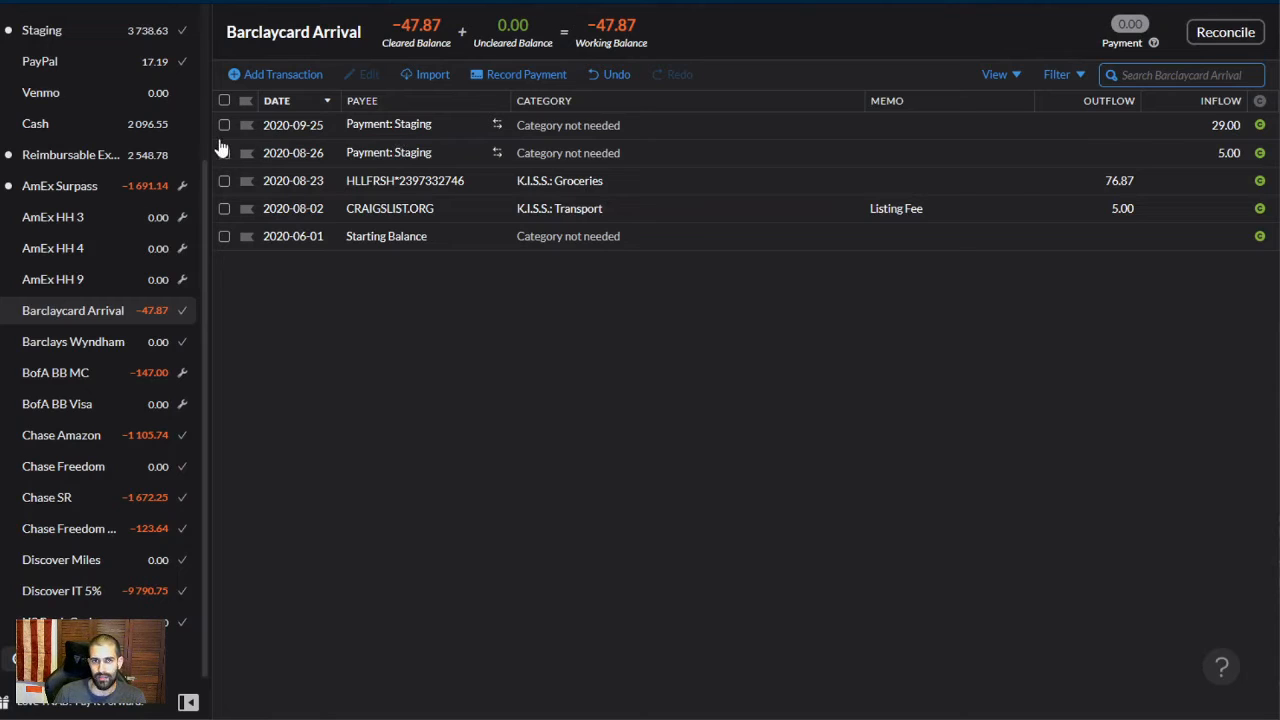
left_click(224, 125)
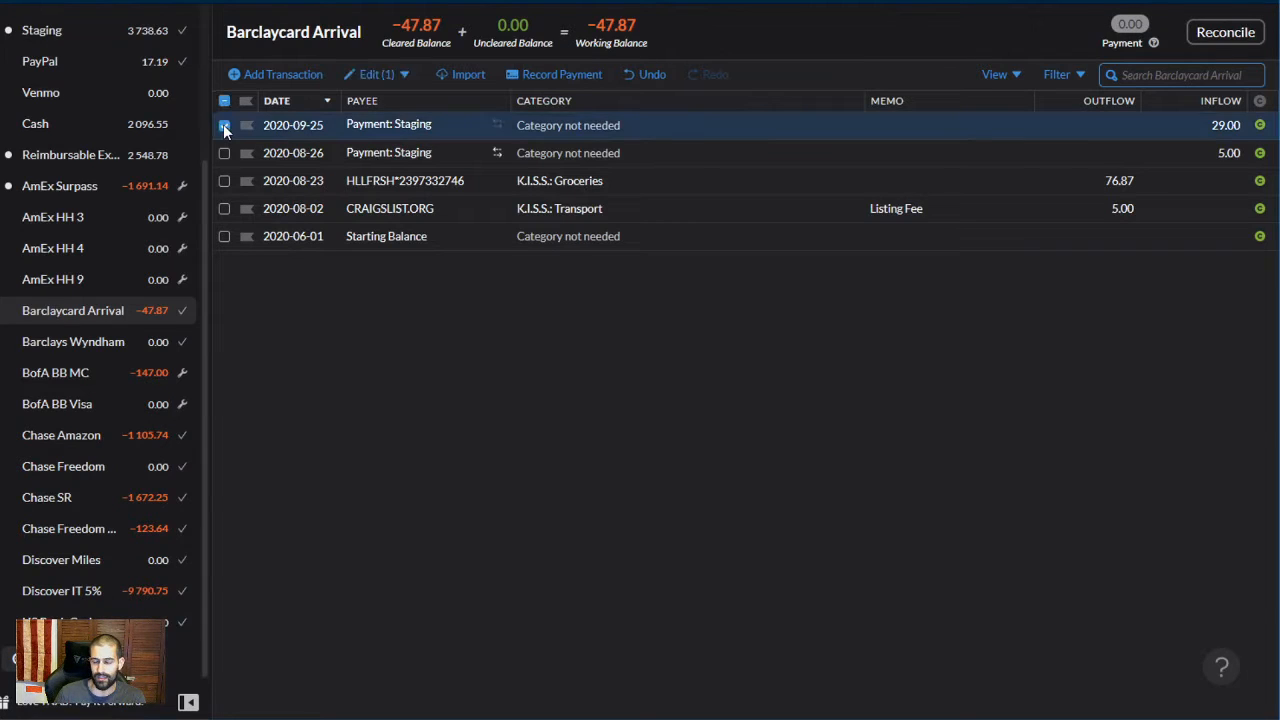
left_click(224, 125)
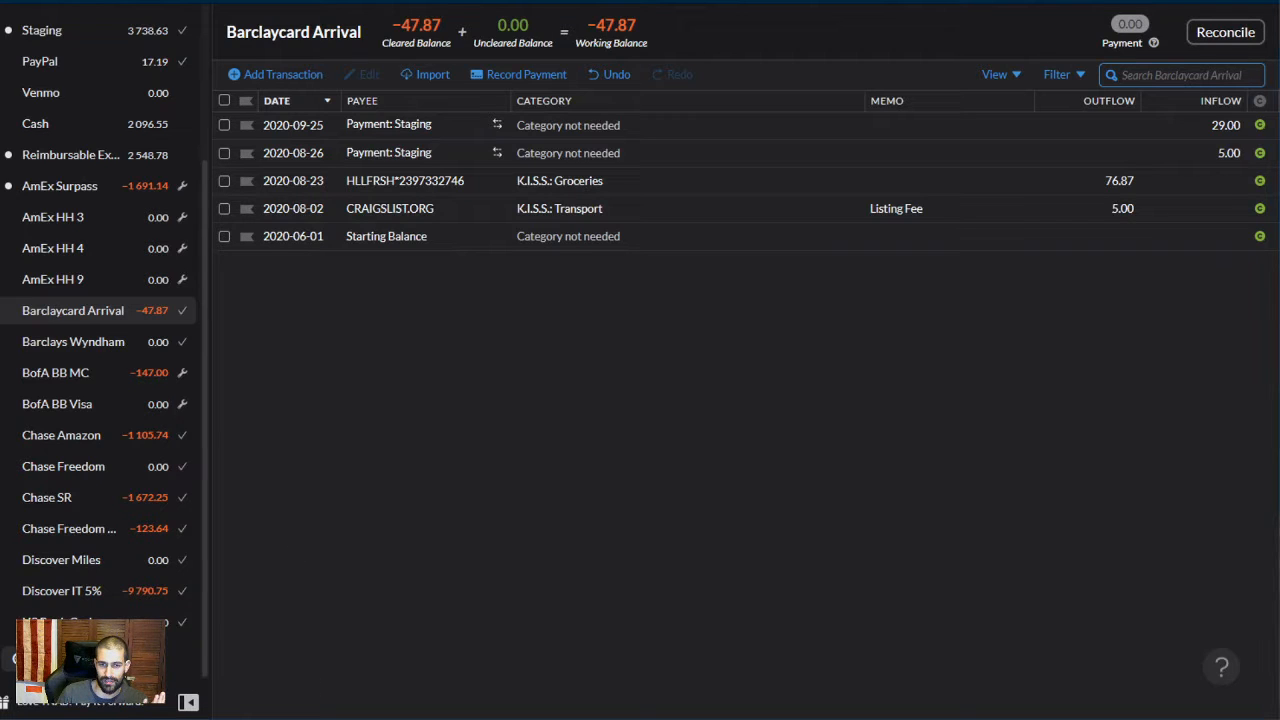
Switch to PowerPoint, open the YouTube.pptx presentation and go to the slide with the account flow diagram
right_click(211, 718)
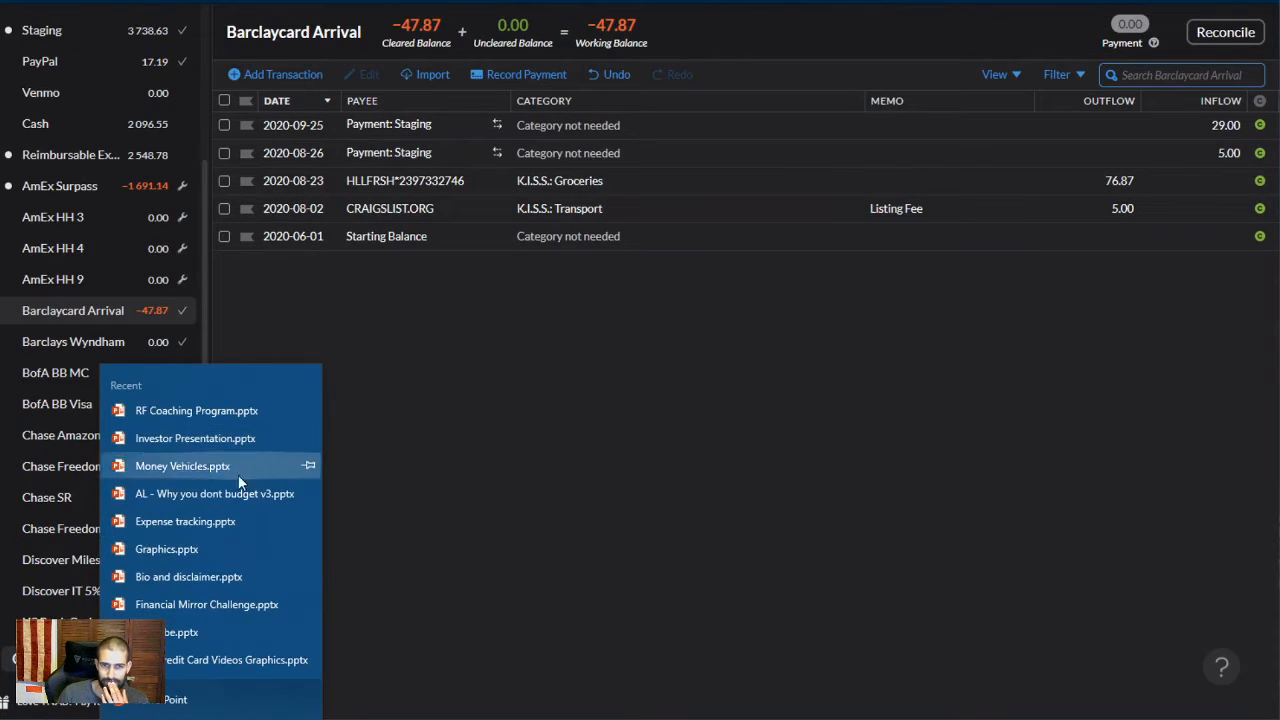
left_click(187, 640)
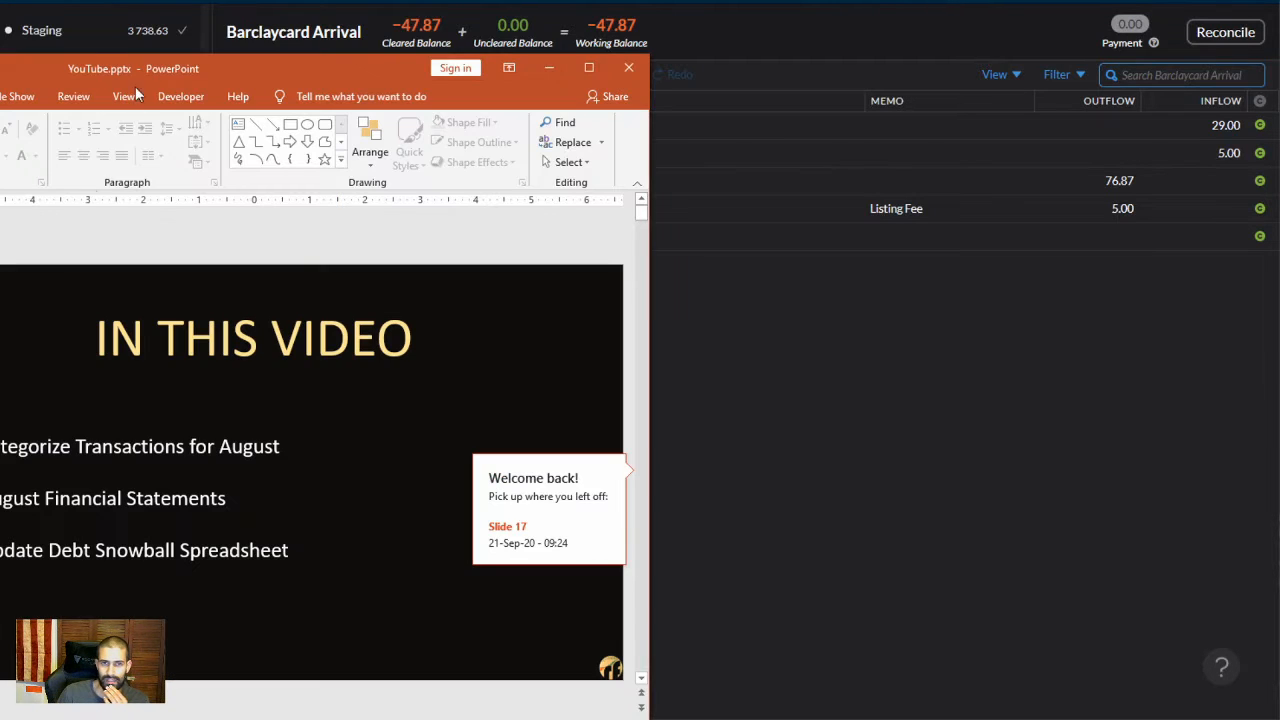
scroll(20, 316, "down", 3)
scroll(20, 316, "down", 10)
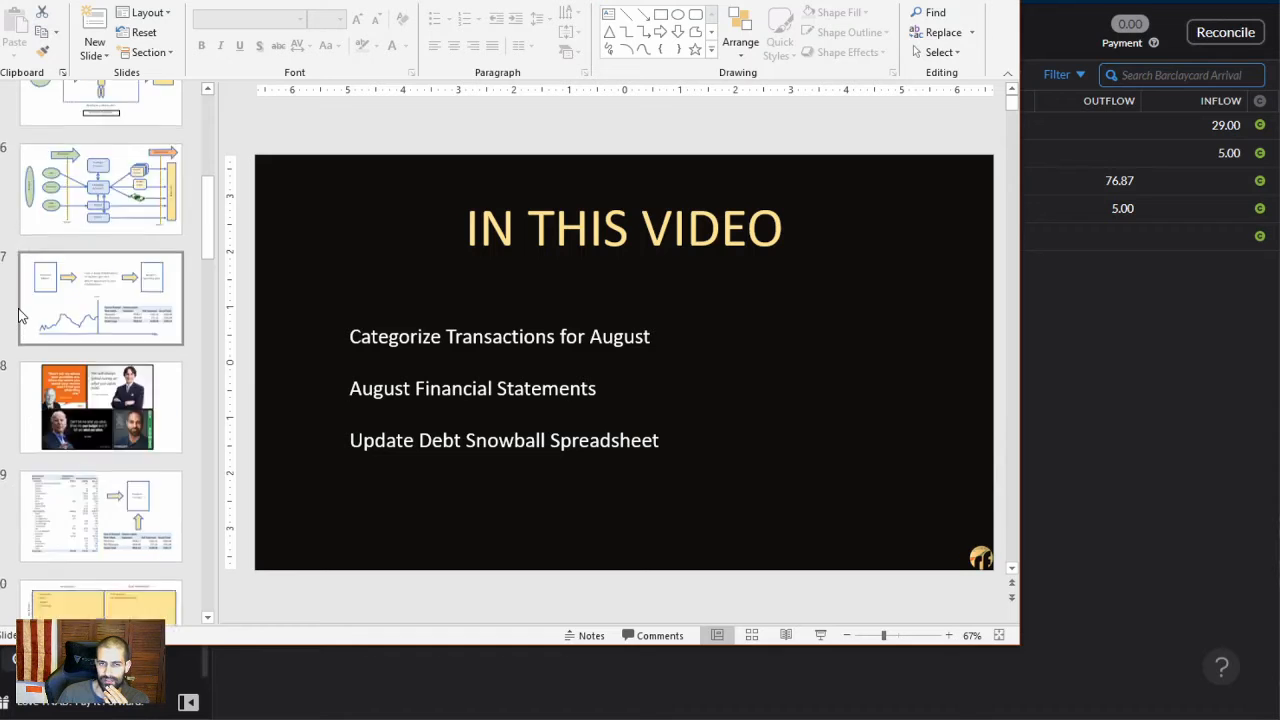
scroll(63, 295, "down", 10)
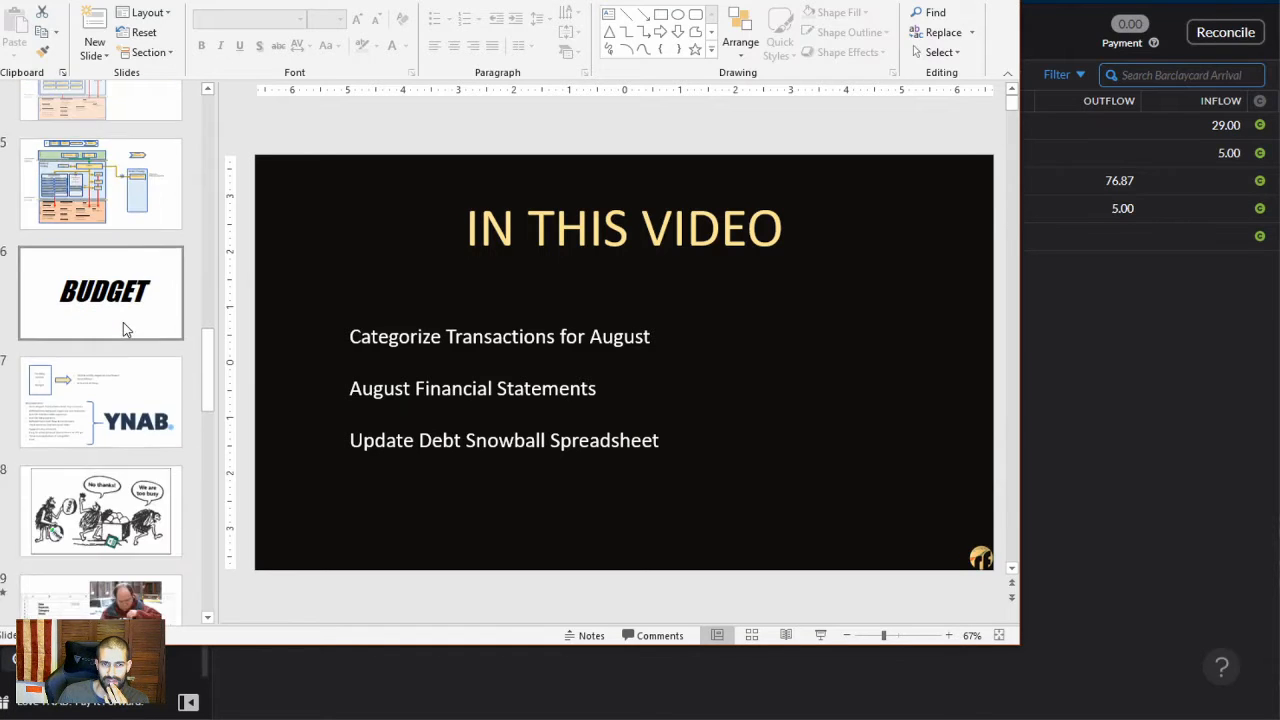
scroll(160, 372, "down", 8)
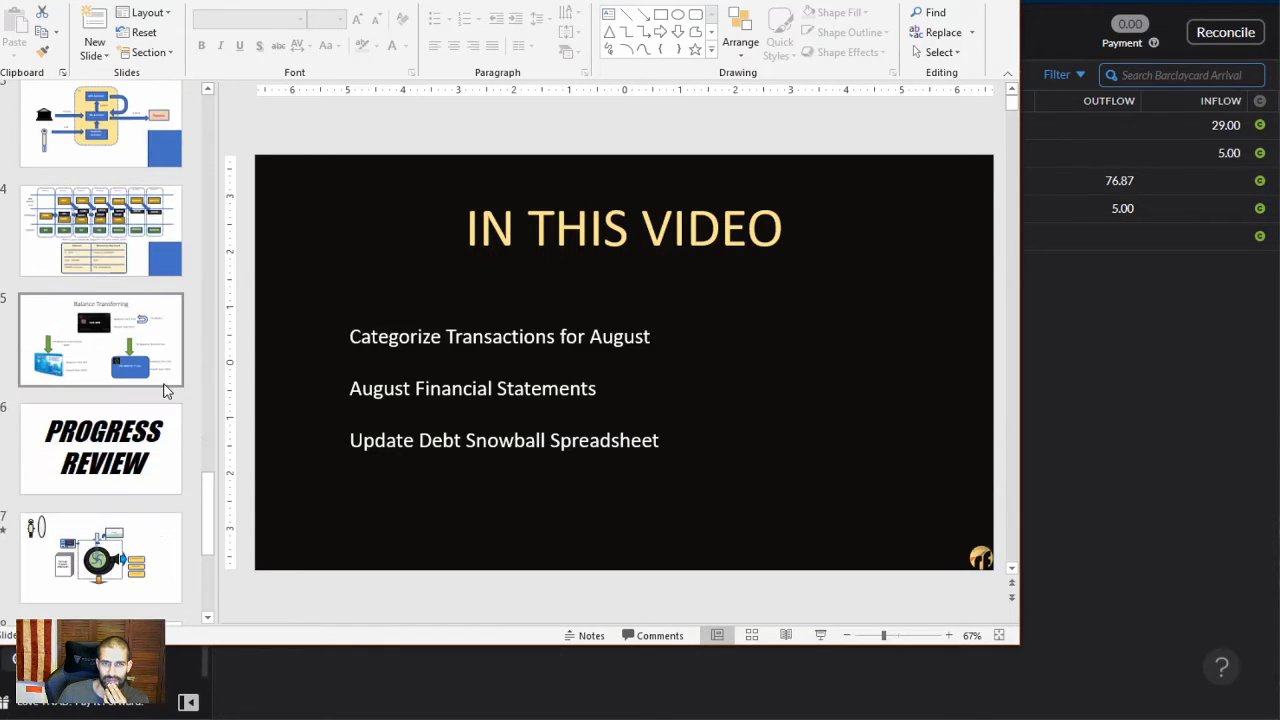
scroll(190, 330, "up", 15)
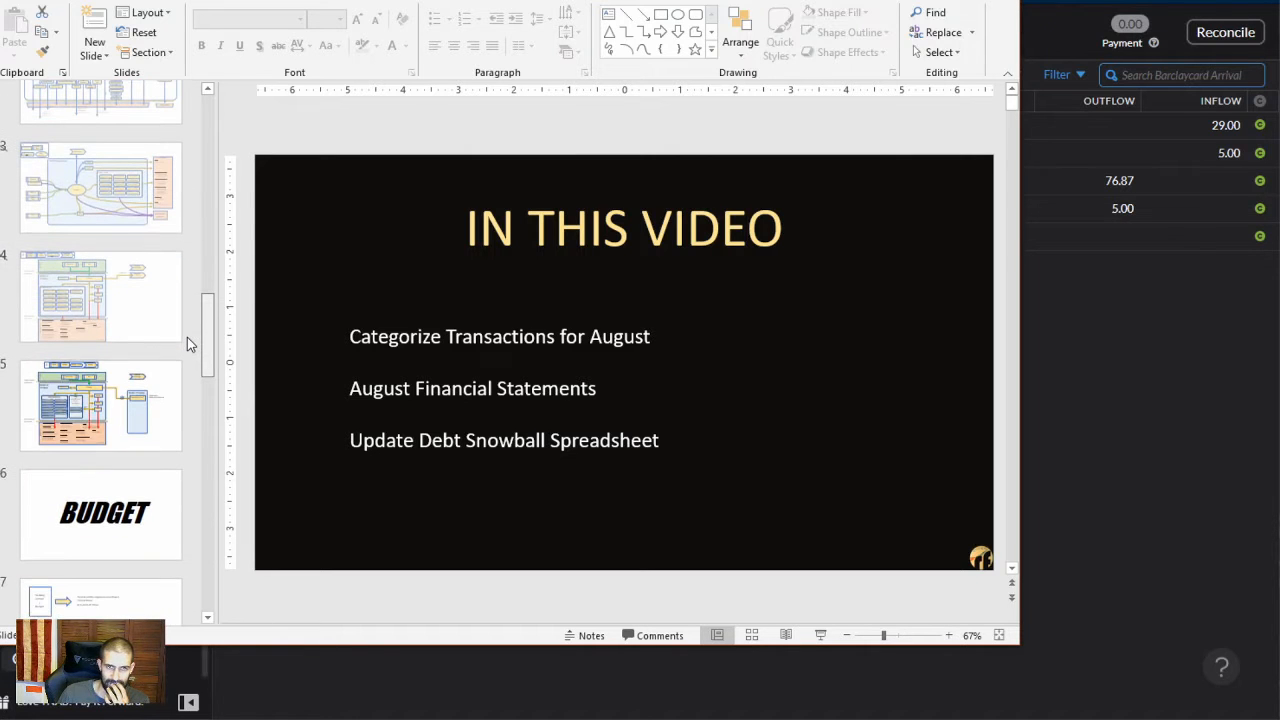
left_click(92, 440)
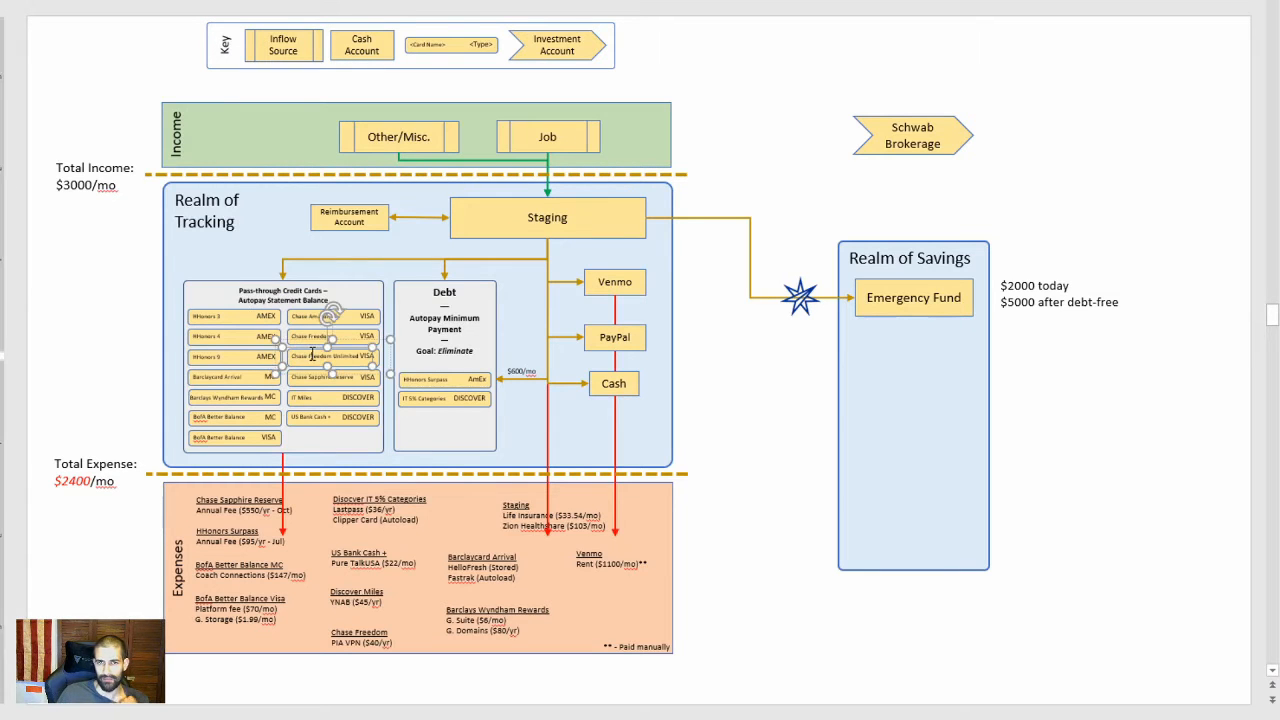
Examine the pass-through credit cards and the debt cards in the Realm of Tracking section of the diagram
left_click(255, 338)
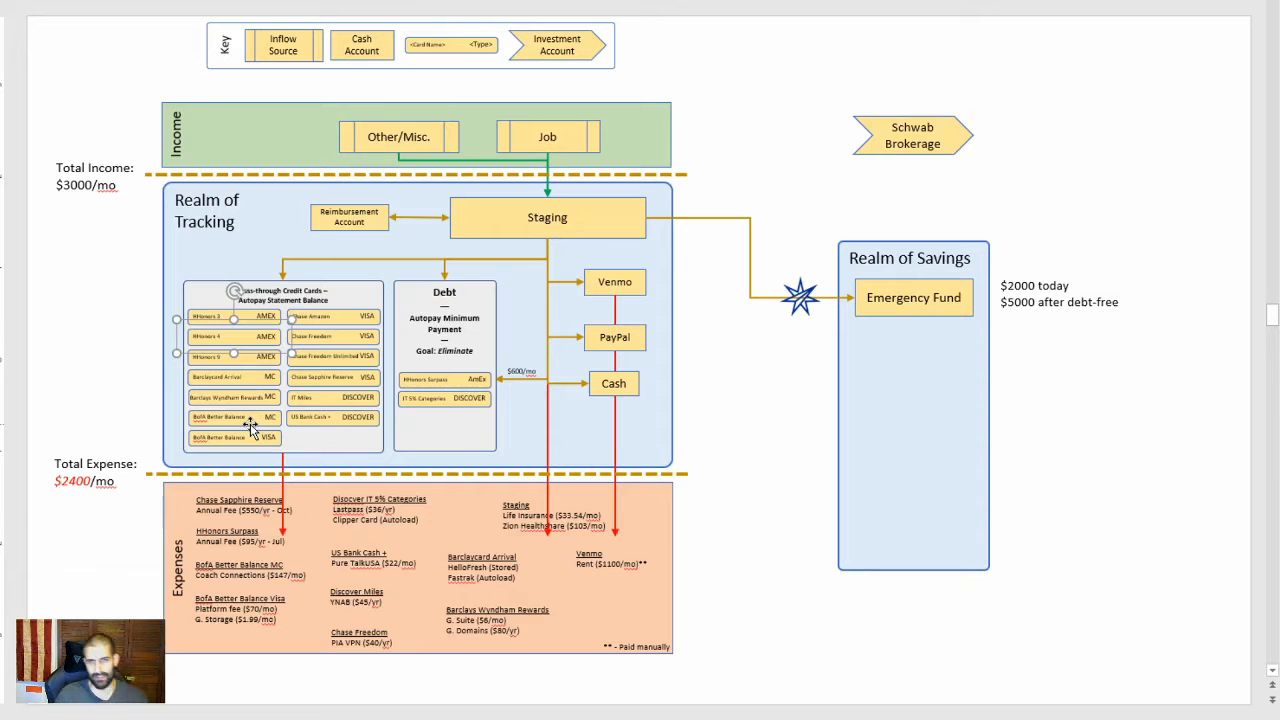
scroll(250, 424, "up", 3)
scroll(250, 424, "up", 2)
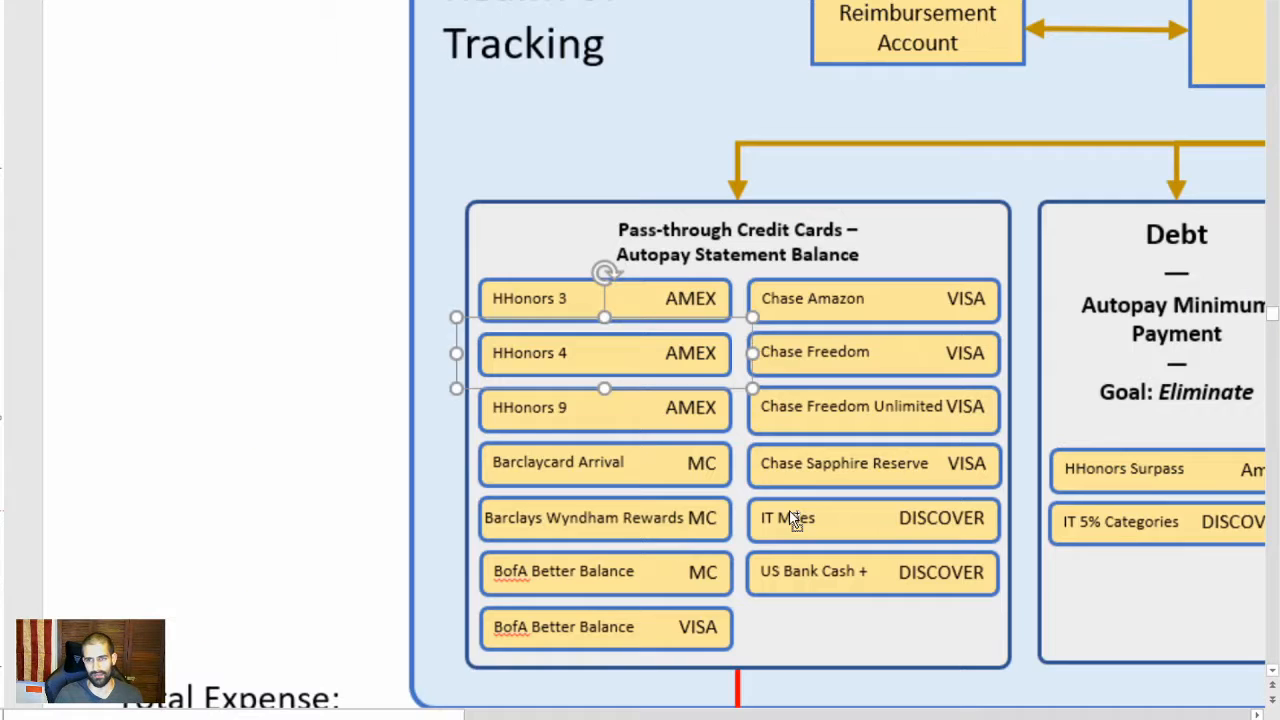
left_click_drag(300, 714, 371, 714)
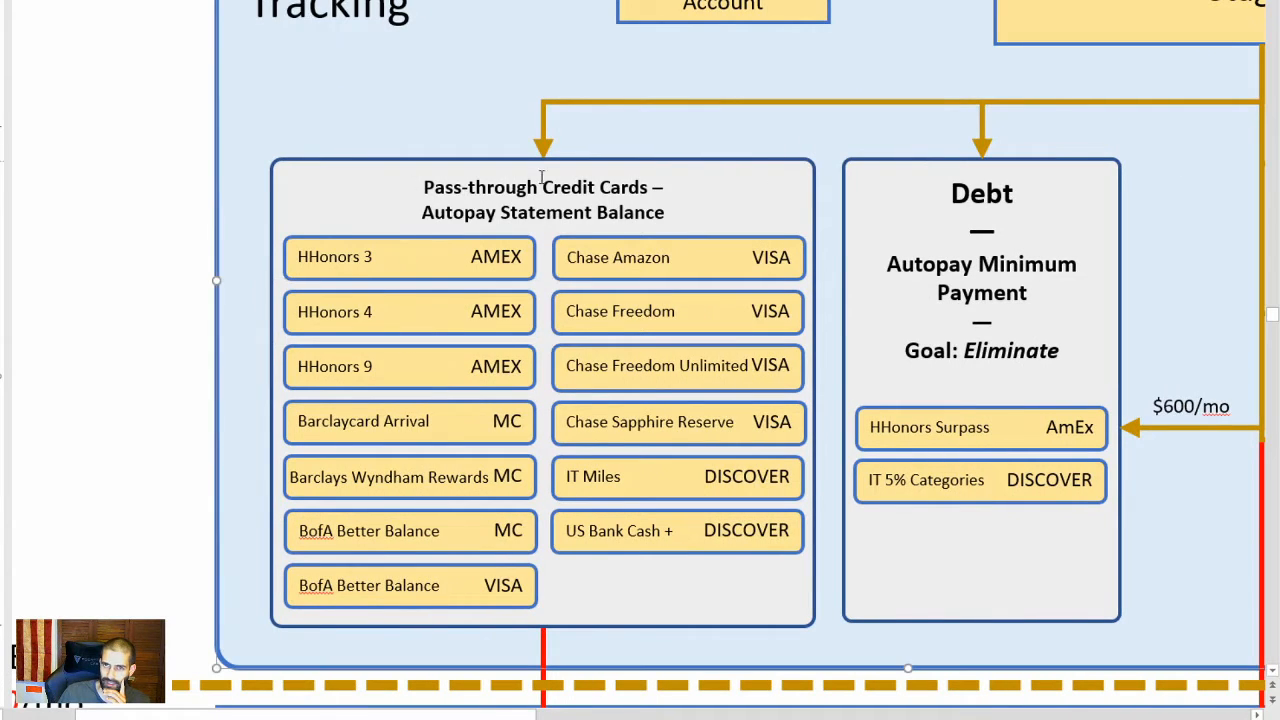
left_click(110, 210)
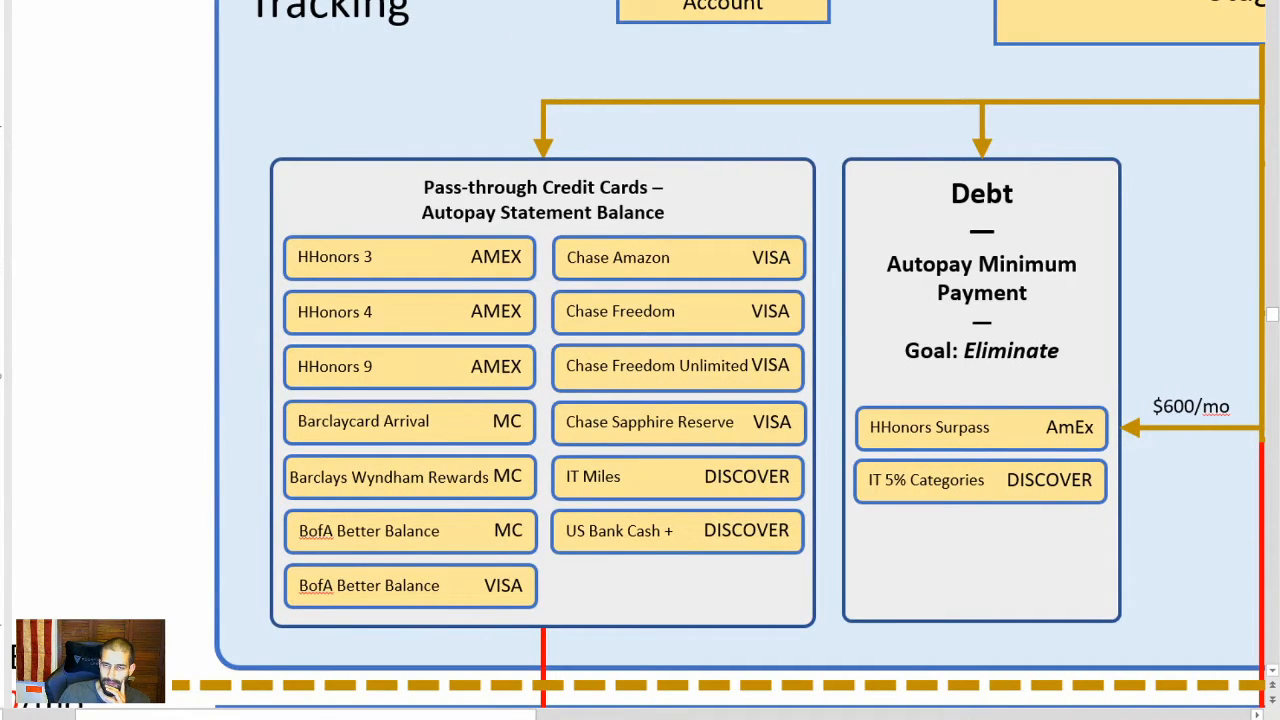
Switch back to YNAB, open the AmEx Surpass account and approve the matched 2020-08-31 Payment: Staging transaction
key("alt+Tab")
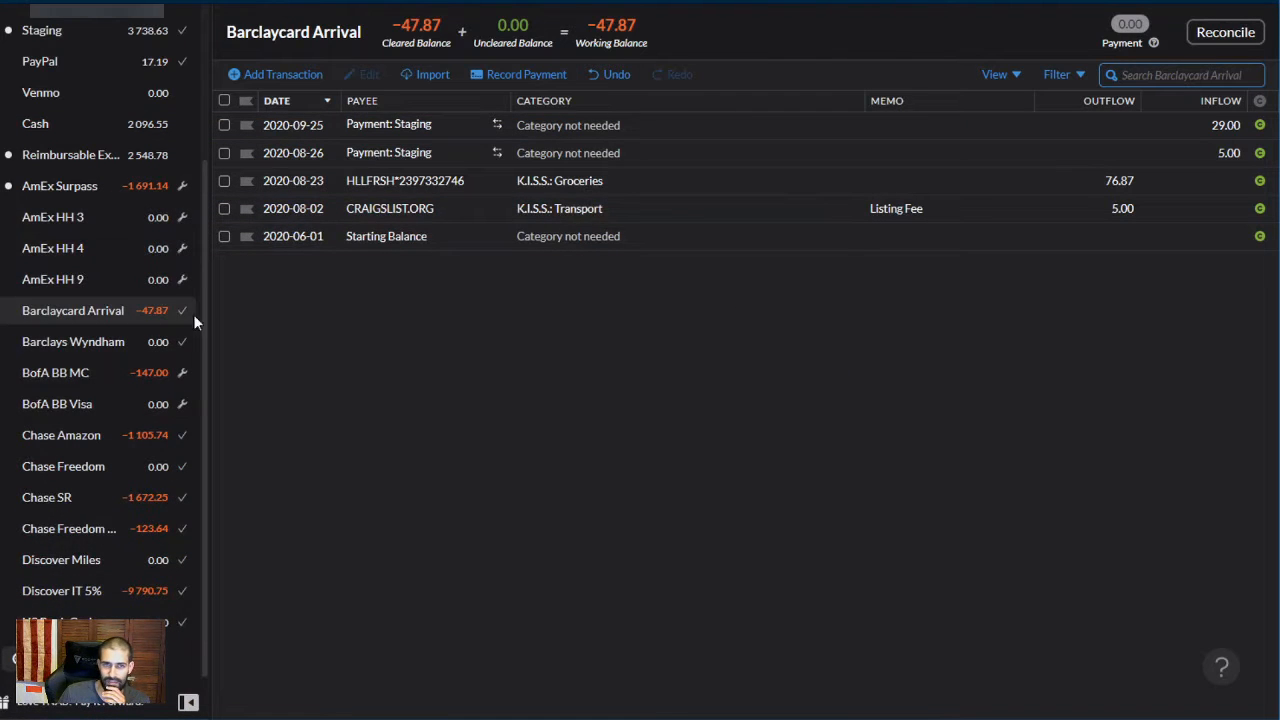
scroll(86, 371, "up", 2)
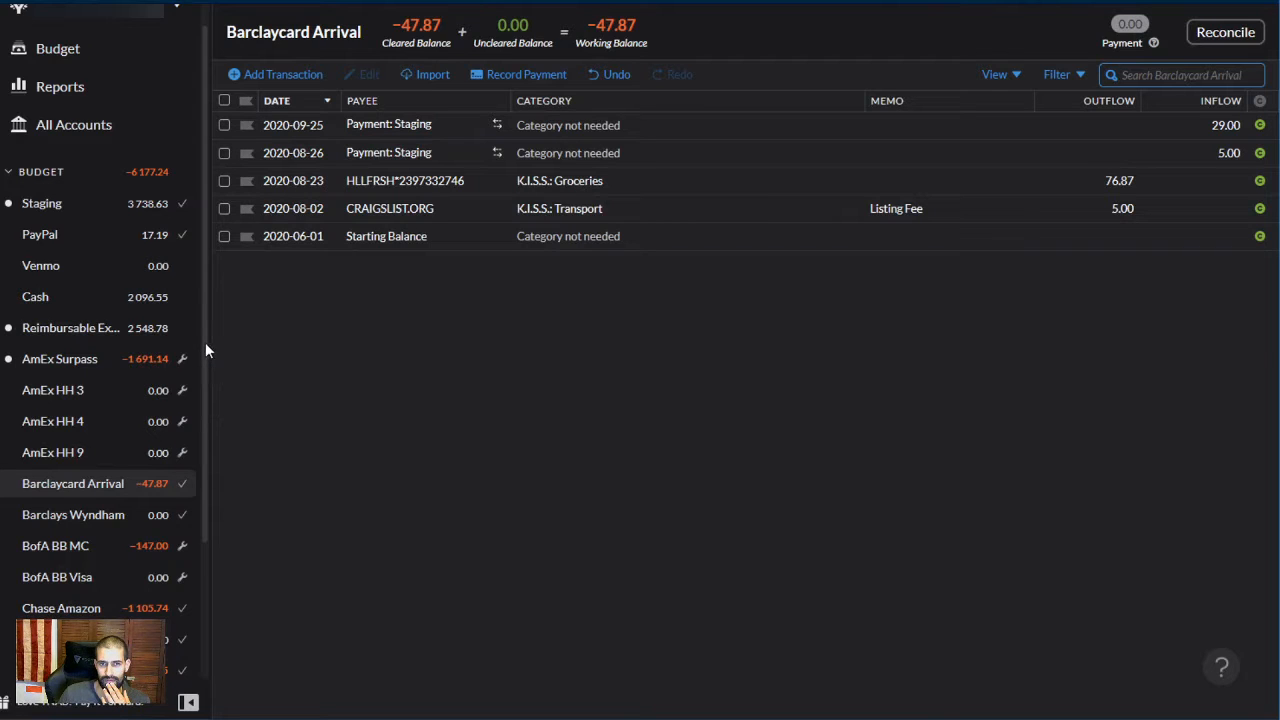
scroll(205, 344, "down", 1)
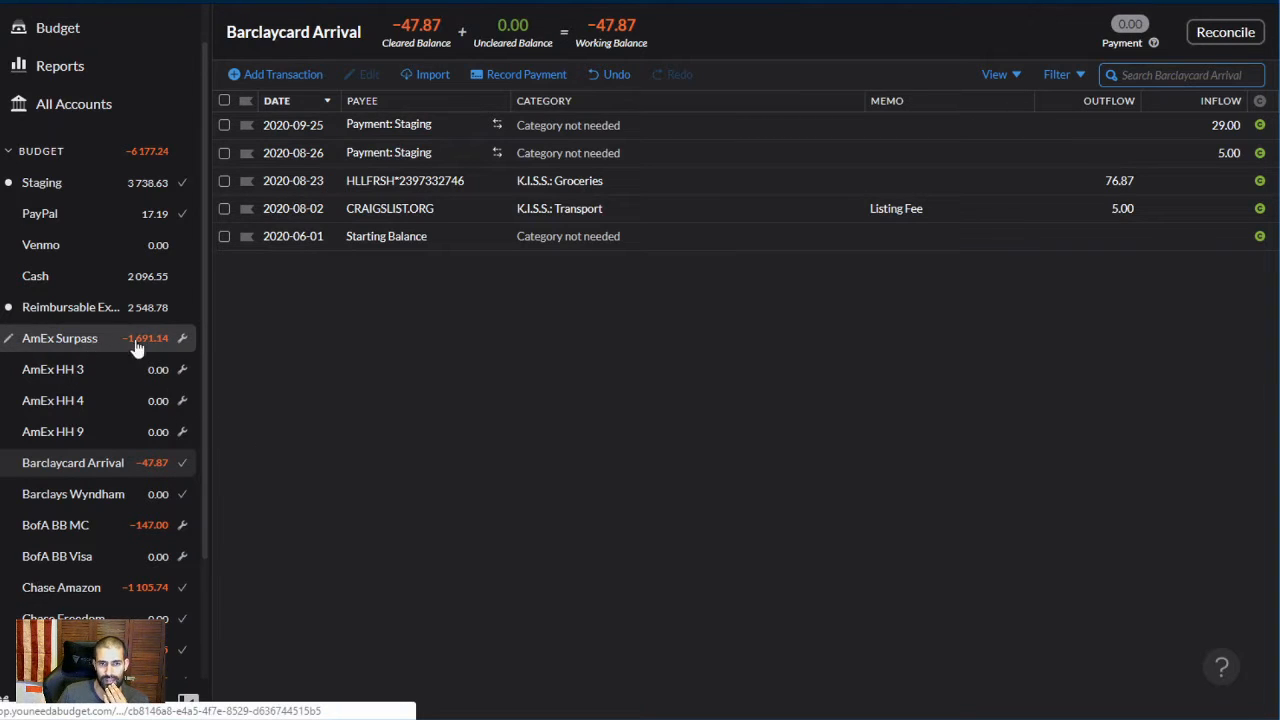
left_click(60, 338)
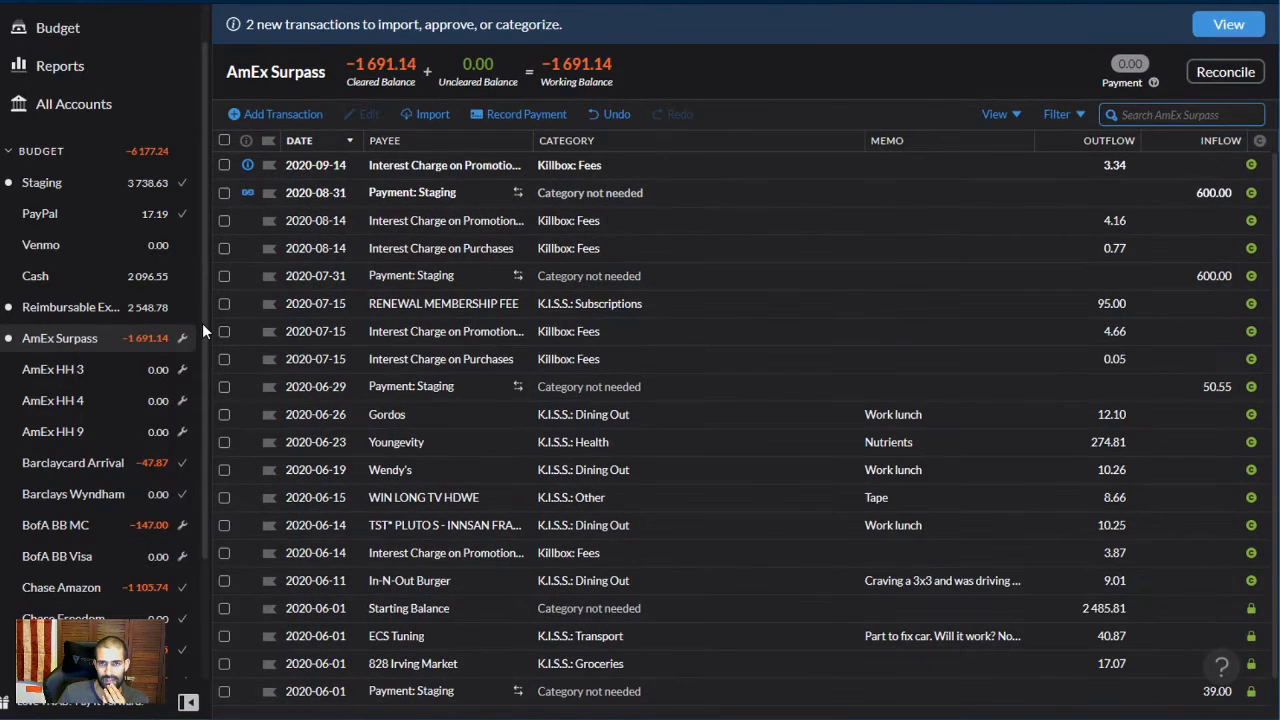
left_click(249, 194)
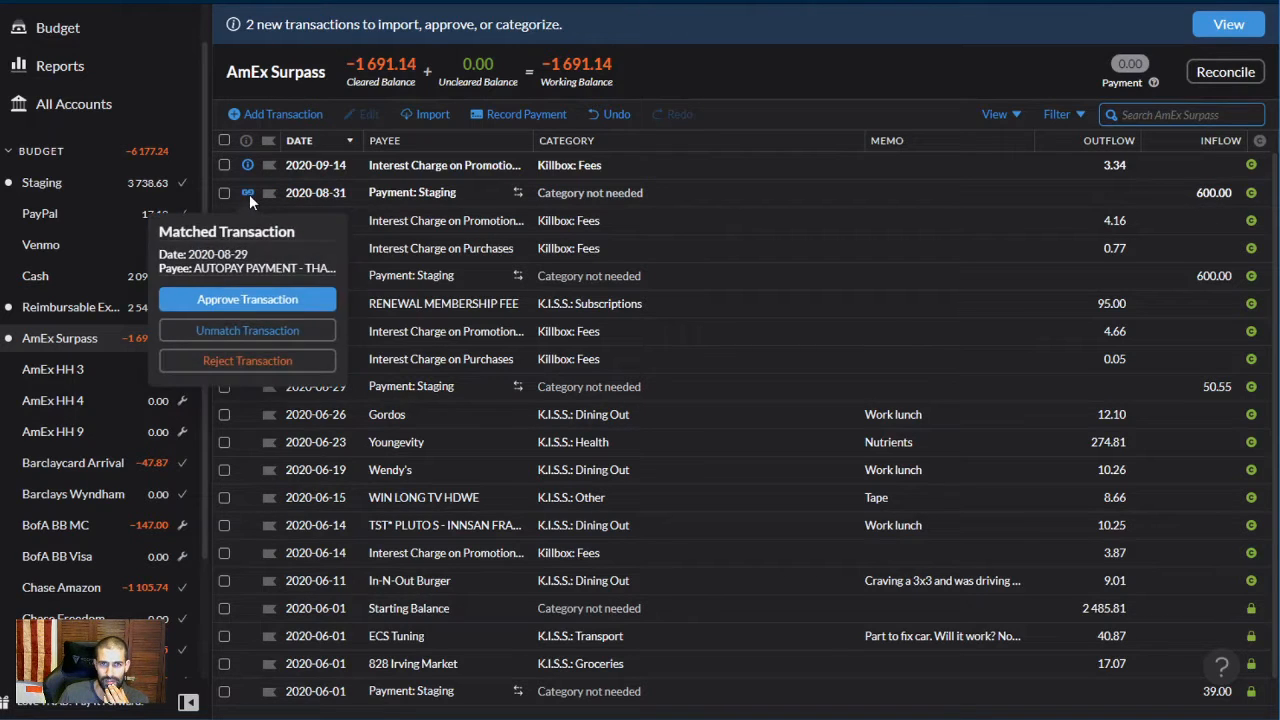
left_click(258, 298)
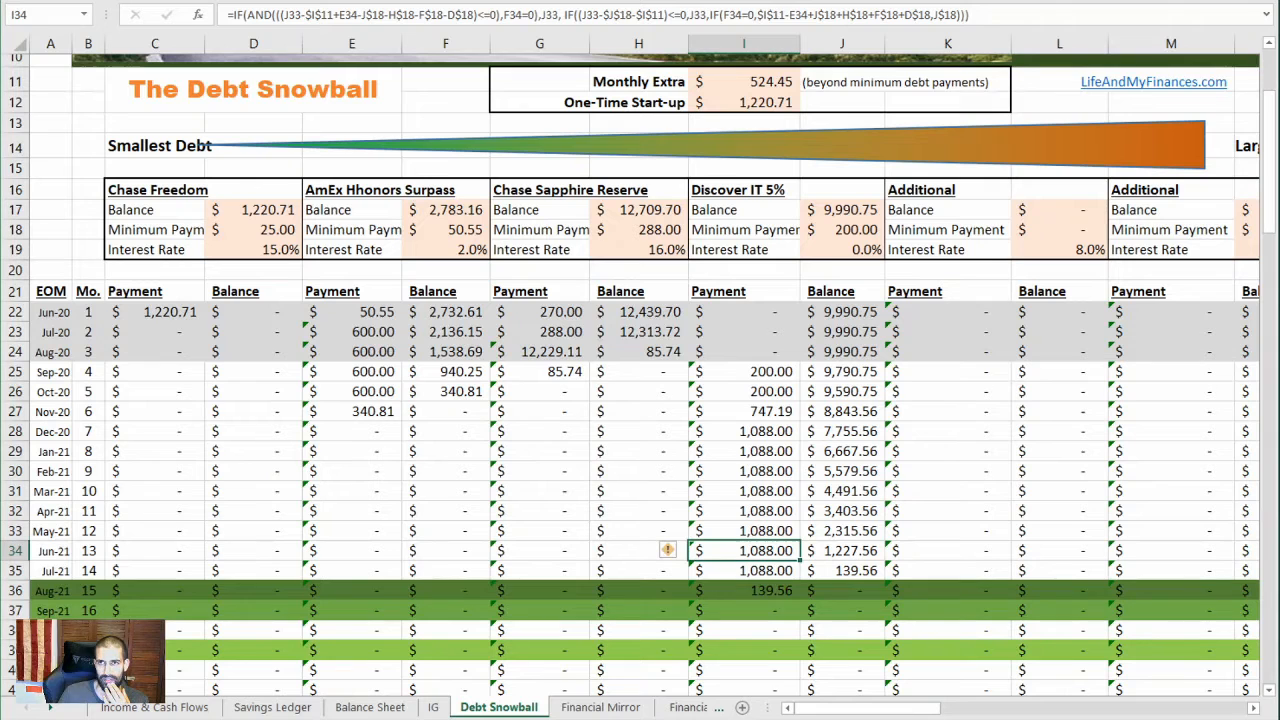
In the Excel Debt Snowball sheet, give the Sep-20 row the same grey shading as the Aug-20 row
left_click(363, 371)
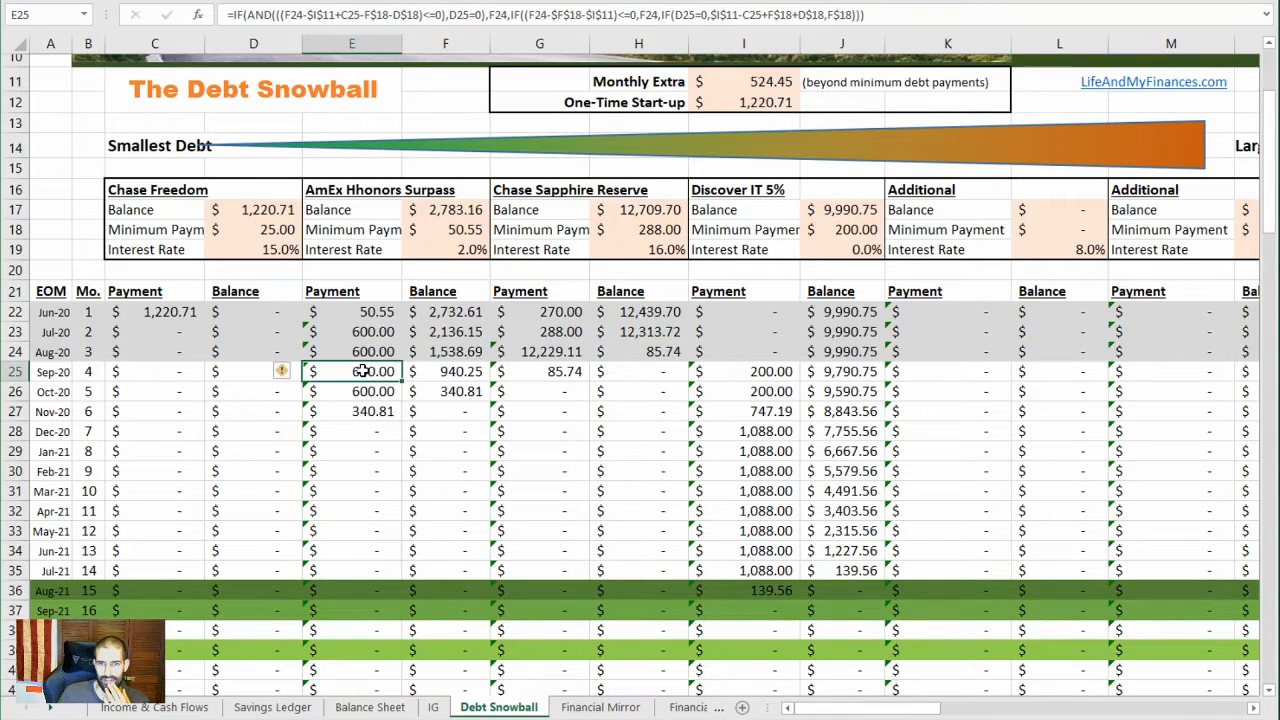
left_click(14, 371)
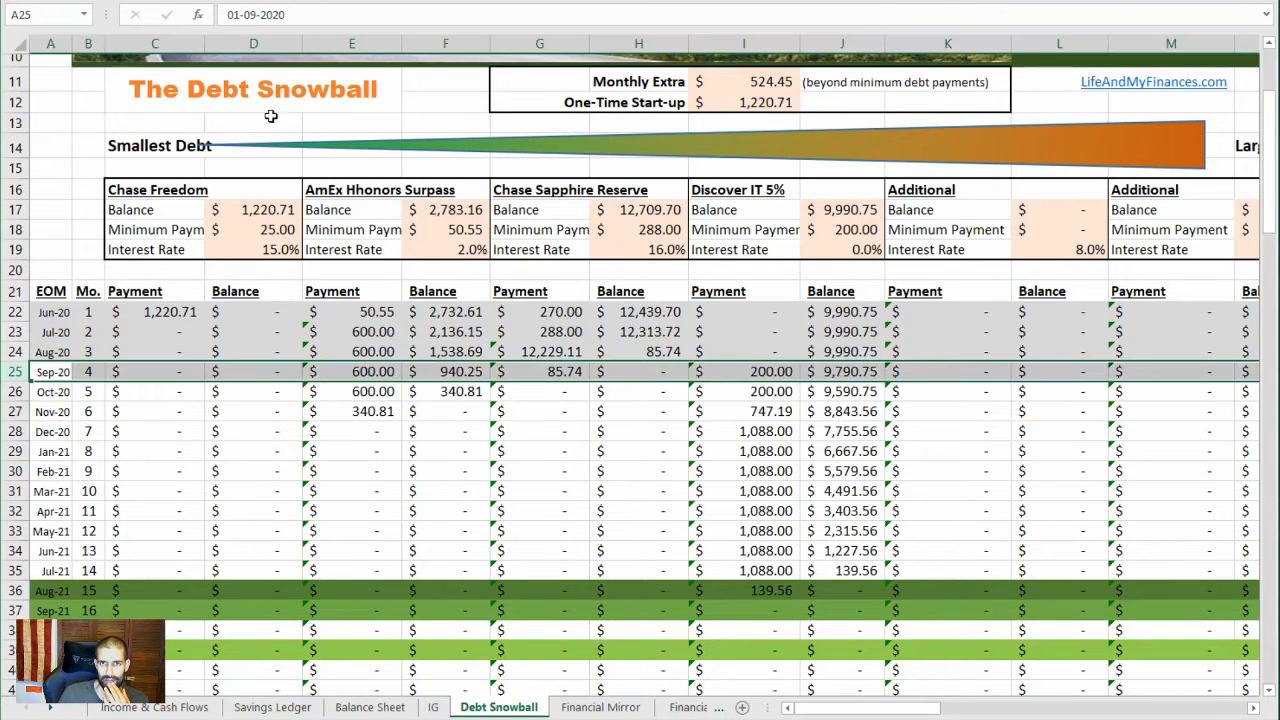
left_click(14, 351)
key("ctrl+c")
left_click(14, 371)
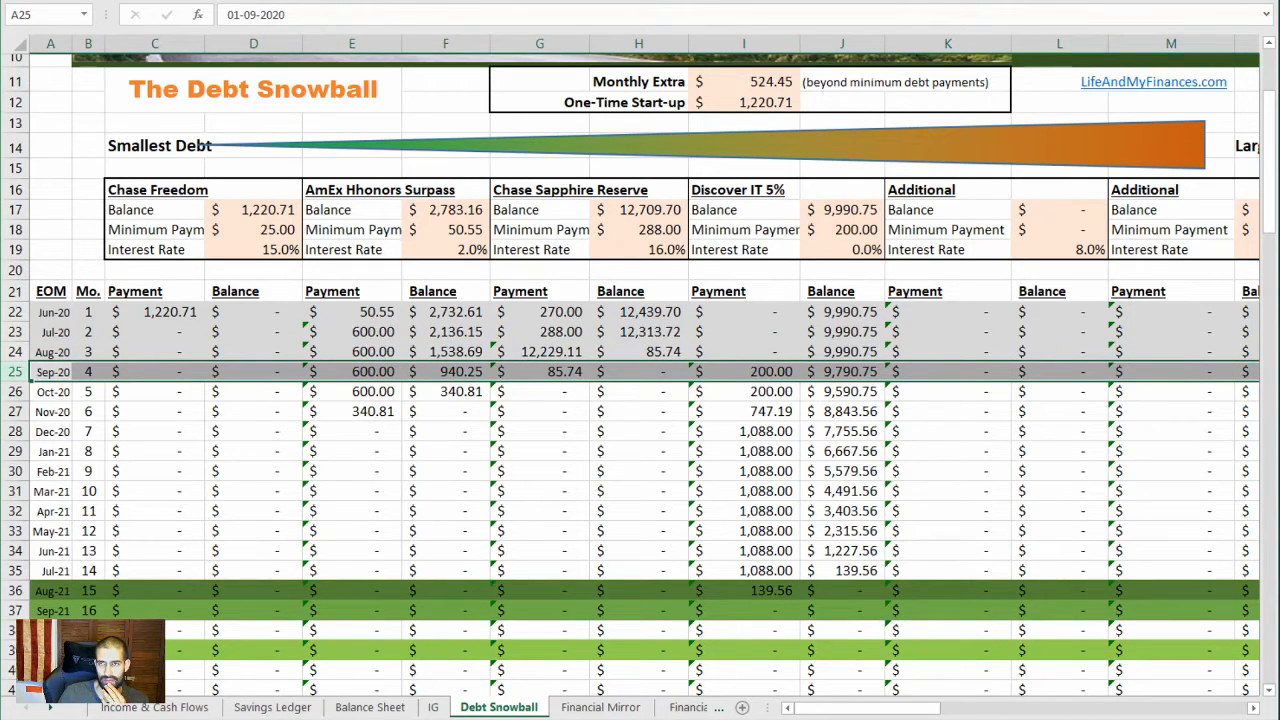
Switch back to YNAB and approve the 2020-09-14 promotional interest charge in AmEx Surpass
key("alt+Tab")
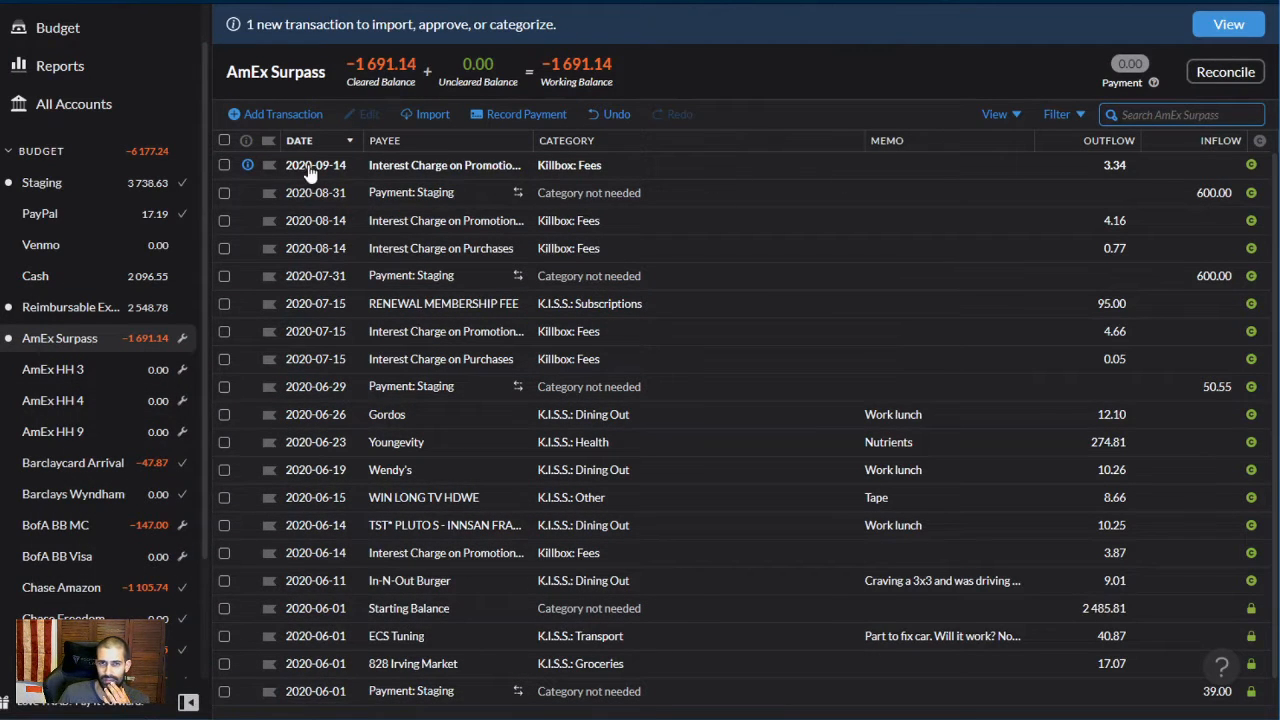
left_click(240, 169)
left_click(270, 209)
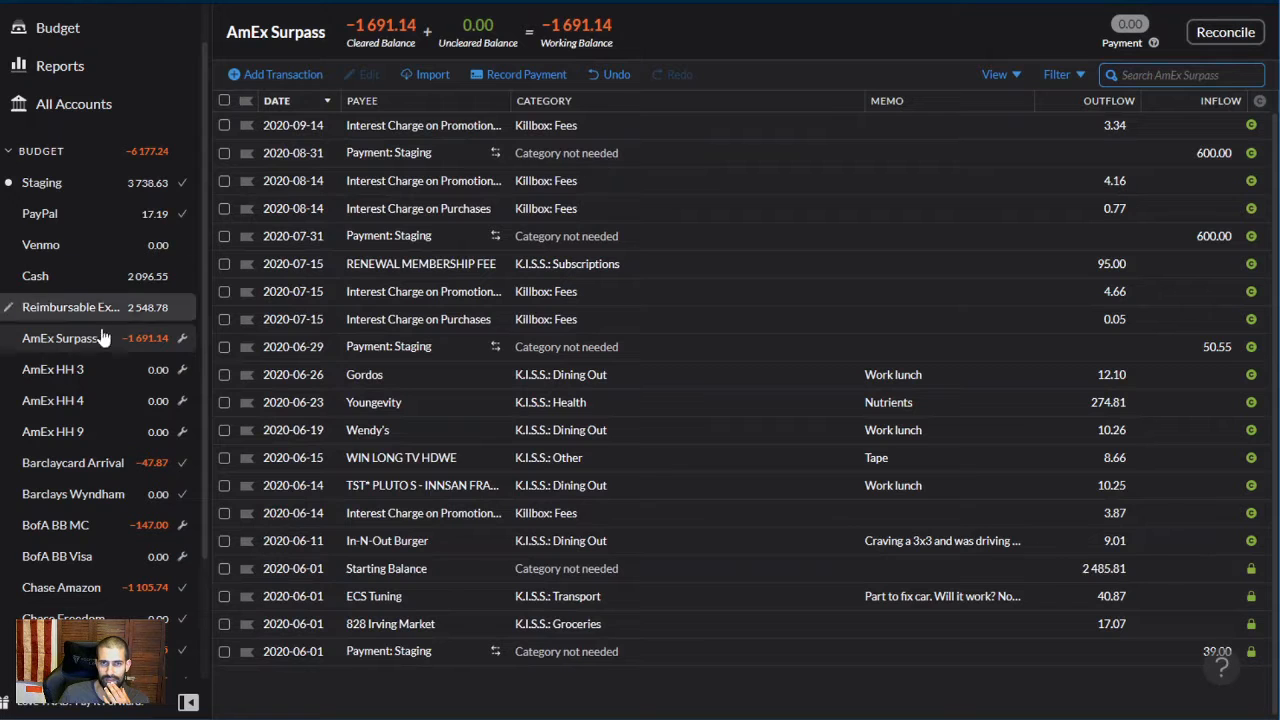
Open the Reimbursable Expenses account and approve the 2020-09-11 FedEx transfer from Chase Amazon
left_click(65, 310)
scroll(294, 366, "down", 10)
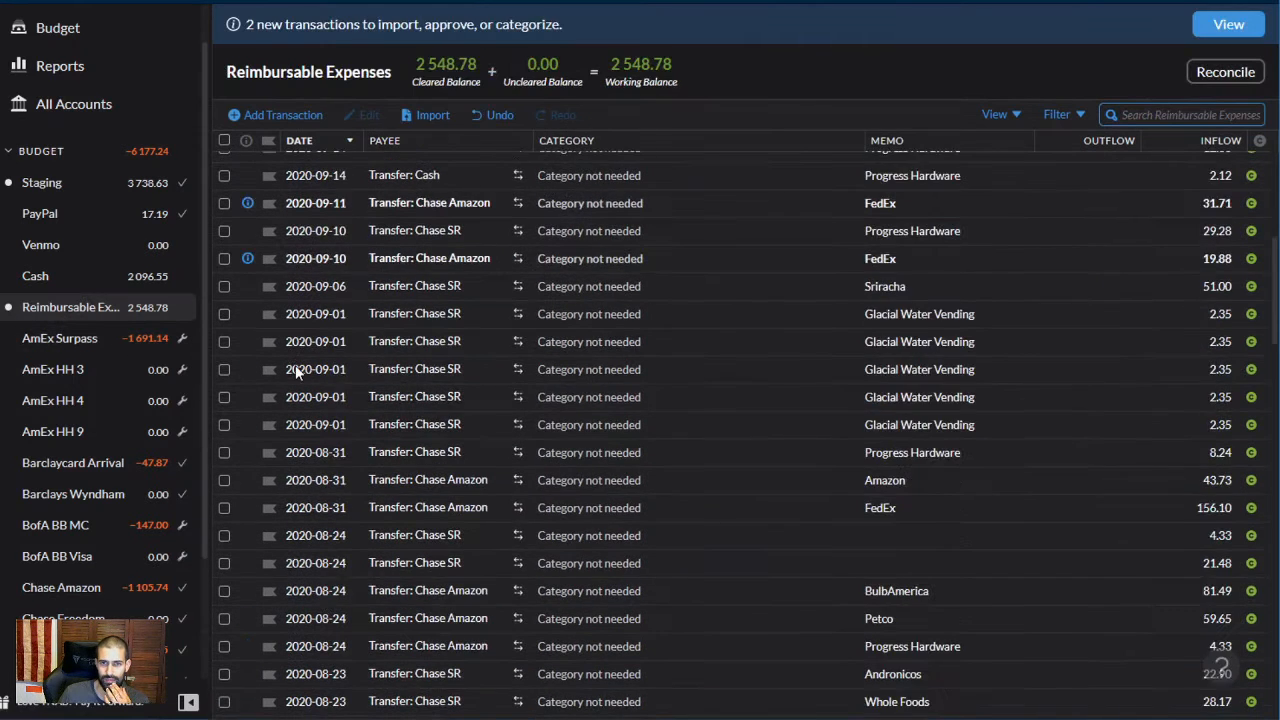
scroll(295, 372, "up", 4)
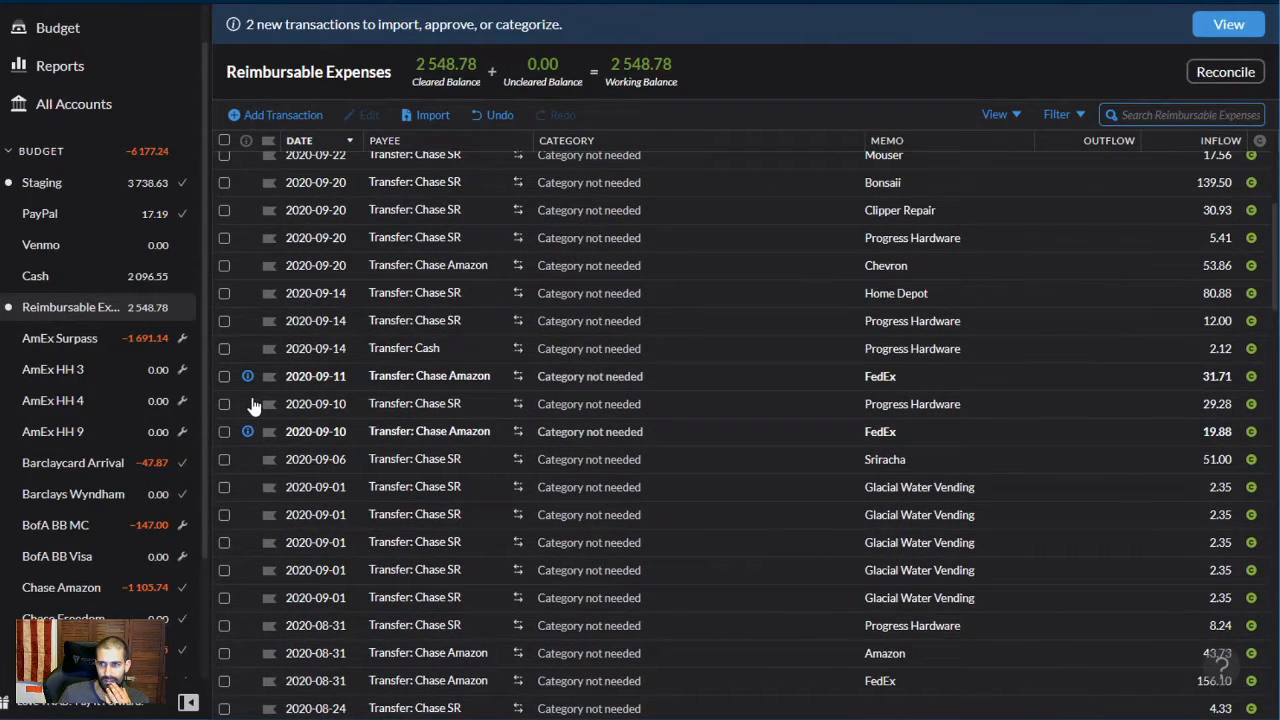
left_click(247, 376)
left_click(265, 420)
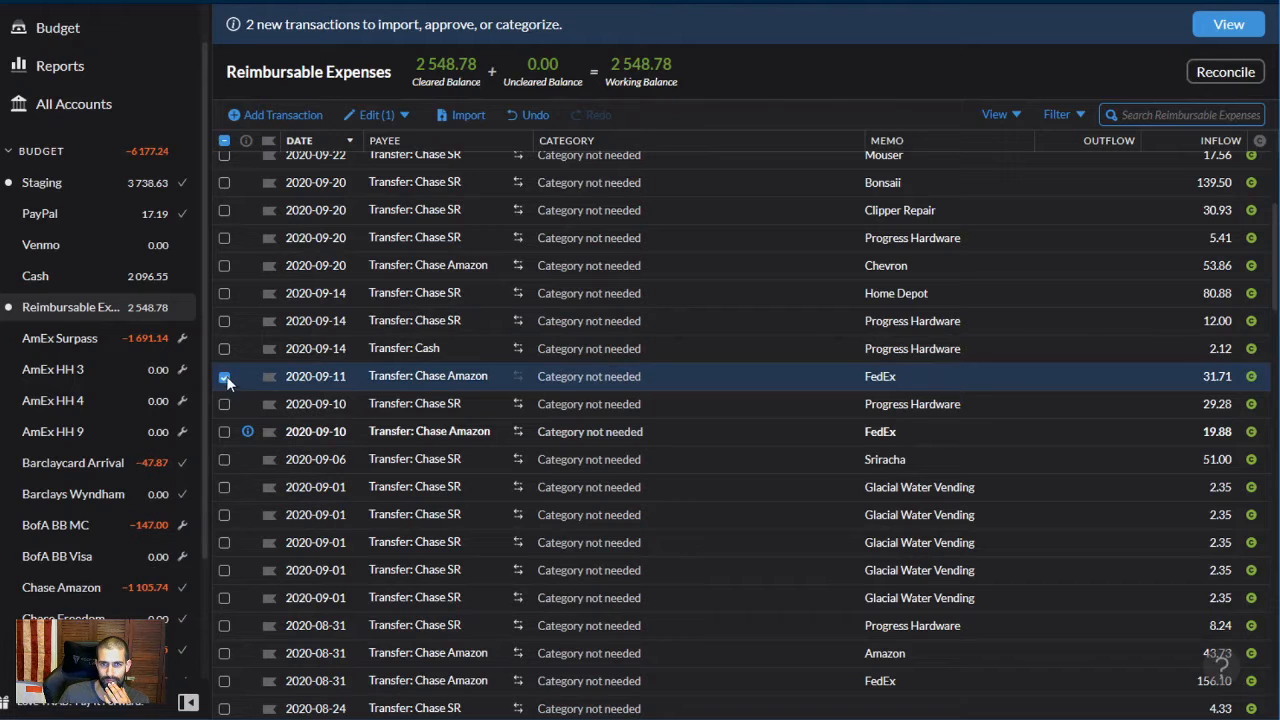
left_click(267, 420)
Approve the 2020-09-10 FedEx transfer from Chase Amazon and check the account for remaining unapproved transactions
left_click(252, 436)
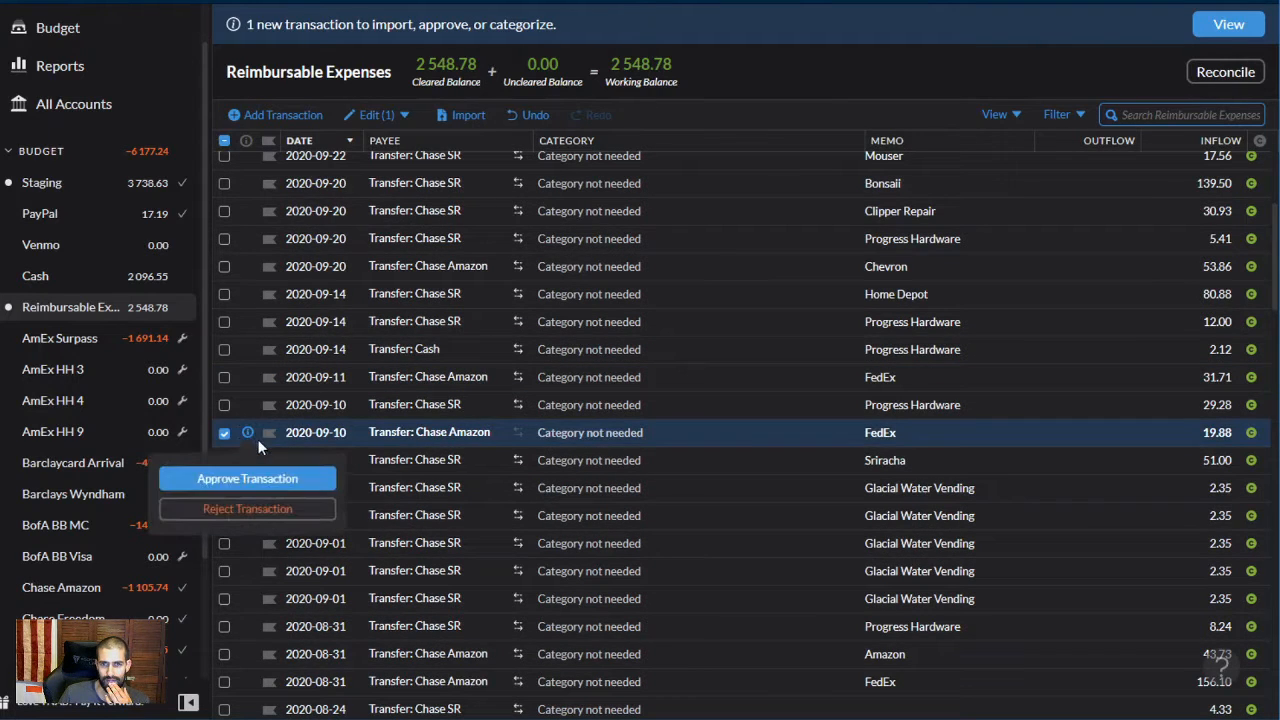
left_click(249, 482)
left_click(224, 421)
left_click(224, 421)
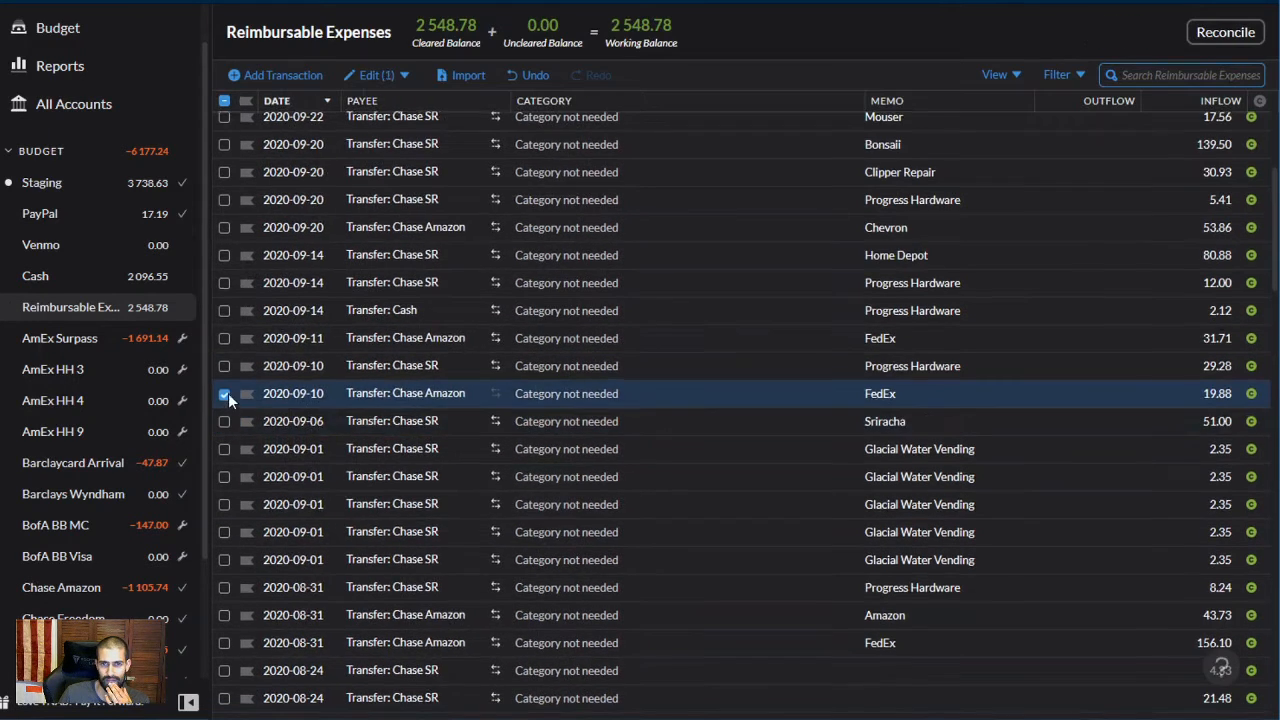
left_click(224, 393)
scroll(371, 414, "down", 2)
scroll(371, 414, "up", 5)
scroll(500, 443, "down", 5)
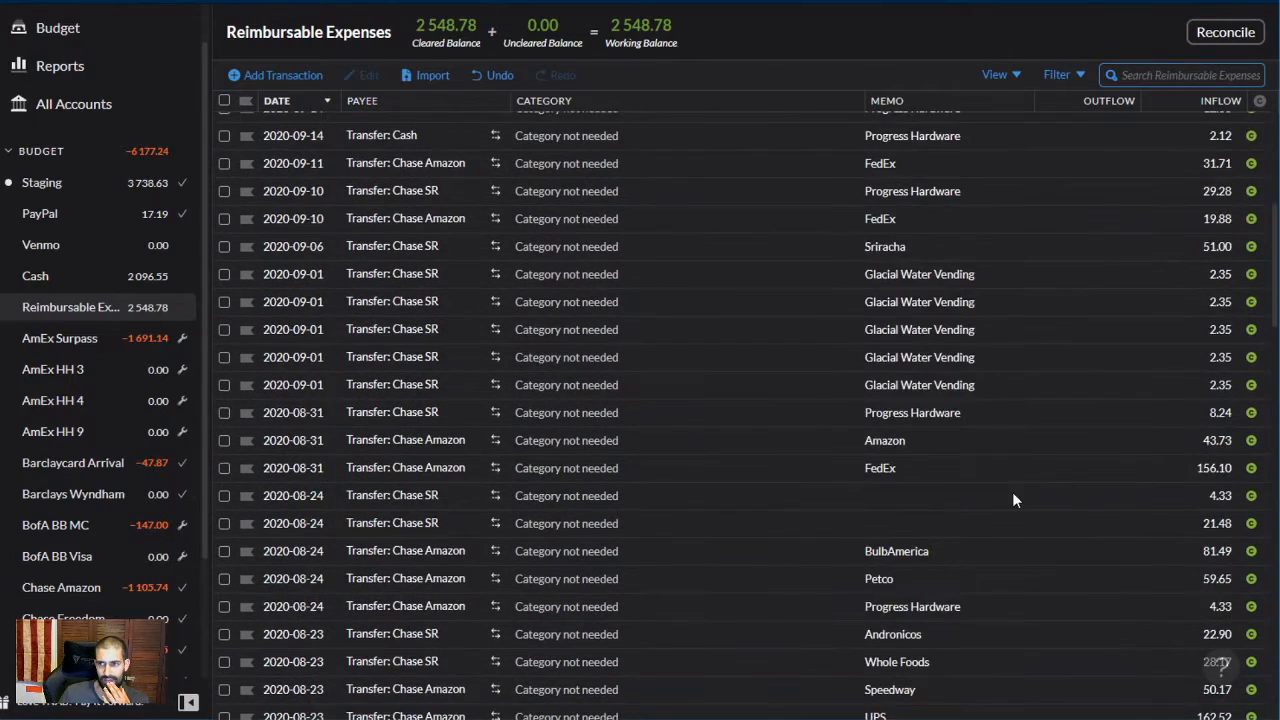
scroll(1020, 495, "up", 5)
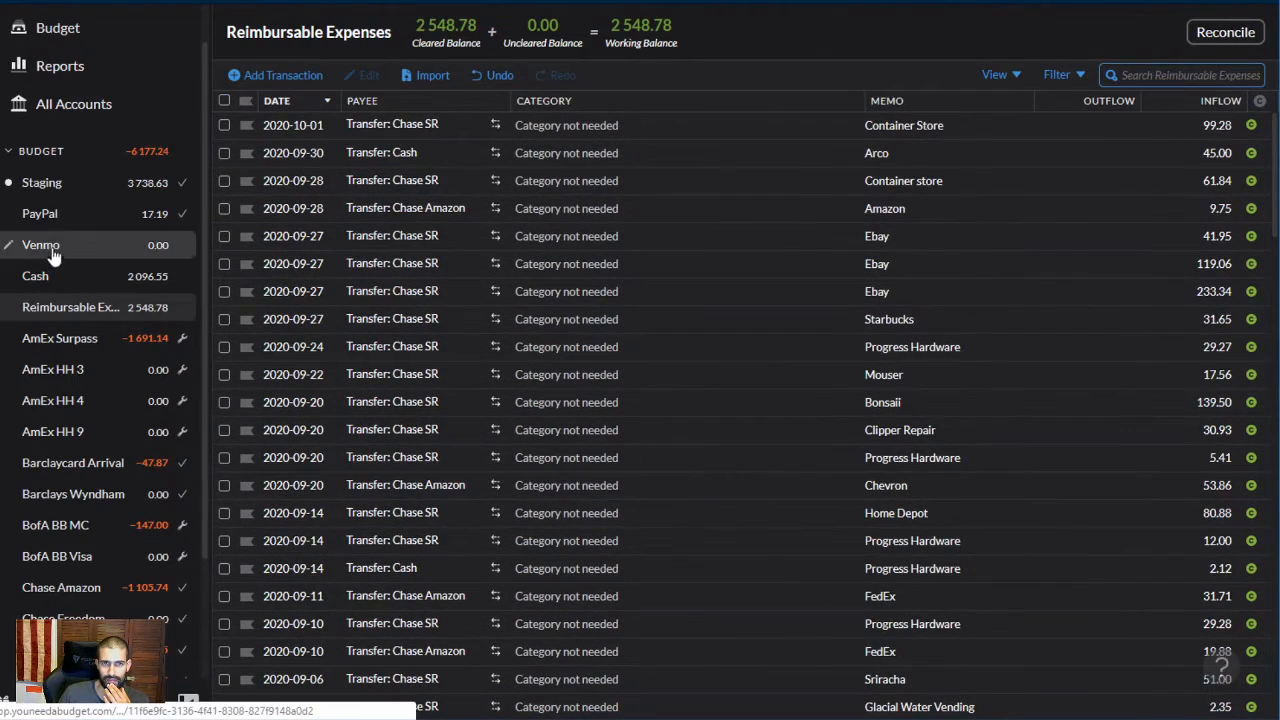
Open the Staging account and approve the matched 2020-09-02 payment to Barclays Wyndham
left_click(42, 184)
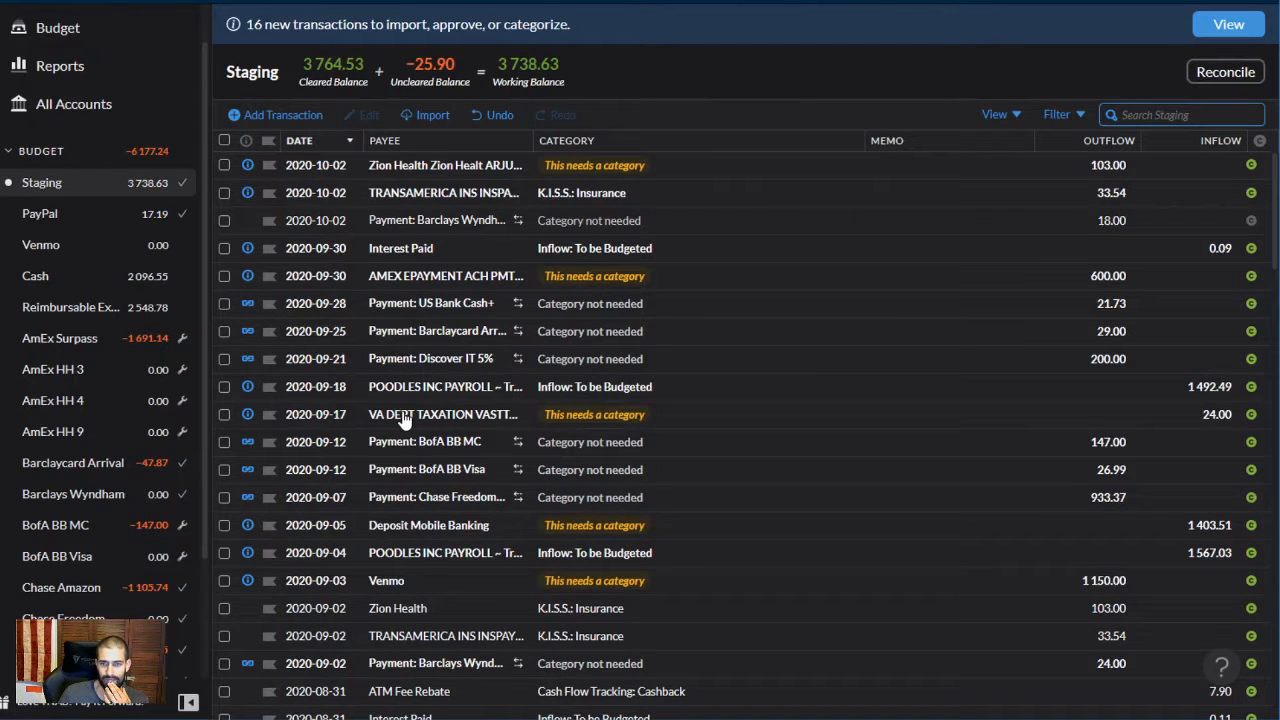
scroll(365, 482, "down", 3)
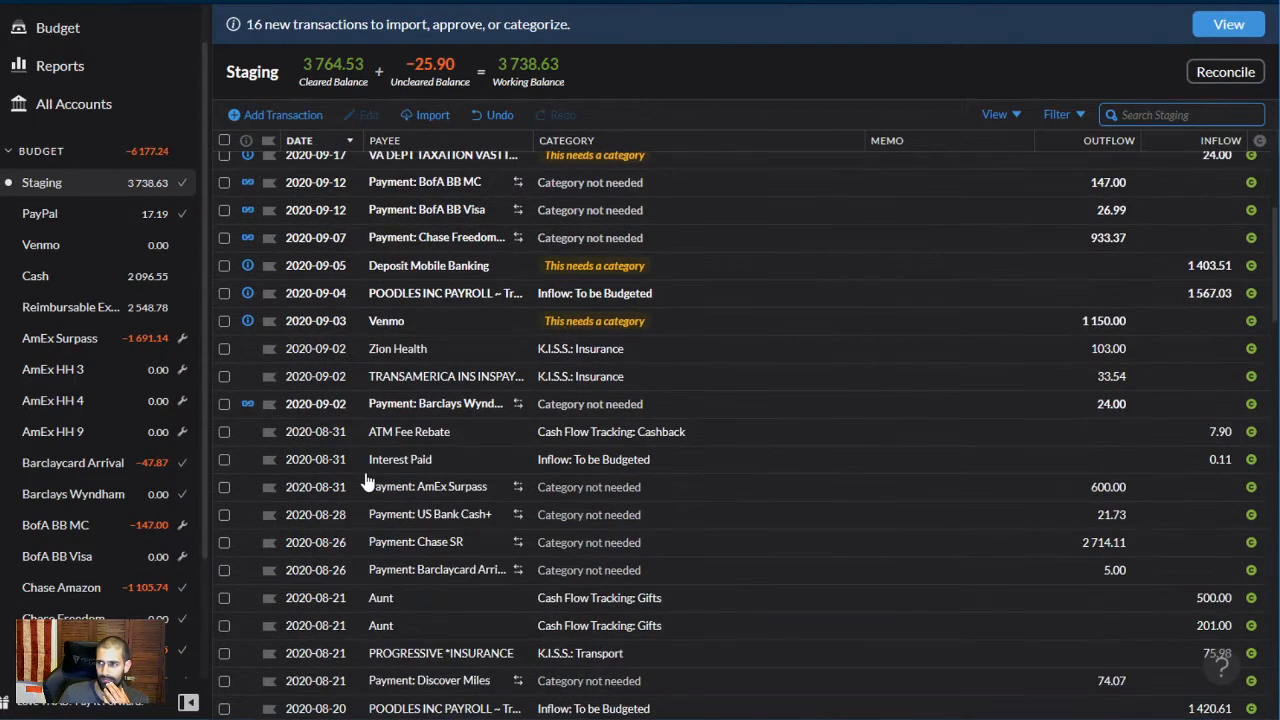
scroll(368, 500, "up", 1)
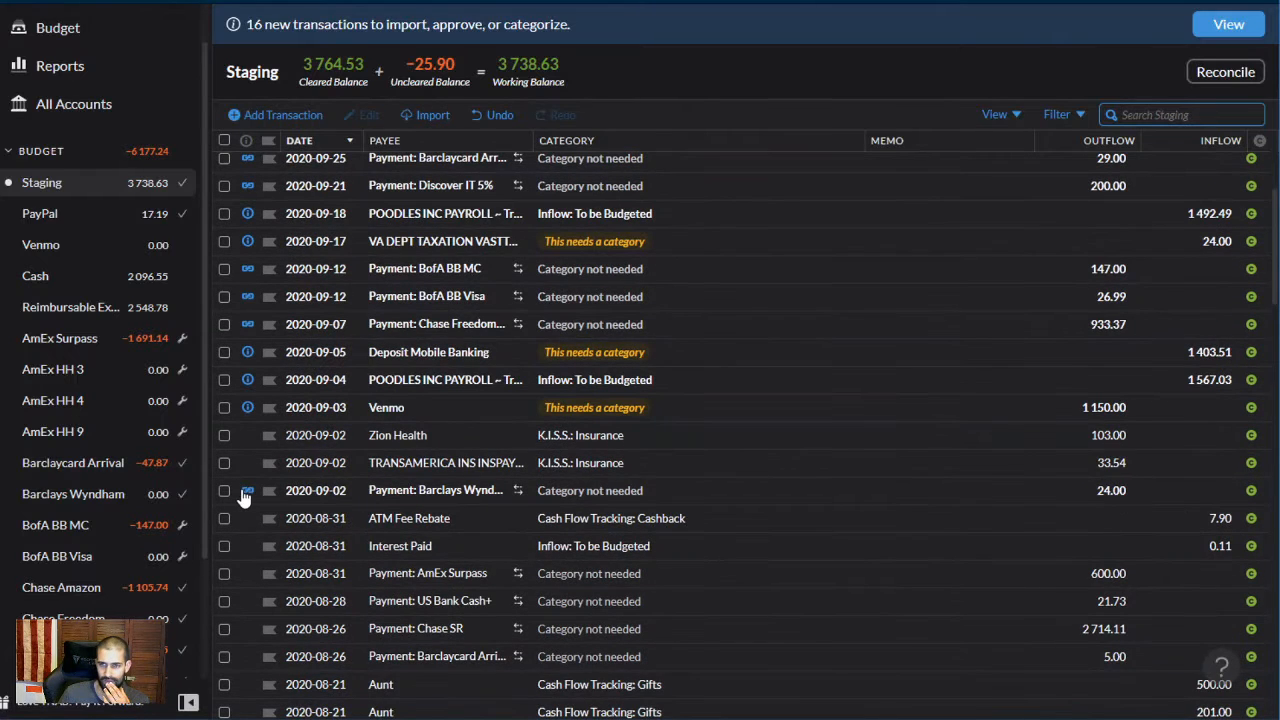
left_click(249, 491)
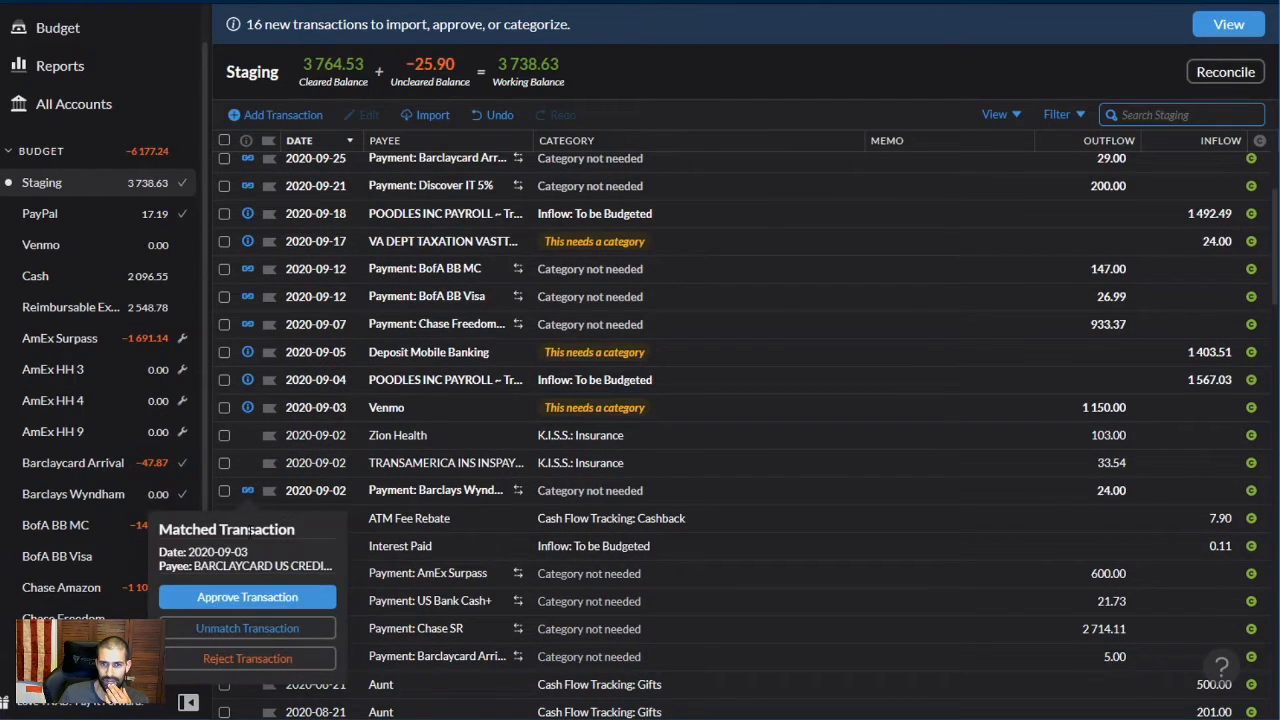
left_click(226, 598)
Approve together the matched September payments to US Bank Cash+, Barclaycard Arrival, Discover IT 5%, BofA BB MC, BofA BB Visa and Chase Freedom
left_click(224, 303)
left_click(224, 331)
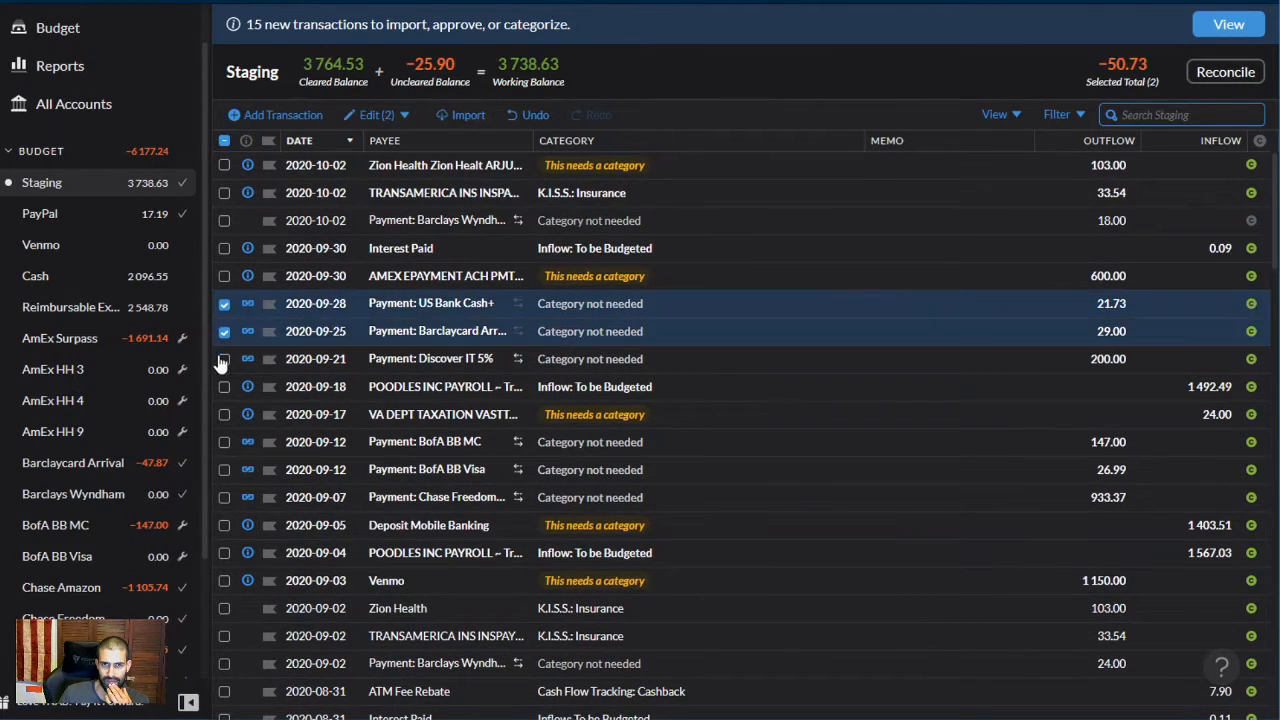
left_click(224, 358)
left_click(224, 442)
left_click(224, 469)
left_click(224, 497)
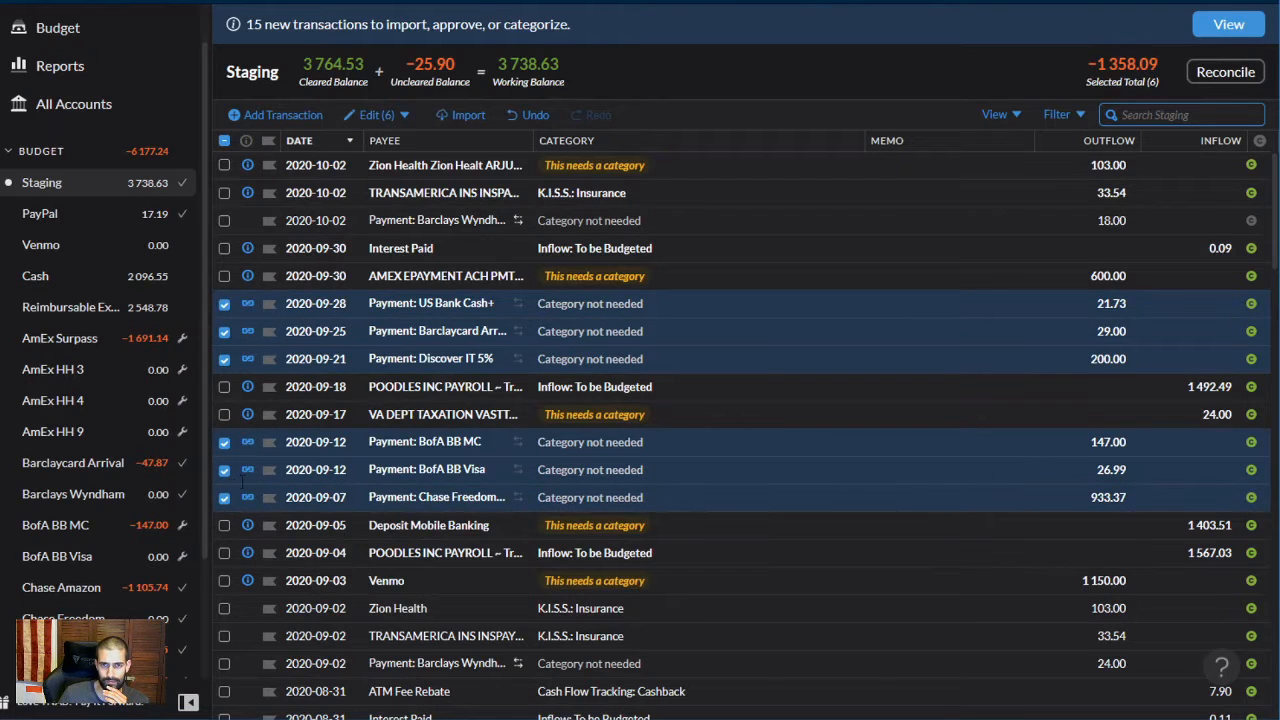
left_click(376, 115)
left_click(330, 216)
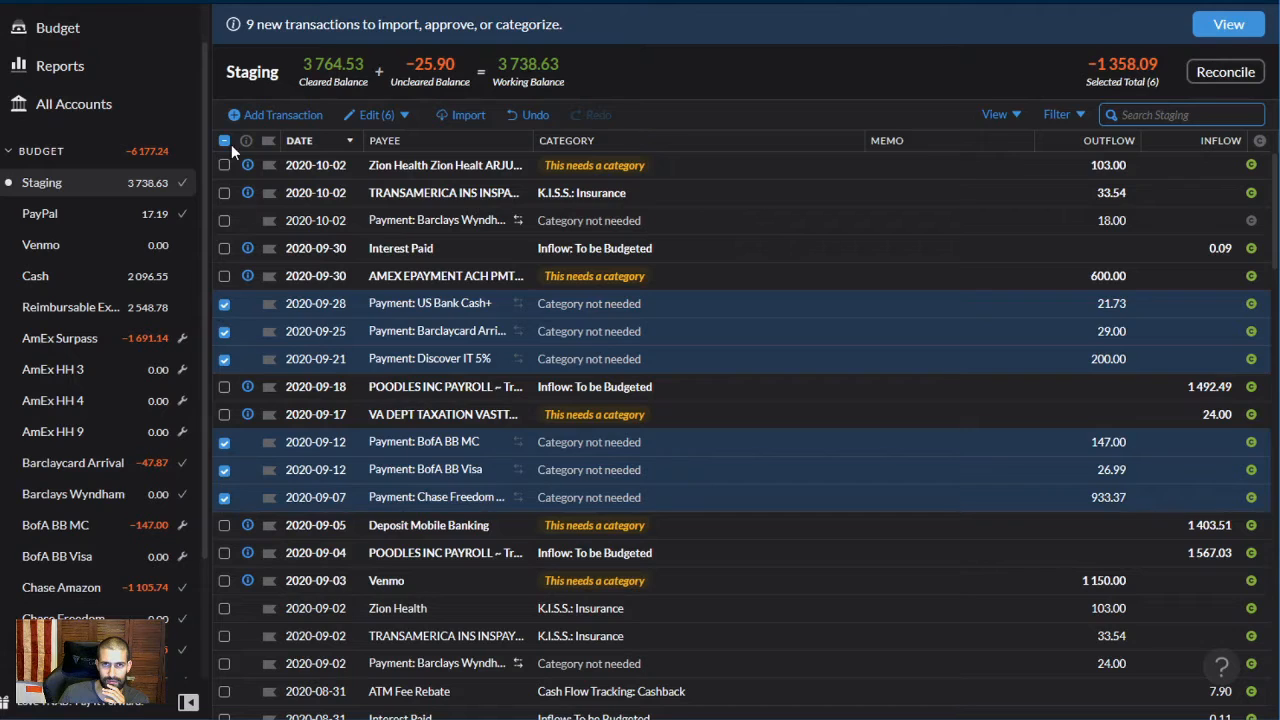
left_click(225, 140)
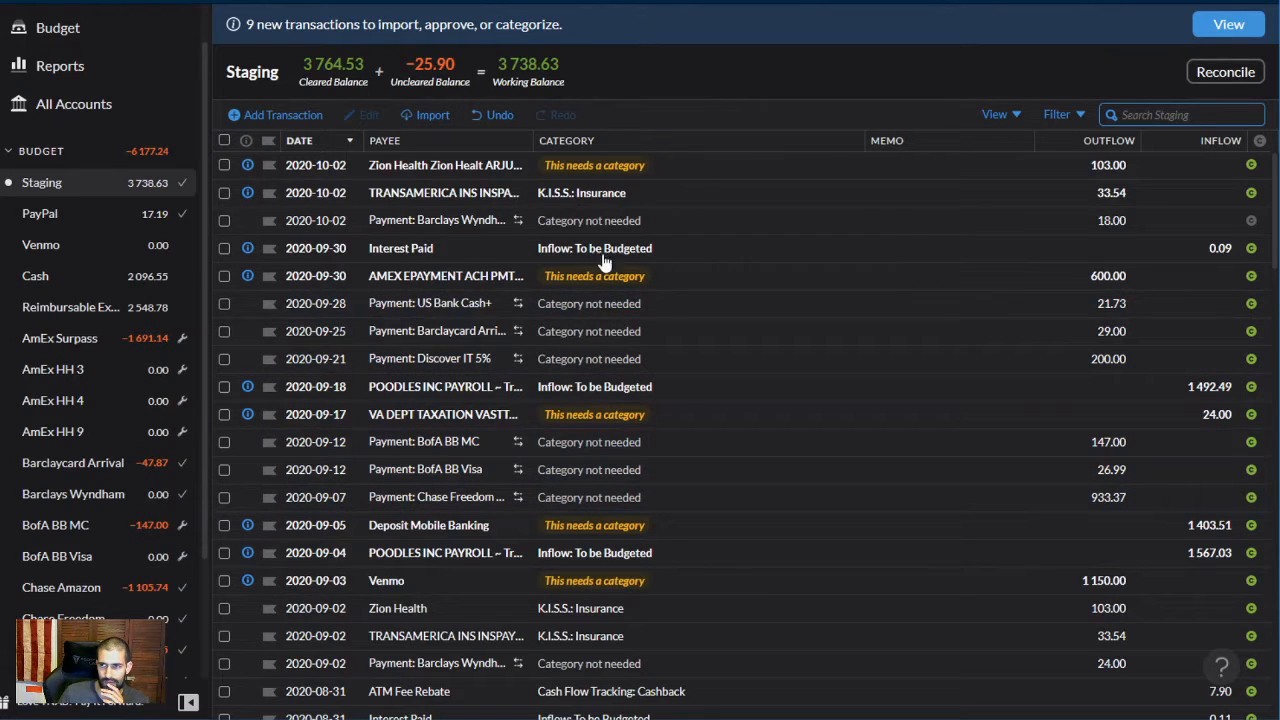
Approve the 2020-09-30 Interest Paid transaction, and enter 0.09 as September 2020 Interest in Excel's Income & Cash Flows sheet
left_click(247, 252)
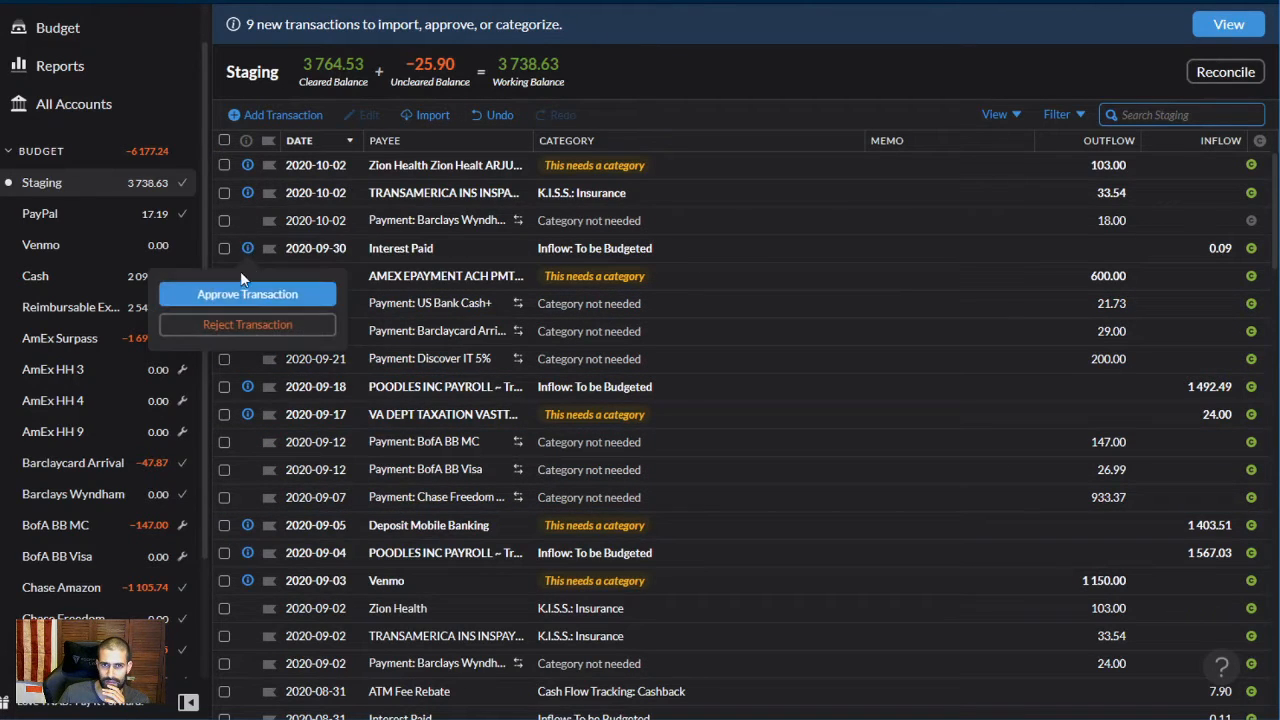
left_click(228, 293)
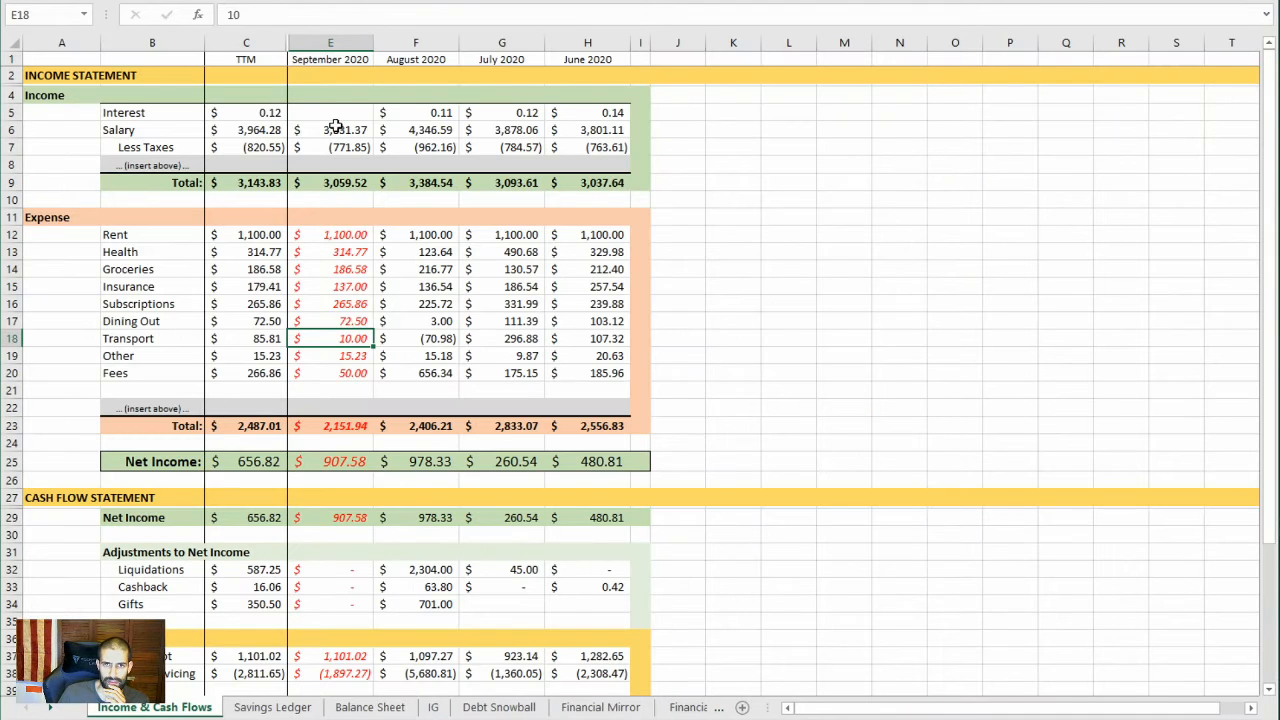
left_click(335, 114)
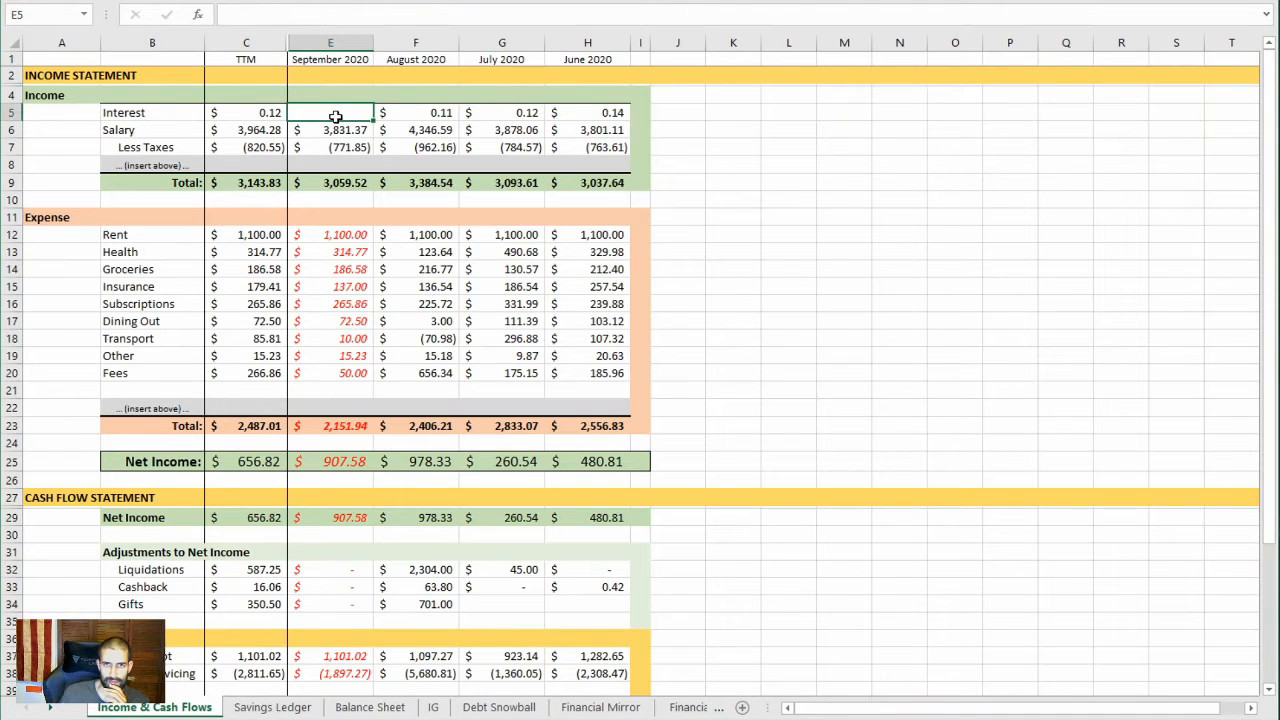
type(".09")
key("ctrl+Return")
key("Down")
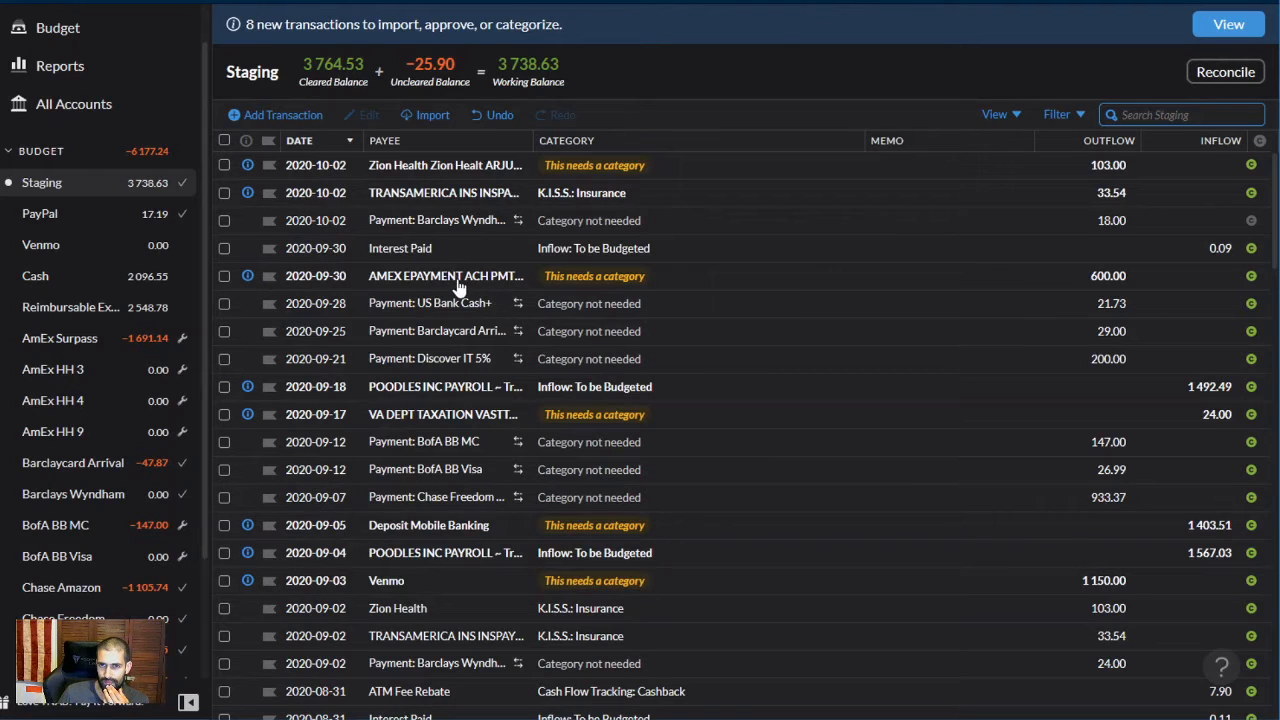
Switch back to YNAB, set the 2020-09-30 AMEX EPAYMENT payee to Payment to: AmEx Surpass and approve it
left_click(385, 277)
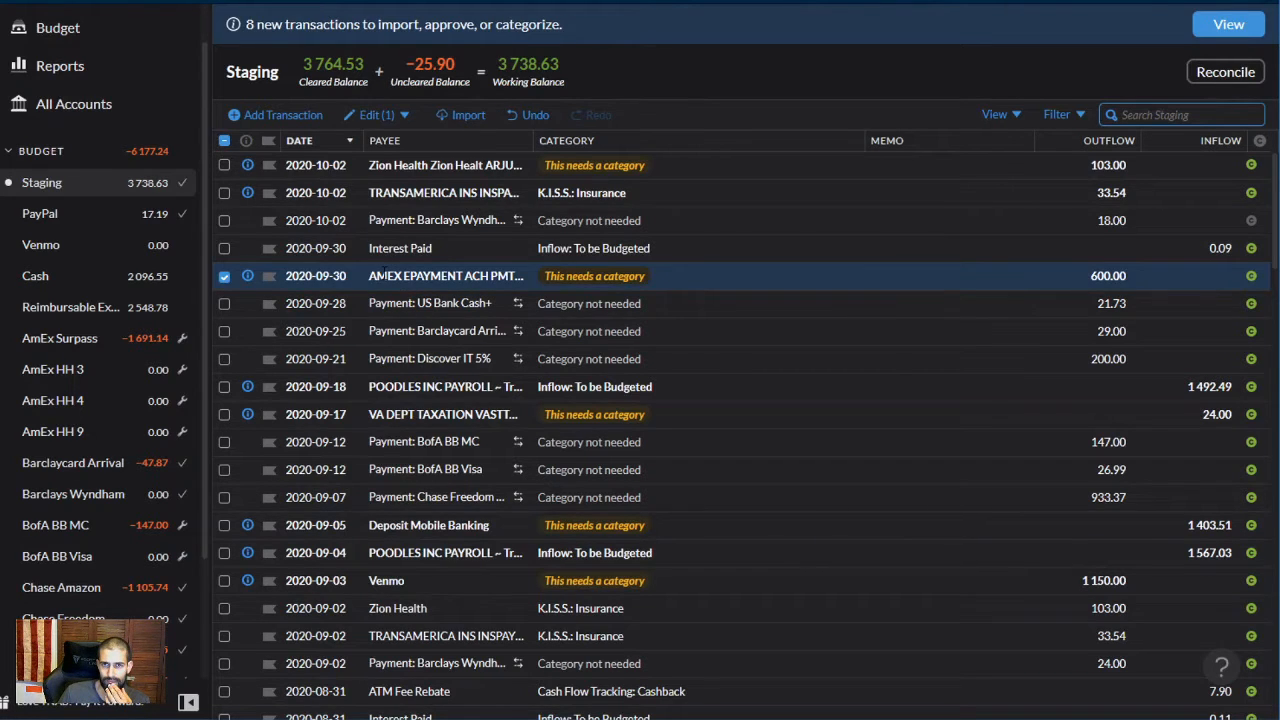
left_click(385, 277)
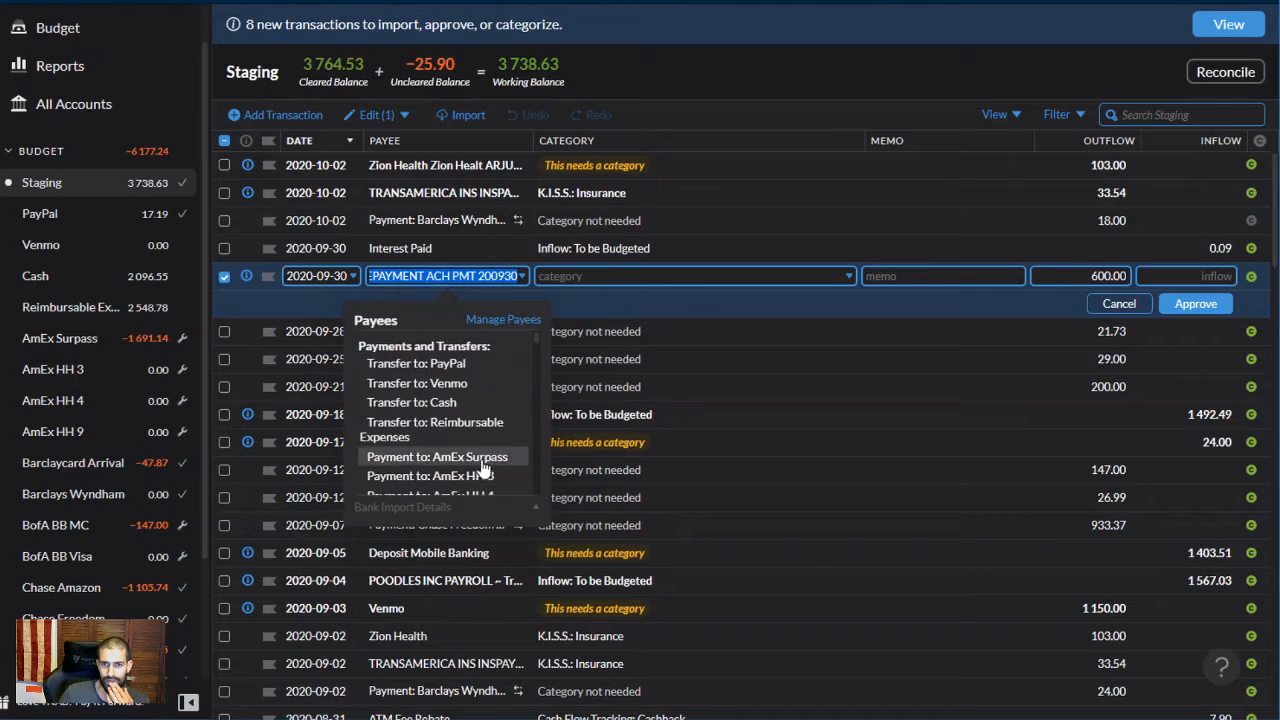
left_click(486, 460)
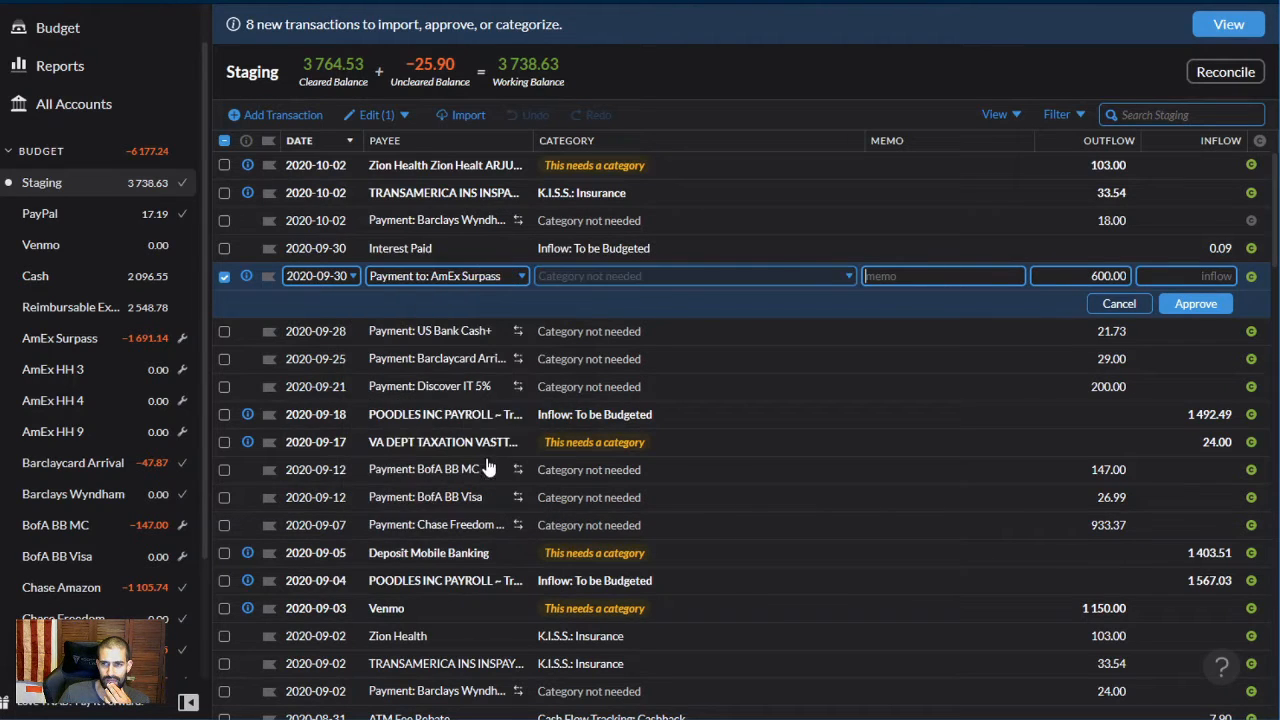
left_click(1196, 303)
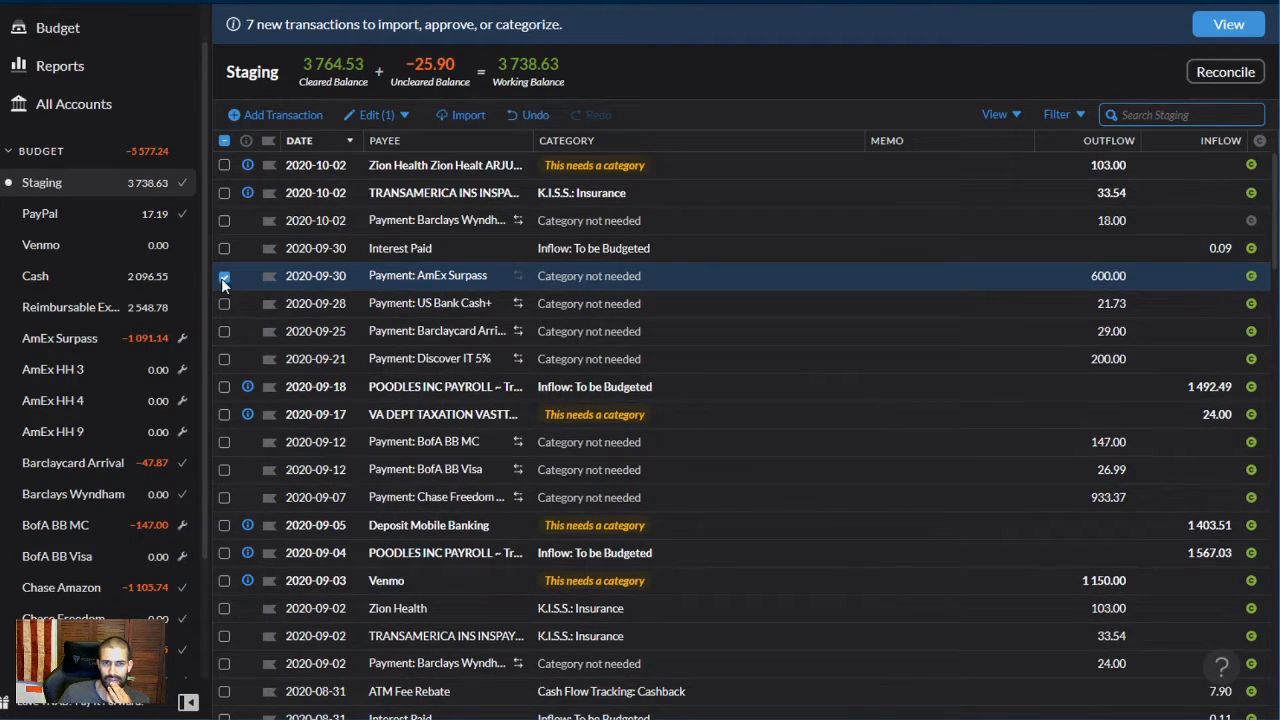
Check the Staging payments recorded in the AmEx Surpass account and the import status of AmEx Surpass and AmEx HH 3
left_click(86, 337)
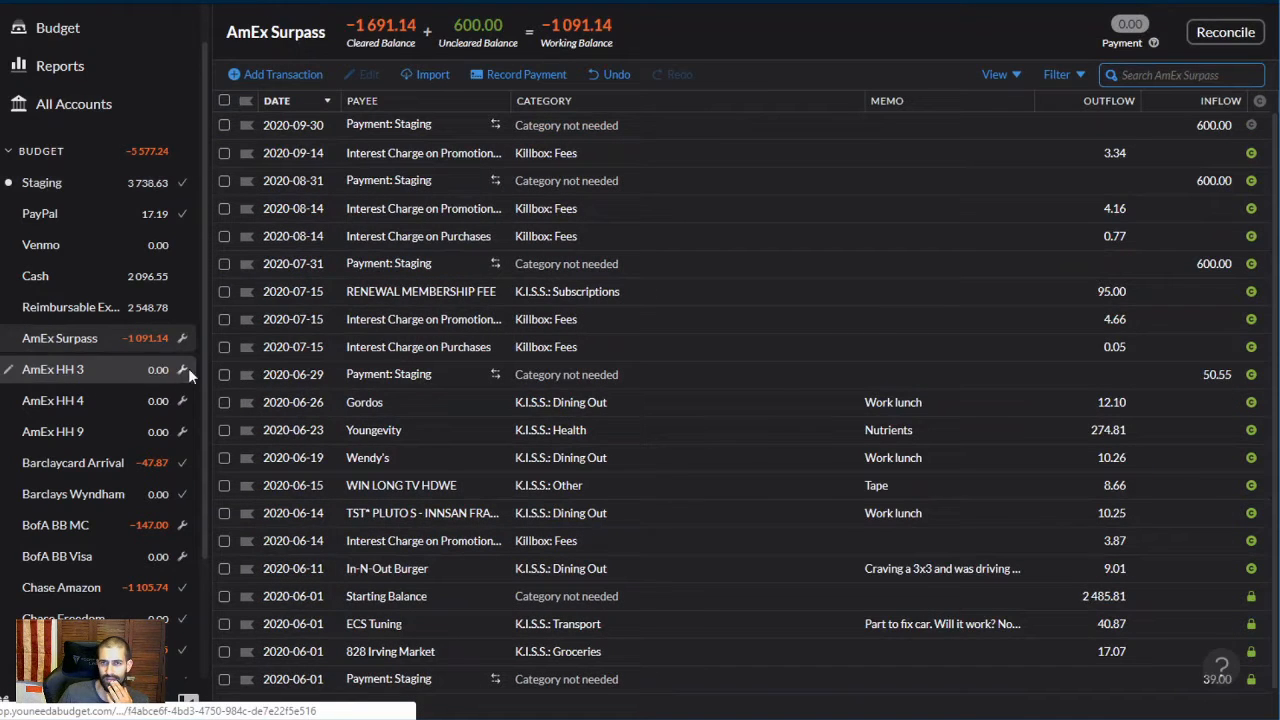
left_click(224, 180)
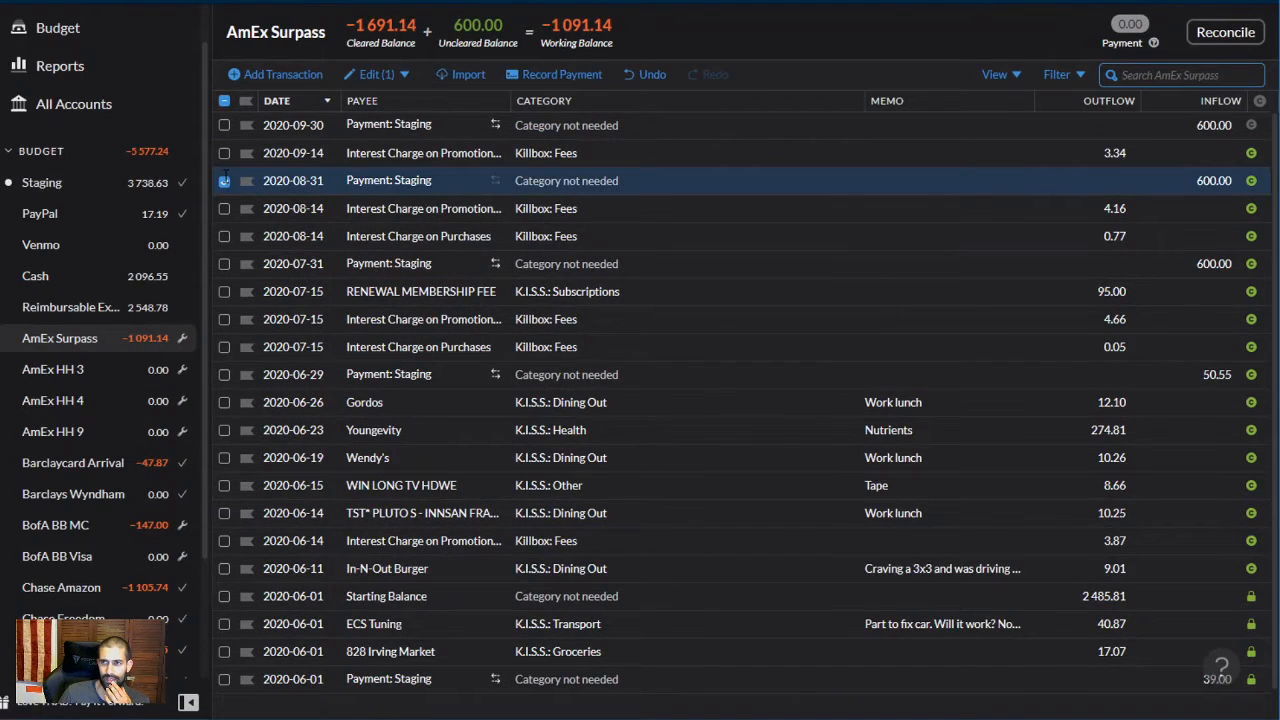
left_click(224, 180)
left_click(224, 125)
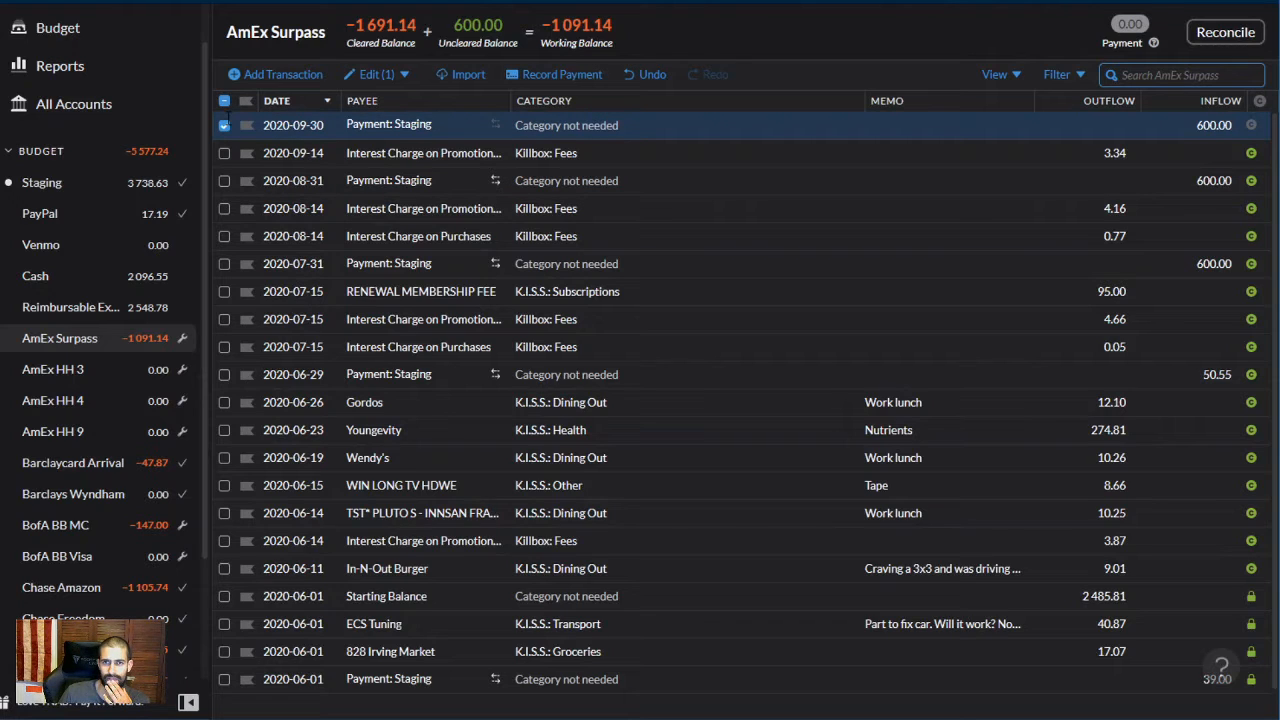
left_click(224, 125)
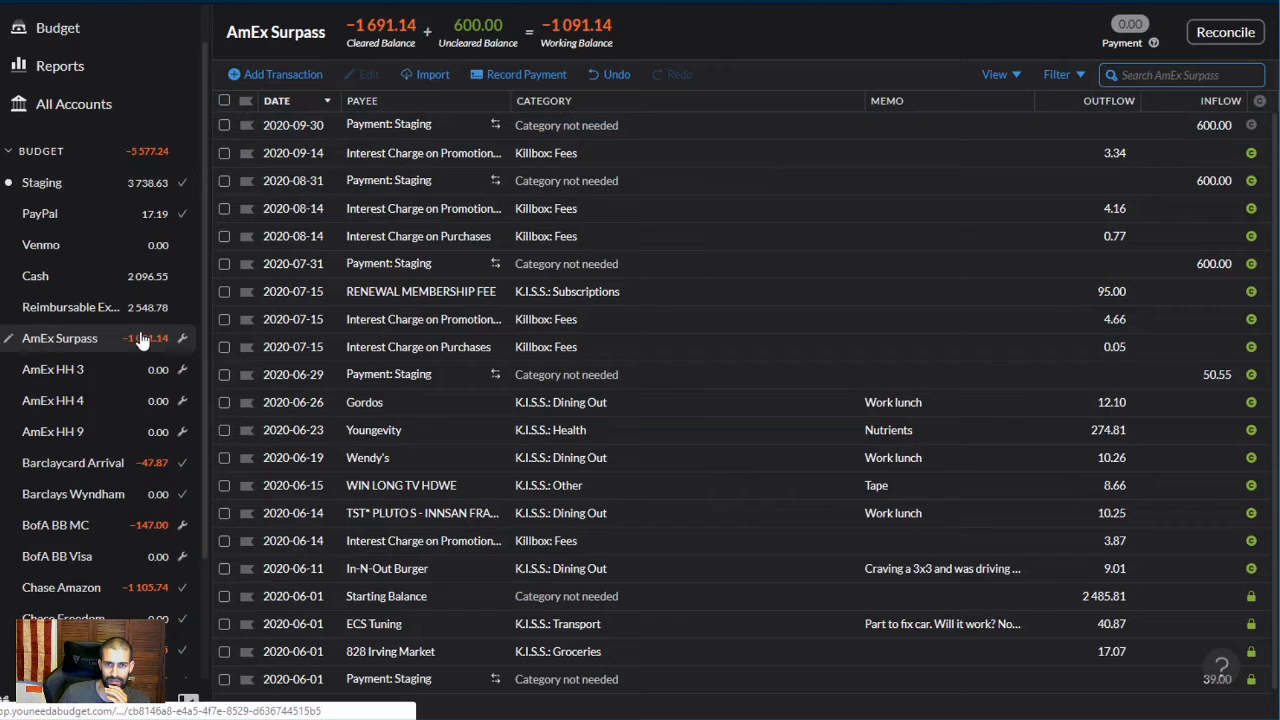
mouse_move(182, 340)
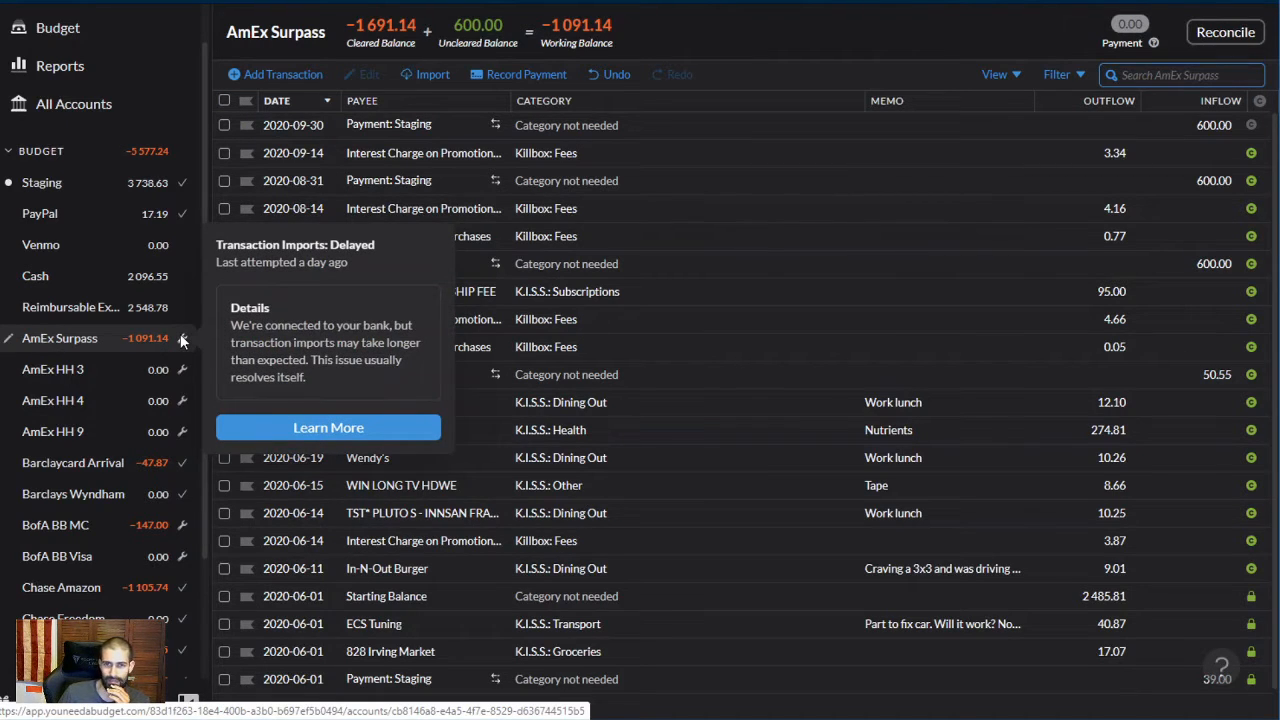
mouse_move(181, 366)
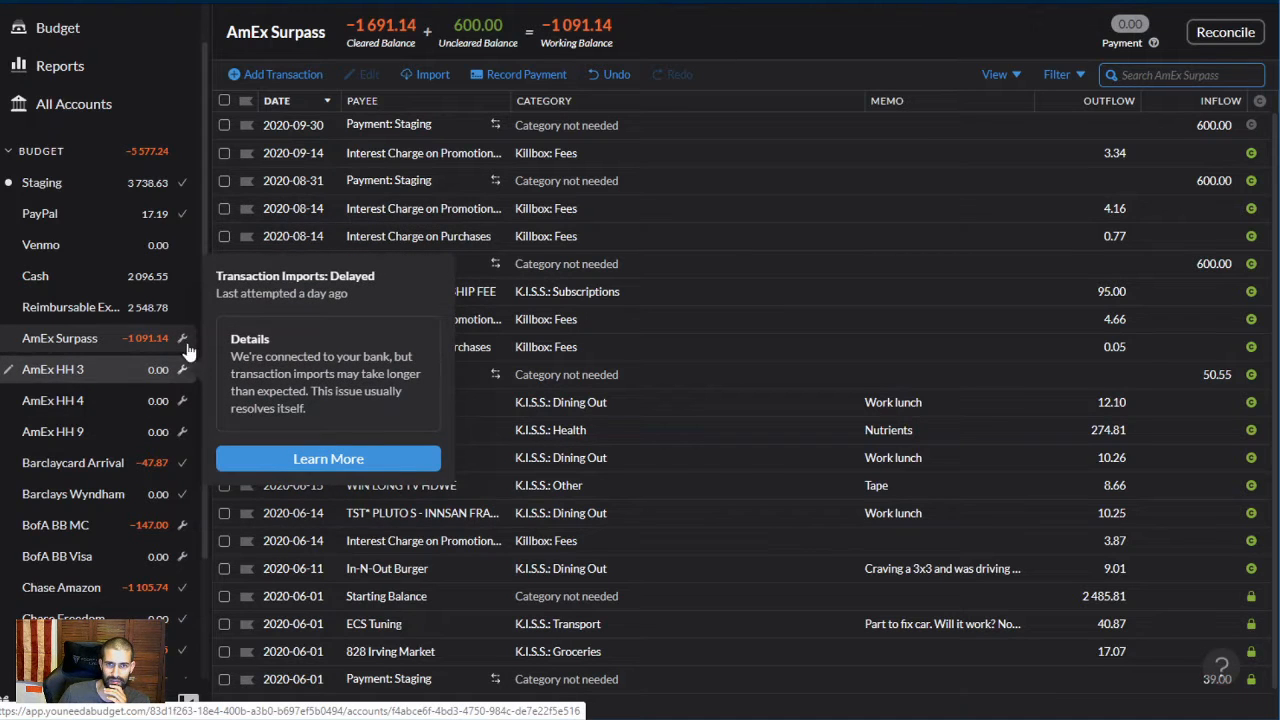
In Staging, change the 2020-09-03 Venmo payee to Landlord with category K.I.S.S.: Rent and approve the transaction
left_click(83, 186)
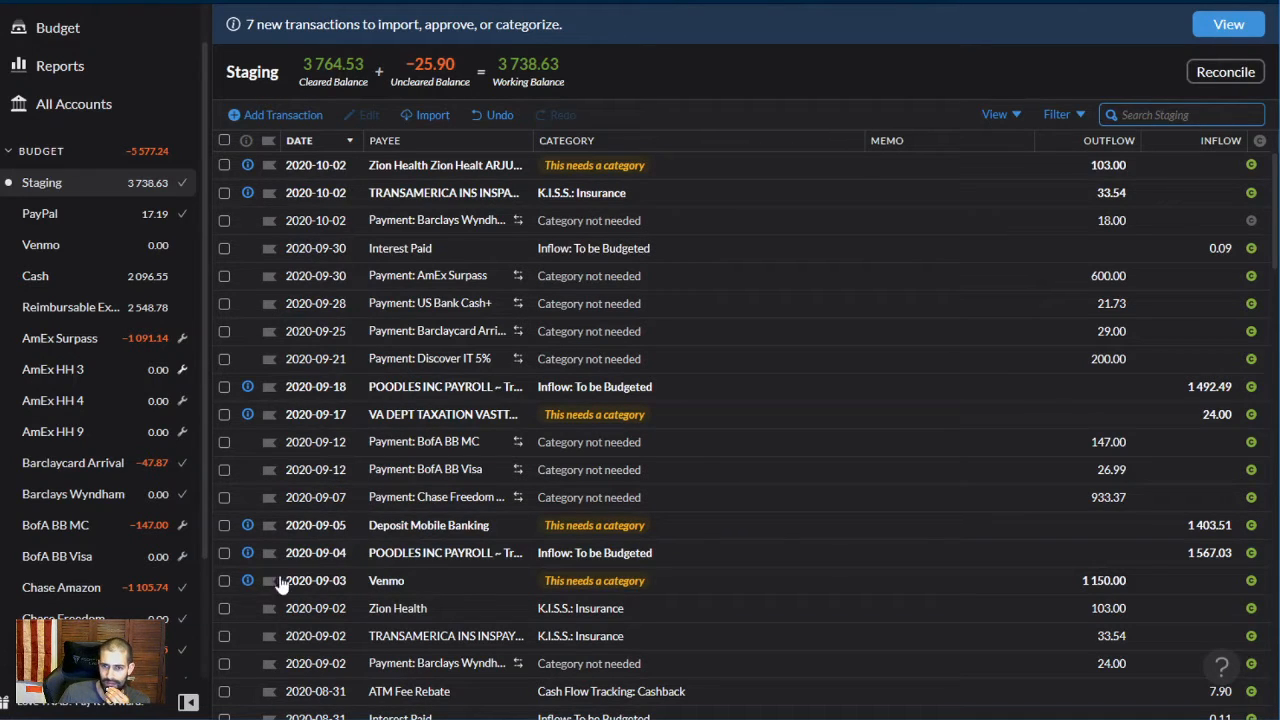
left_click(414, 586)
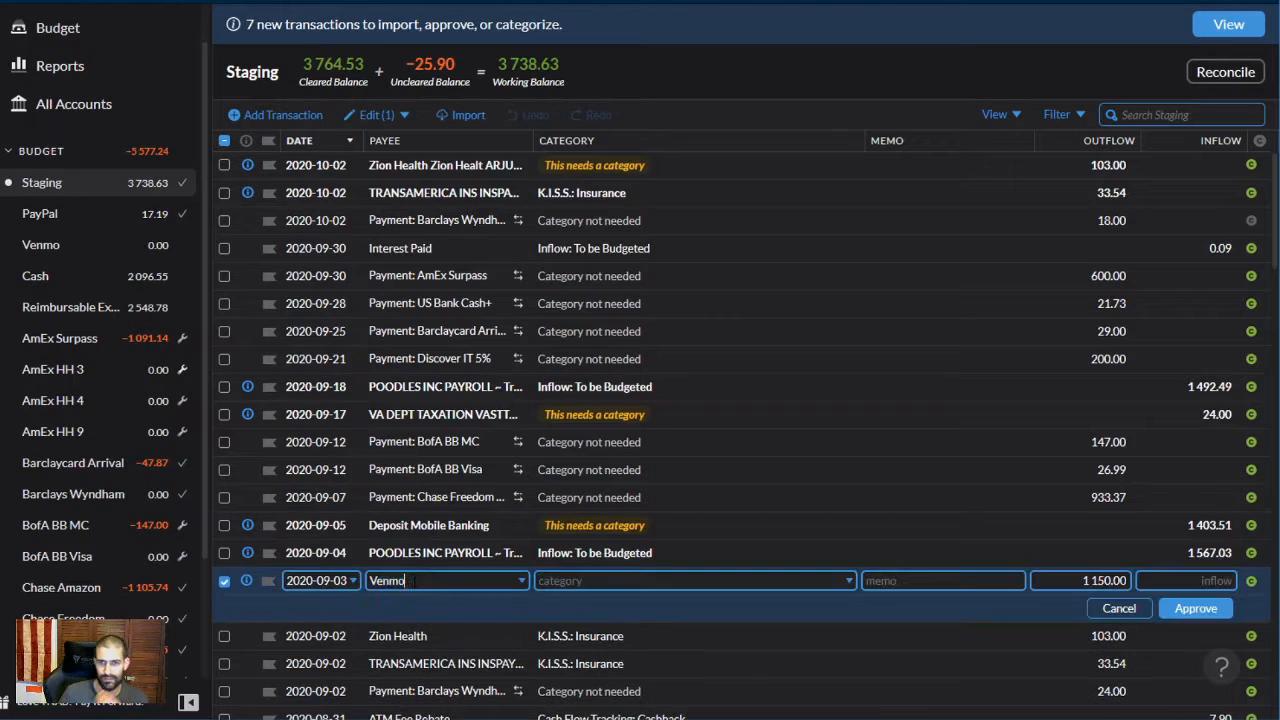
type("land")
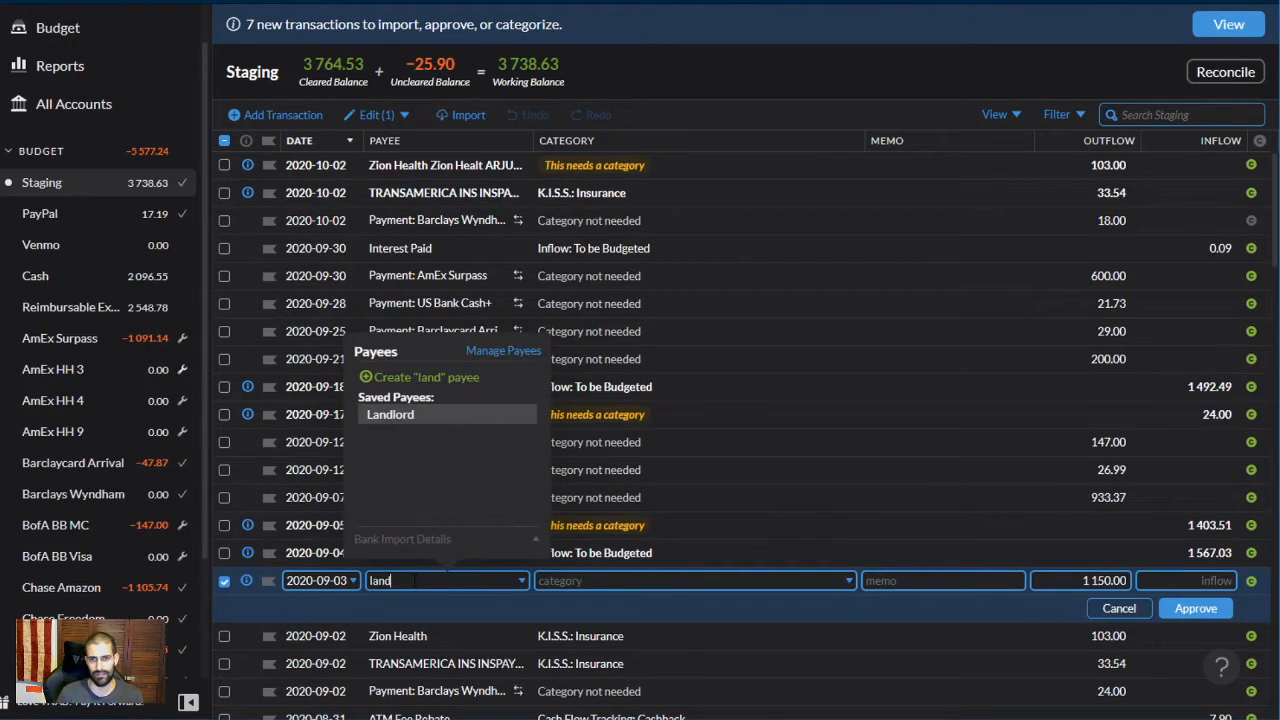
key("Tab")
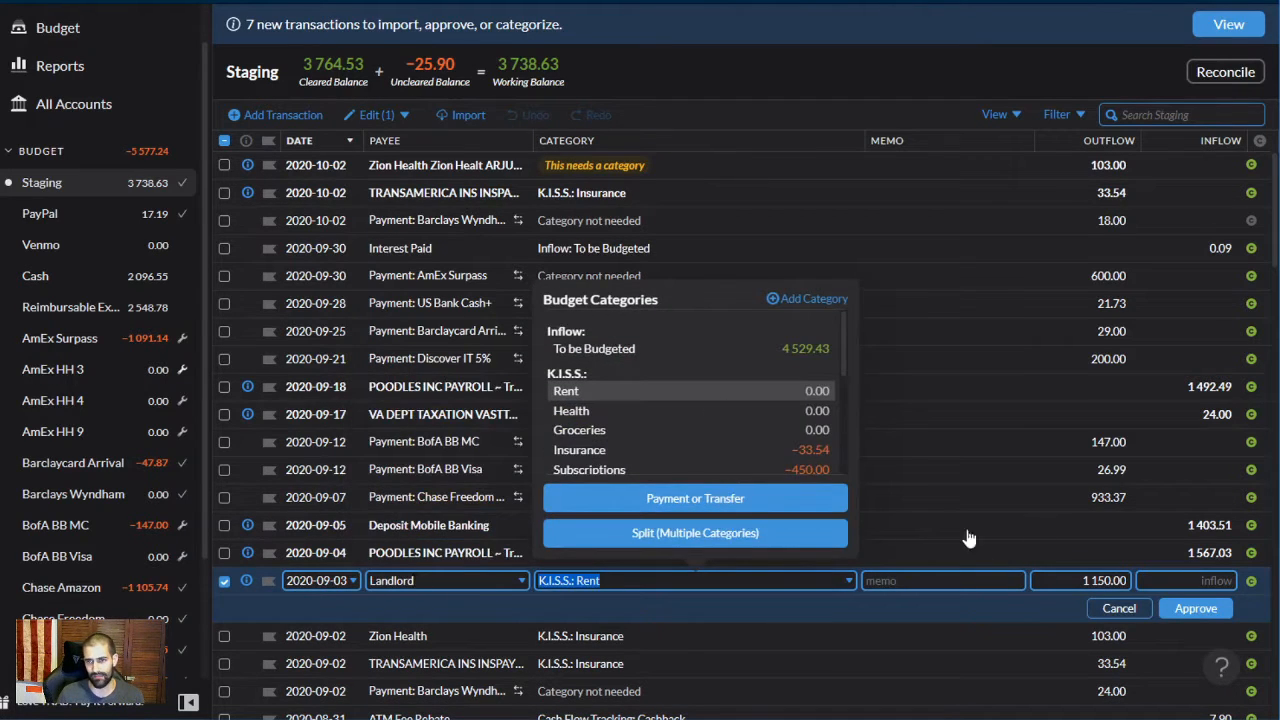
left_click(1196, 608)
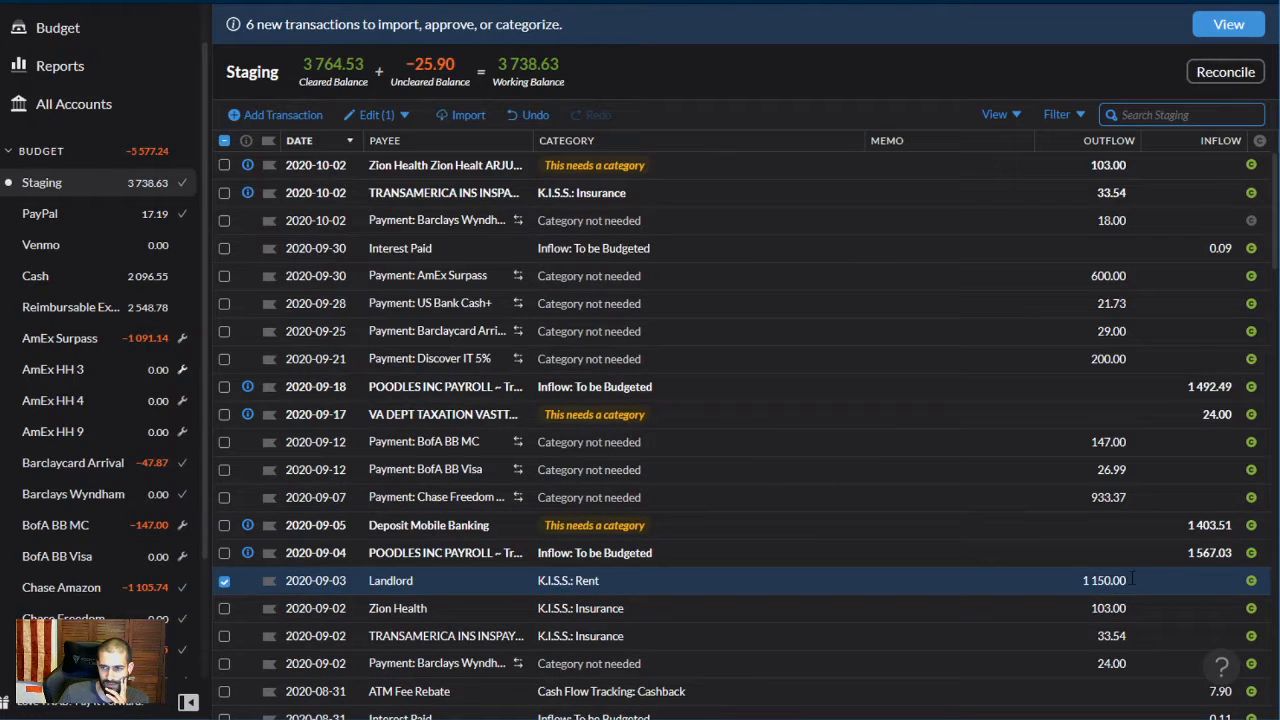
left_click(224, 581)
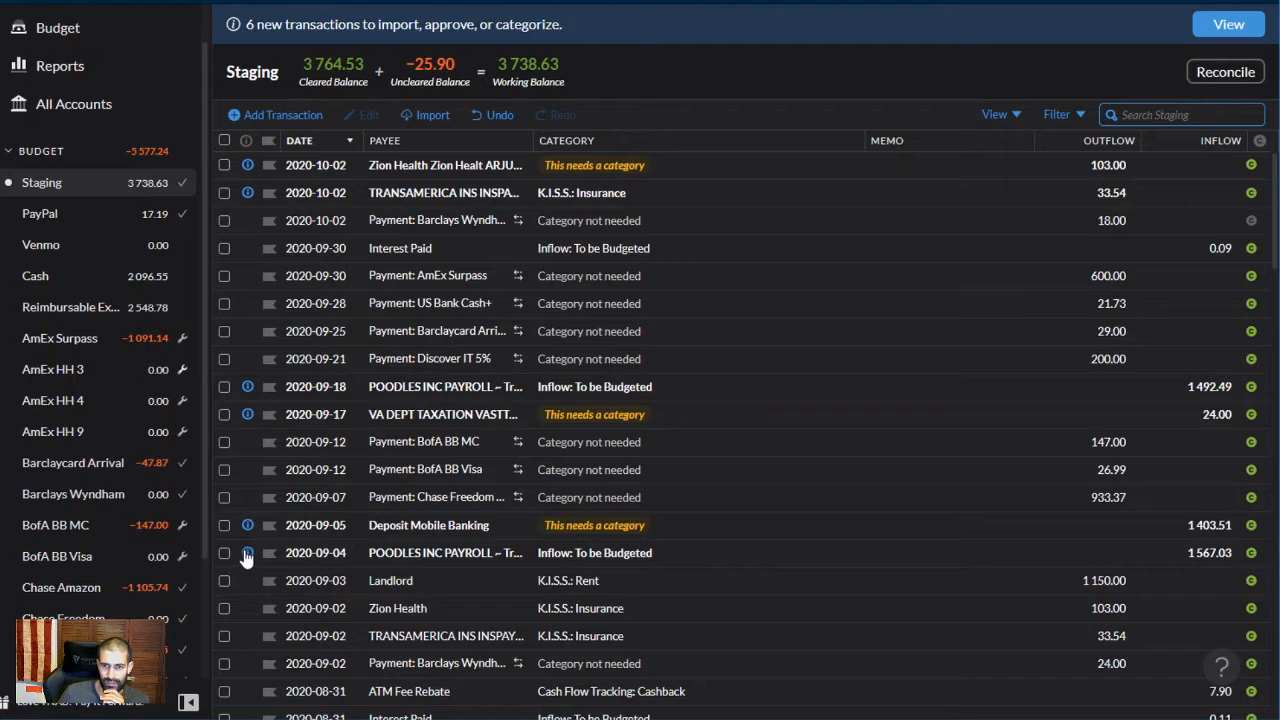
Approve the 2020-09-04 payroll inflow, and approve the 2020-09-05 mobile banking deposit as a transfer from Reimbursable Expenses
left_click(247, 555)
left_click(235, 598)
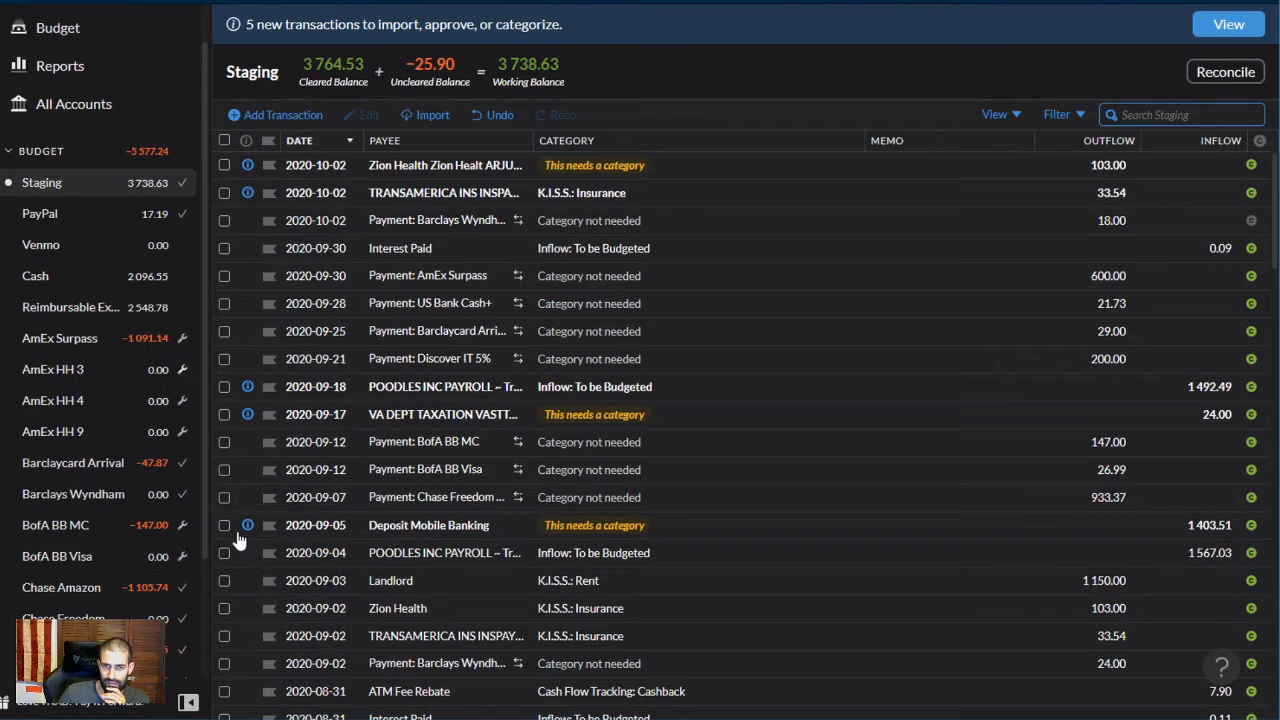
left_click(440, 530)
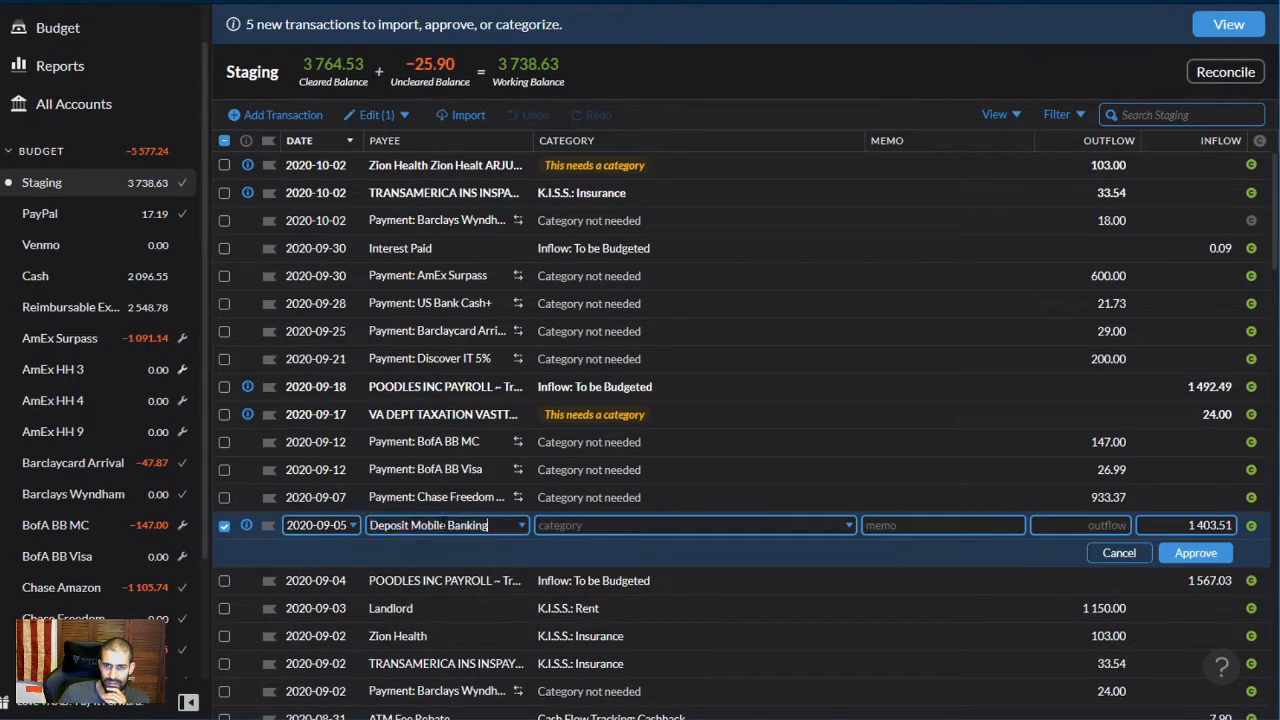
left_click(466, 405)
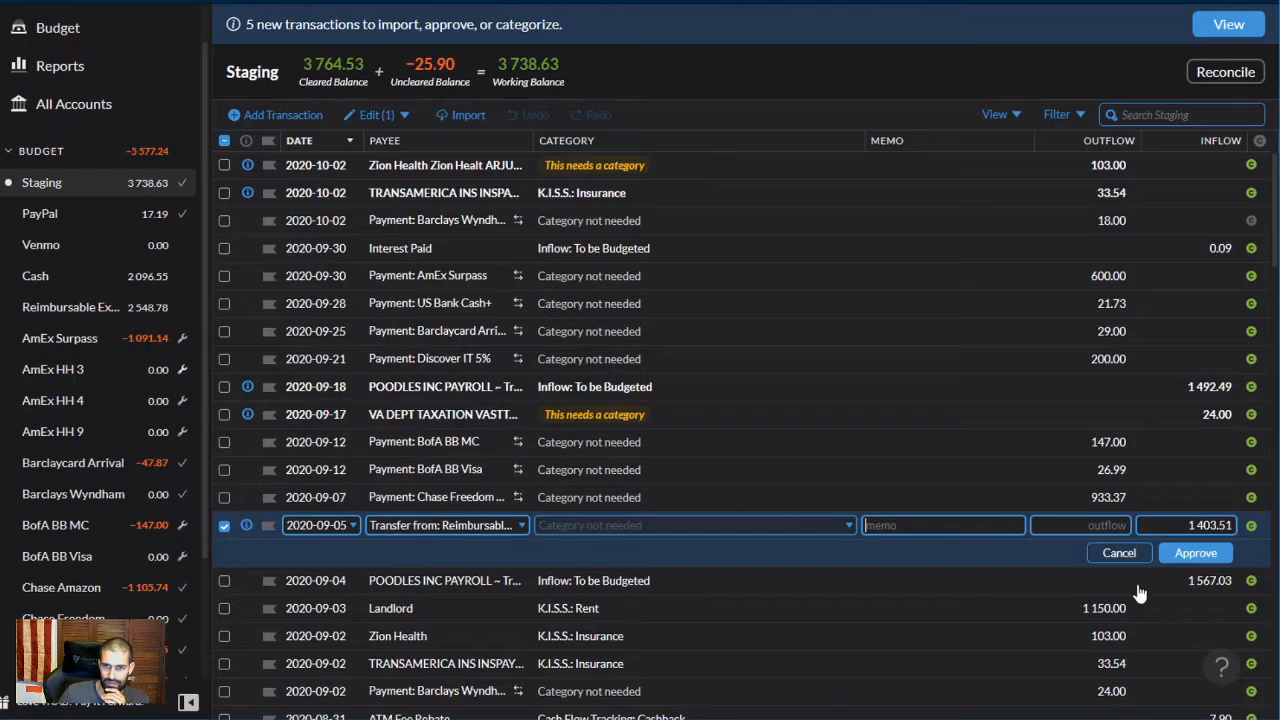
left_click(1196, 553)
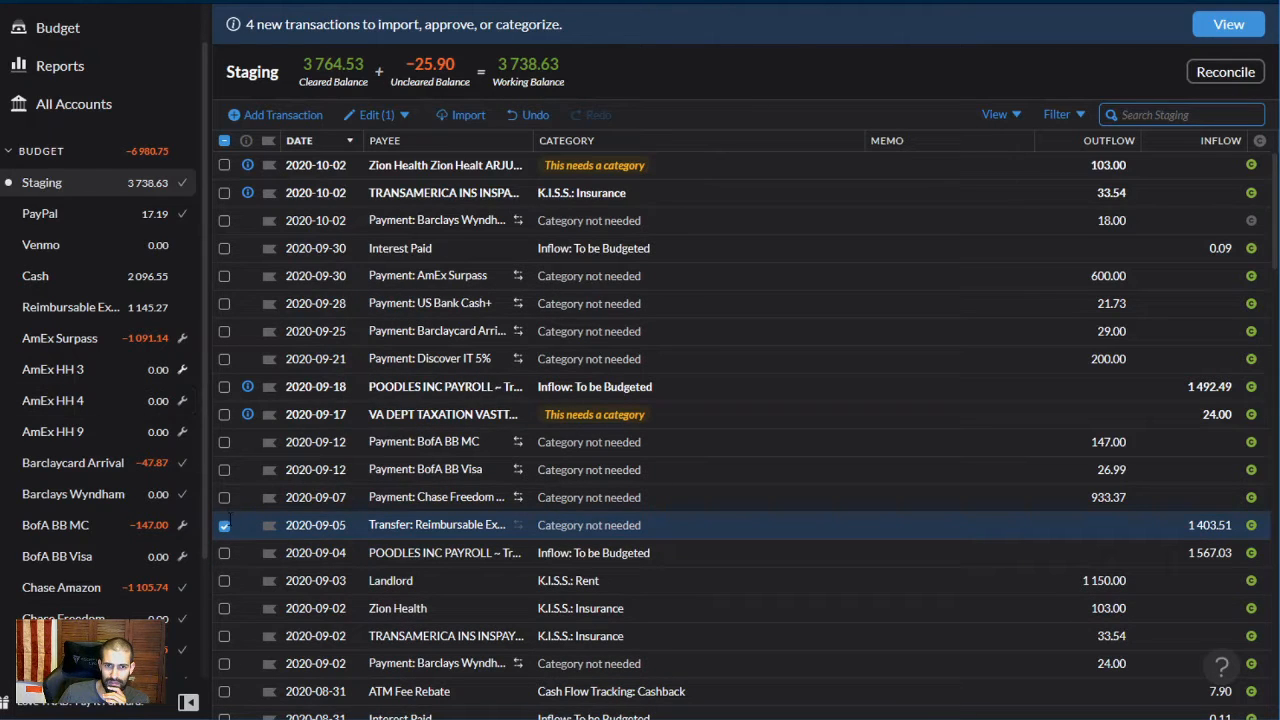
left_click(224, 525)
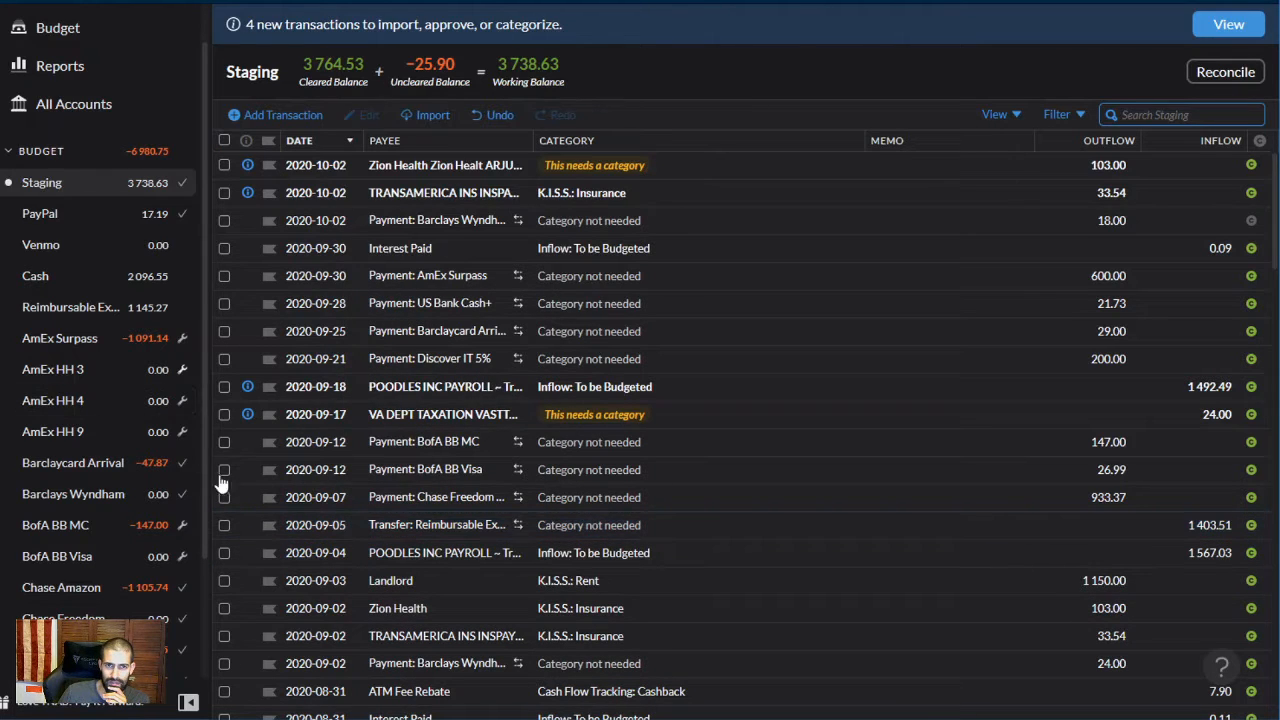
Check the 2020-09-05 transfer from Staging in the Reimbursable Expenses register, and return to the Staging account
left_click(72, 318)
scroll(545, 505, "down", 2)
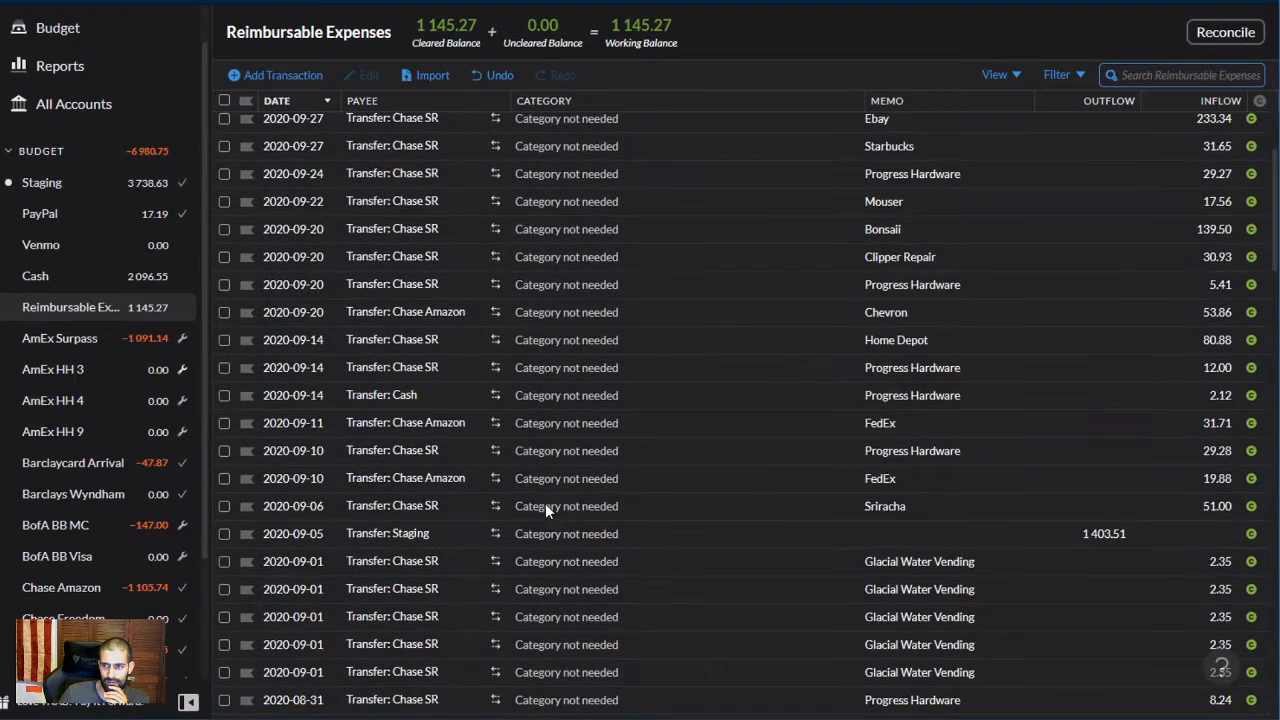
left_click(224, 534)
left_click(224, 534)
scroll(398, 570, "up", 3)
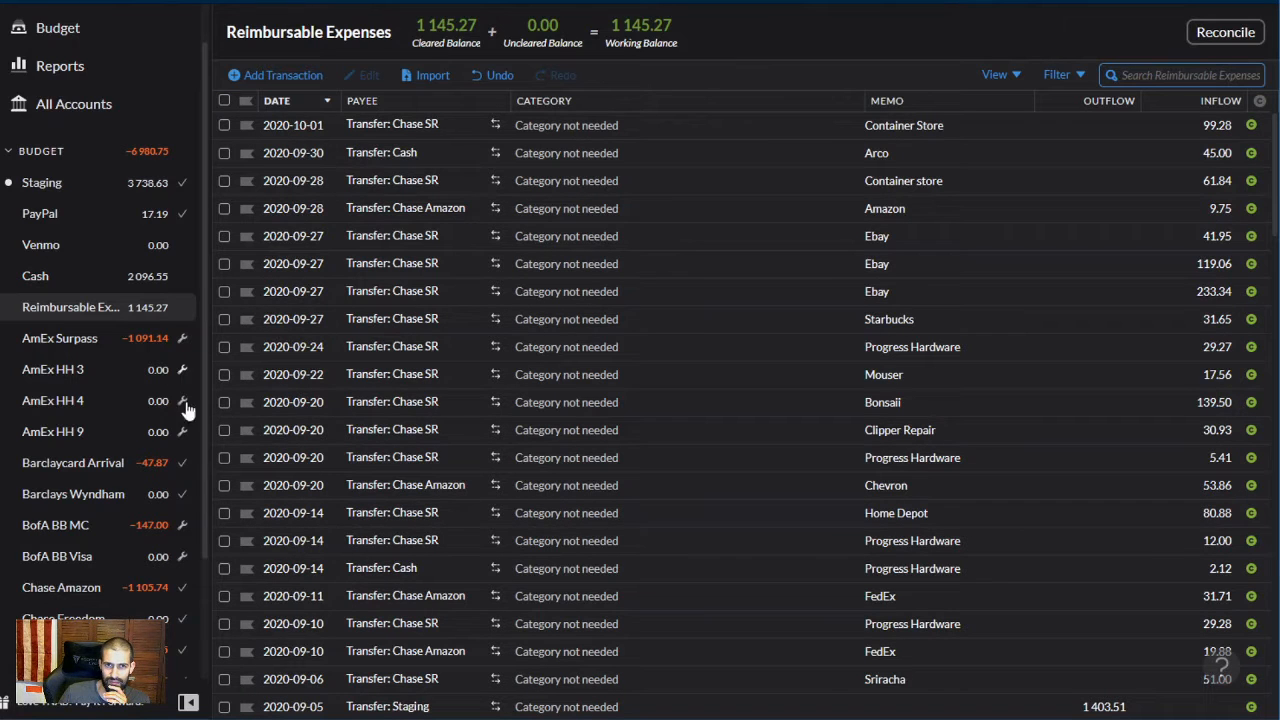
left_click(57, 184)
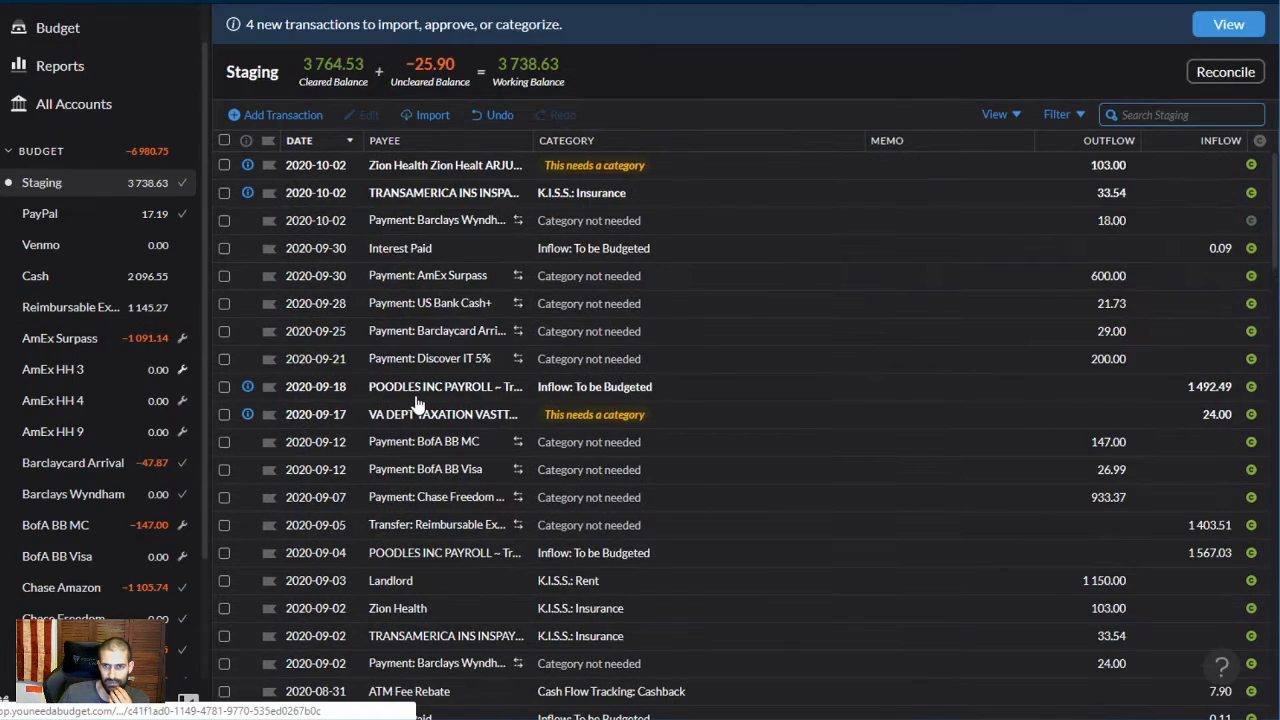
Categorize the 2020-09-17 VA Dept Taxation inflow as Cash Flow Tracking: Cashback and approve it
left_click(250, 416)
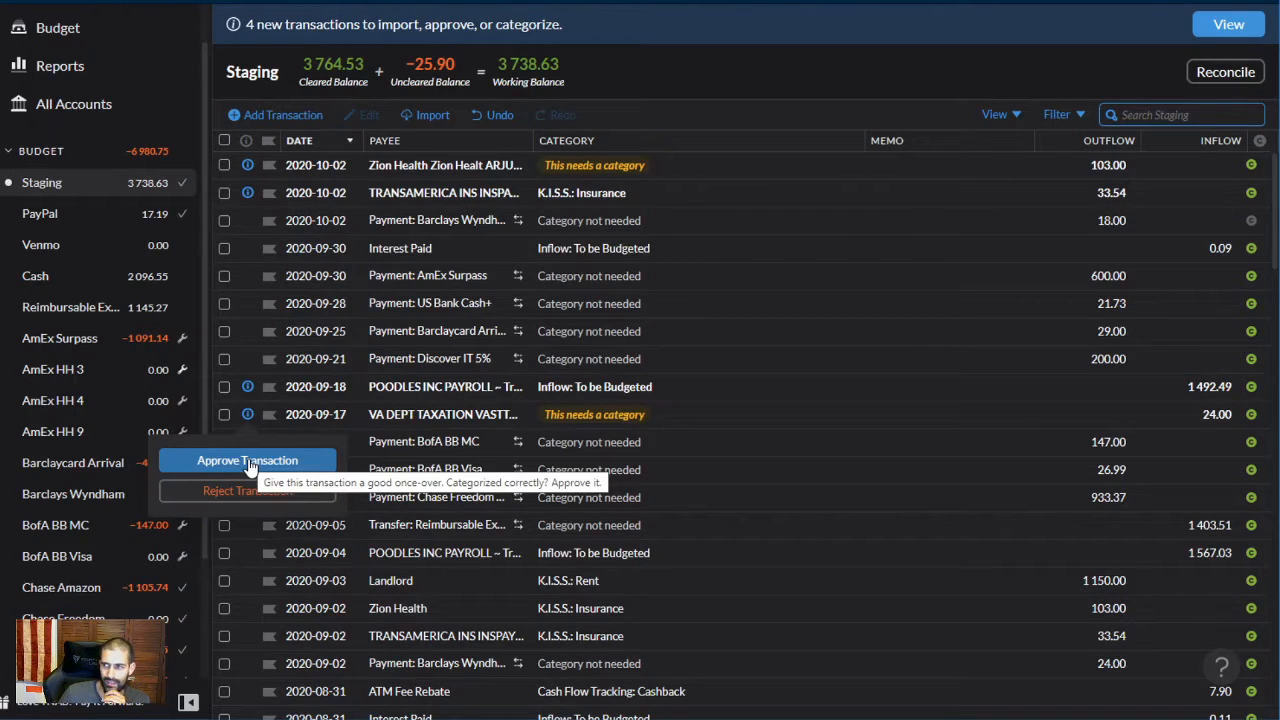
left_click(608, 414)
left_click(608, 414)
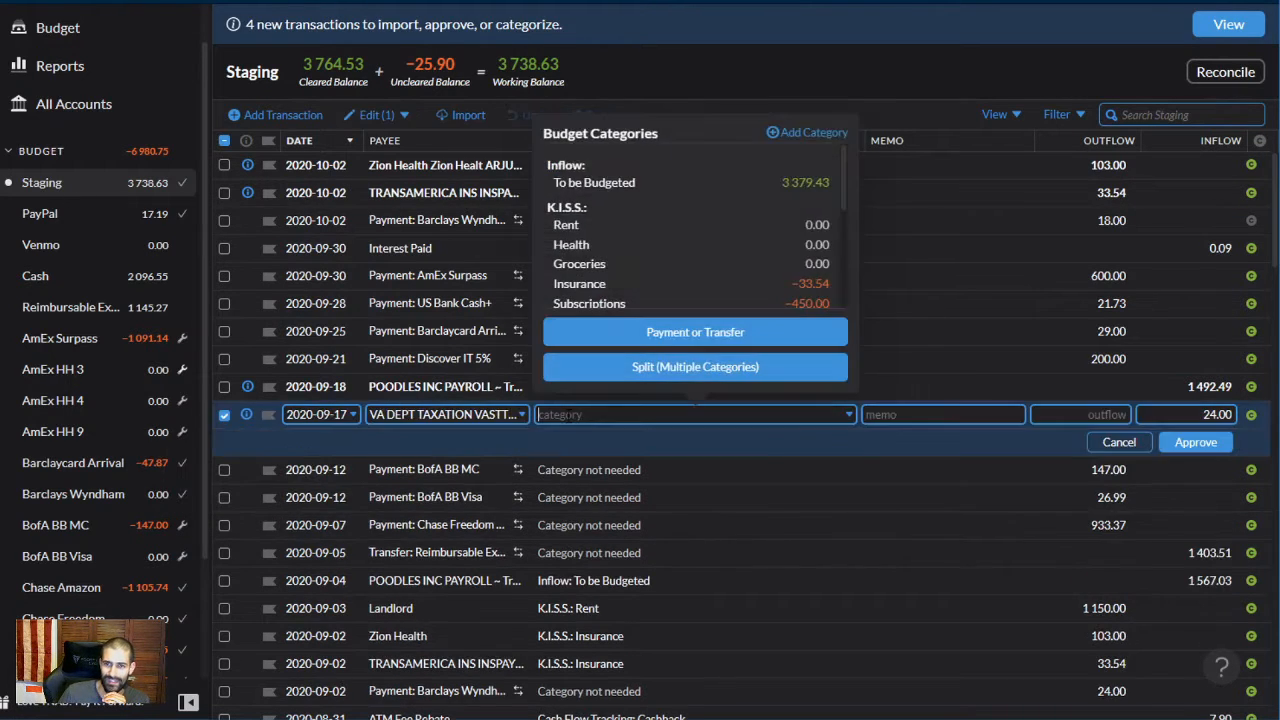
left_click(437, 414)
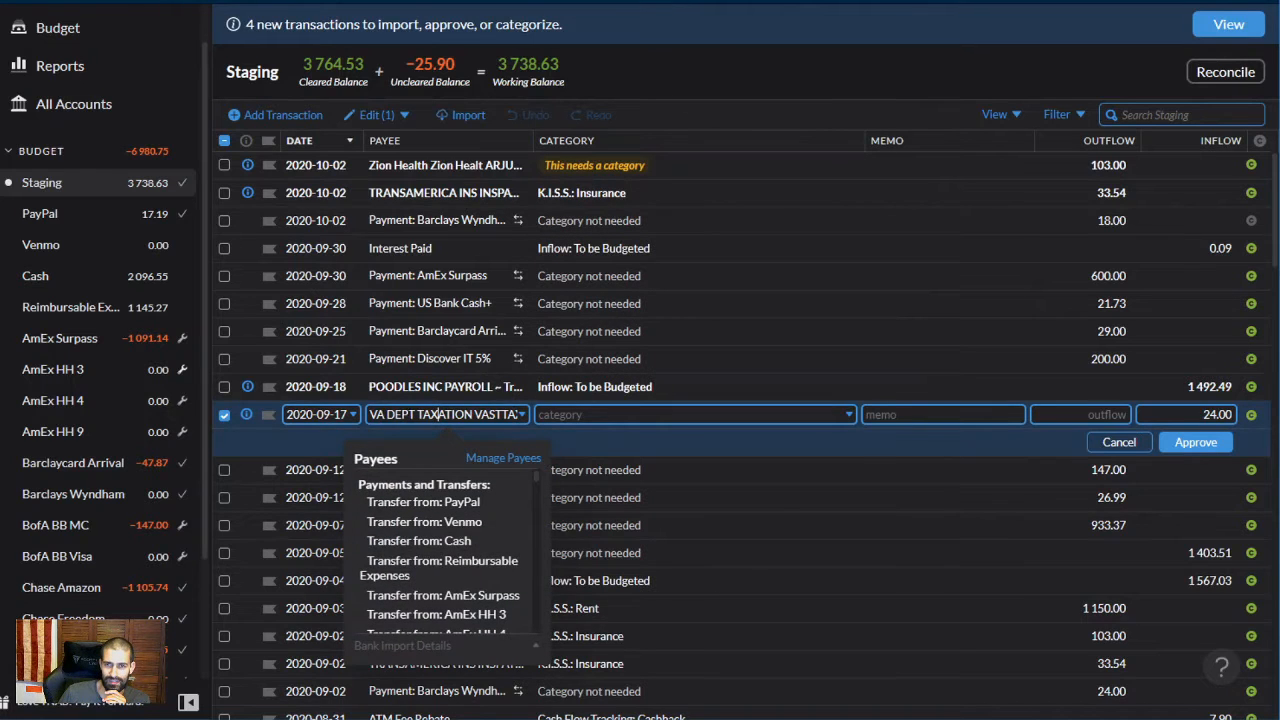
left_click_drag(437, 414, 515, 414)
left_click(489, 414)
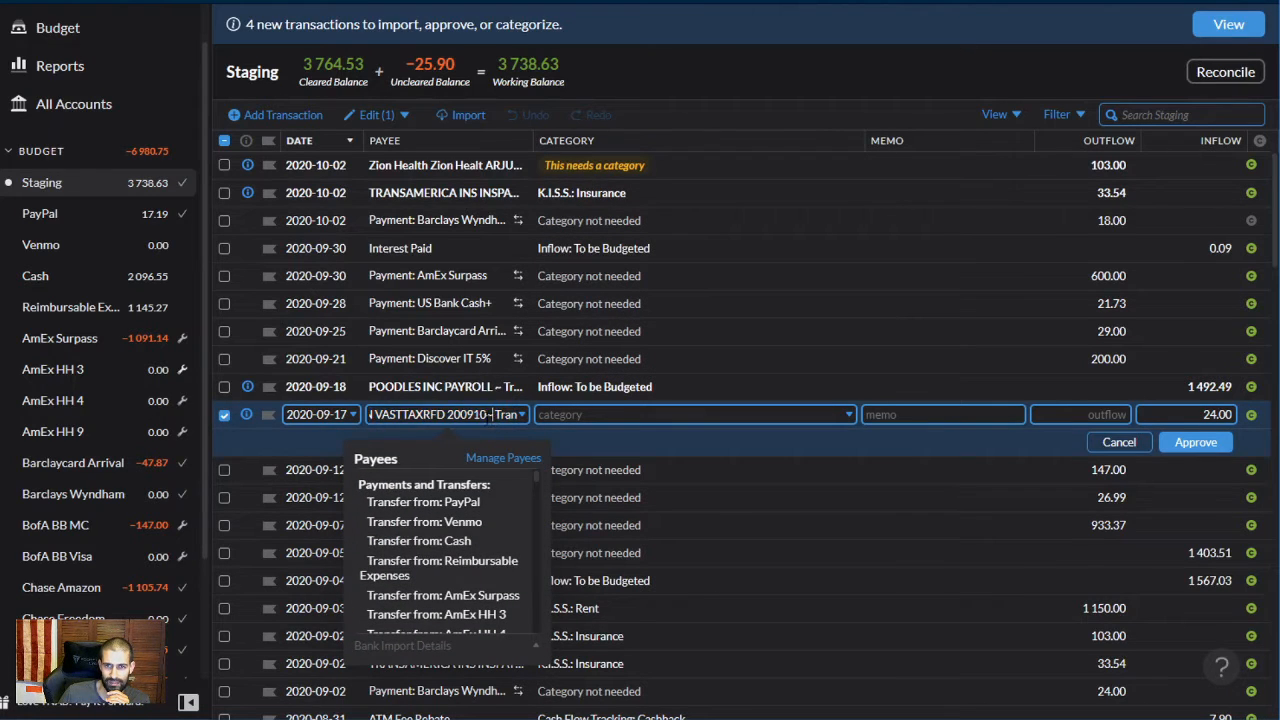
key("Tab")
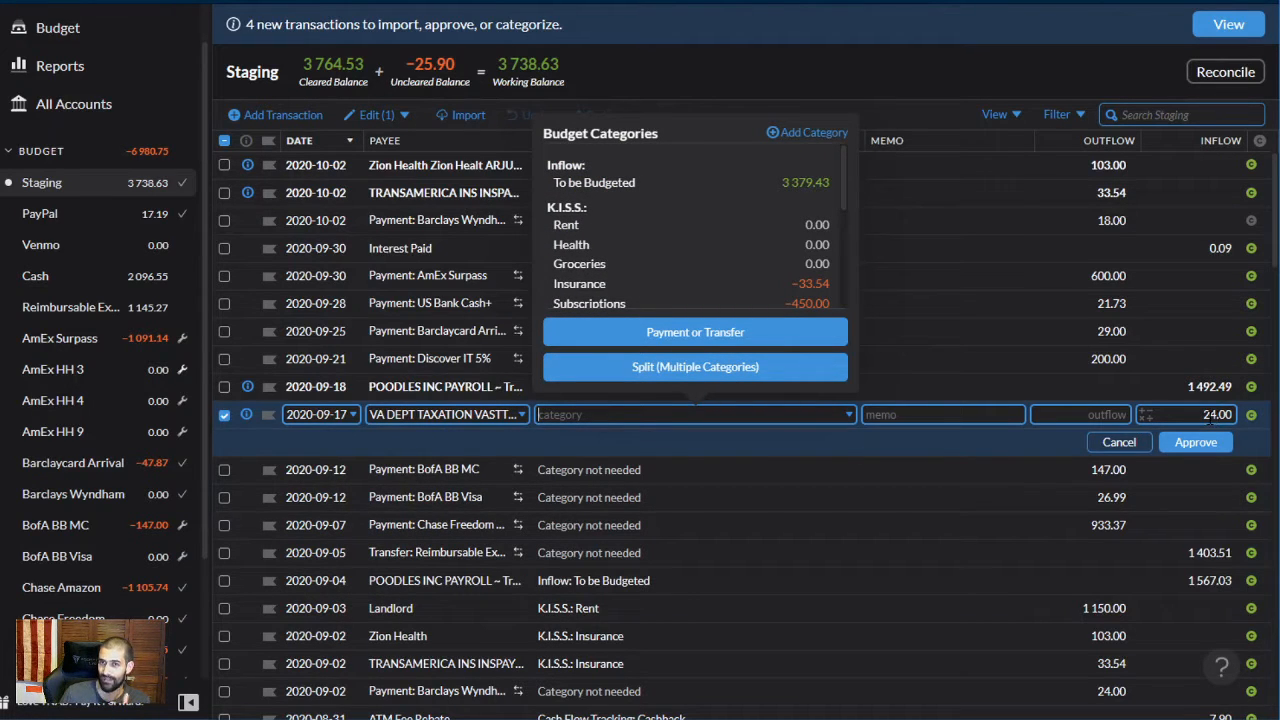
left_click_drag(843, 169, 849, 275)
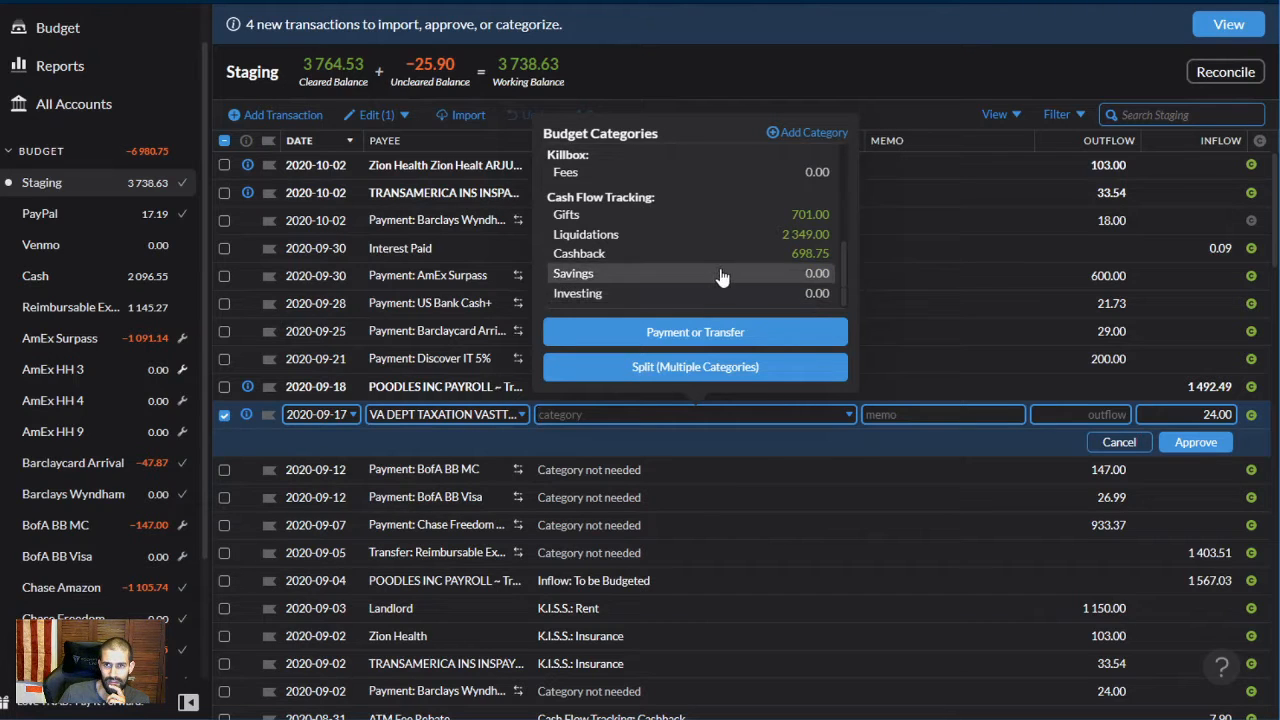
left_click(660, 255)
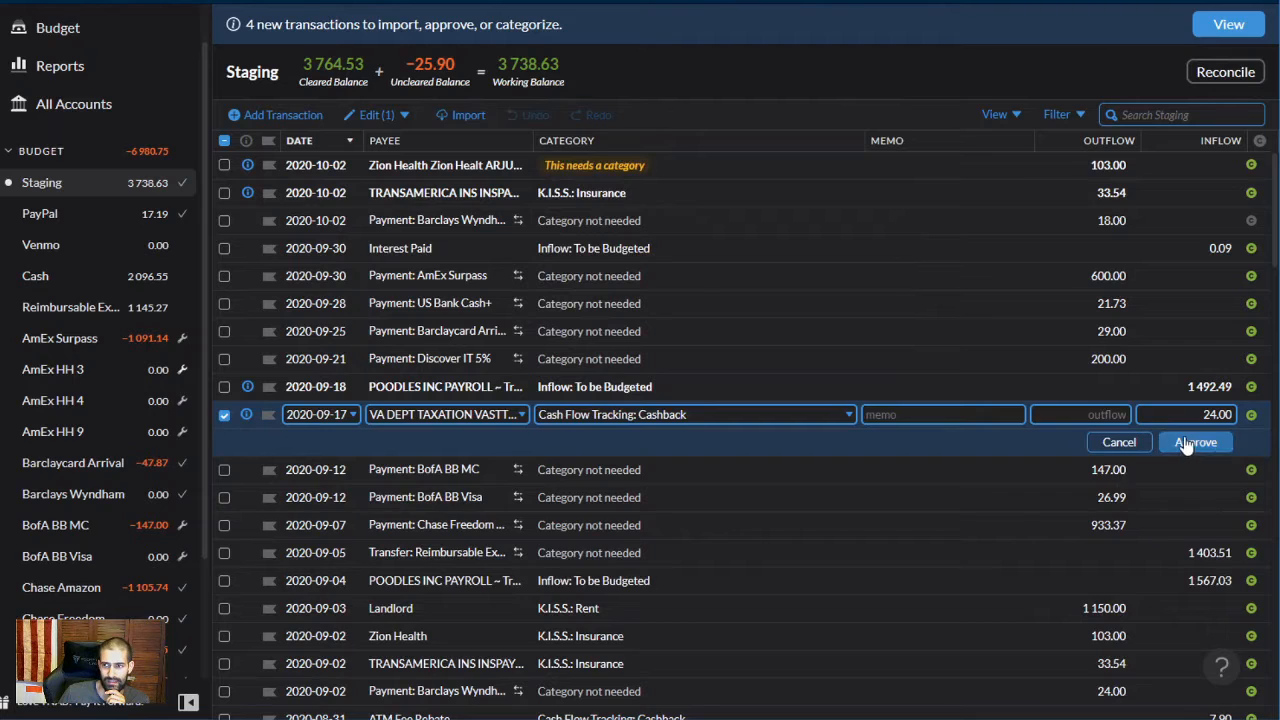
left_click(1166, 442)
left_click(224, 414)
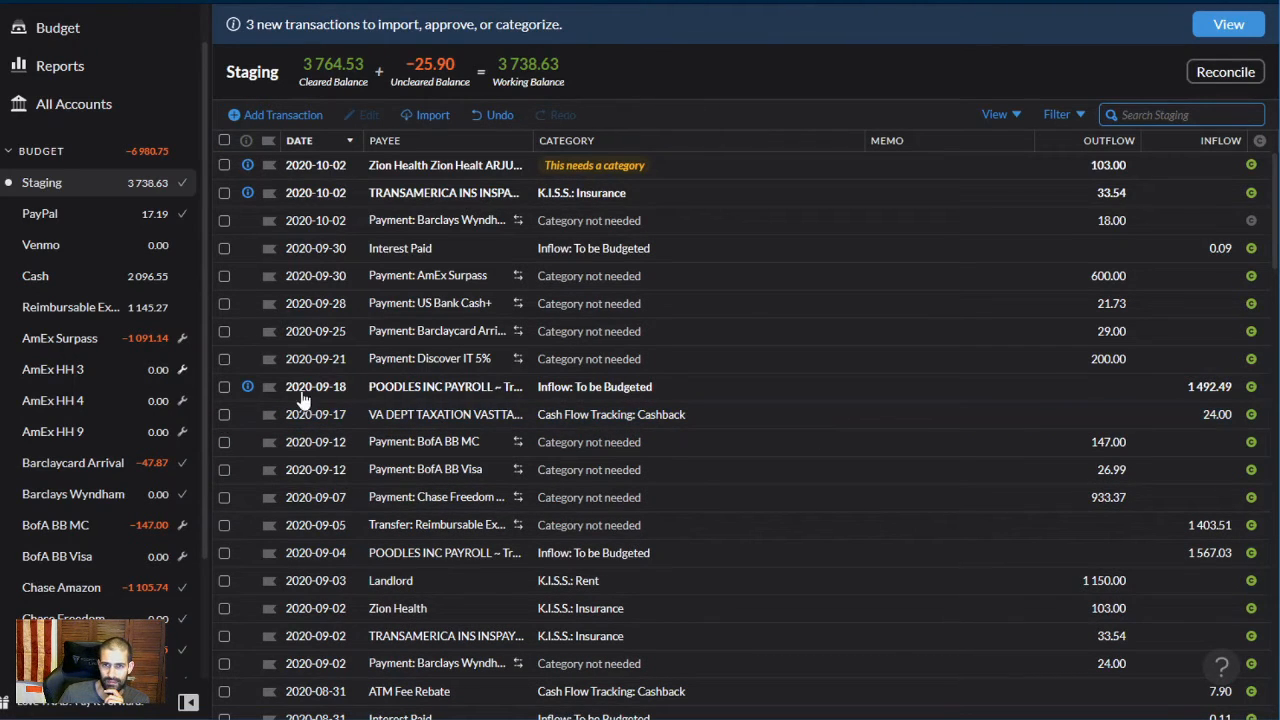
left_click(224, 414)
left_click(224, 414)
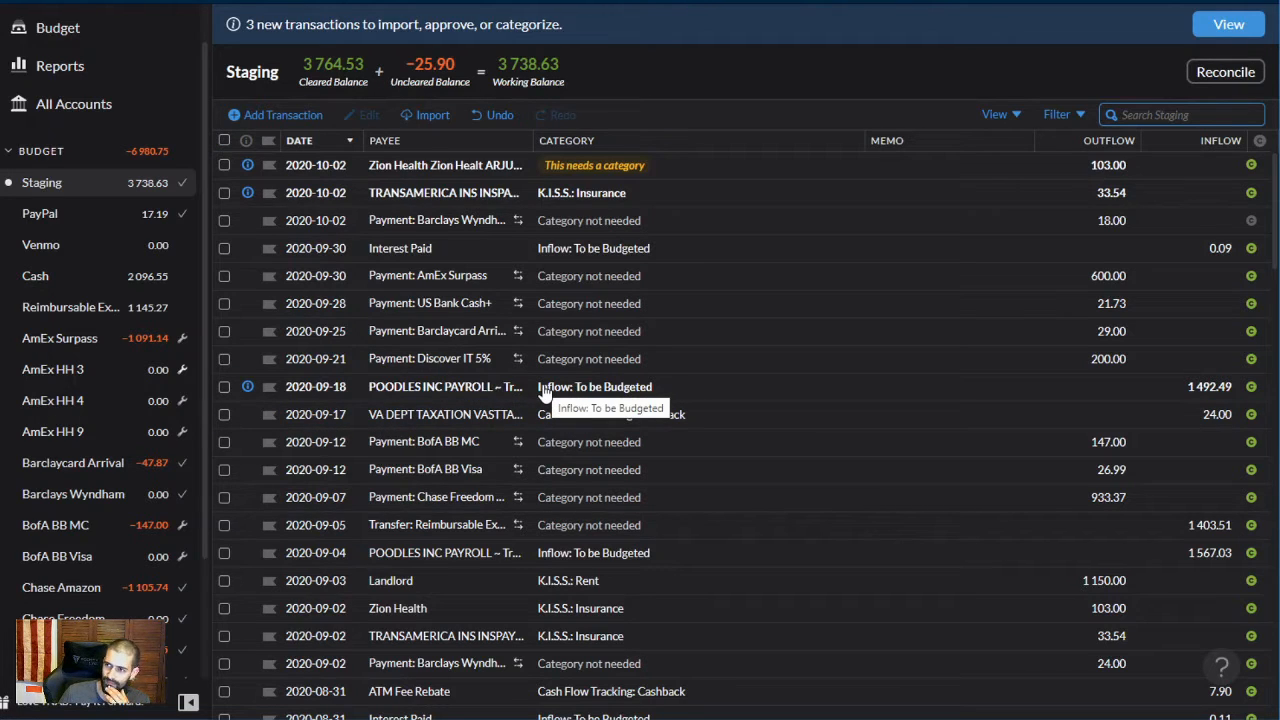
left_click(224, 387)
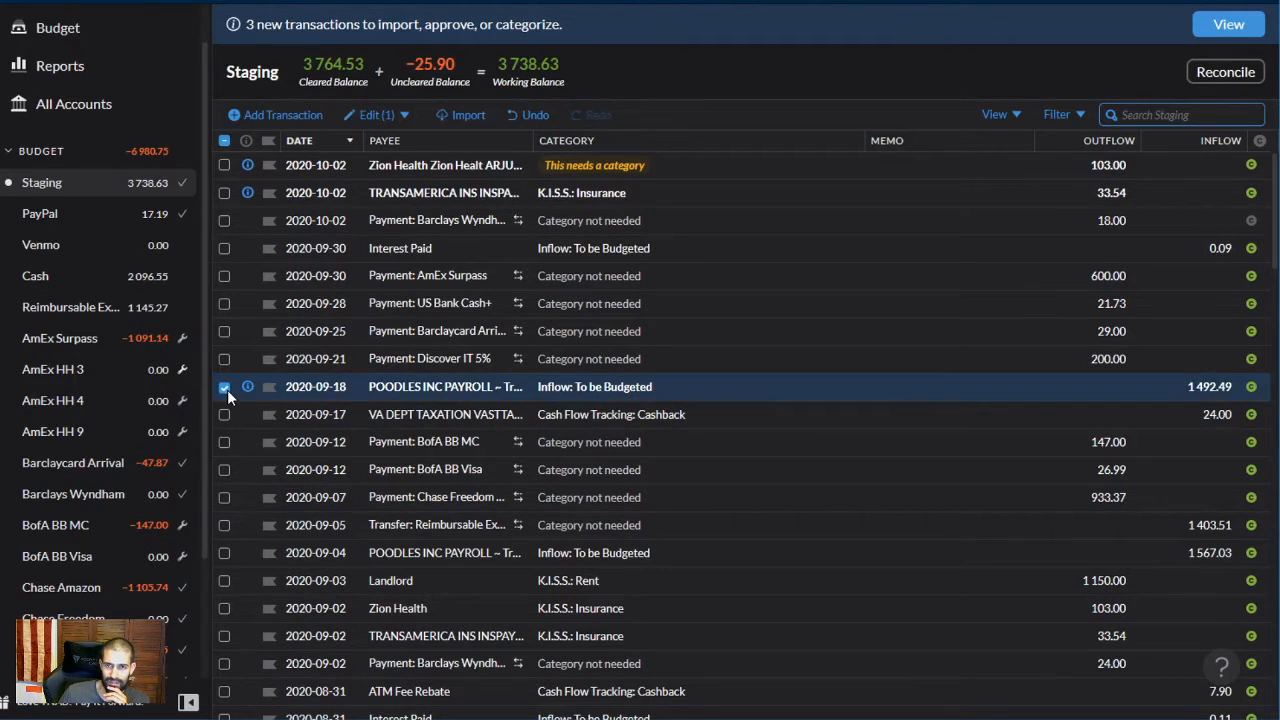
left_click(224, 387)
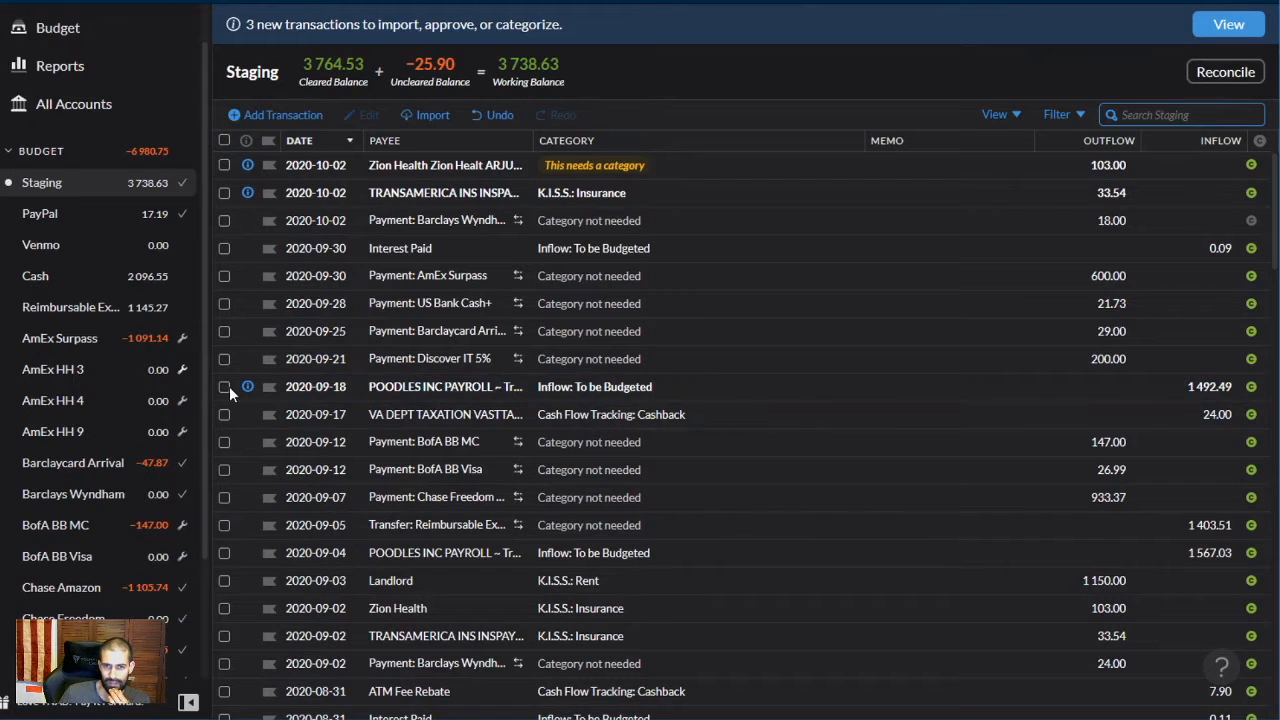
left_click(238, 390)
left_click(247, 389)
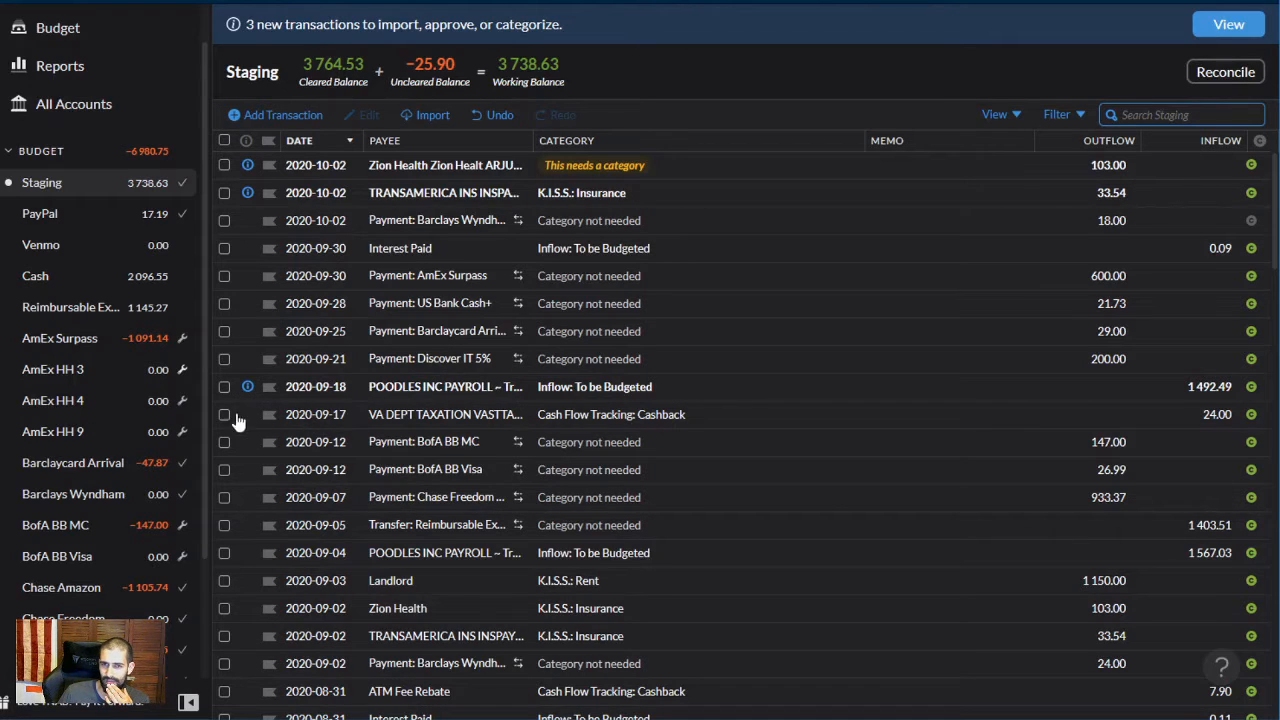
left_click(225, 389)
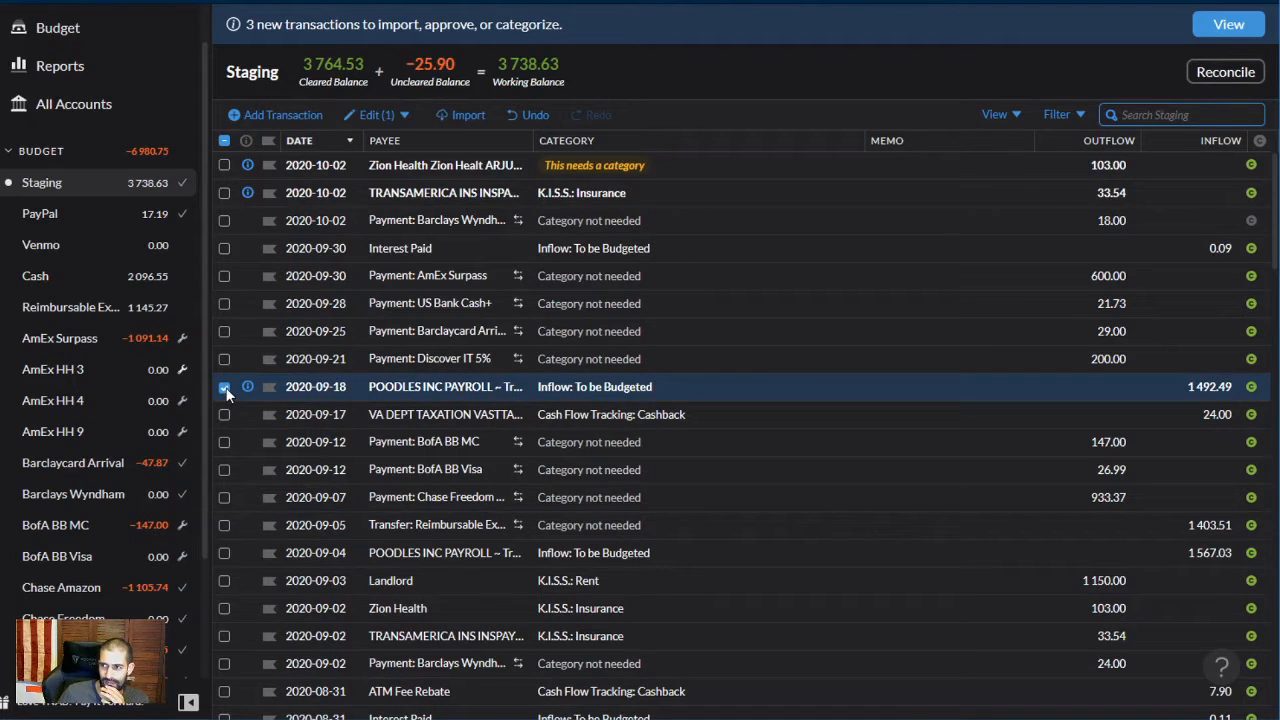
left_click(225, 389)
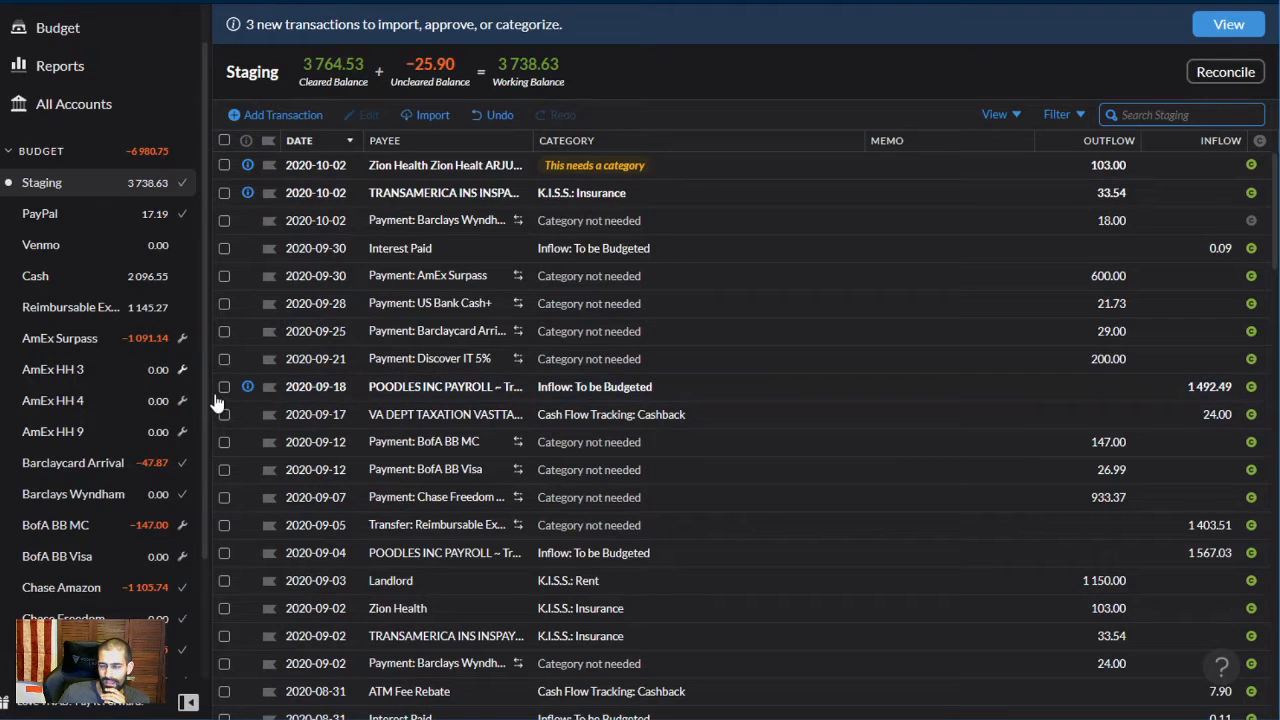
left_click(224, 387)
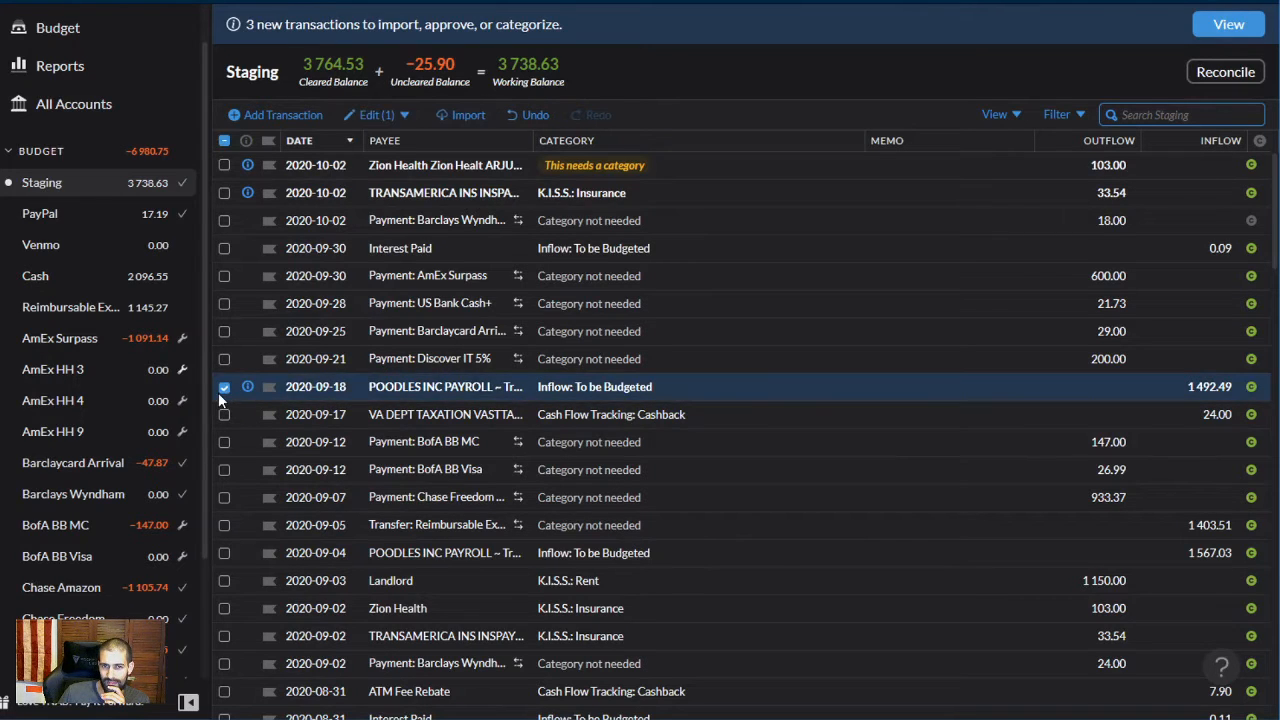
left_click(221, 389)
left_click(221, 388)
left_click(221, 389)
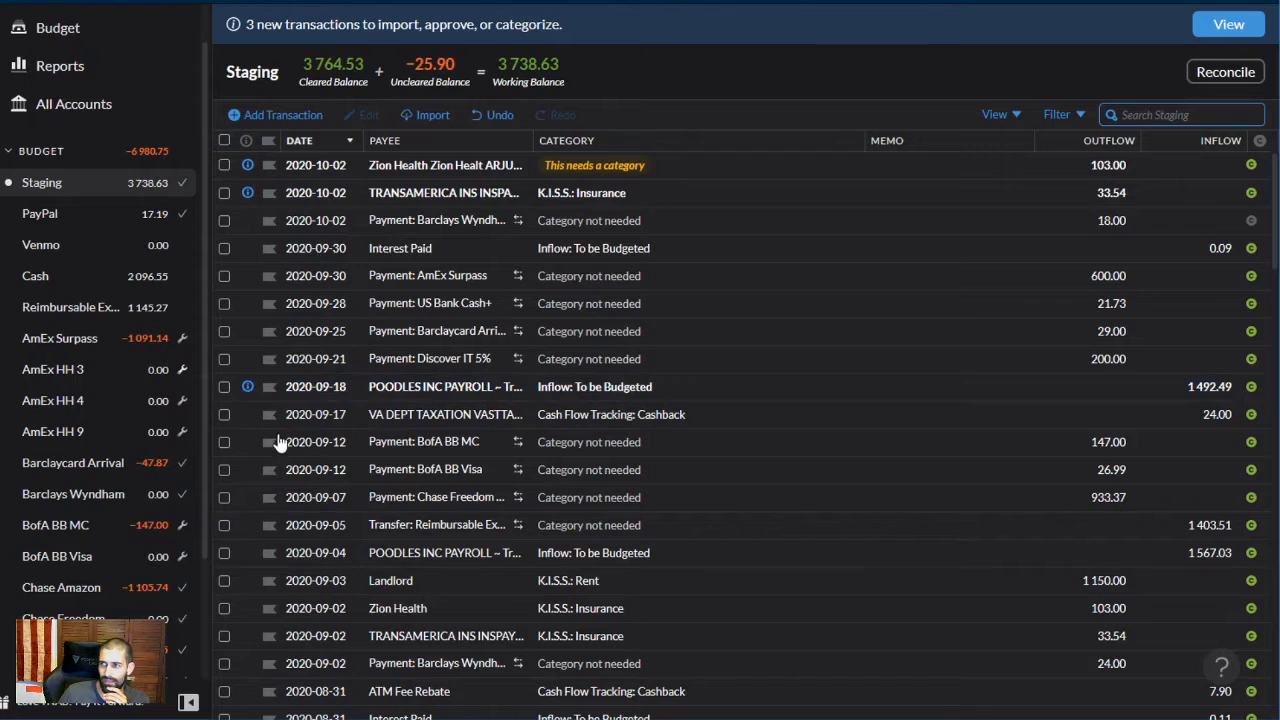
Approve the 2020-09-18 Poodles Inc payroll inflow and leave it deselected
left_click(224, 387)
left_click(247, 387)
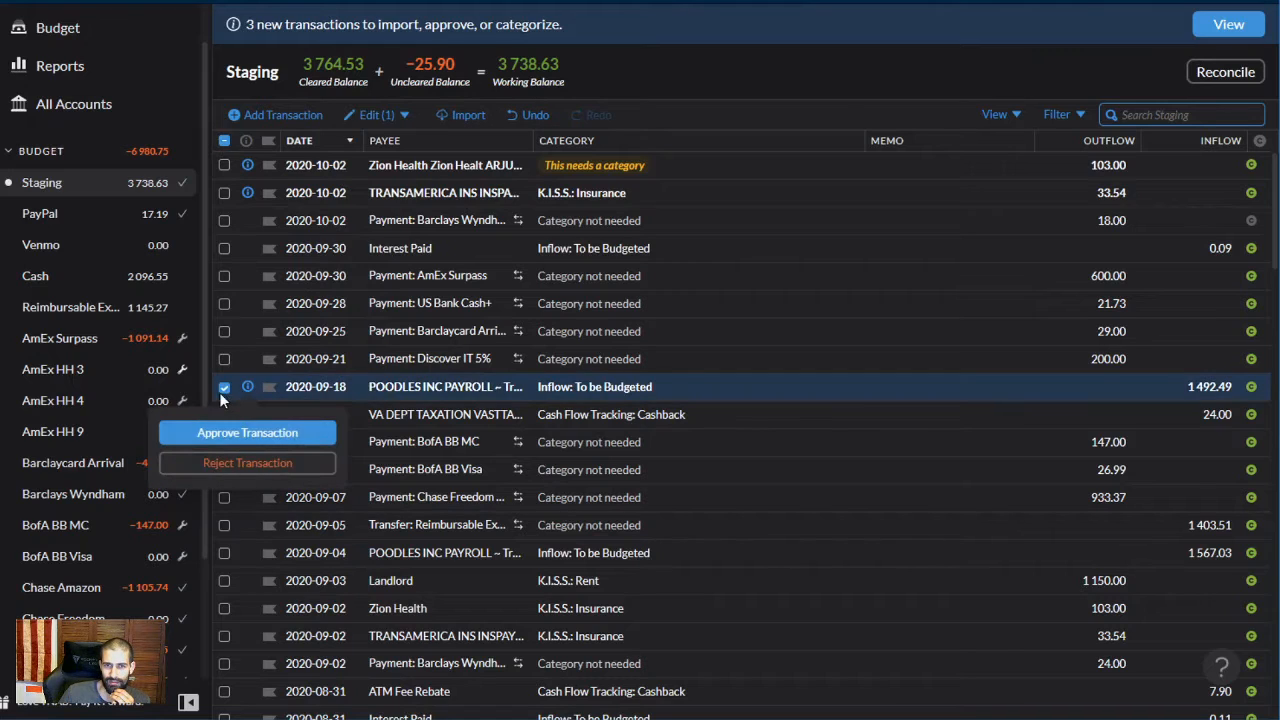
left_click(240, 430)
left_click(224, 387)
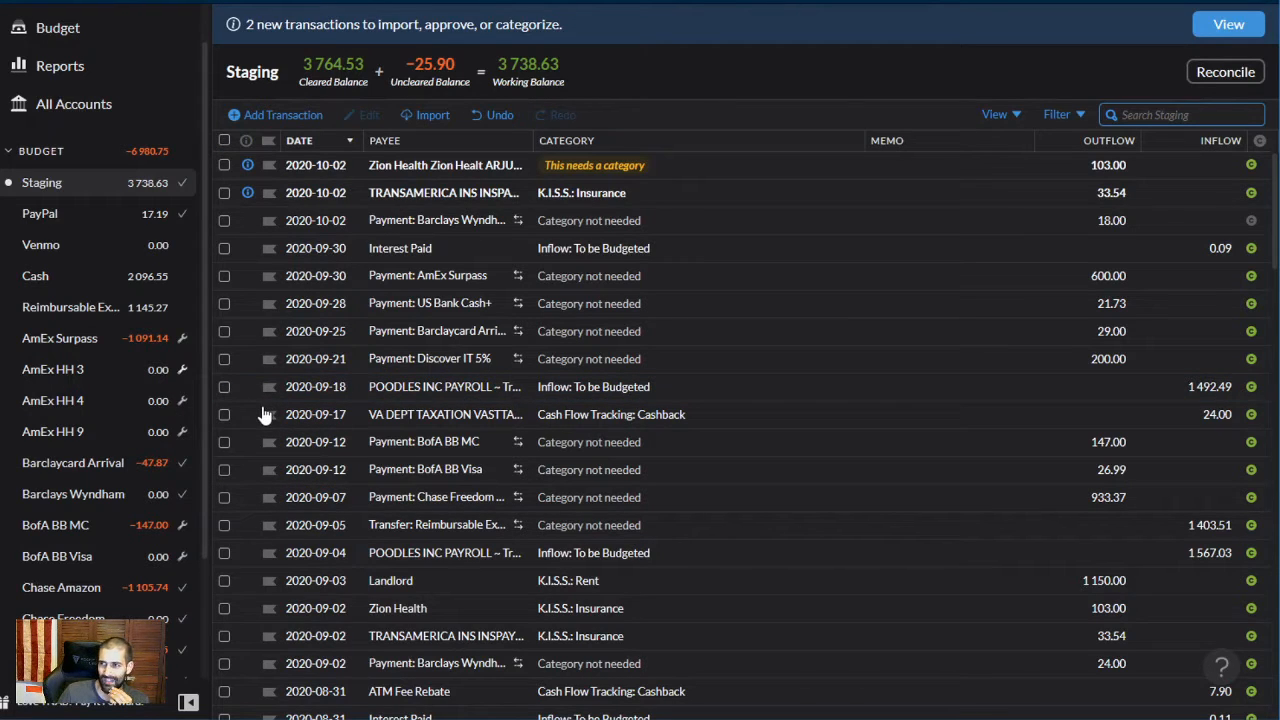
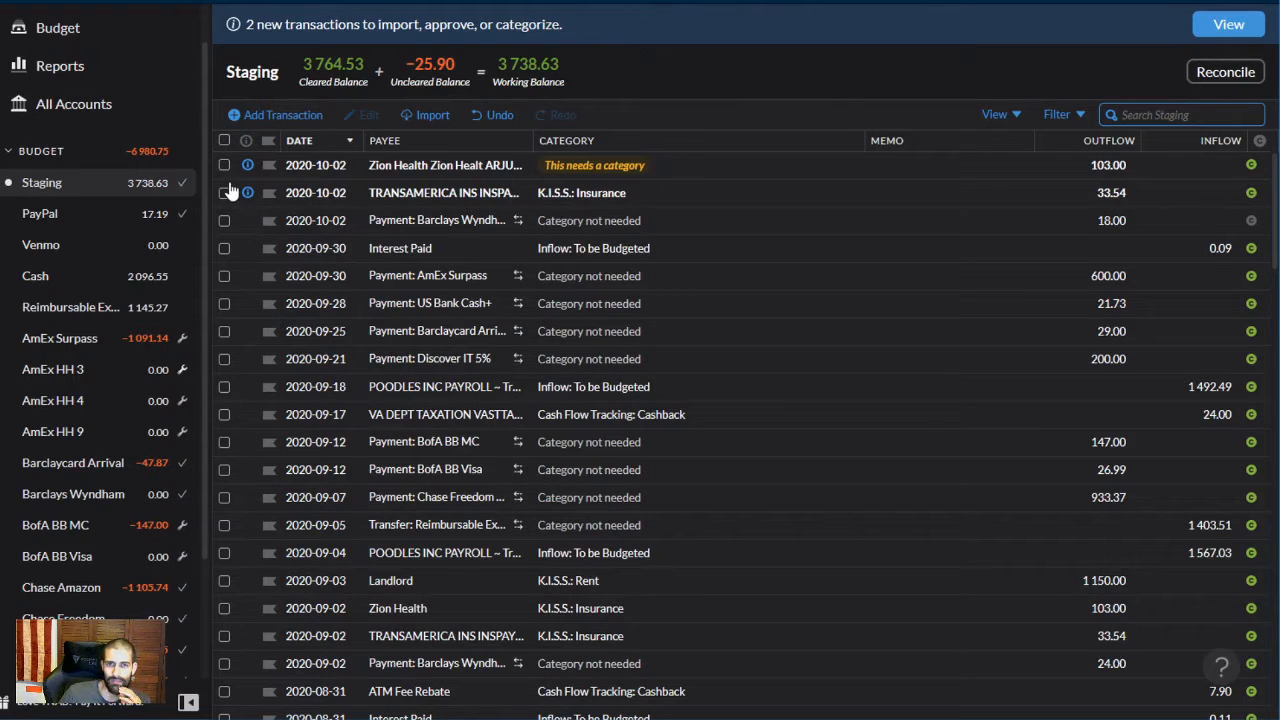
left_click(224, 193)
left_click(224, 193)
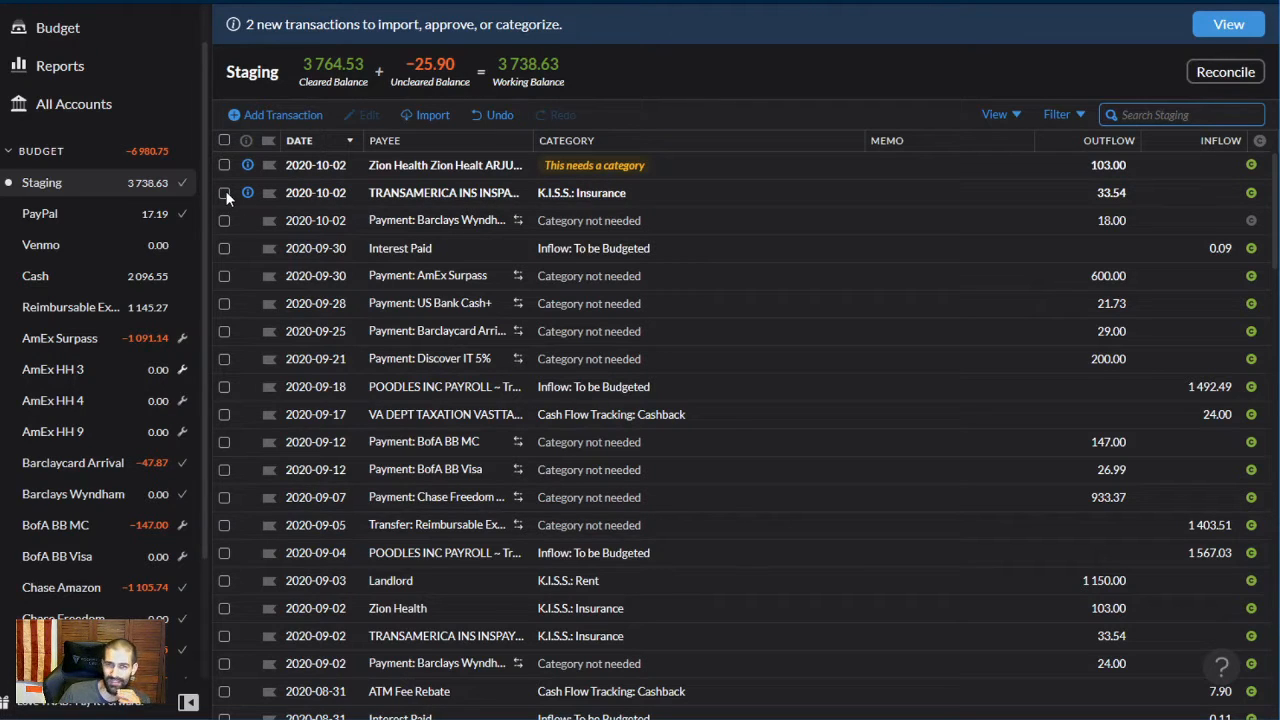
left_click(224, 193)
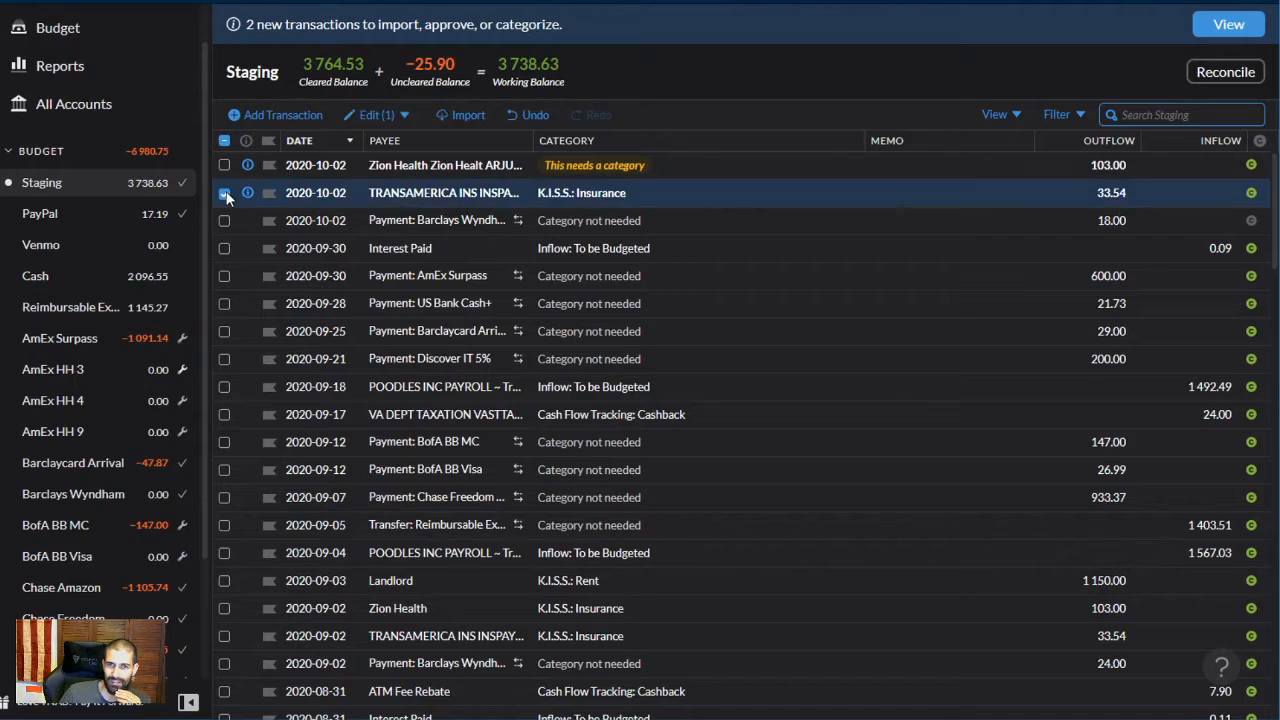
left_click(224, 193)
Approve the 2020-10-02 Transamerica insurance transaction, and categorize and approve the same-day Zion Health transaction as K.I.S.S.: Insurance
left_click(245, 192)
left_click(243, 235)
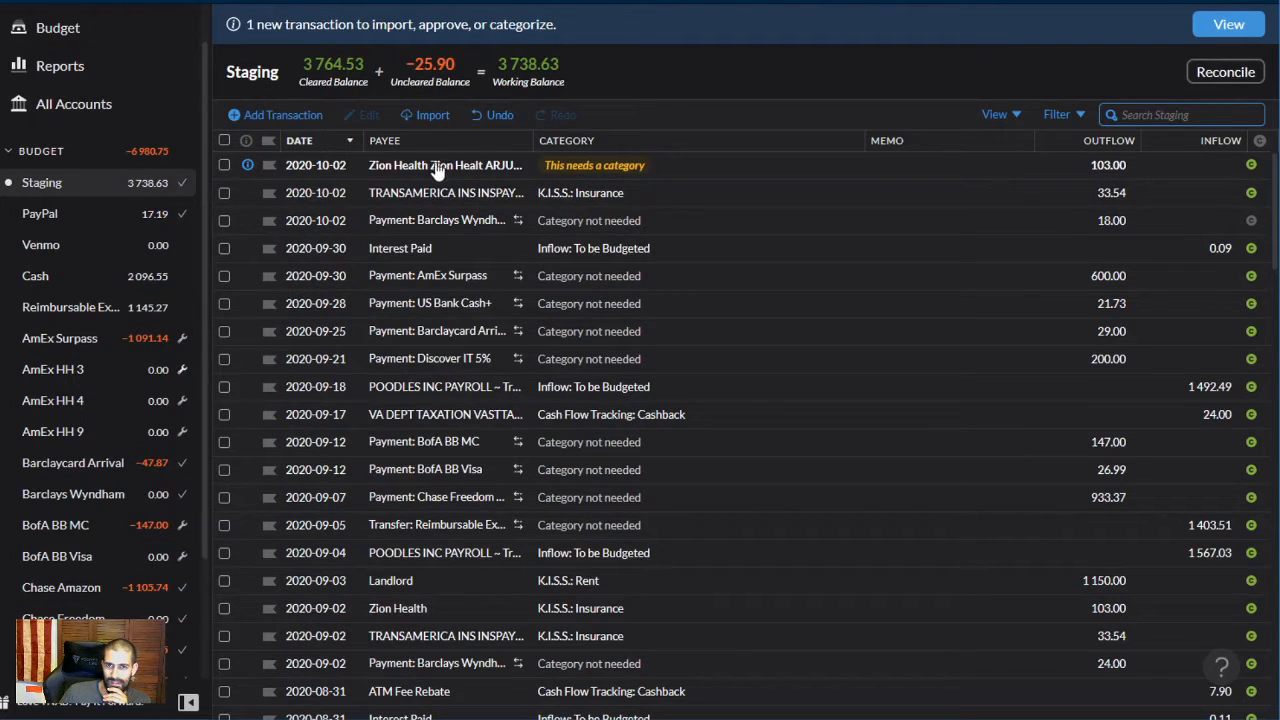
left_click(568, 168)
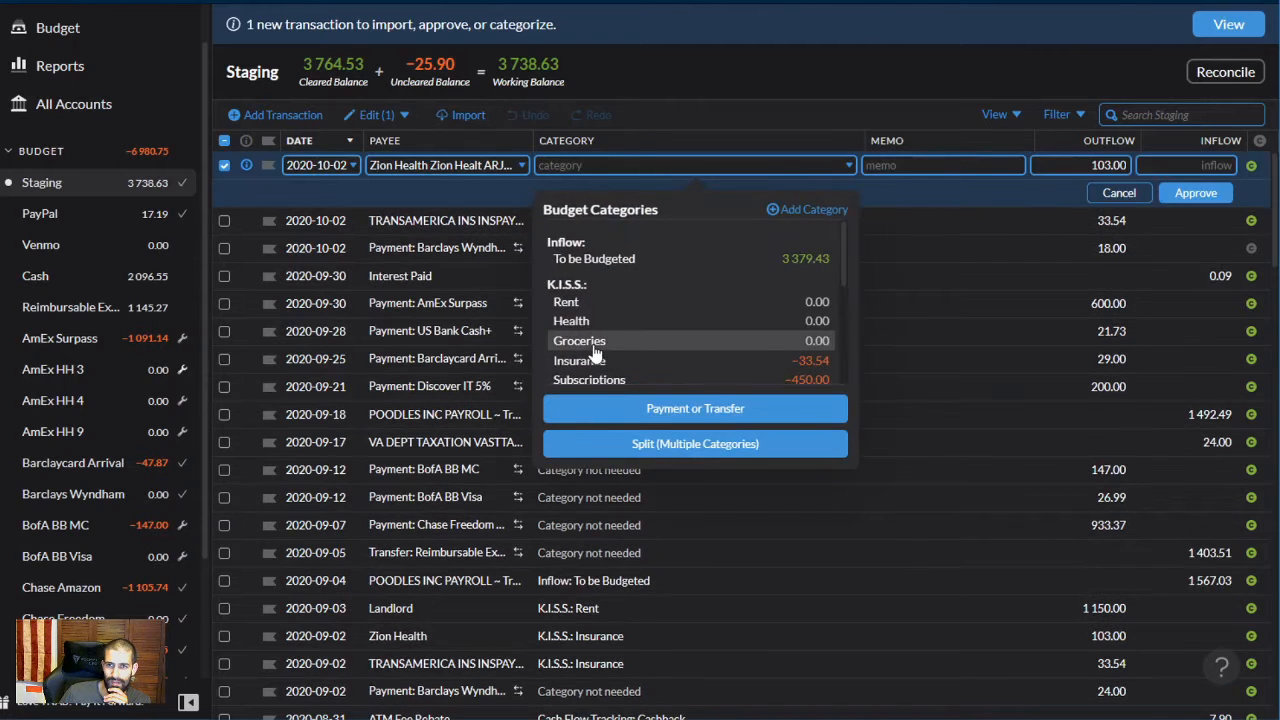
left_click(650, 361)
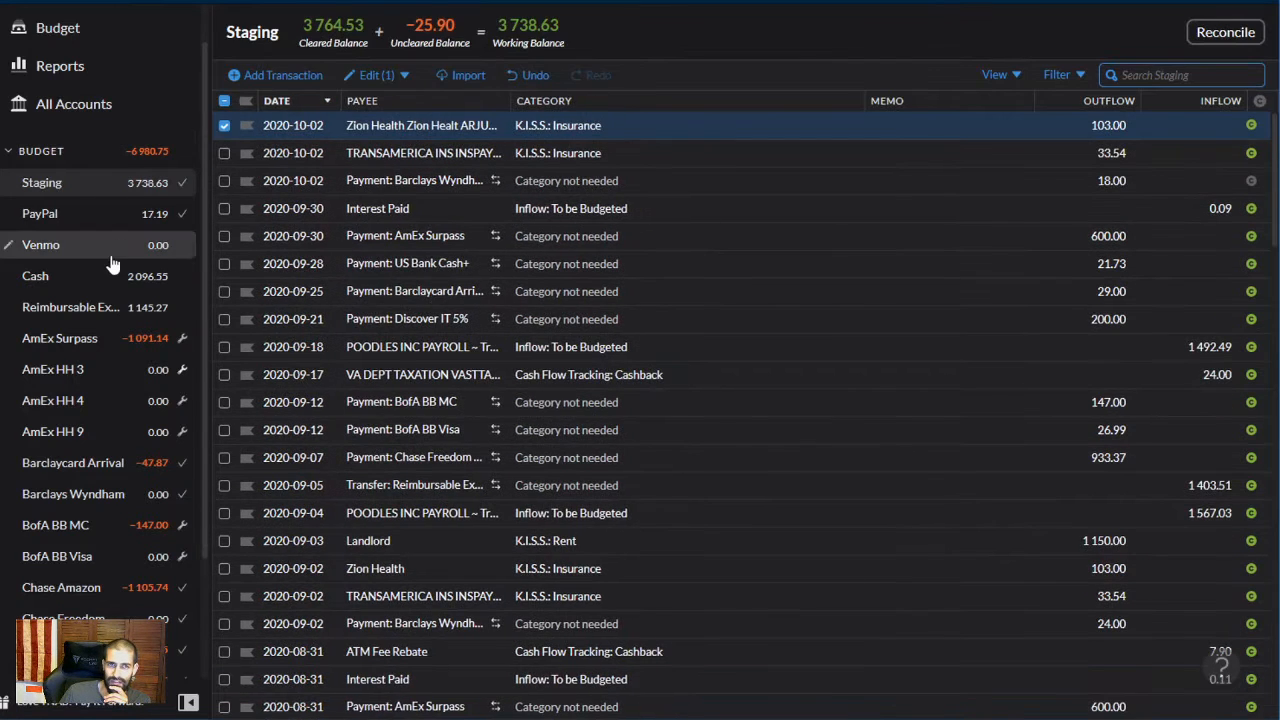
Open the September 2020 budget and budget 1150 for Rent
scroll(114, 263, "down", 1)
scroll(114, 263, "up", 2)
left_click(90, 87)
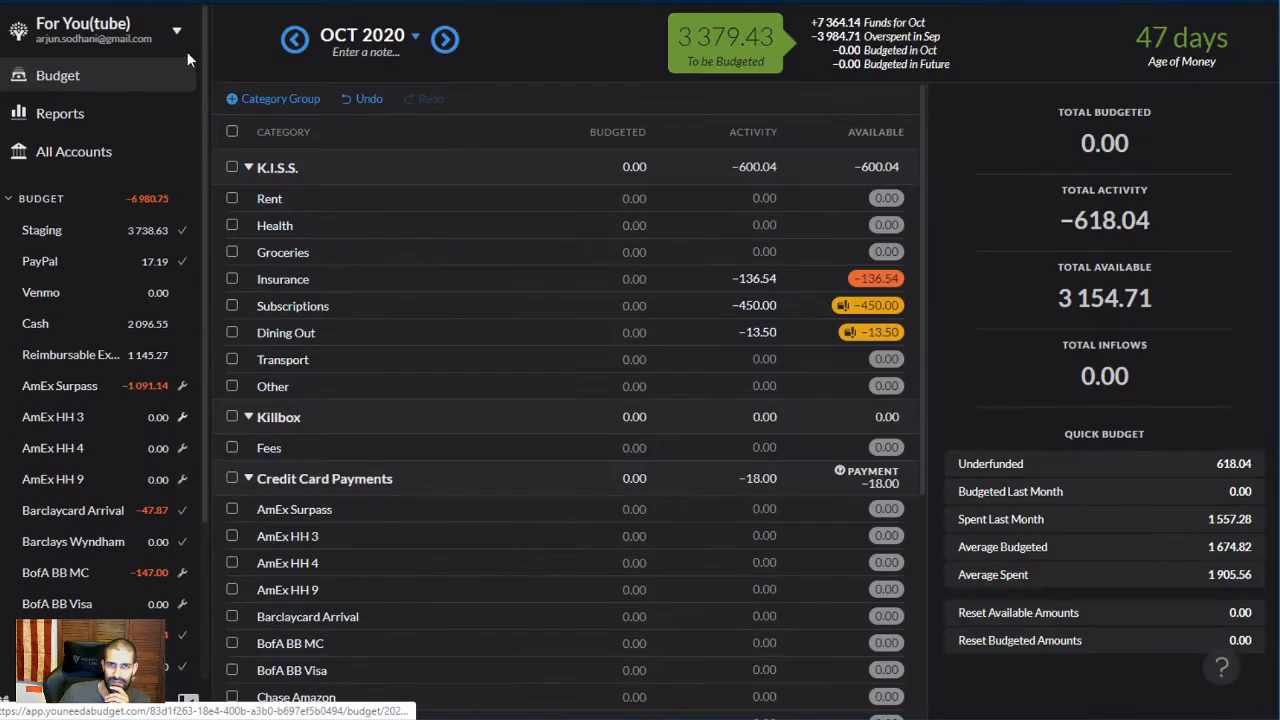
scroll(200, 60, "down", 1)
scroll(200, 80, "up", 1)
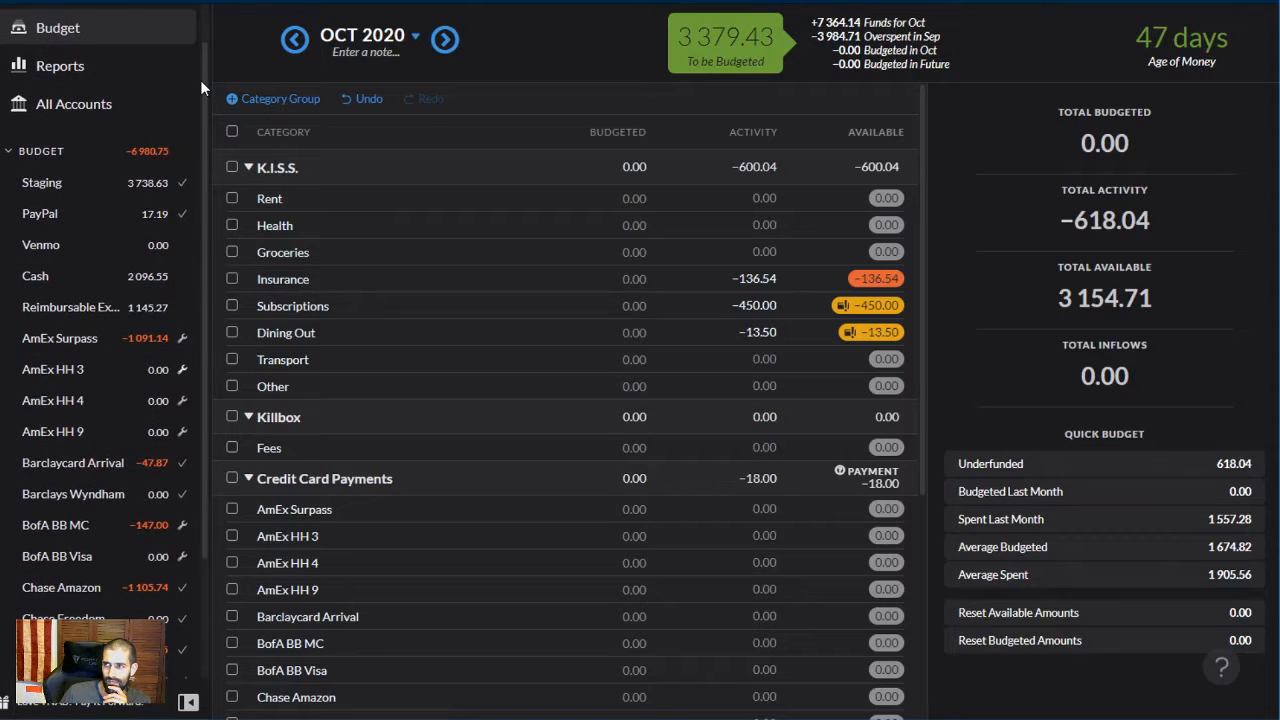
left_click(593, 198)
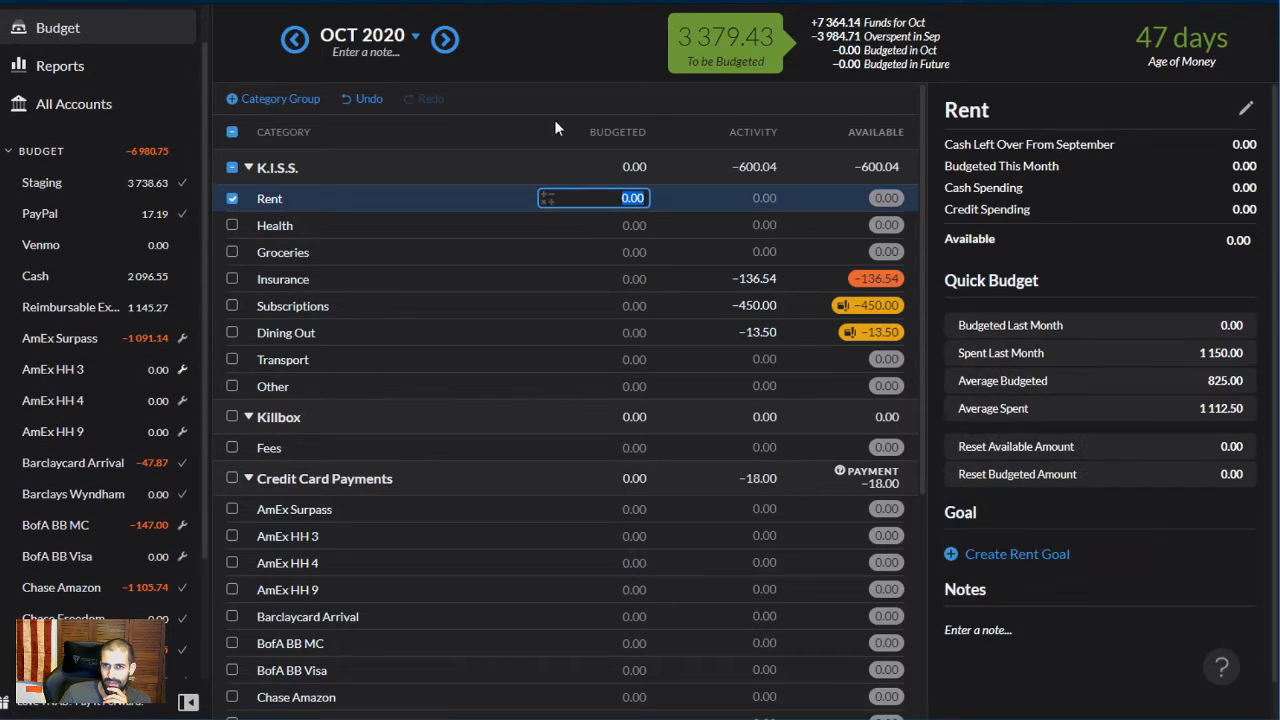
left_click(295, 38)
left_click(630, 197)
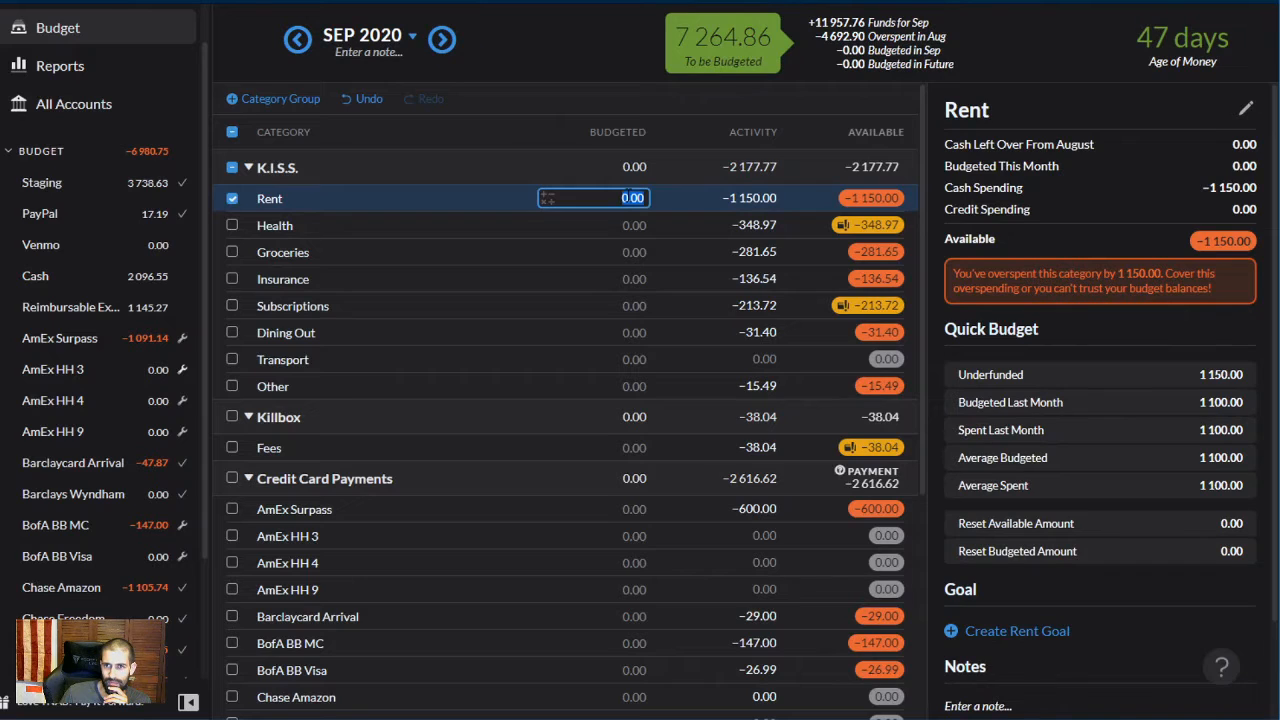
type("1150")
key("Return")
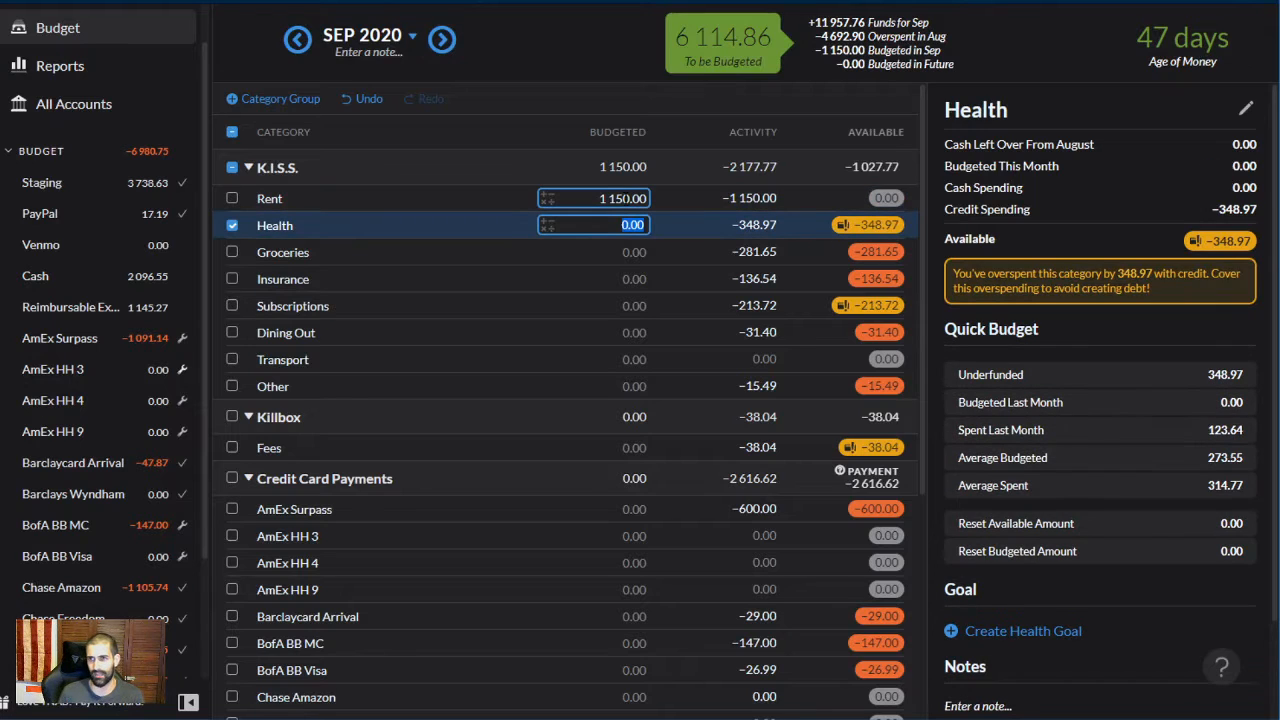
Leave Health unbudgeted, and budget 69.05 for Groceries and 136.54 for Insurance in September 2020
key("Return")
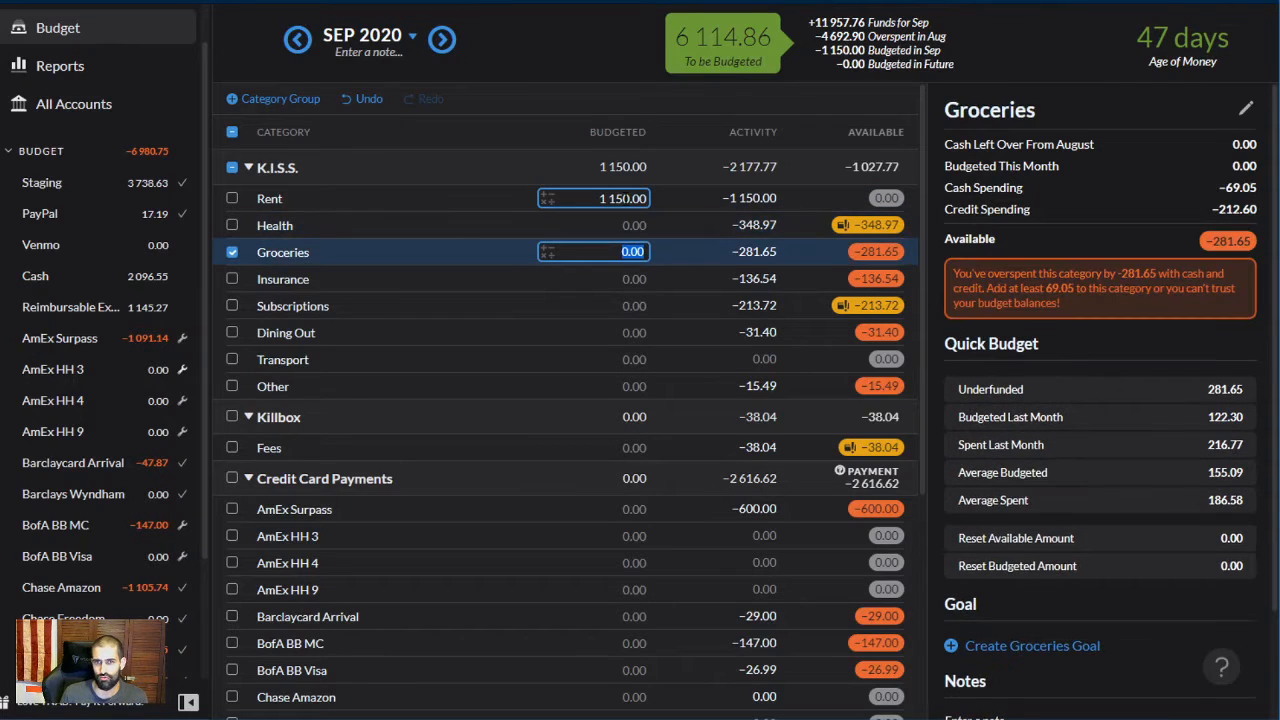
type("69")
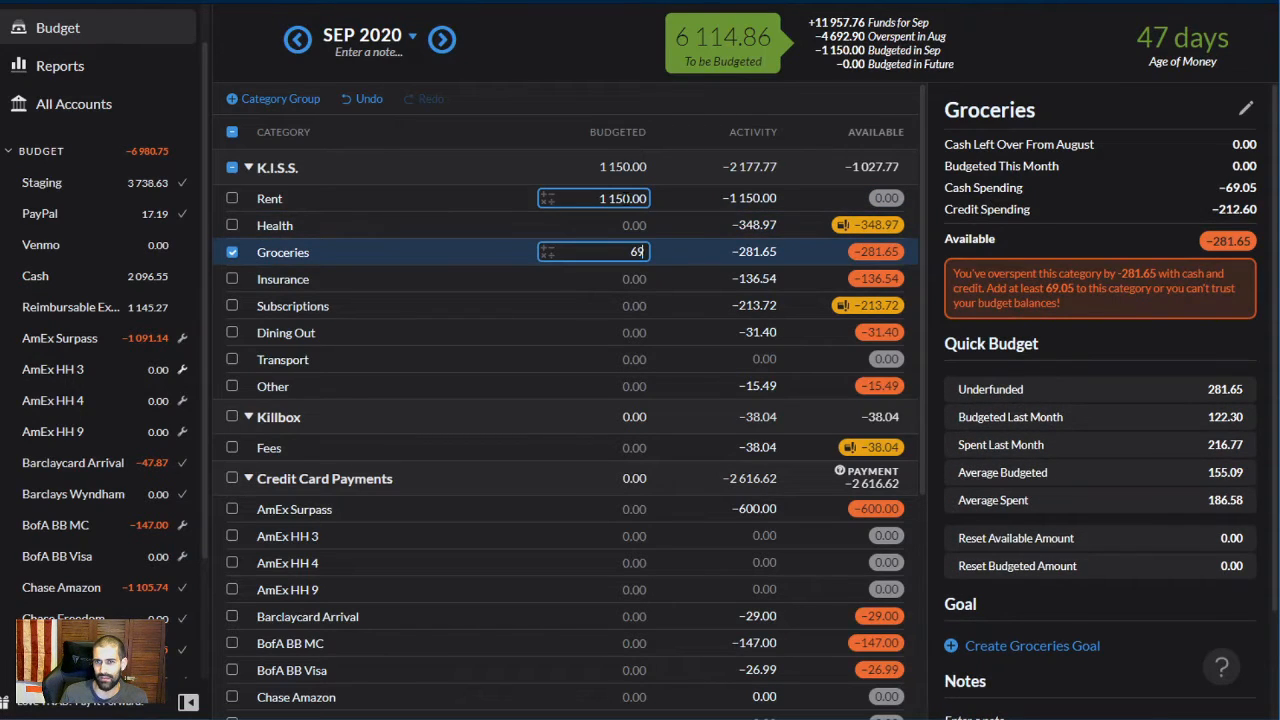
type(".05")
key("Return")
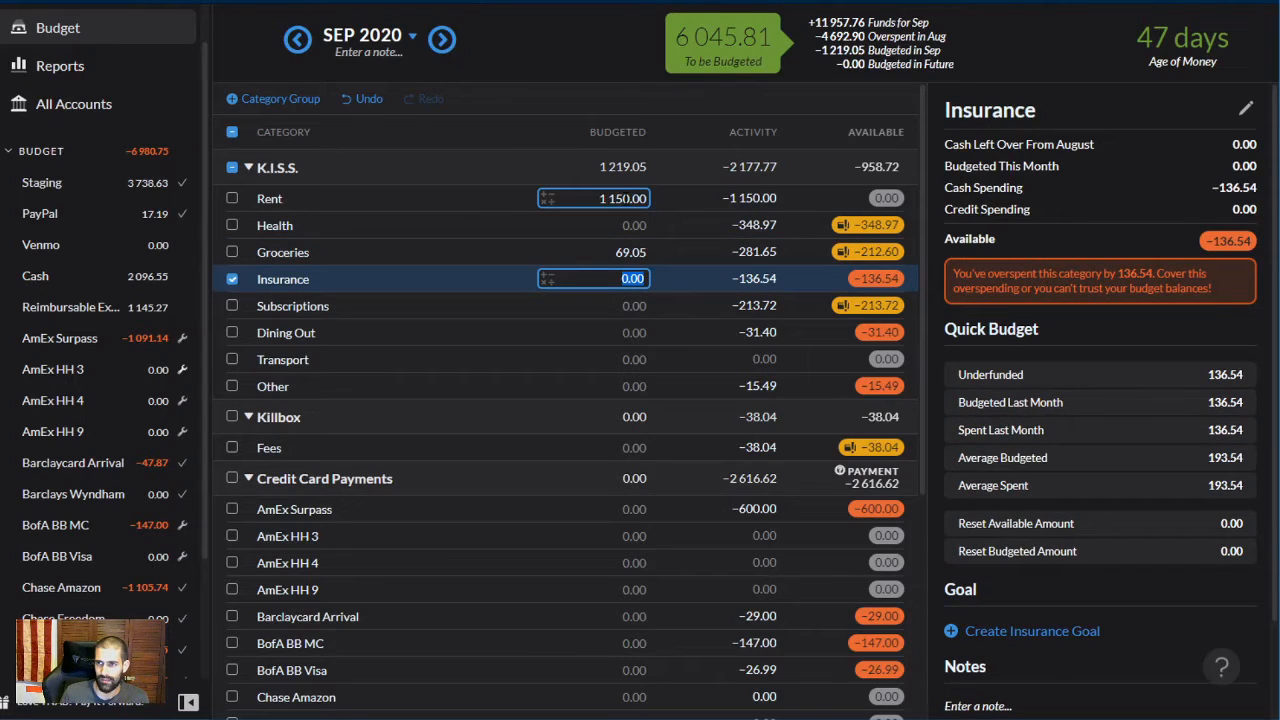
type("136.54")
key("Return")
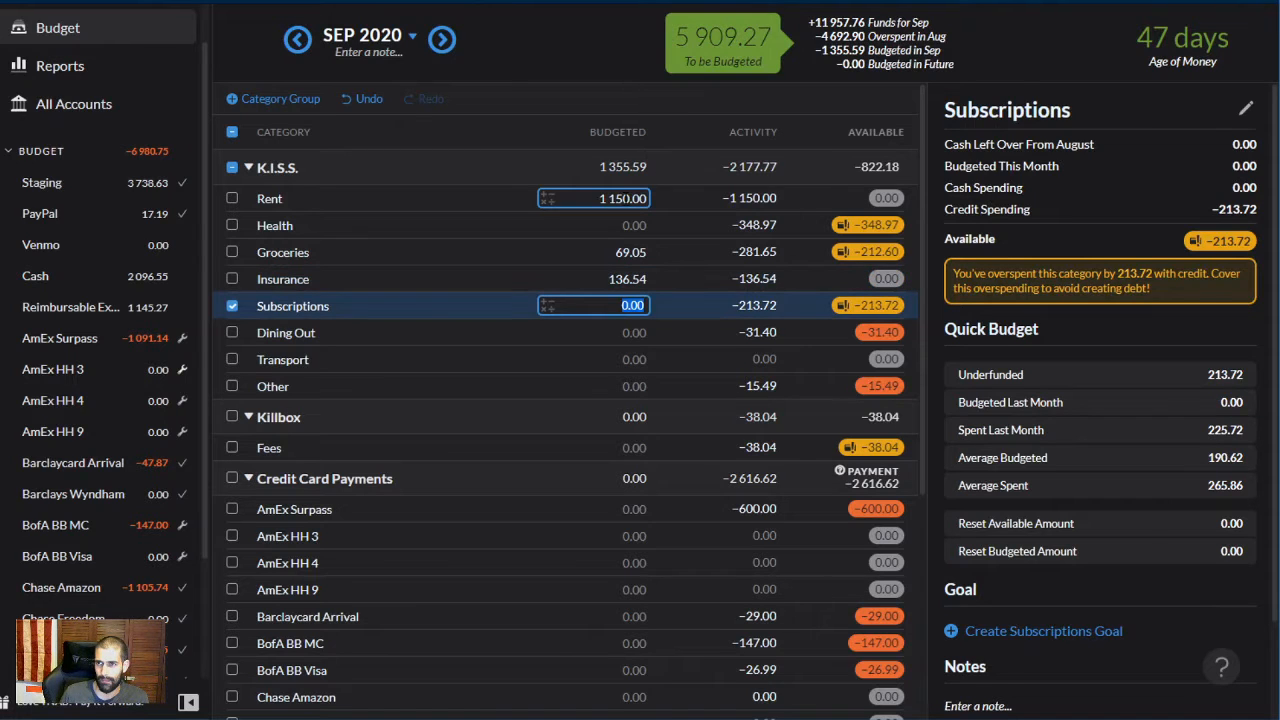
Budget 7 for Dining Out and 5.50 for Other in September 2020, and leave the Other category deselected
key("Return")
type("7")
key("Return")
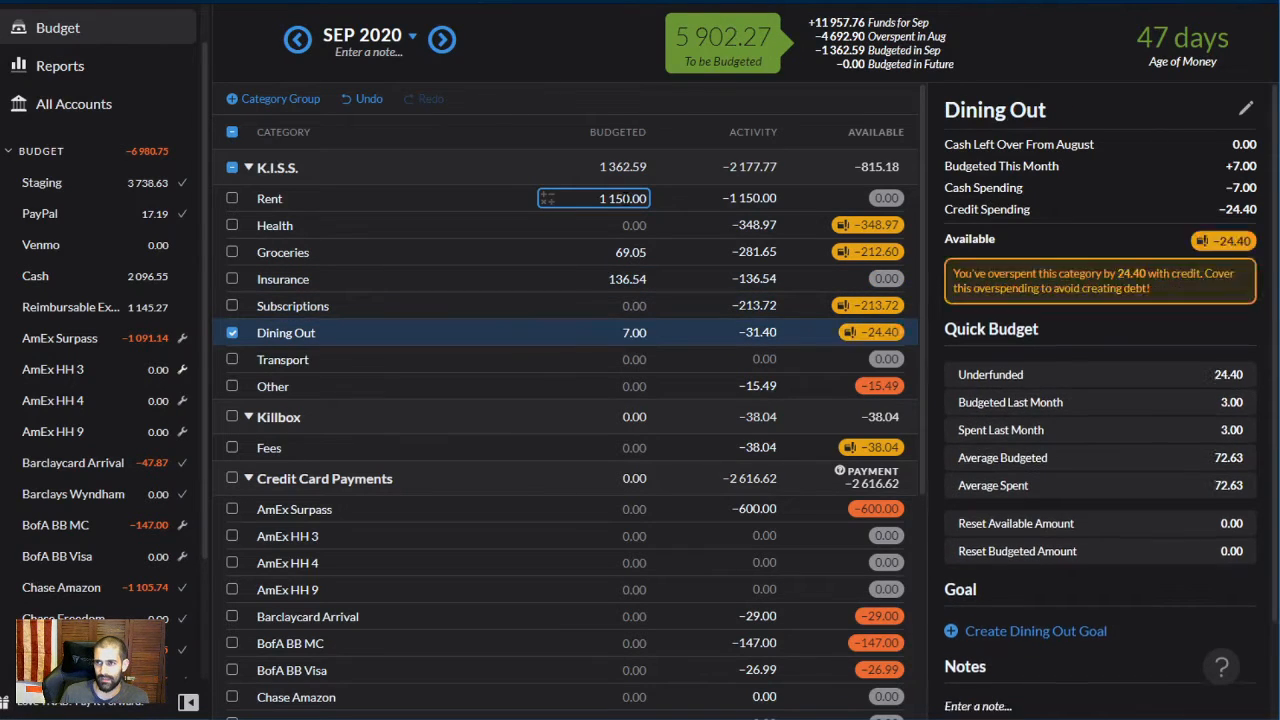
key("Return")
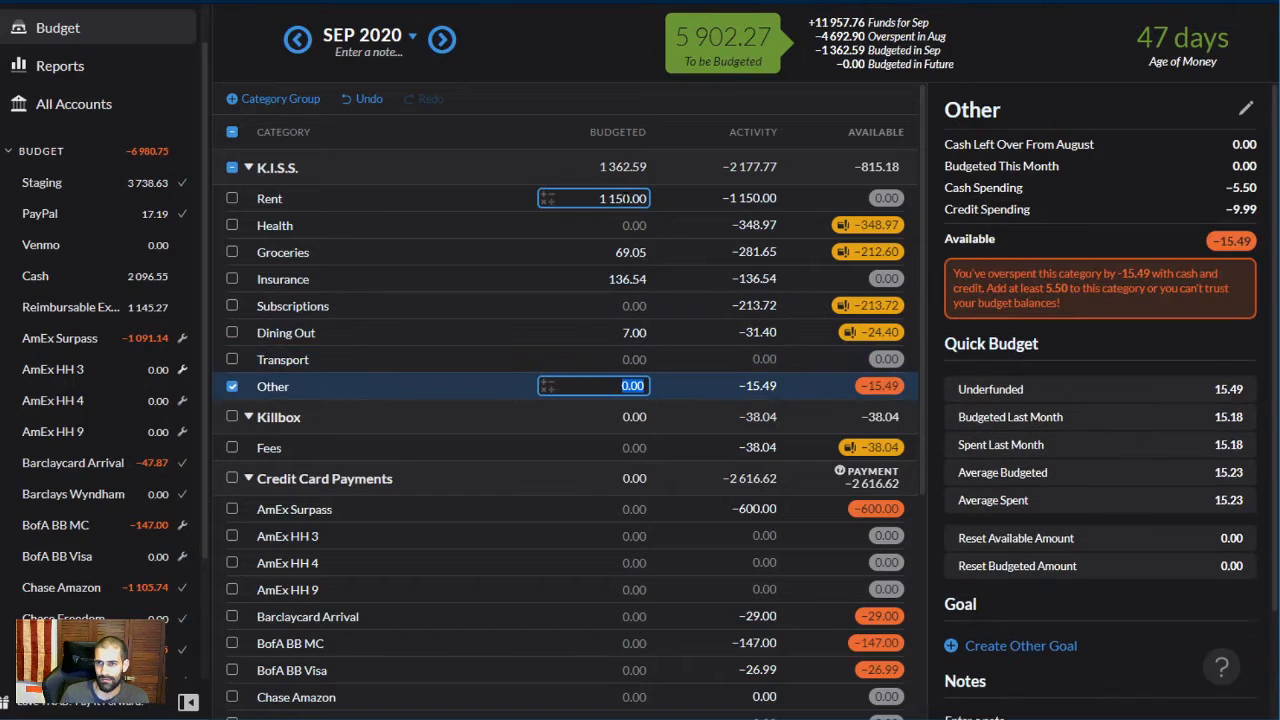
type("5.5")
key("Return")
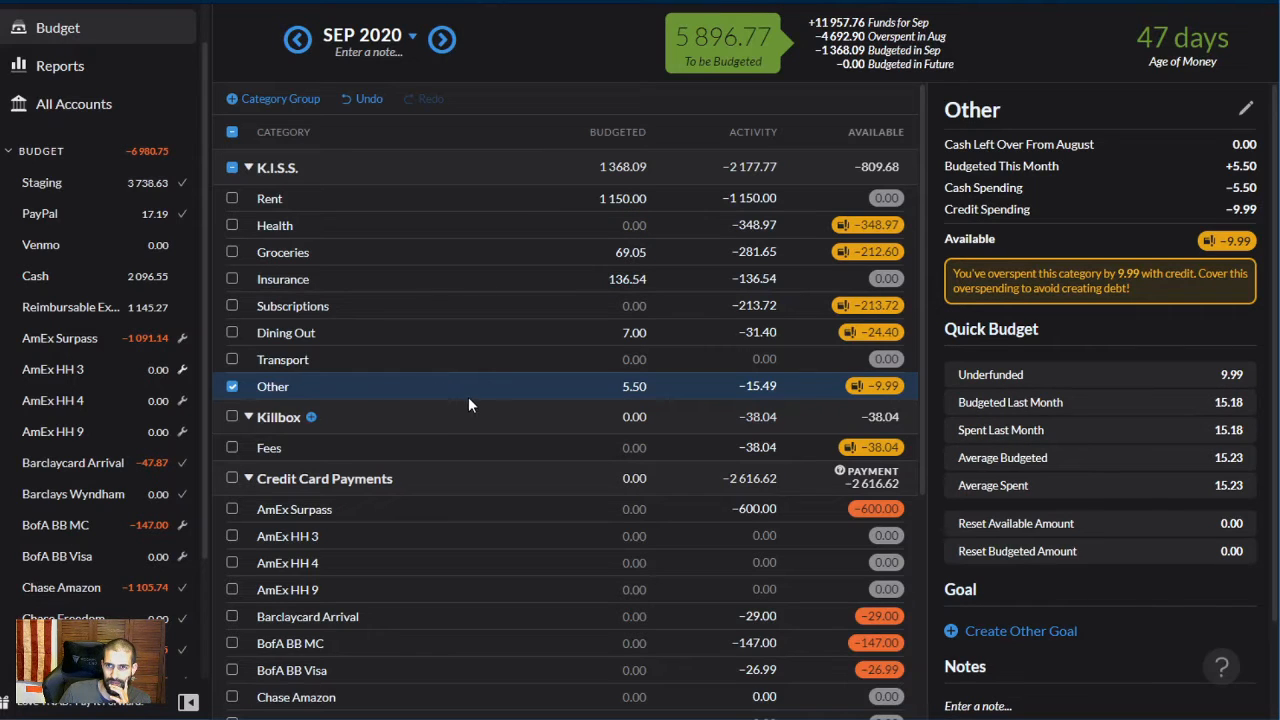
left_click(231, 388)
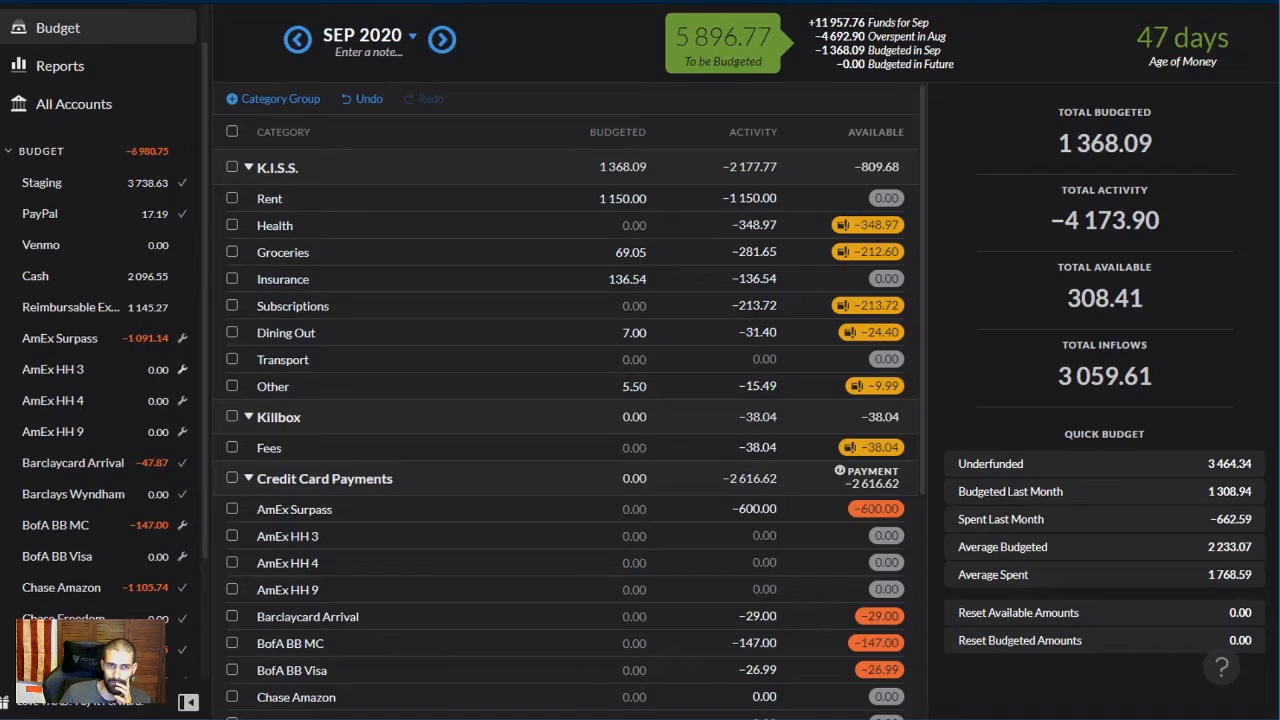
Arrange the Excel Income & Cash Flows sheet and the September 2020 YNAB budget side by side, keeping the June 2020 column visible
left_click_drag(1, 287, 593, 287)
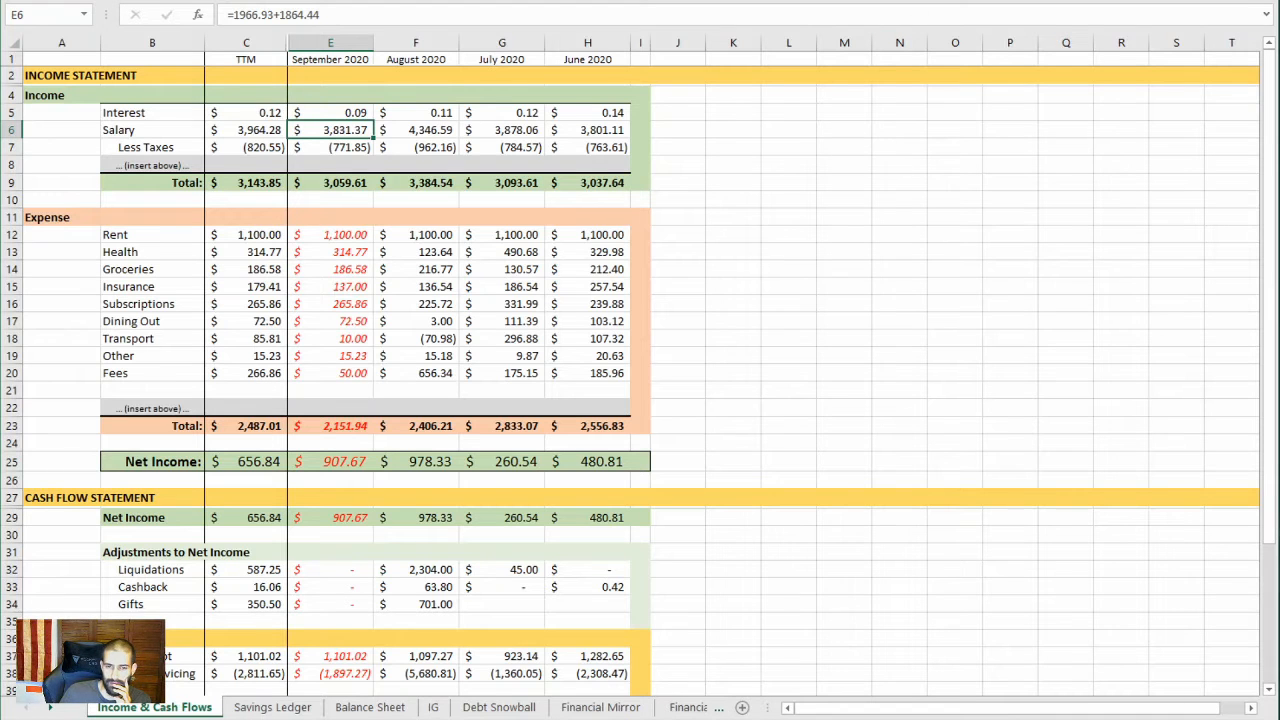
key("alt+Tab")
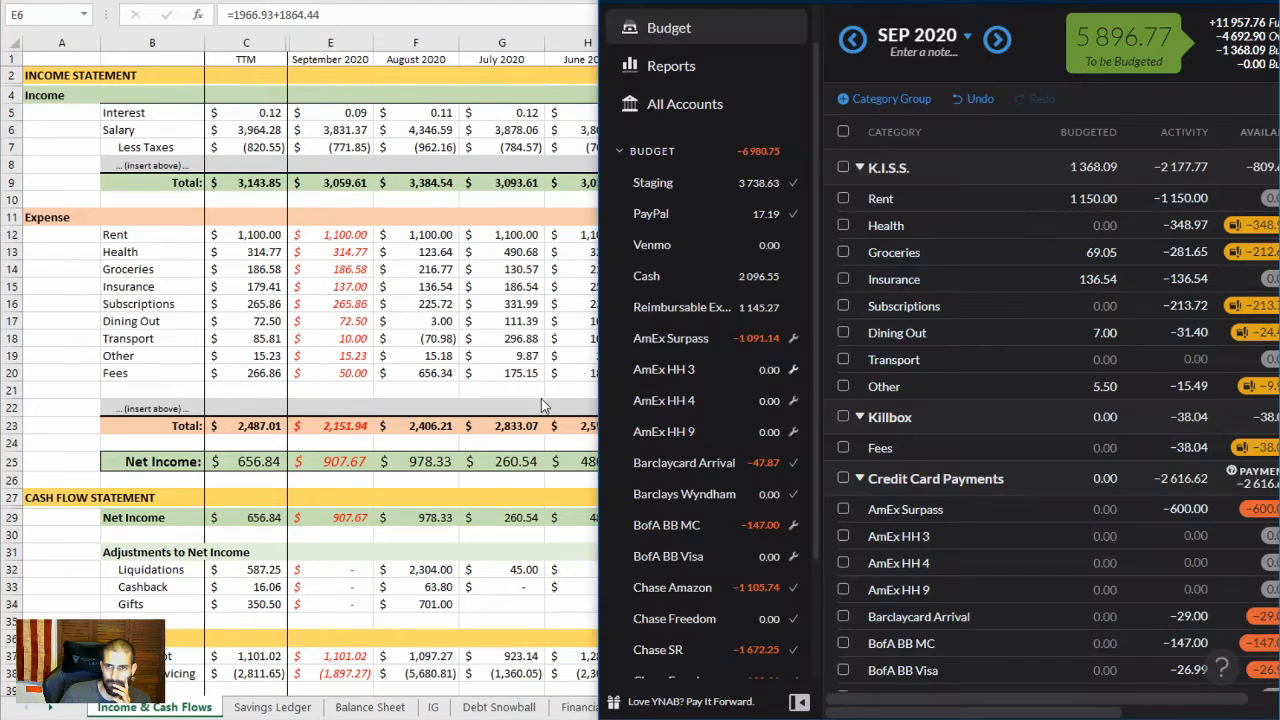
left_click_drag(592, 305, 636, 307)
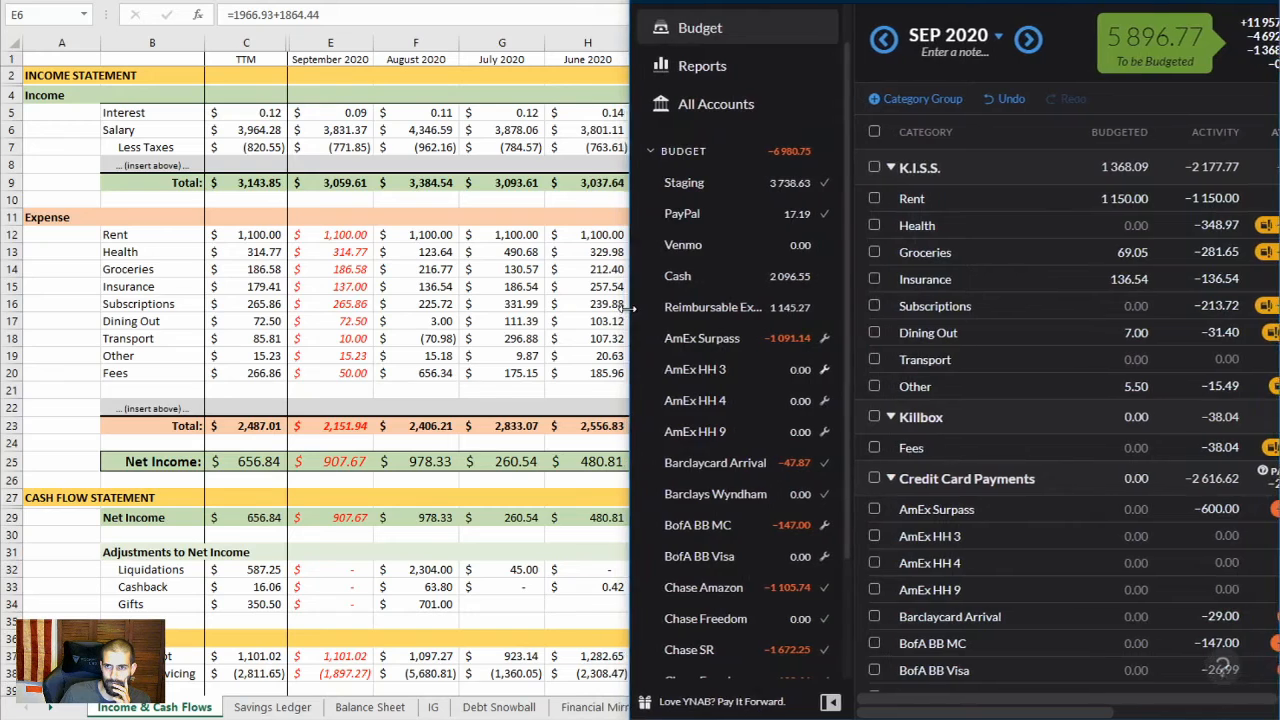
key("alt+Tab")
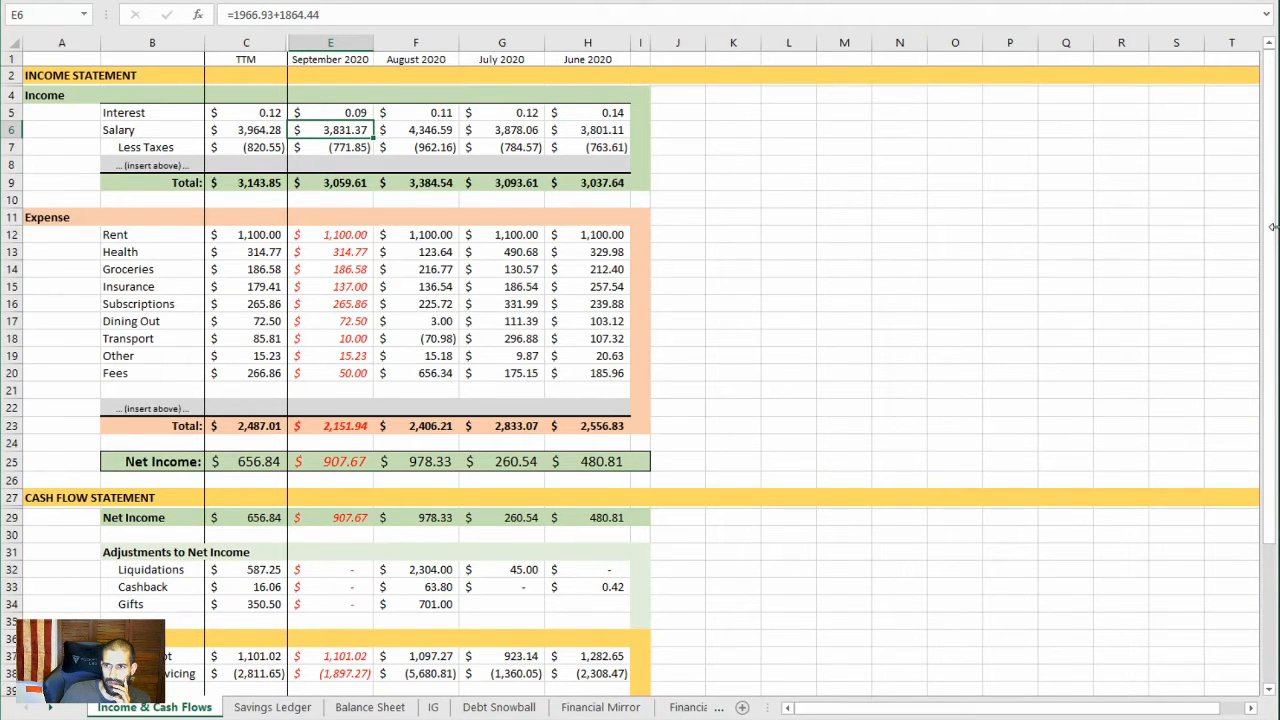
left_click_drag(1272, 228, 820, 262)
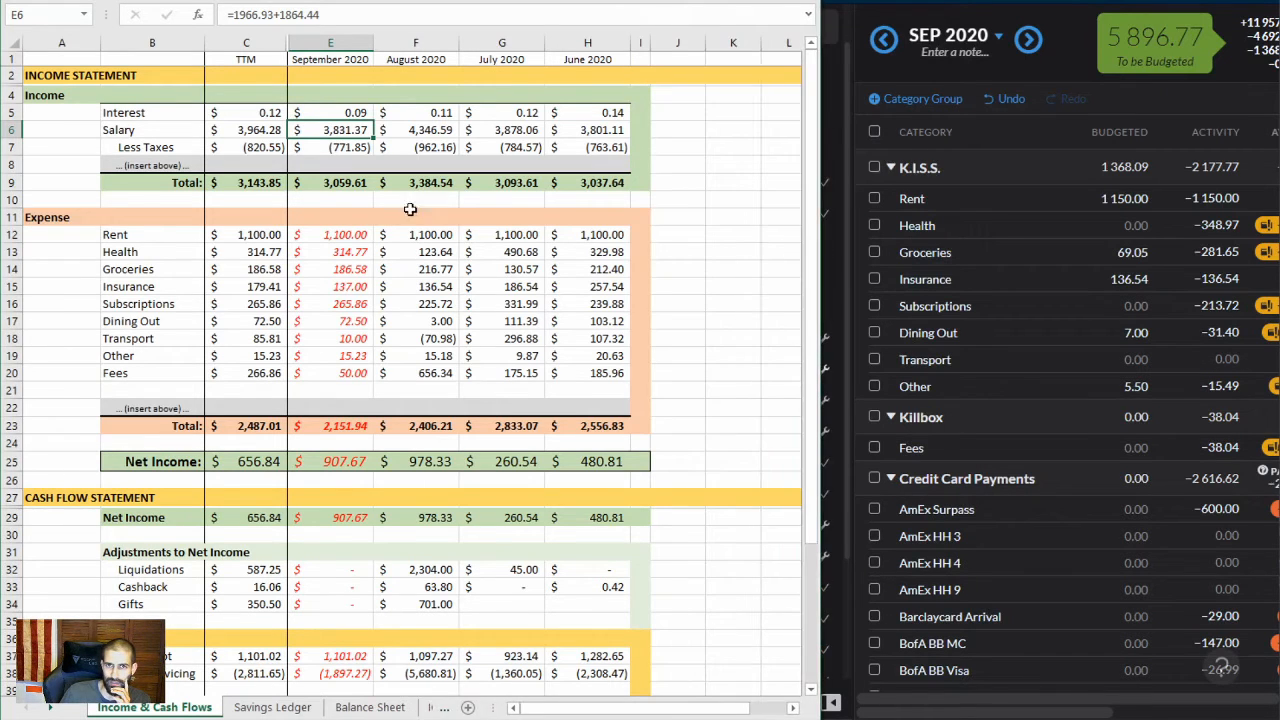
Match the September 2020 column's formatting to the August 2020 column, and clear its expense amounts from Rent to Fees
left_click(443, 42)
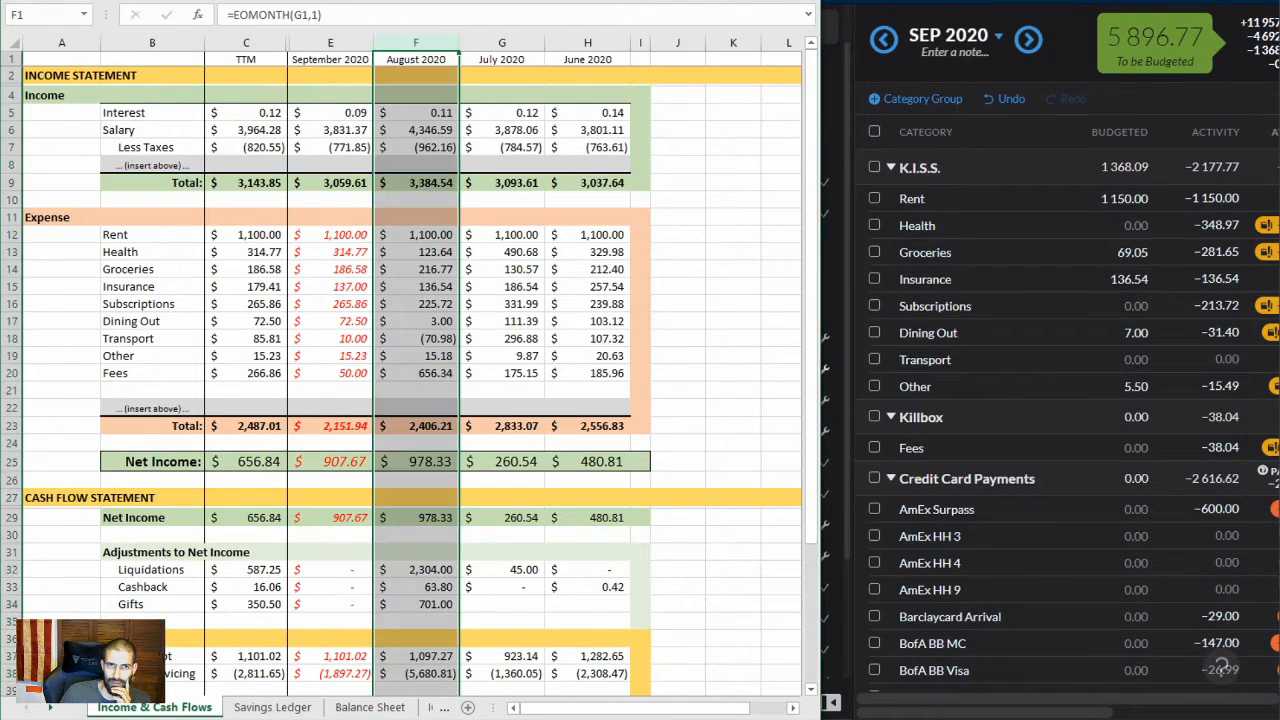
left_click(338, 43)
left_click(338, 234)
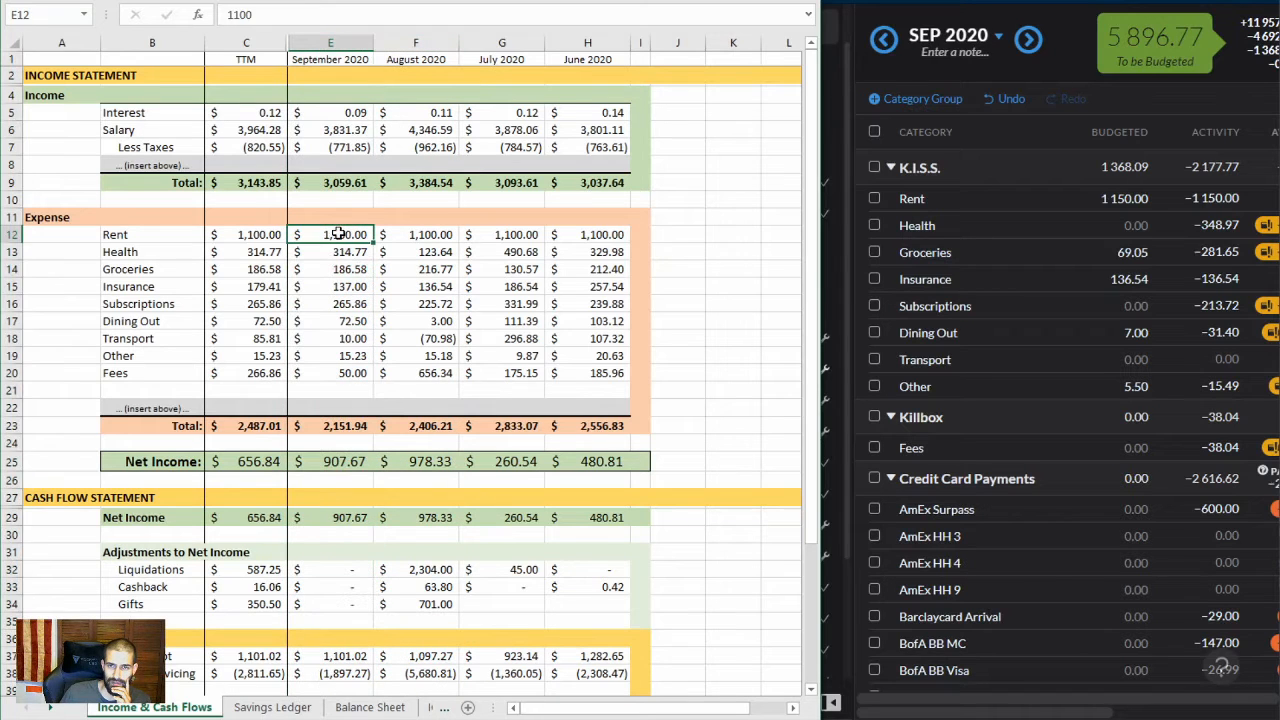
left_click_drag(340, 236, 340, 385)
key("Delete")
key("Up")
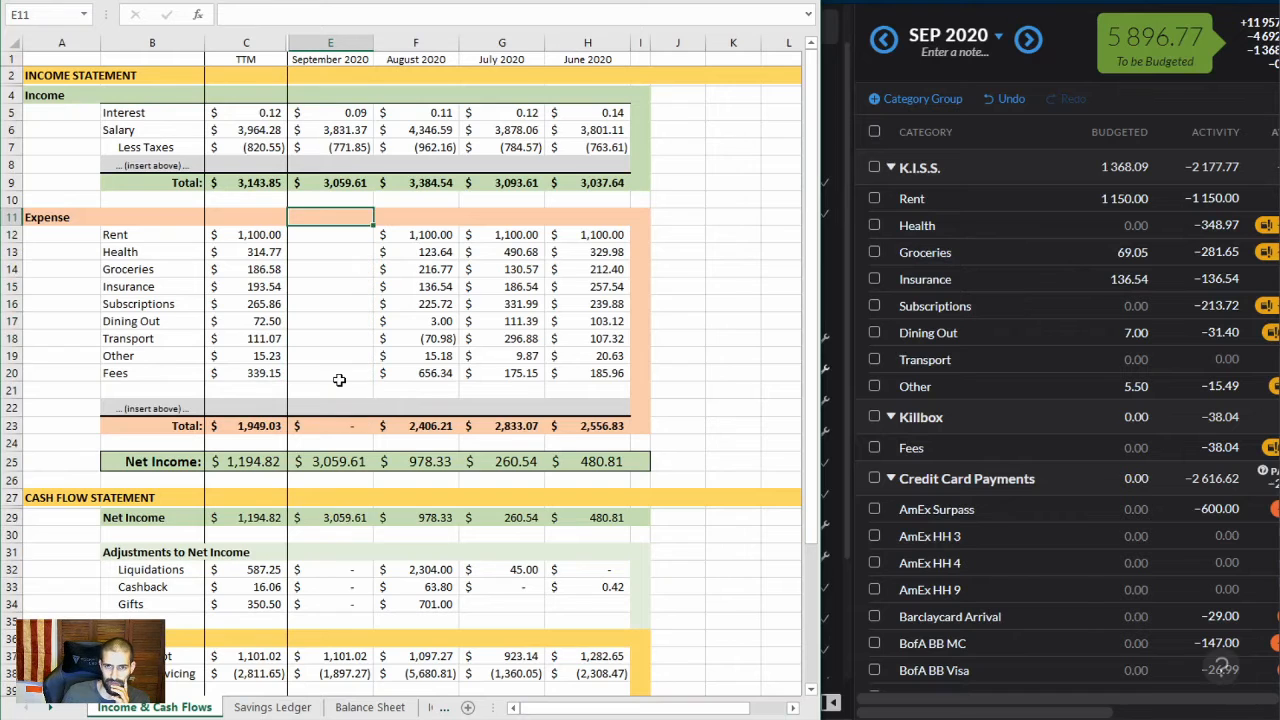
Clear the September 2020 New Debt and Debt Servicing amounts, and check that month's cash flow total and net income formulas
scroll(337, 374, "down", 3)
left_click(356, 514)
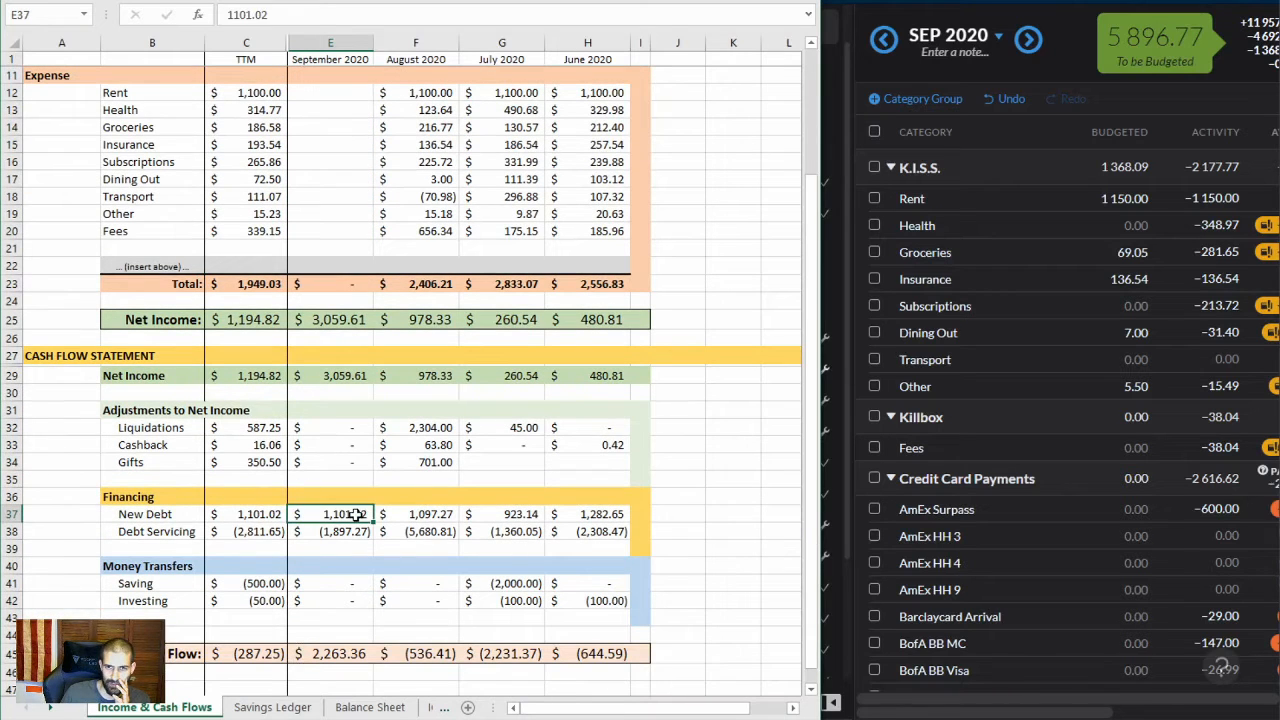
key("Delete")
key("Down")
key("Delete")
key("Down")
scroll(370, 505, "down", 1)
scroll(372, 495, "up", 3)
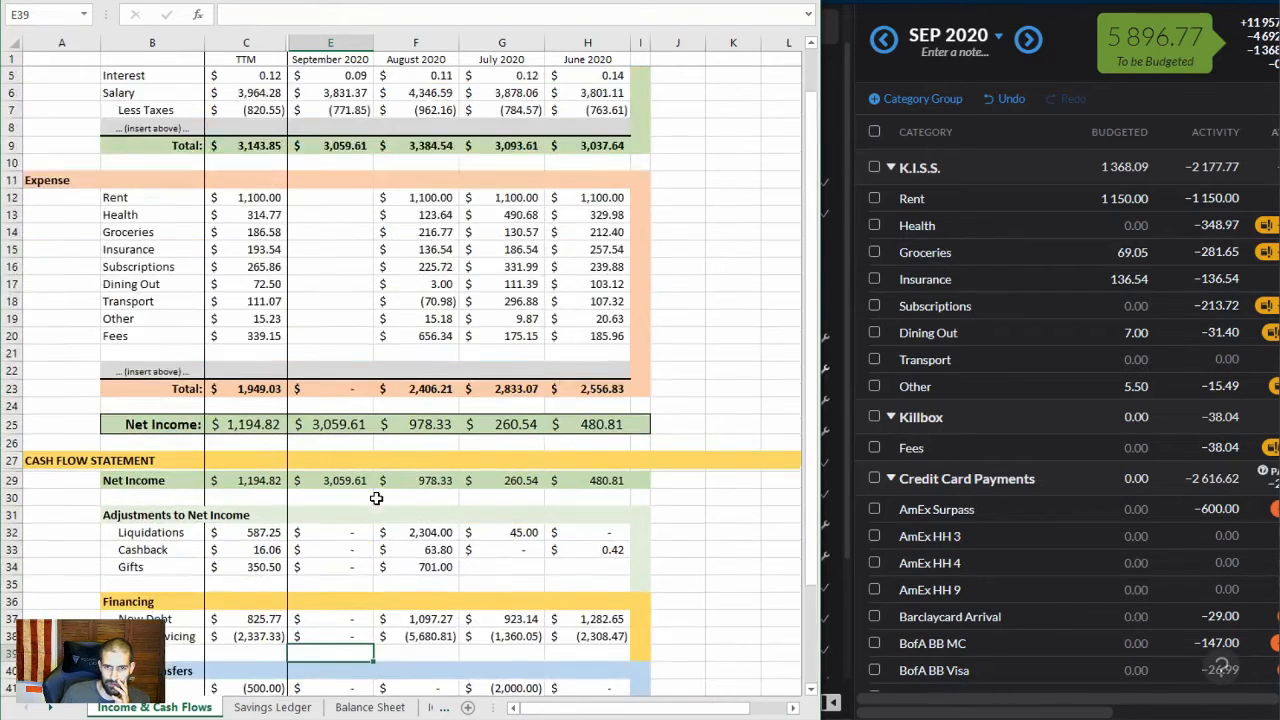
scroll(372, 495, "down", 5)
left_click(308, 500)
scroll(340, 480, "up", 4)
left_click(352, 432)
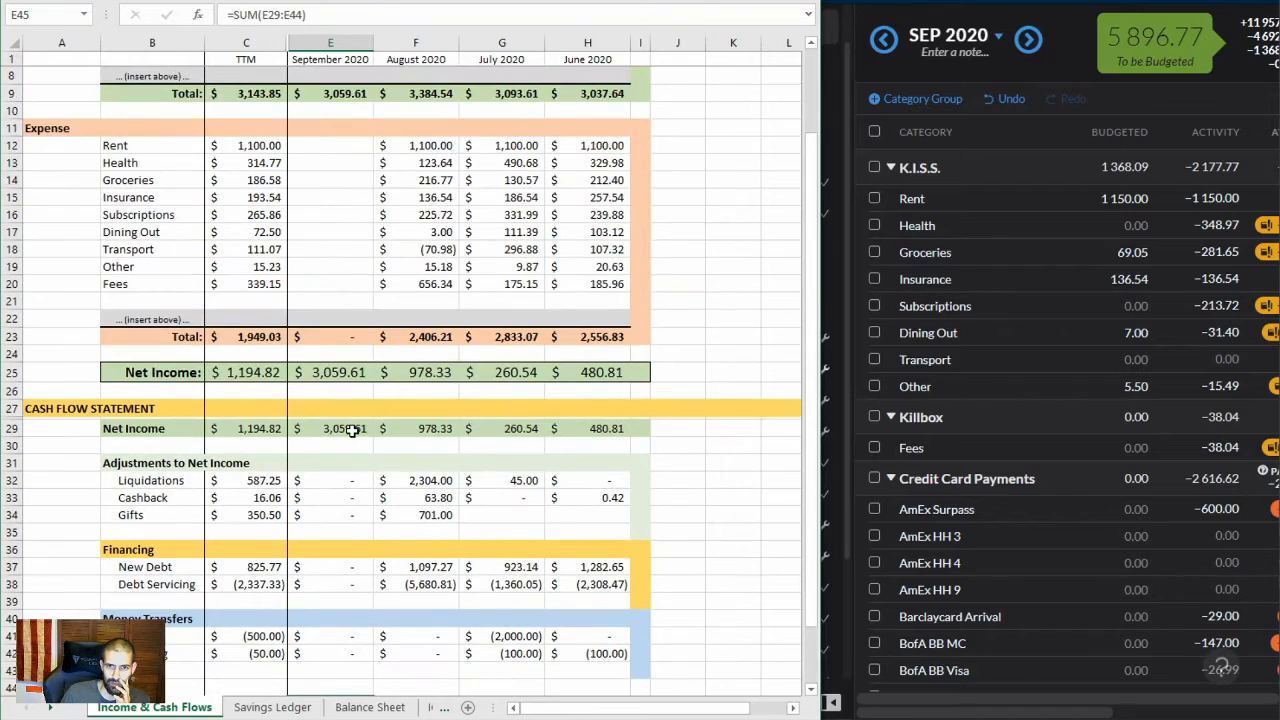
scroll(352, 432, "up", 2)
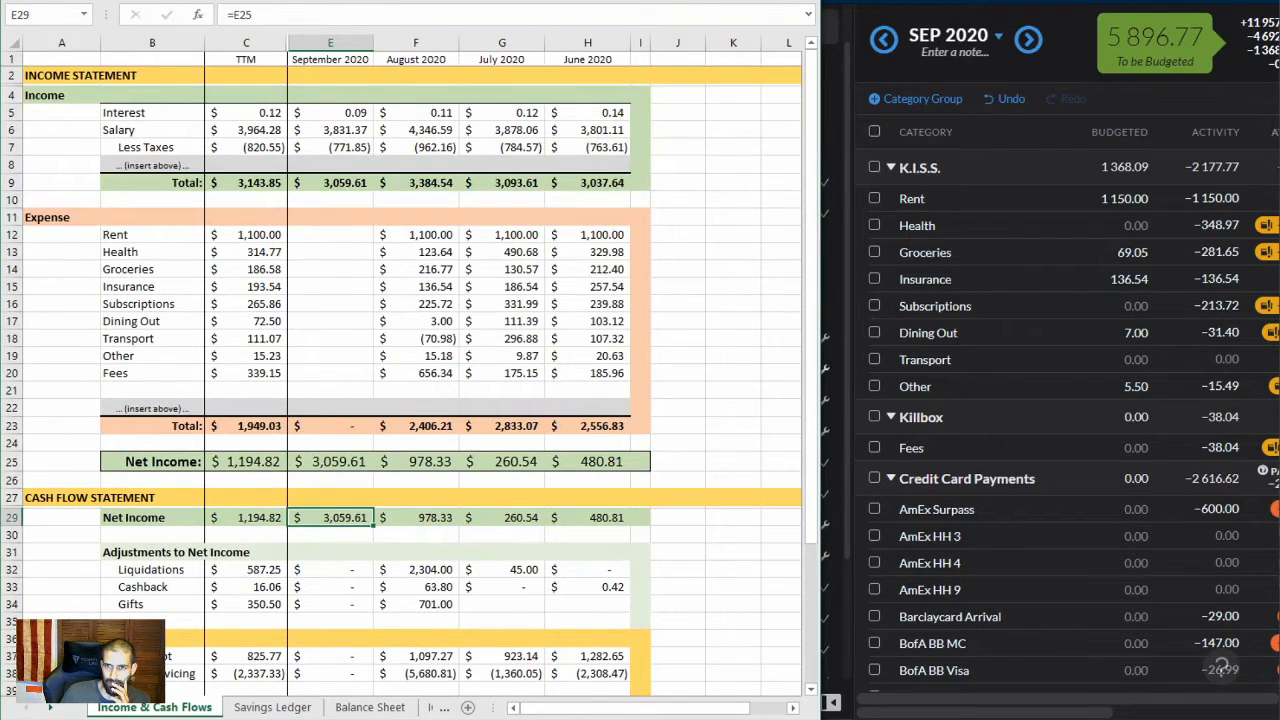
Switch to YNAB, check the Income v Expense report, and return to the September 2020 budget
left_click(835, 70)
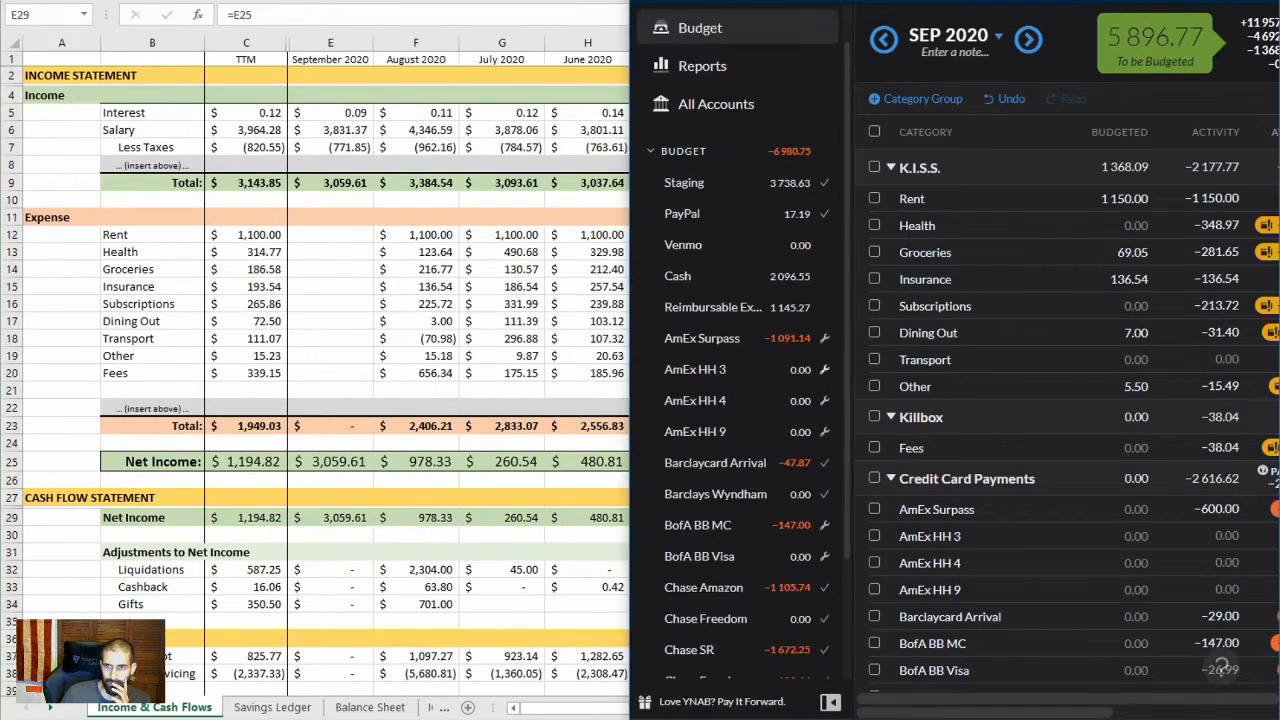
left_click(690, 66)
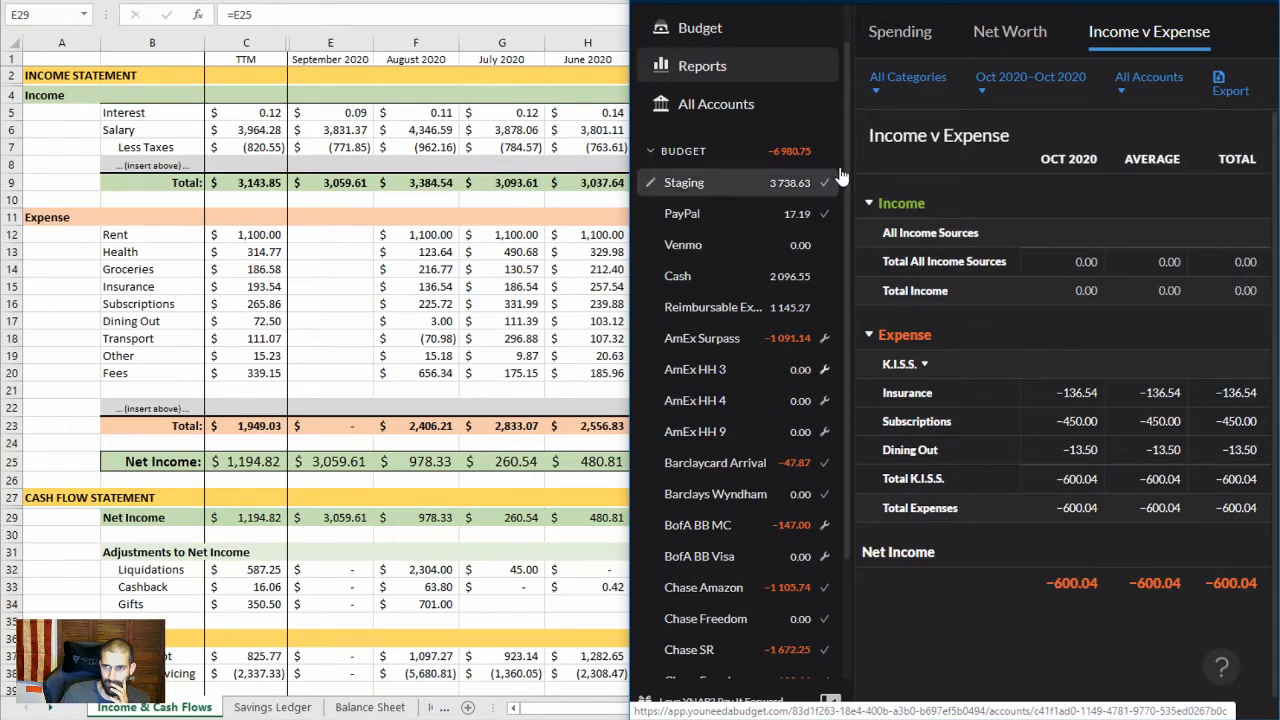
left_click(730, 35)
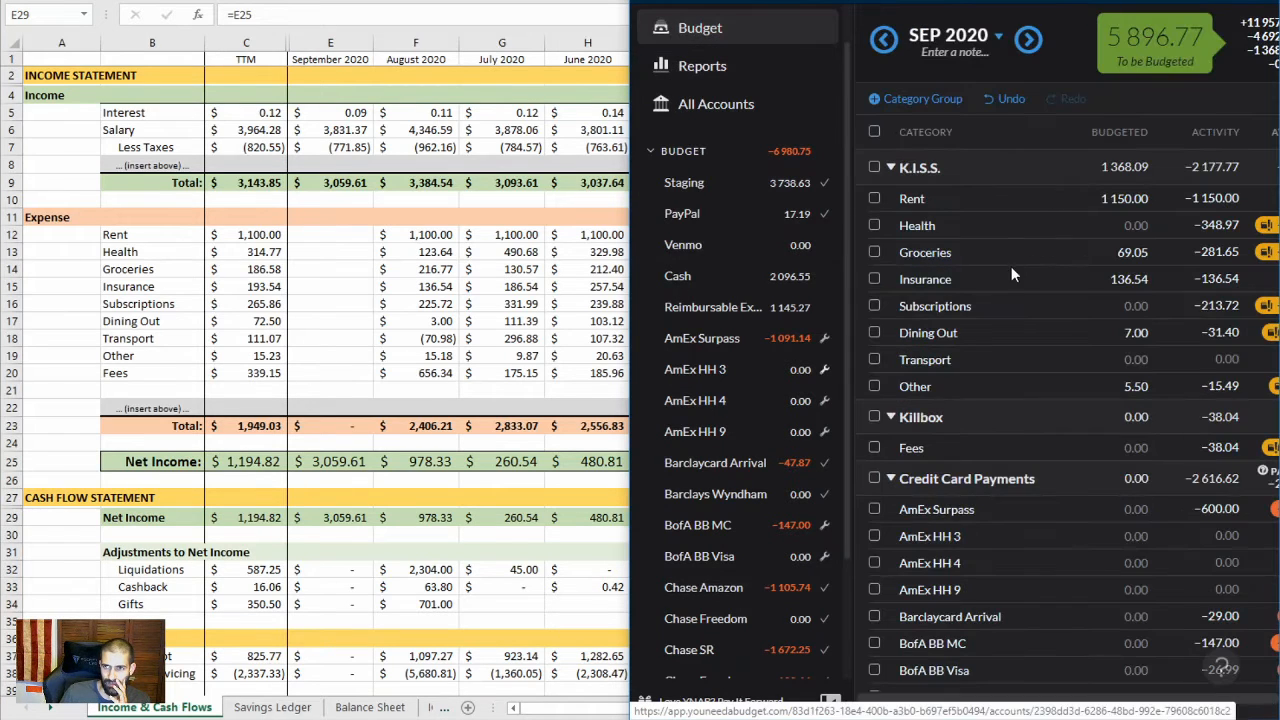
In the Excel income statement, enter September 2020 expenses of 1150 for Rent and 348.97 for Health
left_click(330, 234)
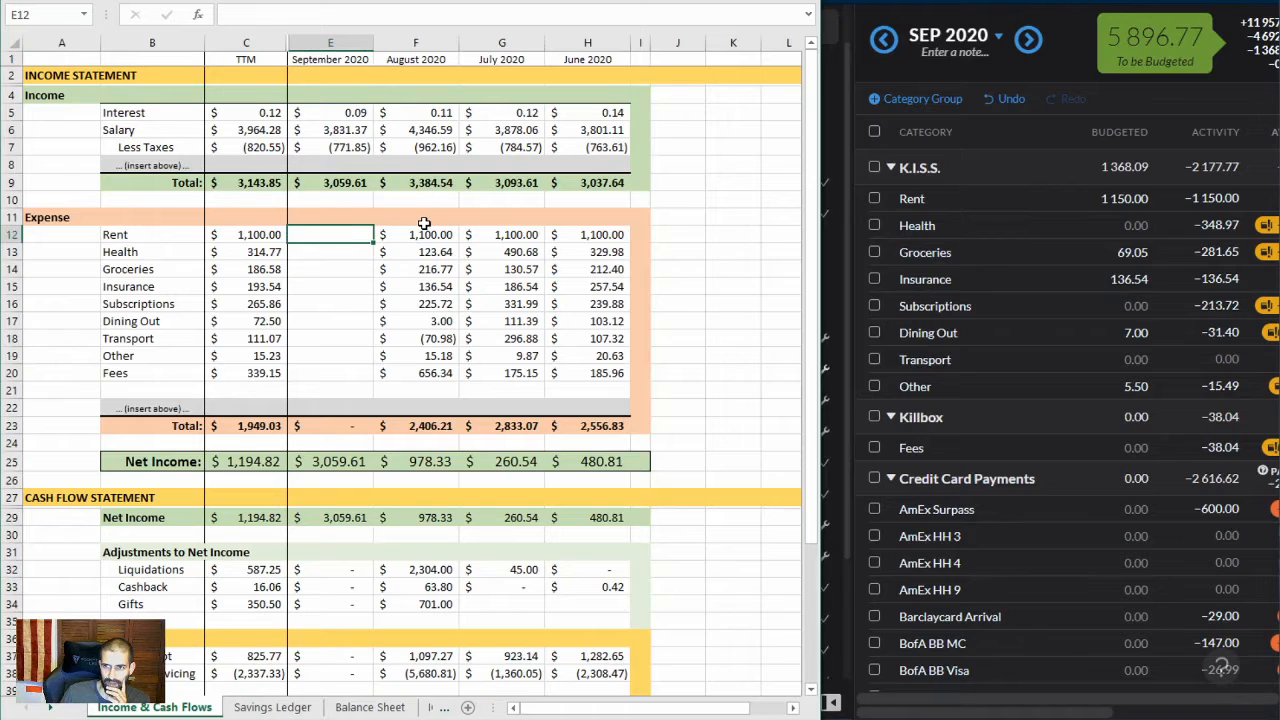
type("1150")
key("Return")
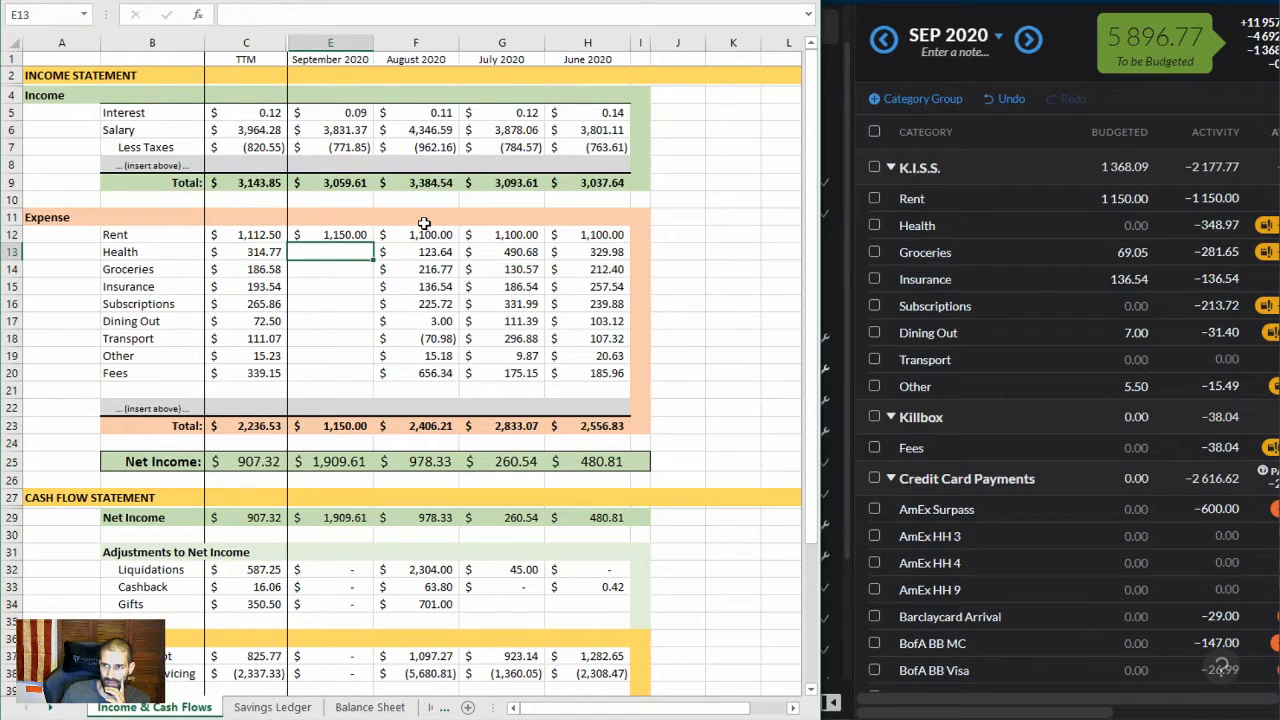
type("348.97")
key("Return")
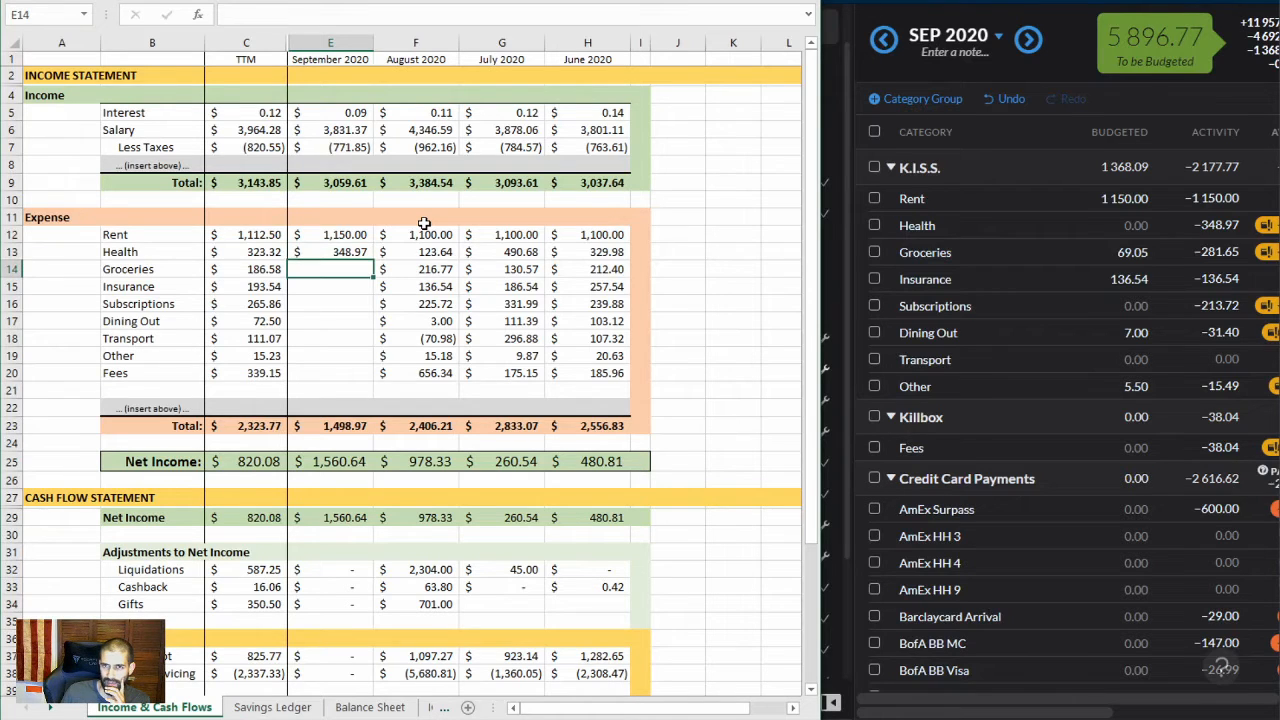
Enter 281.65 as the September 2020 Groceries expense
type("2")
type("84")
type(".")
key("BackSpace")
key("BackSpace")
type("1.")
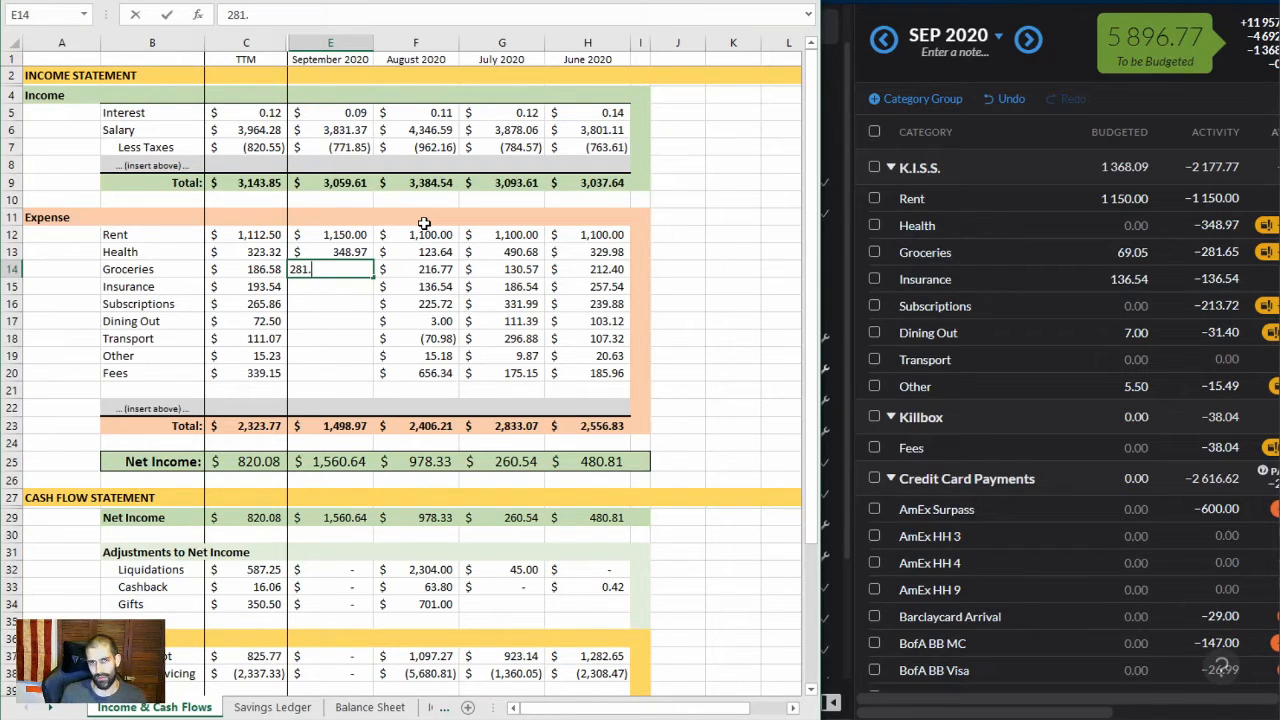
type("5")
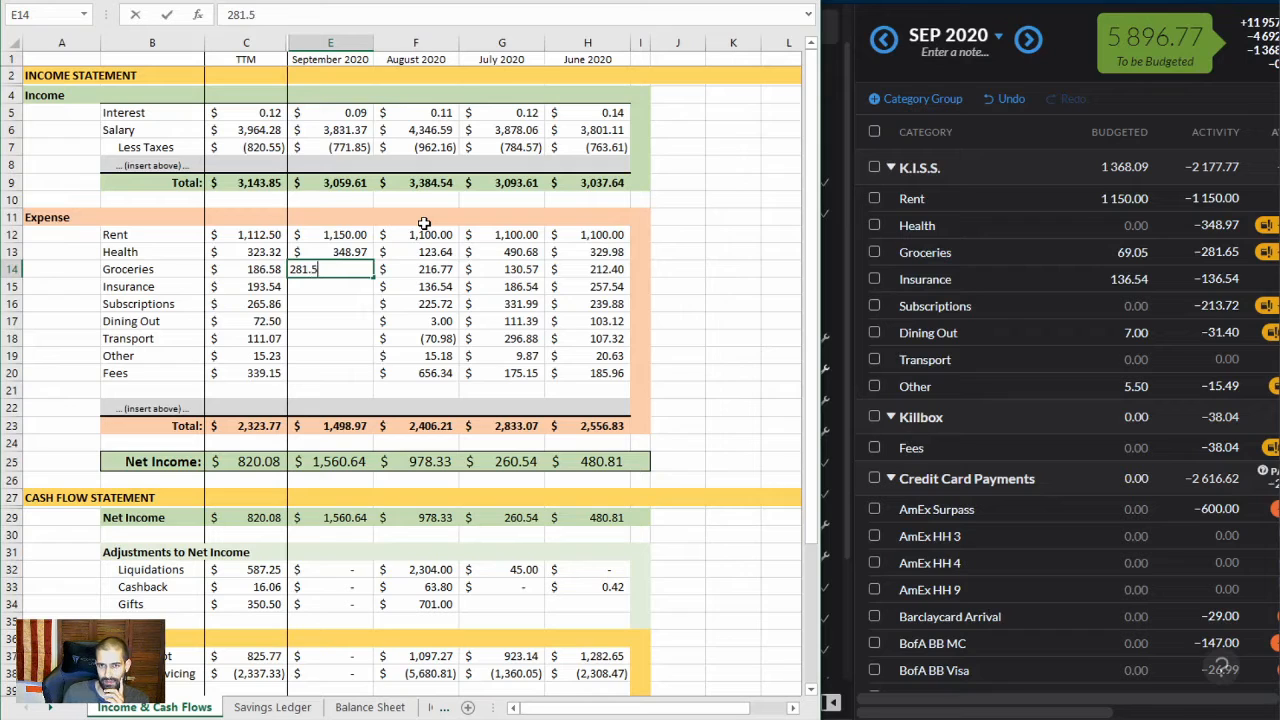
type("65")
key("Return")
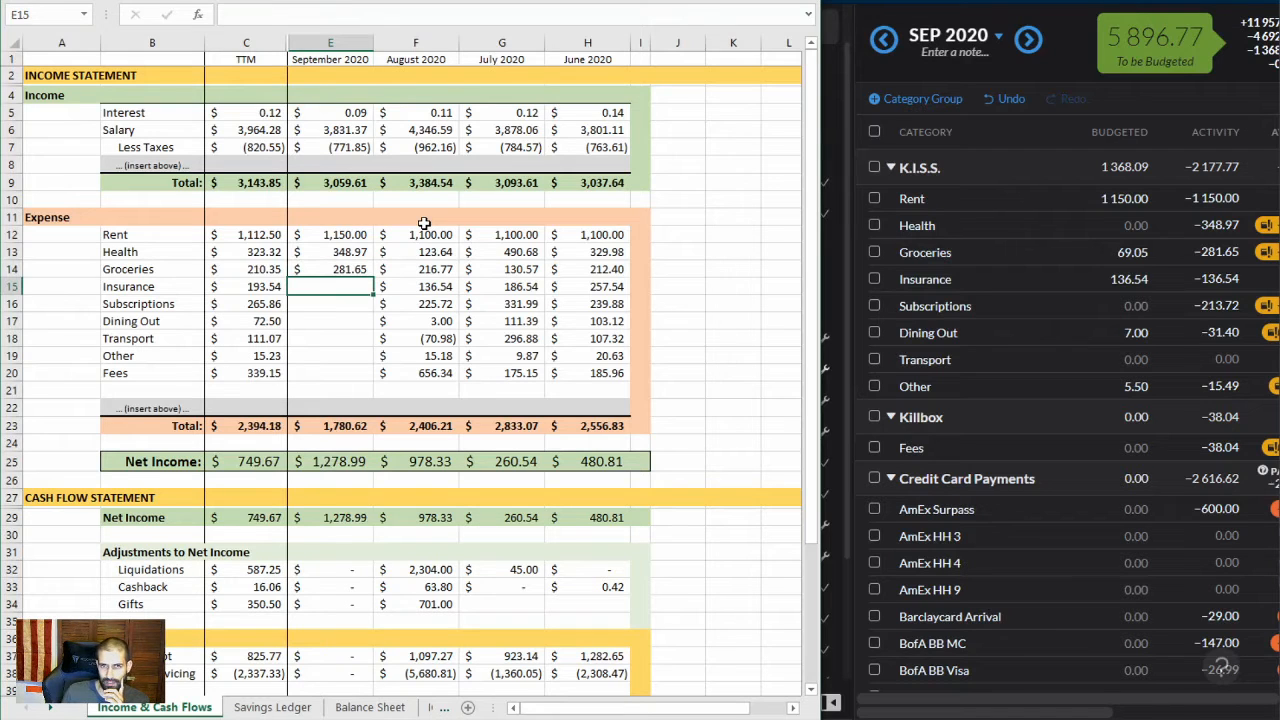
Enter September 2020 expenses of 136.54 for Insurance and 213.72 for Subscriptions
type("136.")
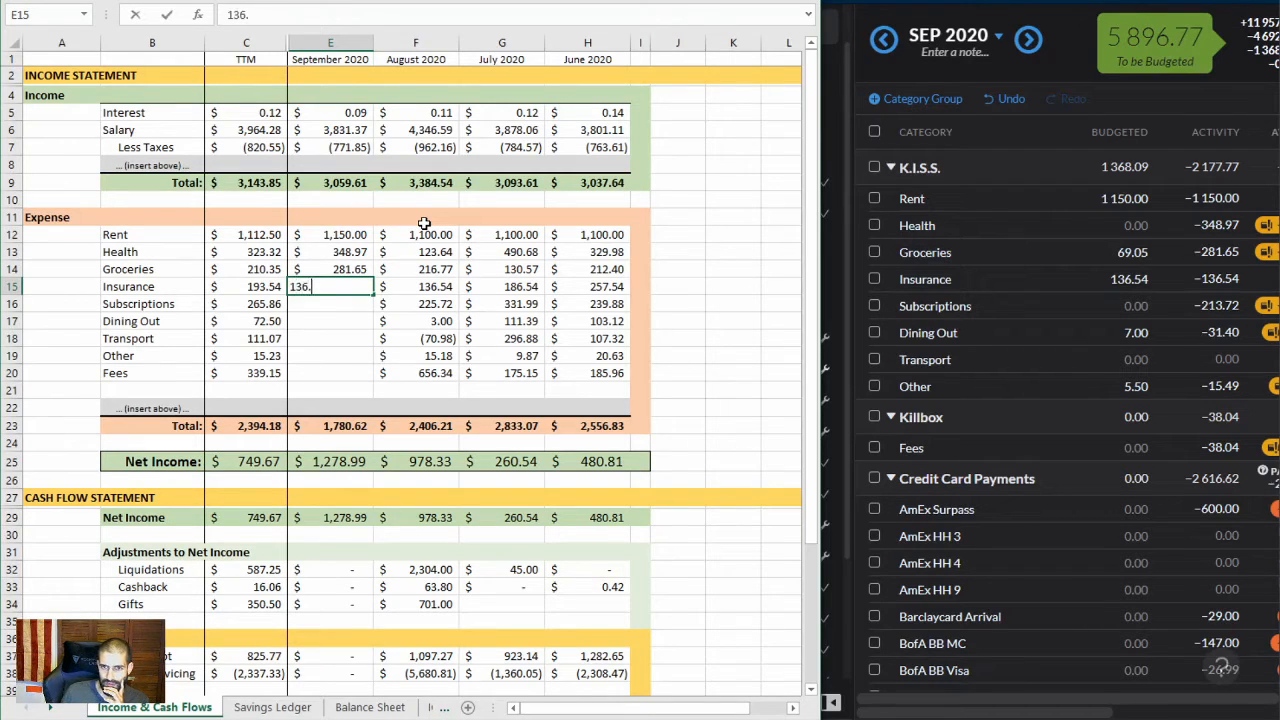
type("54")
key("Return")
type("0")
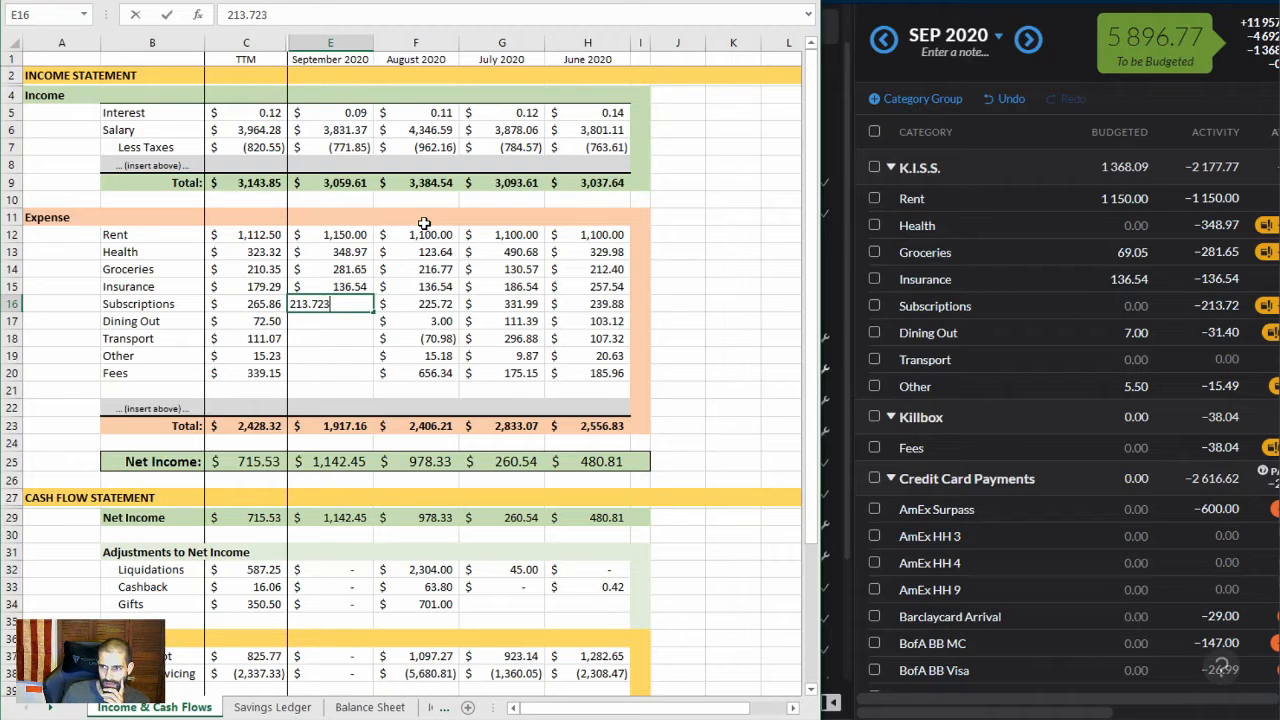
type("13.72")
key("Return")
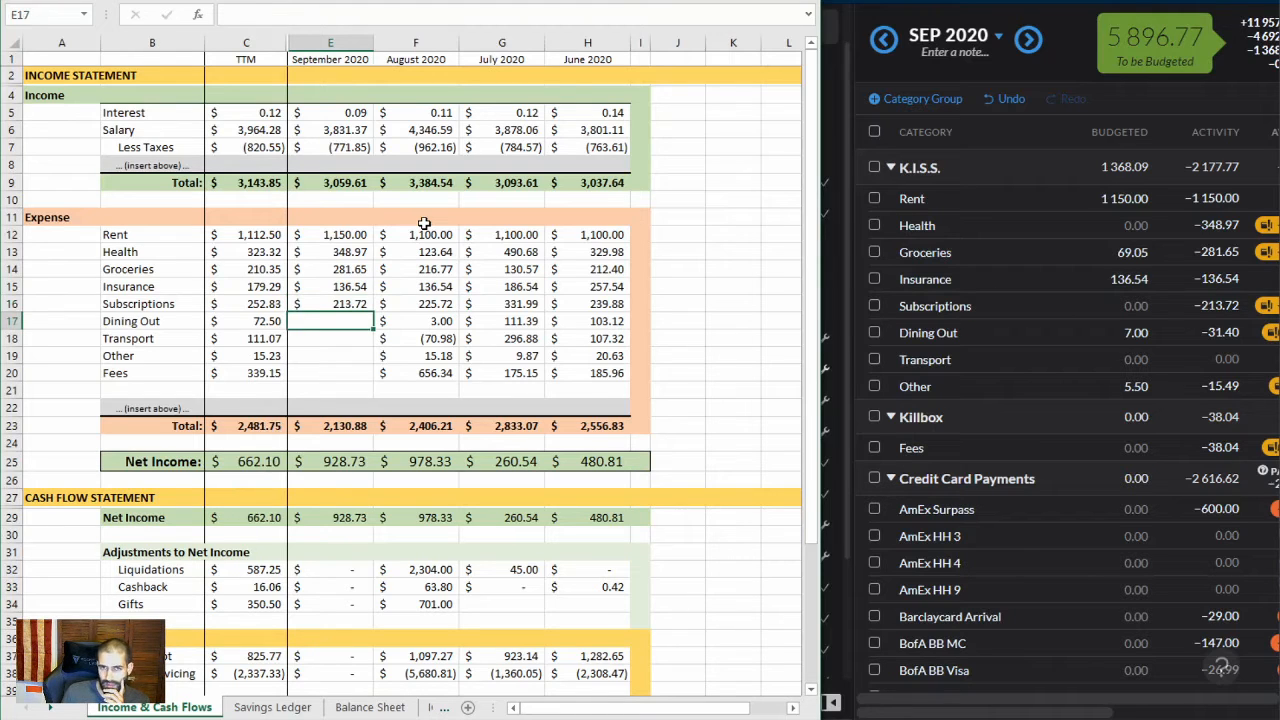
Enter September 2020 expenses of 31.40 for Dining Out and 0 for Transport
type("31.40")
key("Return")
type("0")
key("Return")
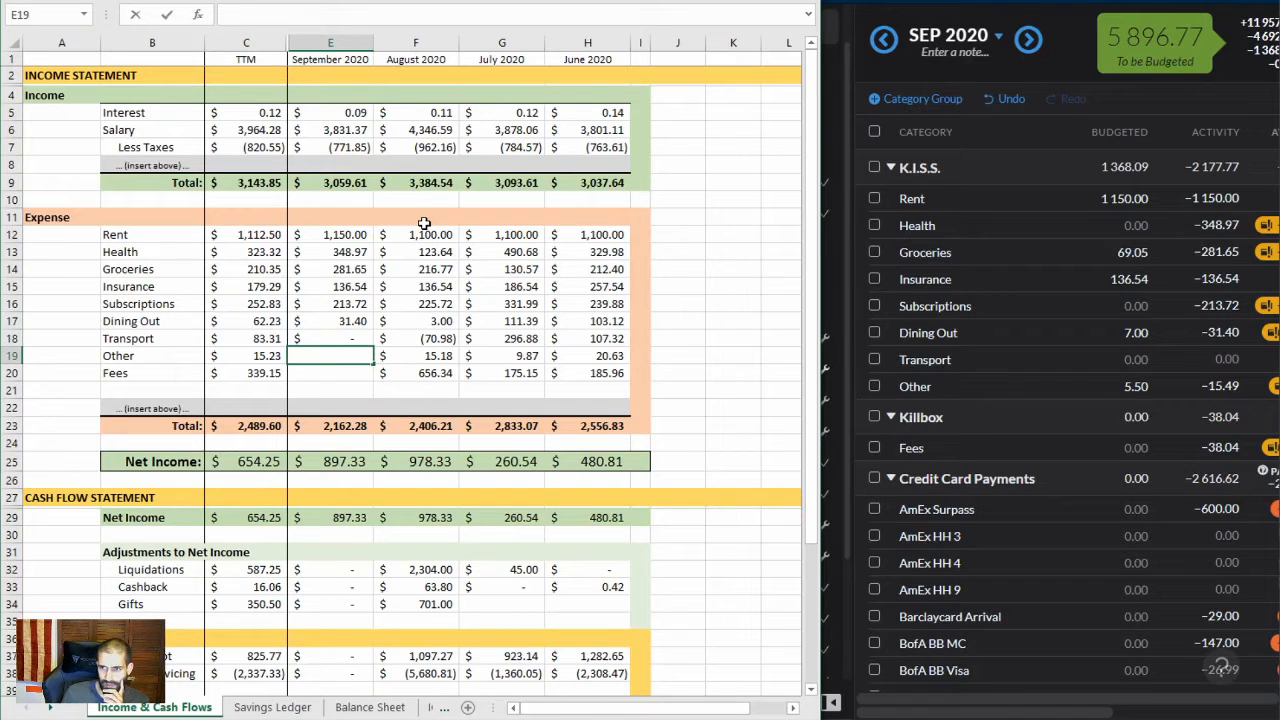
Enter September 2020 expenses of 15.49 for Other and 38.04 for Fees, and check the expense total and net income formulas
type("15.49")
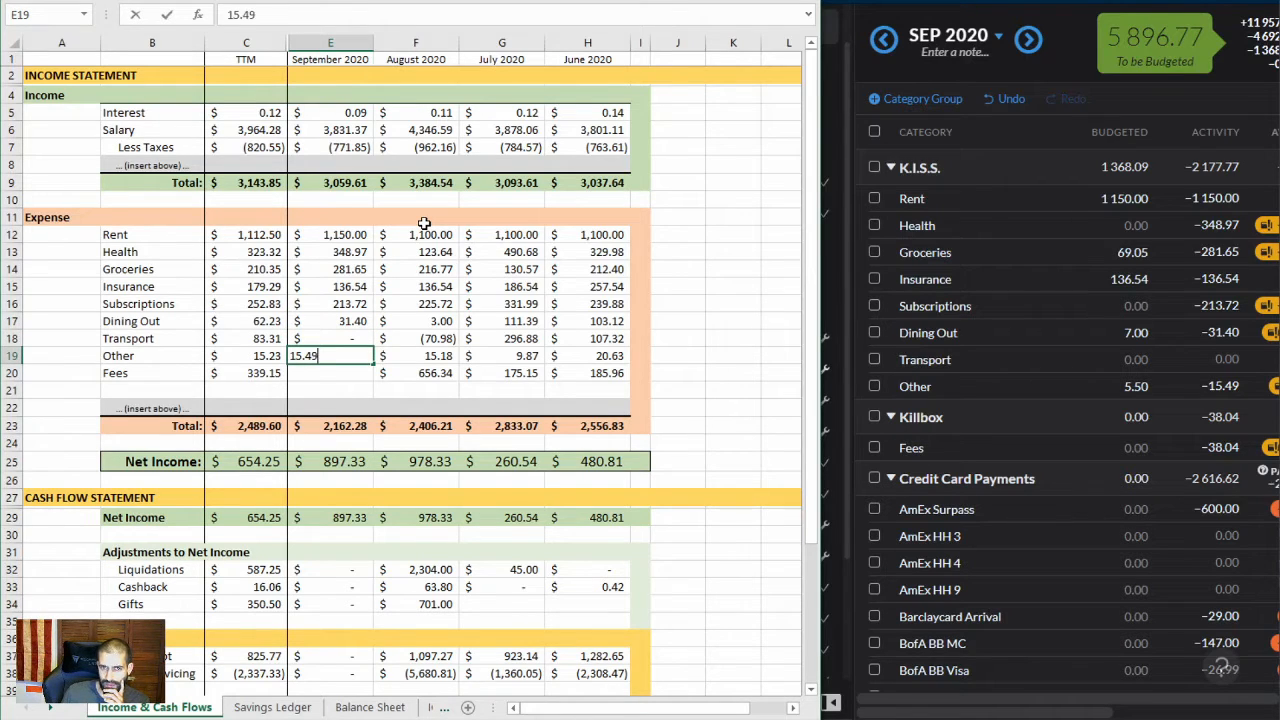
key("Return")
type("38")
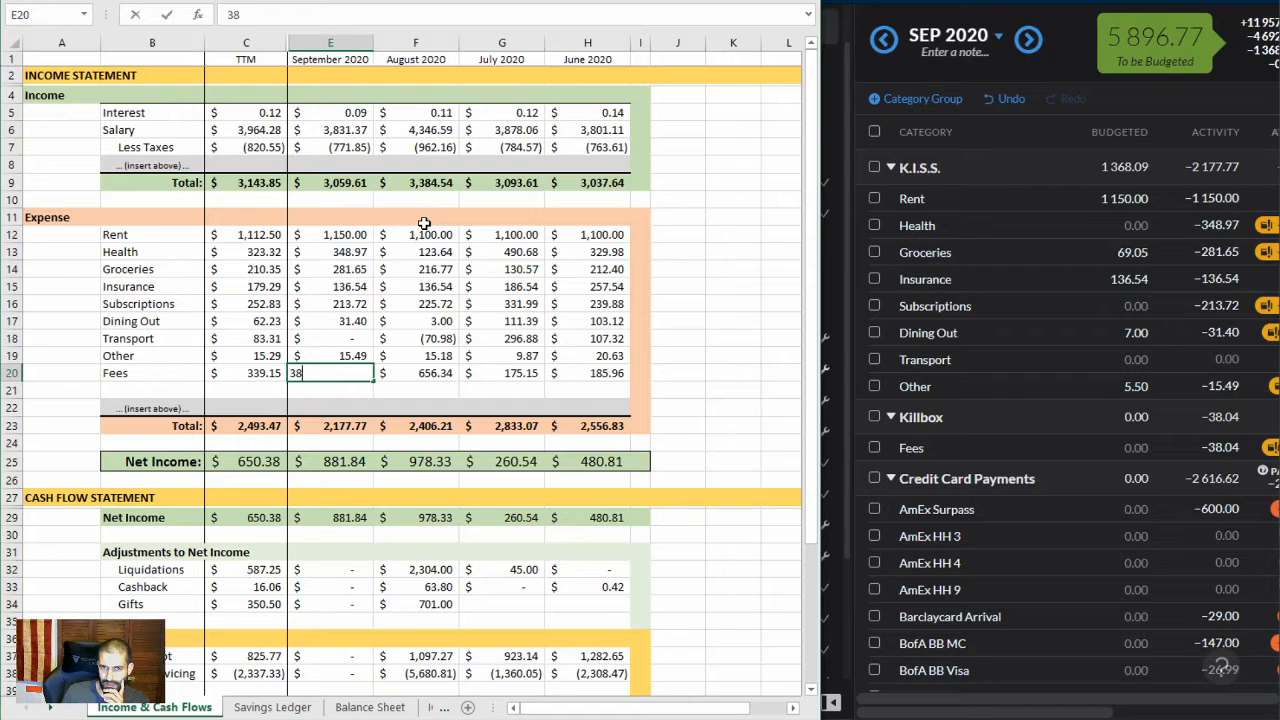
type(".04")
key("Return")
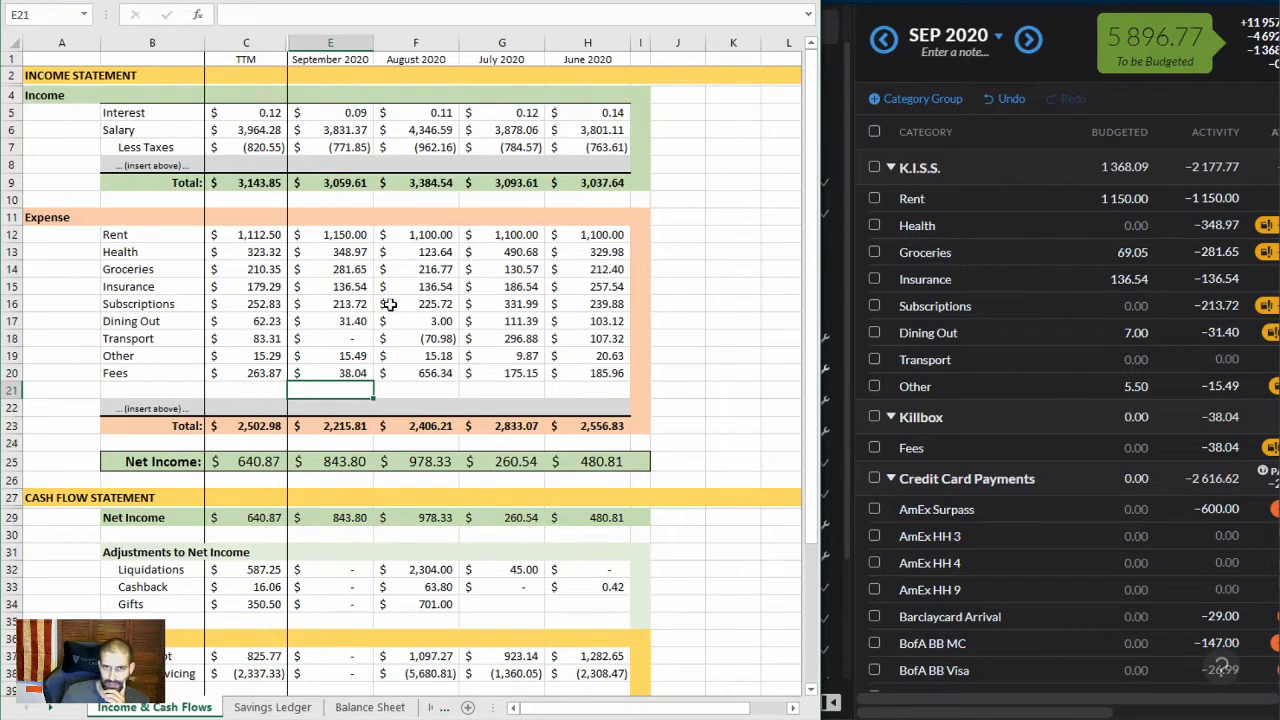
left_click(365, 425)
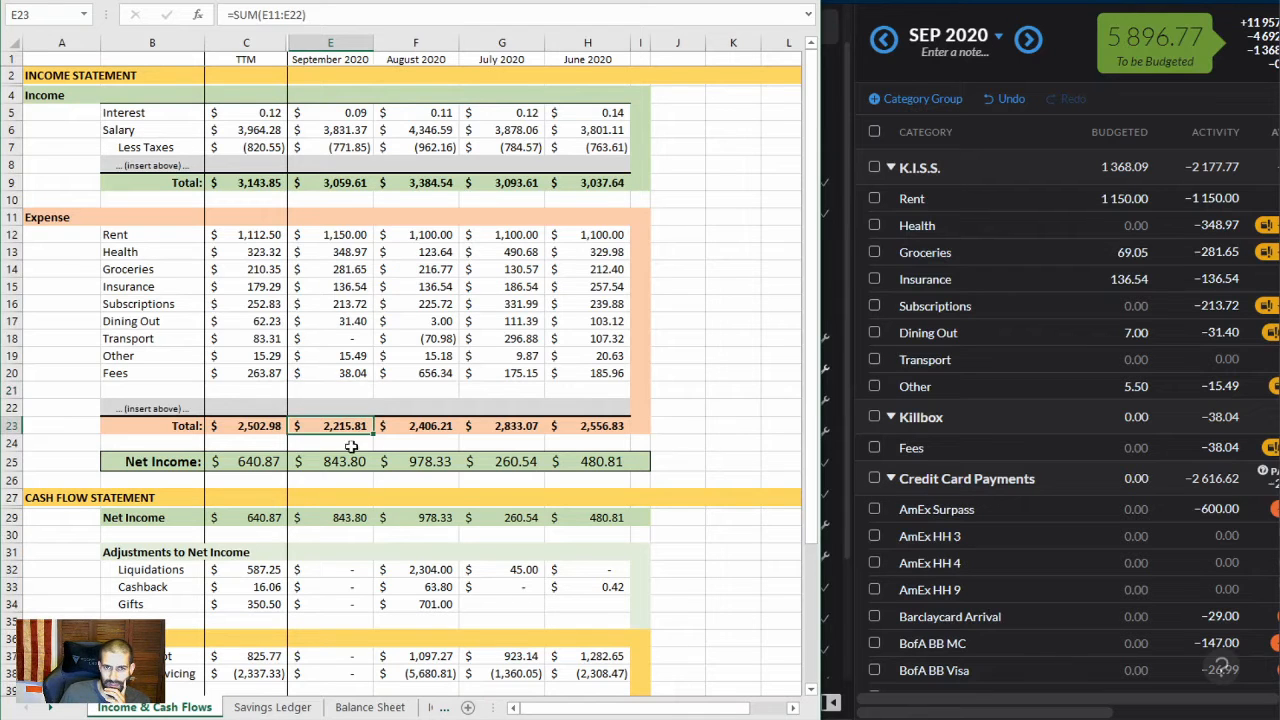
left_click(340, 468)
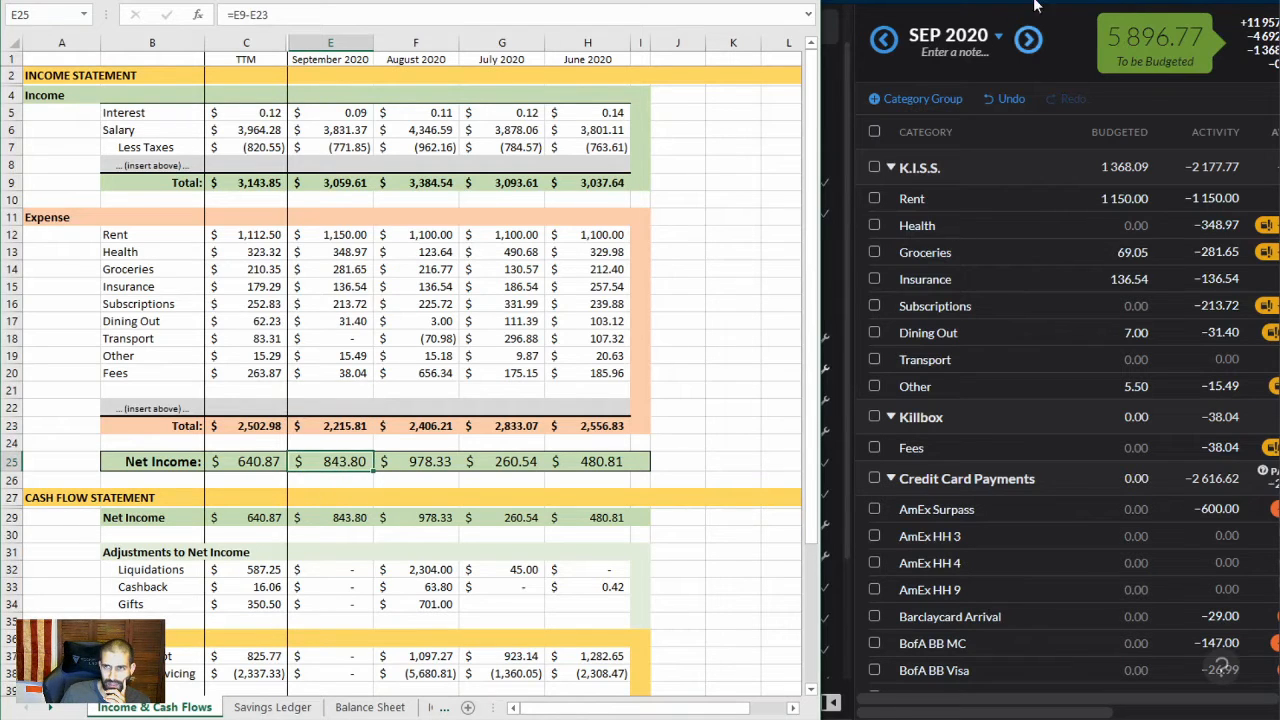
Switch to YNAB, open the Income v Expense report, and set its timeframe to September 2020 through September 2020
left_click_drag(828, 92, 240, 92)
left_click(300, 66)
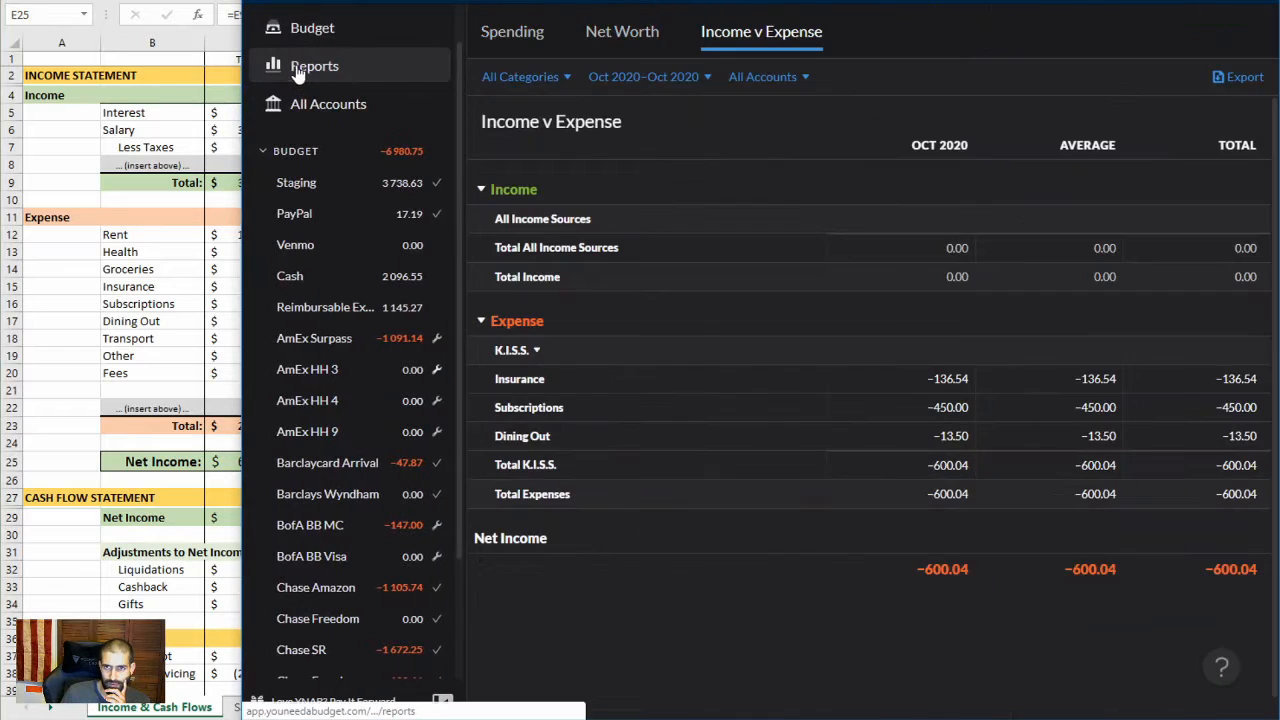
left_click(688, 80)
left_click(523, 197)
left_click(526, 338)
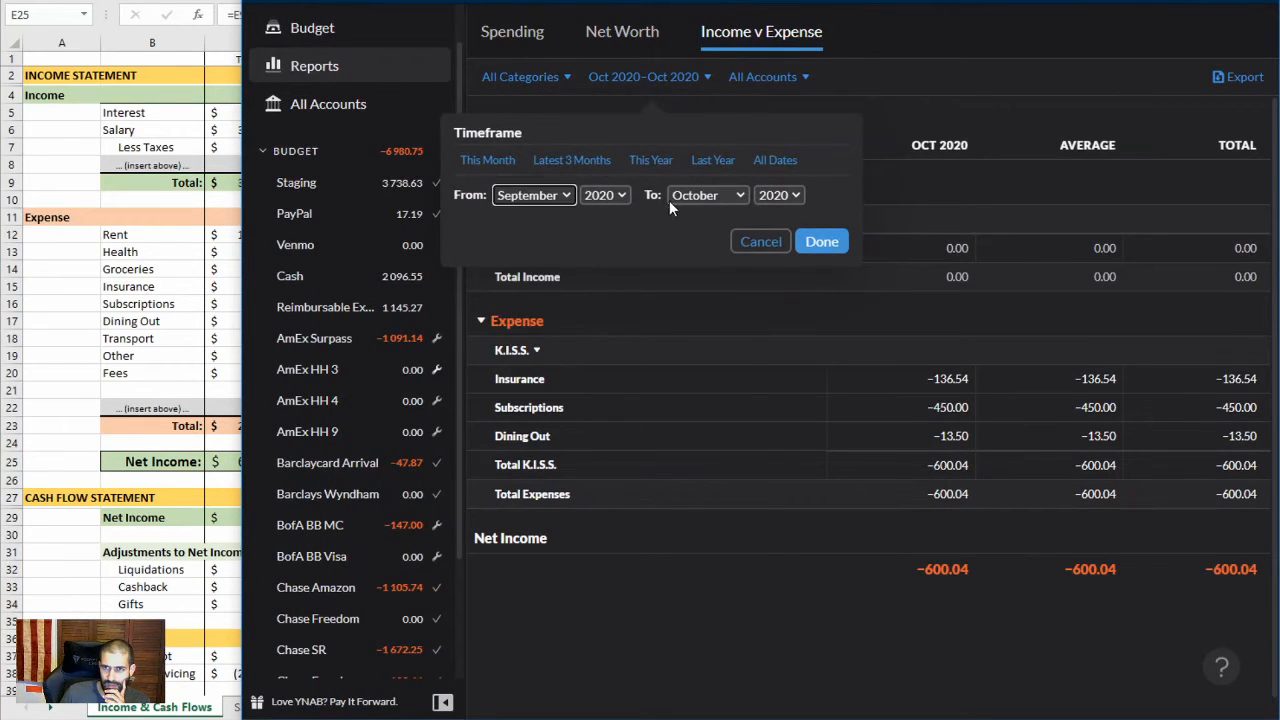
left_click(690, 195)
left_click(688, 345)
left_click(815, 242)
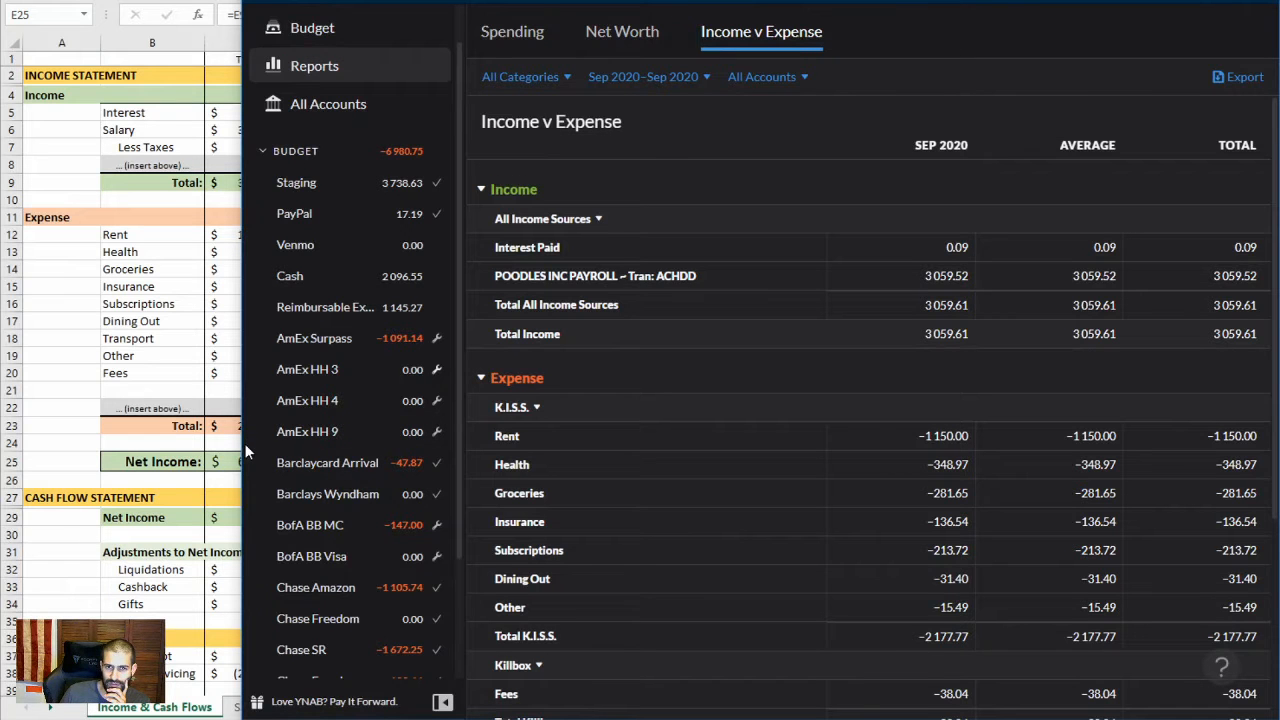
Compare the report's September 2020 expenses and net income with the Excel income statement side by side
left_click_drag(244, 443, 680, 453)
scroll(1070, 555, "down", 1)
scroll(1083, 621, "down", 1)
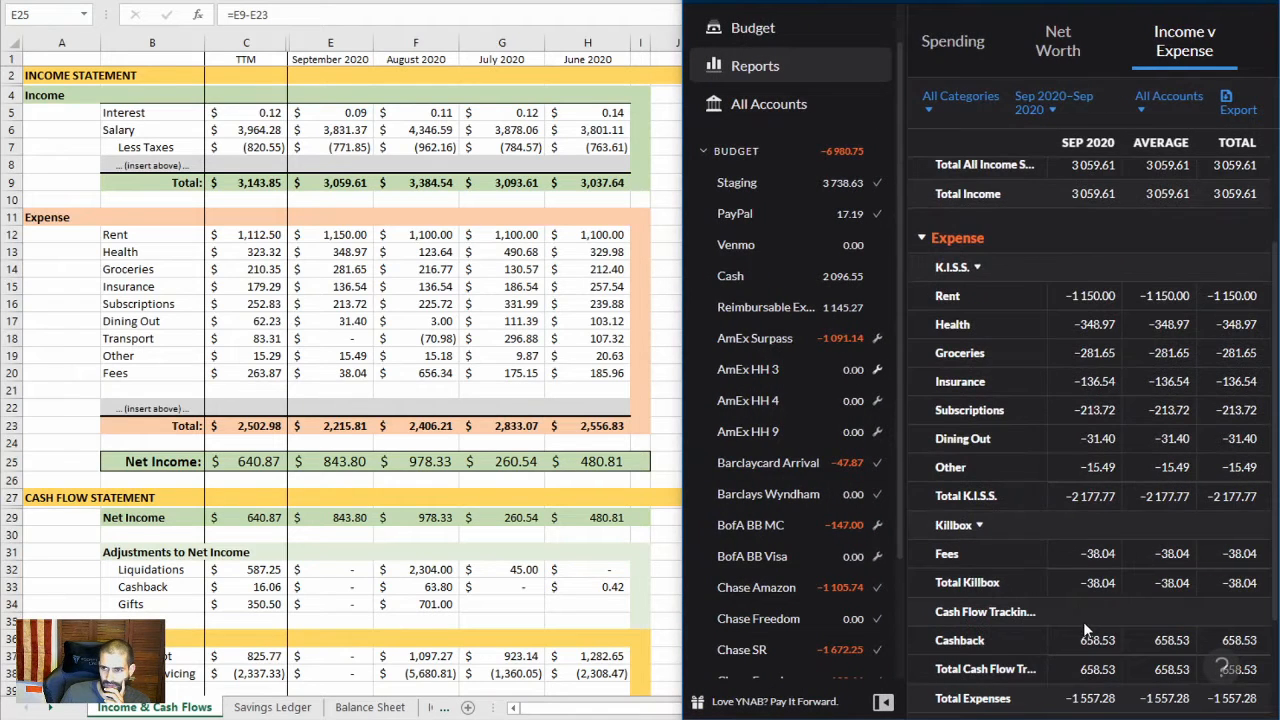
scroll(1050, 570, "down", 1)
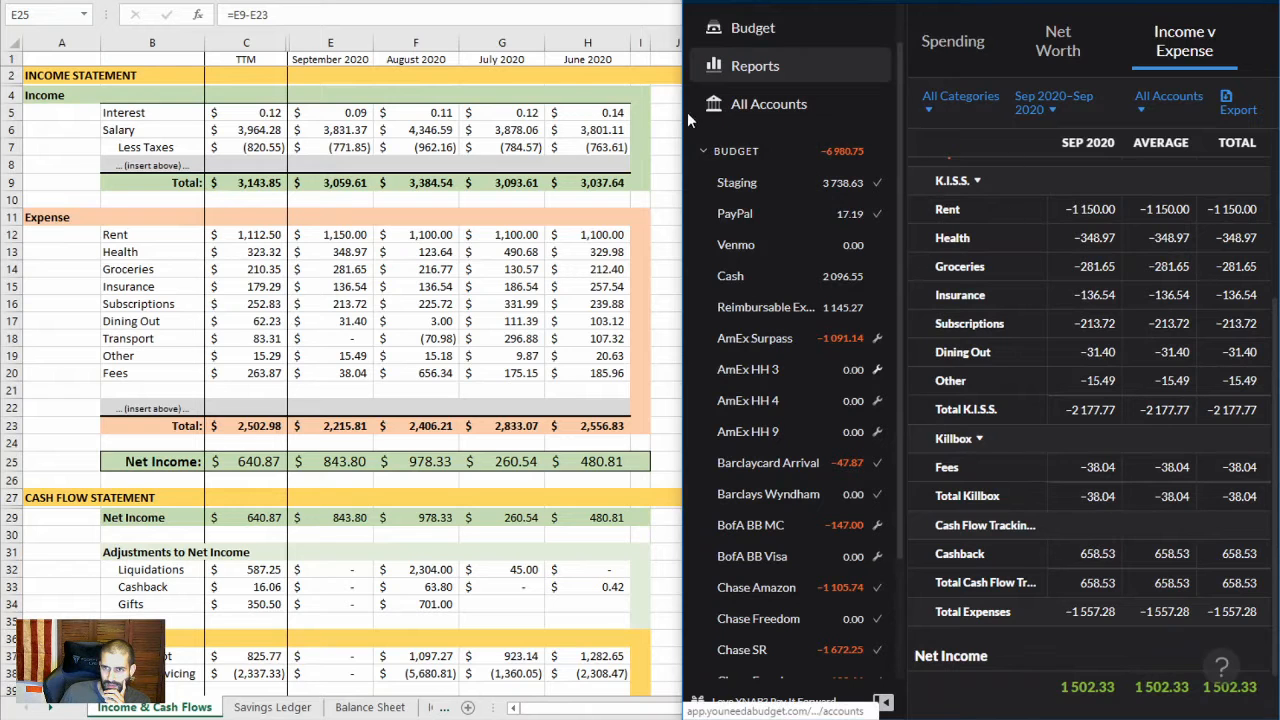
Exclude the Cash Flow Tracking categories from the report and compare its net income with the September 2020 figure in Excel
left_click_drag(683, 112, 242, 117)
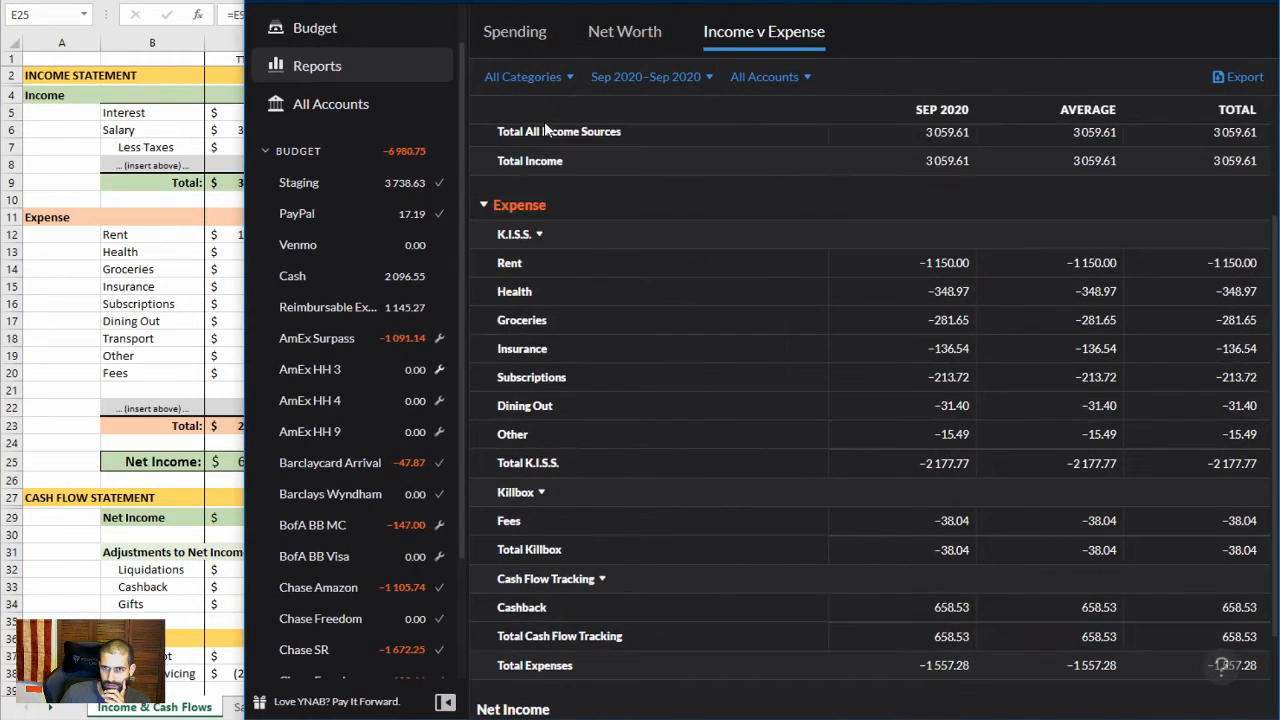
left_click(523, 77)
scroll(535, 320, "down", 5)
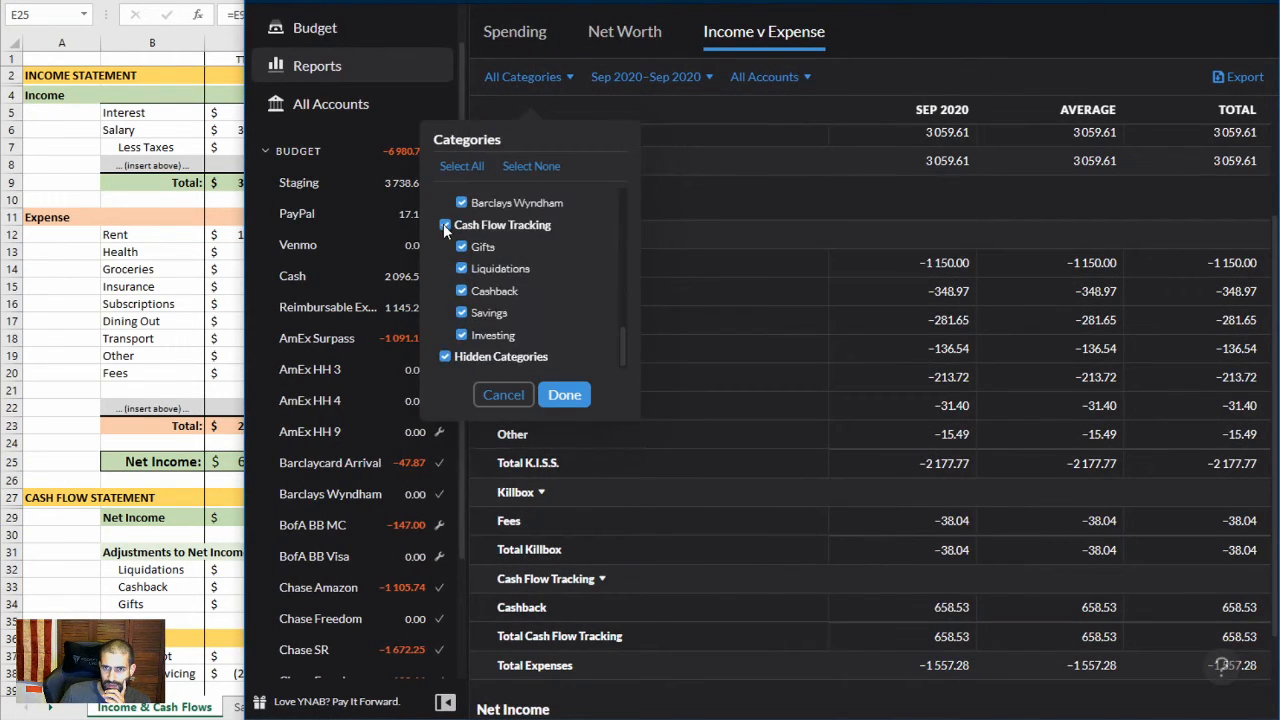
left_click(445, 226)
left_click(562, 395)
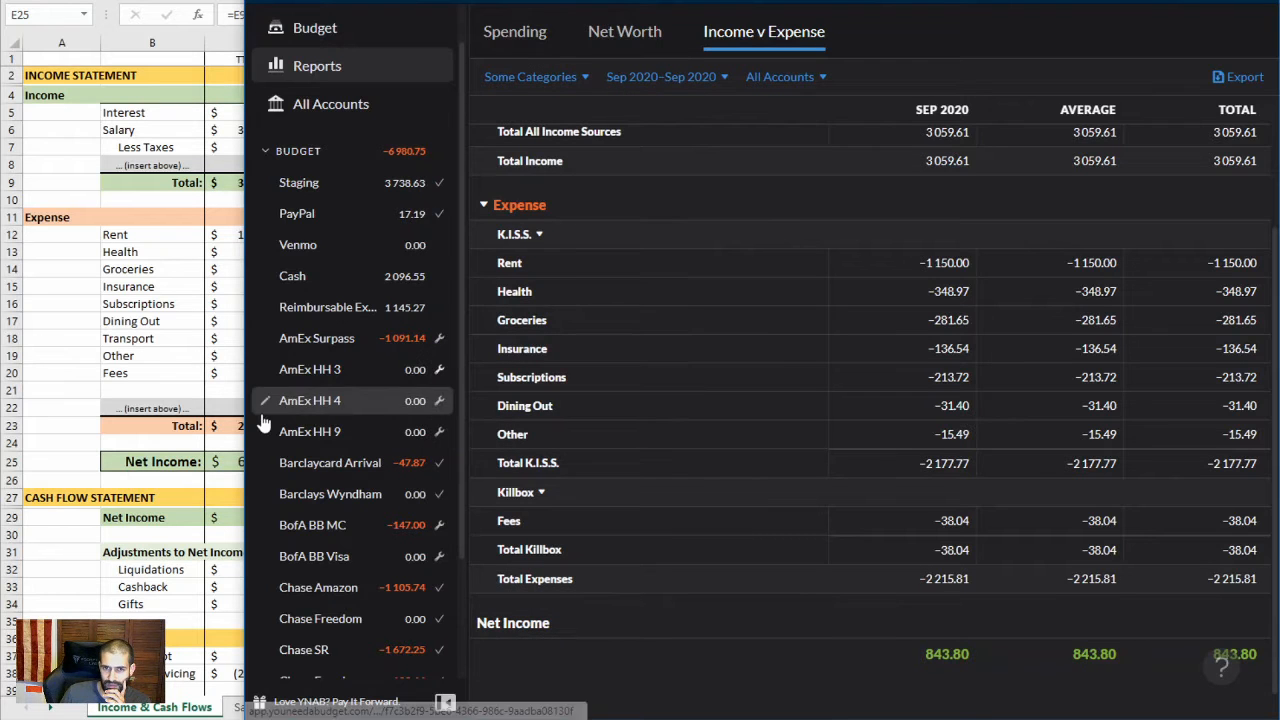
left_click_drag(245, 412, 631, 418)
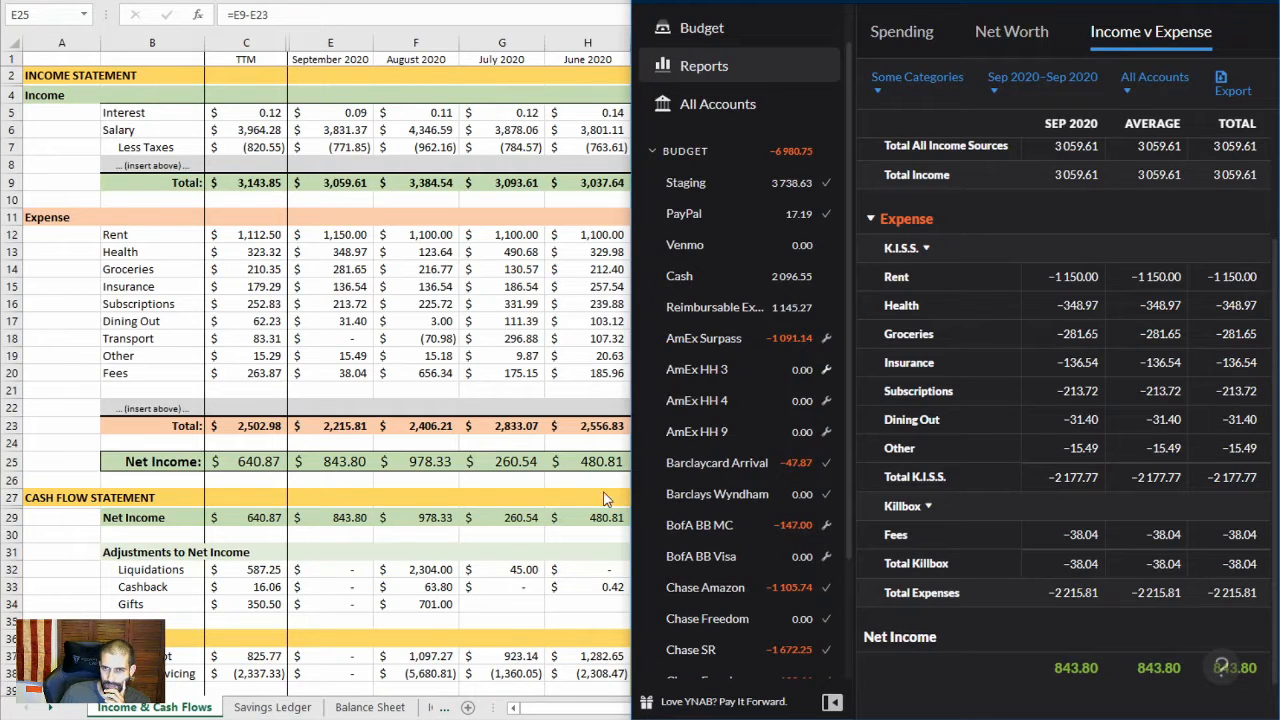
scroll(1011, 411, "up", 3)
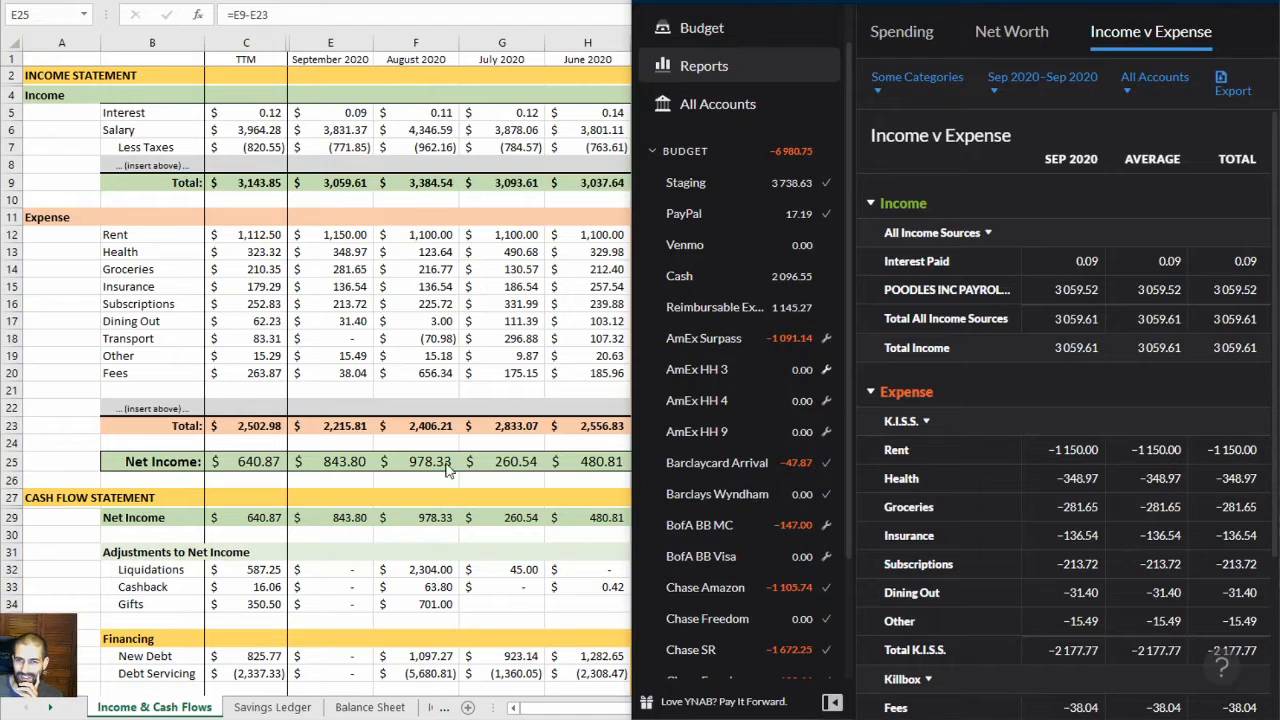
Switch to Excel and check the September 2020 net income formulas and the Liquidations amount in the cash flow statement
key("alt+Tab")
scroll(358, 418, "down", 3)
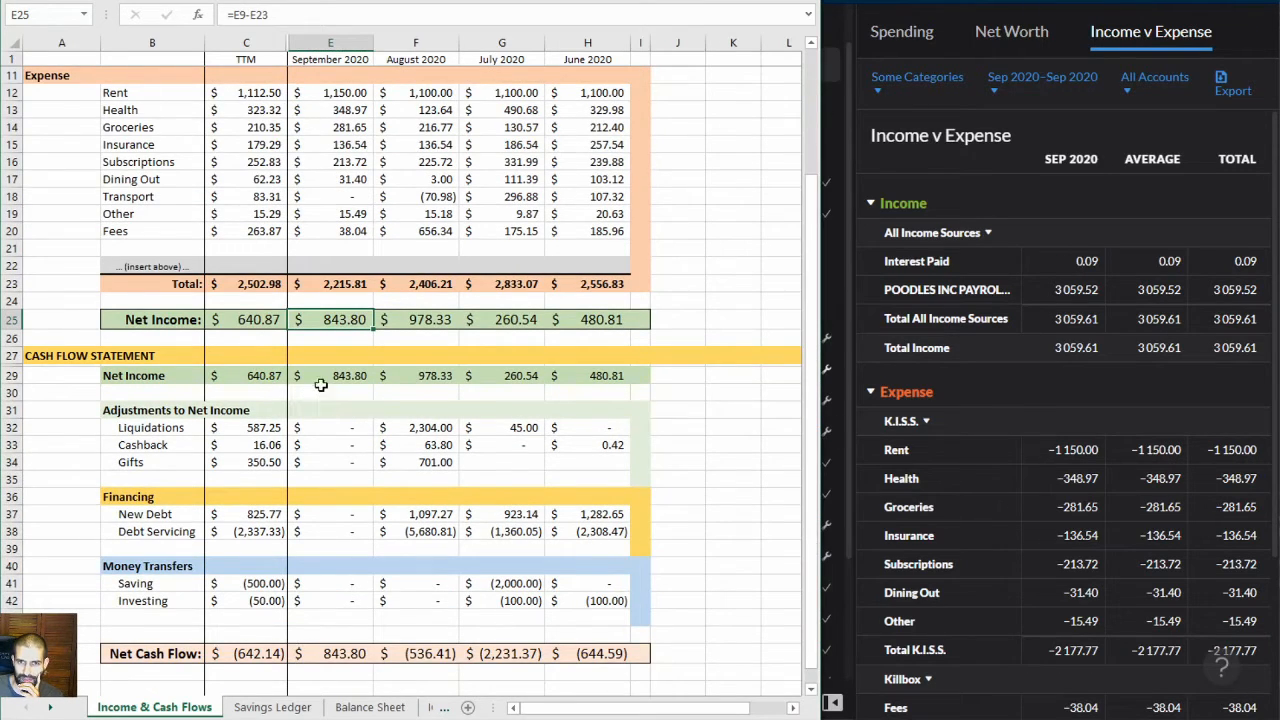
double_click(340, 318)
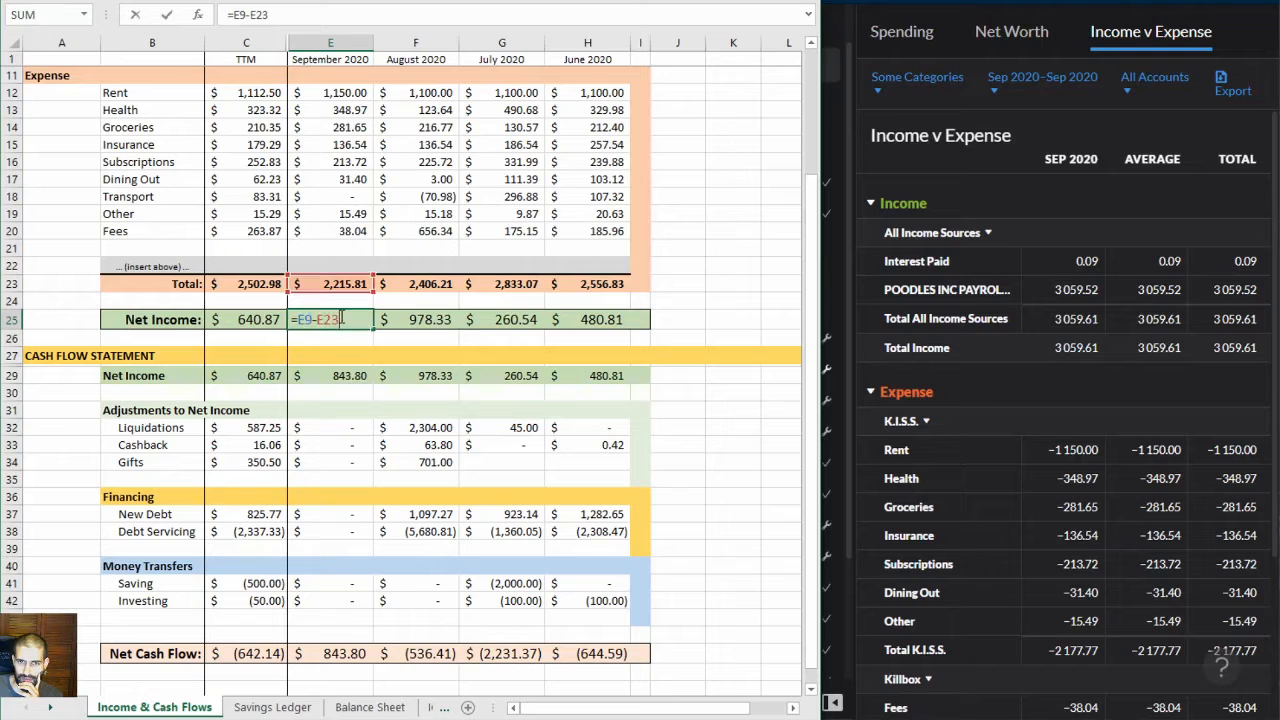
left_click(334, 428)
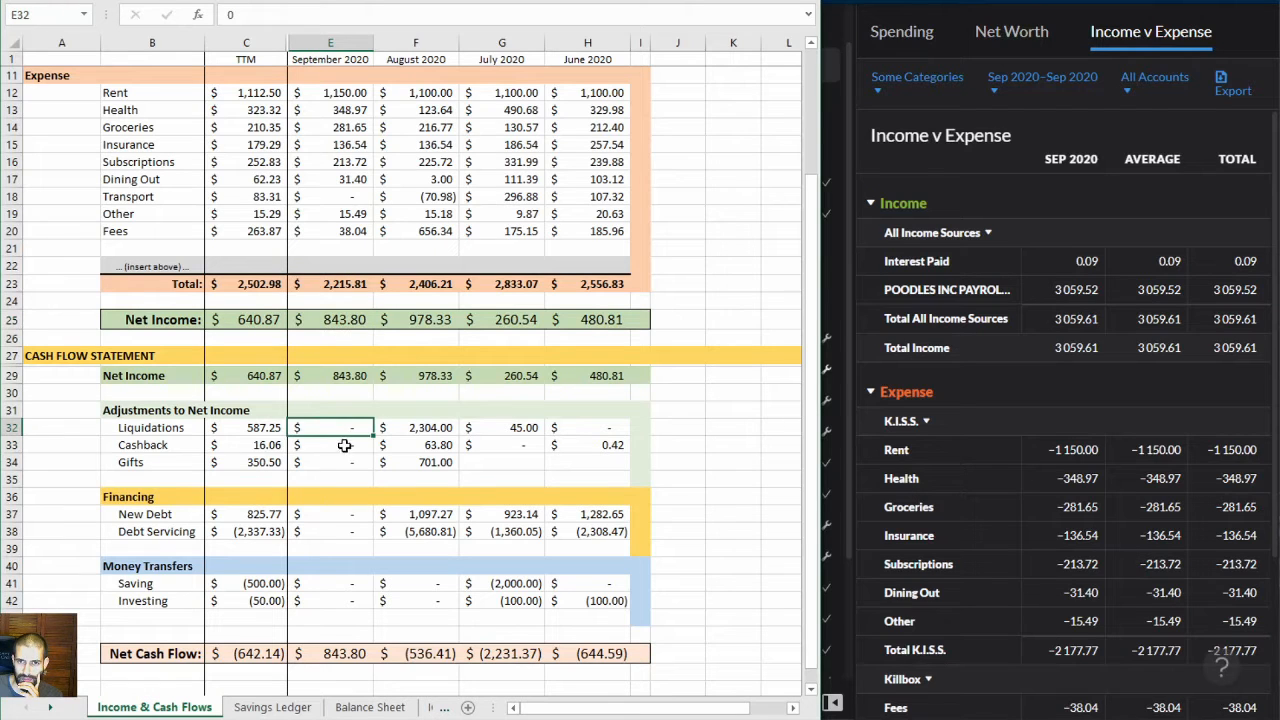
left_click(341, 375)
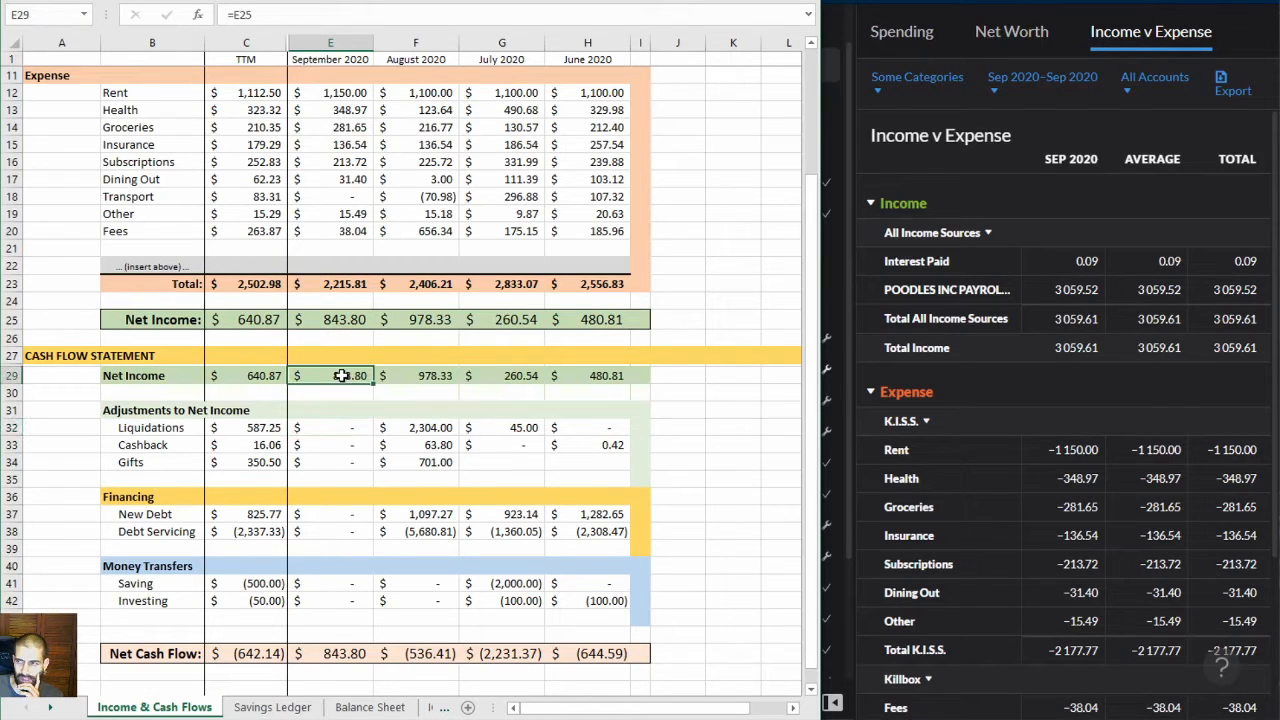
left_click(332, 430)
Switch to YNAB, exclude the K.I.S.S. categories from the Income v Expense report, and expand the Expense section
left_click(906, 392)
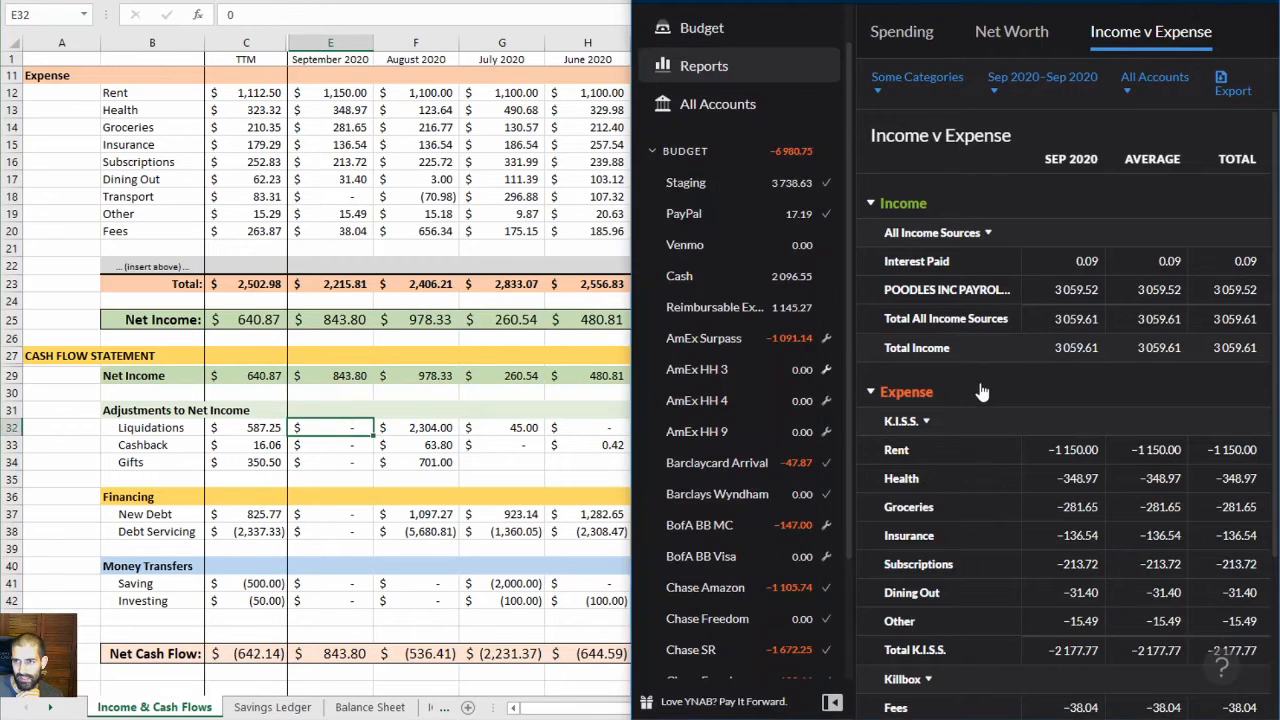
left_click(917, 77)
left_click(834, 235)
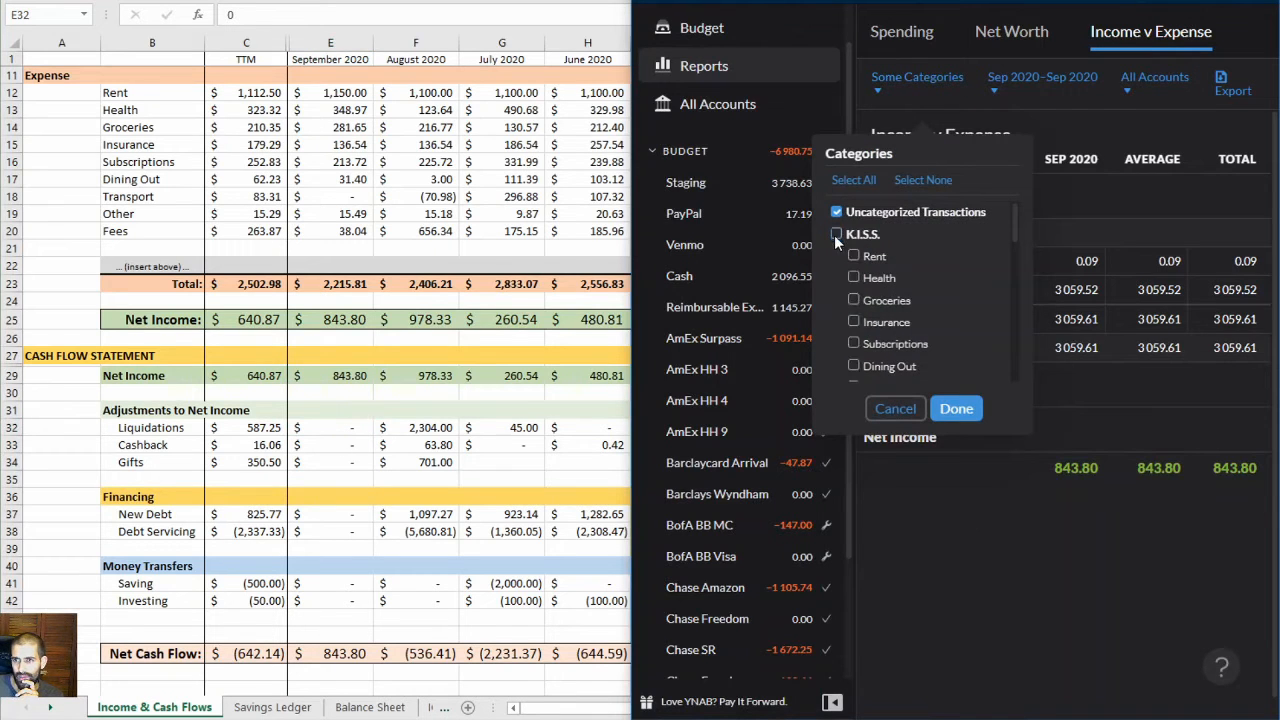
scroll(850, 284, "down", 3)
left_click(834, 233)
left_click(838, 233)
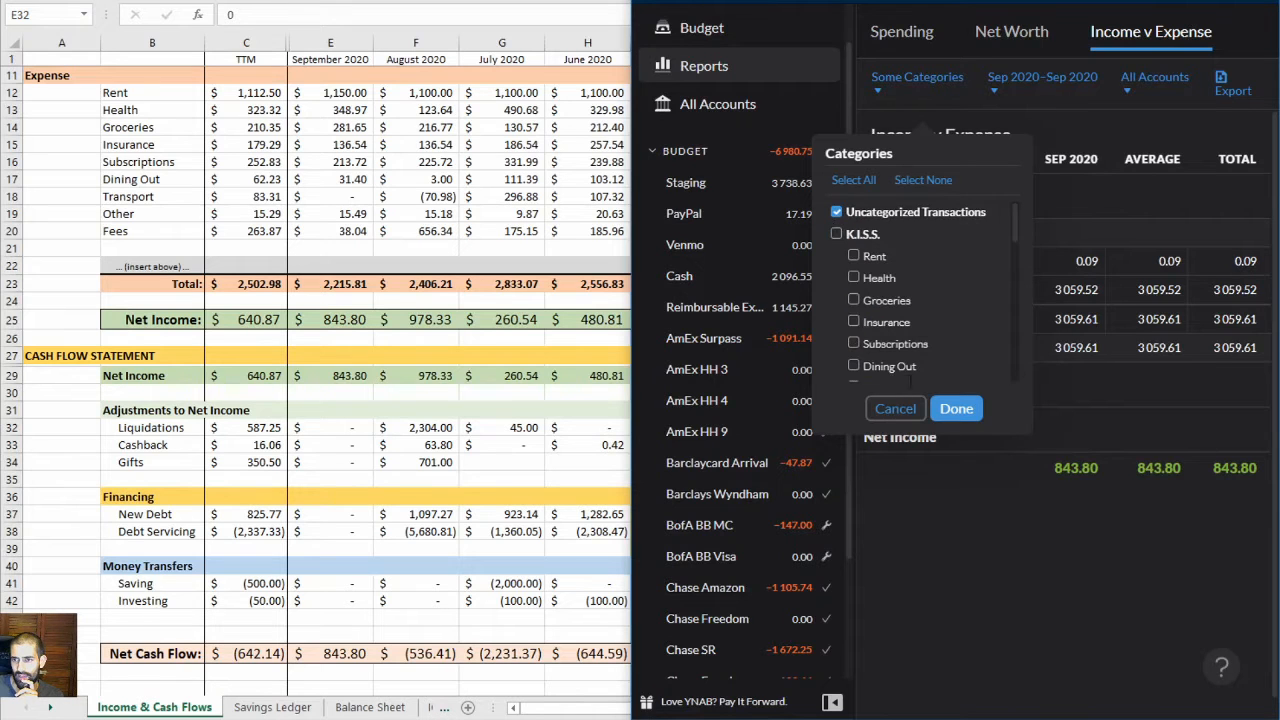
left_click(956, 408)
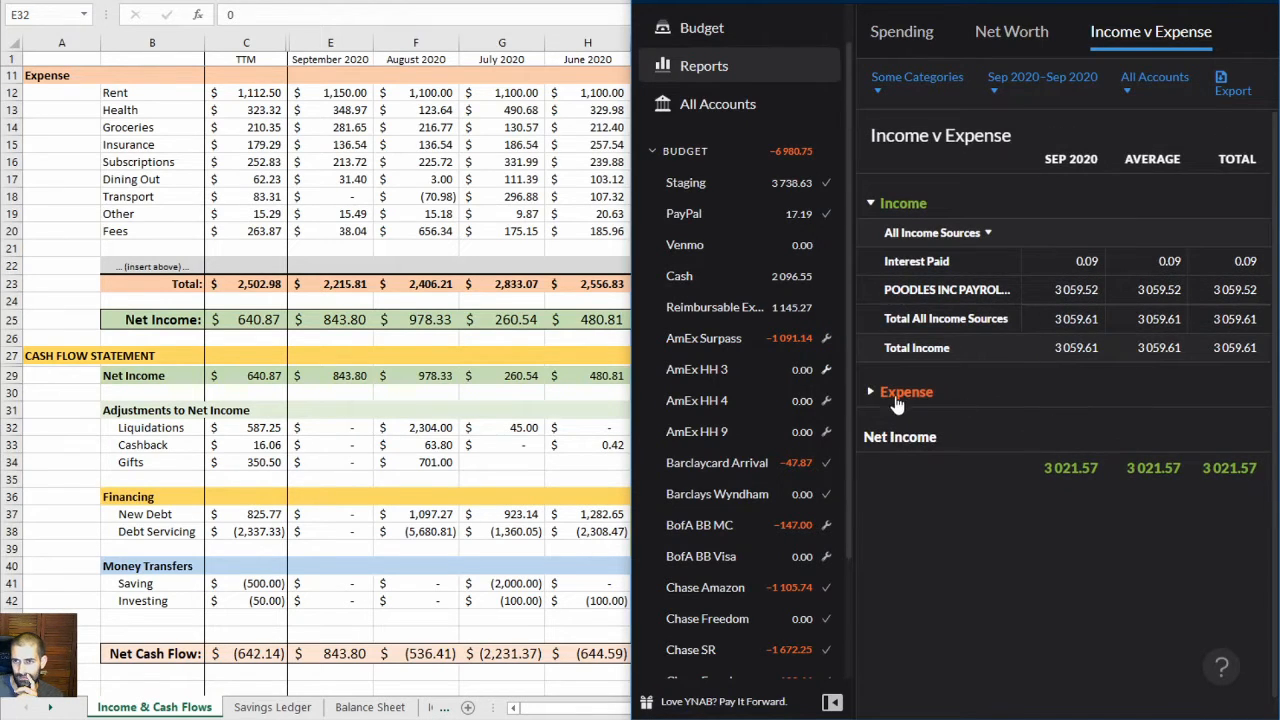
left_click(897, 394)
Include the Cash Flow Tracking categories in the Income v Expense report again
left_click(906, 80)
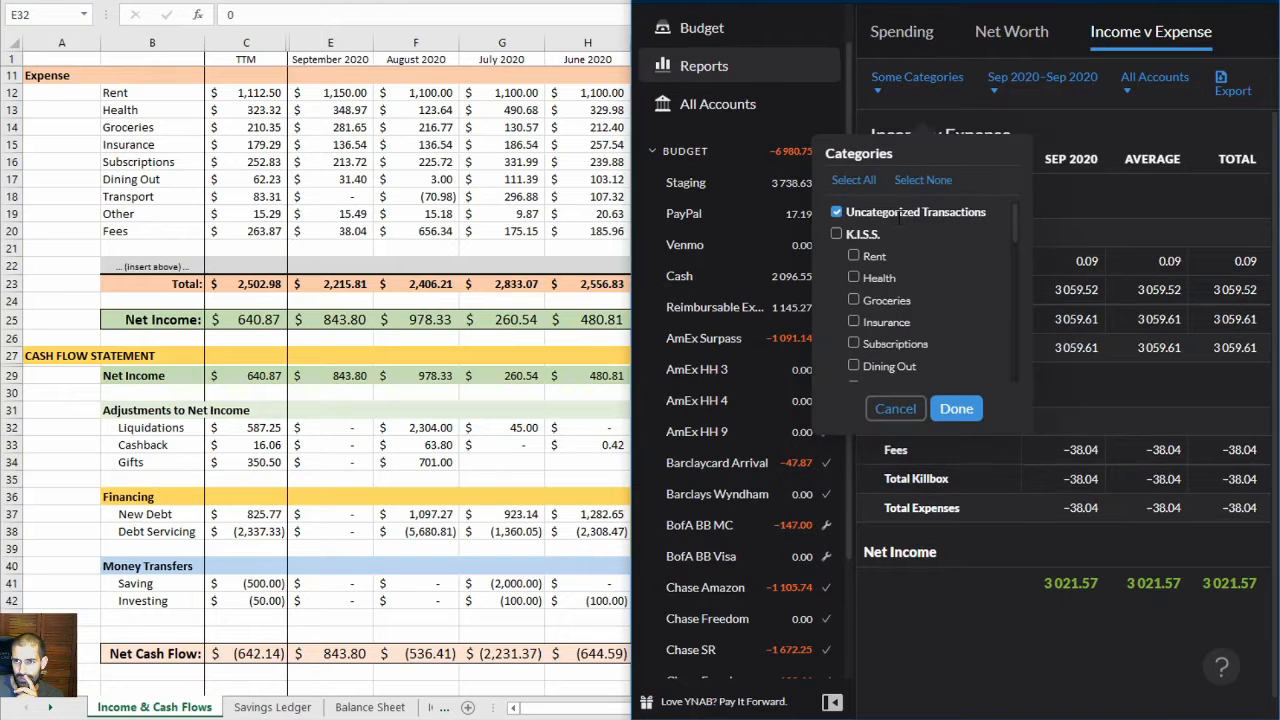
scroll(880, 260, "down", 5)
scroll(840, 250, "down", 5)
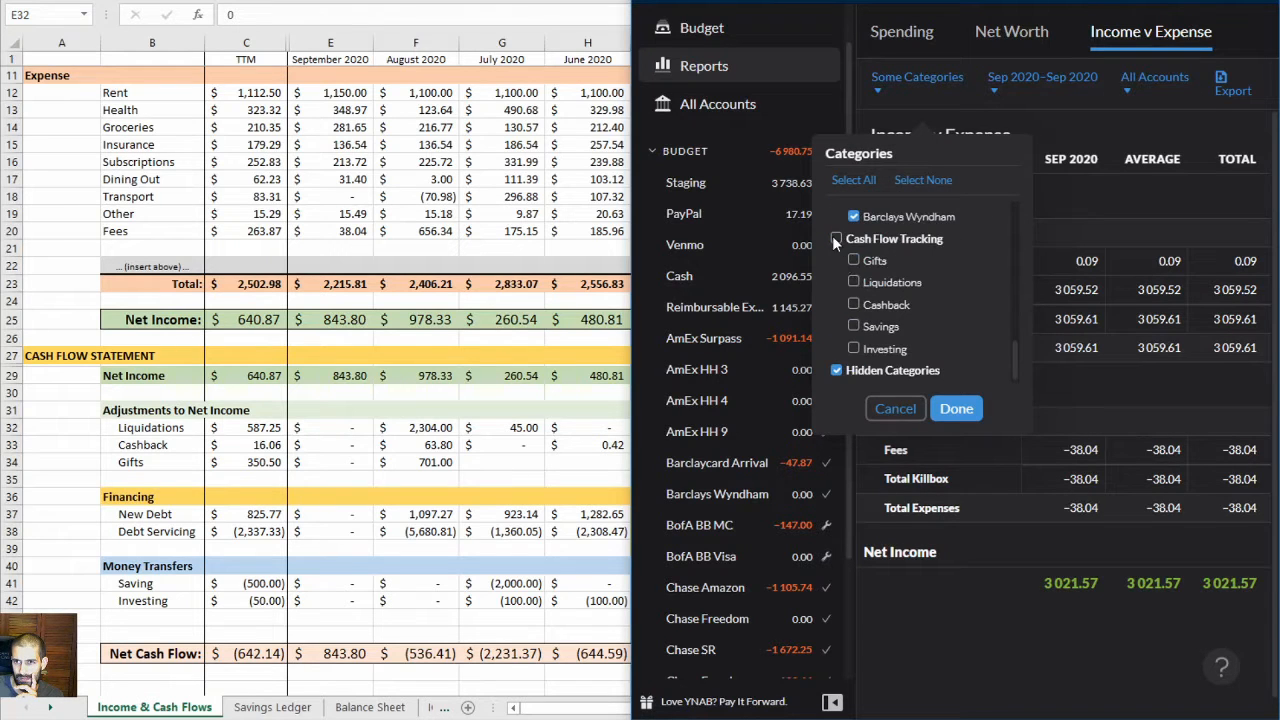
left_click(836, 241)
left_click(956, 408)
scroll(980, 460, "down", 1)
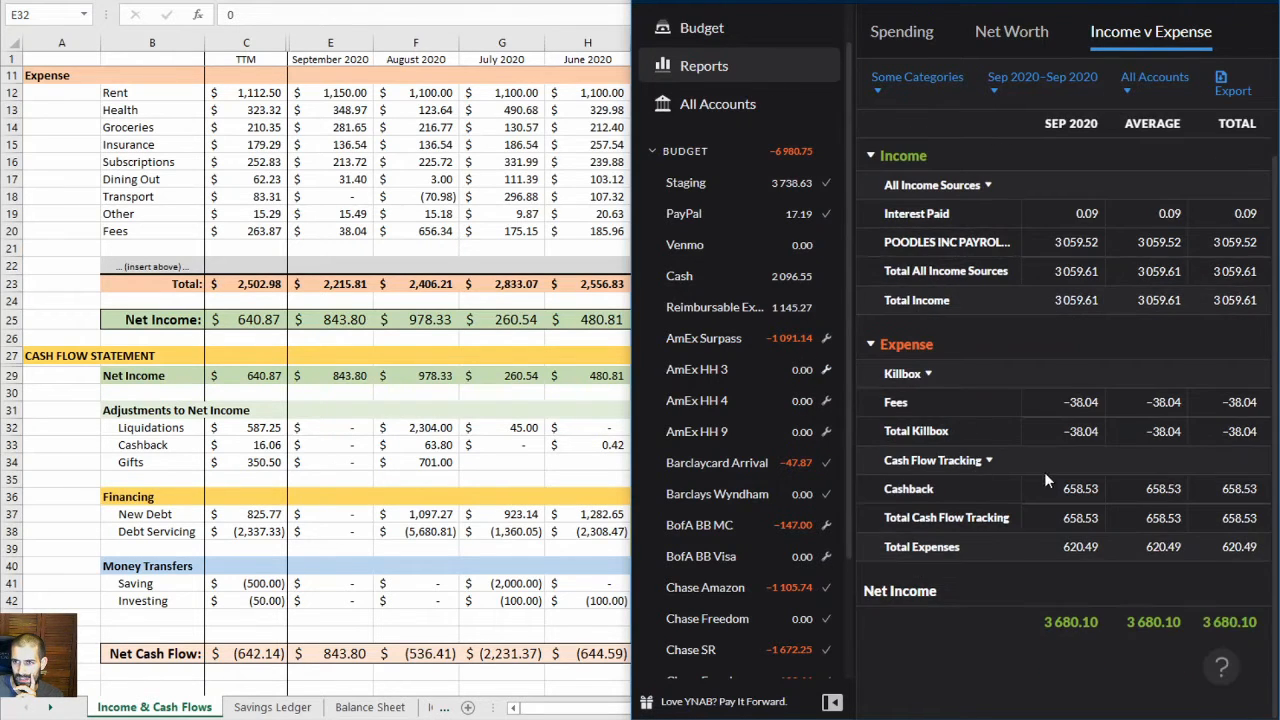
Switch to Excel and enter 658.53 as the September 2020 Cashback adjustment in the cash flow statement
left_click(357, 443)
left_click(345, 445)
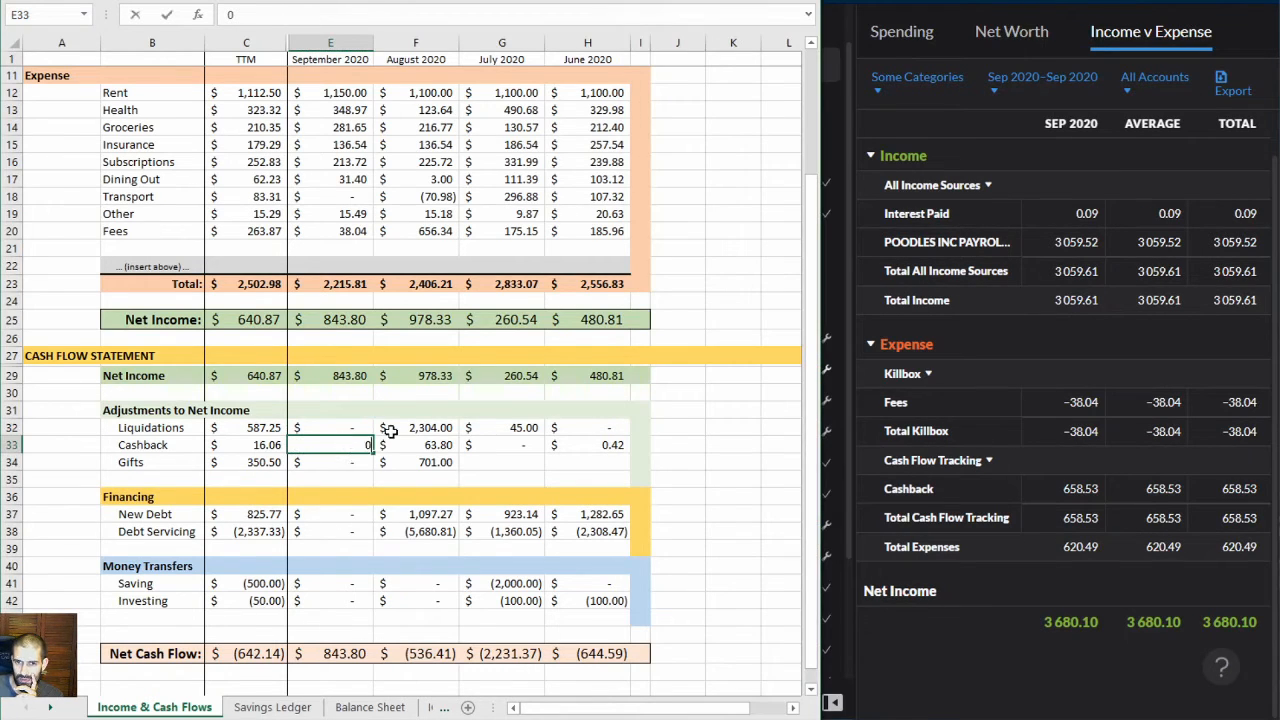
type("0658.53")
key("Return")
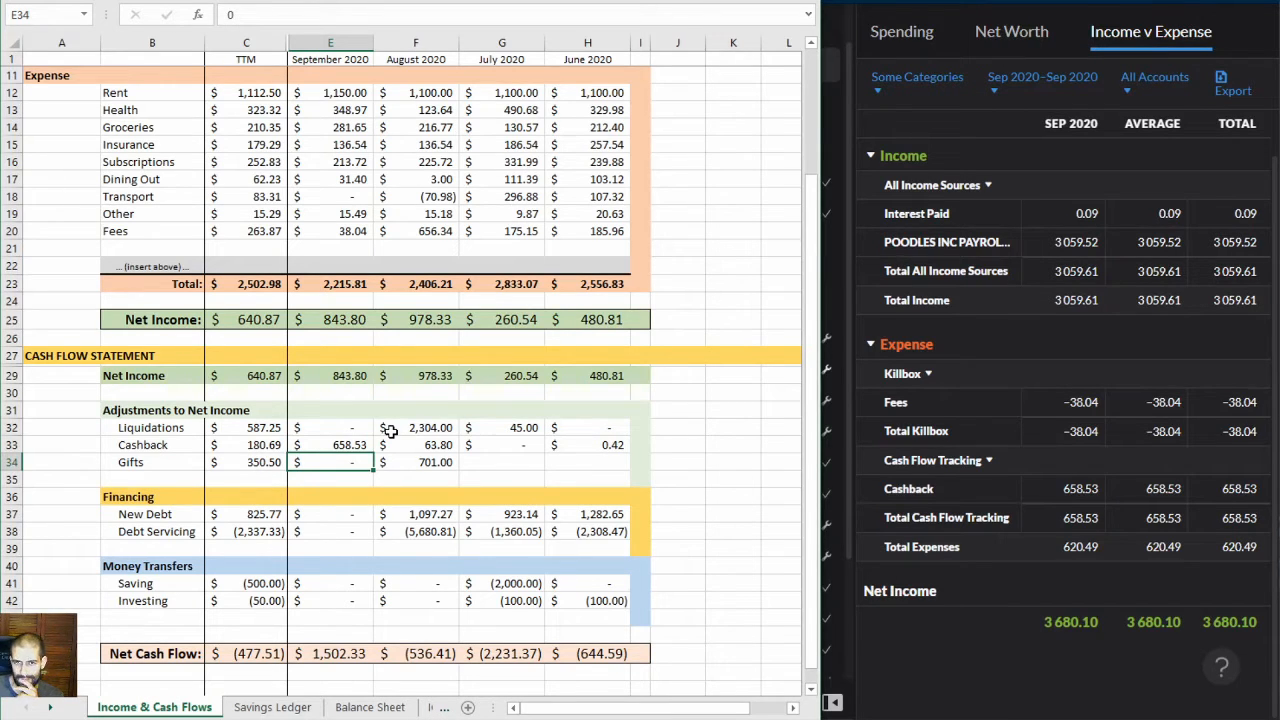
Switch to YNAB and total the K.I.S.S. and Killbox category groups in the September 2020 budget by selecting both groups
left_click(348, 514)
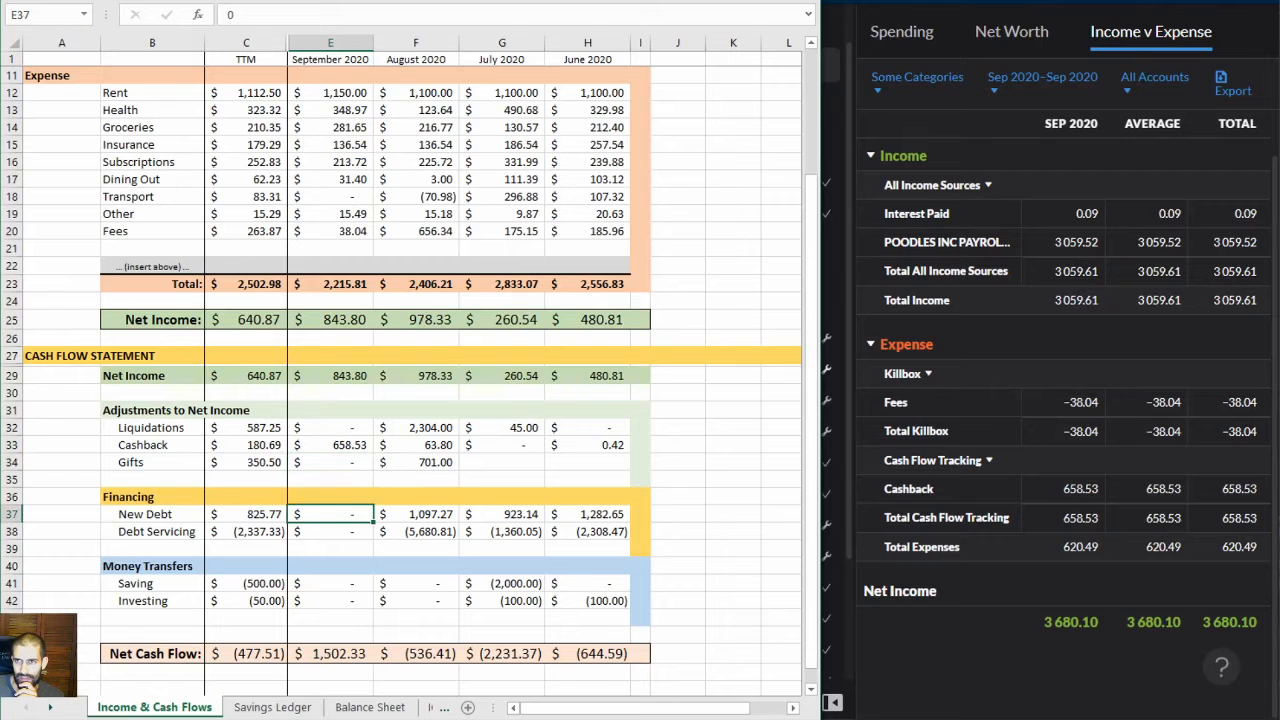
left_click(836, 8)
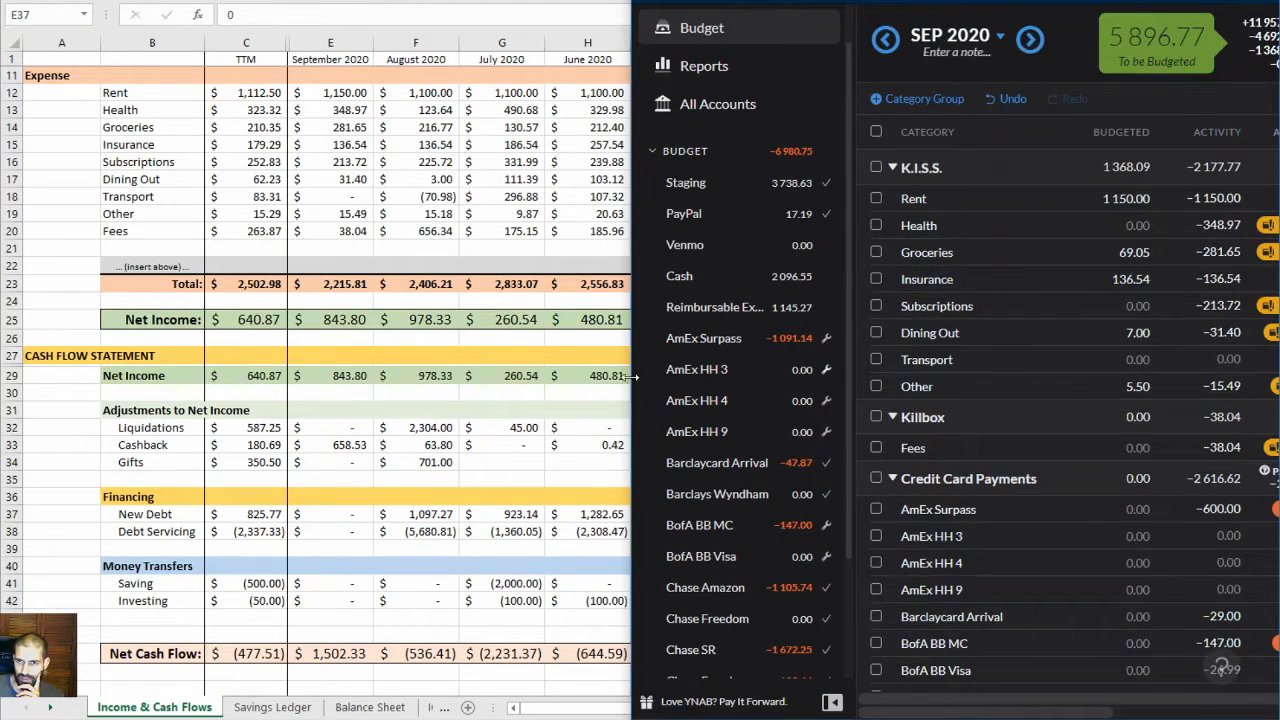
left_click_drag(632, 376, 262, 356)
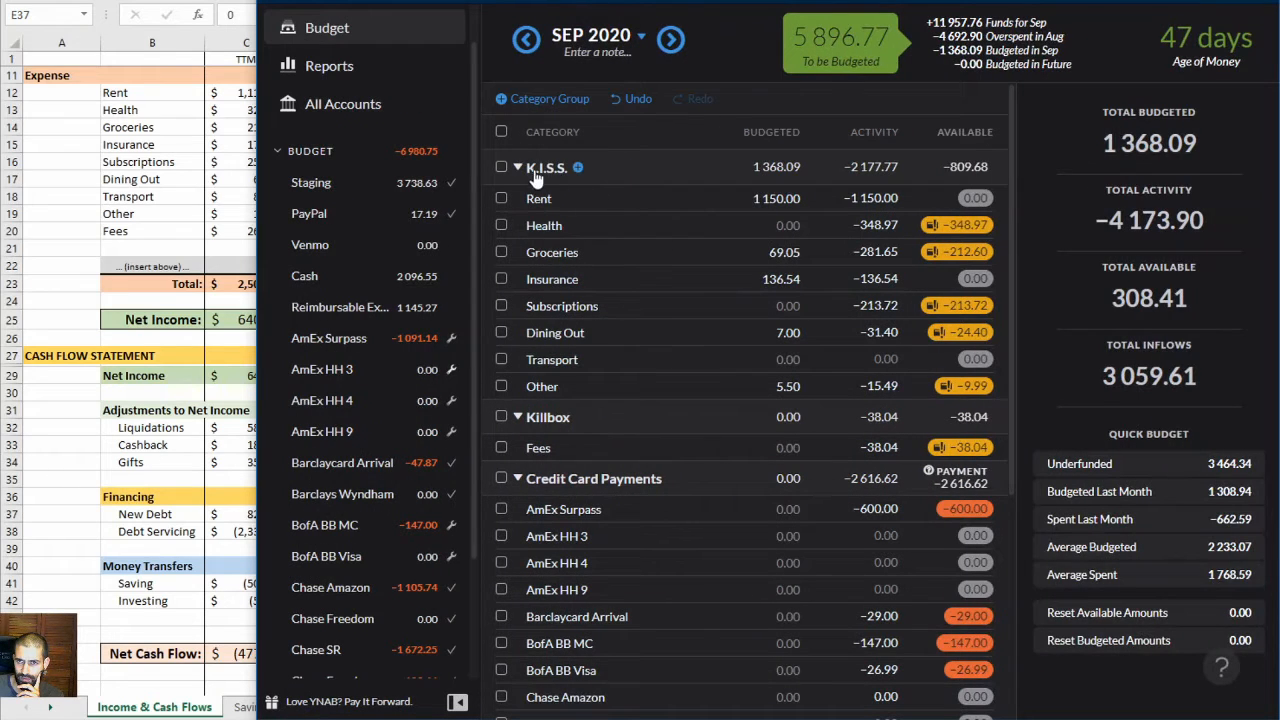
left_click(501, 167)
left_click(501, 417)
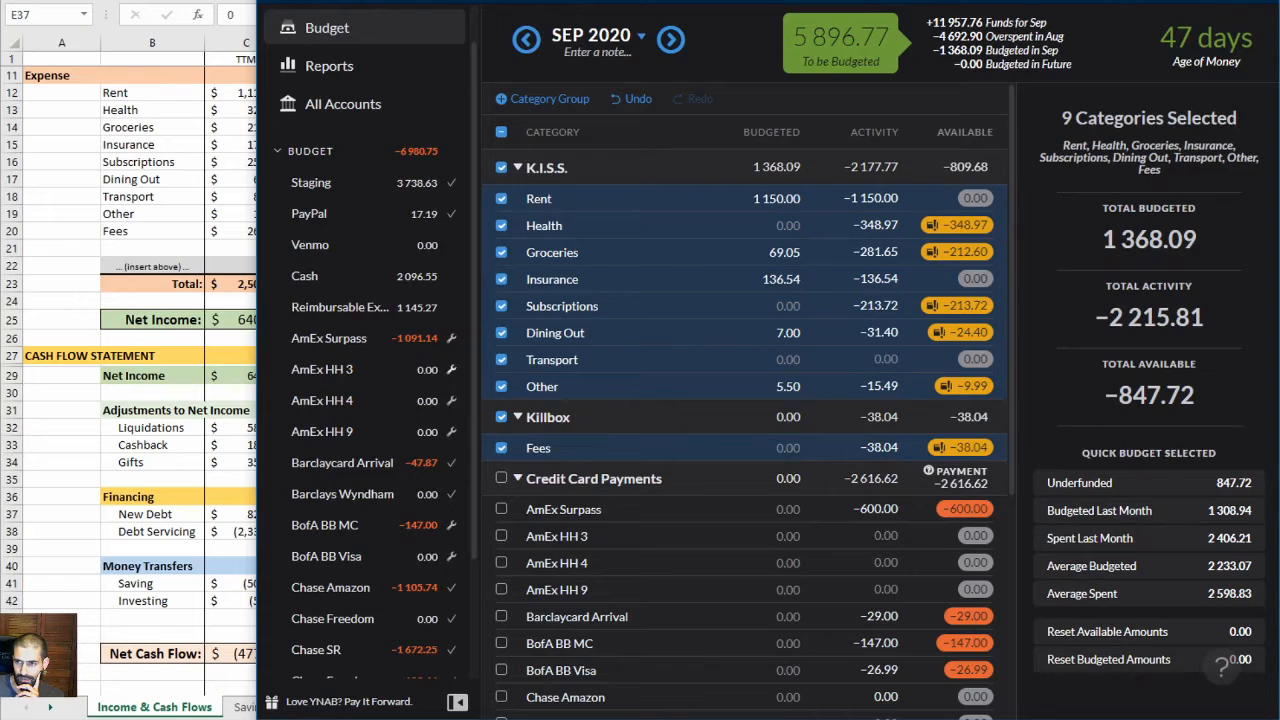
Switch to Excel and enter 847.72 as the September 2020 New Debt in the Financing section
left_click(228, 417)
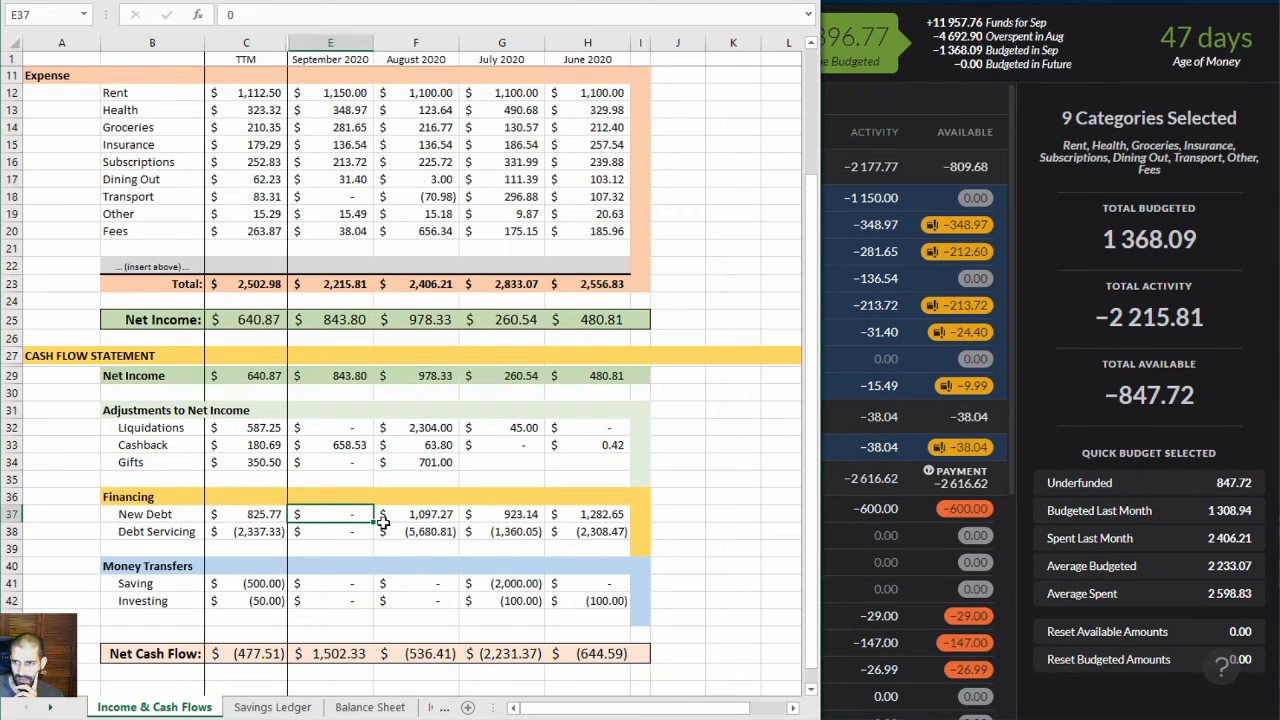
type("847.72")
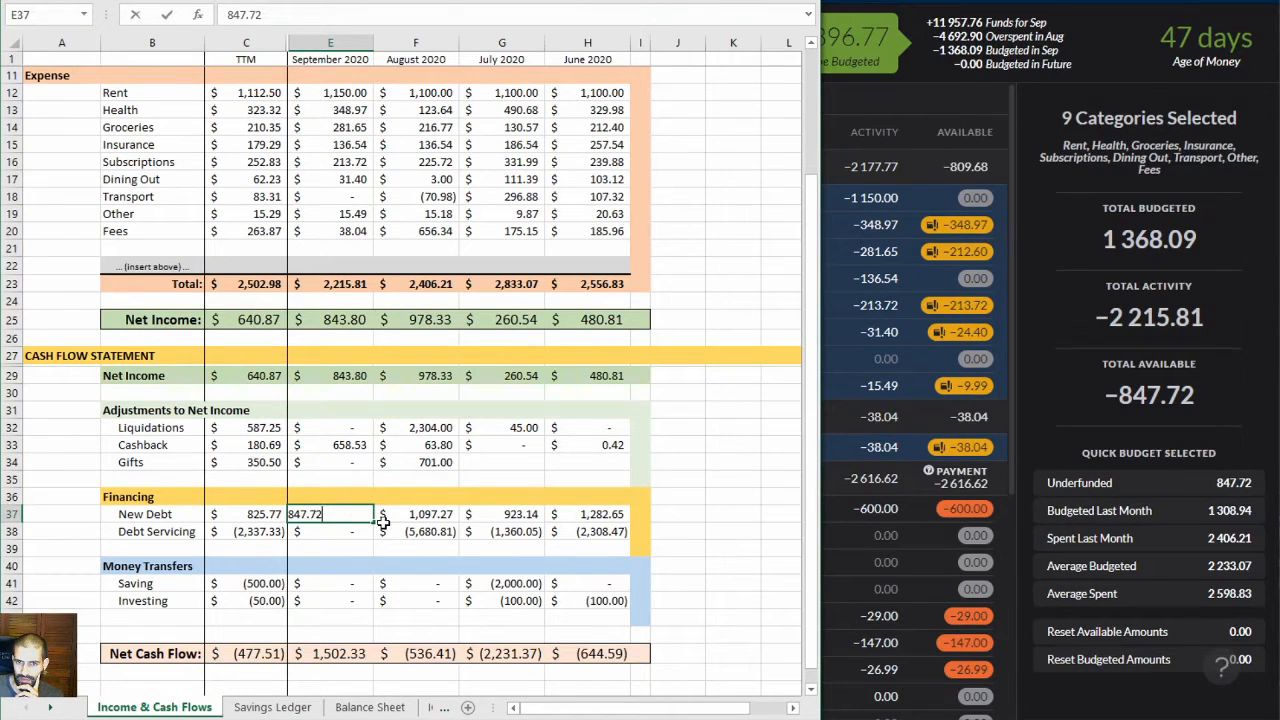
key("Return")
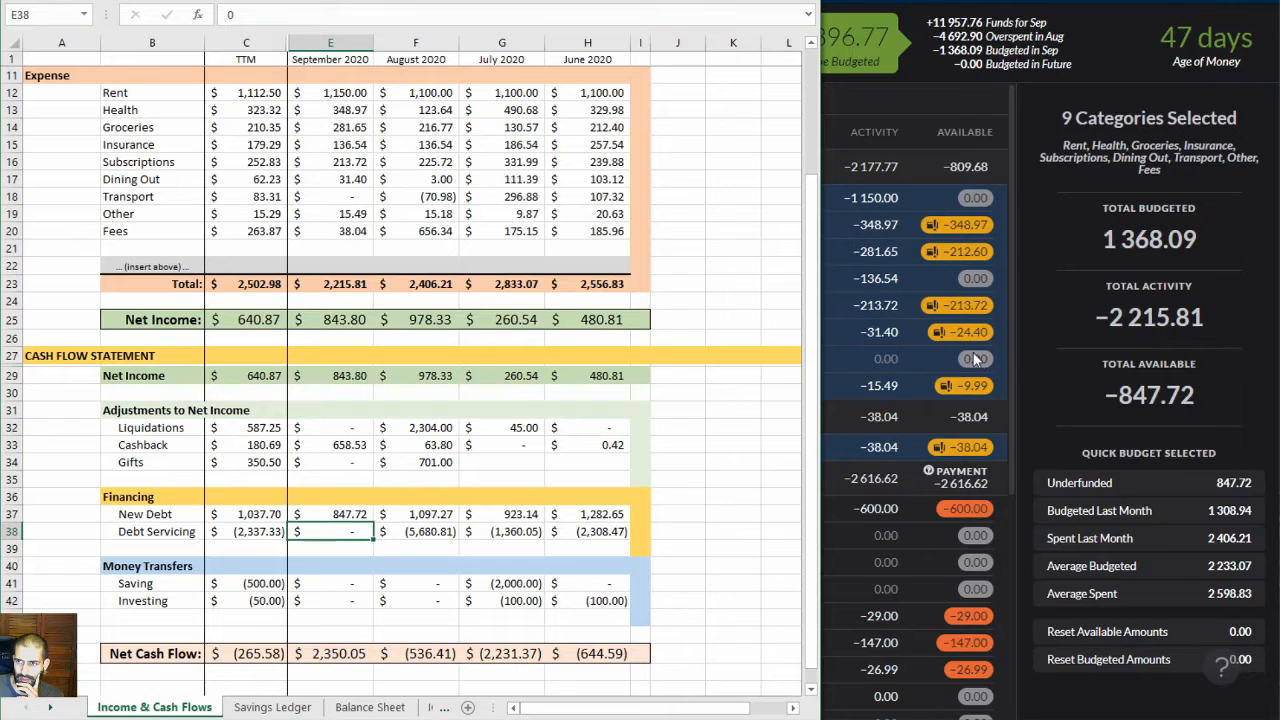
Check the Credit Card Payments activity in YNAB, and enter -2616.62 as the September 2020 Debt Servicing amount in Excel
left_click(1065, 374)
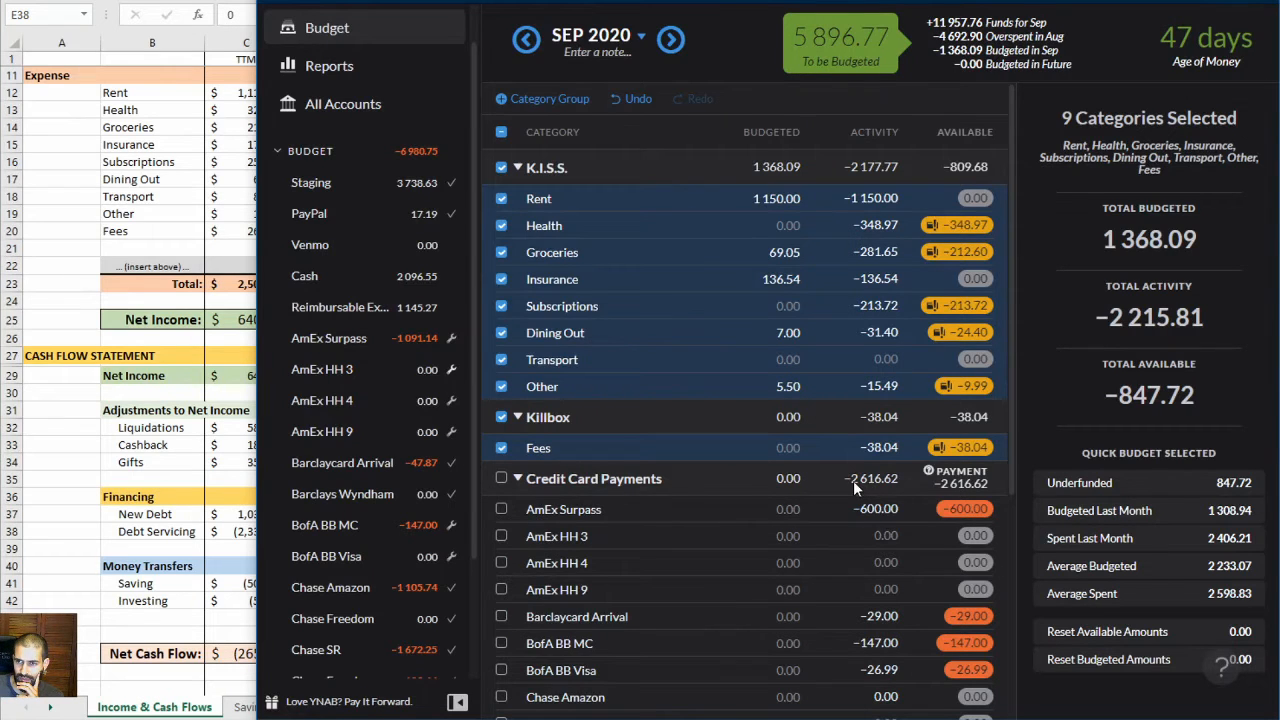
key("alt+Tab")
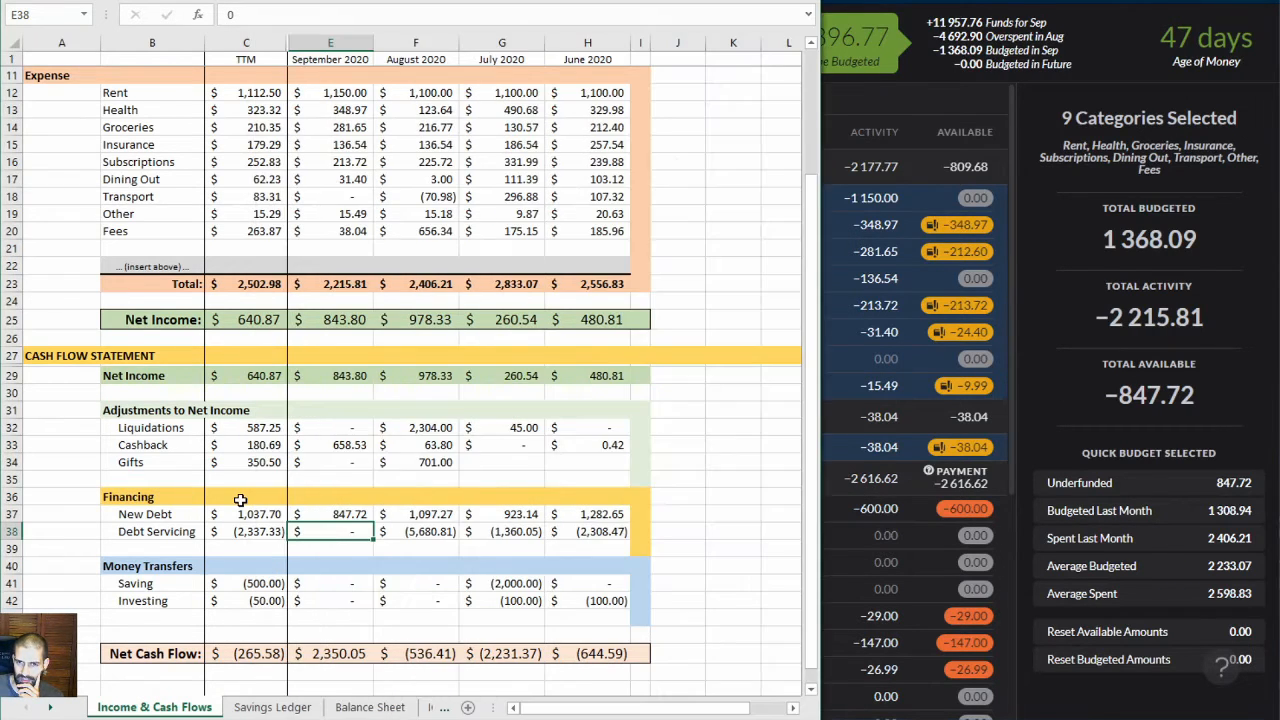
type("-26")
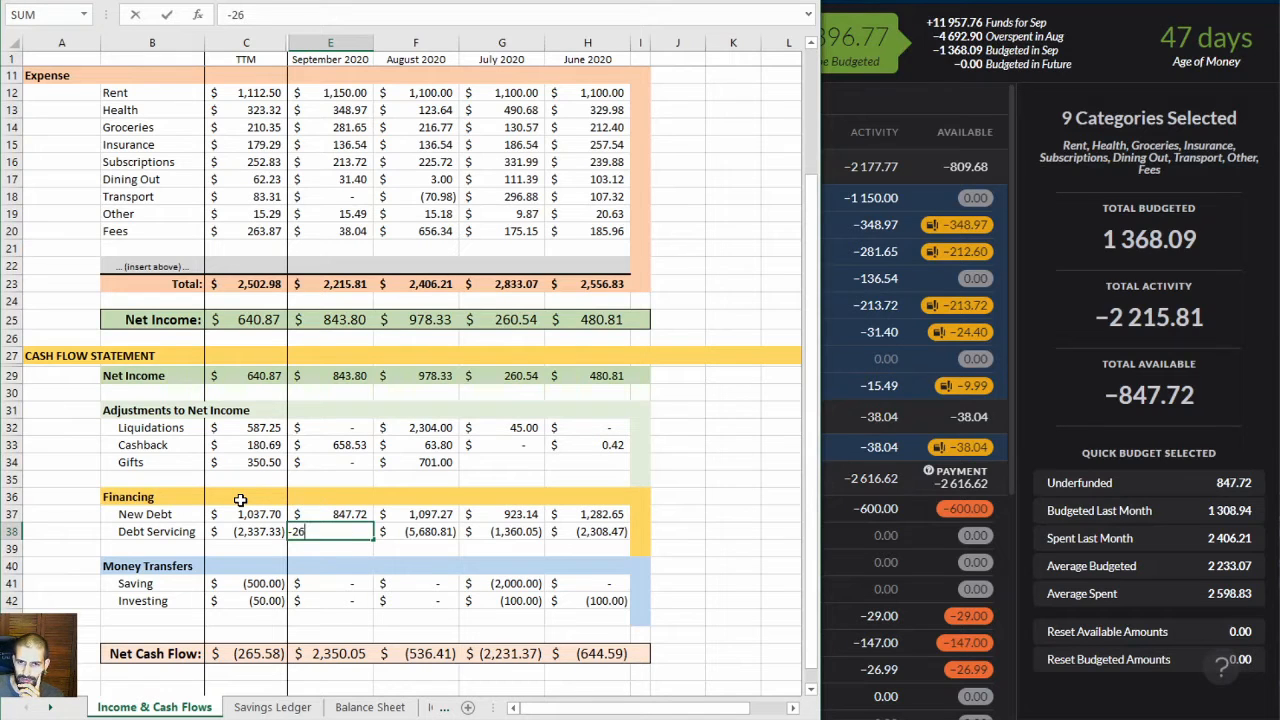
type("16.61")
type("2")
key("Return")
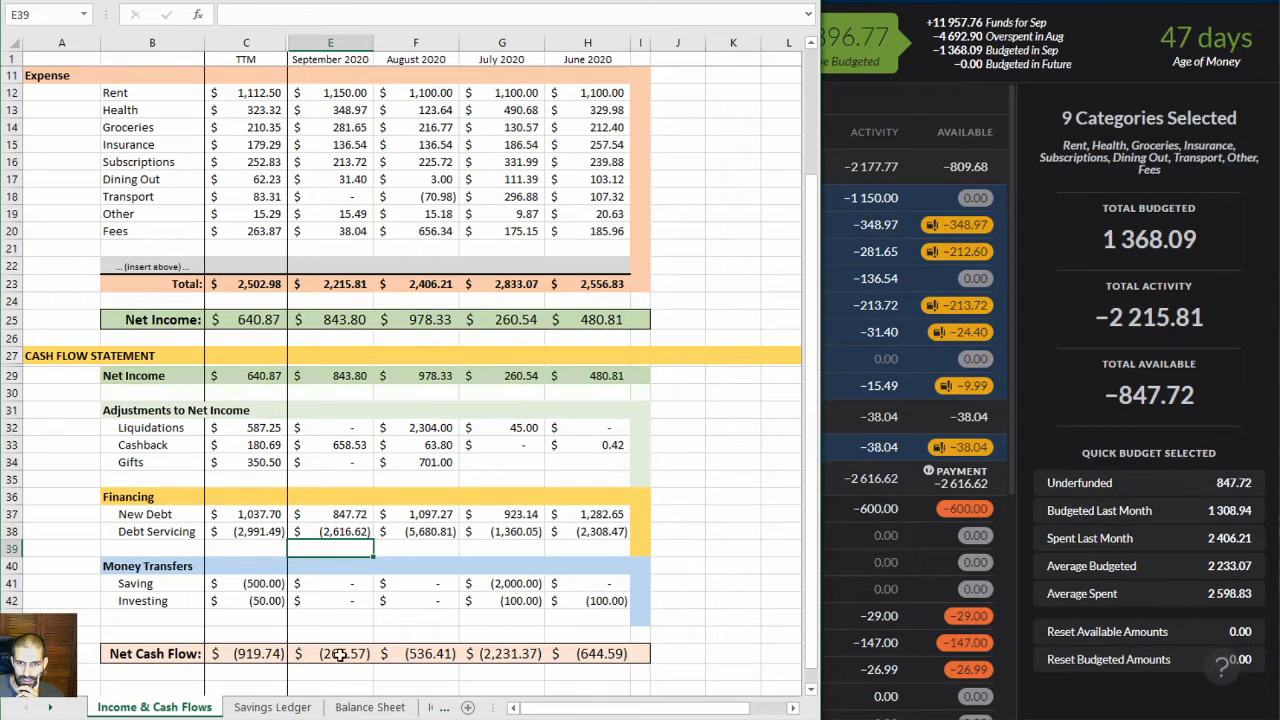
Check the September 2020 Net Cash Flow formula in the cash flow statement and narrow the Excel window
left_click(336, 584)
left_click(340, 655)
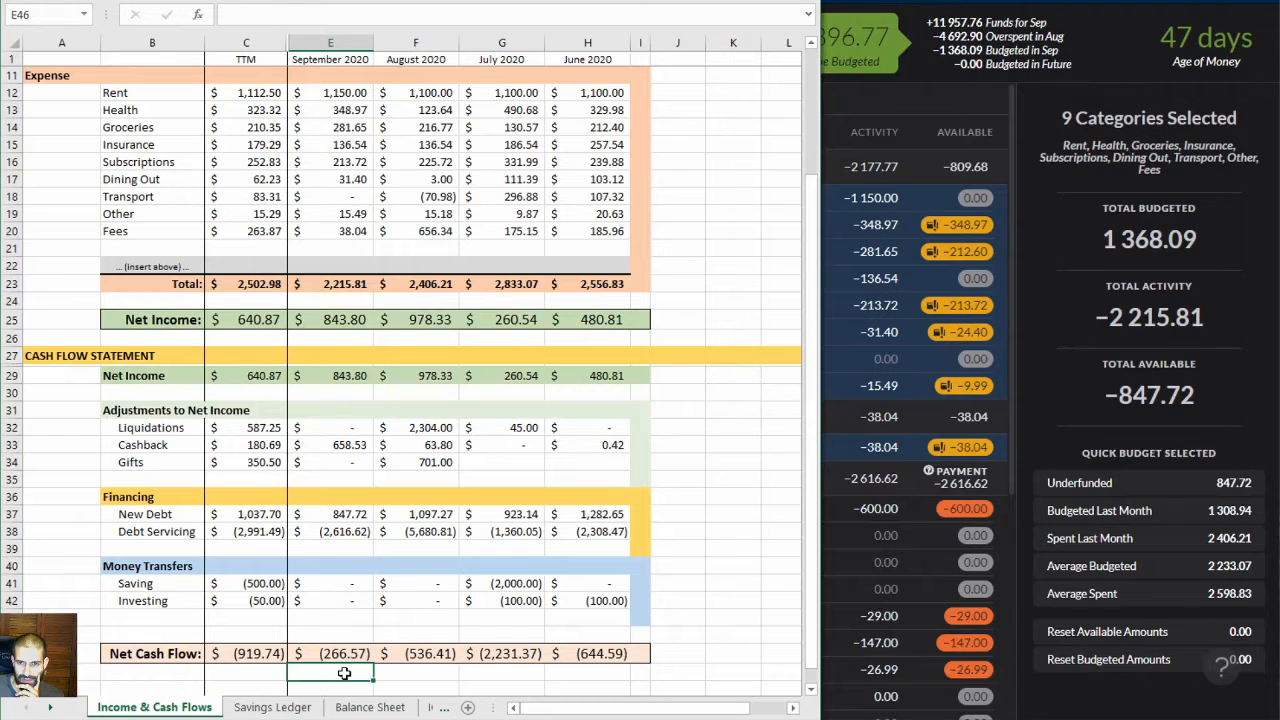
left_click_drag(824, 522, 680, 522)
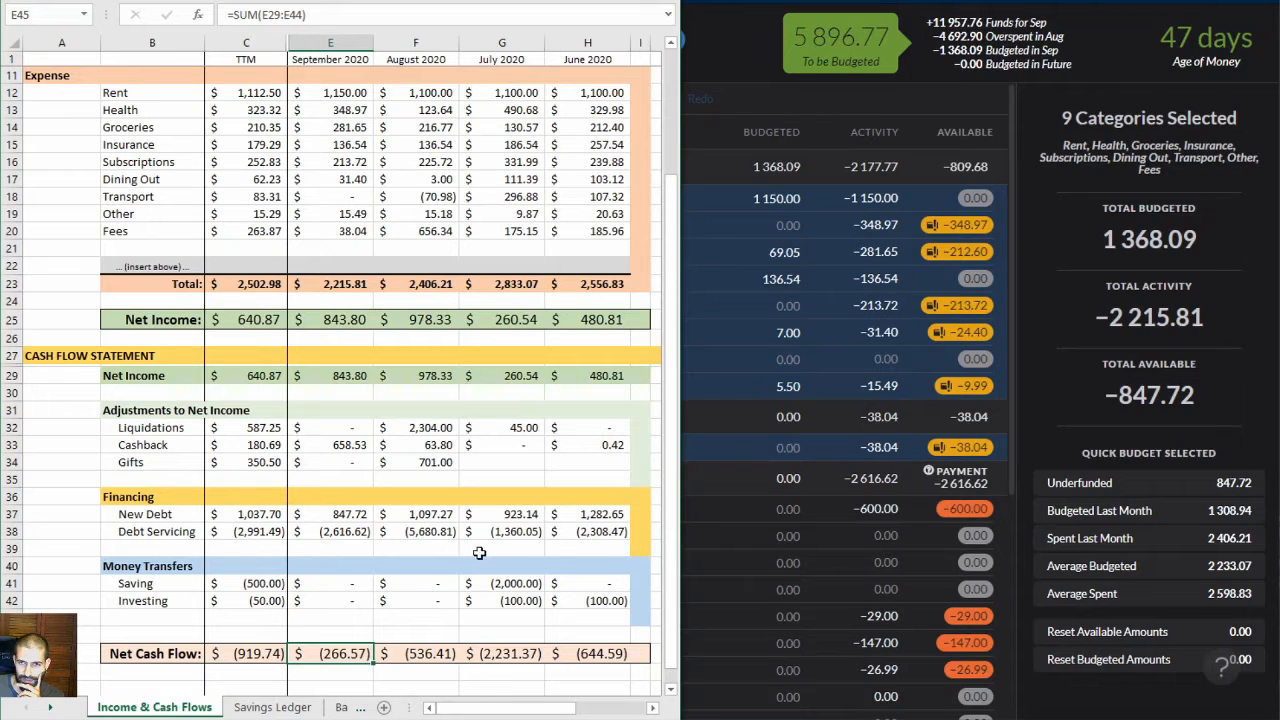
Switch to YNAB and deselect the K.I.S.S. and Killbox category groups
left_click(736, 88)
left_click(501, 167)
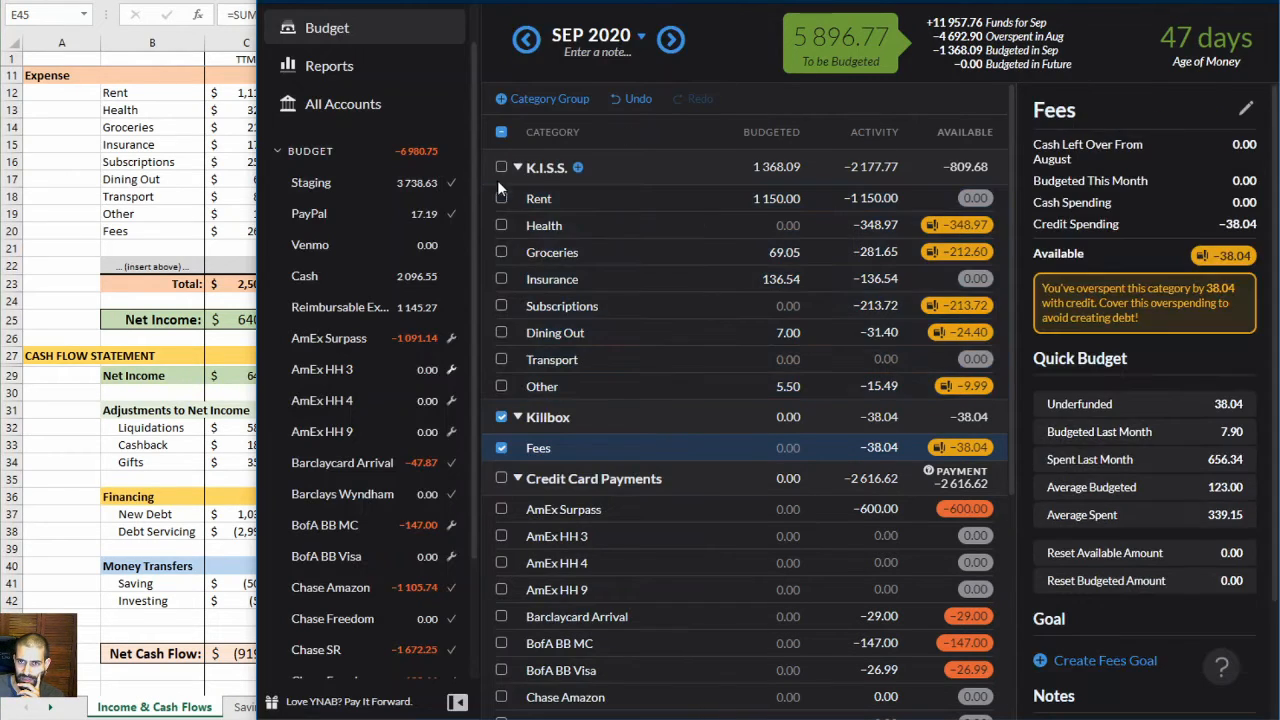
left_click(501, 417)
Switch to Excel, open the Balance Sheet worksheet, and arrange it beside the YNAB account list
left_click(77, 416)
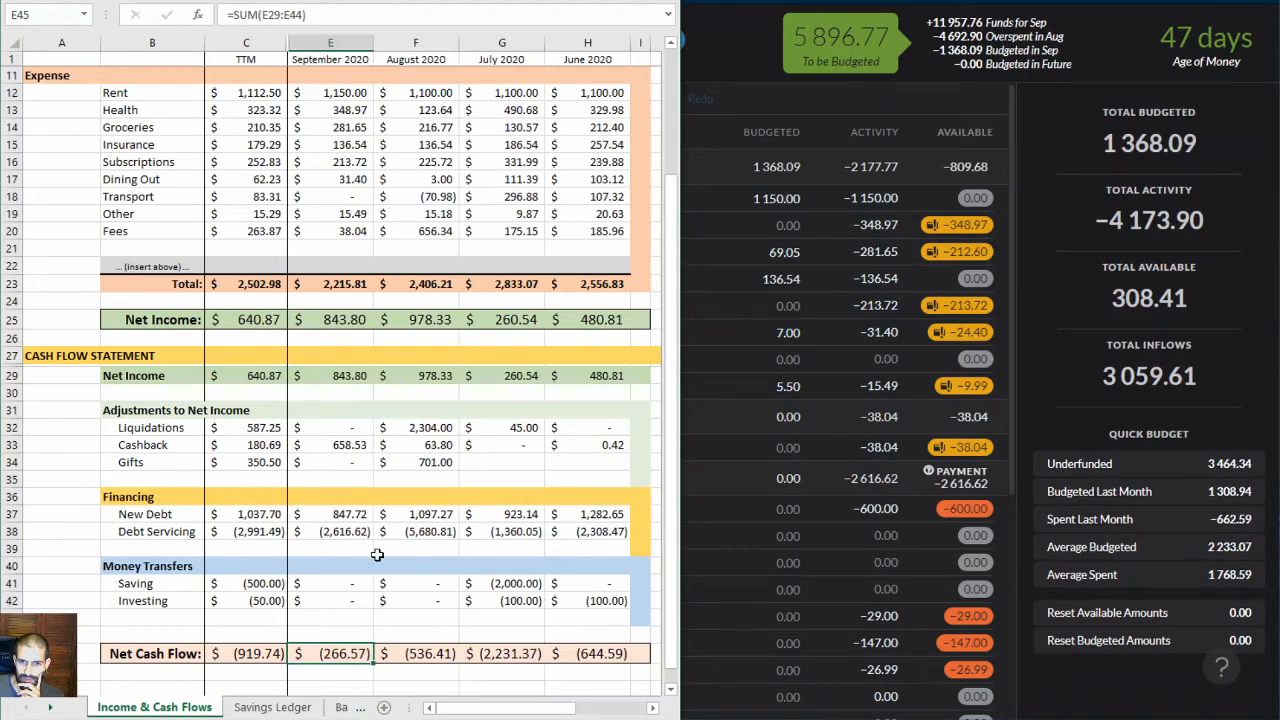
left_click(343, 535)
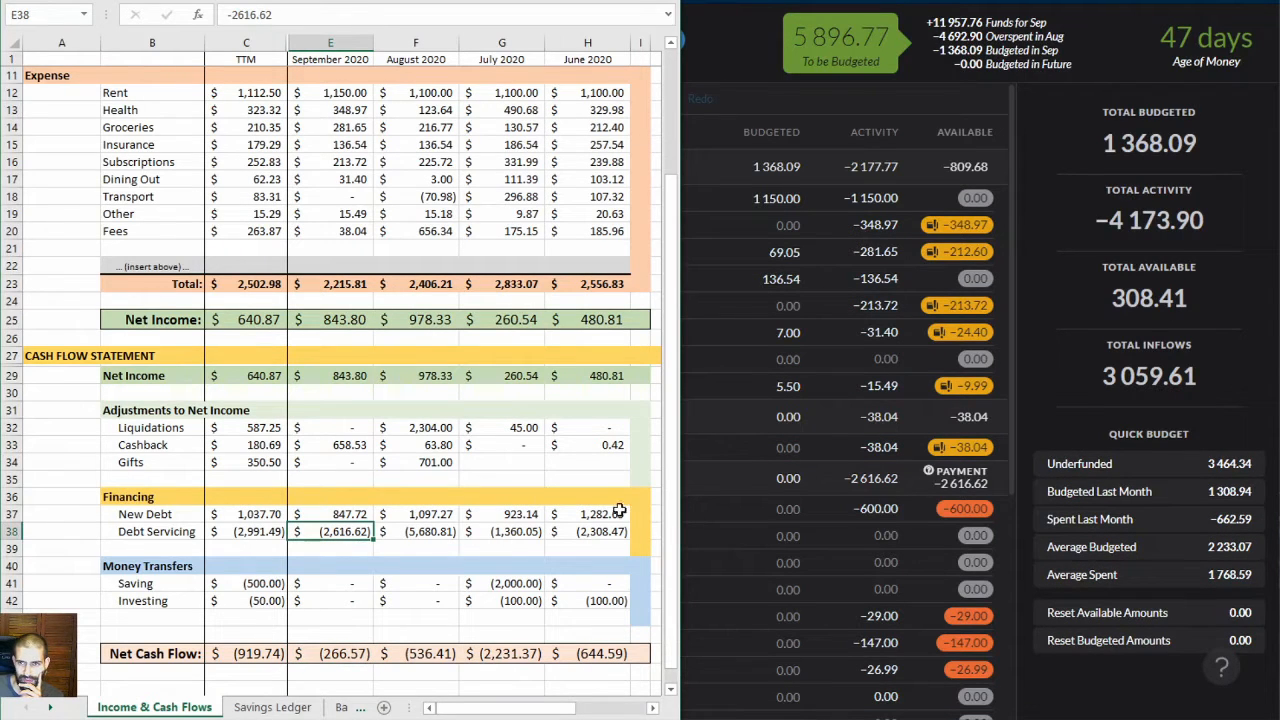
left_click_drag(686, 468, 868, 468)
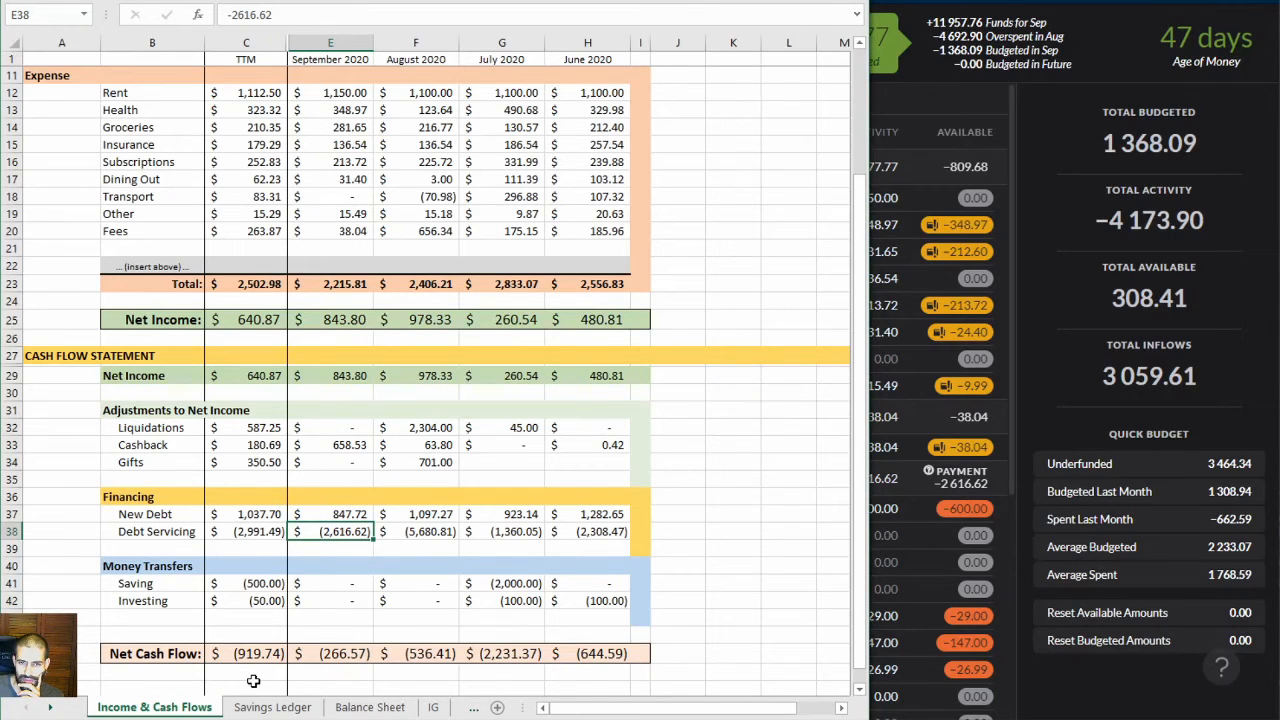
left_click(370, 707)
key("alt+Tab")
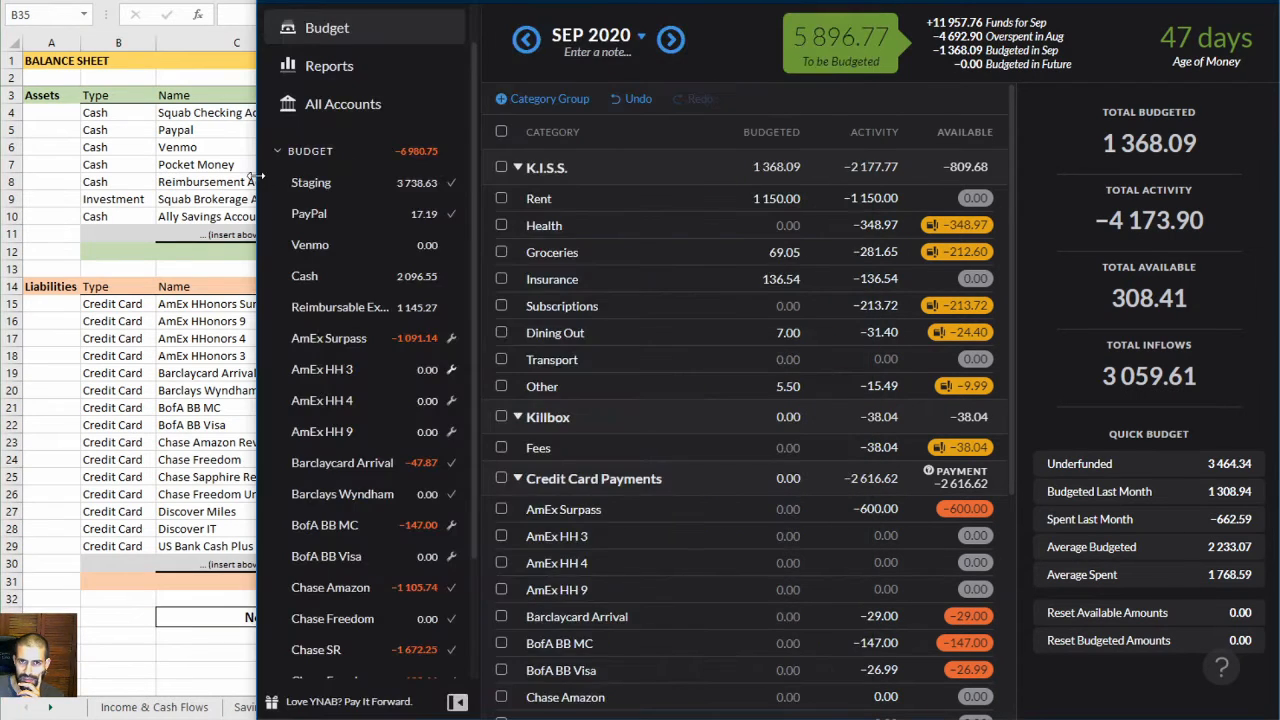
left_click_drag(313, 152, 903, 155)
key("alt+Tab")
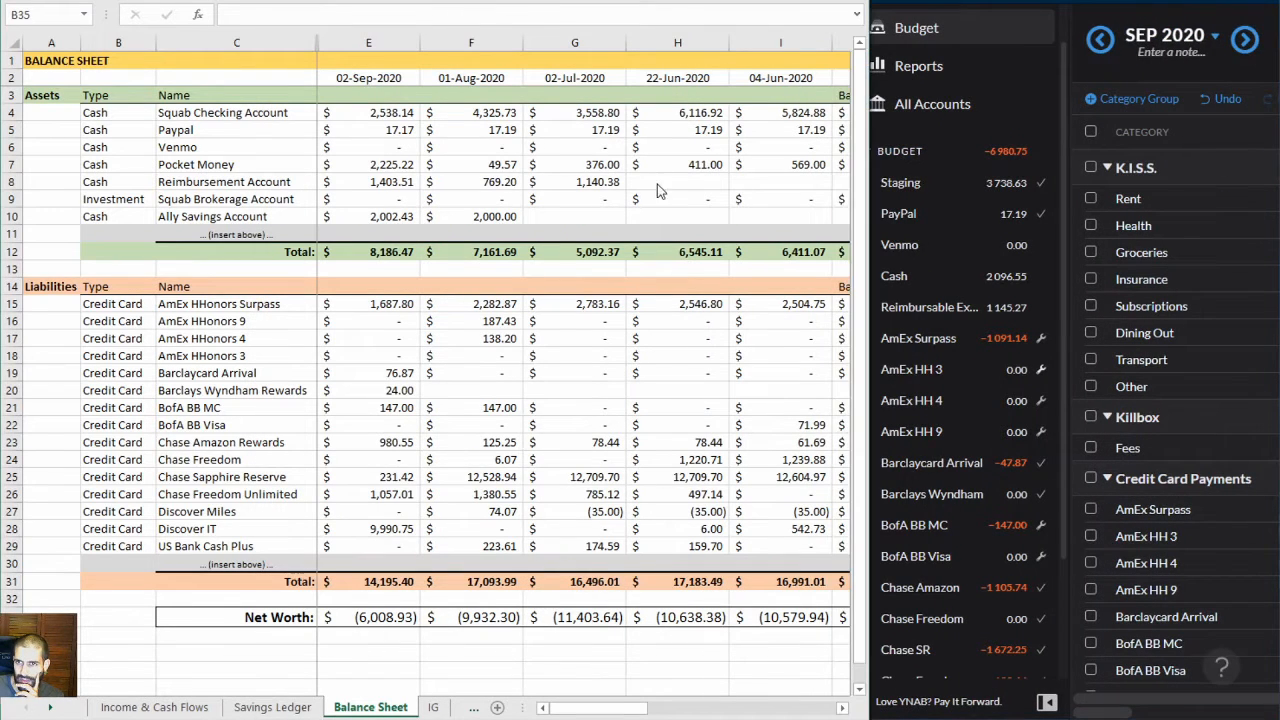
left_click_drag(850, 253, 607, 253)
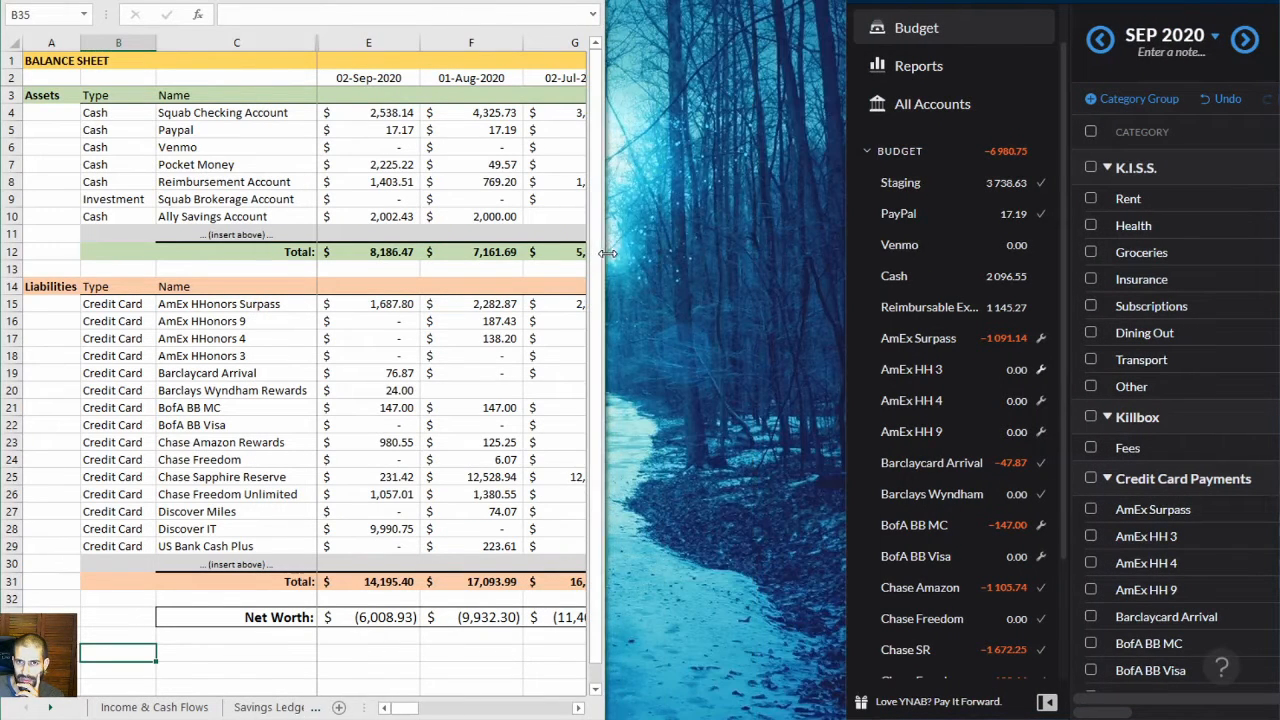
Insert a column before the 02-Sep-2020 balances in the balance sheet and date it 04-Oct-2020
right_click(382, 44)
left_click(410, 170)
left_click(328, 147)
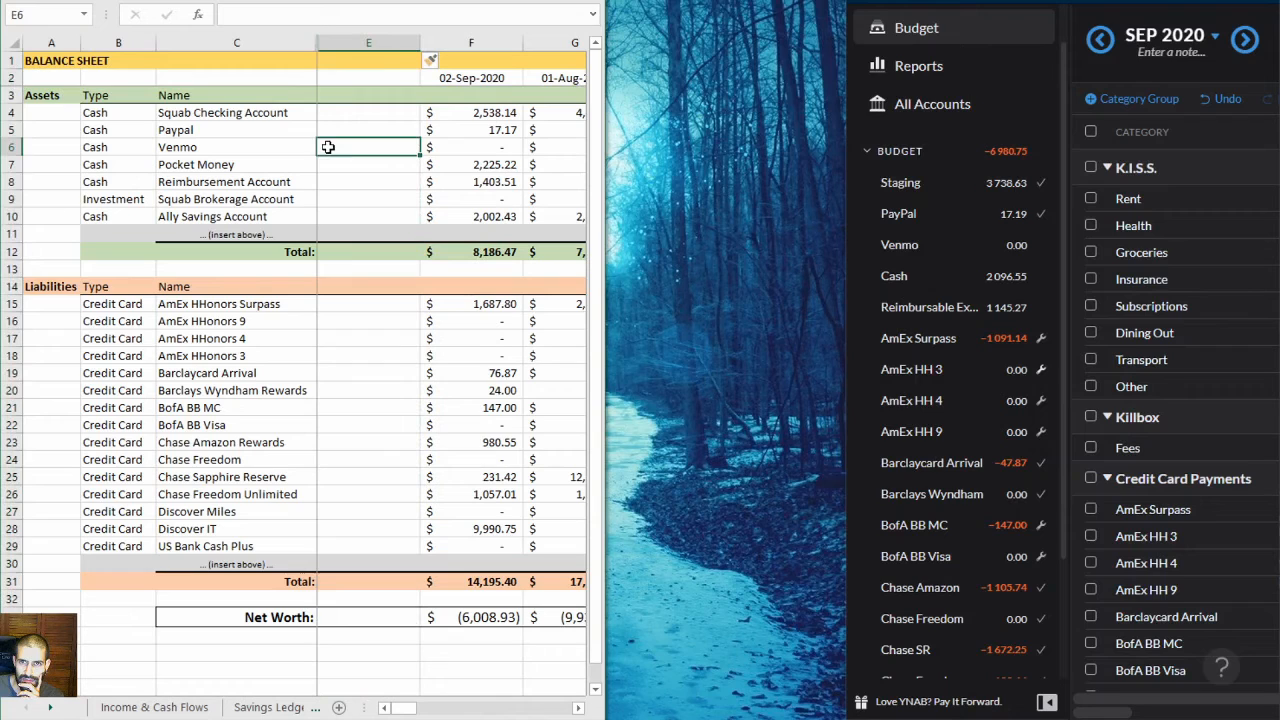
left_click(377, 73)
key("ctrl+semicolon")
key("Return")
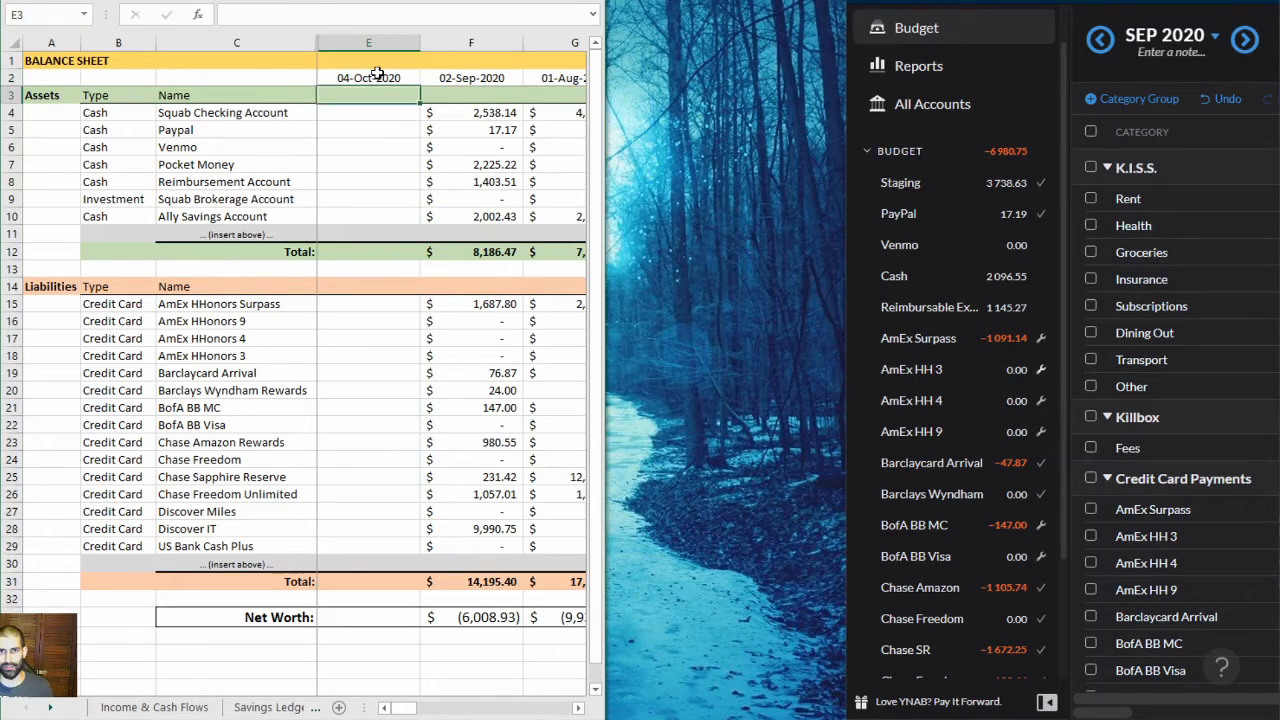
key("Return")
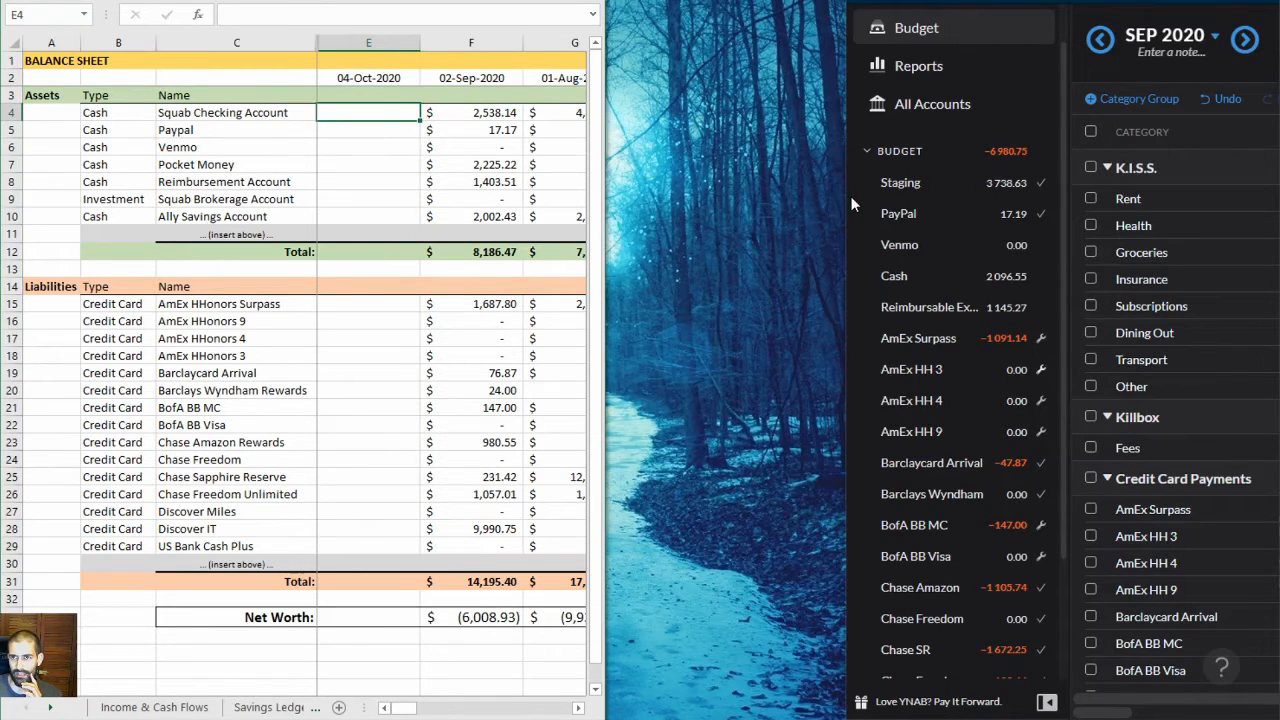
Widen the YNAB window beside Excel, and enter 3738.63 as the 04-Oct-2020 Squab Checking Account balance
left_click_drag(842, 191, 610, 191)
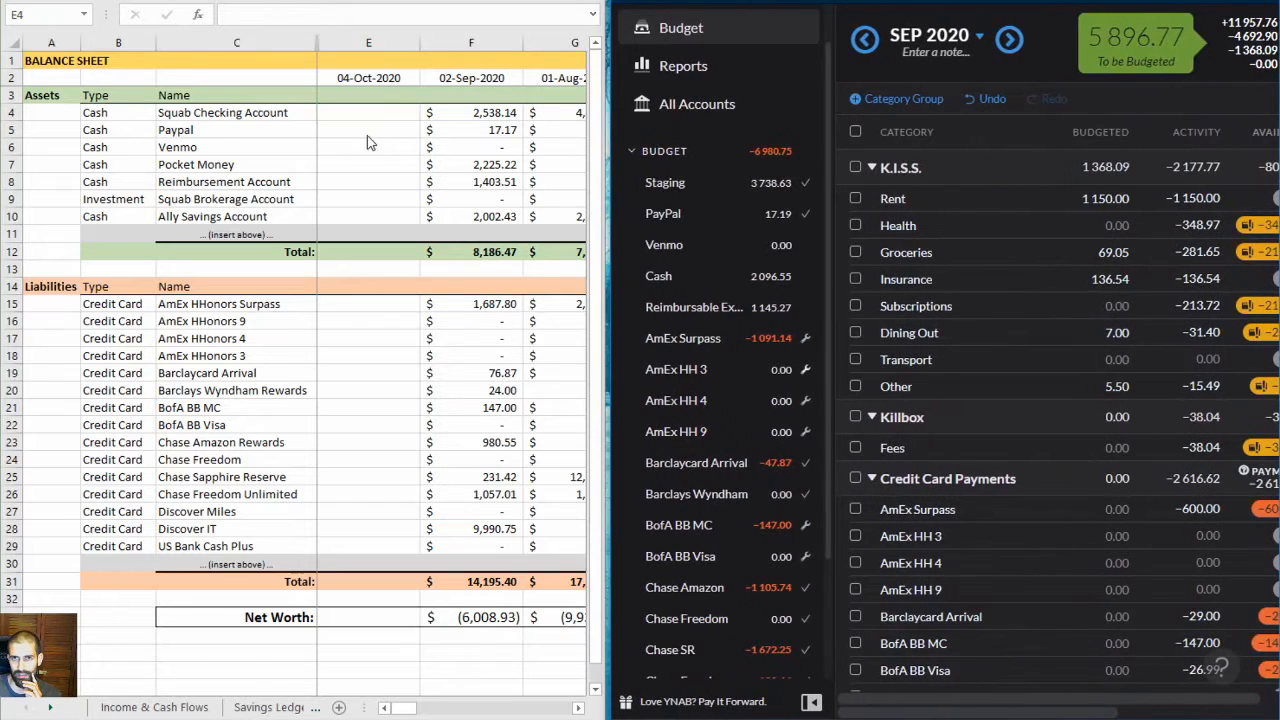
left_click(371, 107)
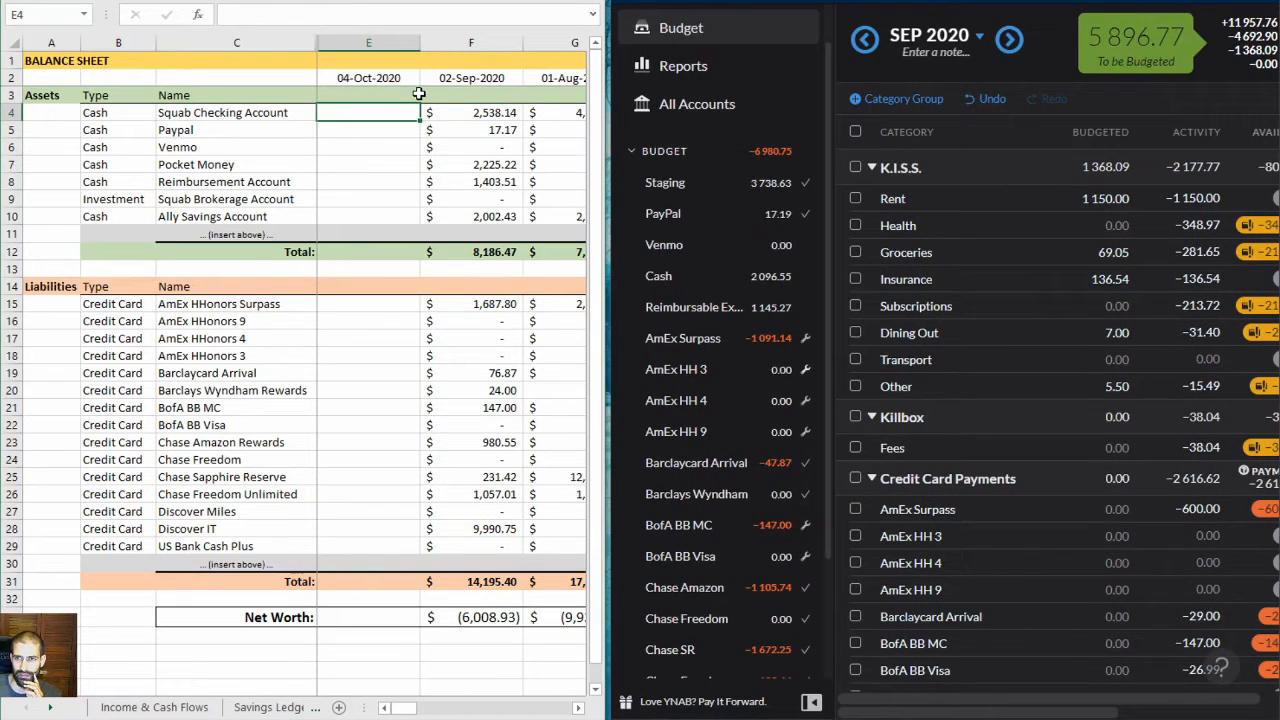
type("37.3")
key("BackSpace")
key("BackSpace")
type("3")
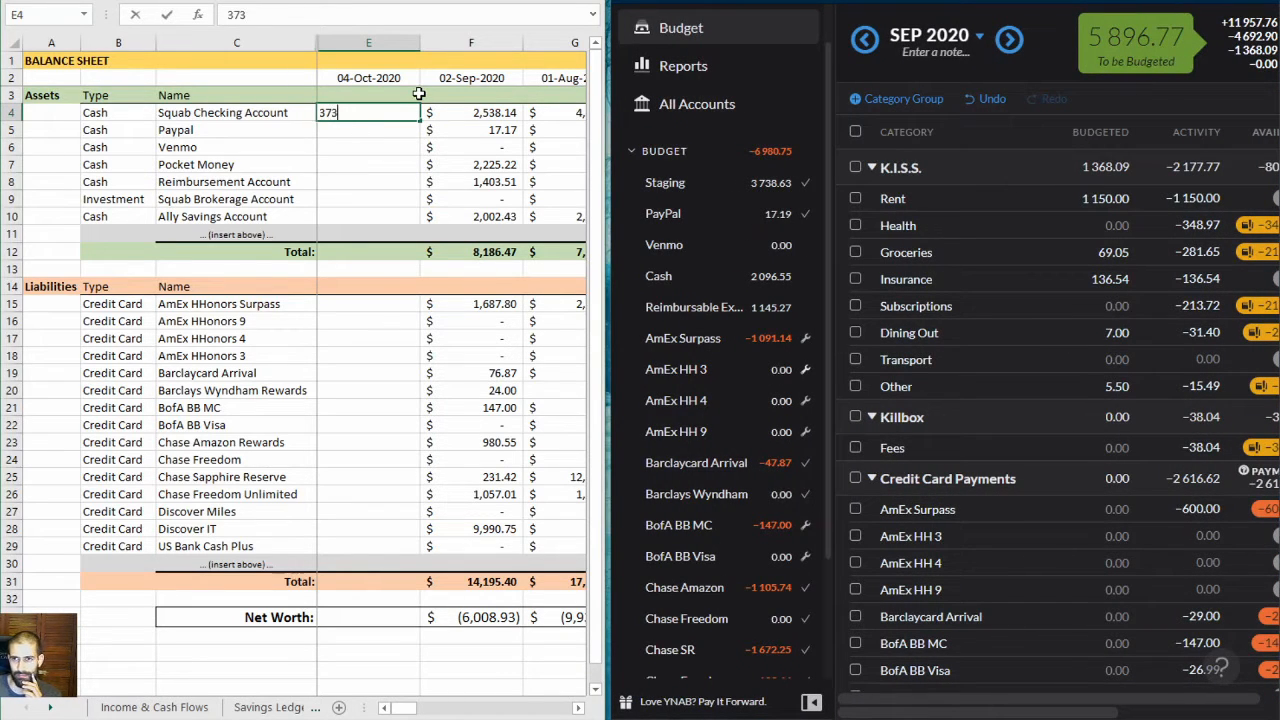
type("8.63")
key("Return")
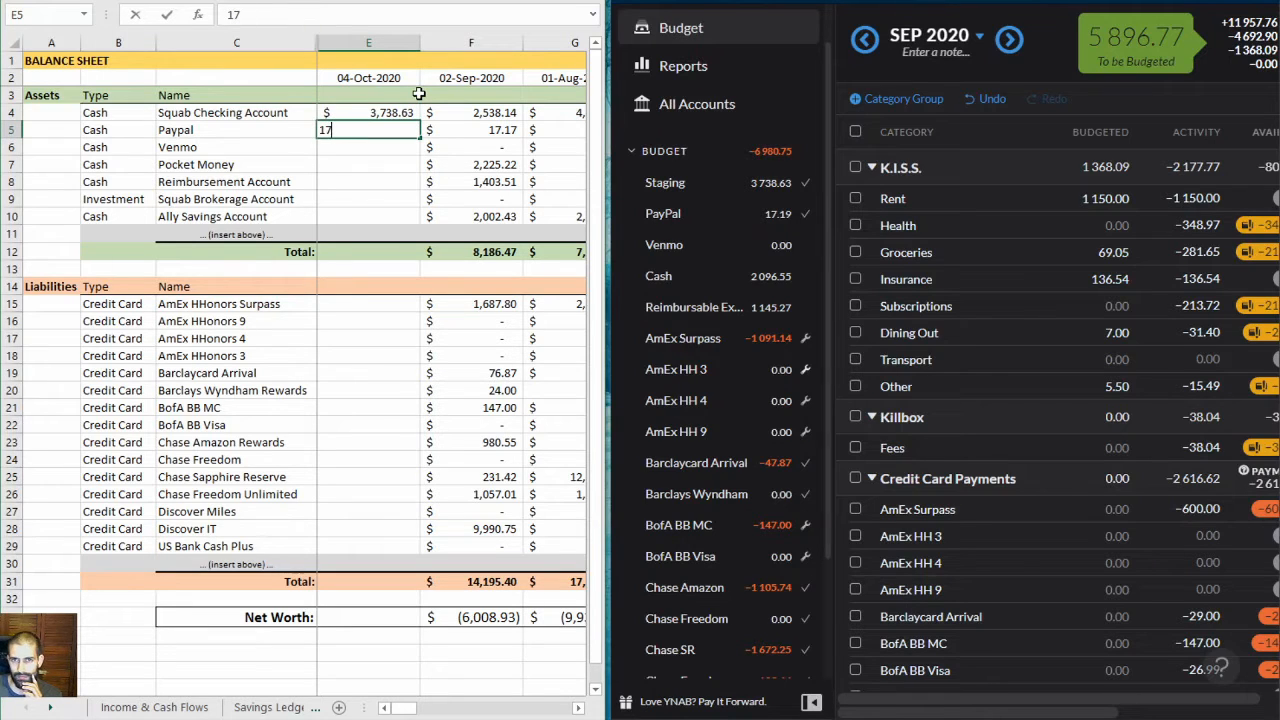
Enter the 04-Oct-2020 balances of 17.19 for Paypal and 0 for Venmo
type("17.19")
key("Return")
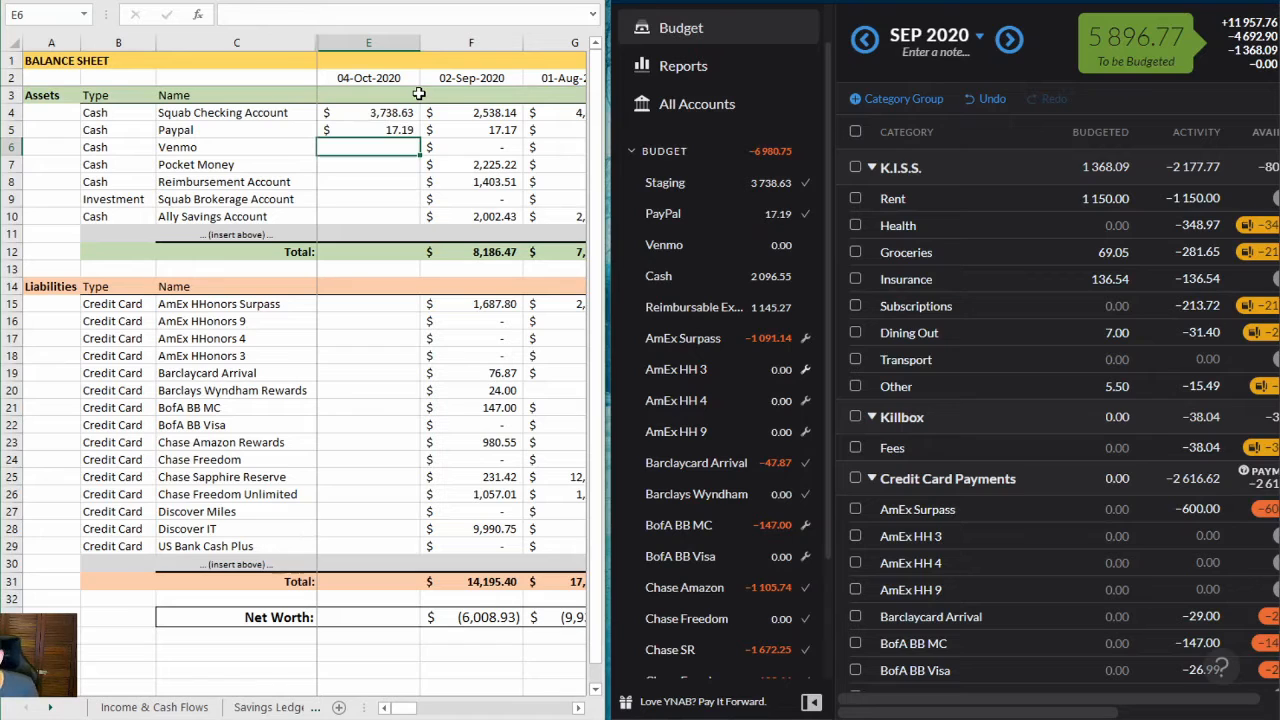
type("0")
key("Return")
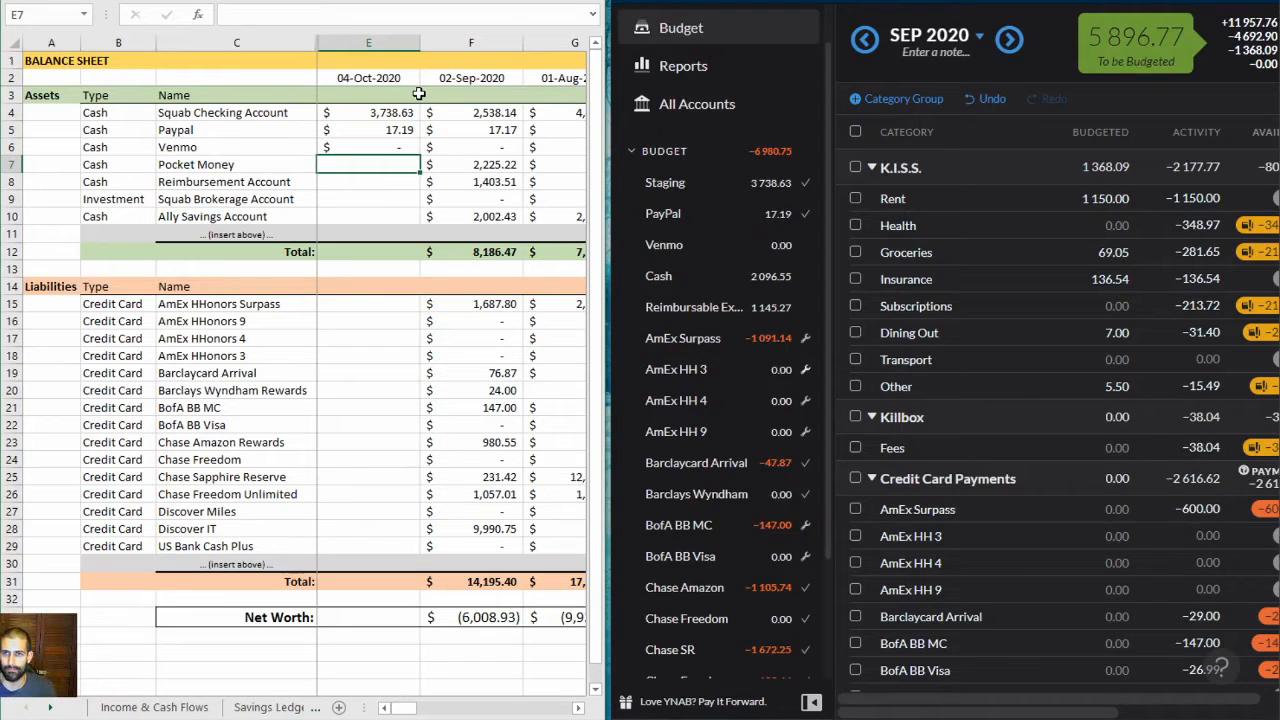
Enter 2096.55 as the 04-Oct-2020 Pocket Money balance
type("2,09")
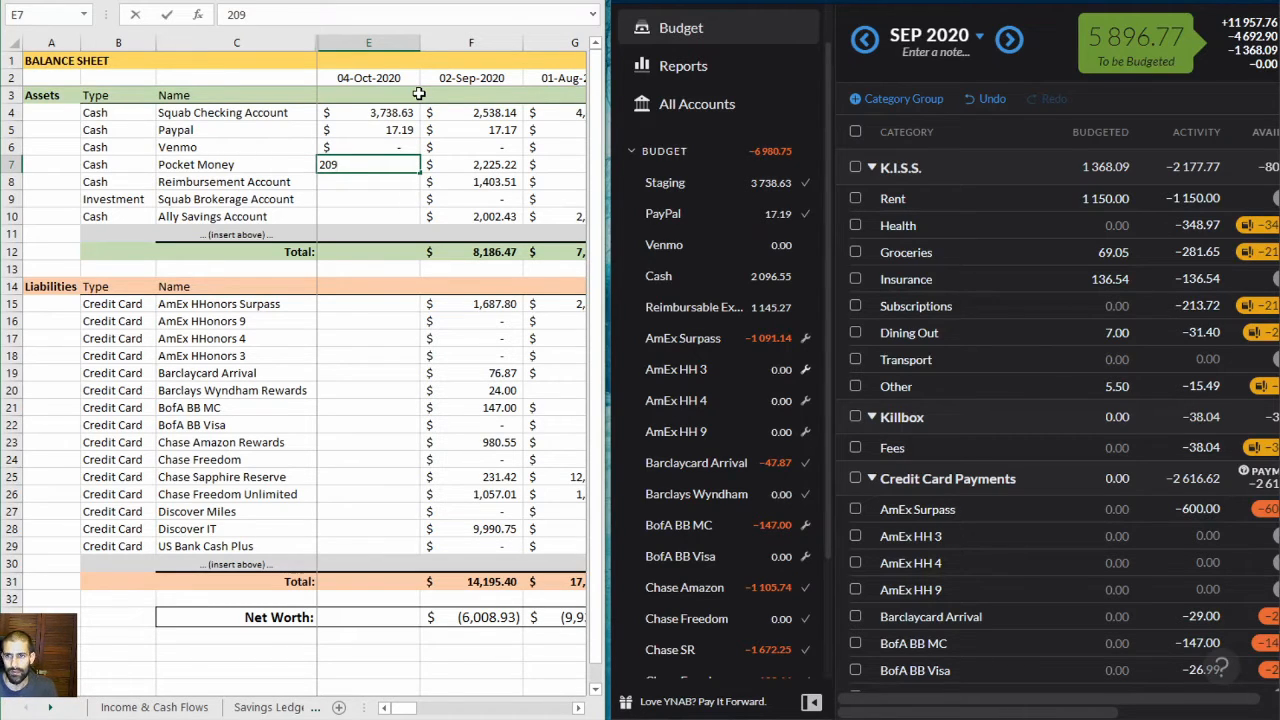
type("6.55")
key("Return")
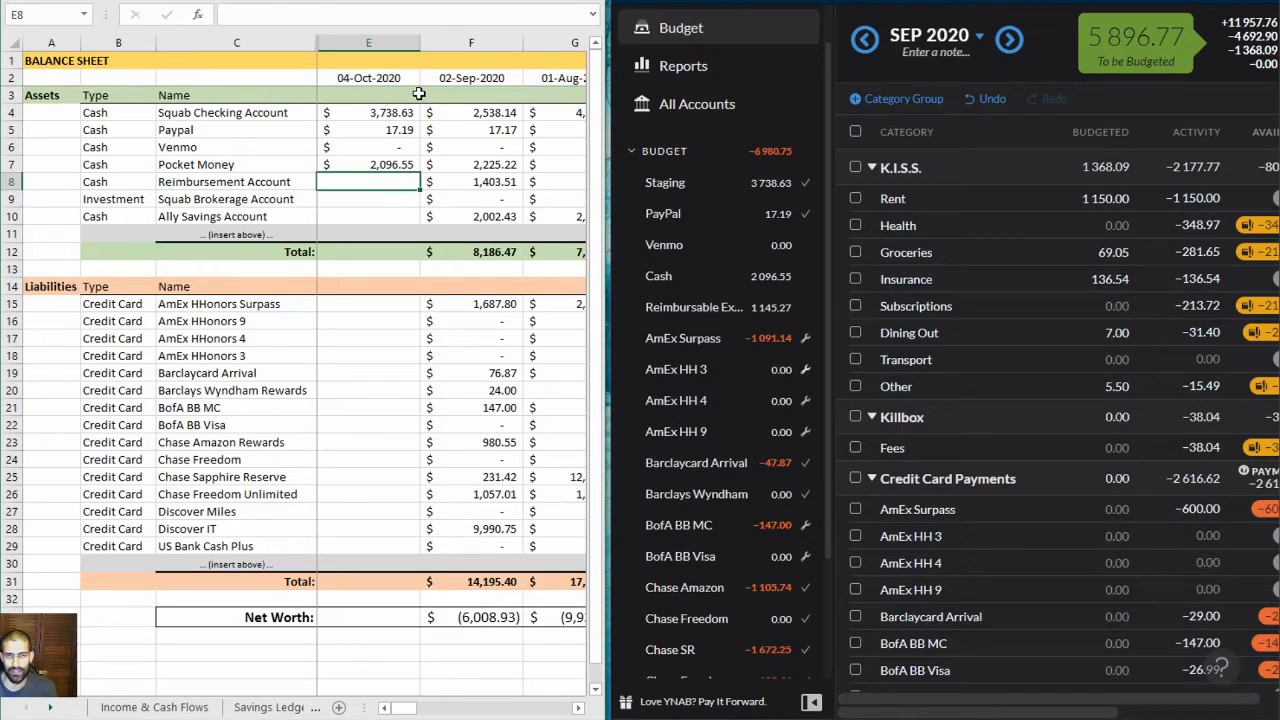
Enter the 04-Oct-2020 balances of 1145.27 for the Reimbursement Account and 0 for the Squab Brokerage Account
type("14")
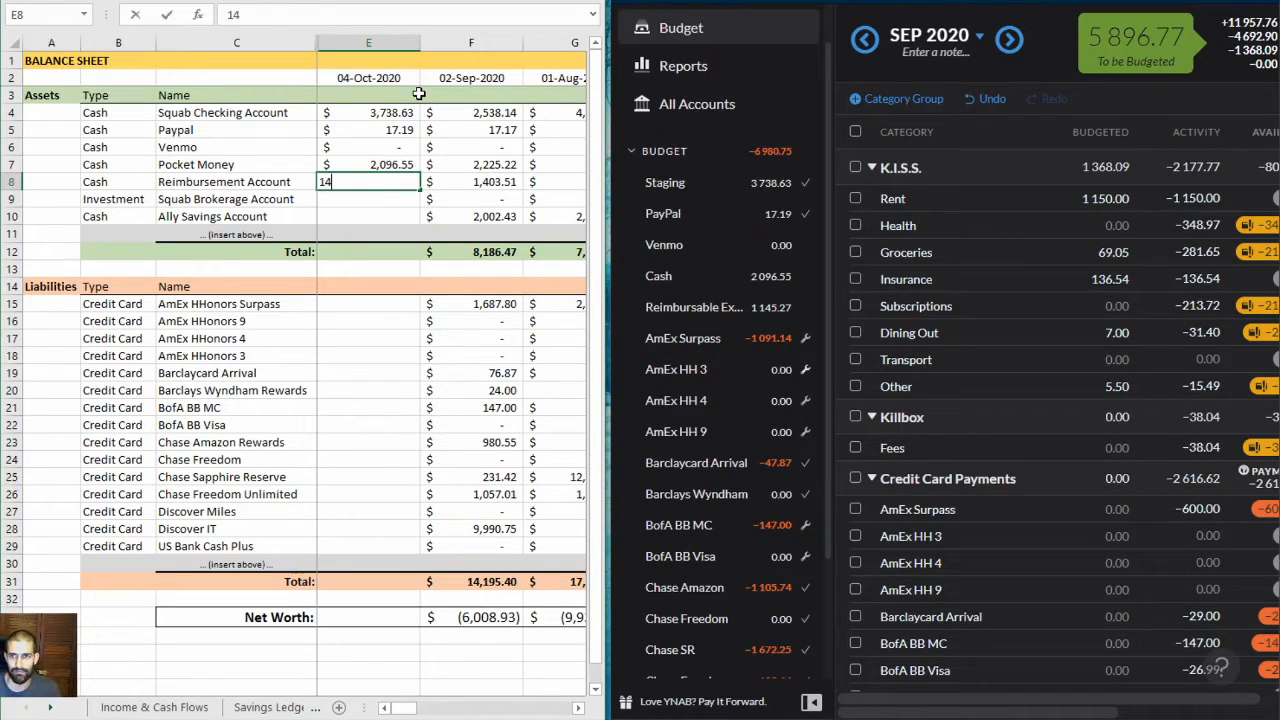
type("145.27")
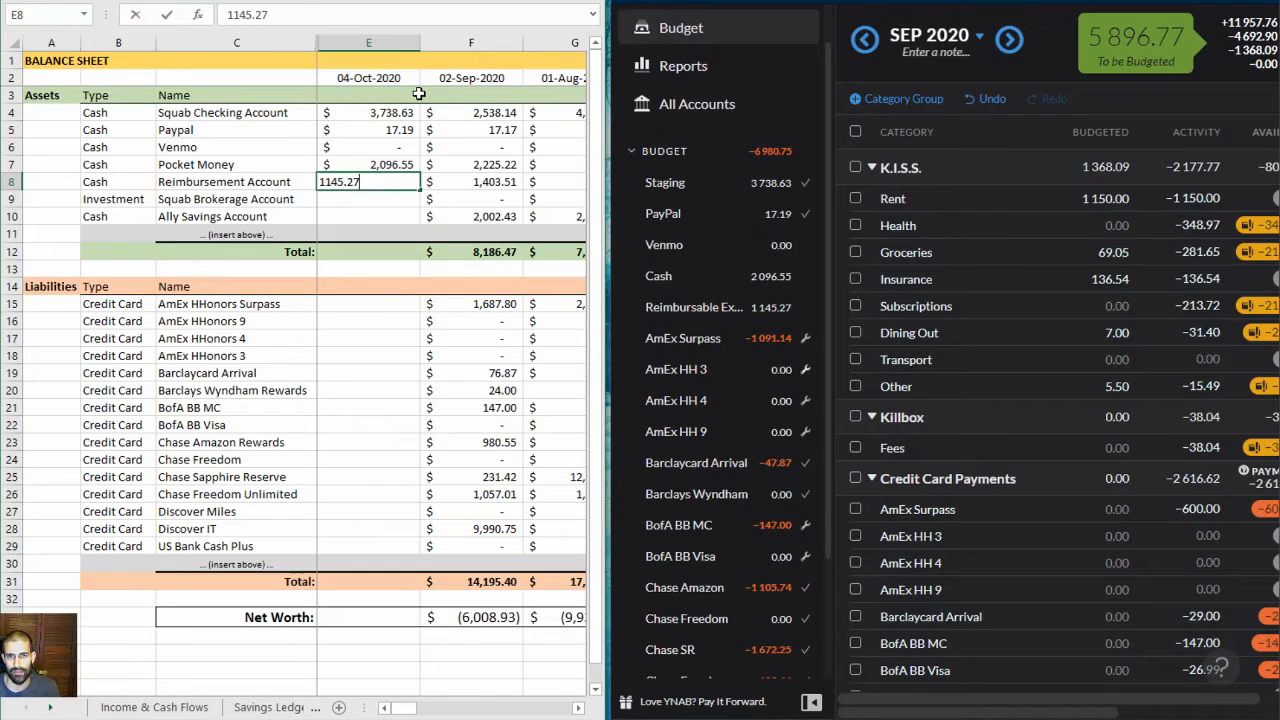
key("Return")
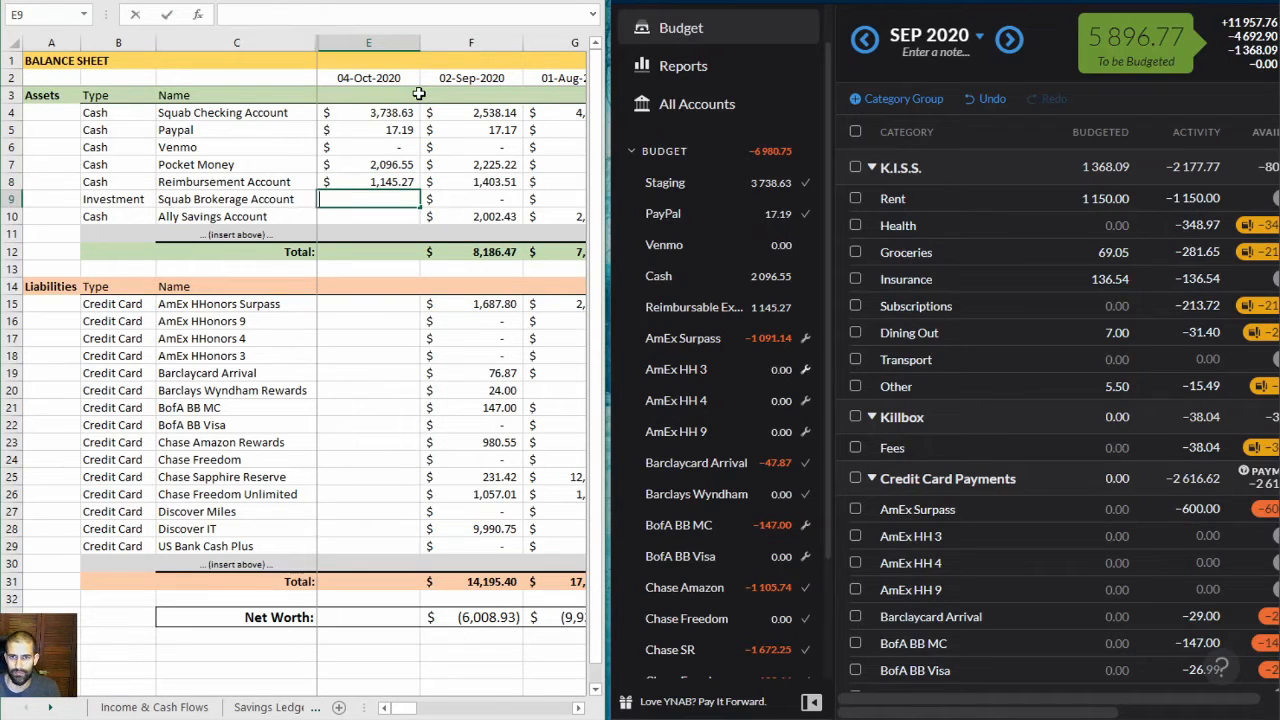
type("0")
key("Return")
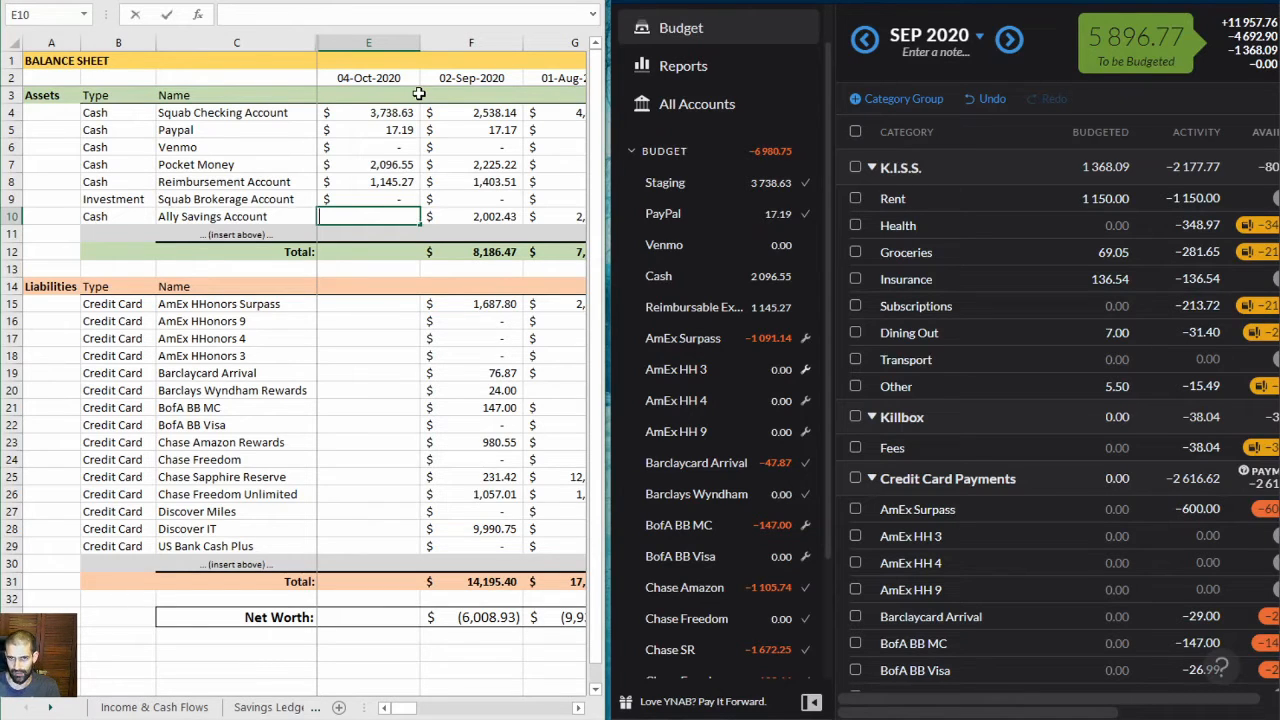
Fill the 04-Oct-2020 Ally Savings Account balance with the reference =F10
type("=F10")
key("Return")
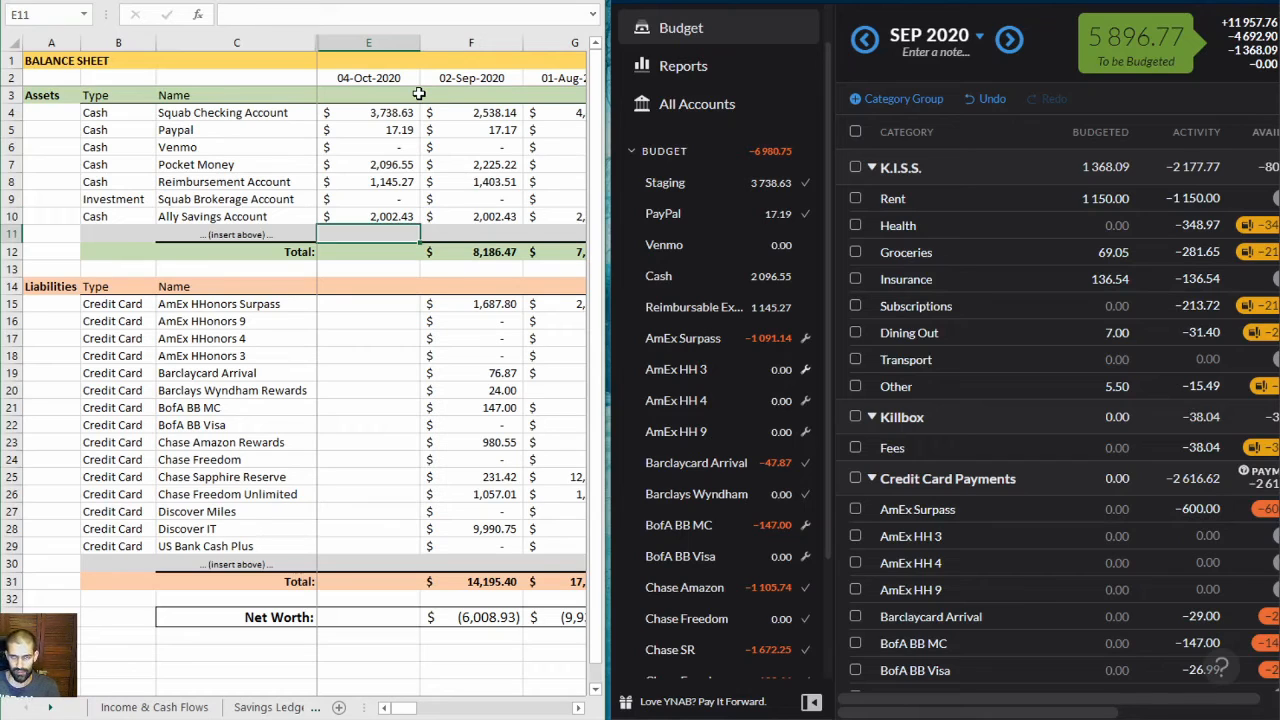
key("Down")
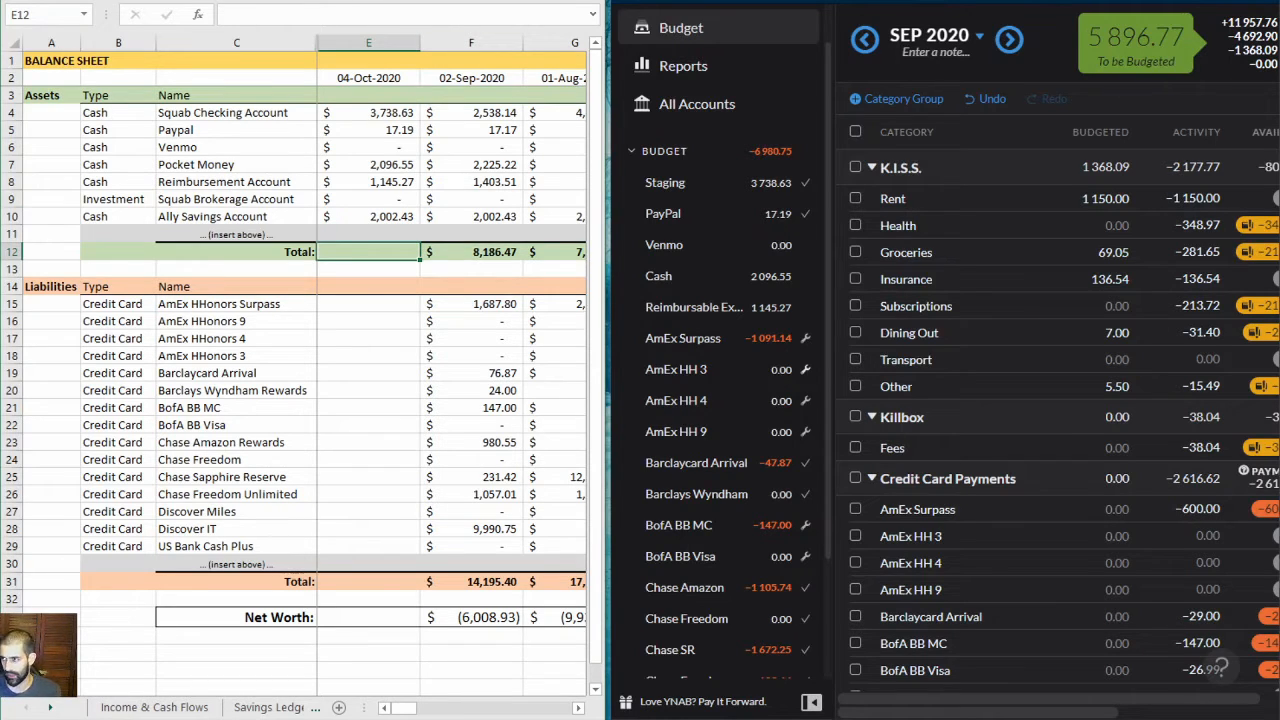
Enter 2003.77 as the 04-Oct-2020 Ally Savings Account balance
left_click(362, 219)
type("2,003")
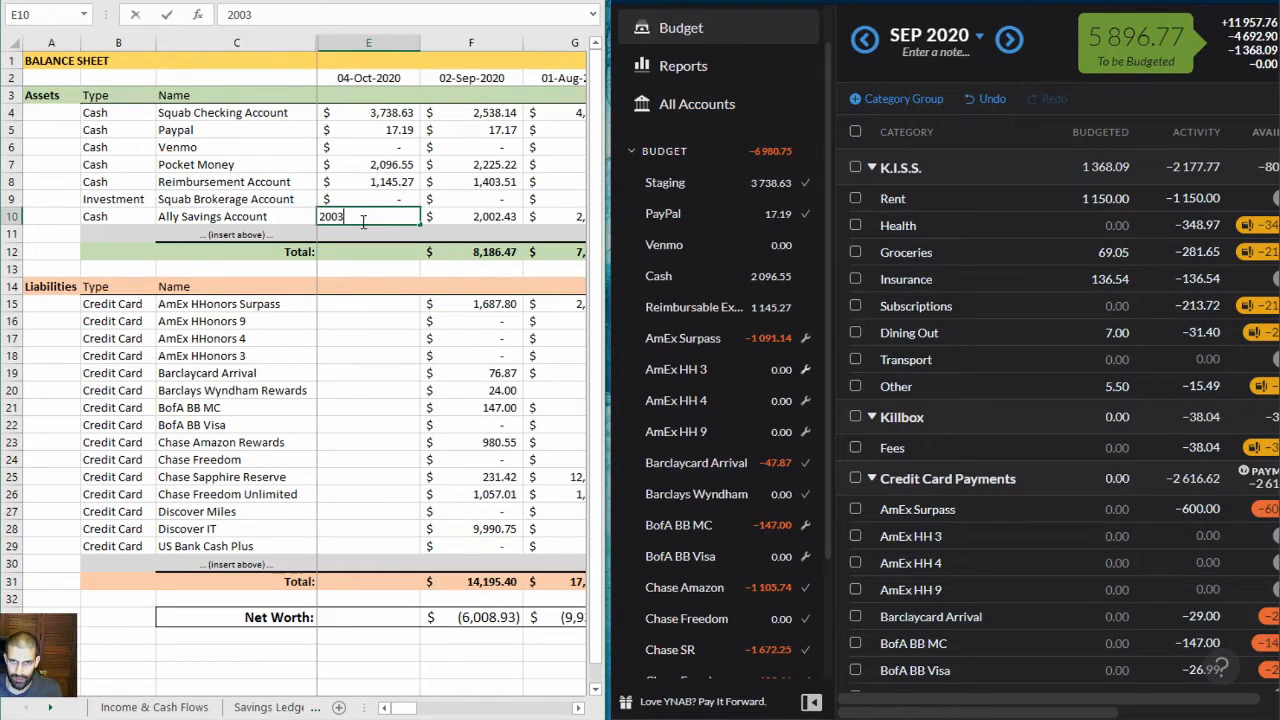
type(".7")
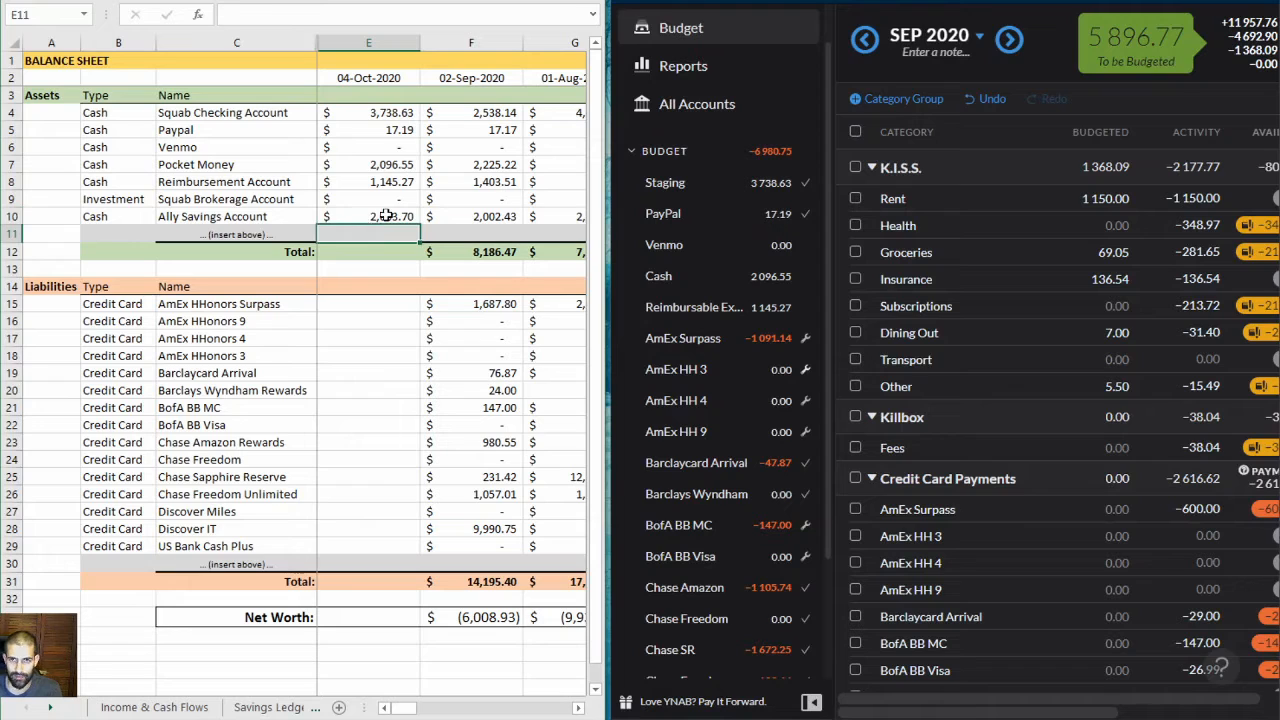
type("7")
key("Return")
left_click(360, 305)
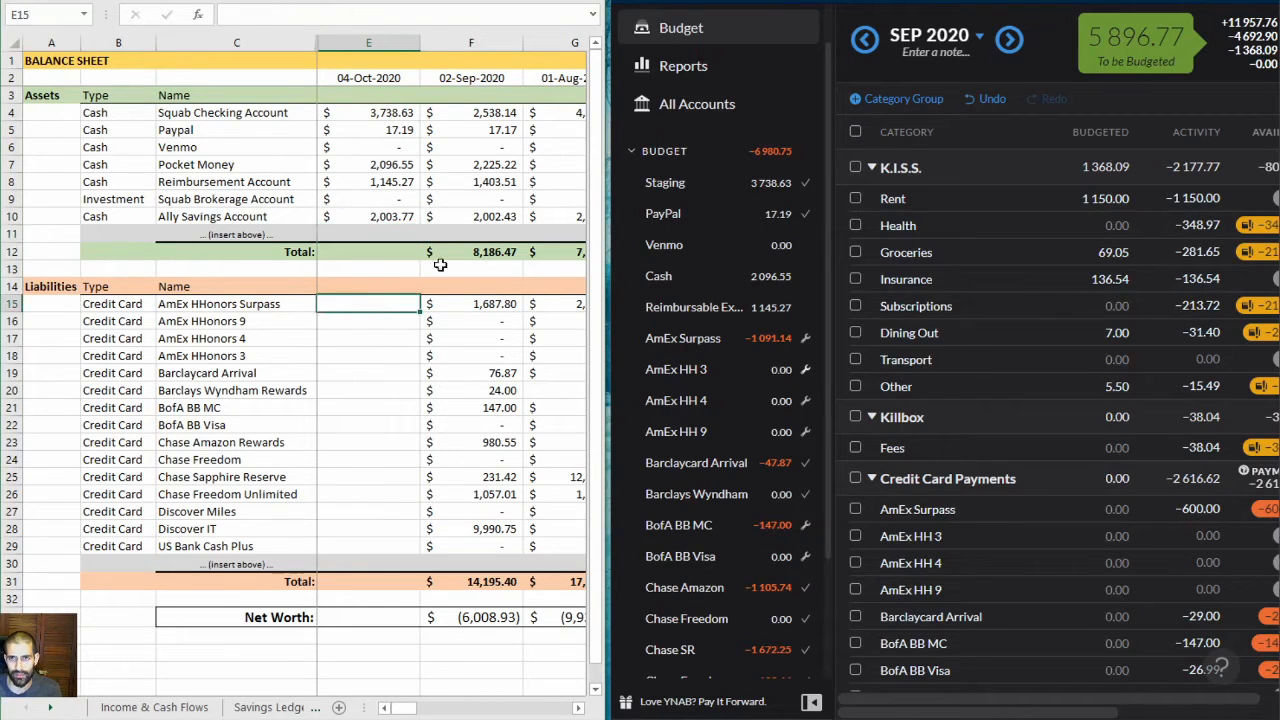
Extend the Assets total formula from the 02-Sep-2020 column to the 04-Oct-2020 column
left_click(431, 254)
left_click(431, 254)
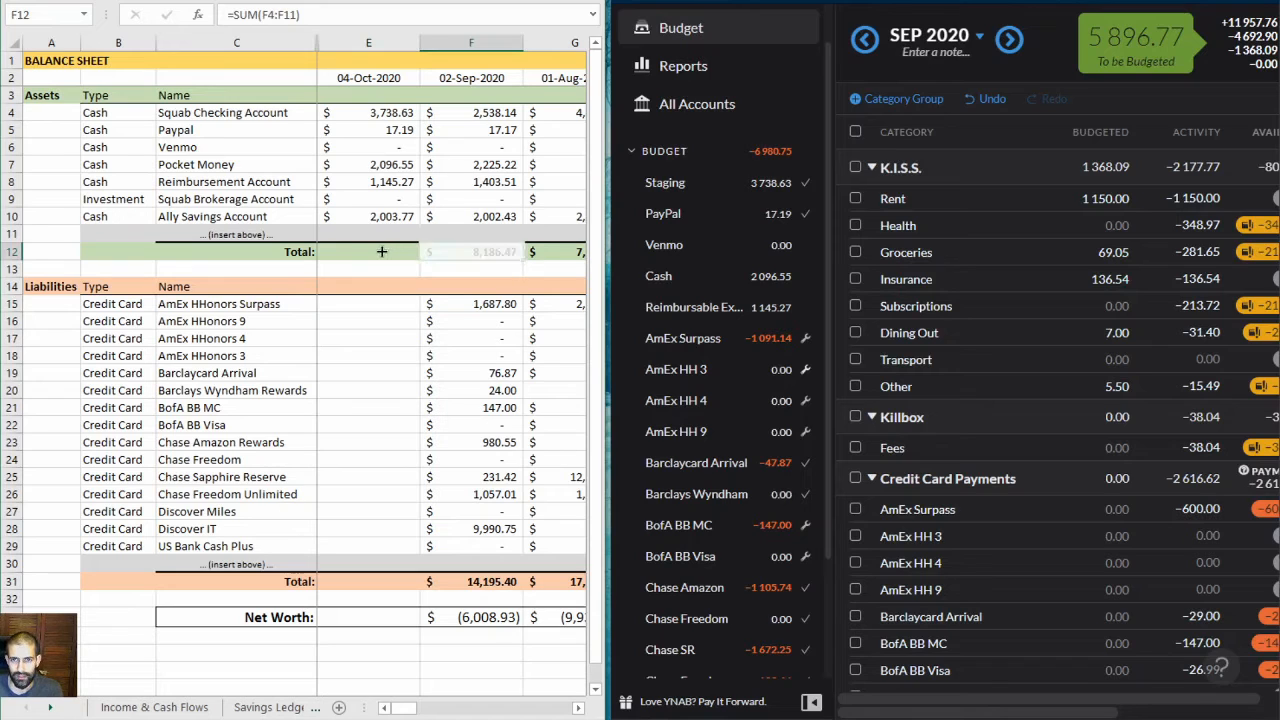
left_click_drag(349, 263, 350, 261)
Bring the credit card balances into view in YNAB and enter 1091.14 as the 04-Oct-2020 AmEx HHonors Surpass balance
left_click(360, 304)
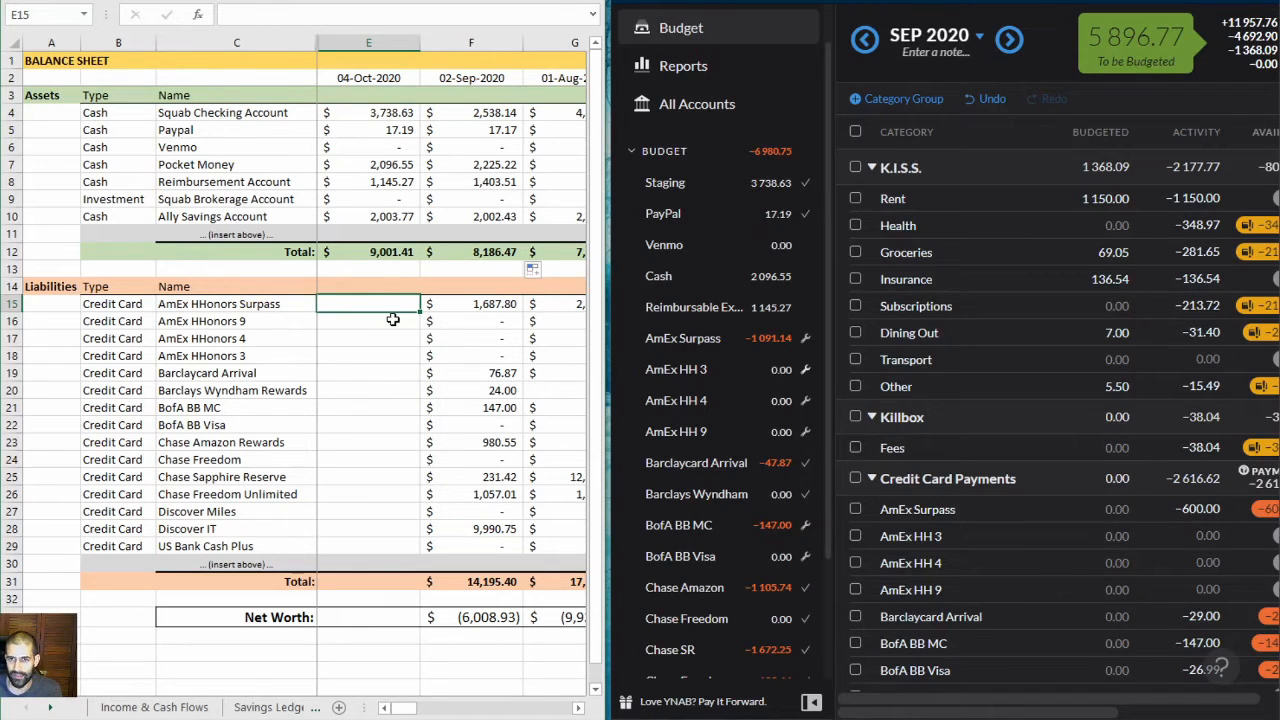
scroll(718, 313, "up", 1)
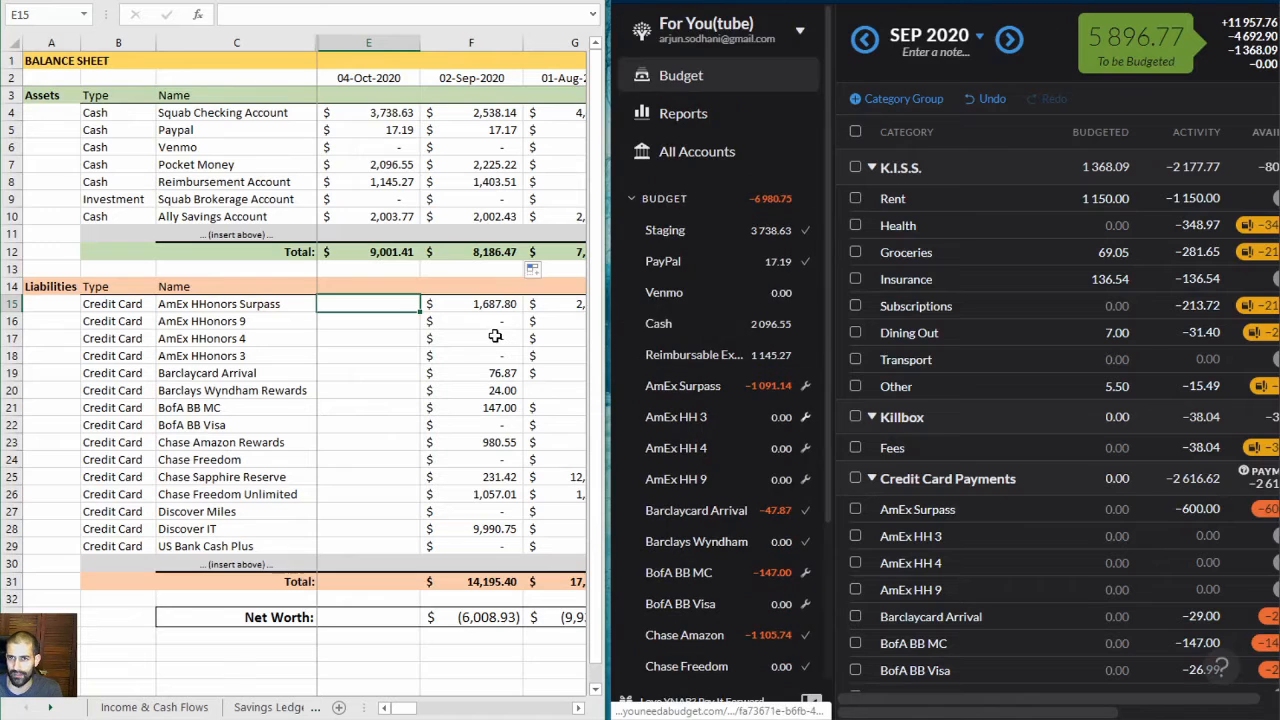
scroll(660, 329, "down", 4)
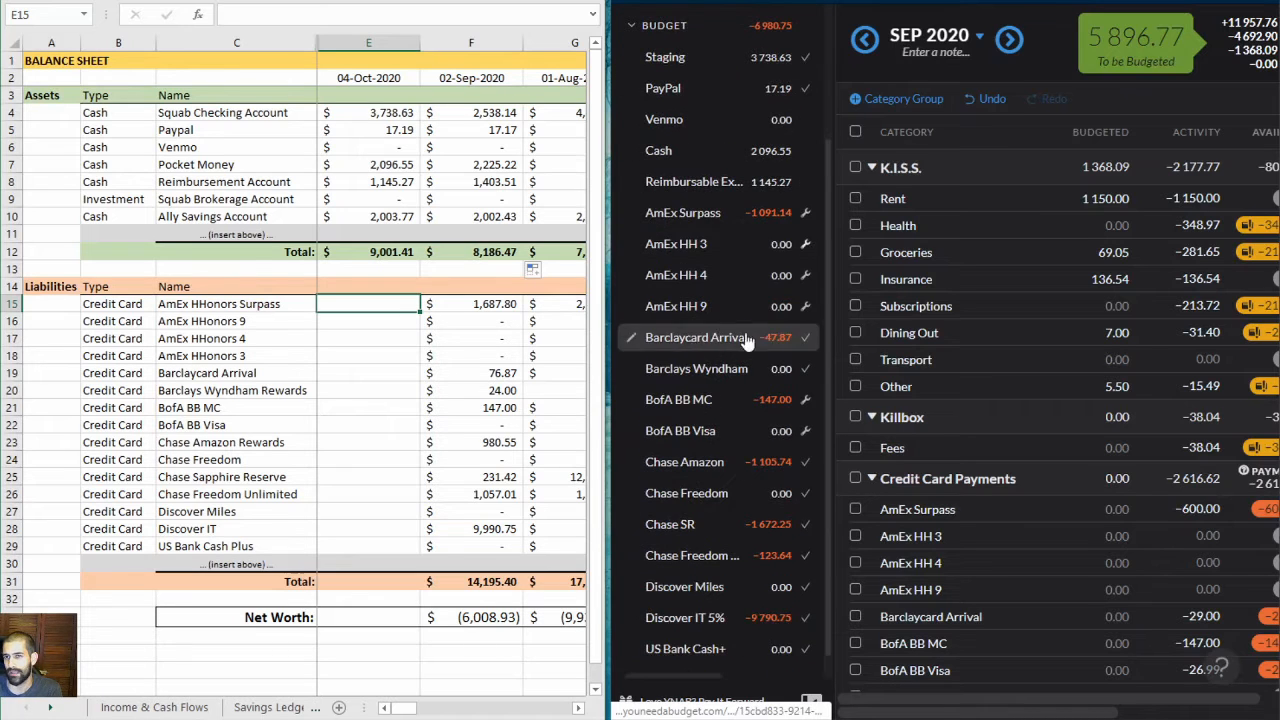
scroll(829, 237, "up", 1)
scroll(836, 252, "down", 1)
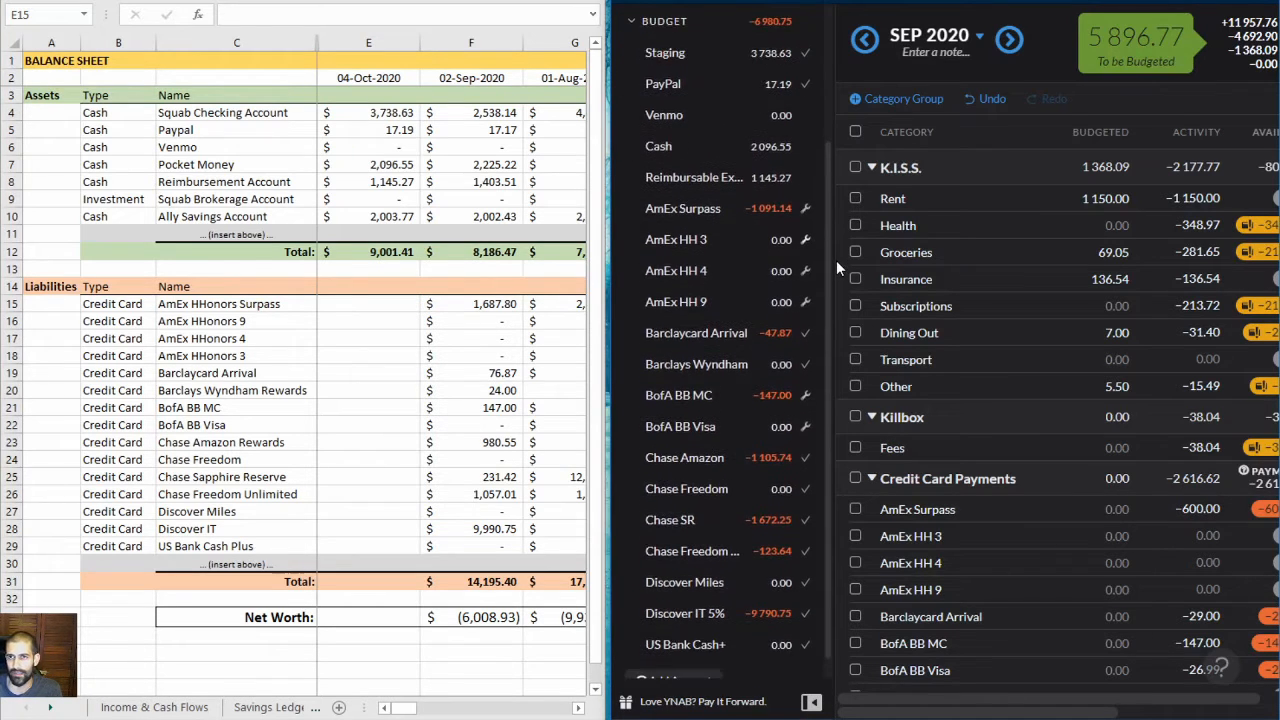
left_click(387, 300)
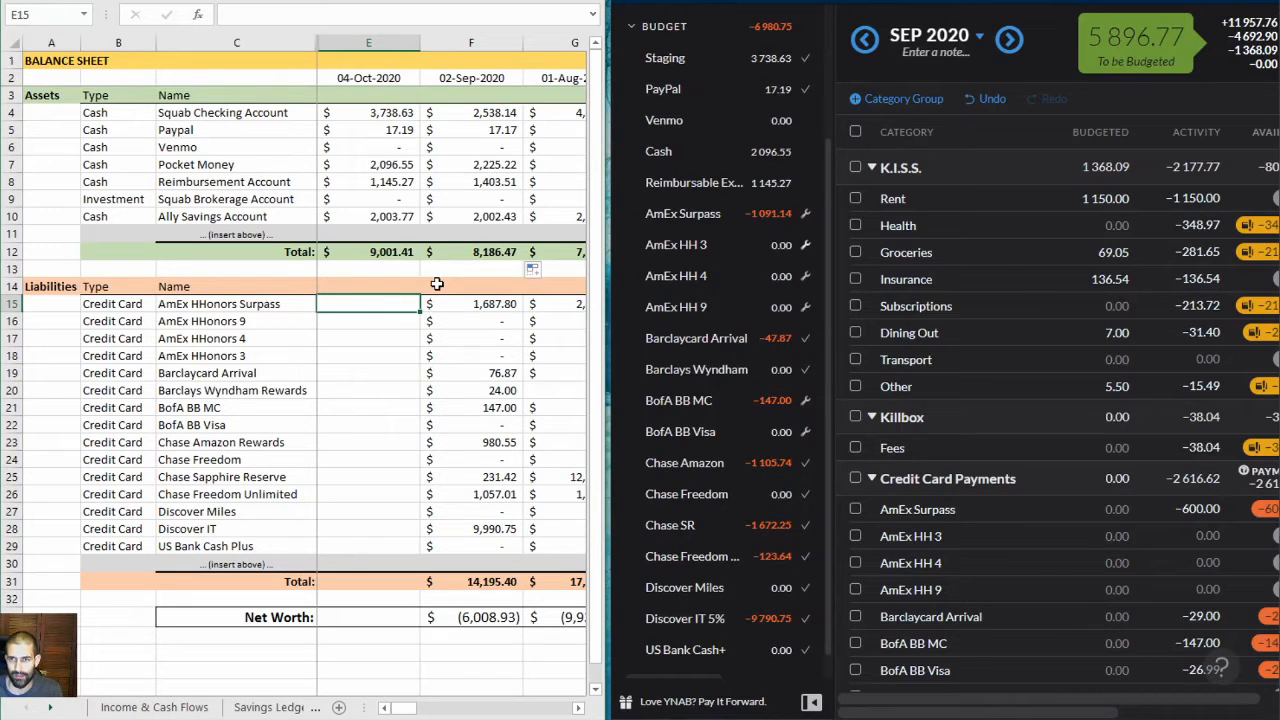
type("1,0")
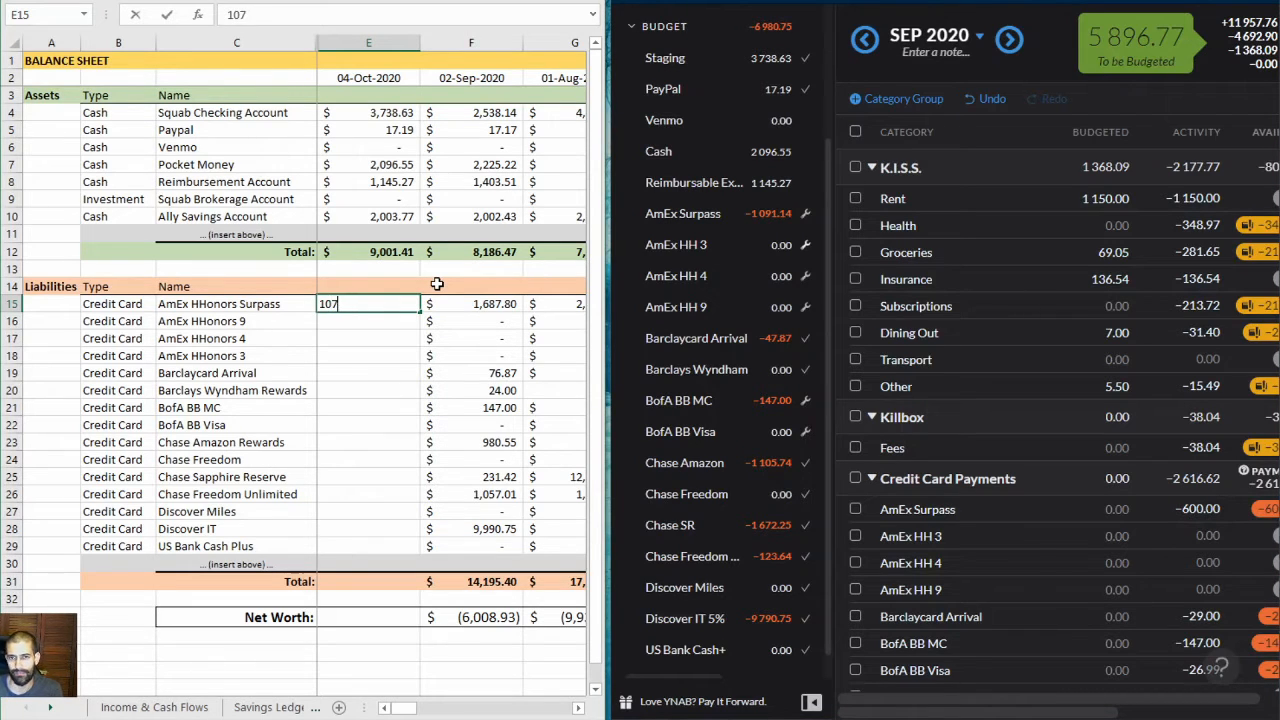
type("9")
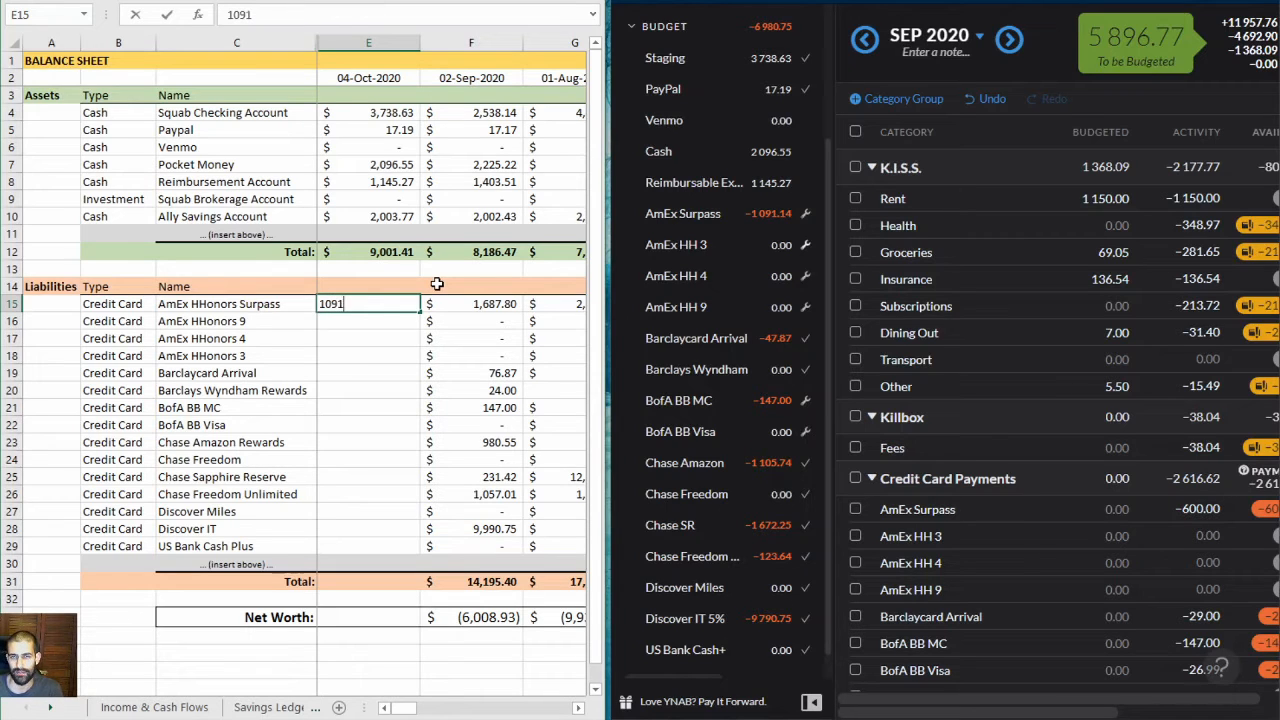
type("1")
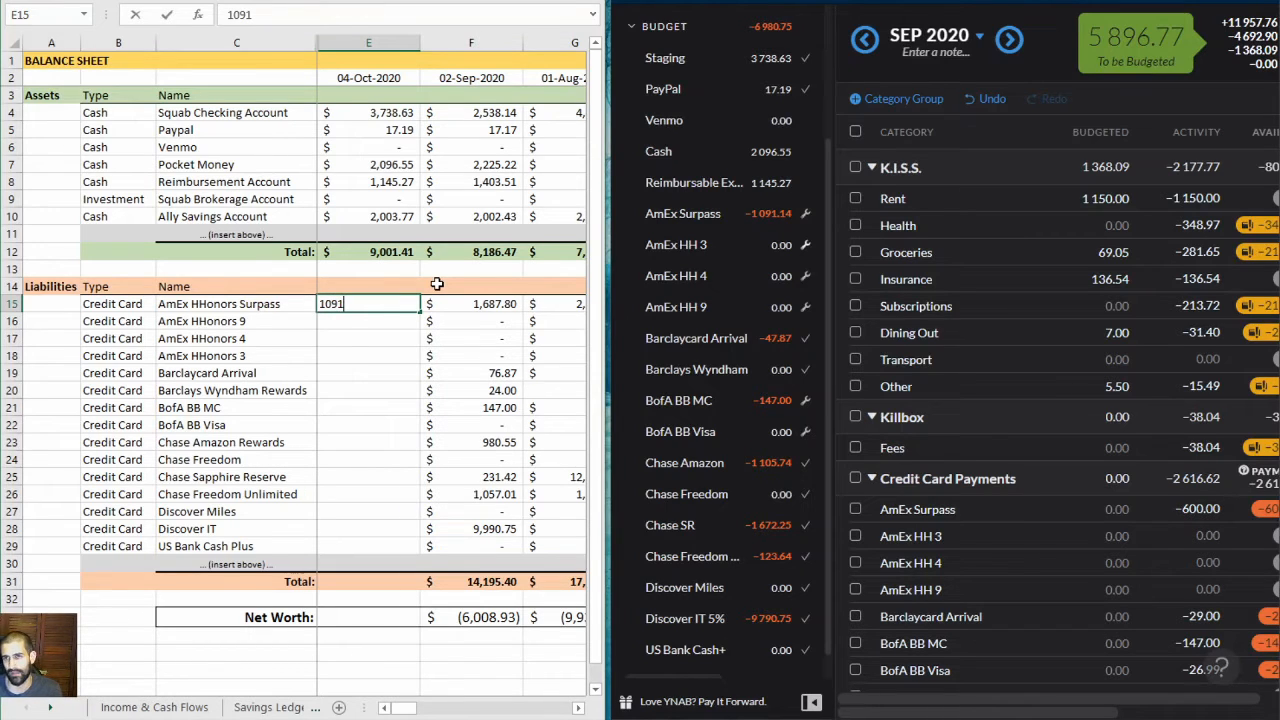
type(".")
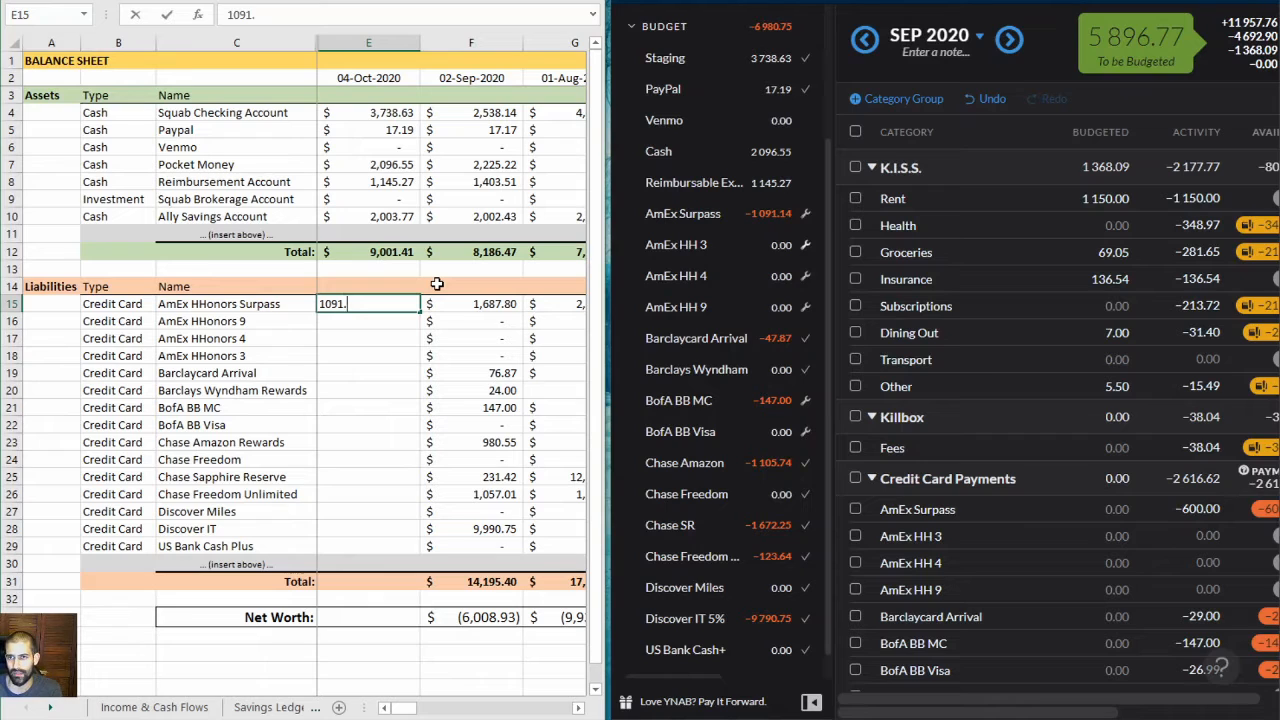
type("14")
key("Return")
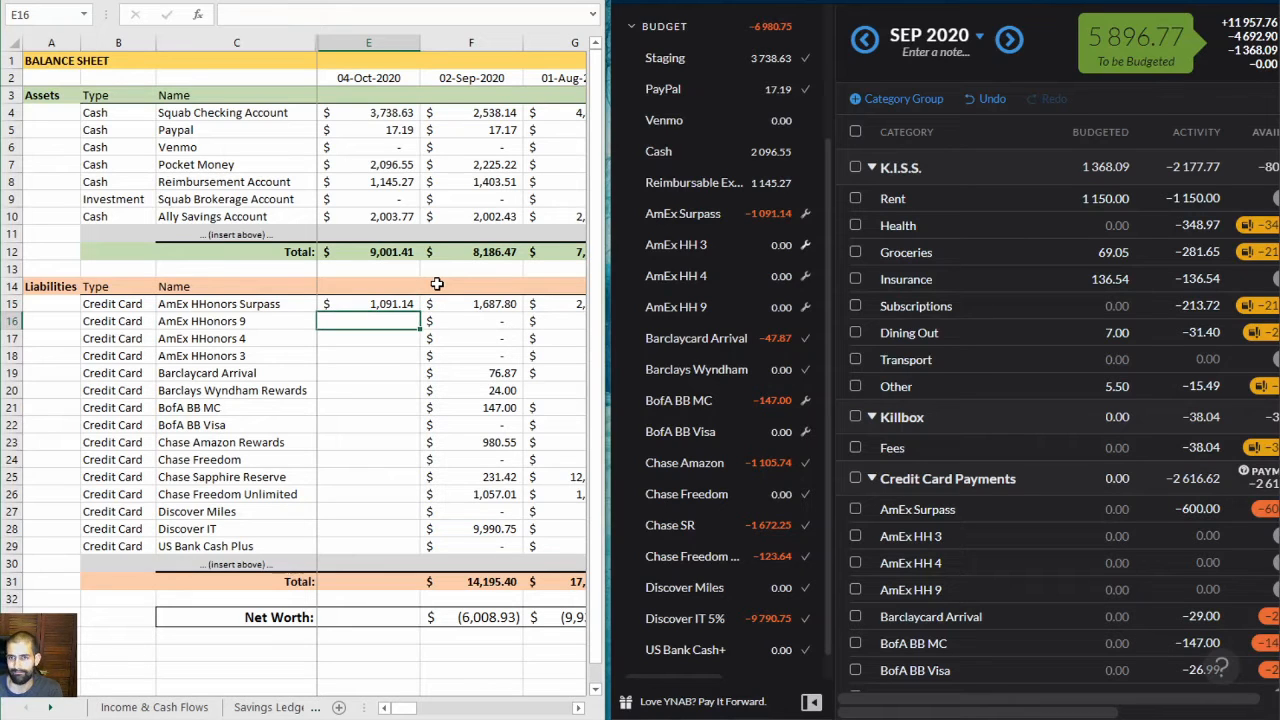
Enter 0 as the 04-Oct-2020 balance for AmEx HHonors 9, AmEx HHonors 4 and AmEx HHonors 3
type("0")
key("Return")
type("0")
key("Return")
type("0")
key("Return")
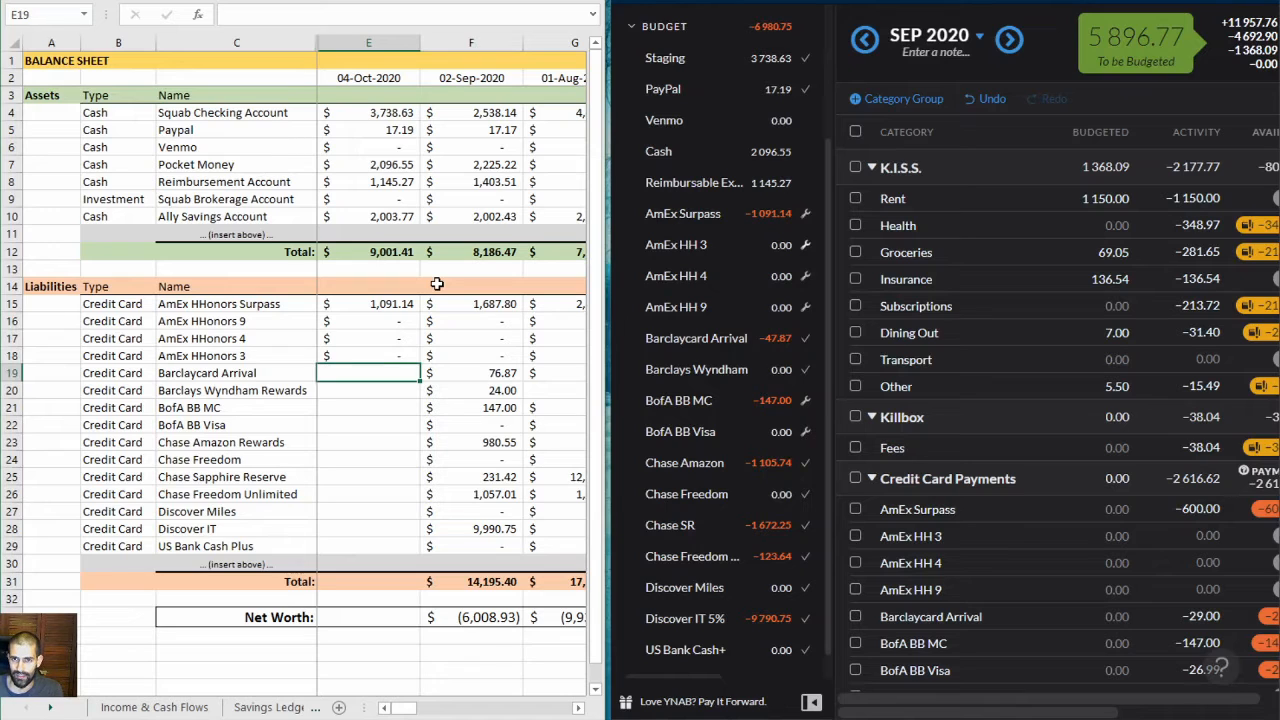
Enter the 04-Oct-2020 balances of 47.87 for Barclaycard Arrival and 0 for Barclays Wyndham Rewards
type("47.87")
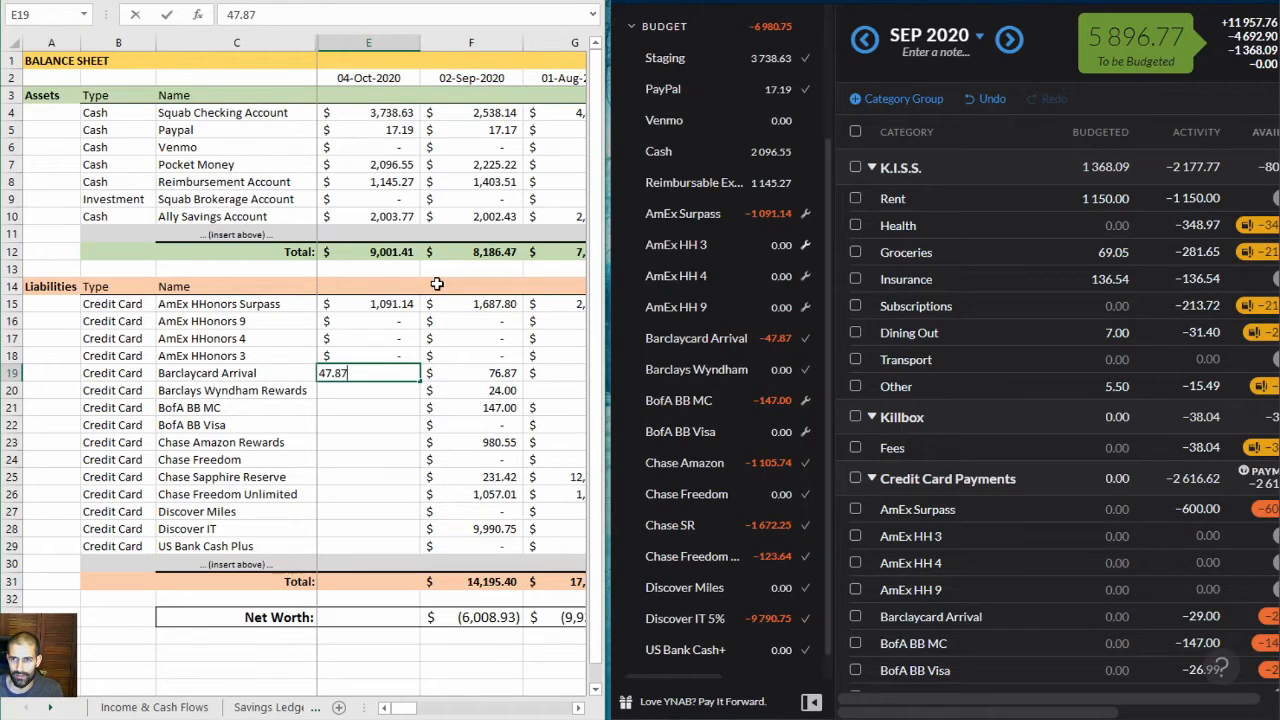
key("Return")
type("0")
key("Return")
Enter the 04-Oct-2020 balances of 147 for BofA BB MC and 0 for BofA BB Visa
type("14")
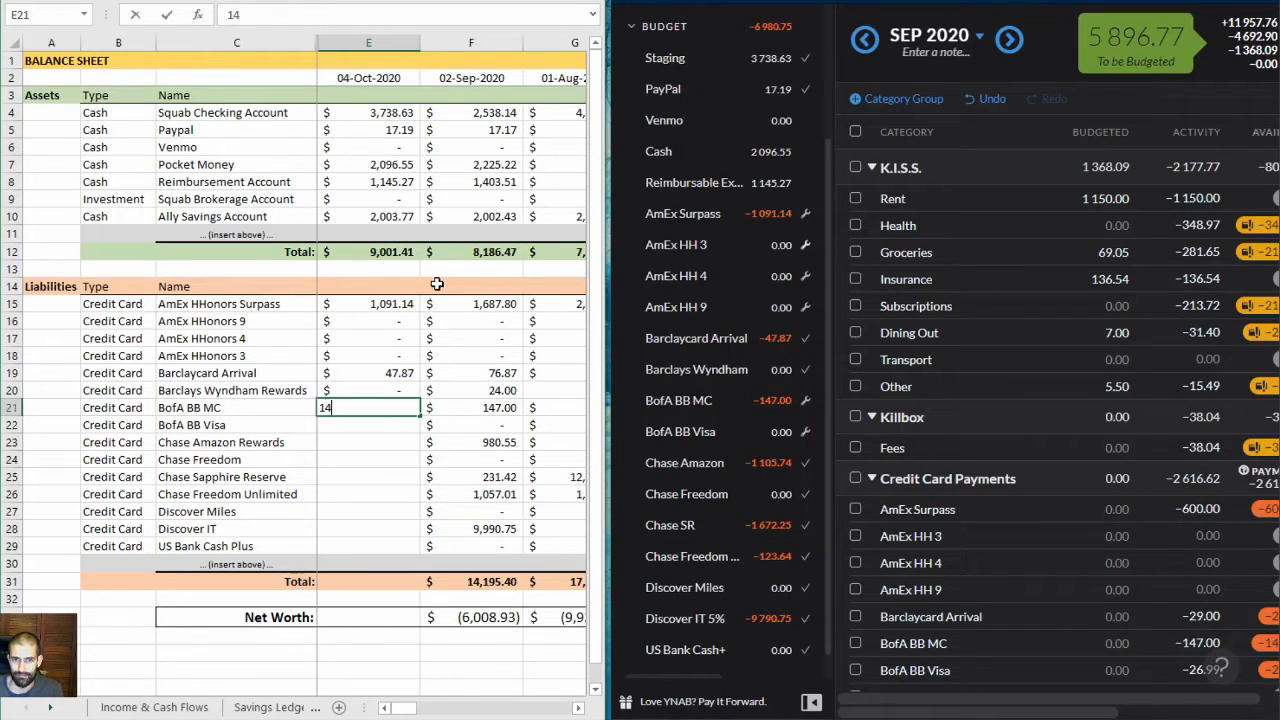
type("7")
key("Return")
type("0")
key("Return")
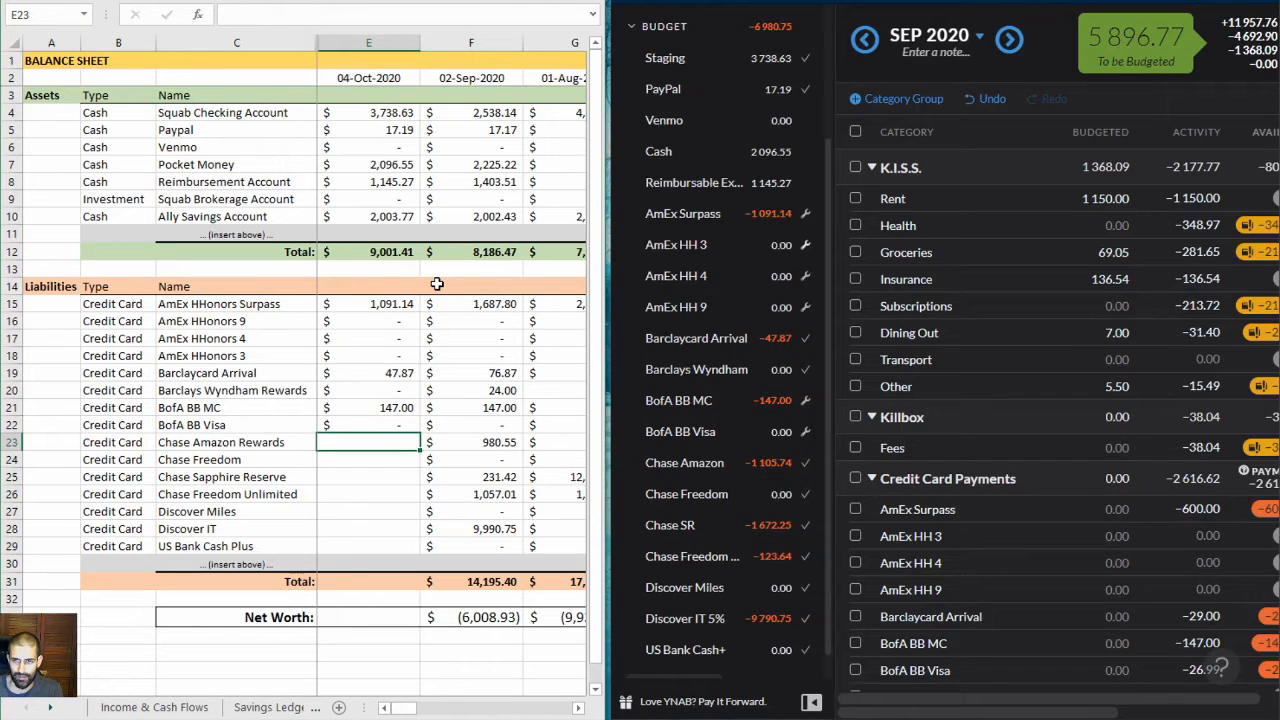
Enter the 04-Oct-2020 balances of 1105.74 for Chase Amazon Rewards and 0 for Chase Freedom
type("1105.74")
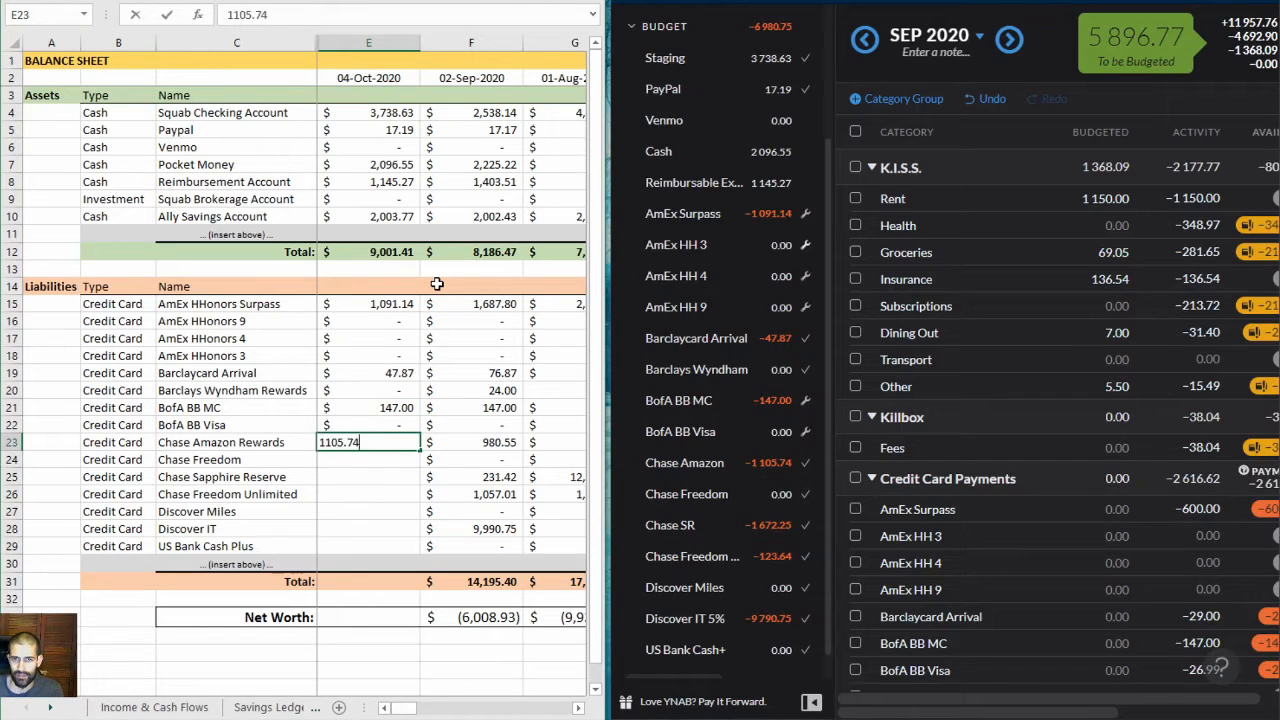
key("Return")
type("0")
key("Return")
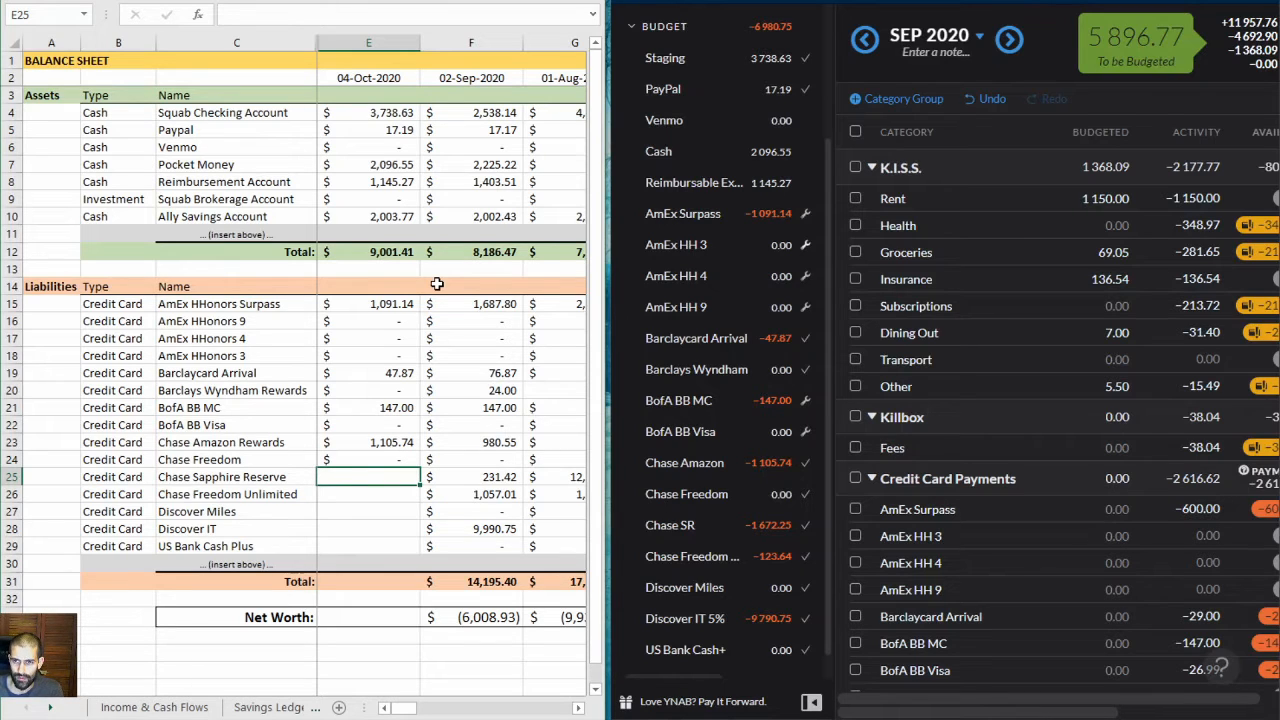
Enter the 04-Oct-2020 balances of 1672.25 for Chase Sapphire Reserve and 123.64 for Chase Freedom Unlimited
type("1672.25")
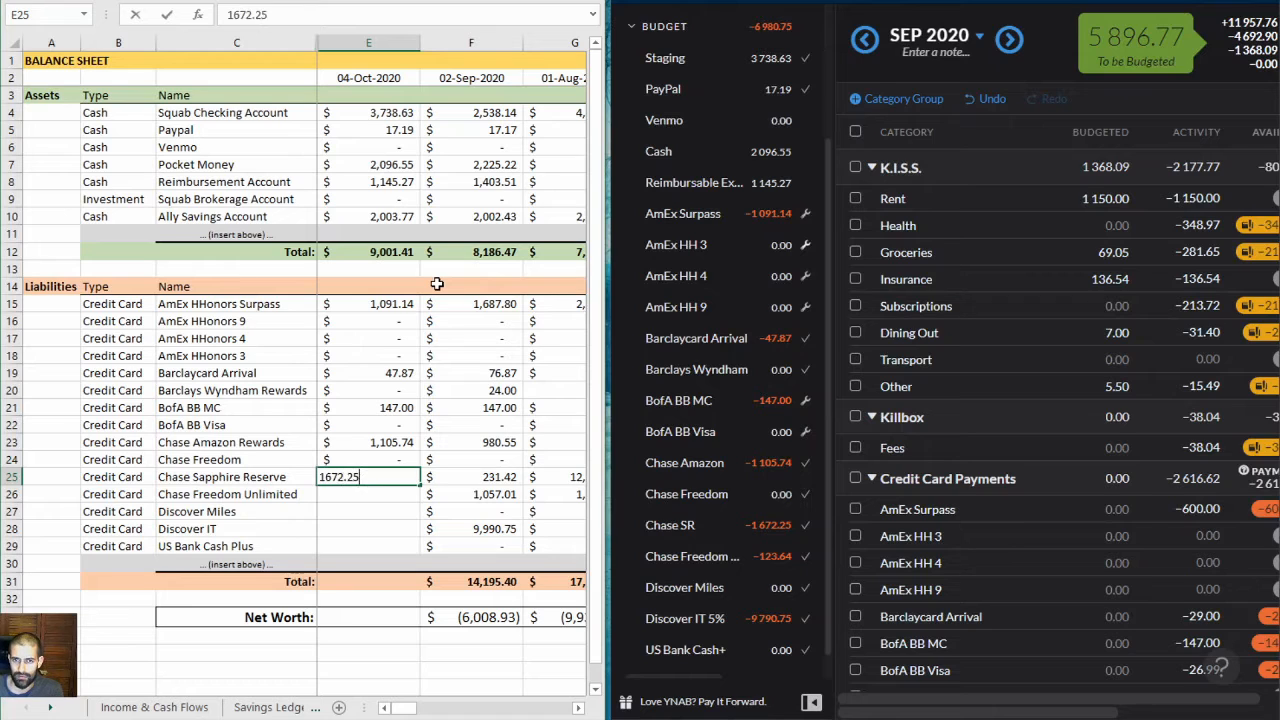
key("Return")
type("123.64")
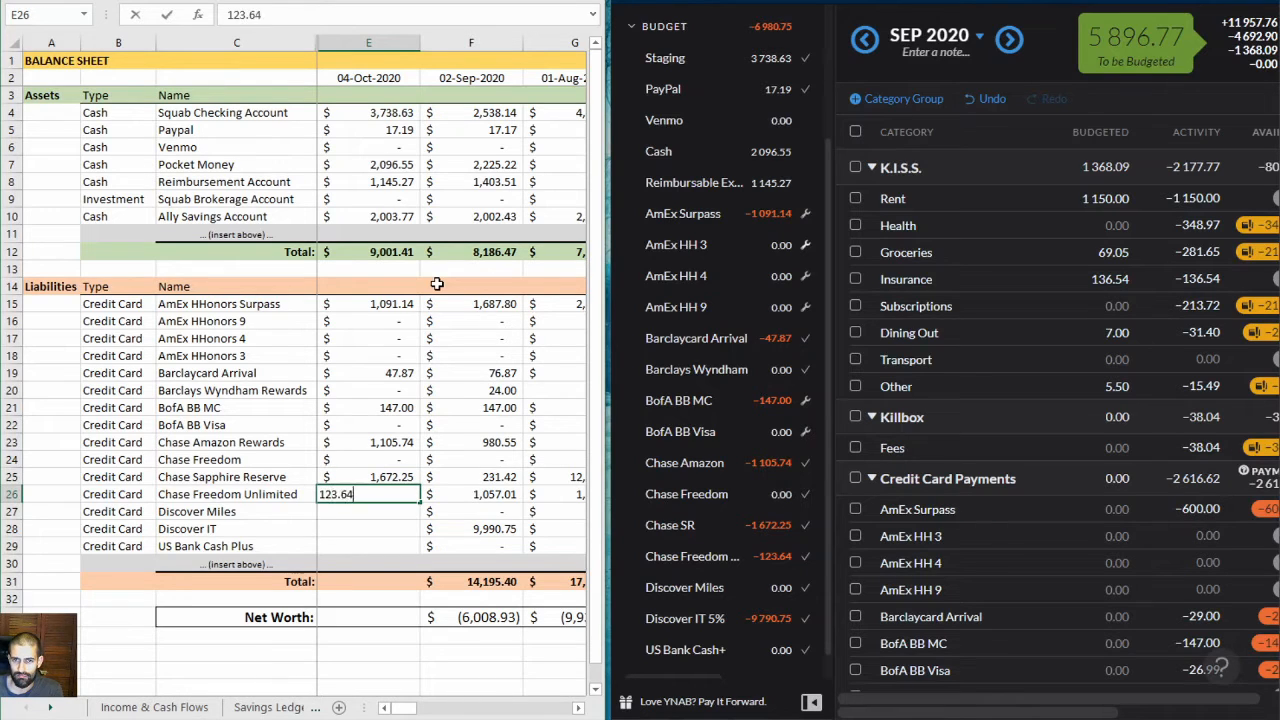
key("Return")
Enter the 04-Oct-2020 balances of 0 for Discover Miles, 9790.75 for Discover IT and 0 for US Bank Cash Plus
type("0")
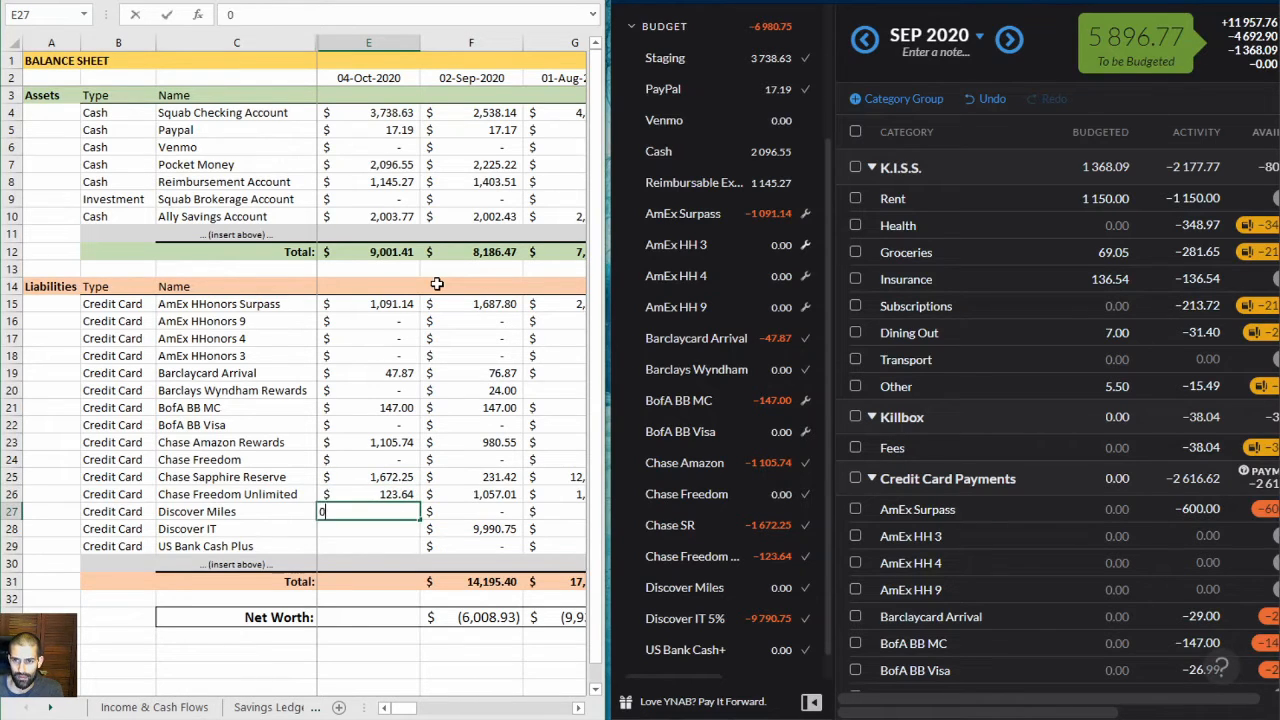
key("Return")
type("9790.")
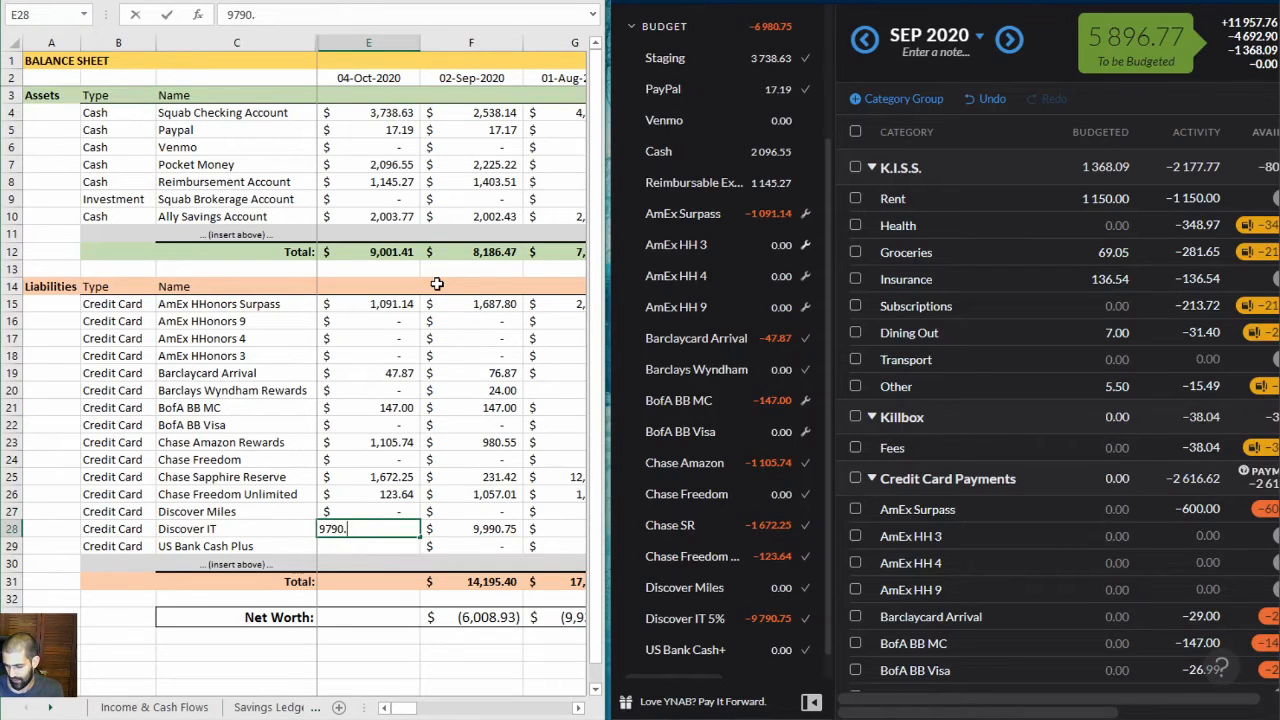
type("875")
key("Return")
type("0")
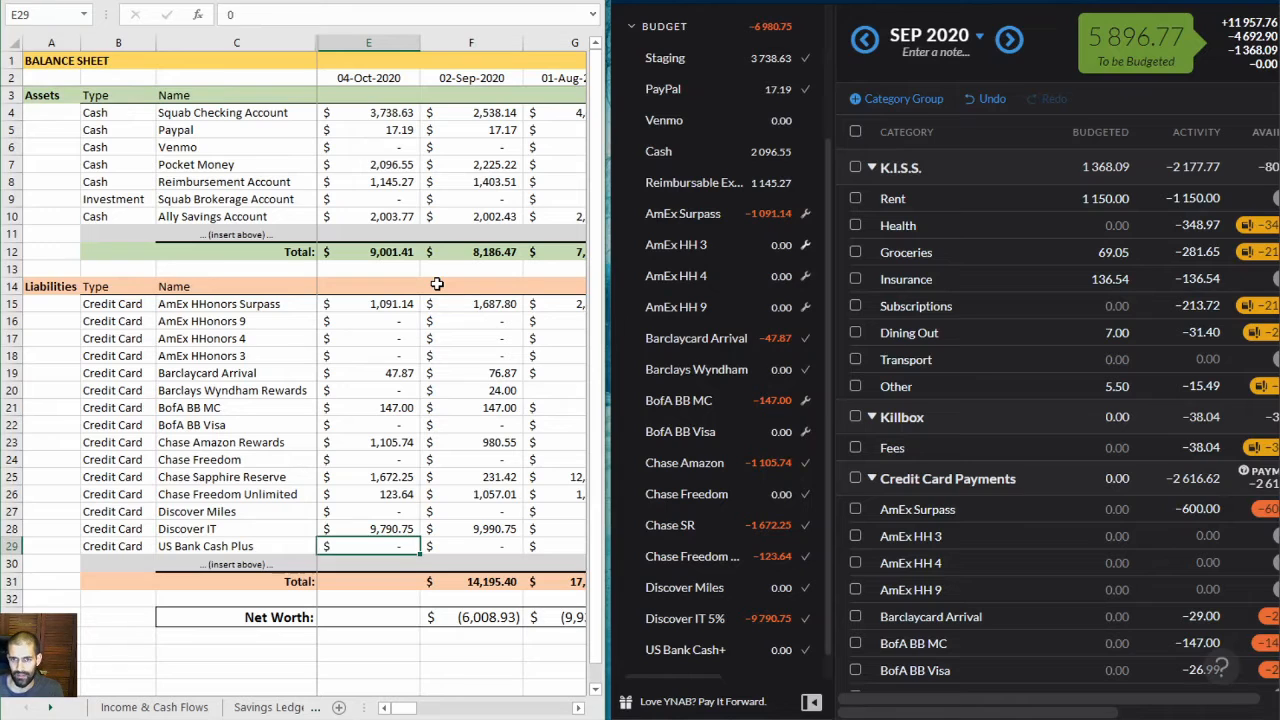
key("Return")
Extend the Liabilities total and Net Worth formulas from the 02-Sep-2020 column to the 04-Oct-2020 column
left_click(510, 581)
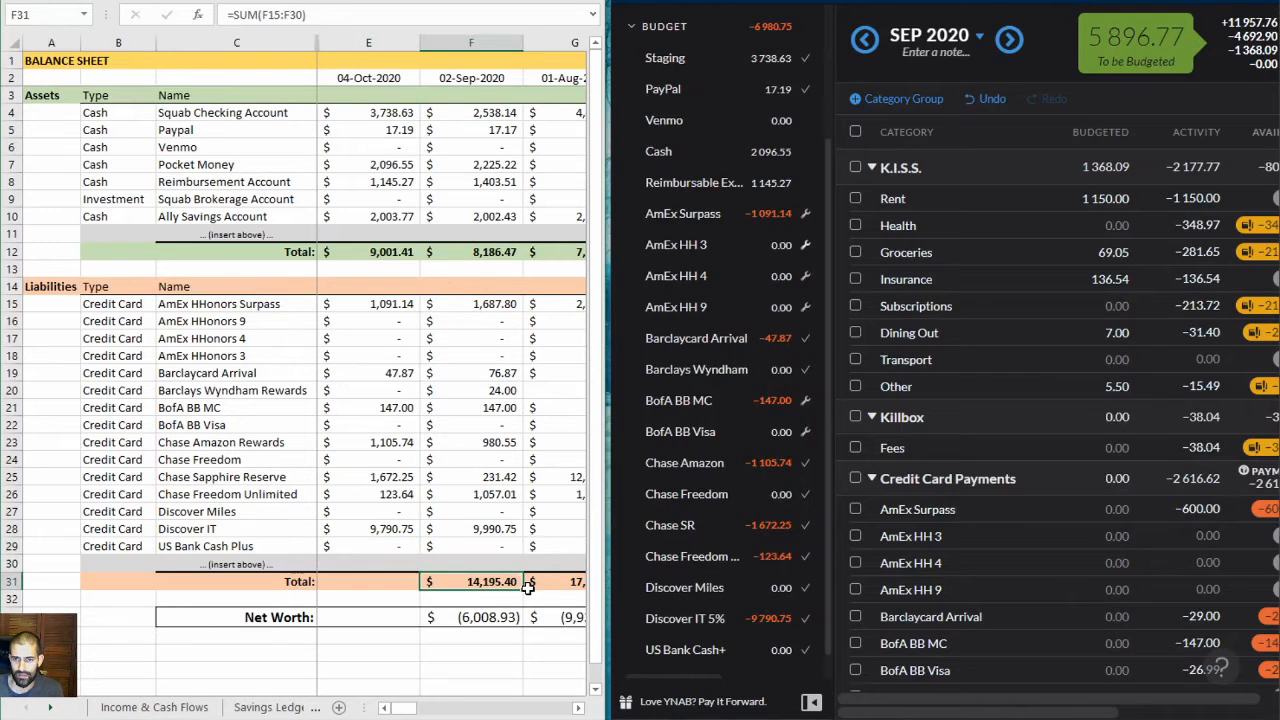
left_click_drag(522, 590, 418, 585)
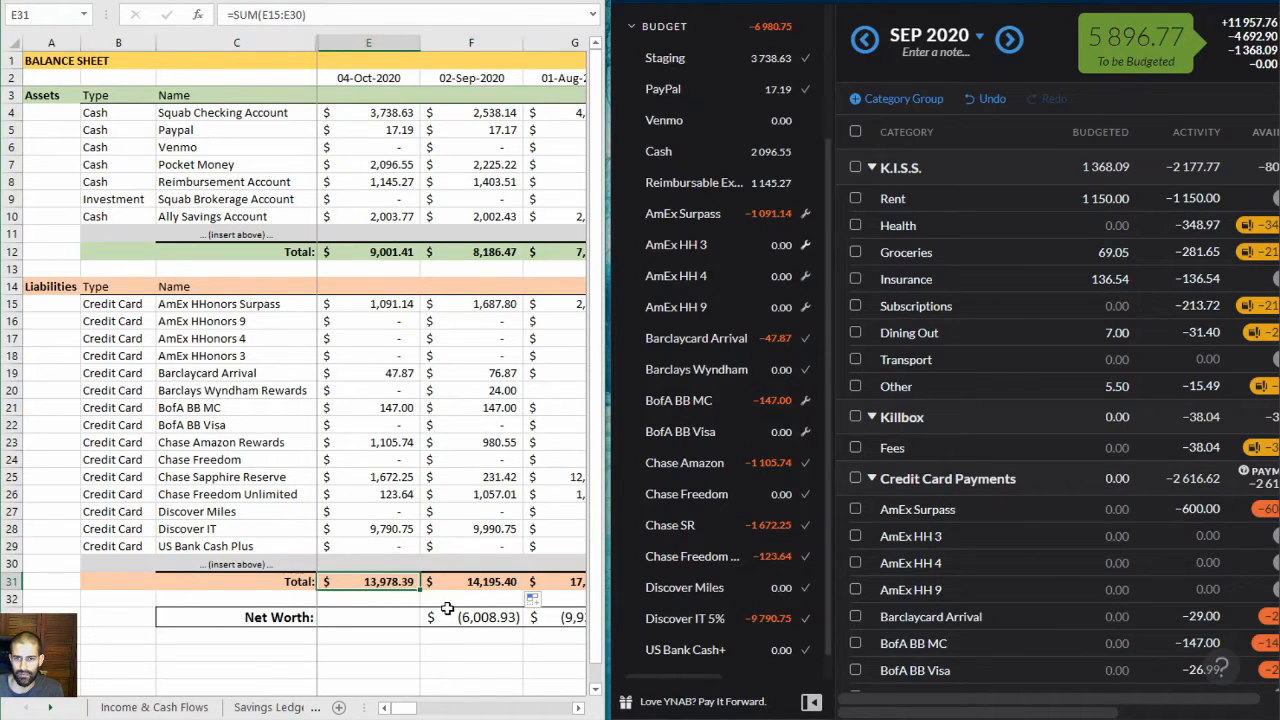
left_click(488, 617)
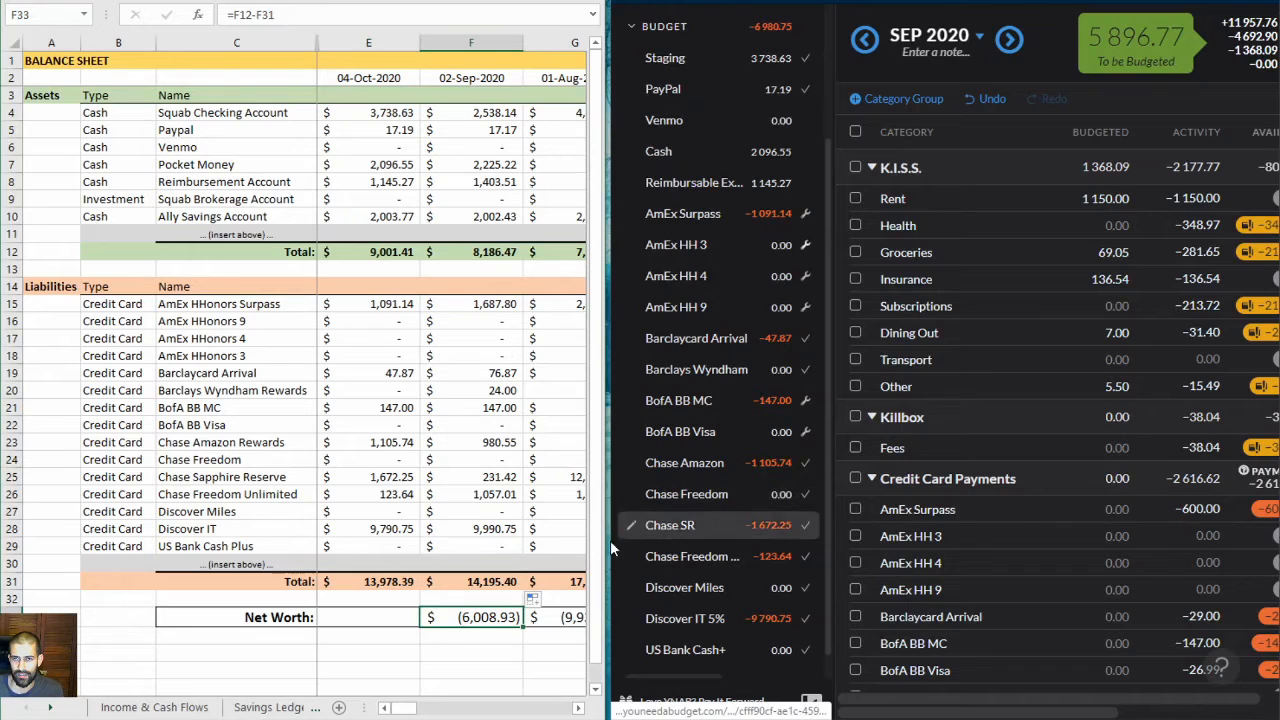
left_click_drag(371, 620, 371, 621)
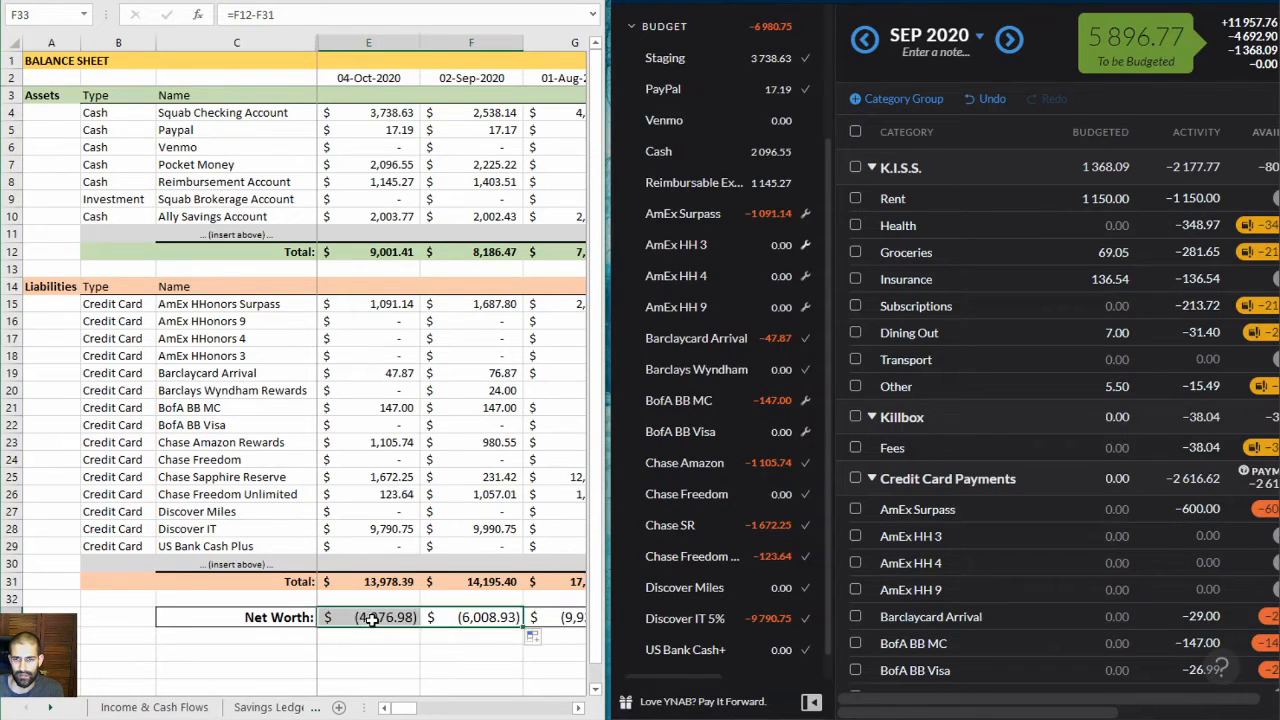
left_click(368, 652)
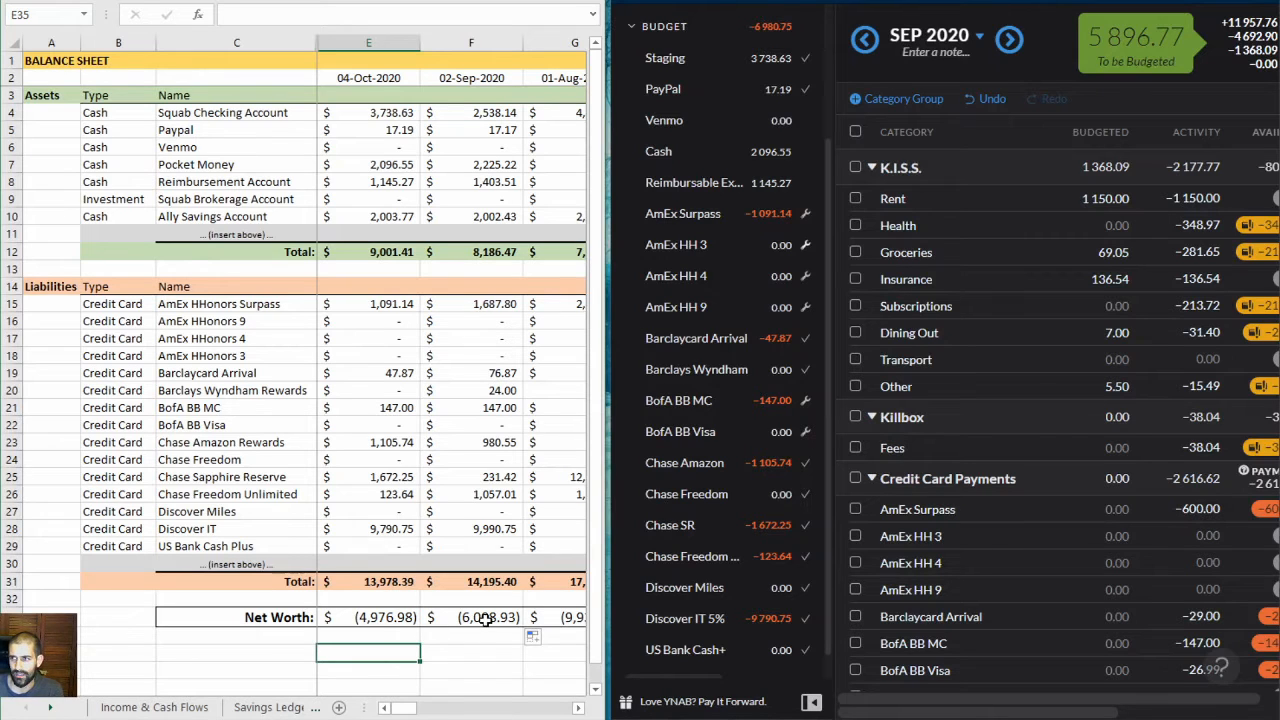
Widen the Excel window to compare the 04-Oct-2020 net worth and card balances with all earlier dates
left_click(390, 617)
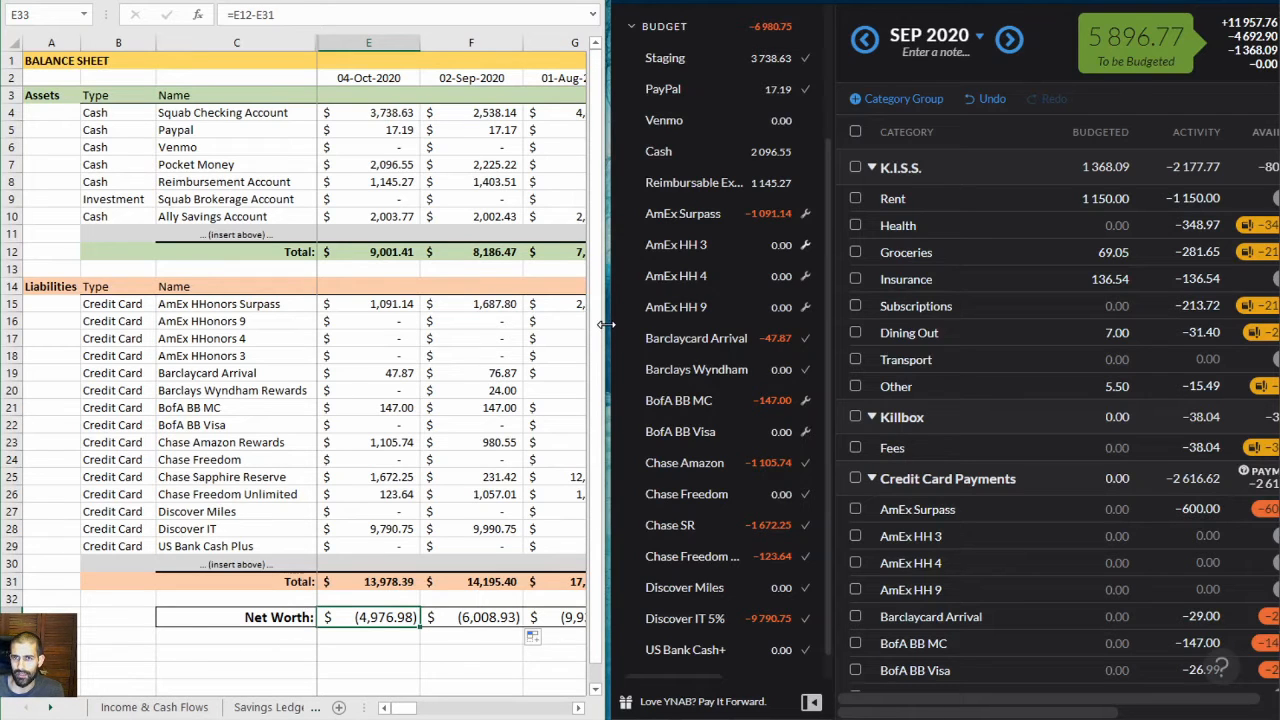
left_click_drag(607, 324, 1100, 335)
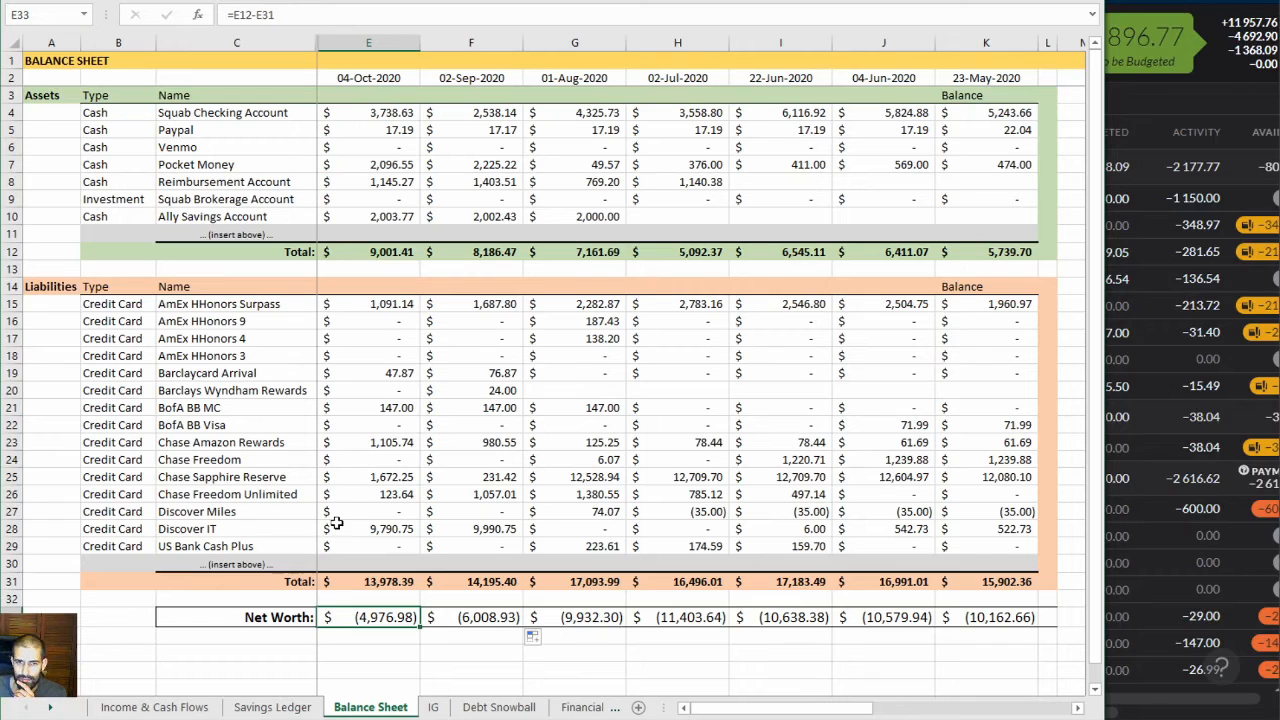
left_click(368, 305)
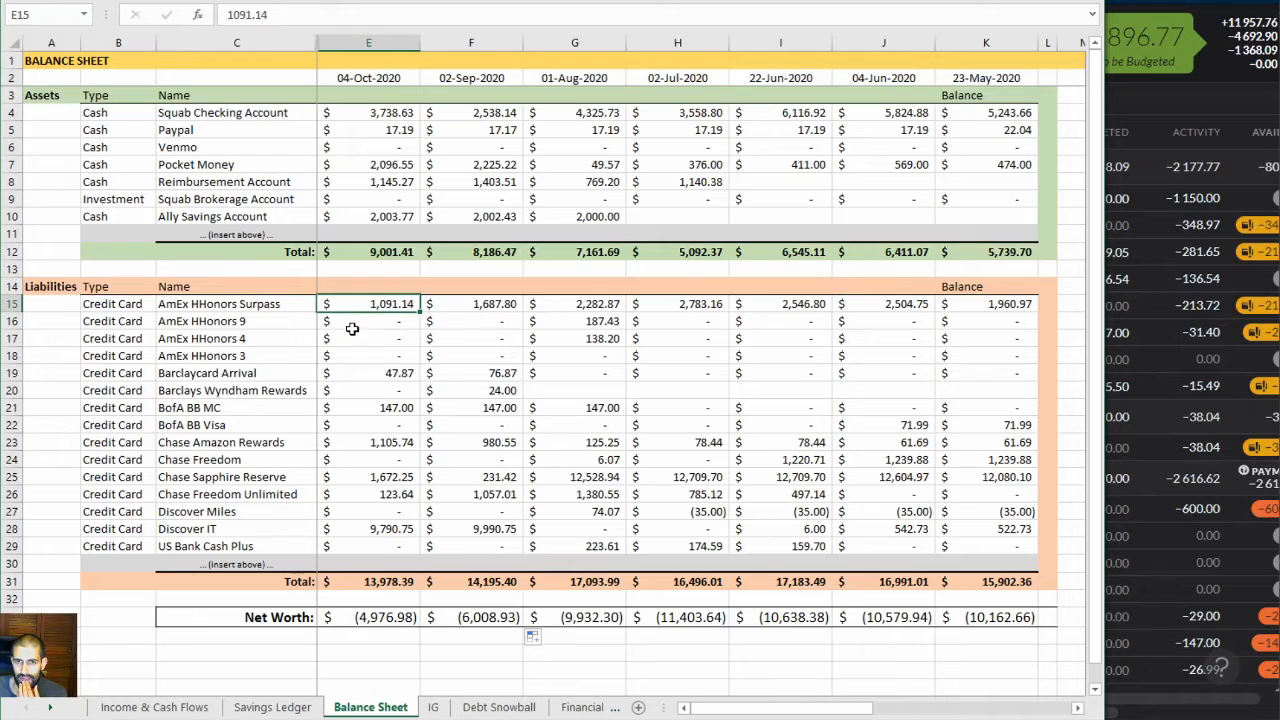
Review the 04-Oct-2020 Discover IT debt and assets total, then compare the Pocket Money and Ally Savings Account balances
left_click(391, 527)
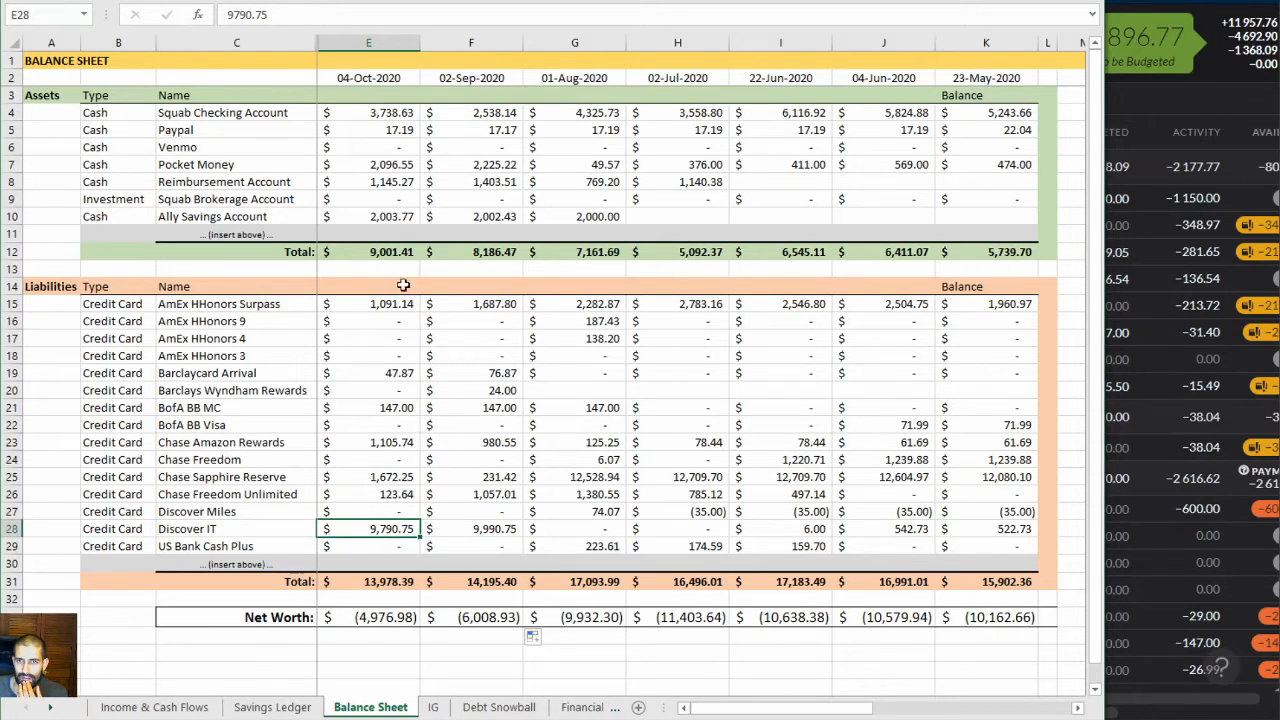
left_click(386, 254)
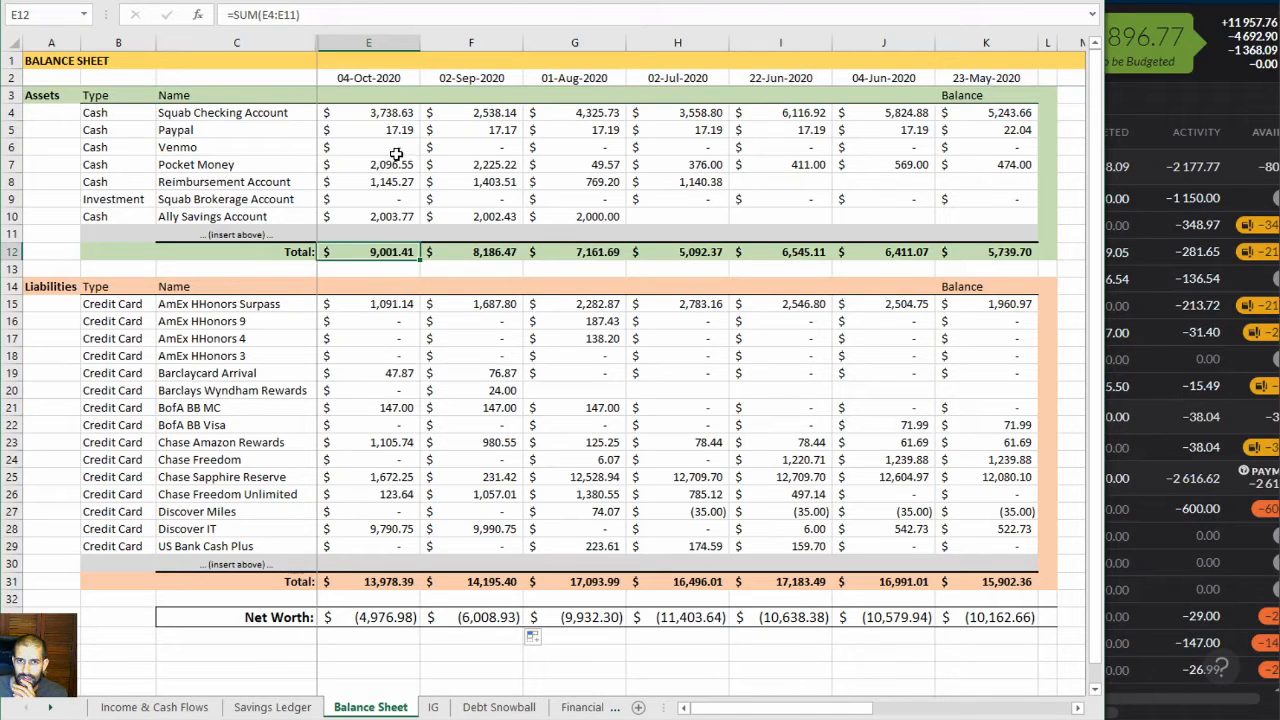
left_click(373, 219)
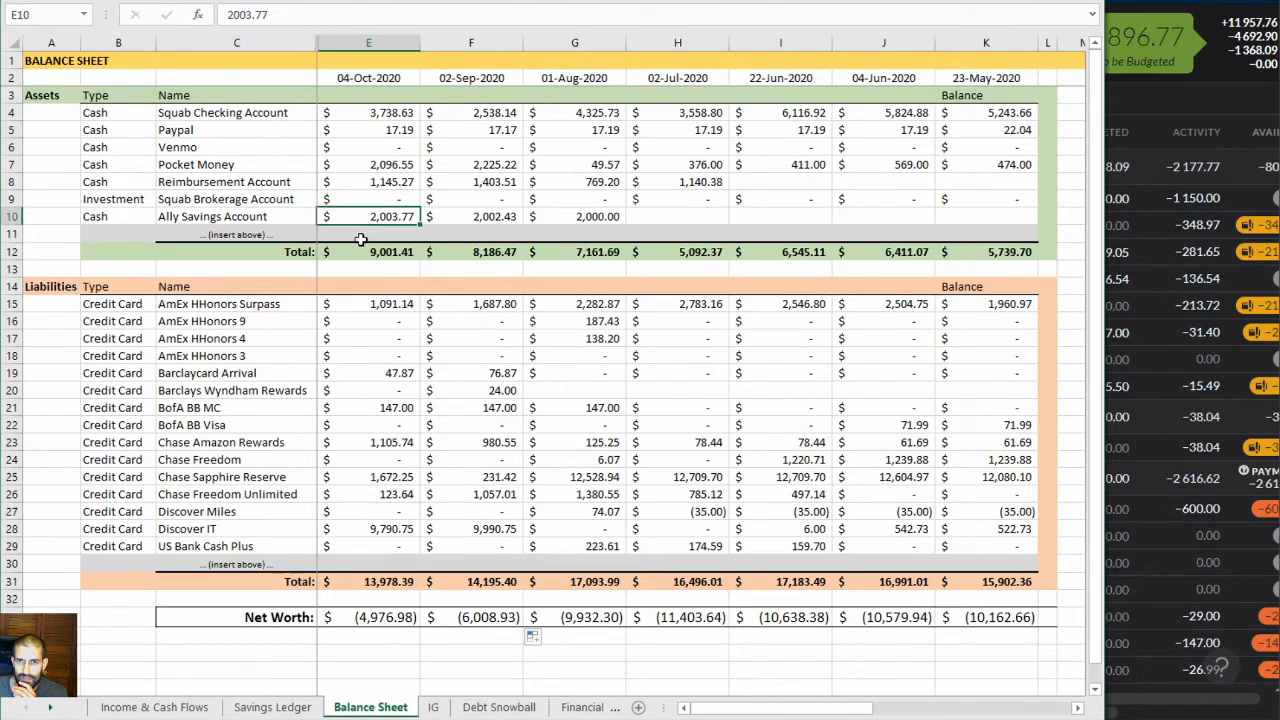
left_click(381, 151)
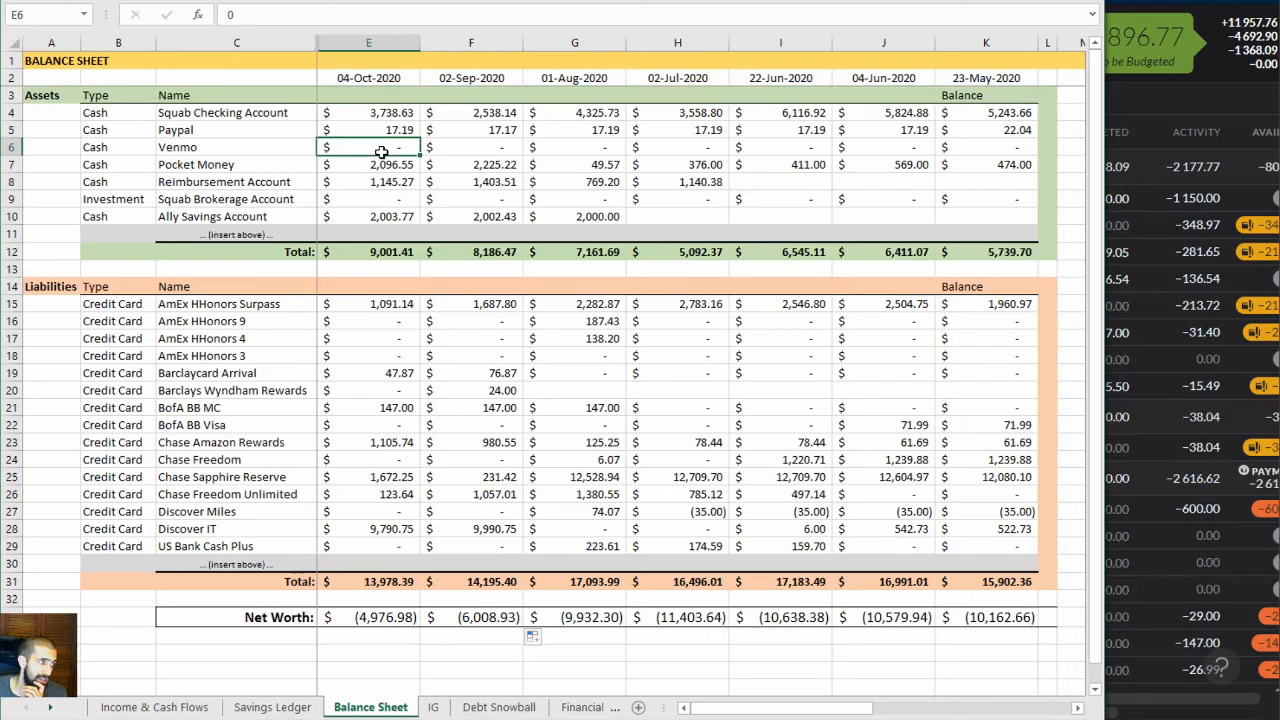
left_click(398, 165)
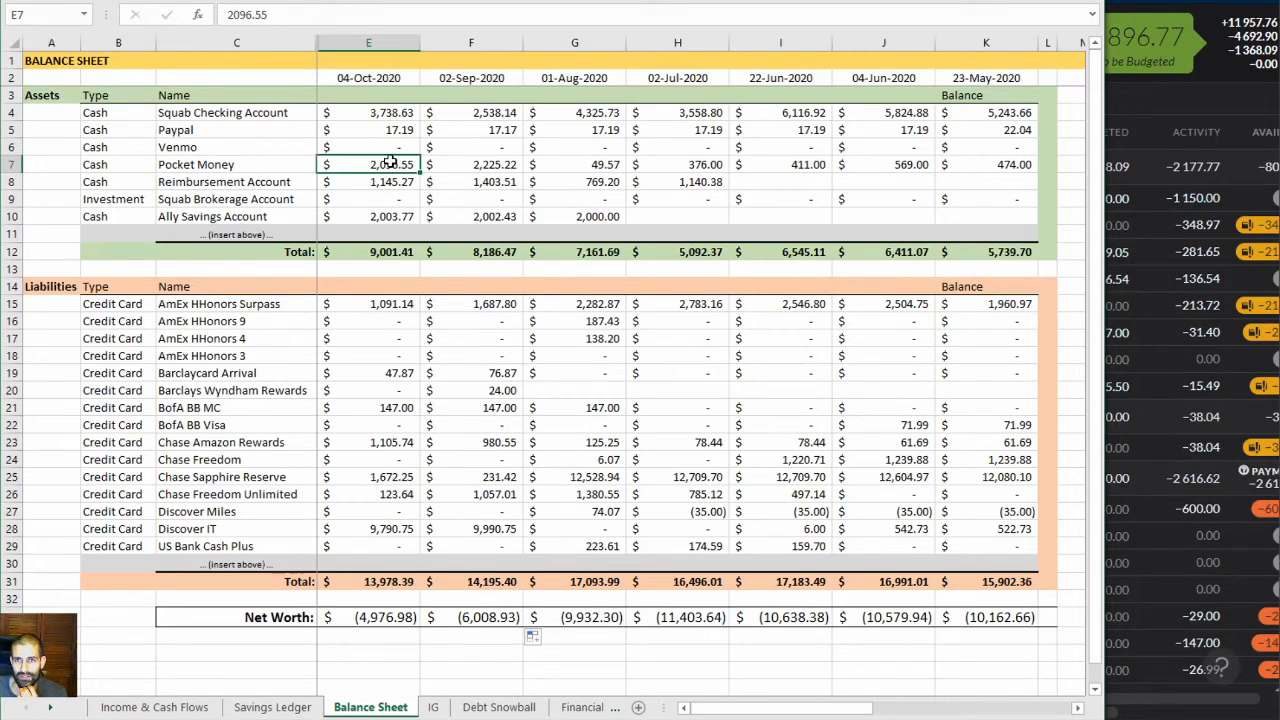
left_click(380, 214)
left_click(410, 170)
left_click(402, 218)
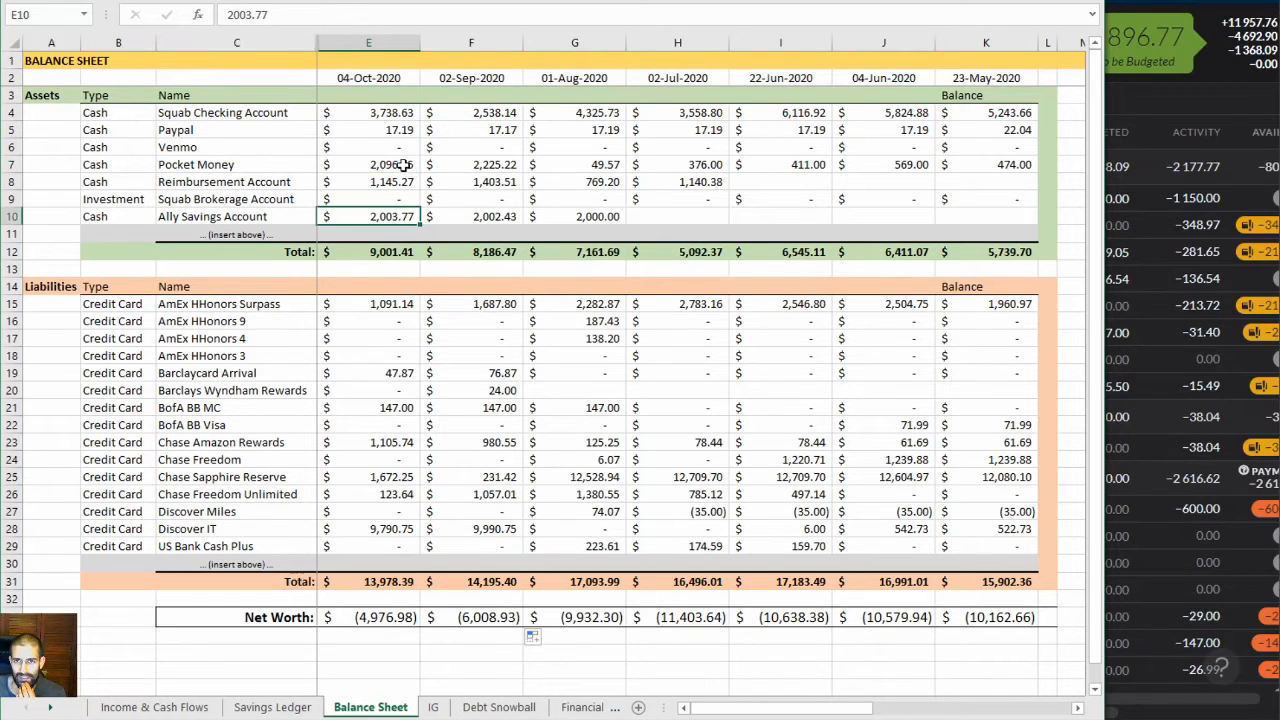
left_click(403, 166)
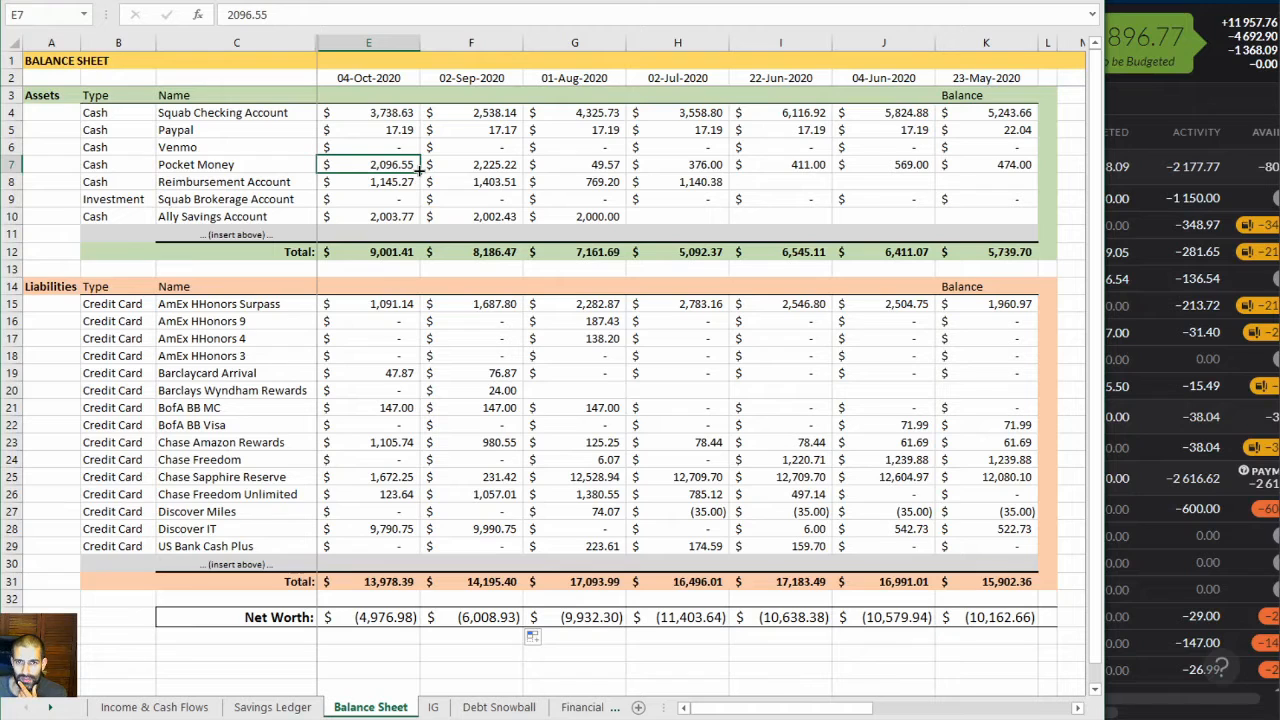
left_click(397, 216)
left_click(403, 163)
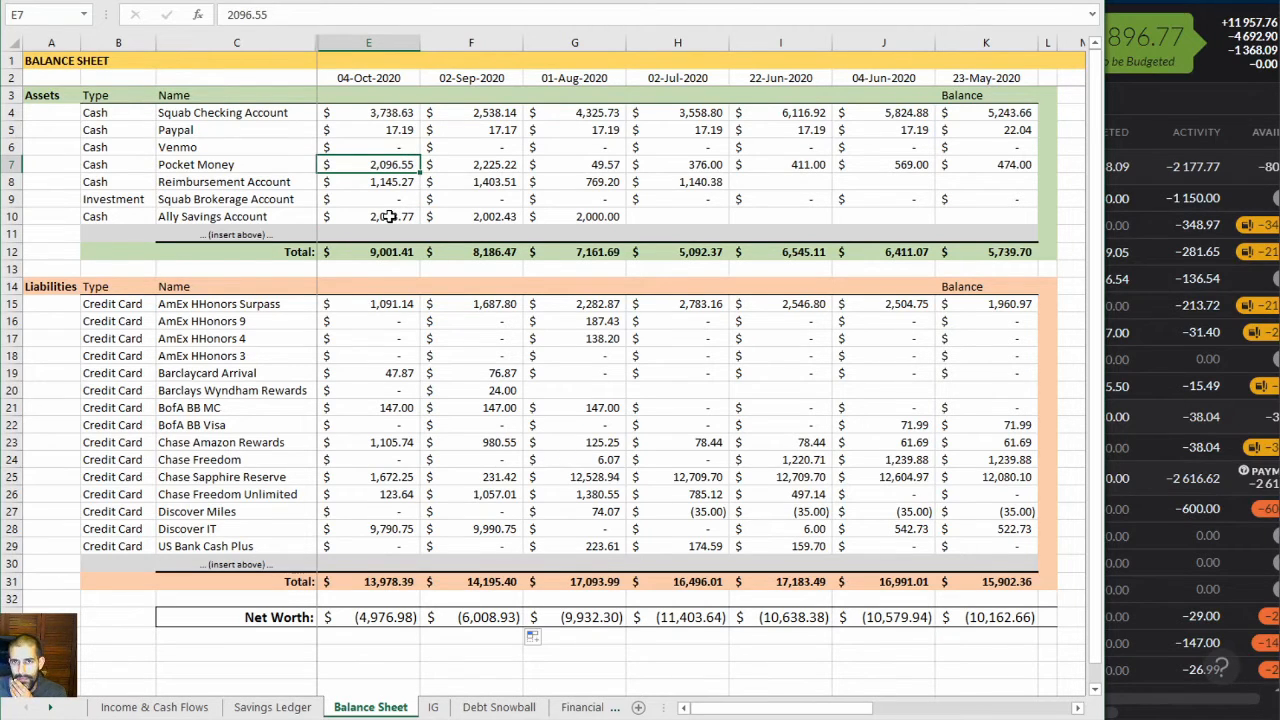
Compare the 04-Oct-2020 checking, Ally Savings and Pocket Money balances with the AmEx HHonors Surpass debt
left_click(389, 113)
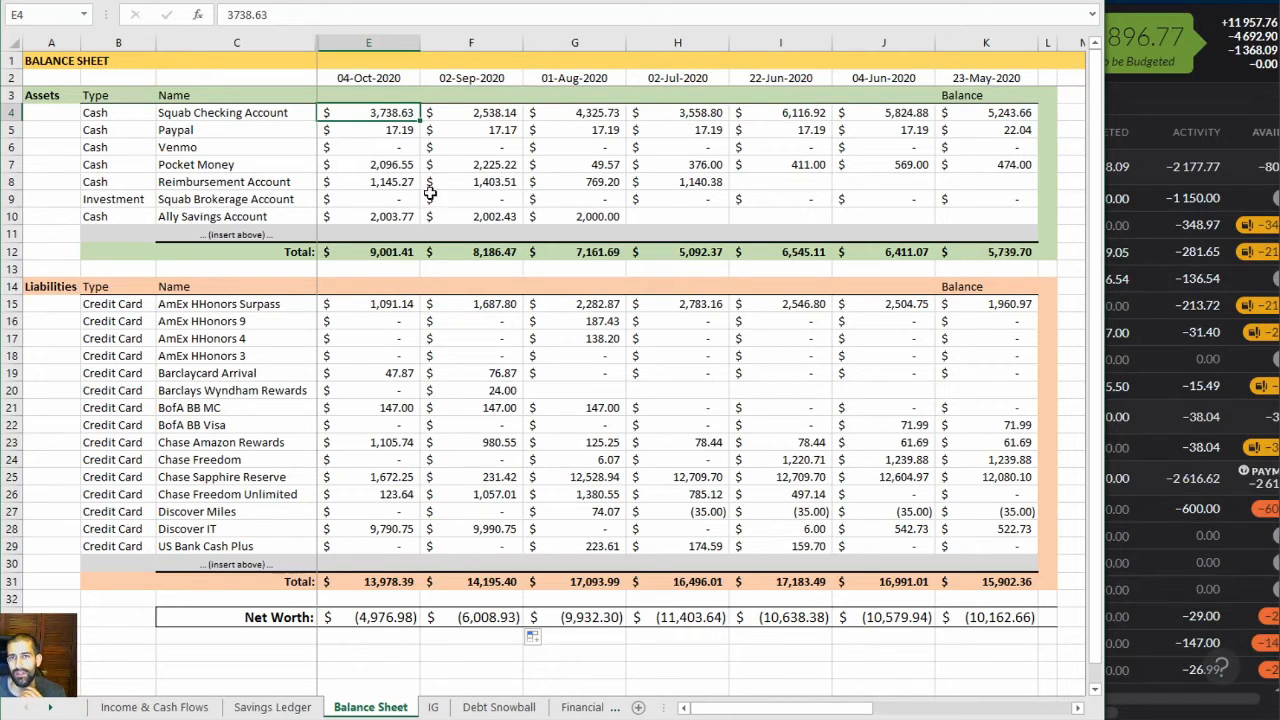
double_click(394, 113)
left_click(396, 218)
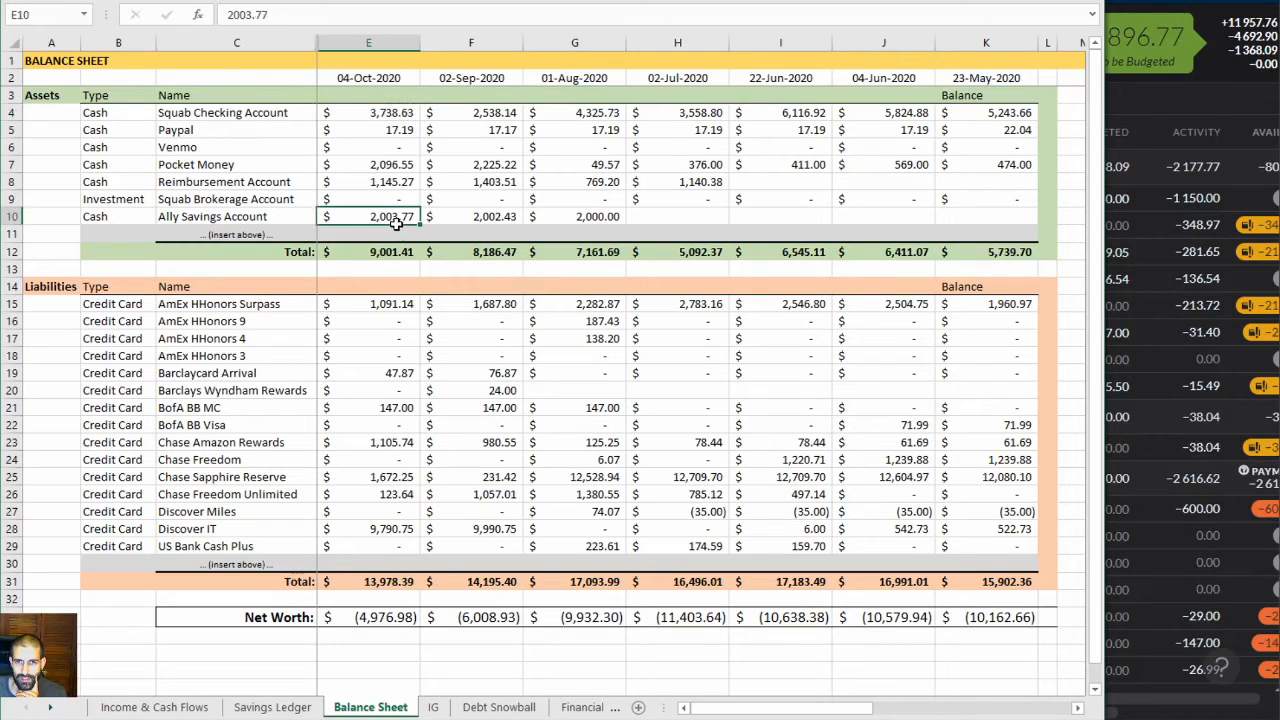
left_click(364, 165)
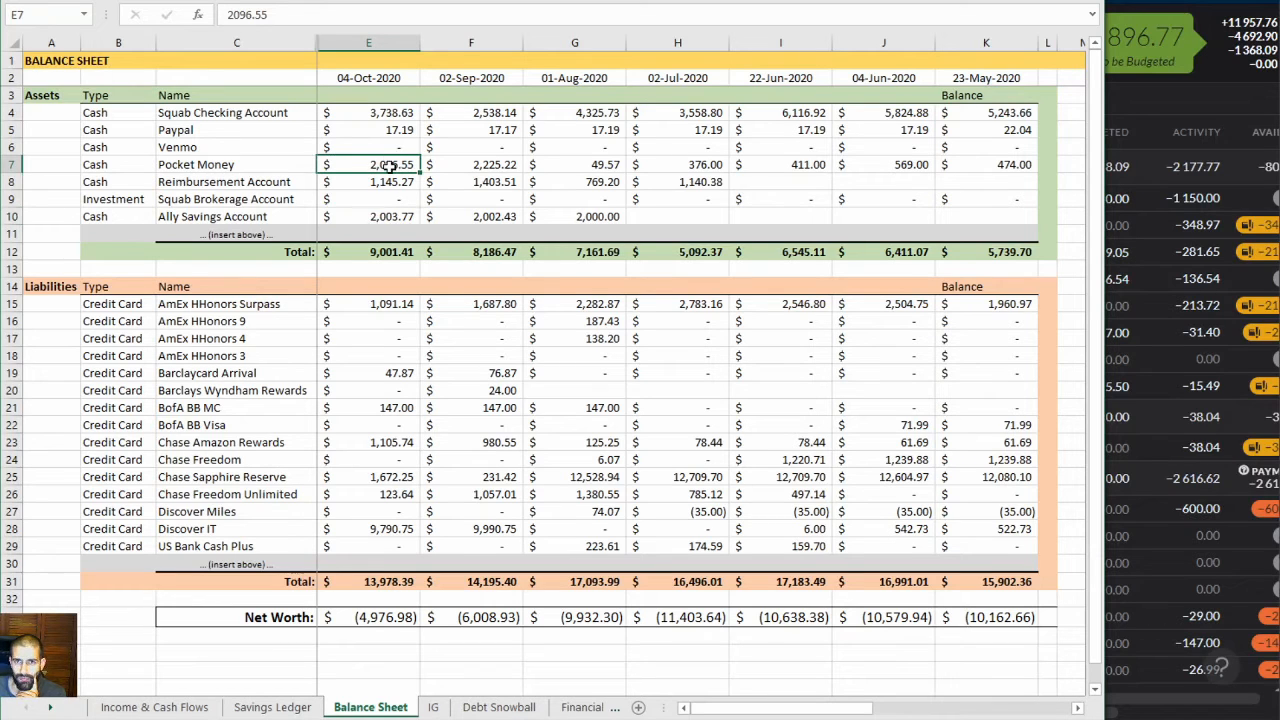
left_click(378, 216)
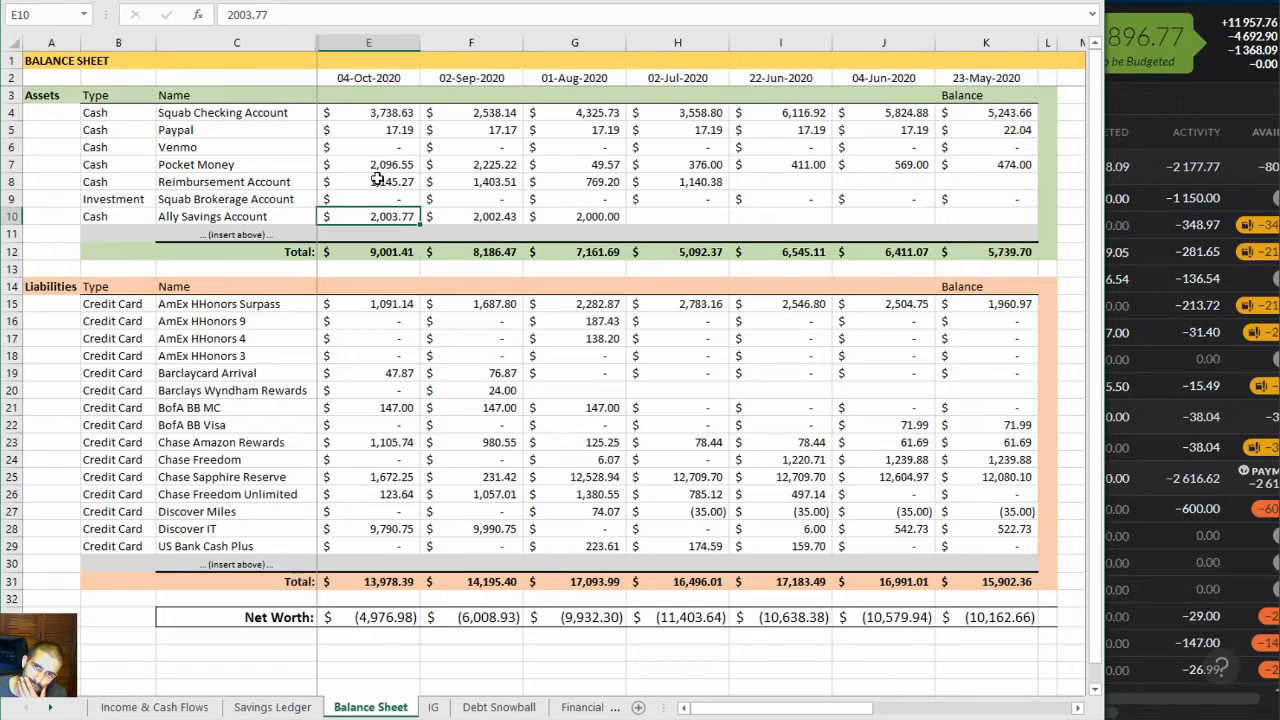
left_click(383, 164)
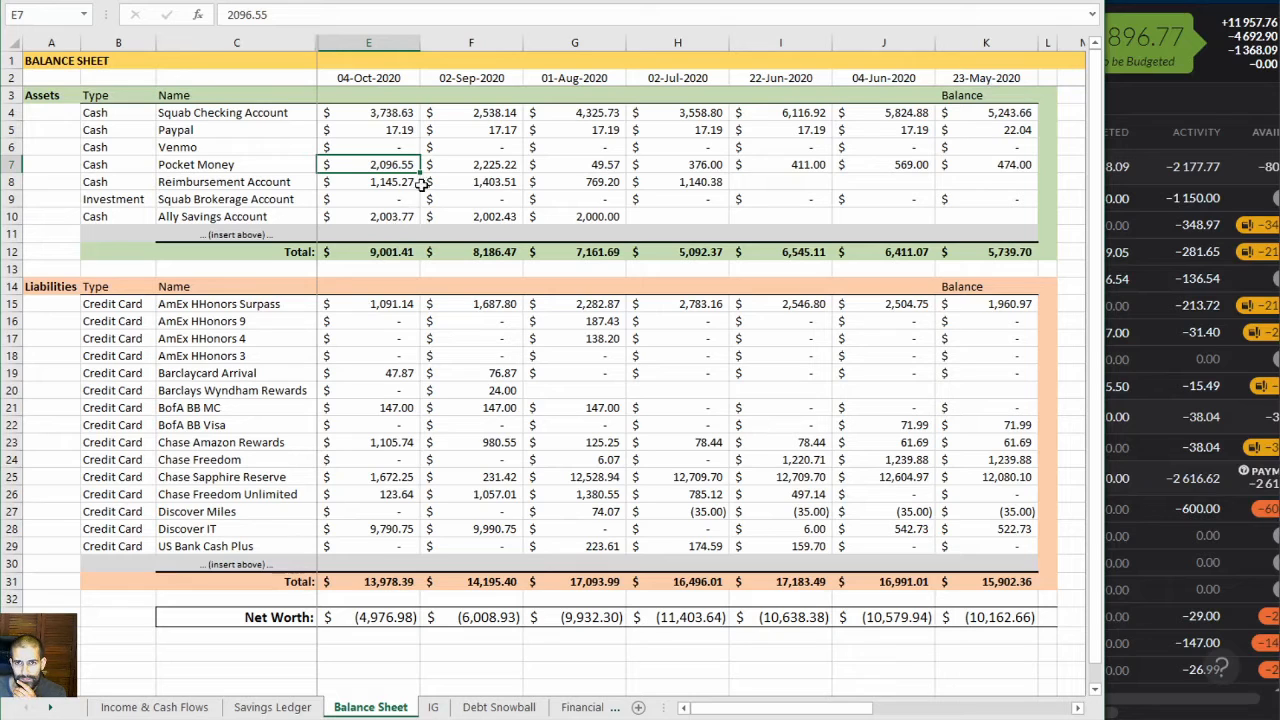
left_click(408, 113)
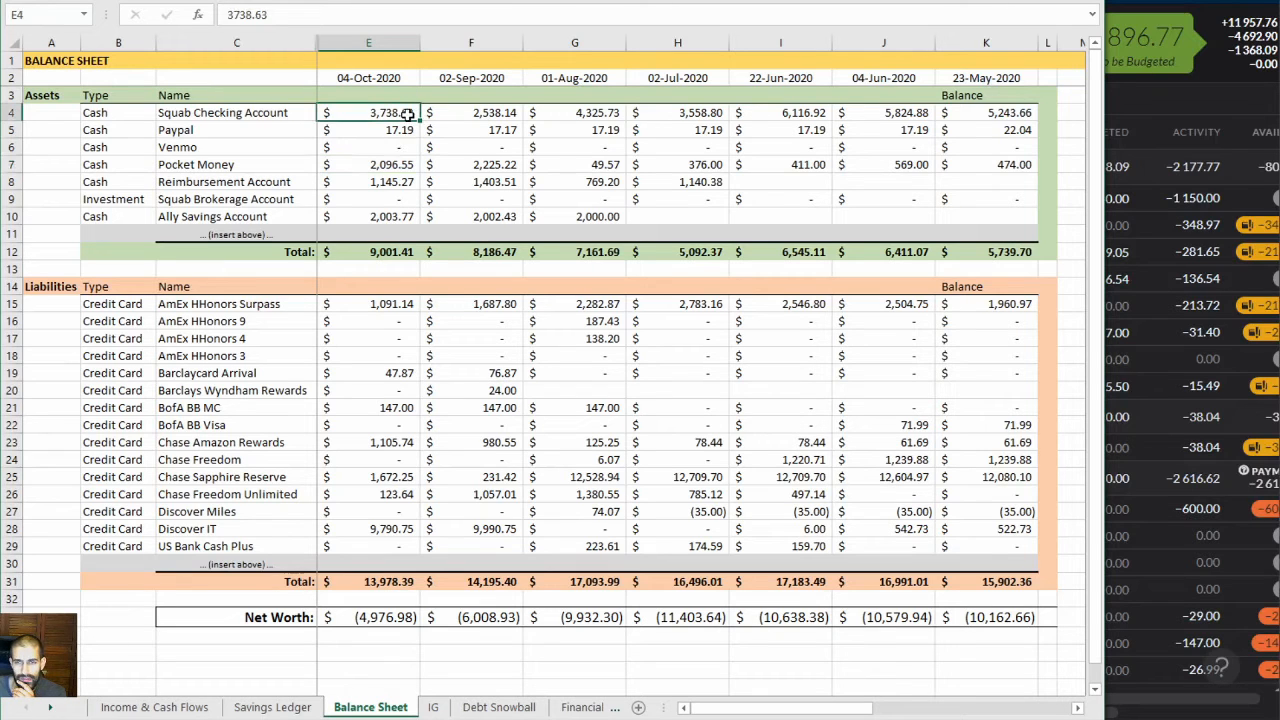
left_click(409, 305)
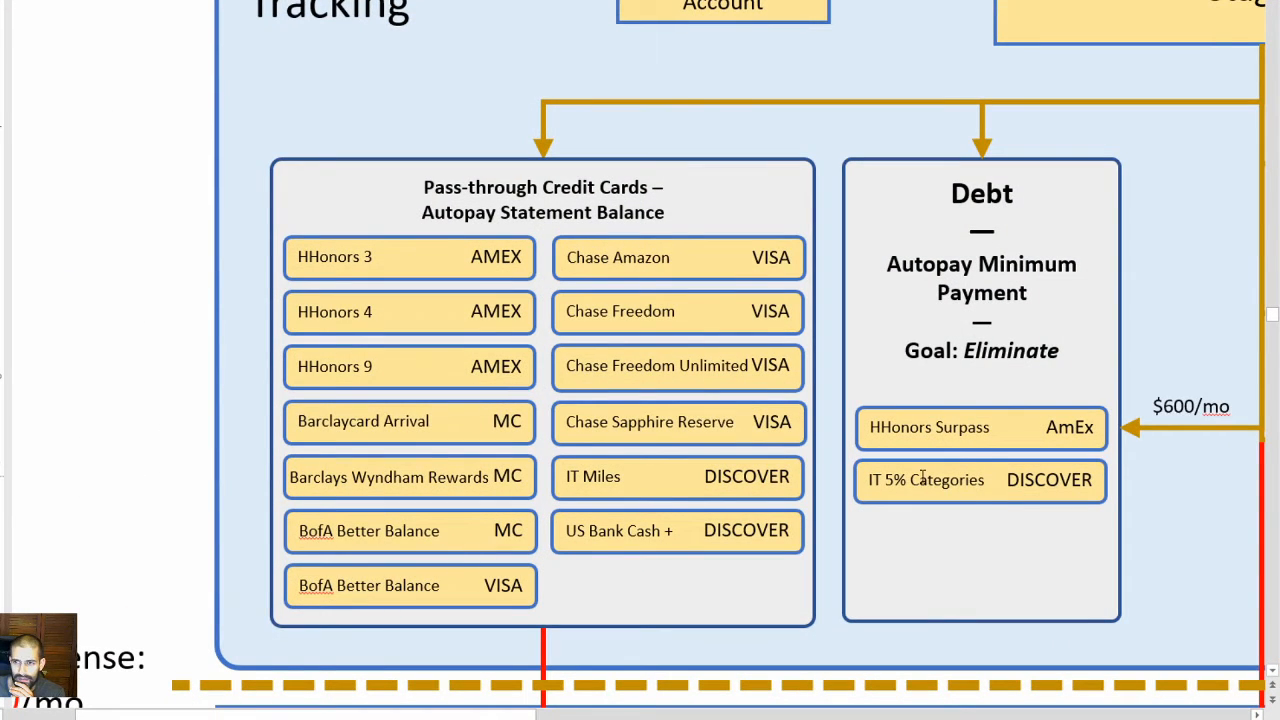
In the account flow diagram, move HHonors Surpass from Debt into Pass-through Credit Cards and point its payment arrow at IT 5% Categories
left_click_drag(986, 434, 713, 592)
left_click(437, 261)
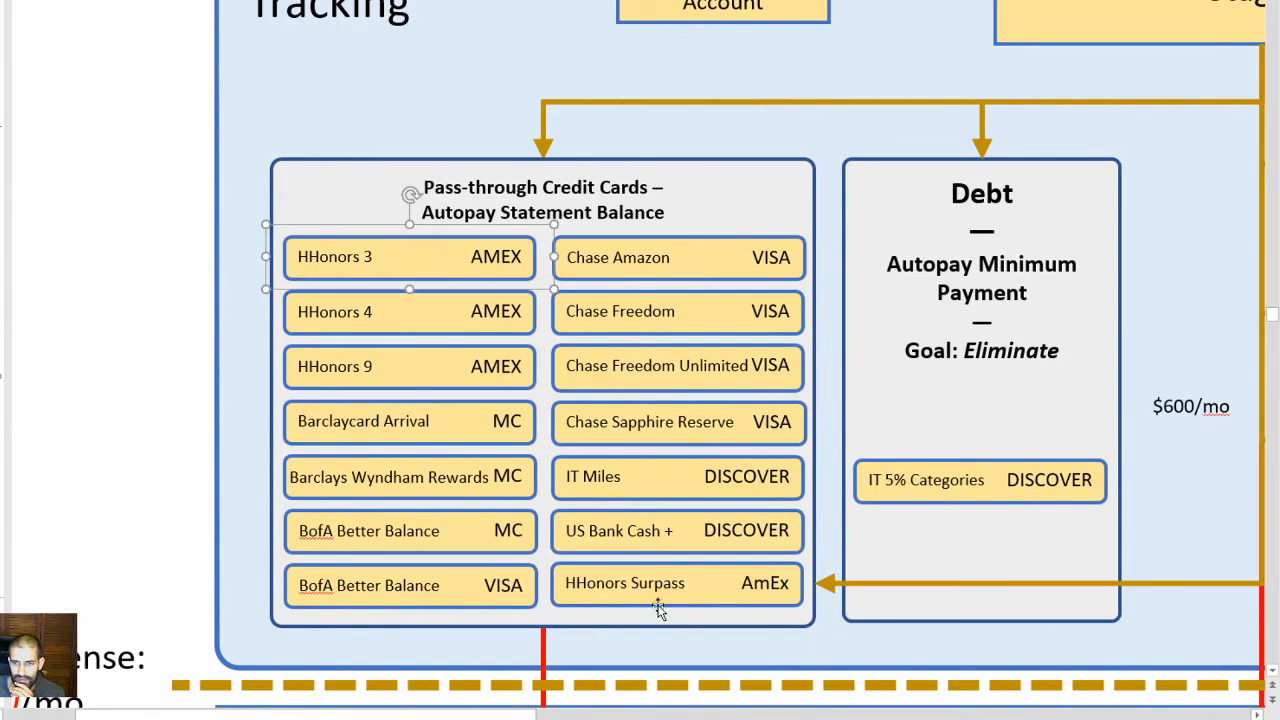
left_click(1163, 410)
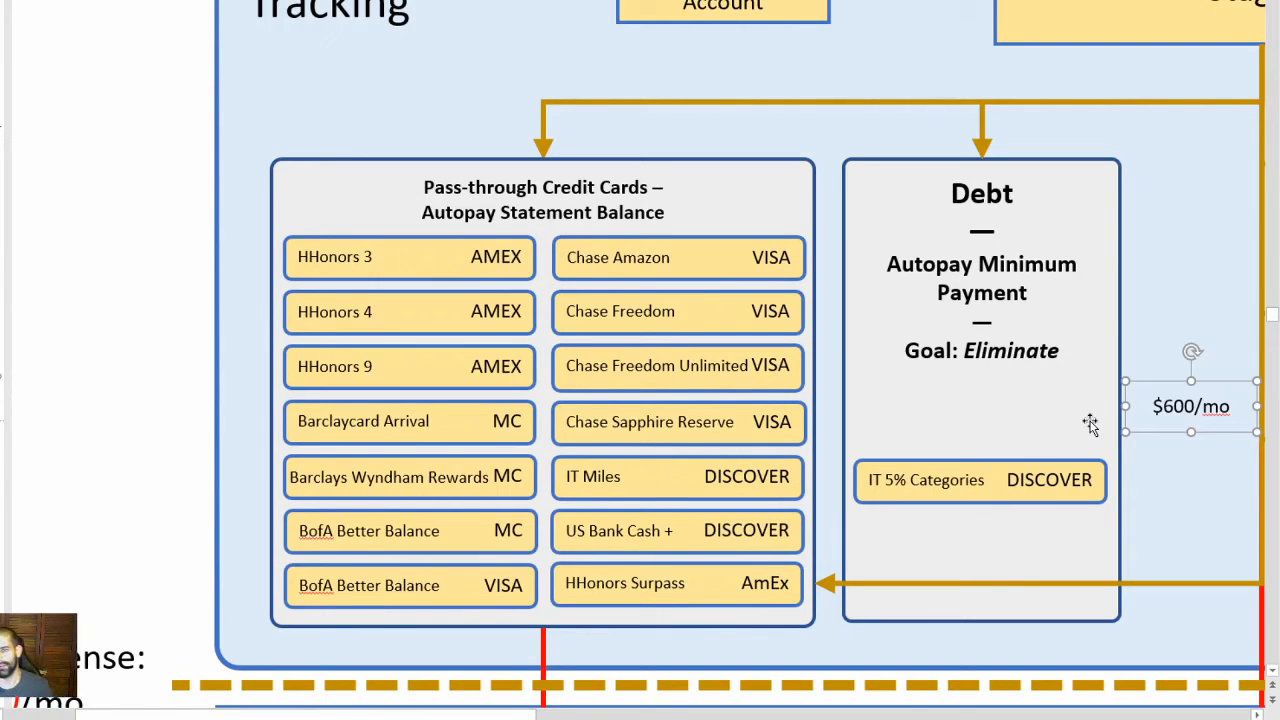
scroll(1140, 385, "down", 3)
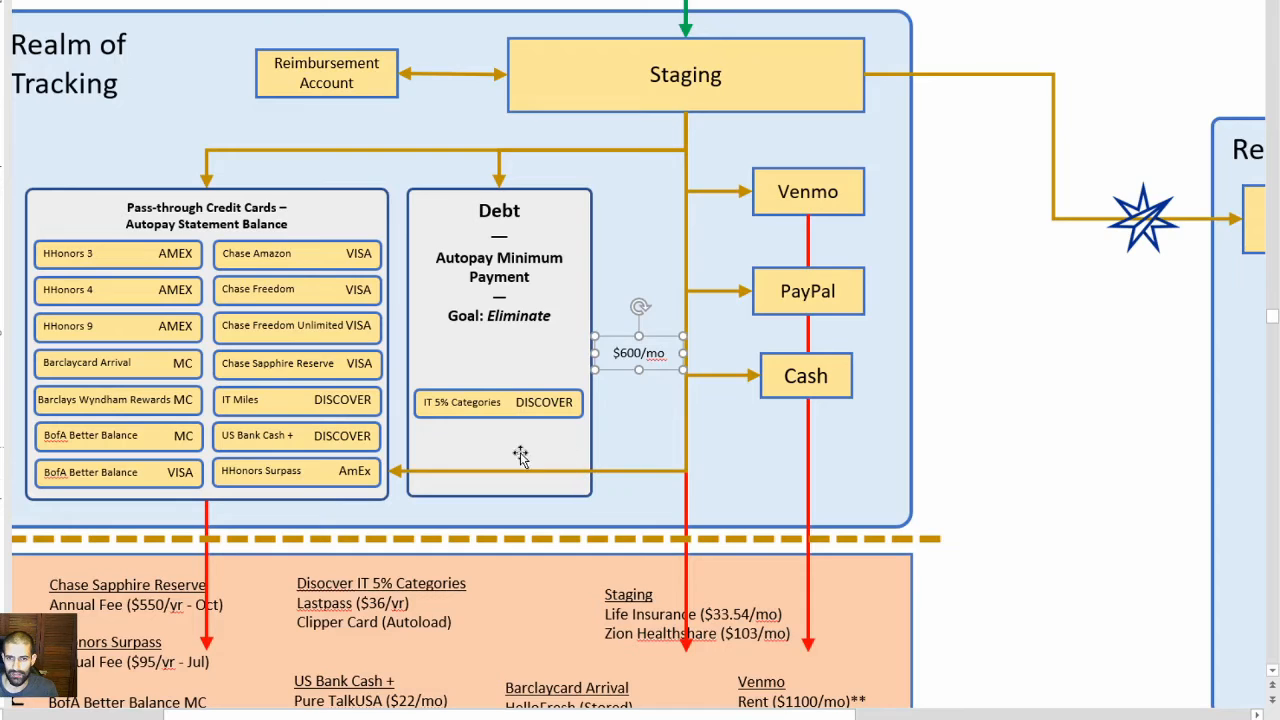
left_click(395, 471)
left_click_drag(390, 471, 590, 402)
Change the monthly debt payment label to $100/mo and place it just above the arrow to IT 5% Categories
left_click(640, 356)
double_click(638, 355)
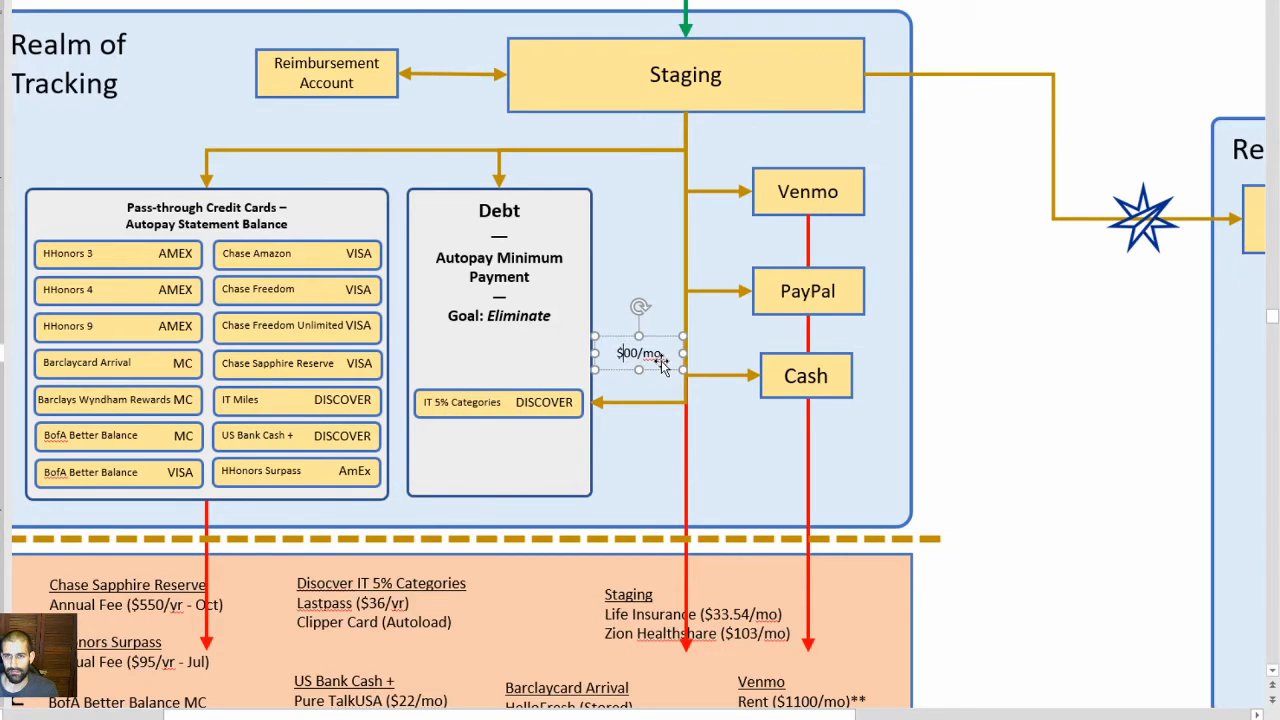
type("1000")
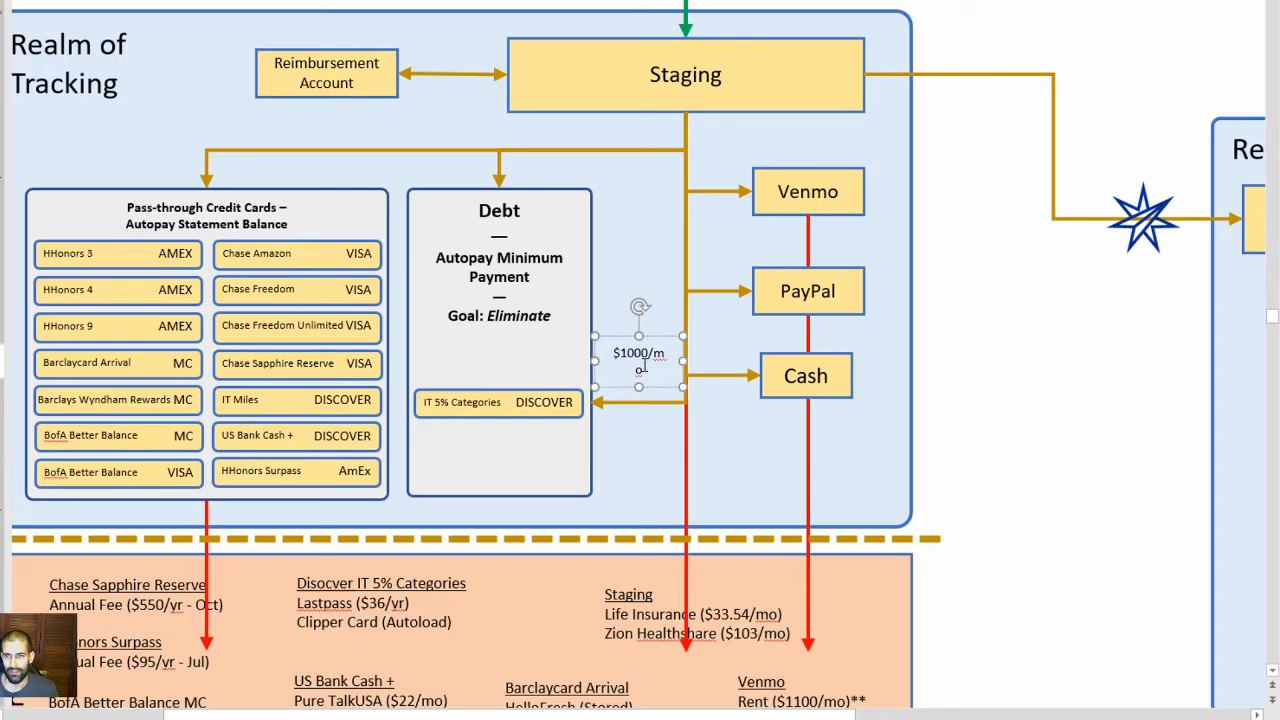
key("BackSpace")
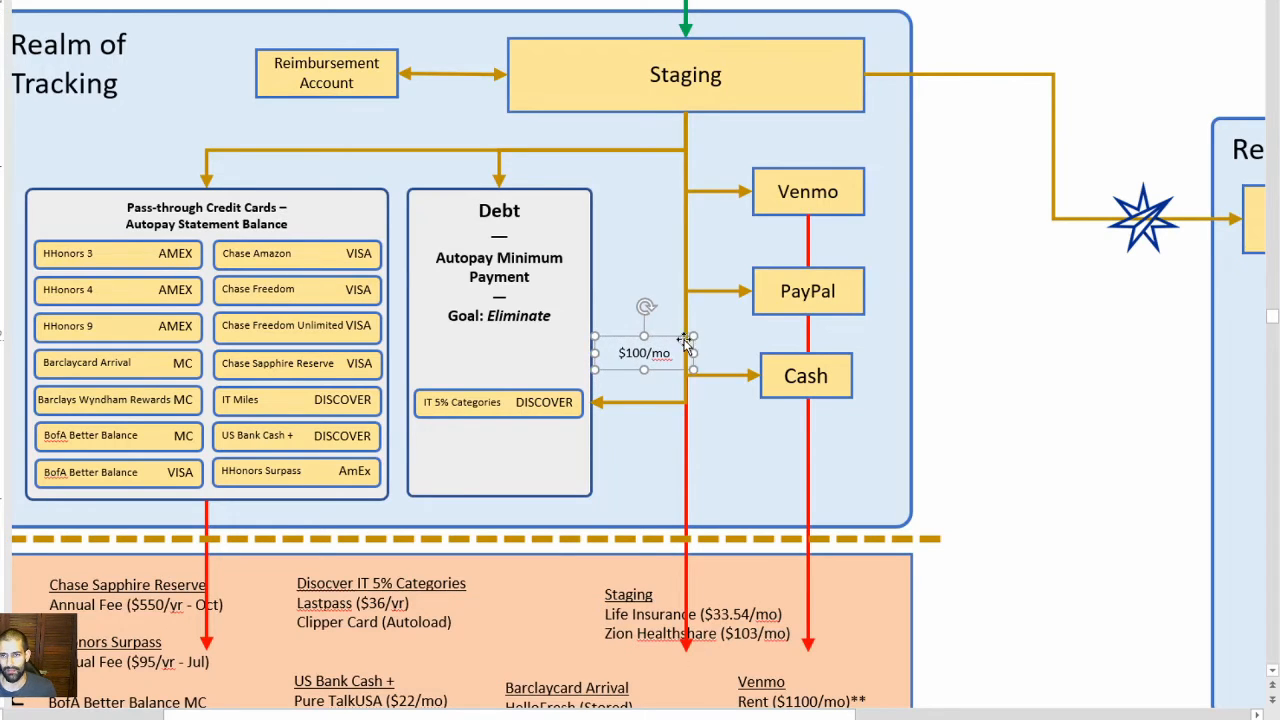
left_click(674, 334)
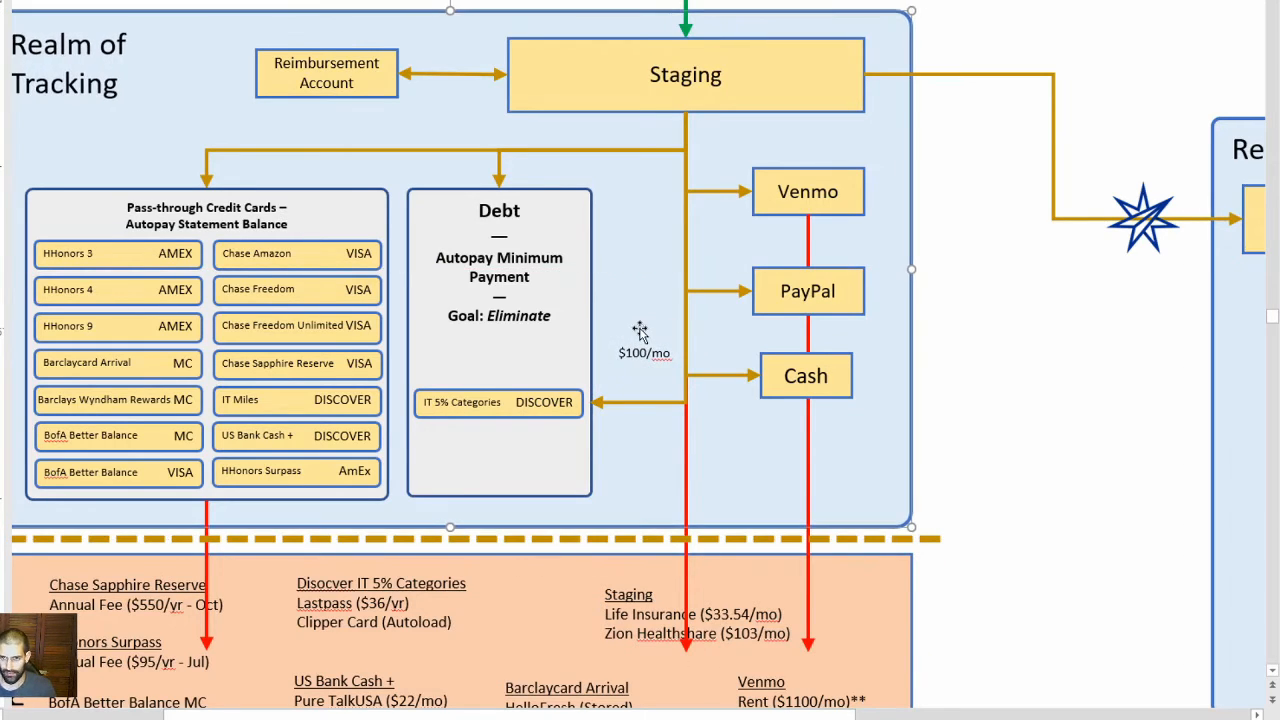
left_click(644, 358)
left_click_drag(661, 340, 654, 366)
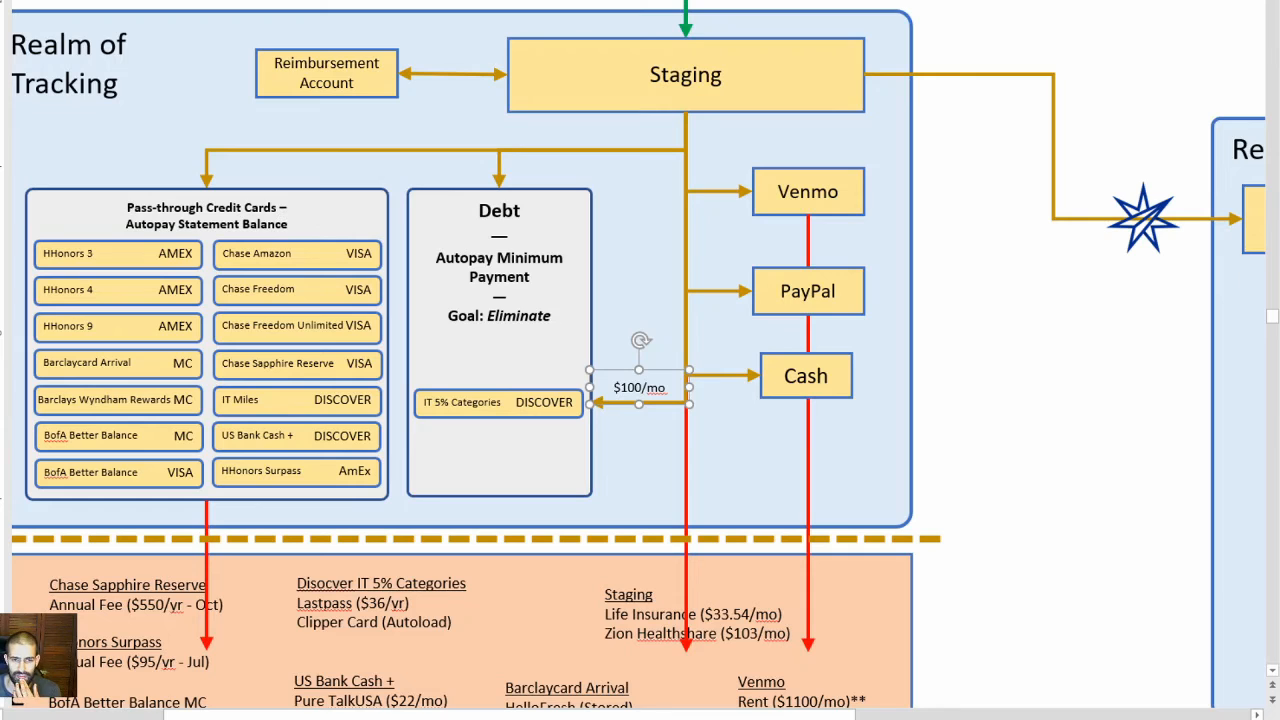
Switch back to the Excel workbook and check the AmEx HHonors Surpass payments for Sep-20 and Oct-20 in the Debt Snowball
mouse_move(15, 702)
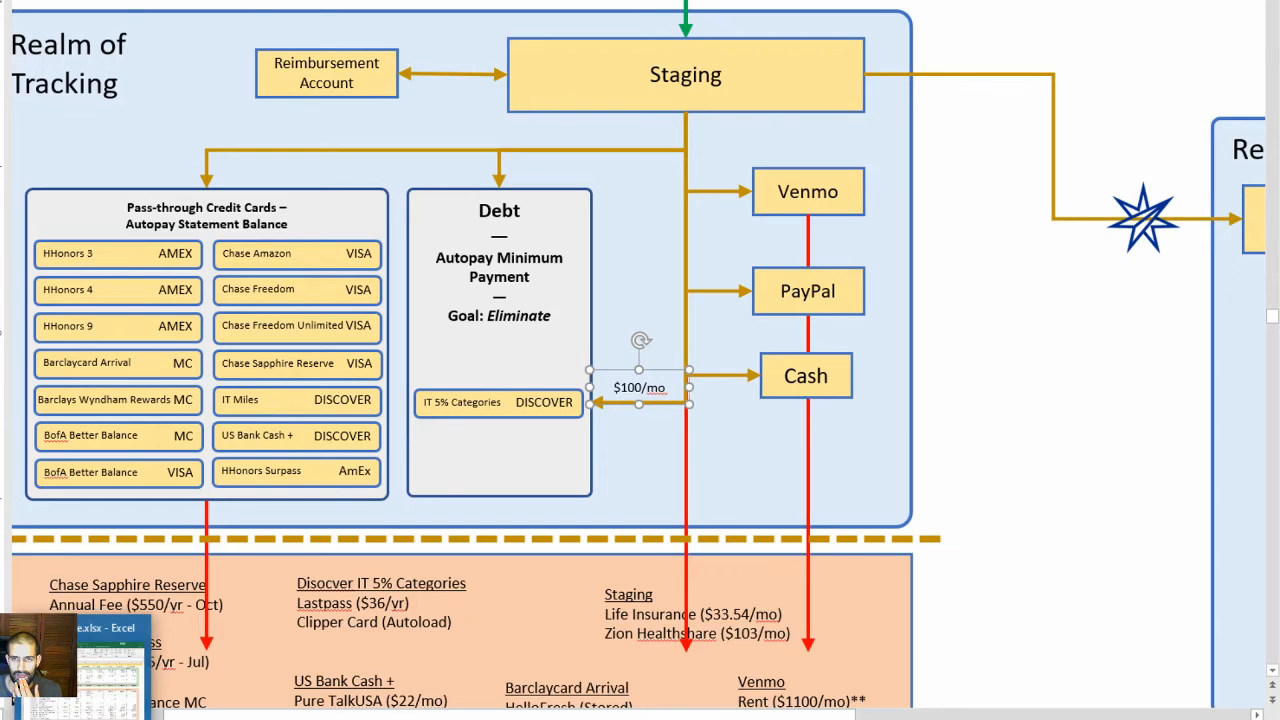
left_click(84, 694)
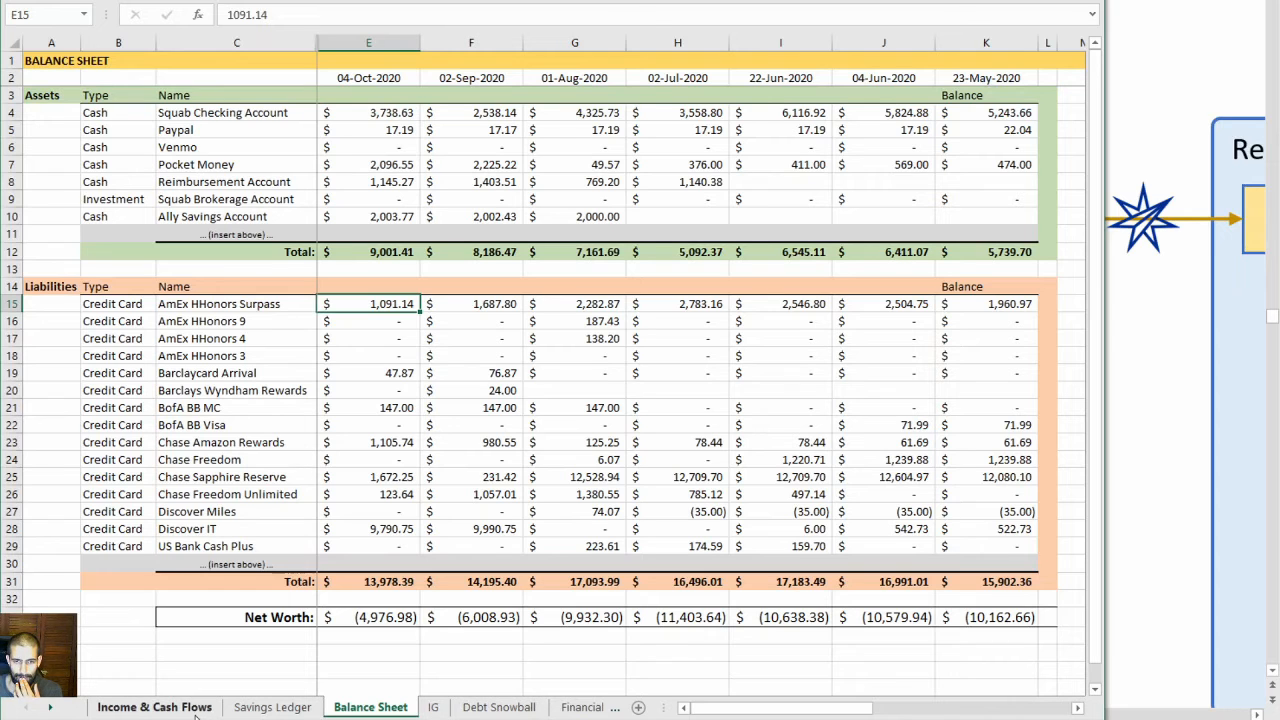
left_click(495, 707)
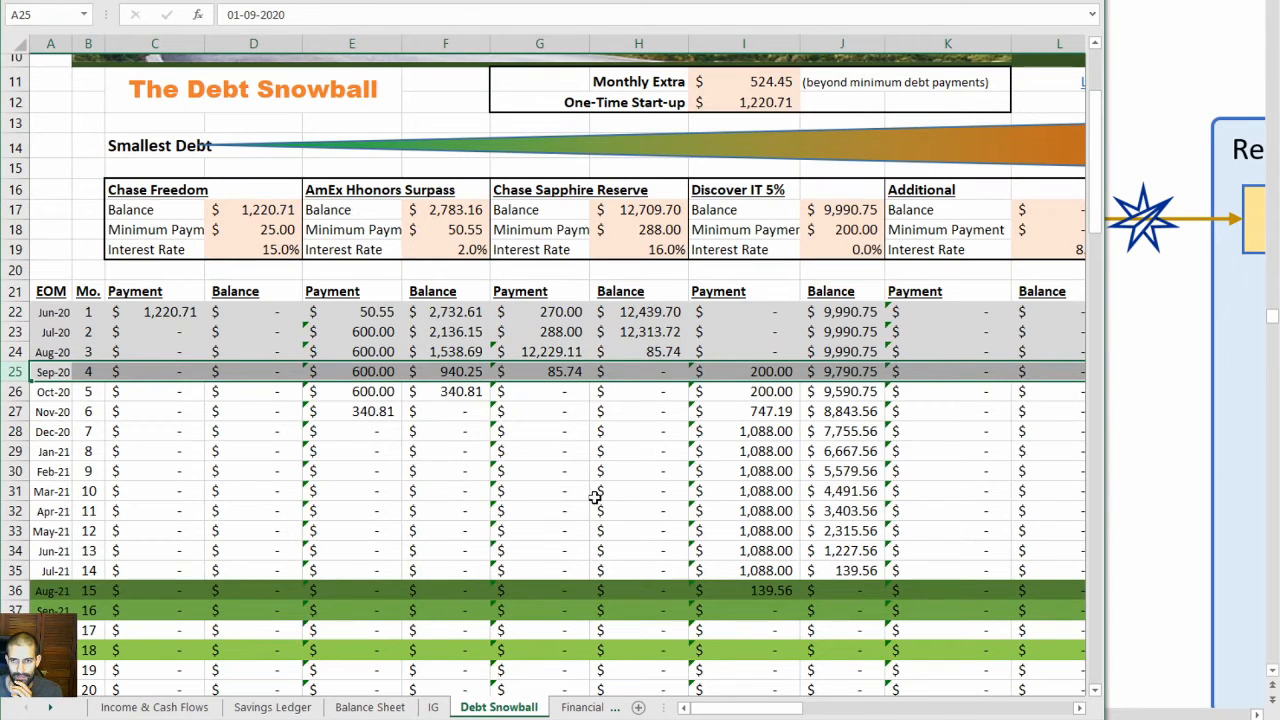
left_click(570, 429)
left_click(357, 368)
left_click(373, 394)
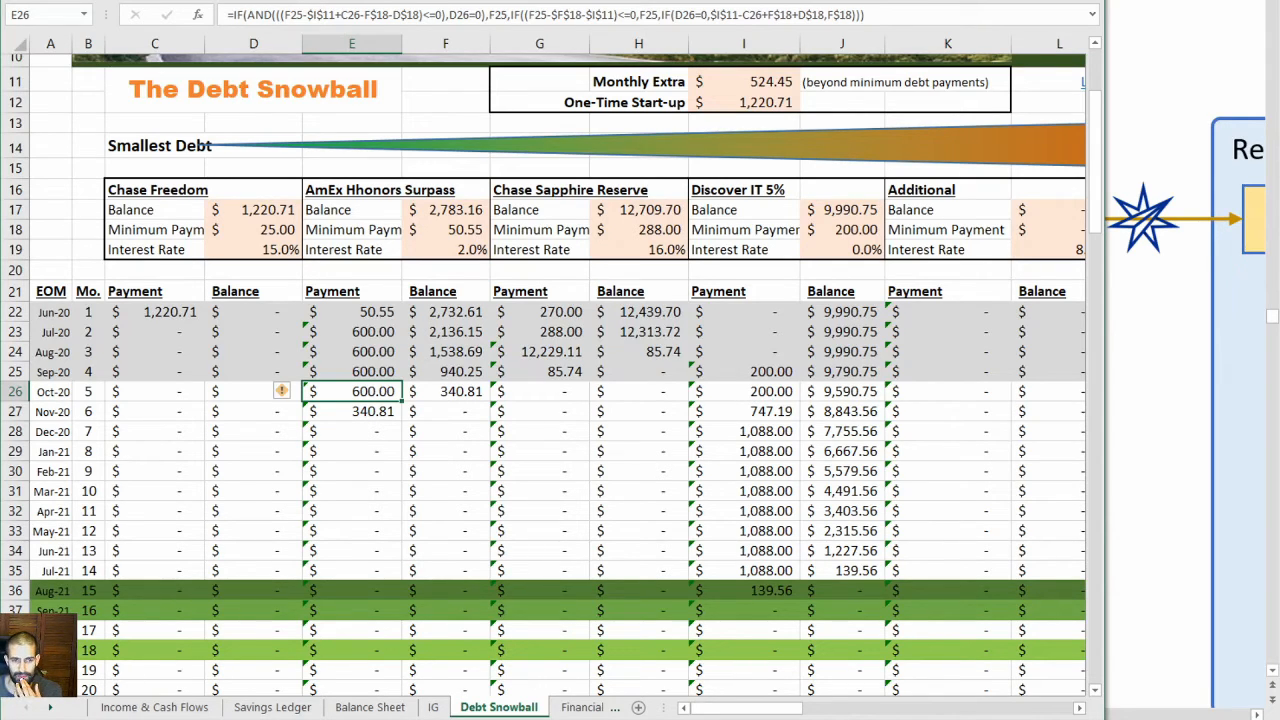
Recheck the AmEx Surpass balance in YNAB and on the Balance Sheet, and bring up Calculator beside the recent balances
key("alt+Tab")
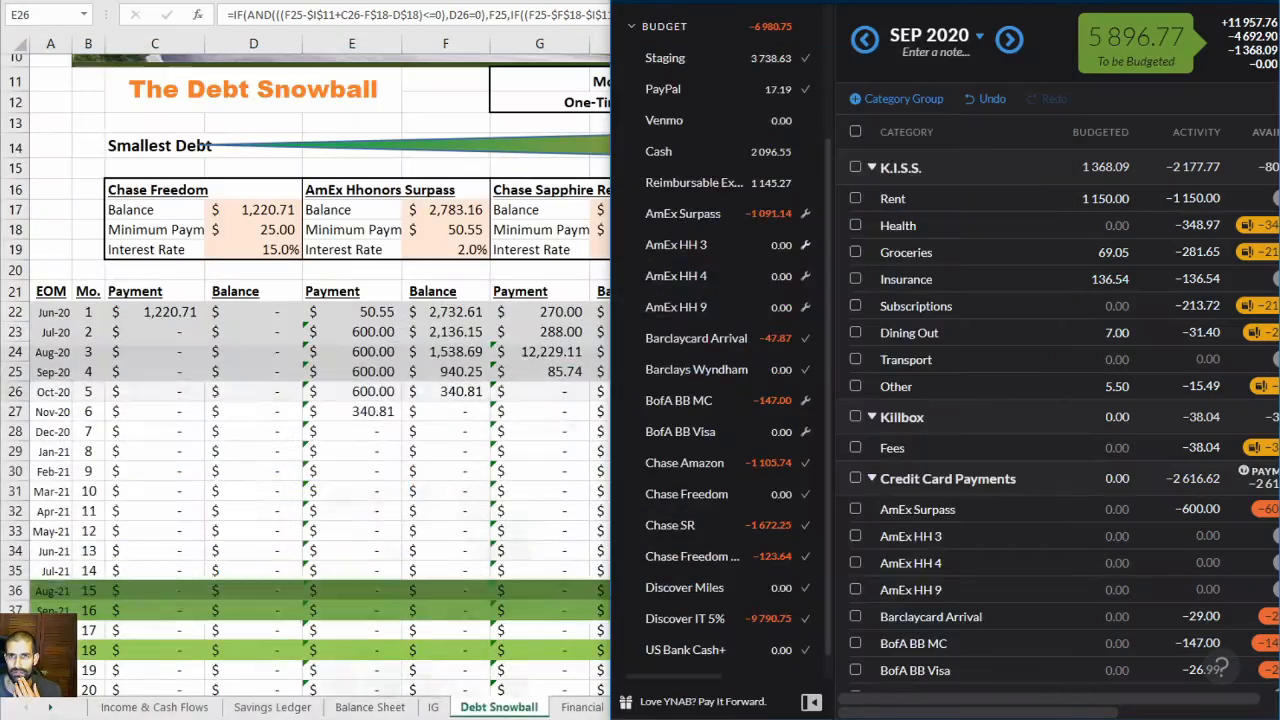
key("alt+Tab")
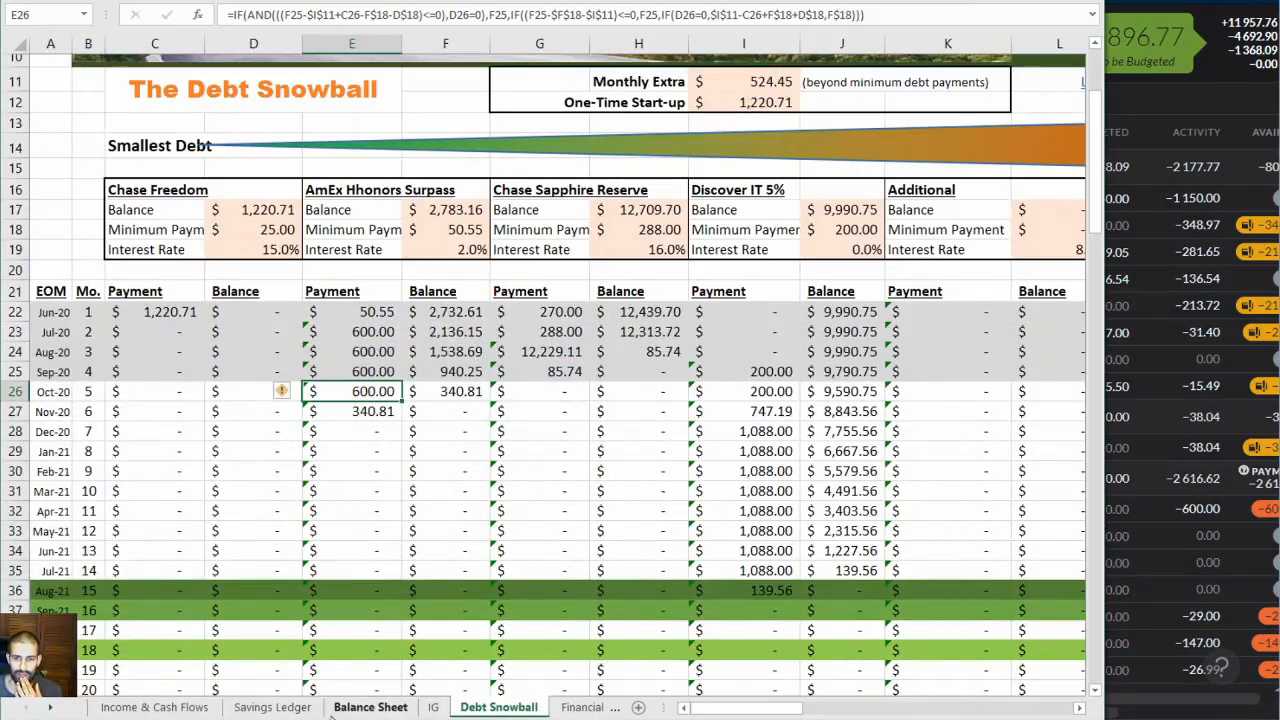
left_click(370, 707)
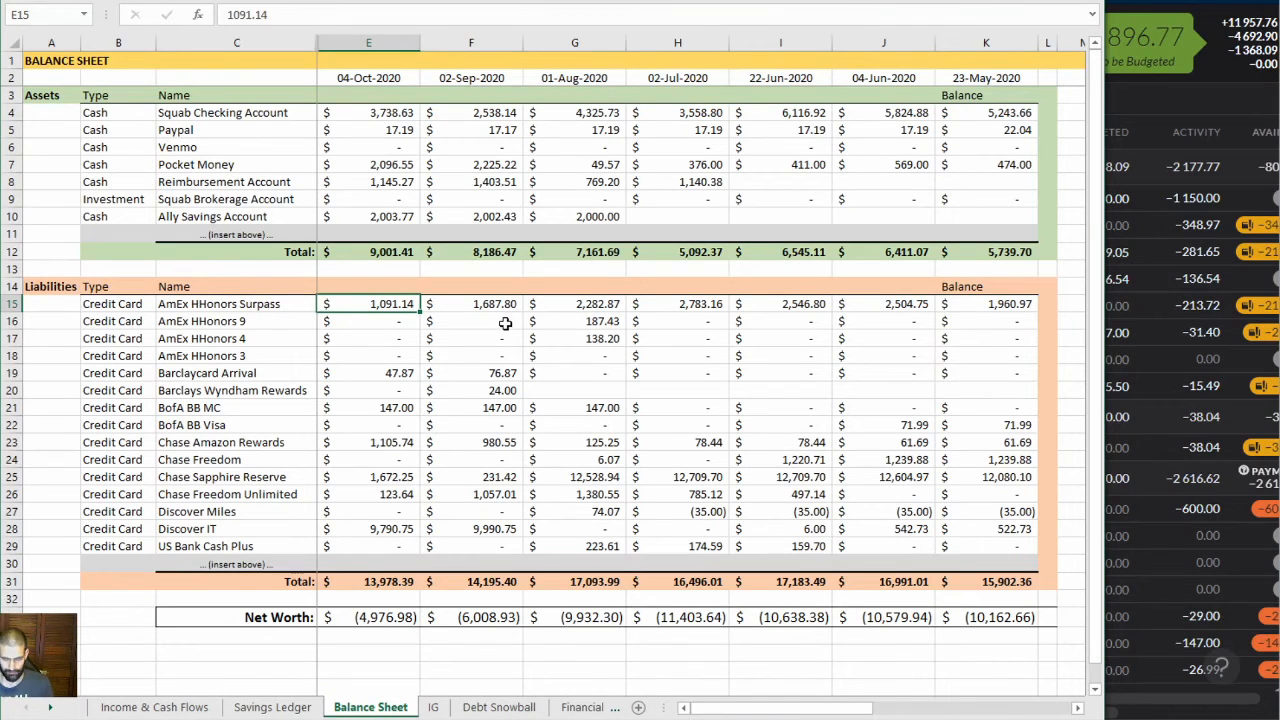
key("alt+Tab")
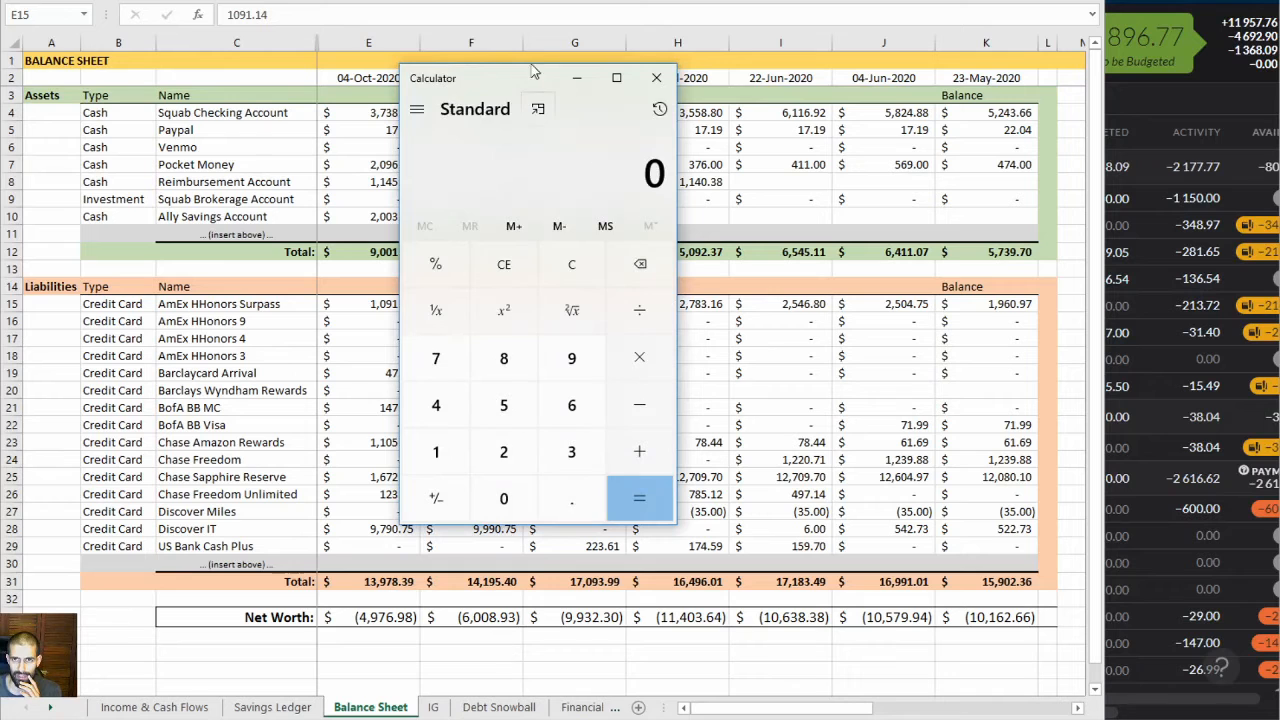
left_click_drag(445, 80, 995, 128)
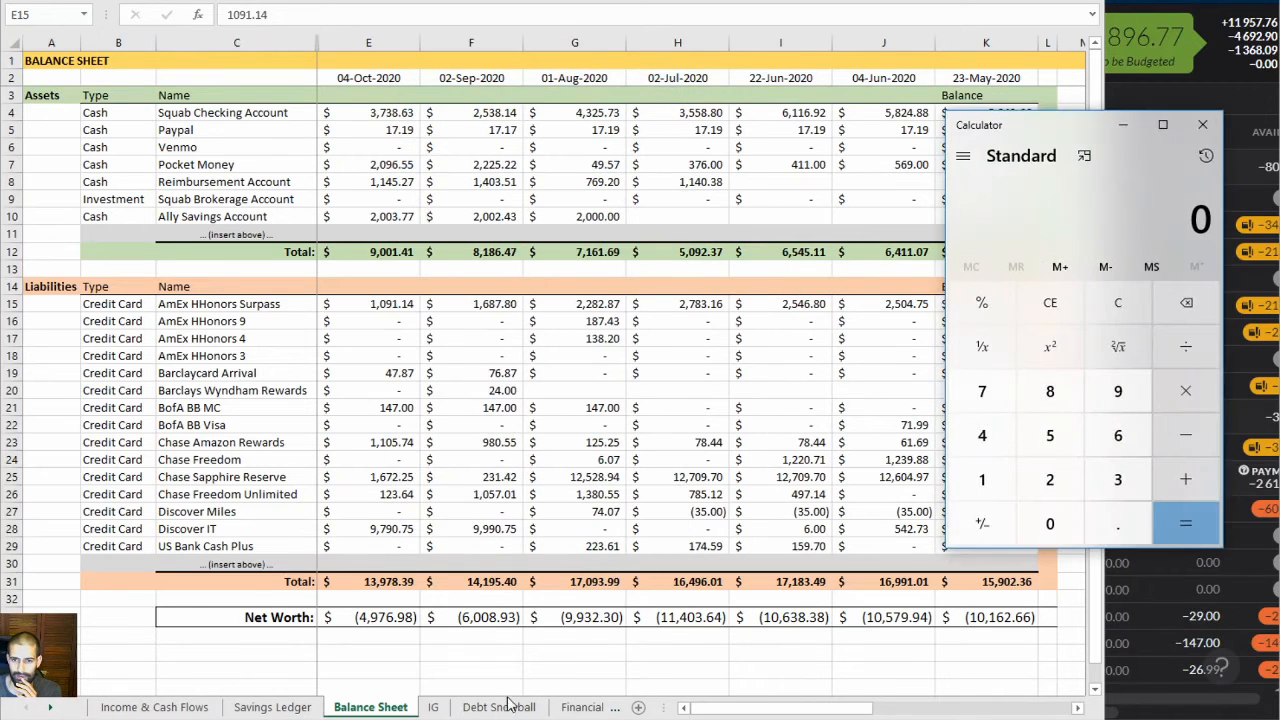
On the Debt Snowball sheet, select the Discover IT 5% payments from Oct-20 through Sep-21 for review
left_click(505, 706)
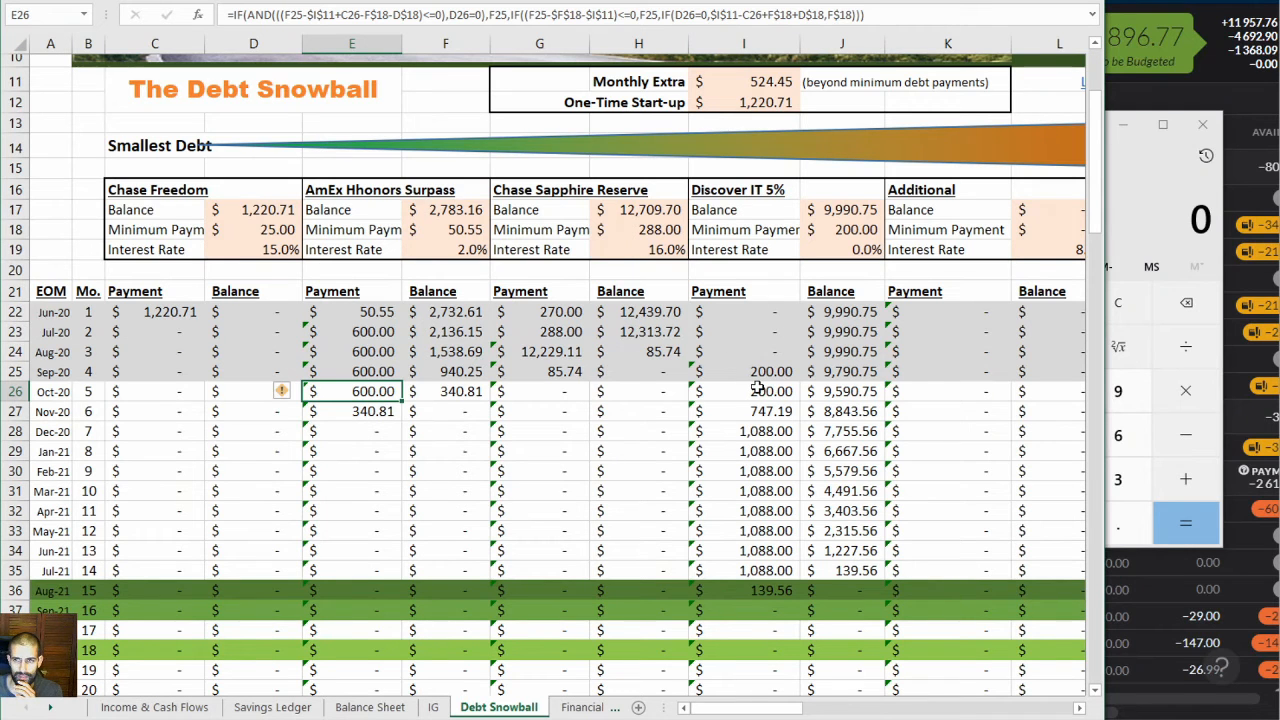
left_click(767, 391)
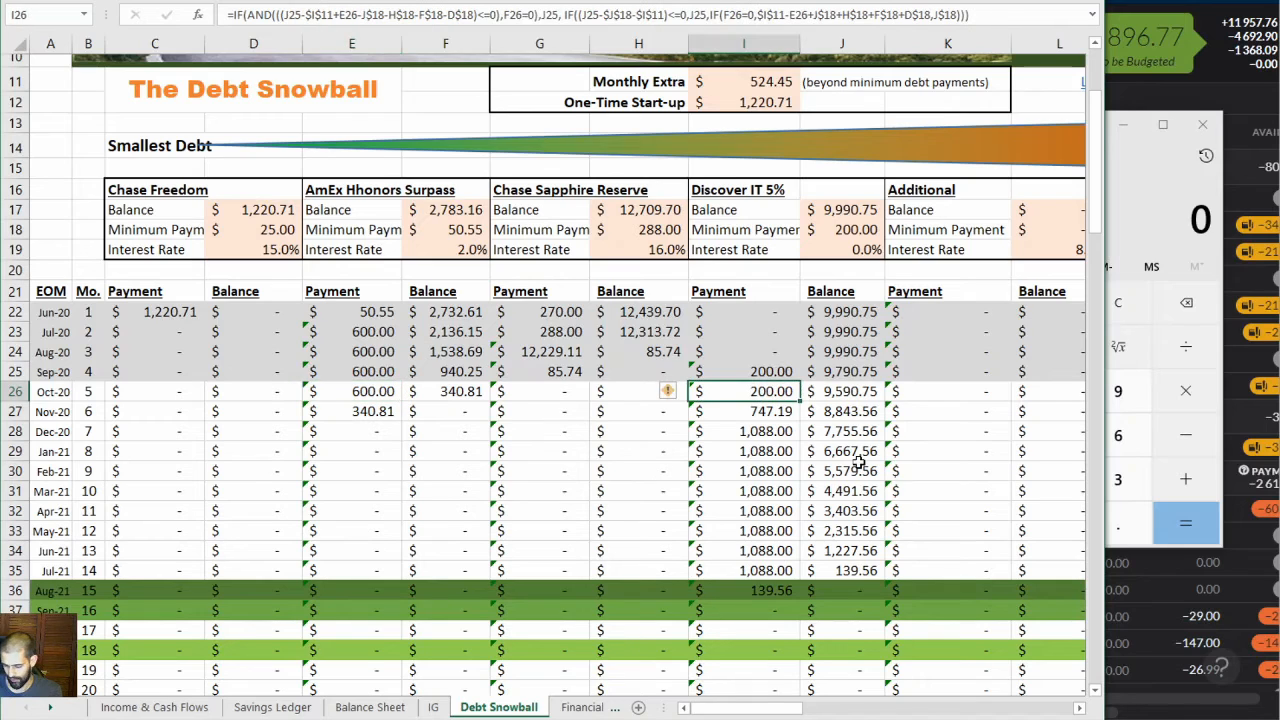
left_click(752, 613, "shift")
mouse_move(752, 613)
left_mouse_down()
mouse_move(752, 416)
mouse_move(751, 614)
left_mouse_up()
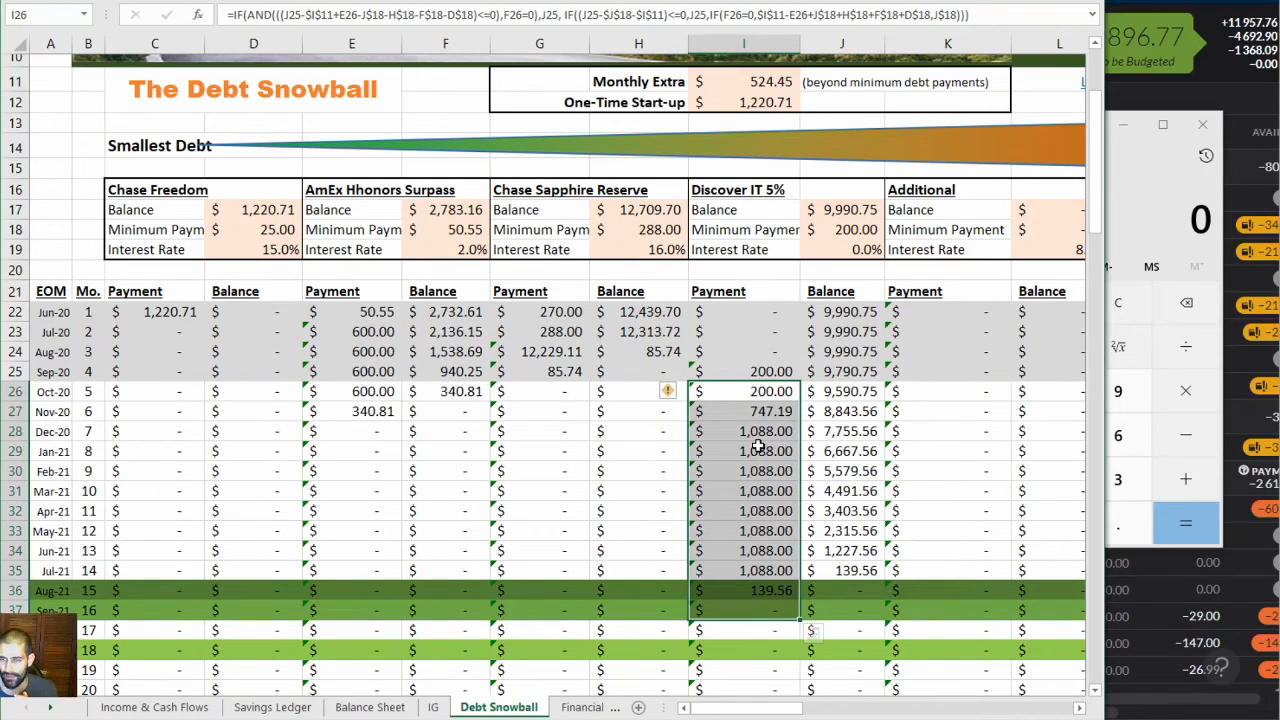
left_click_drag(38, 658, 20, 443)
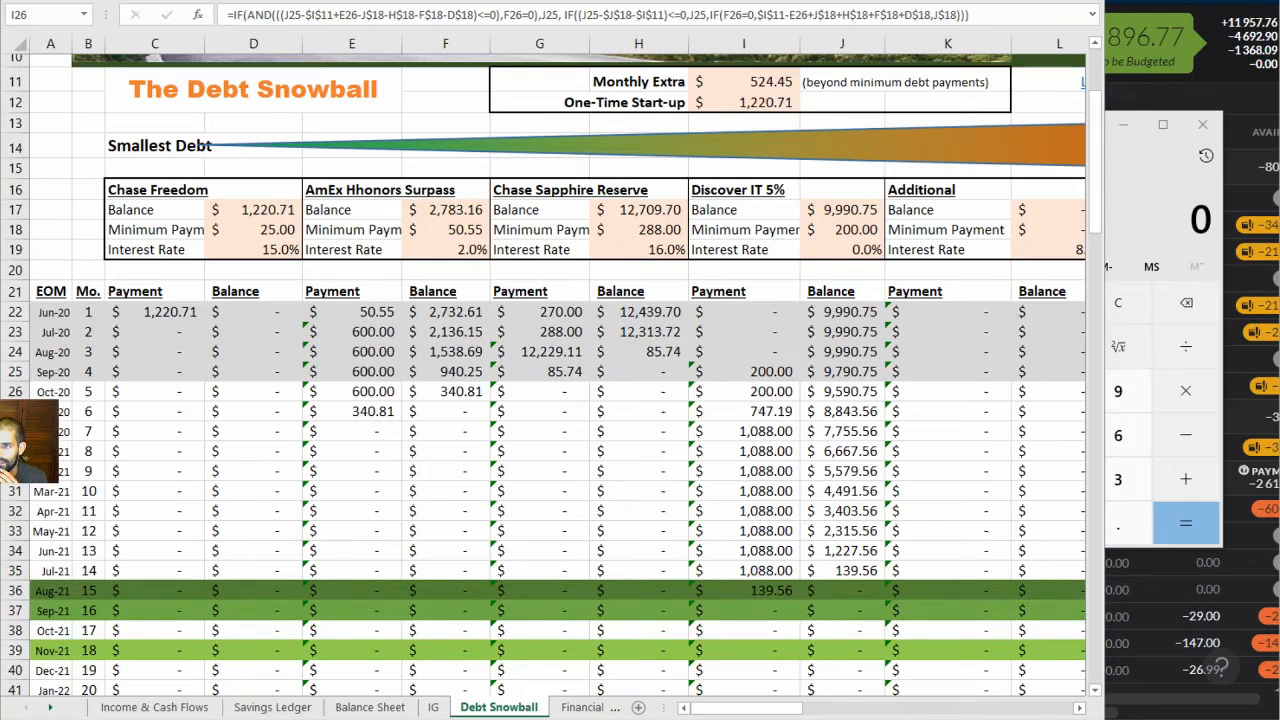
left_click(692, 562)
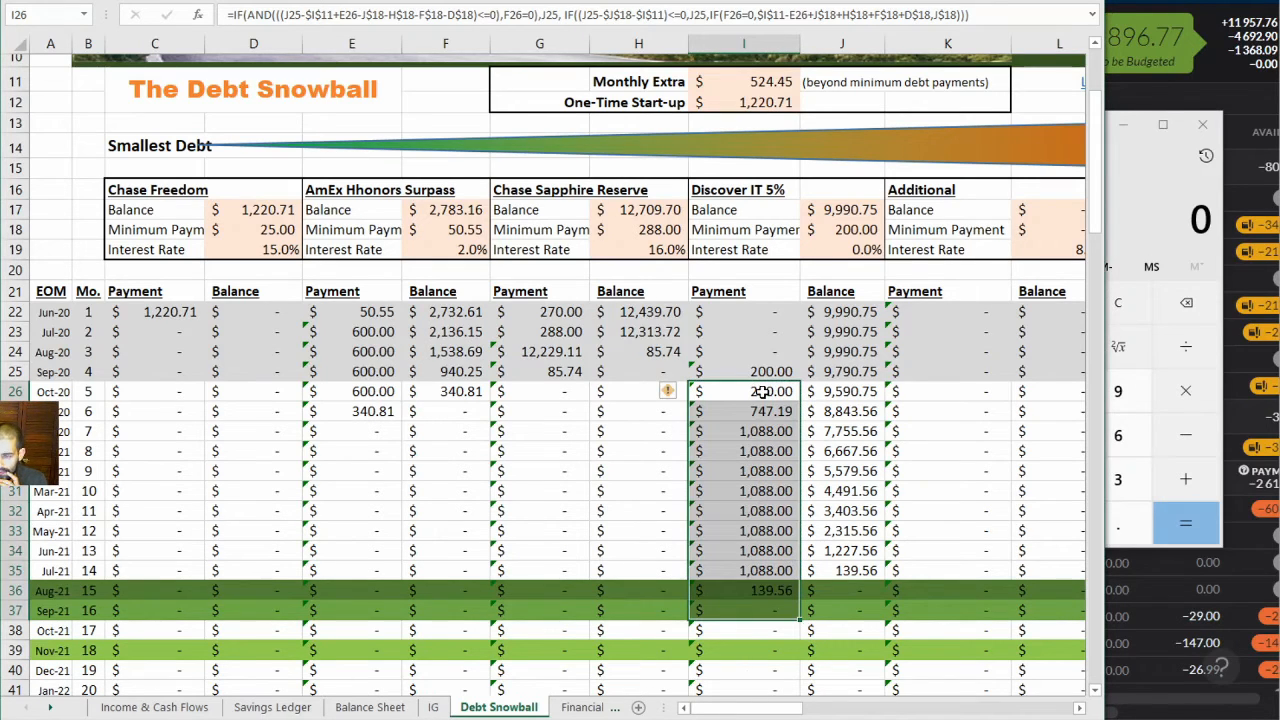
left_click_drag(762, 391, 768, 606)
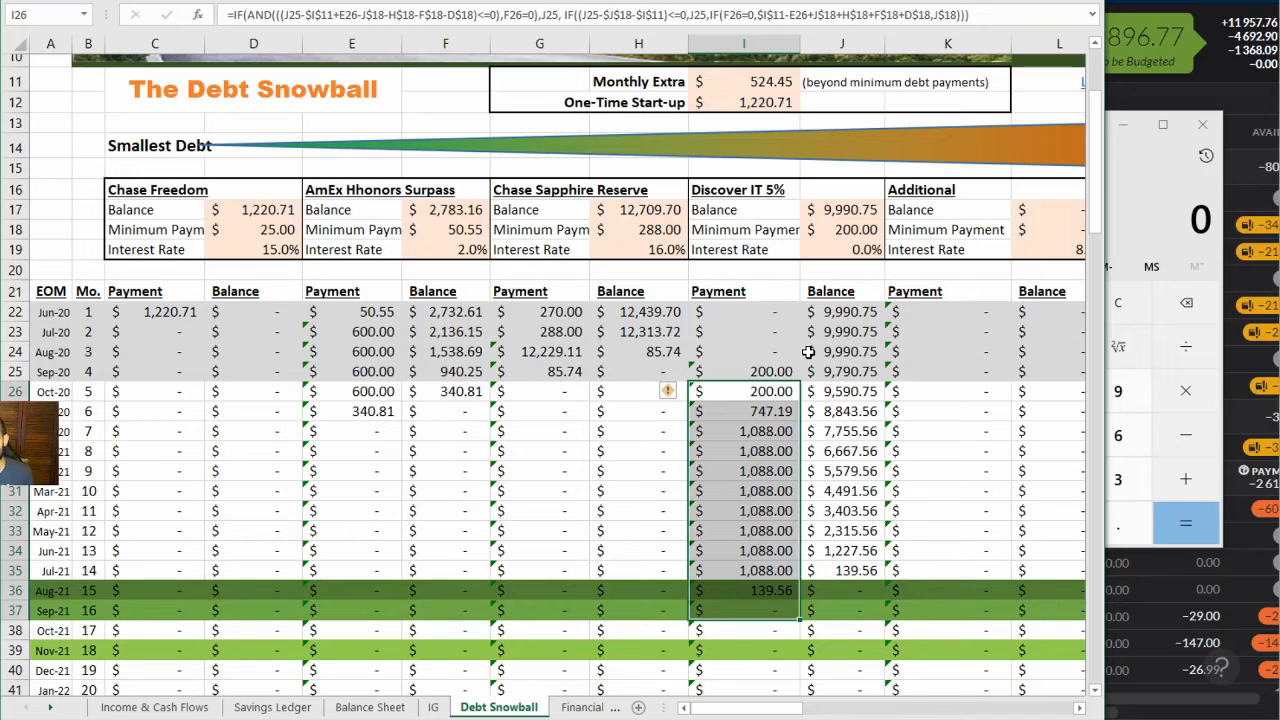
In Calculator, divide the Discover IT balance of 9,790.75 from the Balance Sheet's 04-Oct-2020 column by 12
left_click(1166, 225)
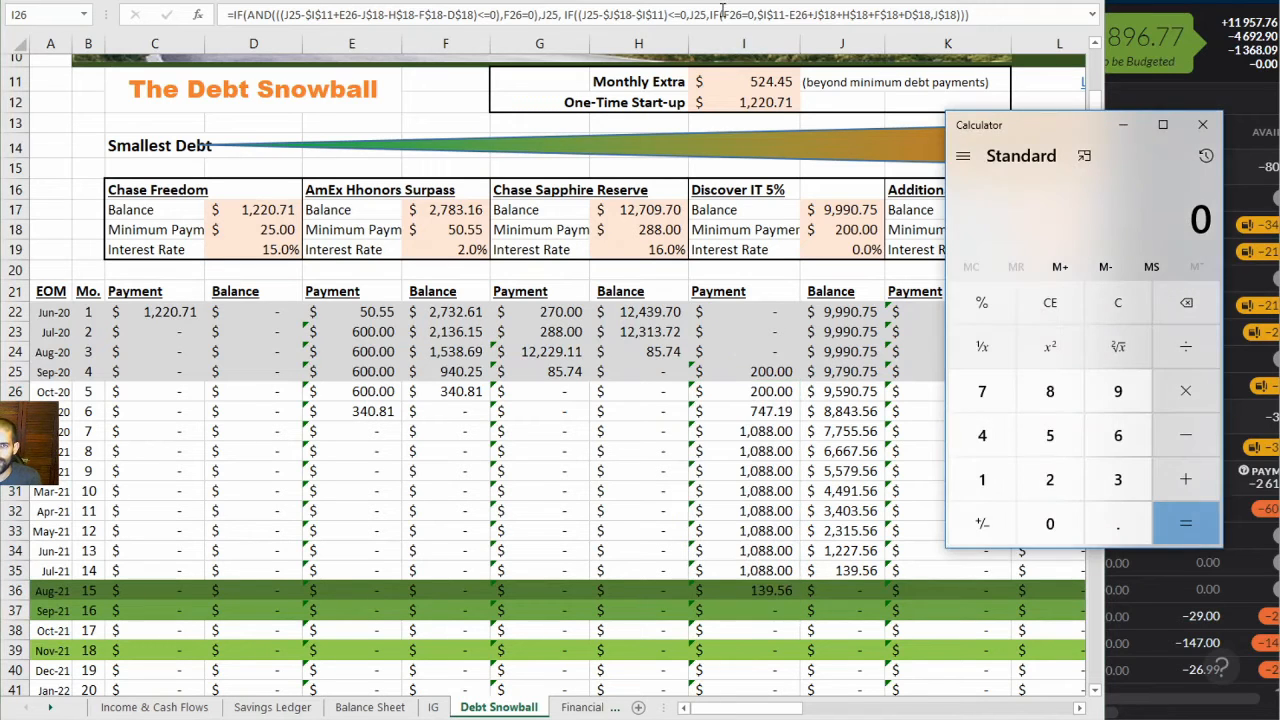
left_click(379, 701)
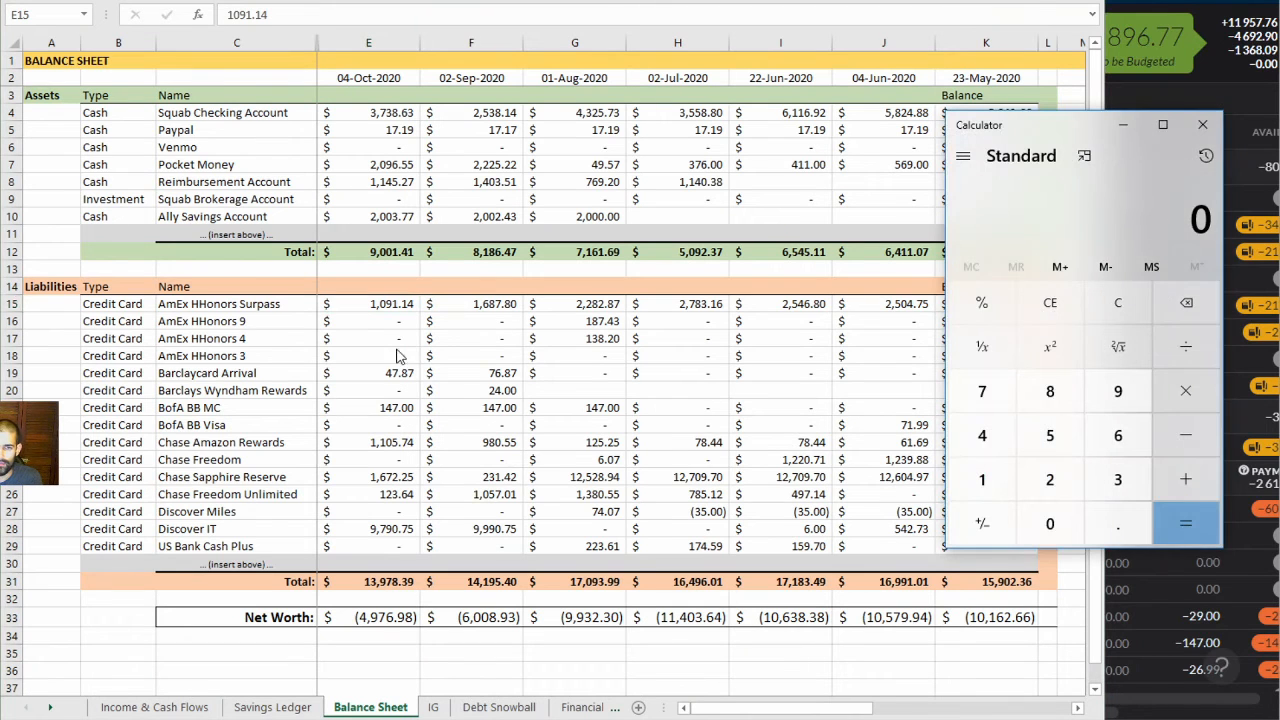
type("9")
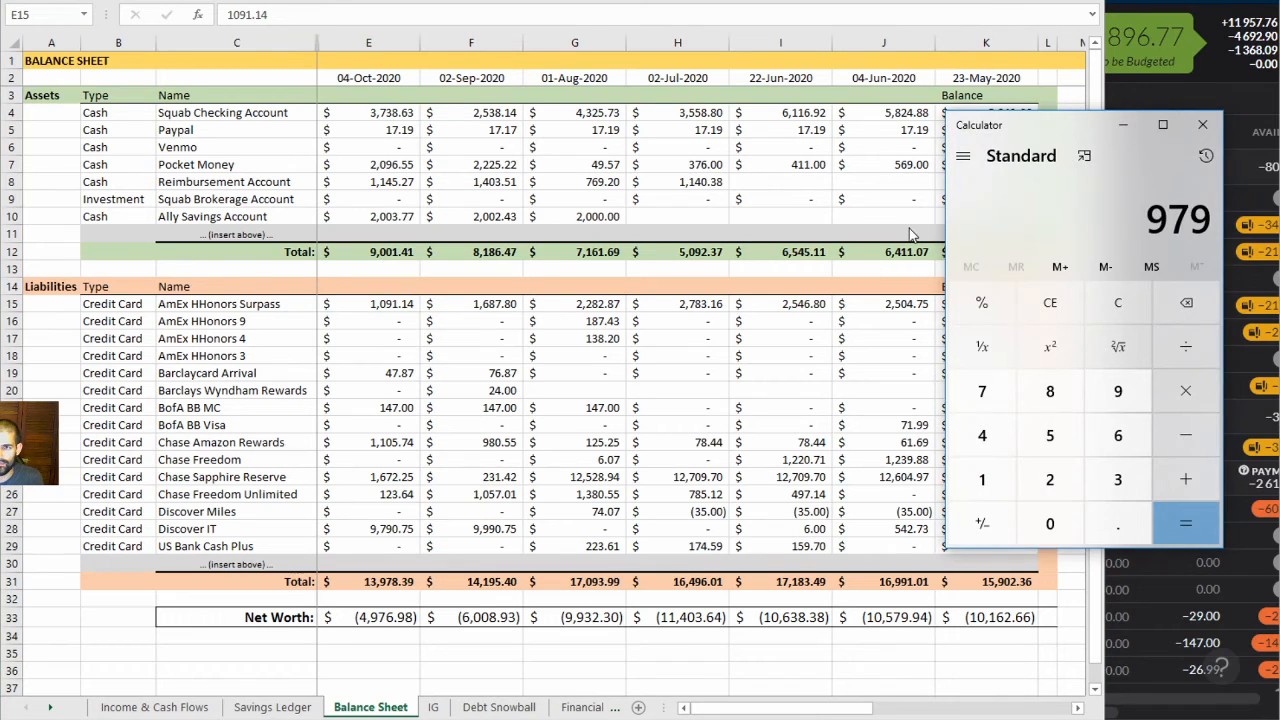
type(",790.75")
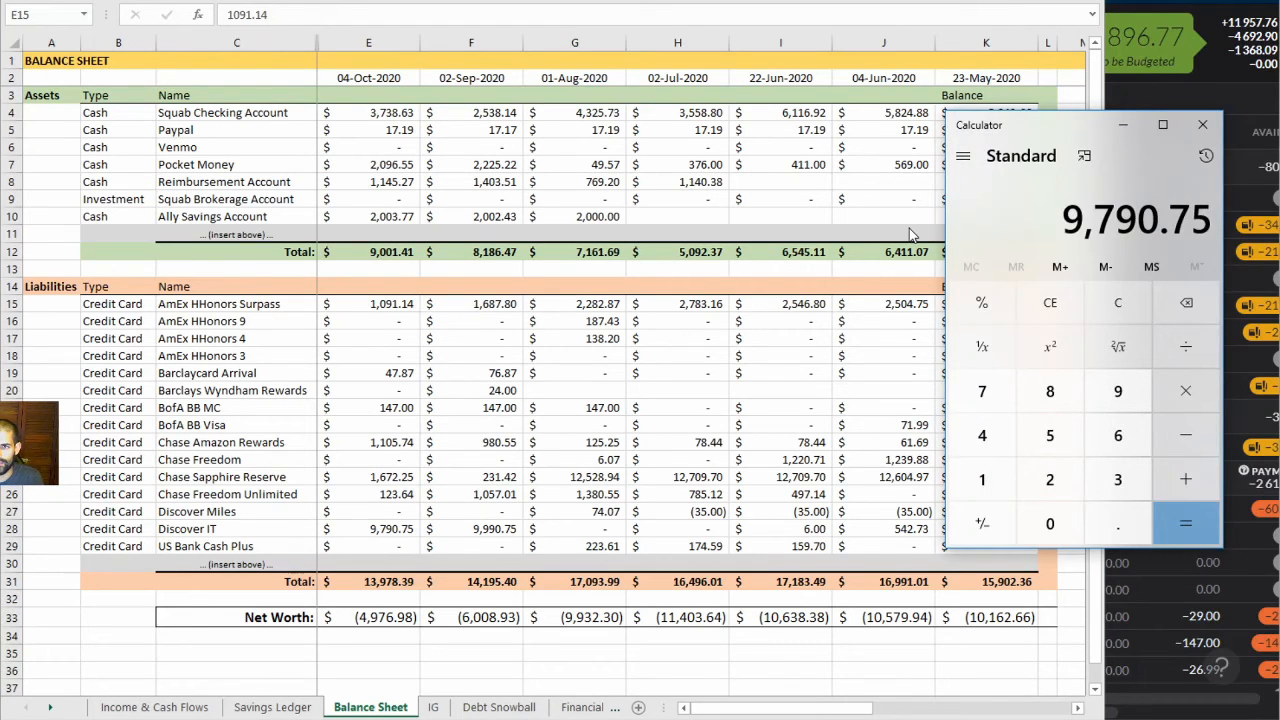
key("Return")
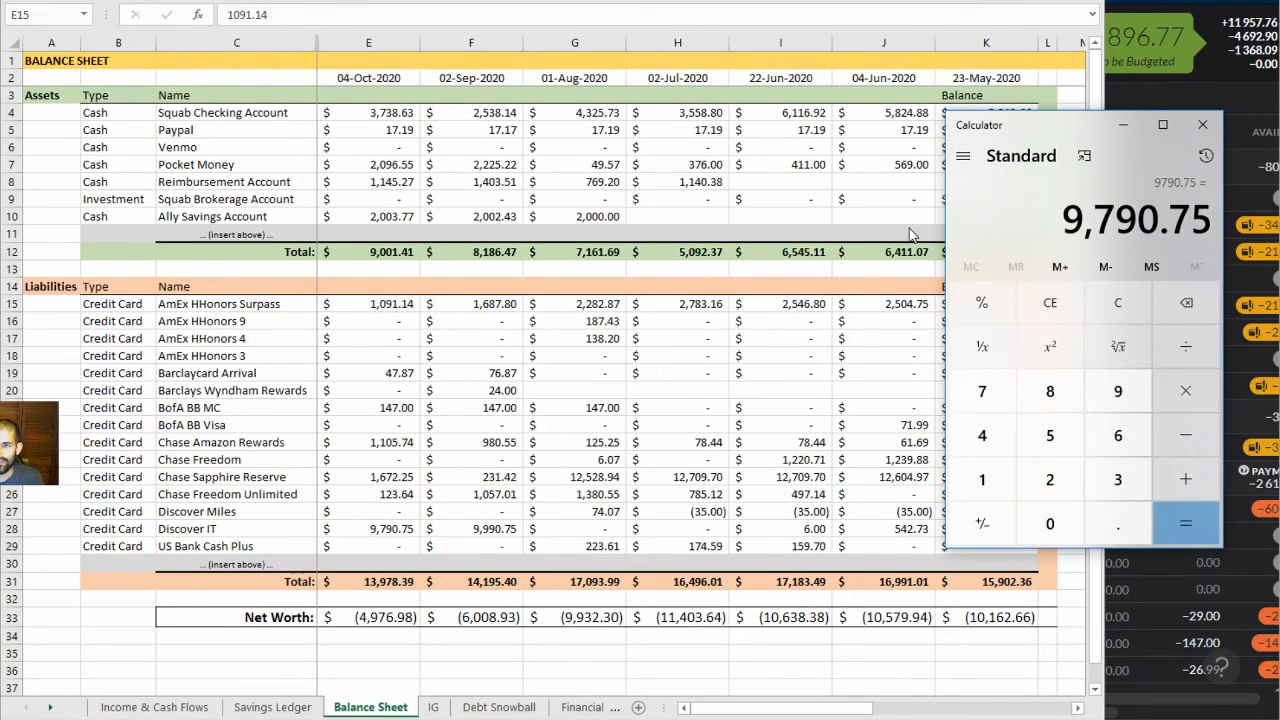
type("/12")
key("Return")
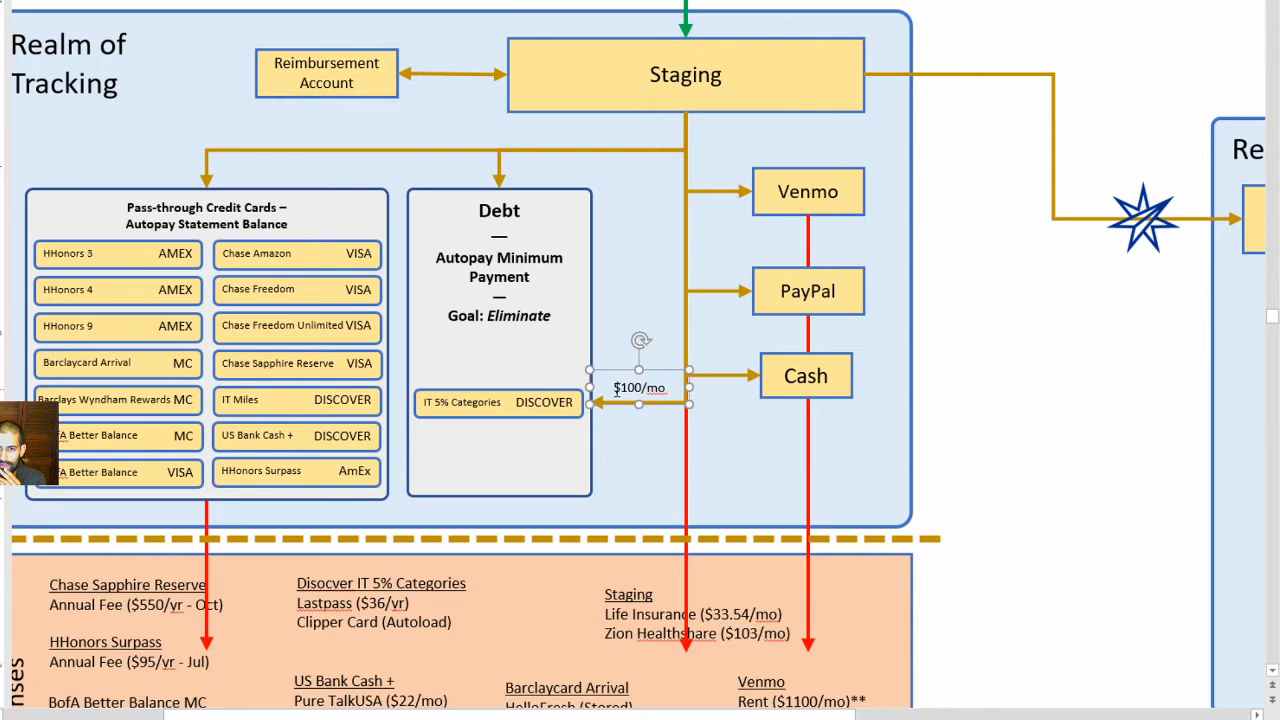
In the account flow diagram, change the monthly debt payment label for IT 5% Categories to $816/mo
double_click(626, 389)
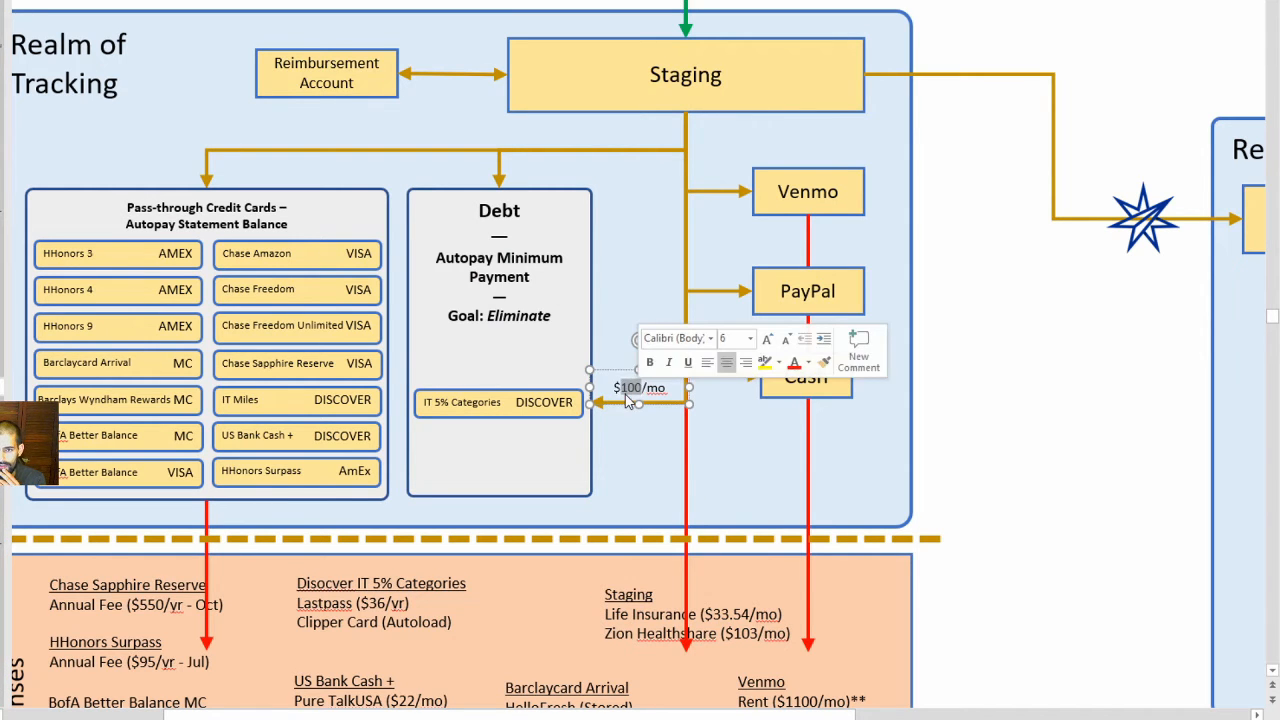
type("816")
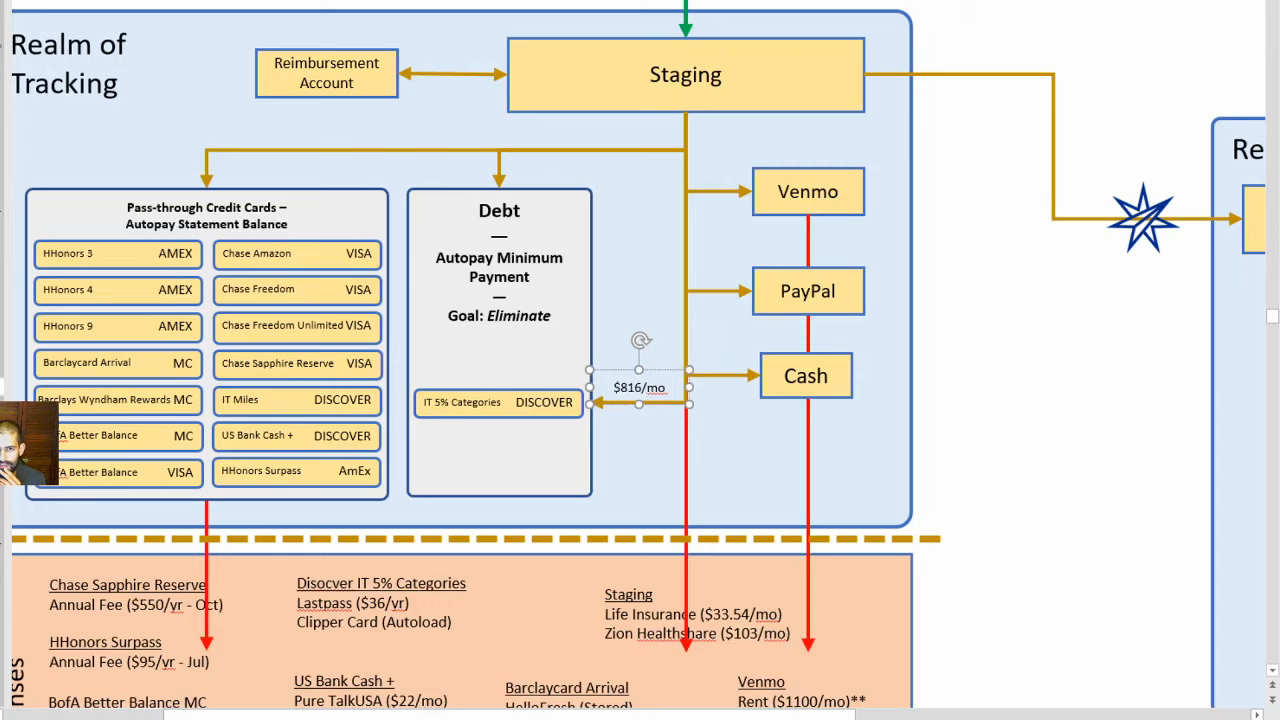
left_click(615, 455)
Move the IT 5% Categories card up under Goal: Eliminate and shorten the Debt box to end just below it
left_click(505, 467)
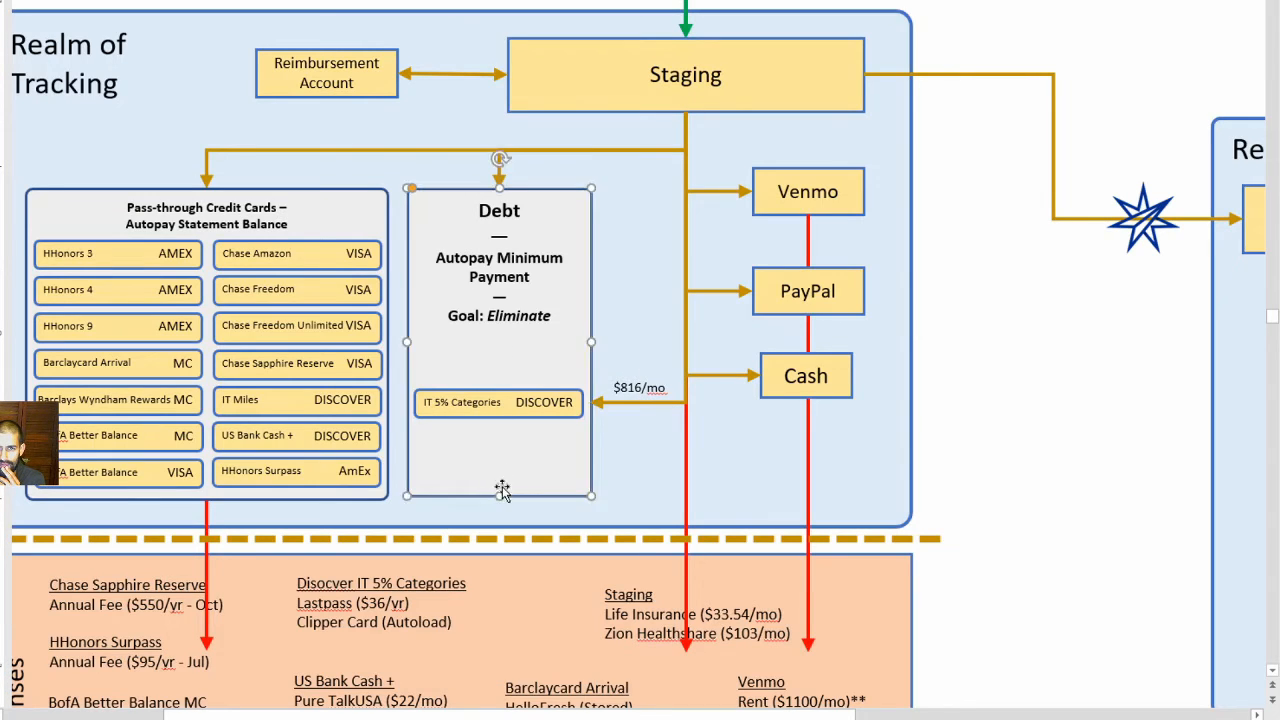
left_click_drag(499, 496, 492, 349)
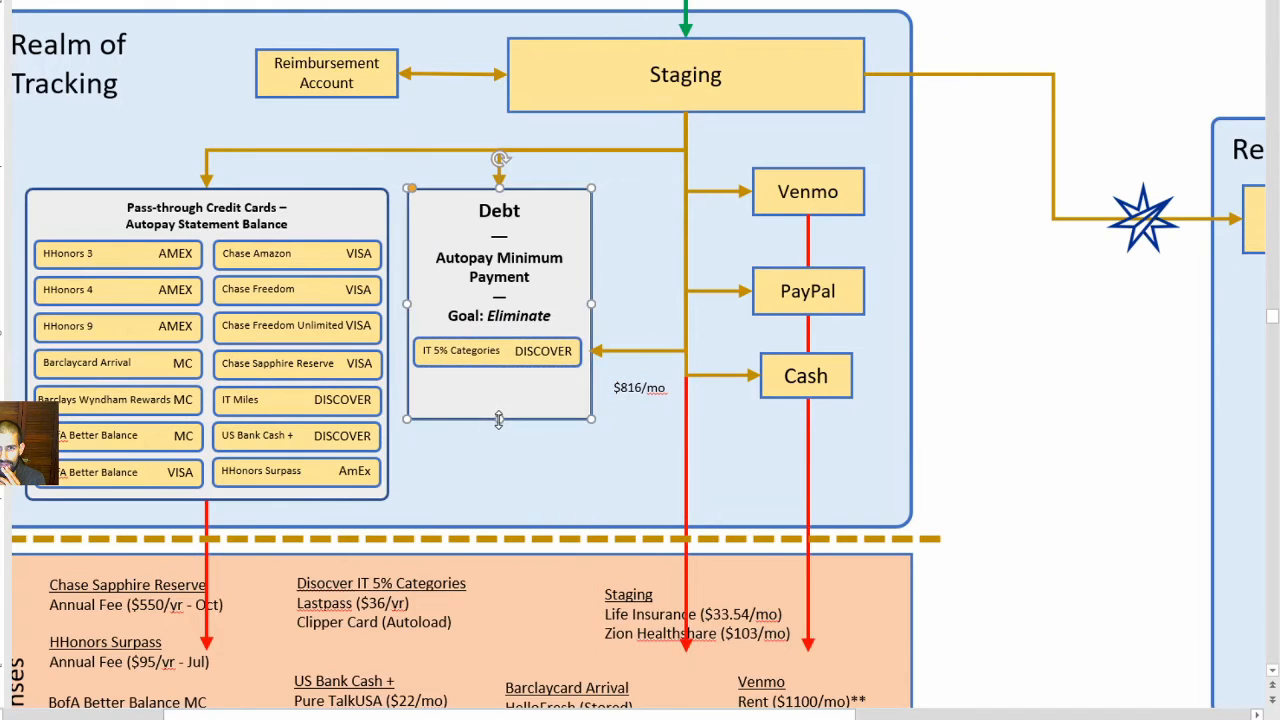
left_click_drag(499, 419, 496, 373)
Move the $816/mo label up to sit just above the arrow pointing to IT 5% Categories
left_click(639, 387)
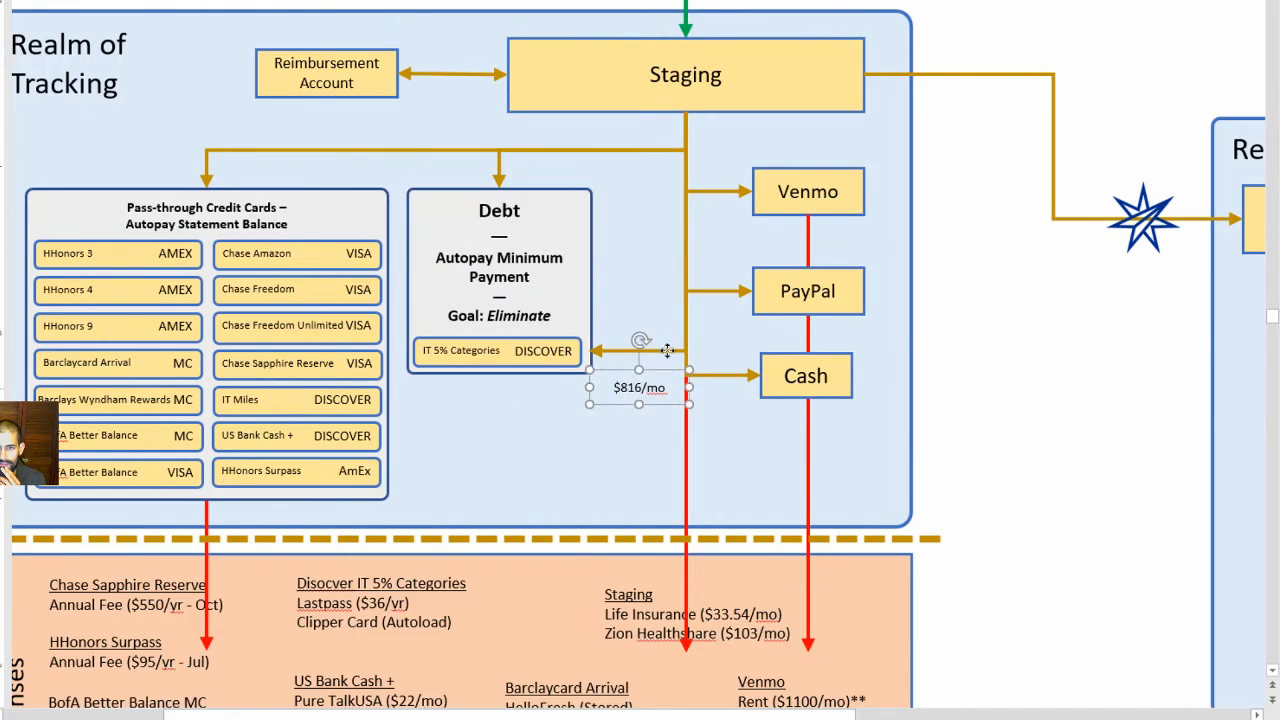
left_click_drag(645, 387, 645, 335)
left_click(1119, 411)
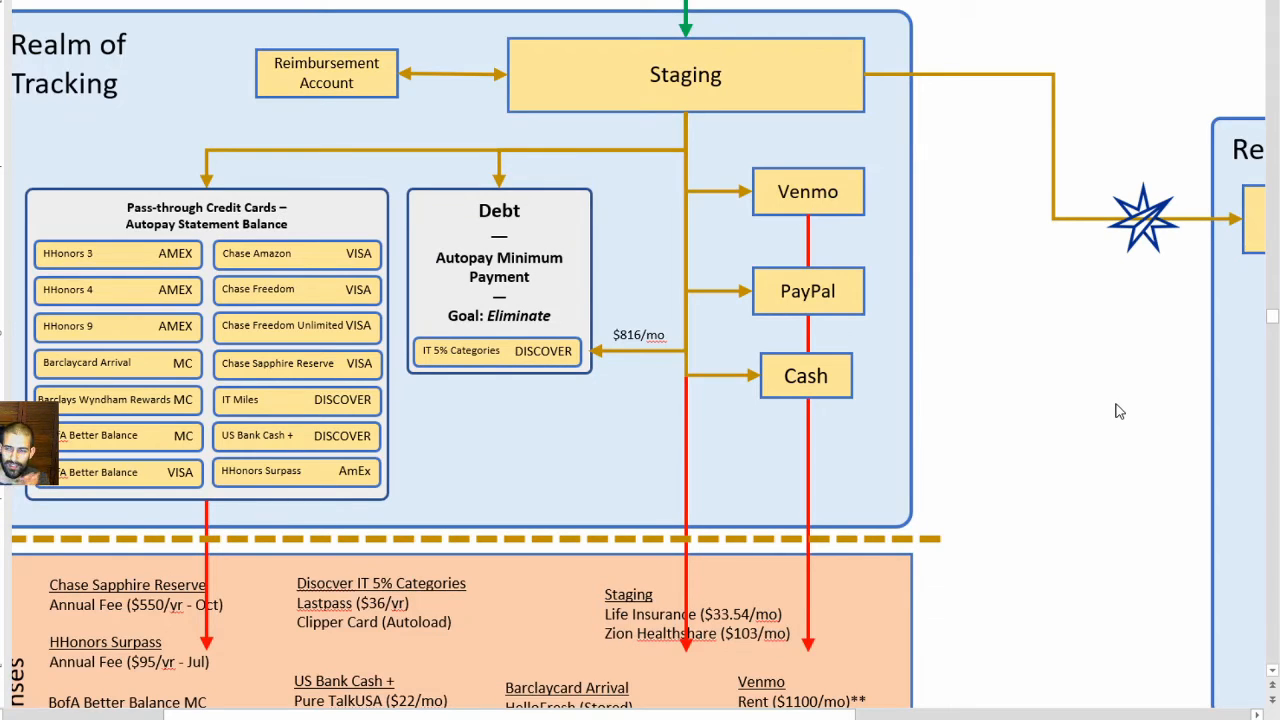
Extend the Debt box's lower edge slightly to leave a little more space beneath the IT 5% Categories card
left_click(498, 373)
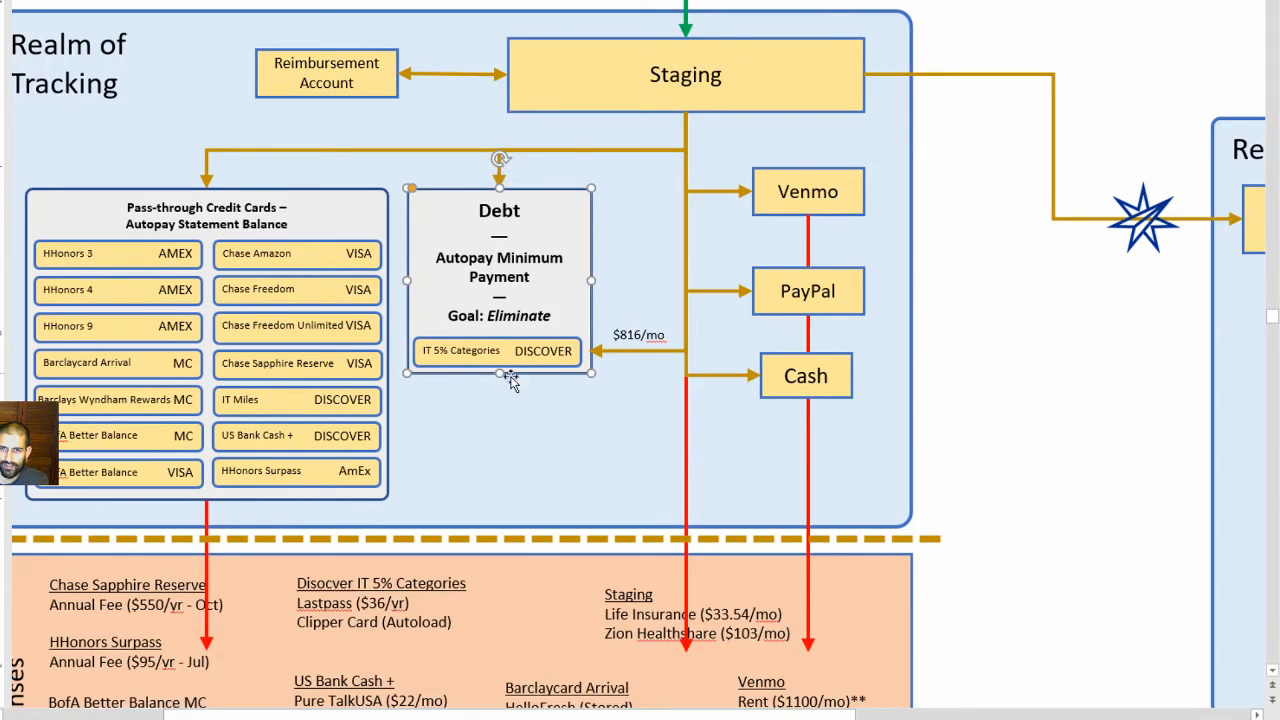
left_click_drag(498, 373, 498, 376)
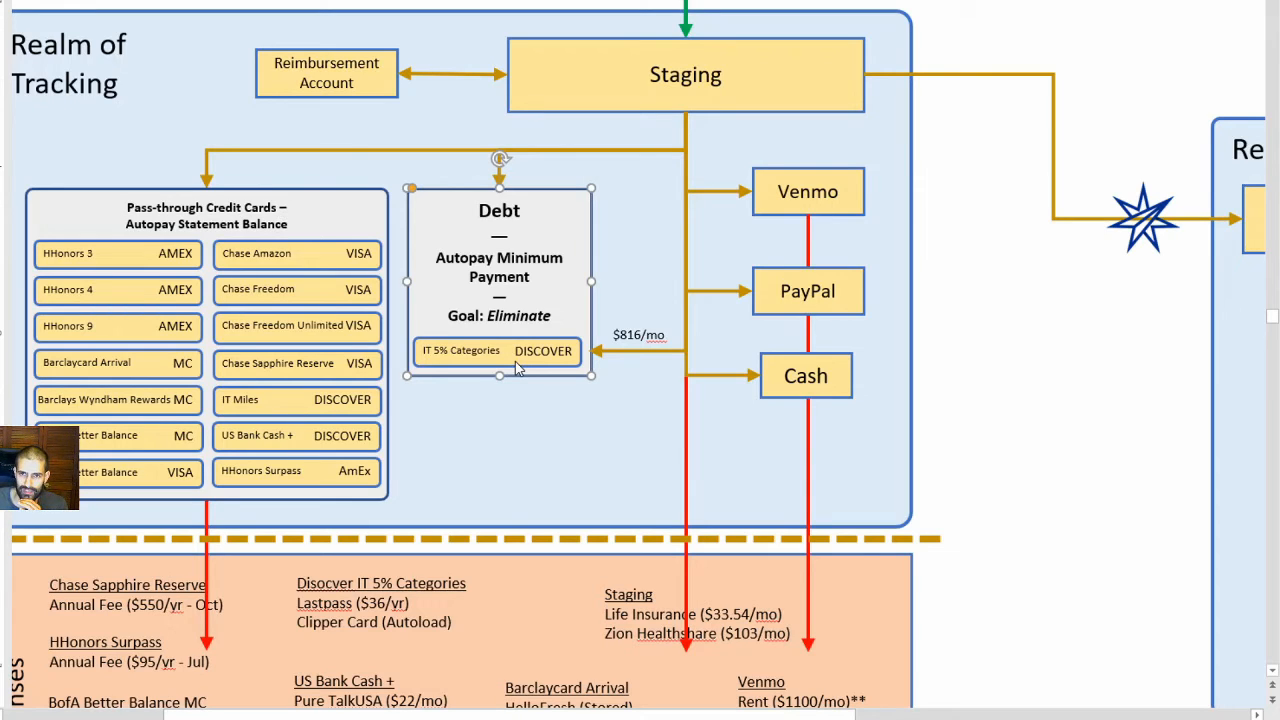
left_click(1005, 421)
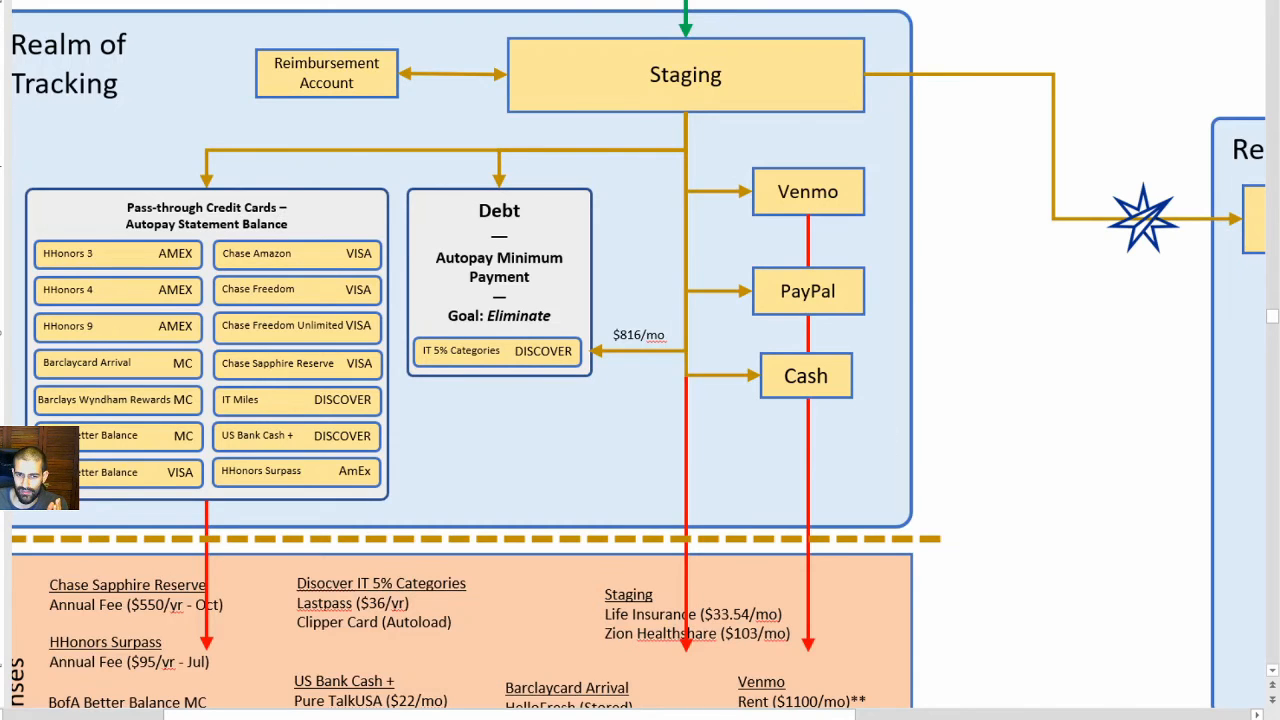
Switch back to the Excel workbook and review the Chase Sapphire Reserve and Discover IT 5% payment schedules on the Debt Snowball sheet
key("alt+Tab")
left_click(500, 706)
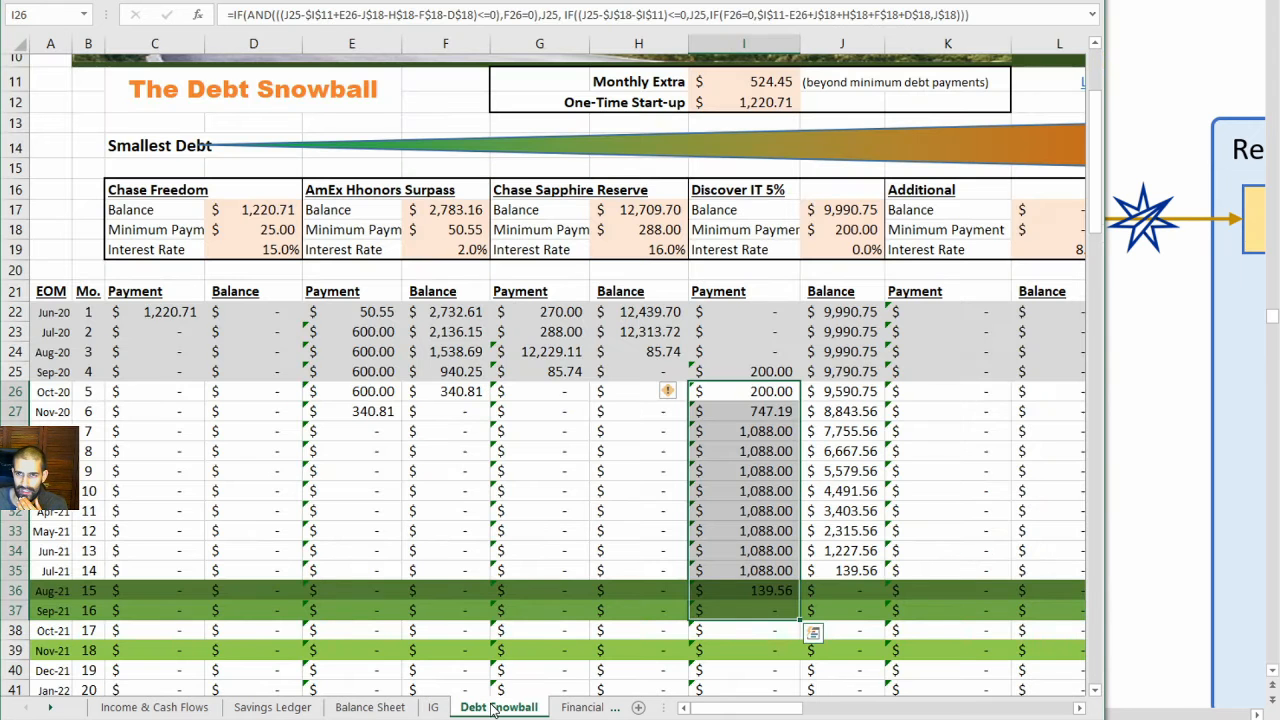
left_click(521, 549)
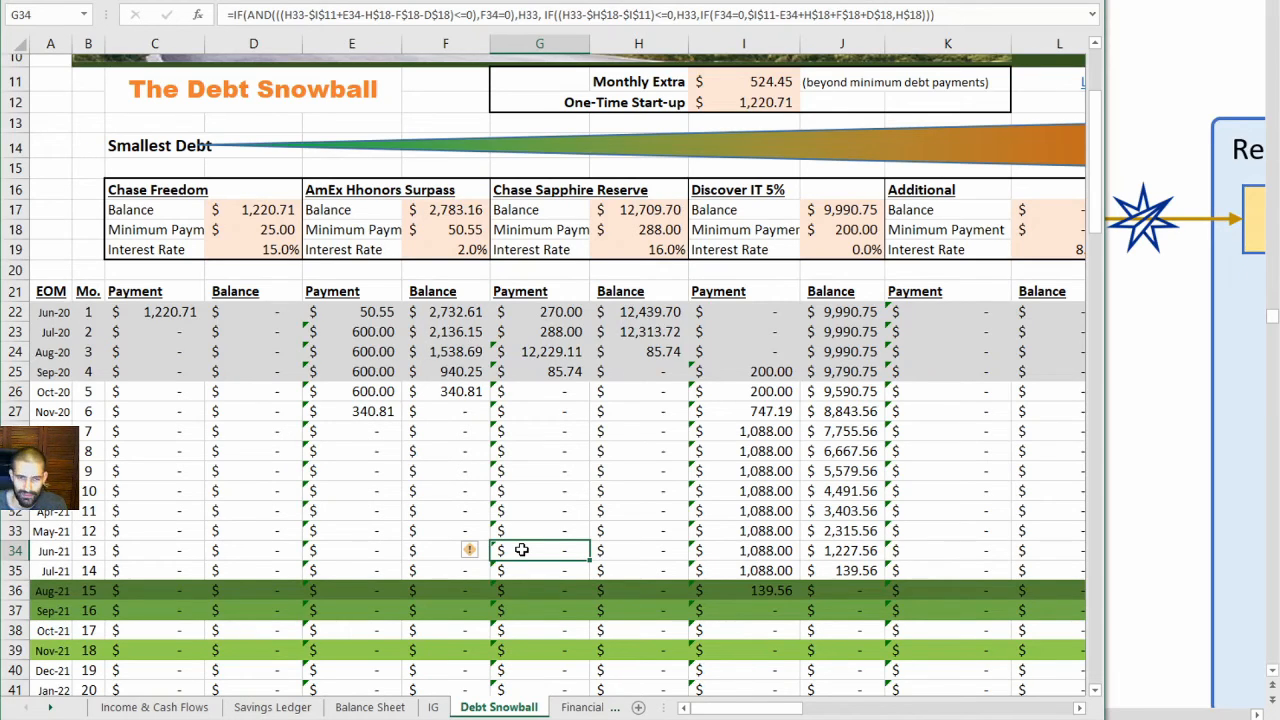
left_click(634, 516)
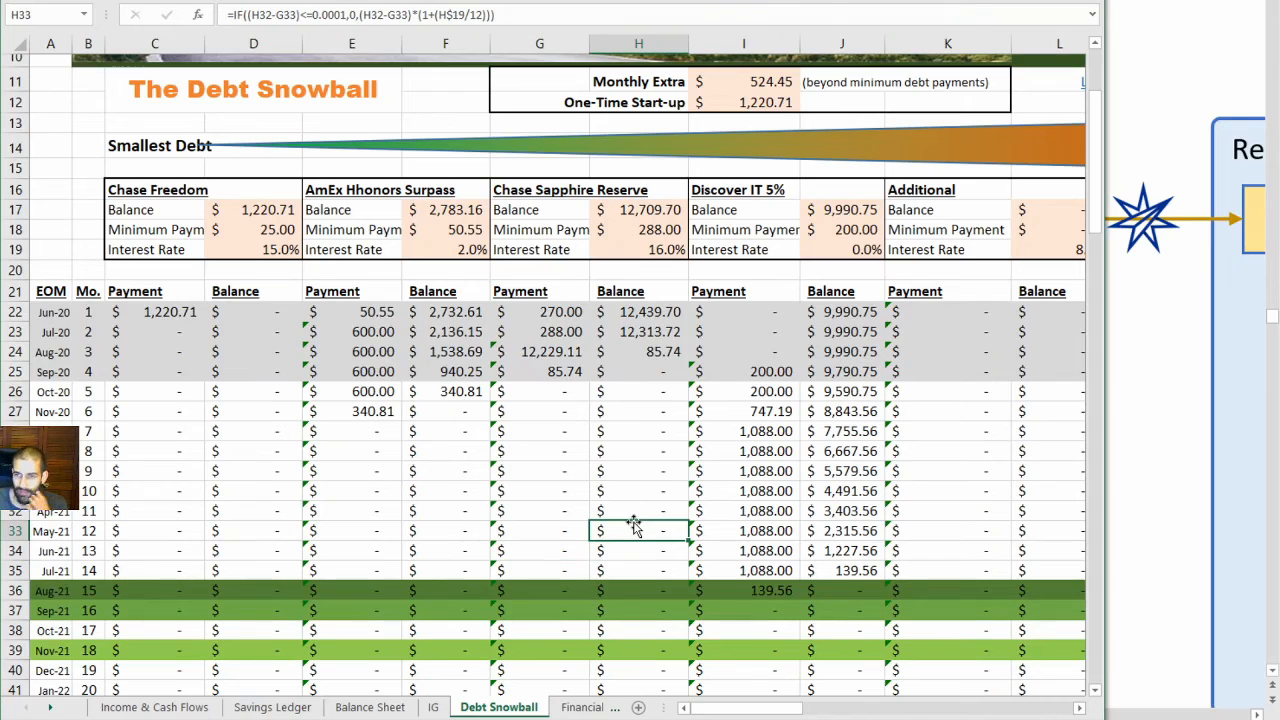
left_click(551, 509)
left_click(608, 490)
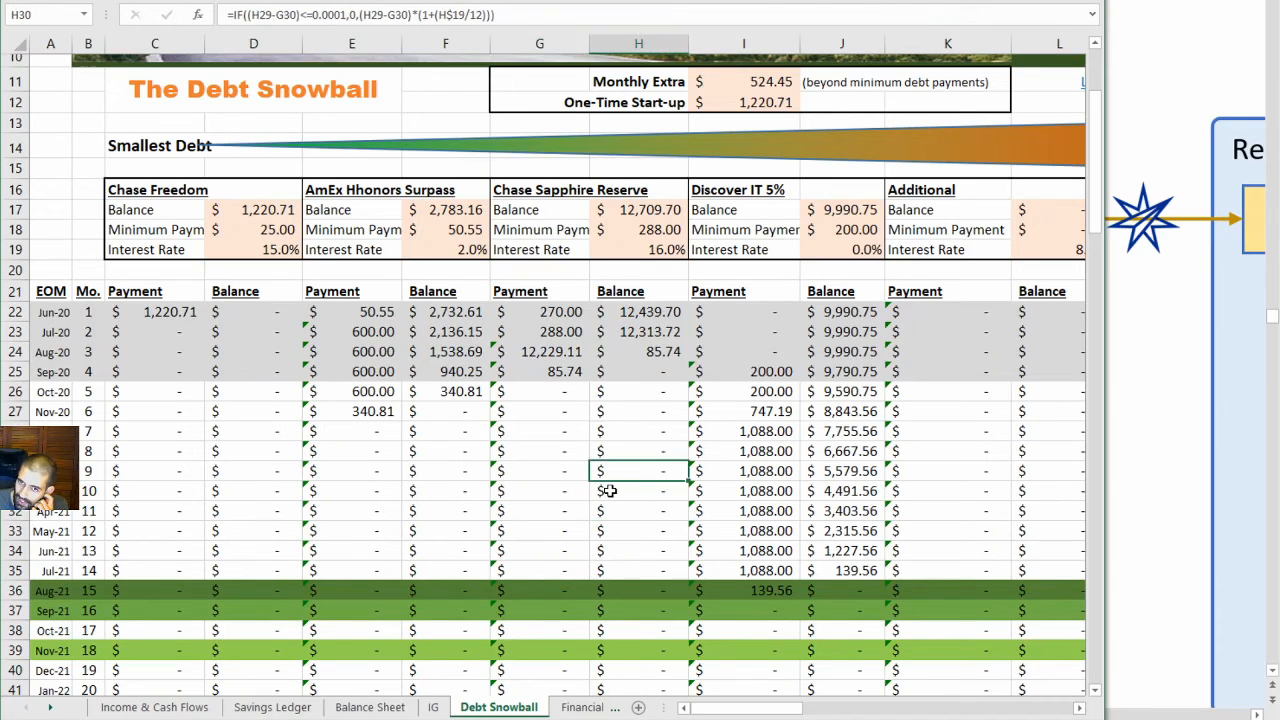
left_click(586, 440)
left_click(617, 437)
left_click(562, 428)
left_click(596, 407)
left_click(571, 389)
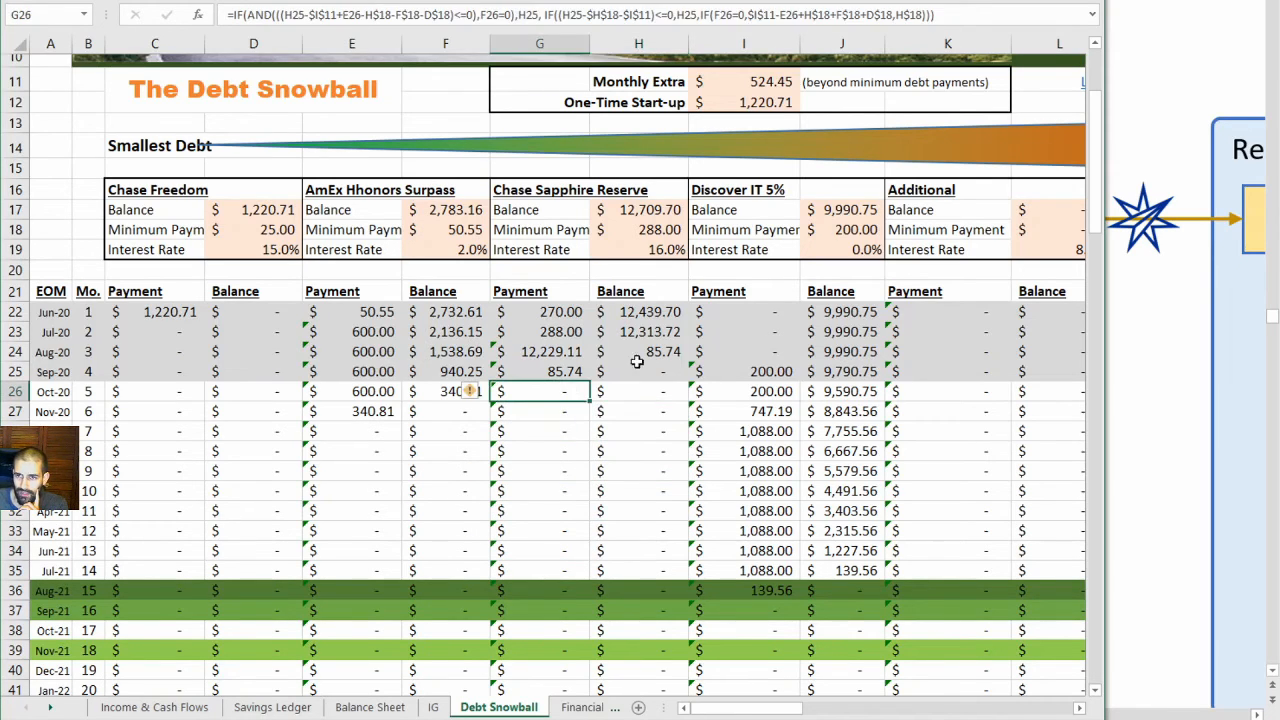
left_click(650, 356)
left_click(677, 368)
left_click(735, 348)
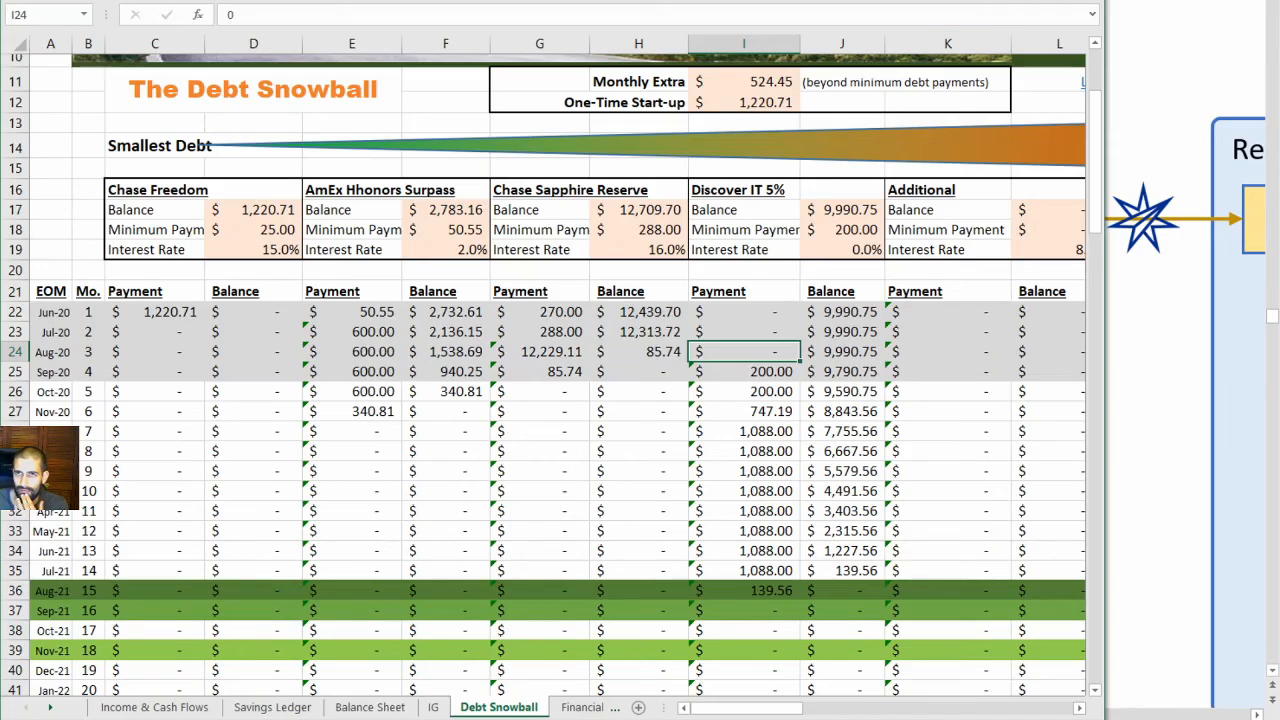
key("alt+Tab")
key("alt+Tab")
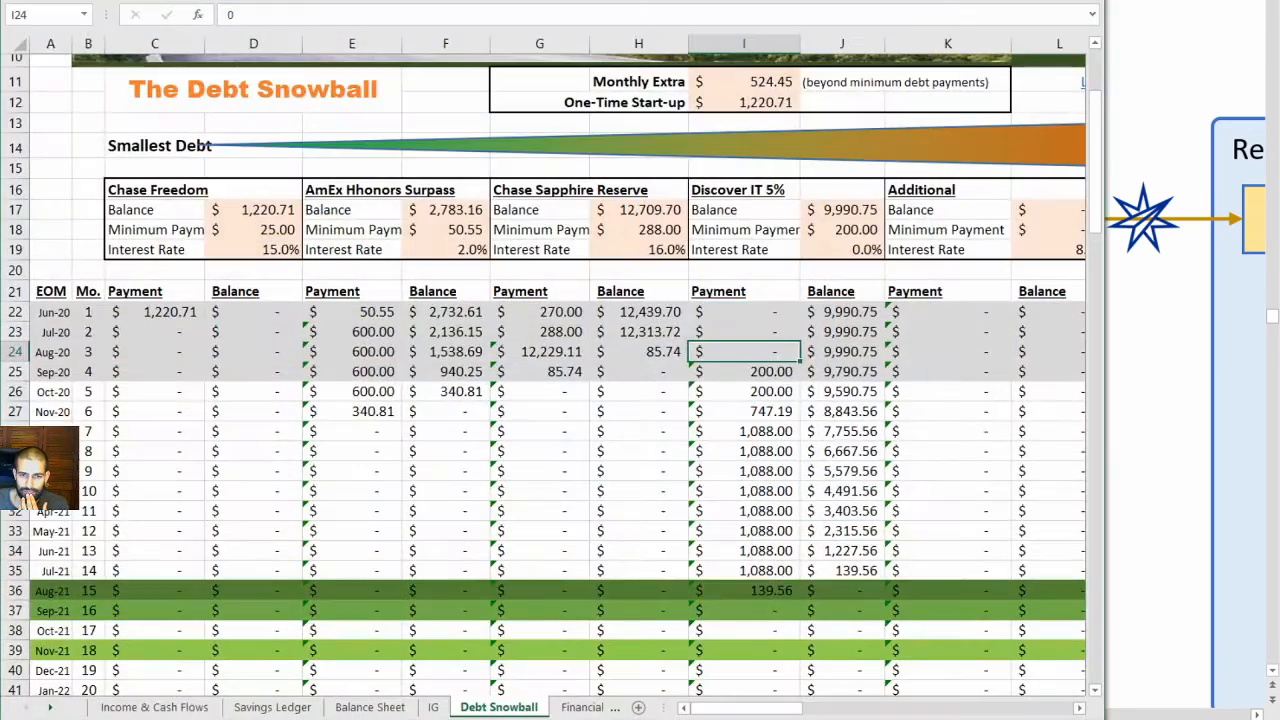
Review September 2020 net income and net cash flow on Income & Cash Flows, plus the Emergency Fund balance on the Savings Ledger
left_click(154, 707)
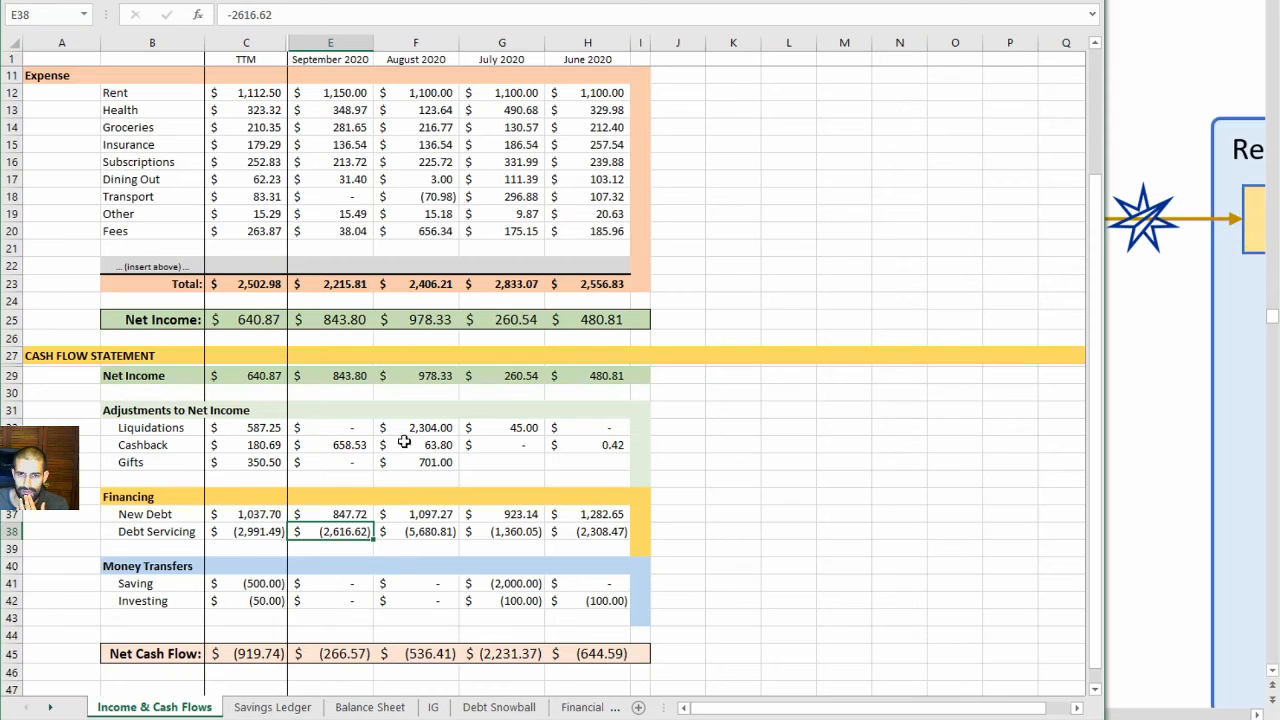
left_click(320, 318)
scroll(360, 449, "up", 3)
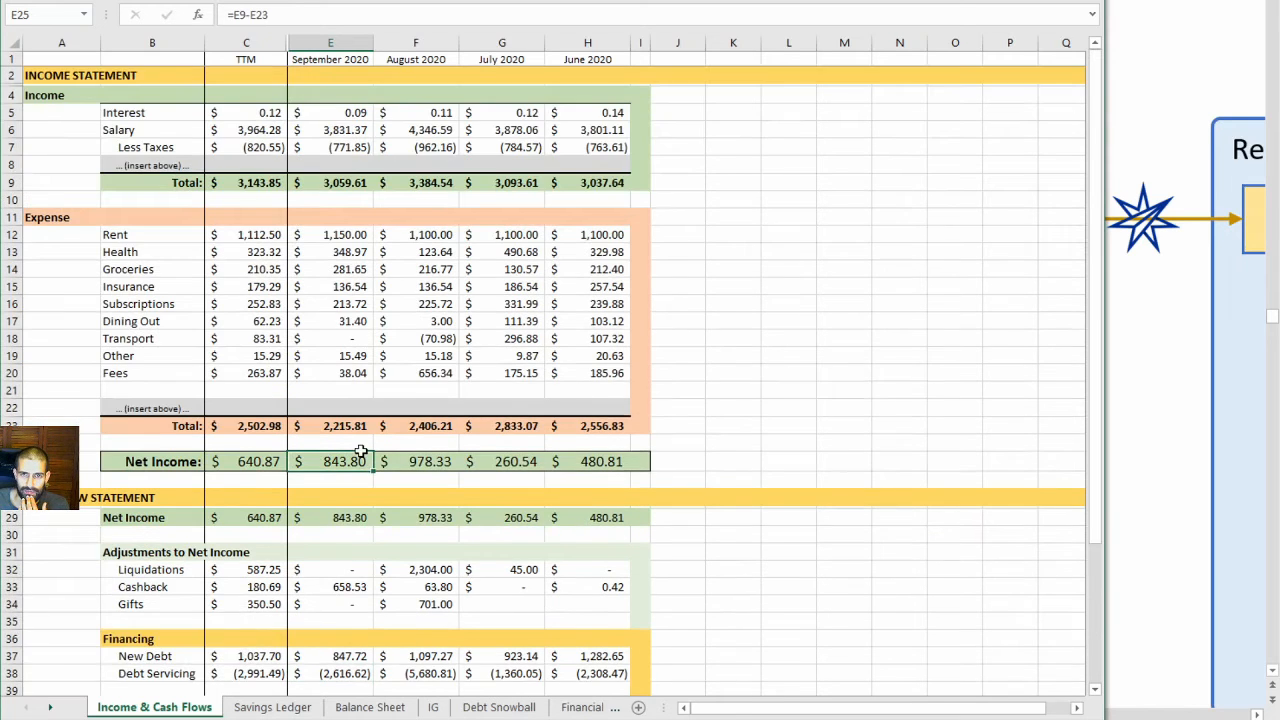
scroll(360, 452, "down", 5)
left_click(345, 552)
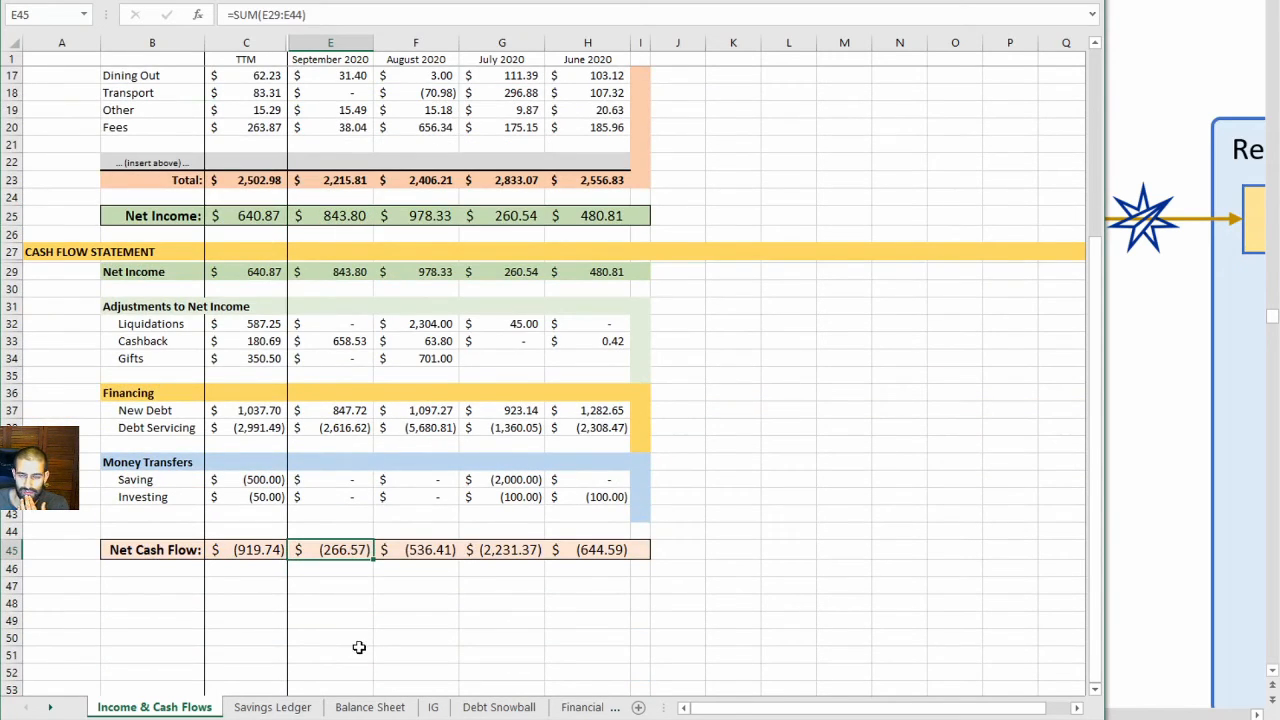
left_click(240, 710)
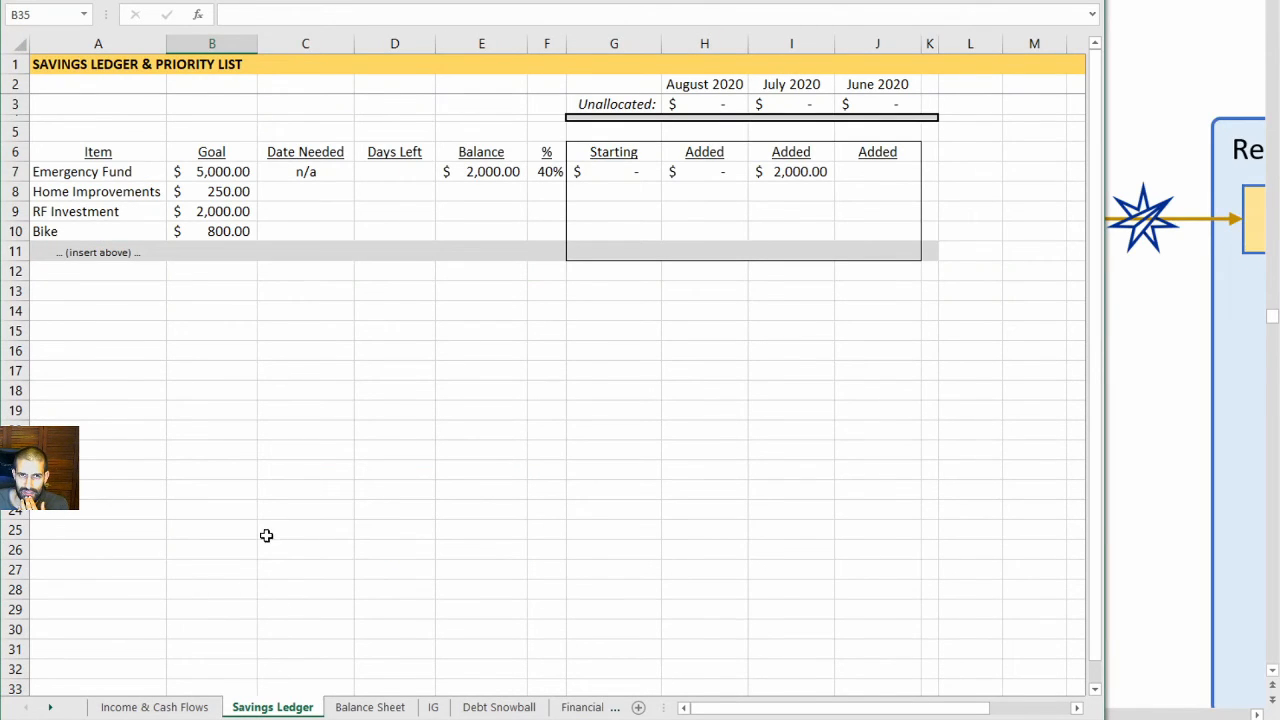
left_click(472, 172)
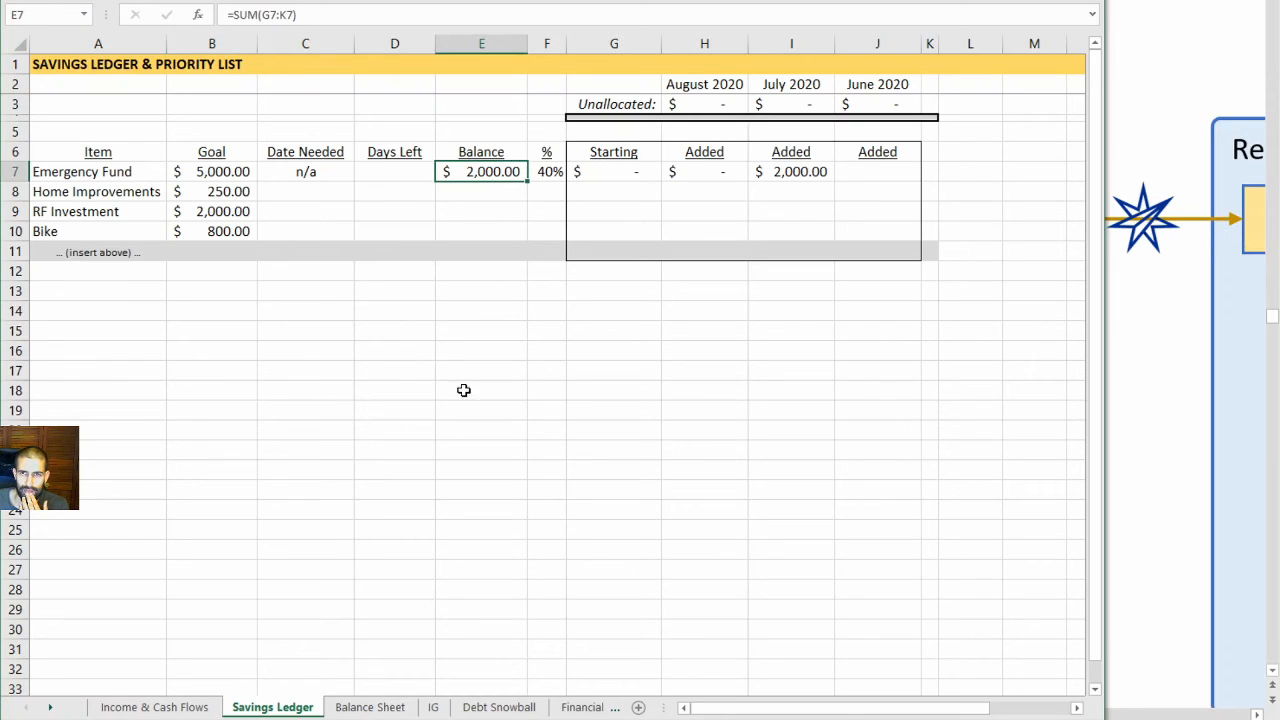
On the Balance Sheet, review the 04-Oct-2020 balances for Pocket Money, Ally Savings Account and AmEx HHonors Surpass
left_click(365, 708)
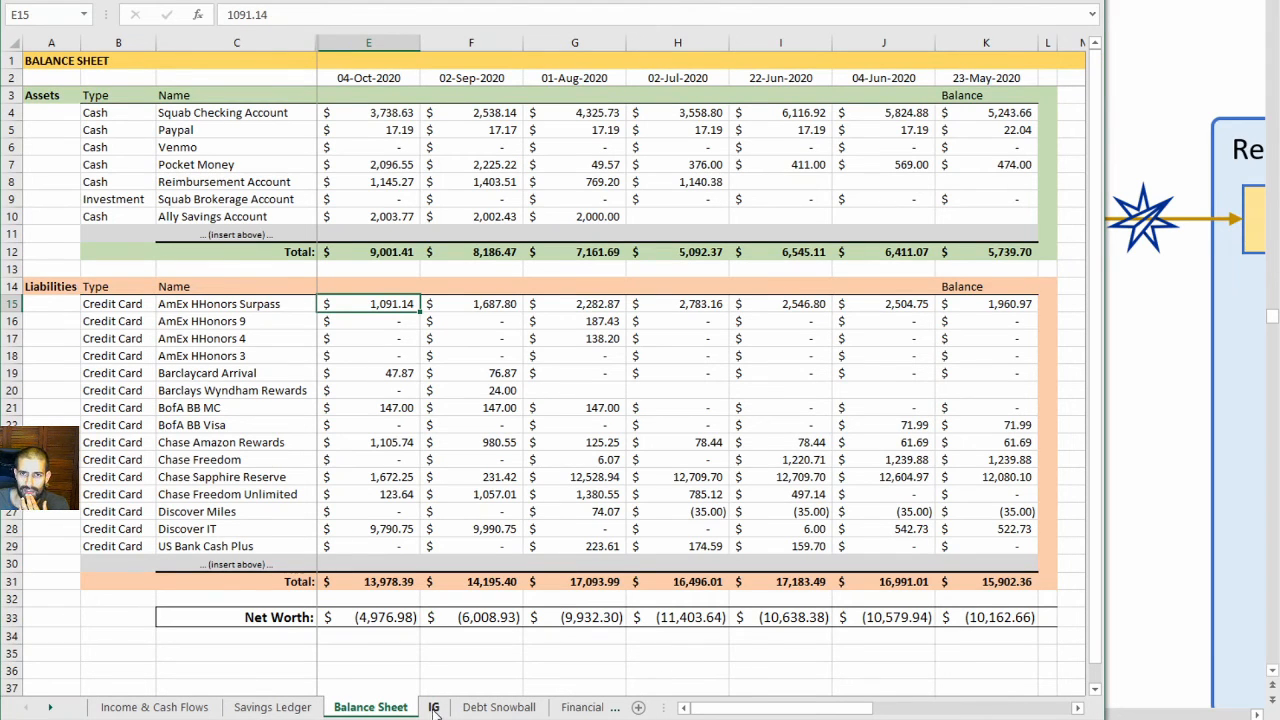
left_click(403, 166)
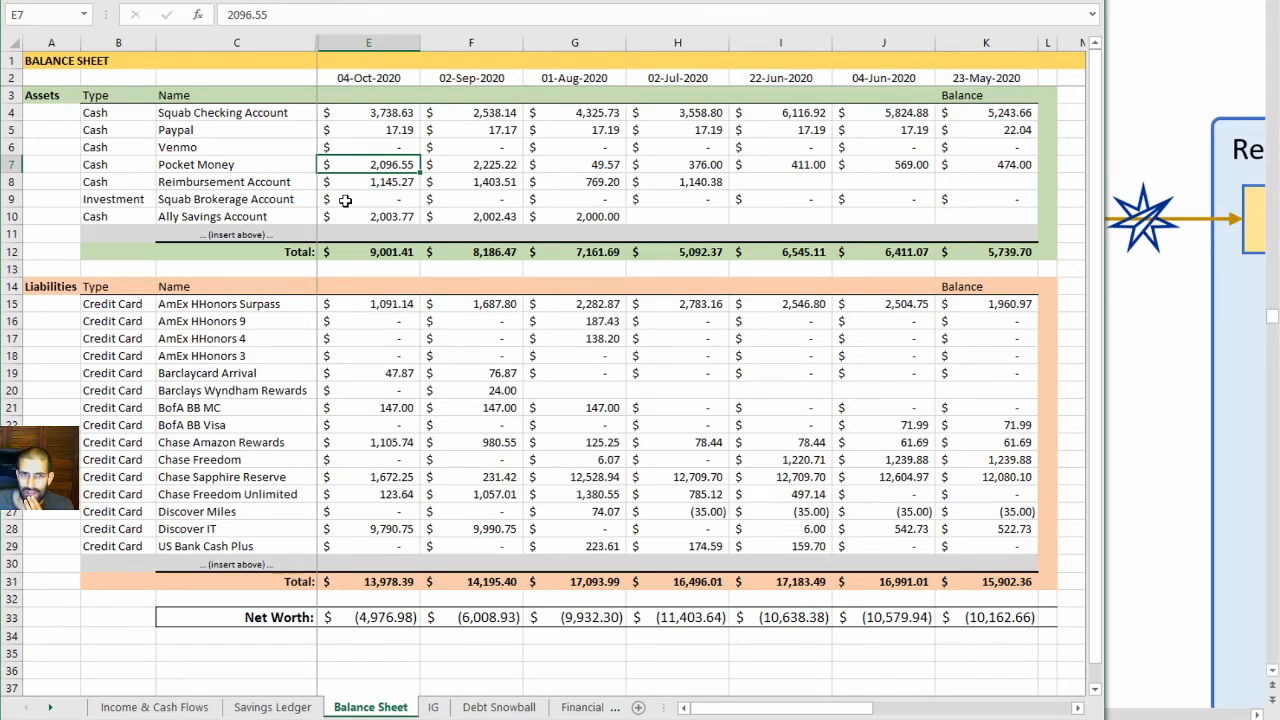
left_click(375, 217)
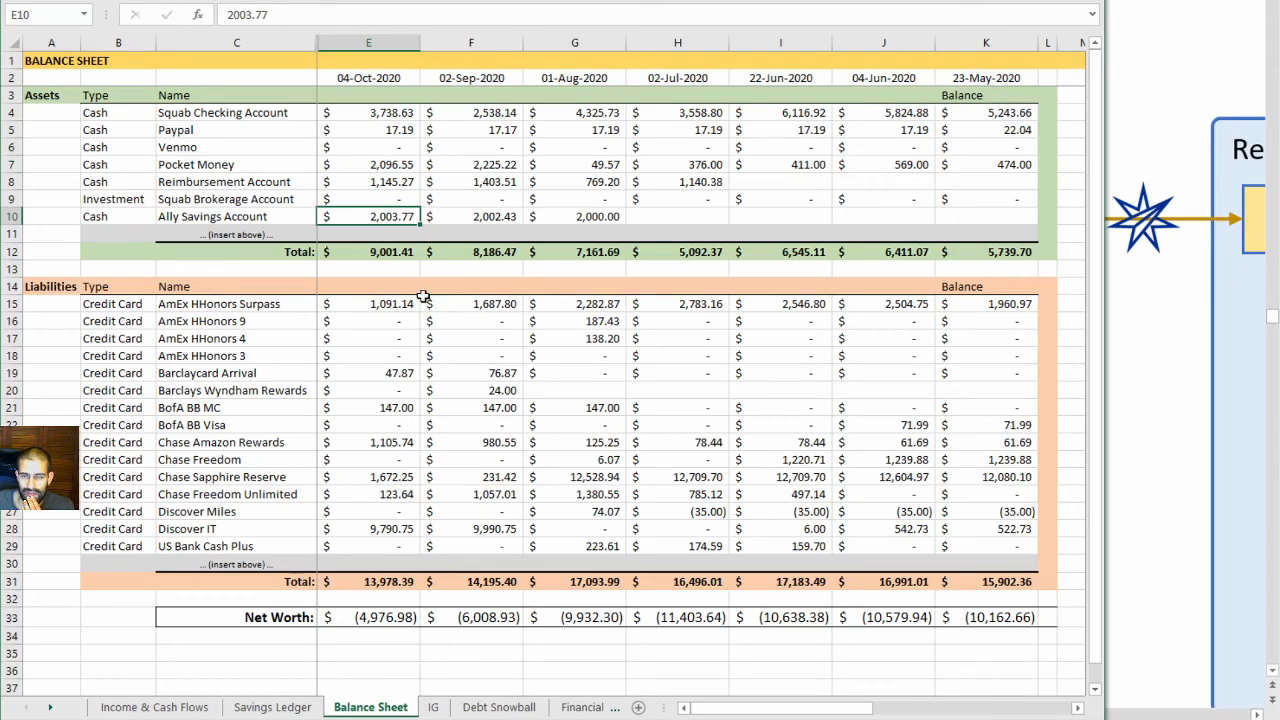
left_click(366, 304)
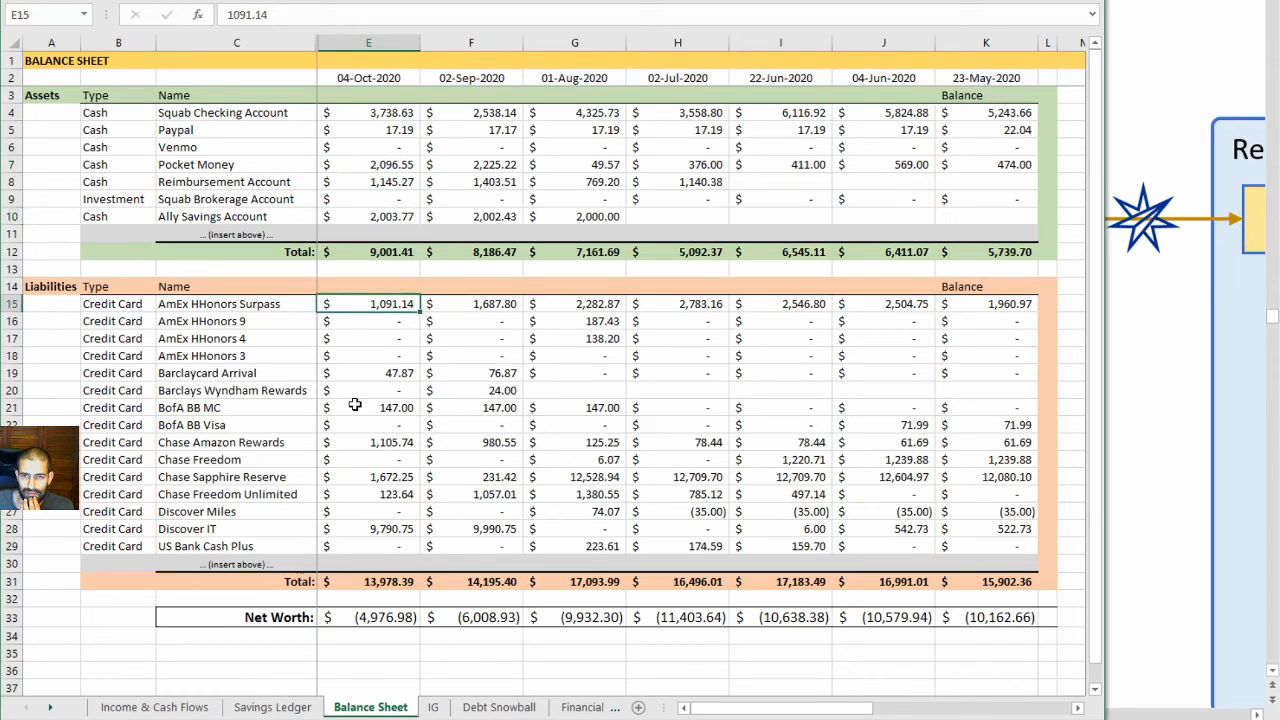